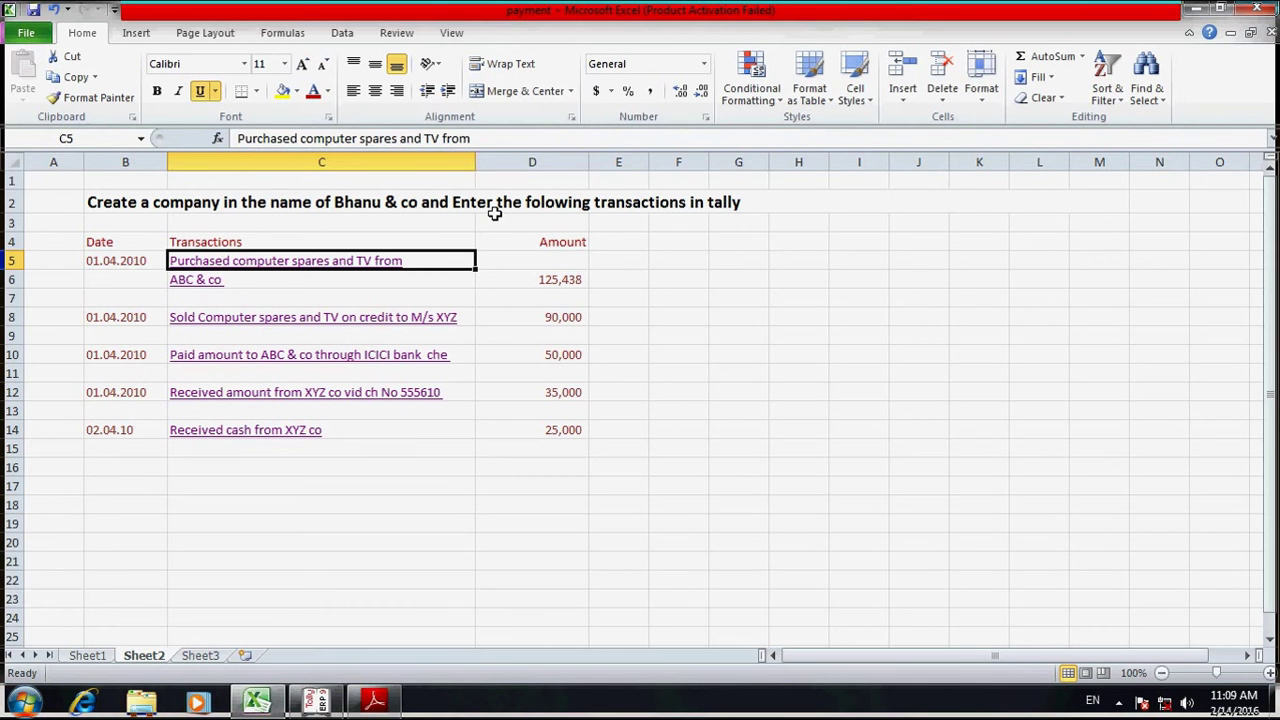
# - Replace 'Bhanu' with 'Ramu' in the sheet title so it reads 'Ramu & co'
pyautogui.click(350, 198)
pyautogui.press('F2')
pyautogui.press('Left')
pyautogui.press('Left')
pyautogui.press('Left')
pyautogui.press('Left')
pyautogui.press('Left')
pyautogui.press('Left')
pyautogui.press('Left')
pyautogui.press('Left')
pyautogui.press('Left')
pyautogui.press('Left')
pyautogui.press('Left')
pyautogui.press('Left')
pyautogui.press('Left')
pyautogui.press('Left')
pyautogui.press('Left')
pyautogui.press('Left')
pyautogui.press('Left')
pyautogui.press('Left')
pyautogui.press('Left')
pyautogui.press('Left')
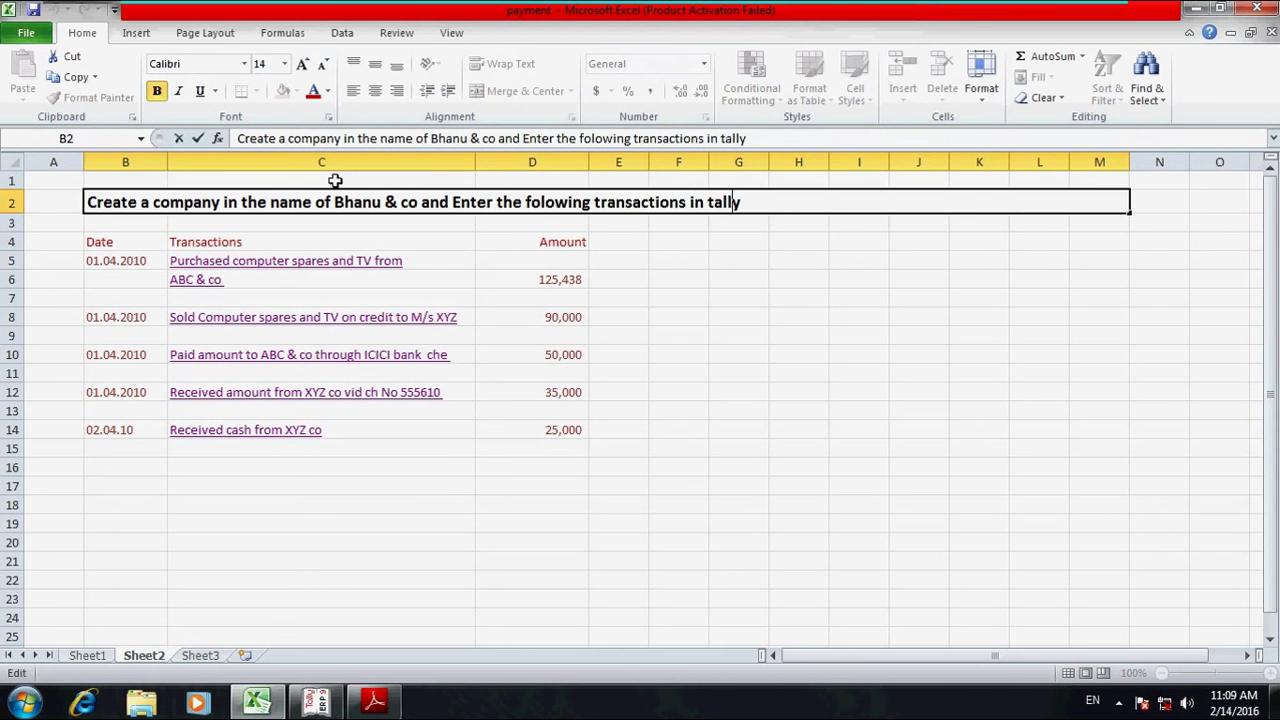
pyautogui.press('Left')
pyautogui.press('Left')
pyautogui.press('Left')
pyautogui.press('Left')
pyautogui.press('Left')
pyautogui.press('Left')
pyautogui.press('Left')
pyautogui.press('Left')
pyautogui.press('Left')
pyautogui.press('Left')
pyautogui.press('Left')
pyautogui.press('Left')
pyautogui.press('Left')
pyautogui.press('Left')
pyautogui.press('Left')
pyautogui.press('Left')
pyautogui.press('Left')
pyautogui.hotkey('shift', 'Right')
pyautogui.hotkey('shift', 'Right')
pyautogui.hotkey('shift', 'Right')
pyautogui.hotkey('shift', 'Right')
pyautogui.hotkey('shift', 'Right')
pyautogui.write('Ramu')
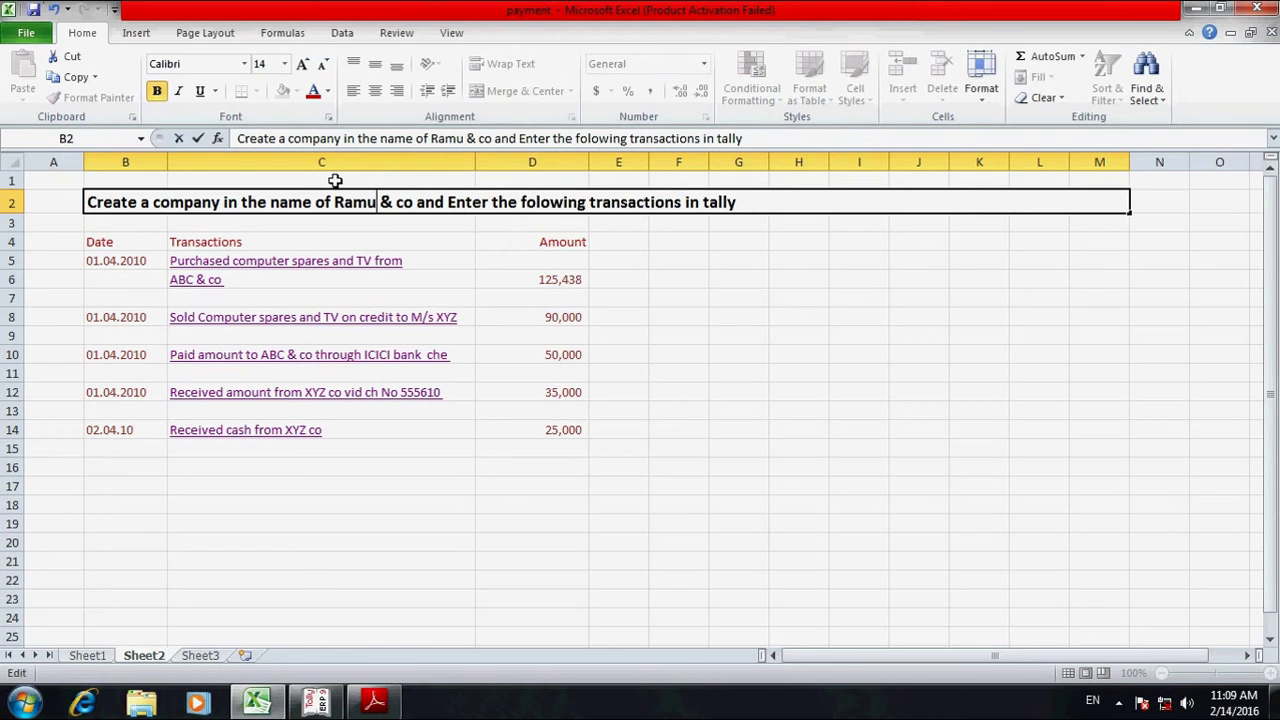
pyautogui.click(500, 241)
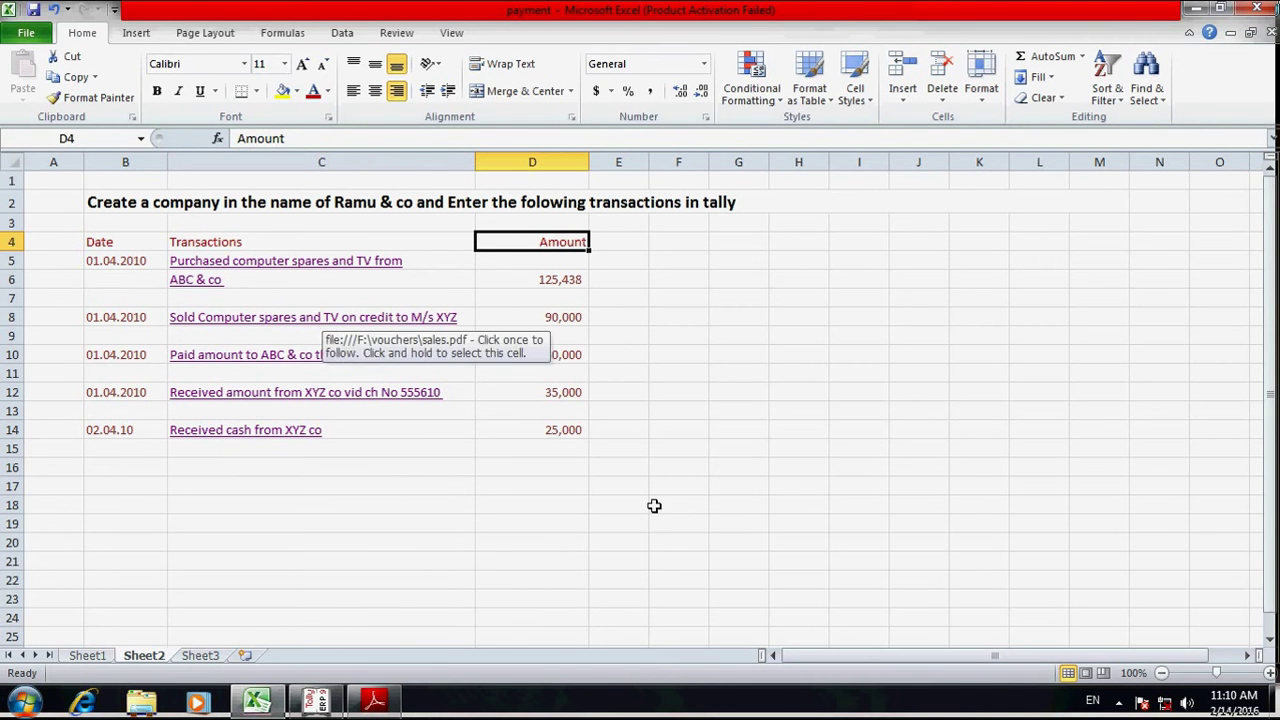
# - View the invoice purchase2.pdf linked from cell C5, then go back to Excel and over to Tally
pyautogui.click(311, 272)
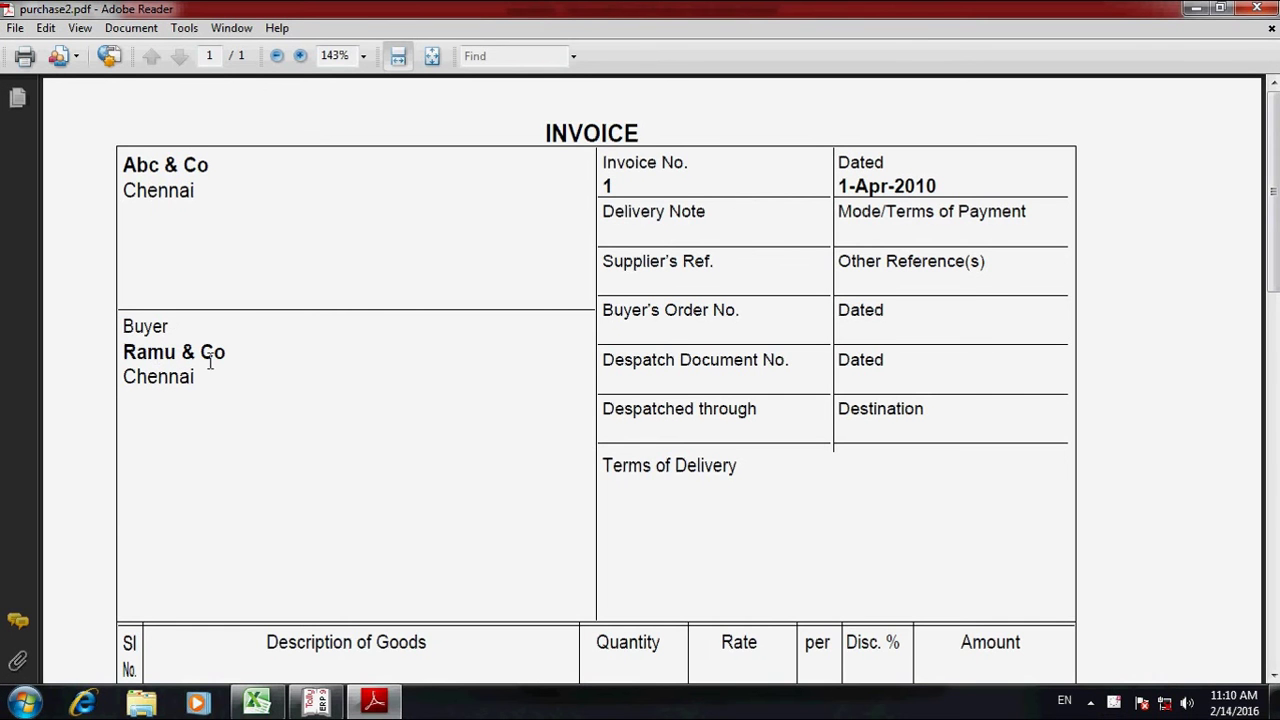
pyautogui.click(257, 703)
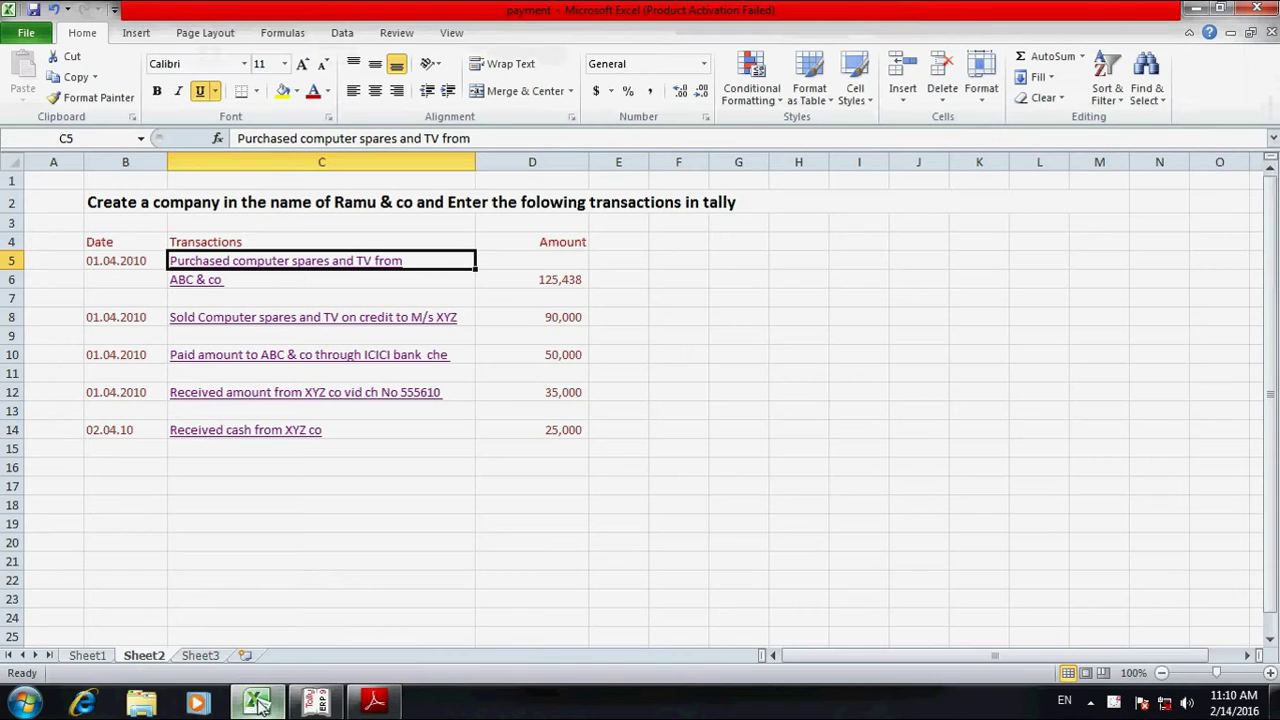
pyautogui.click(318, 703)
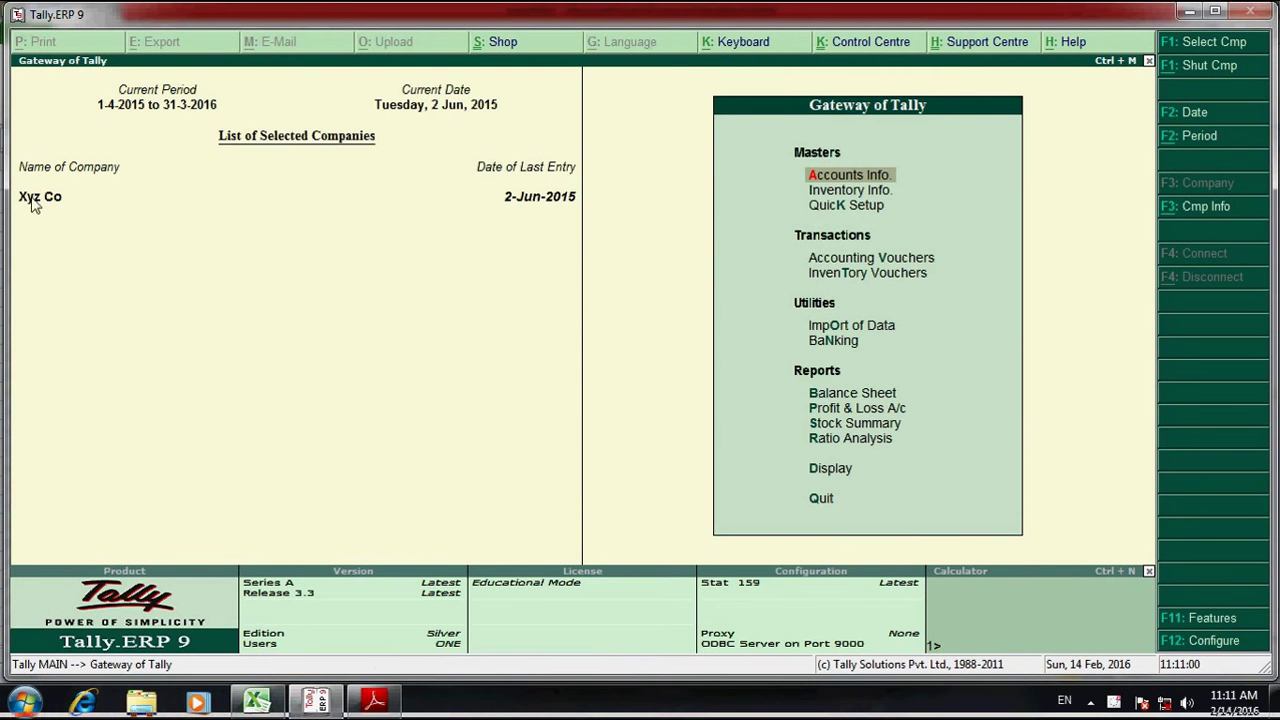
# - Check the existing company list, then start Create Company from Company Info
pyautogui.click(1200, 42)
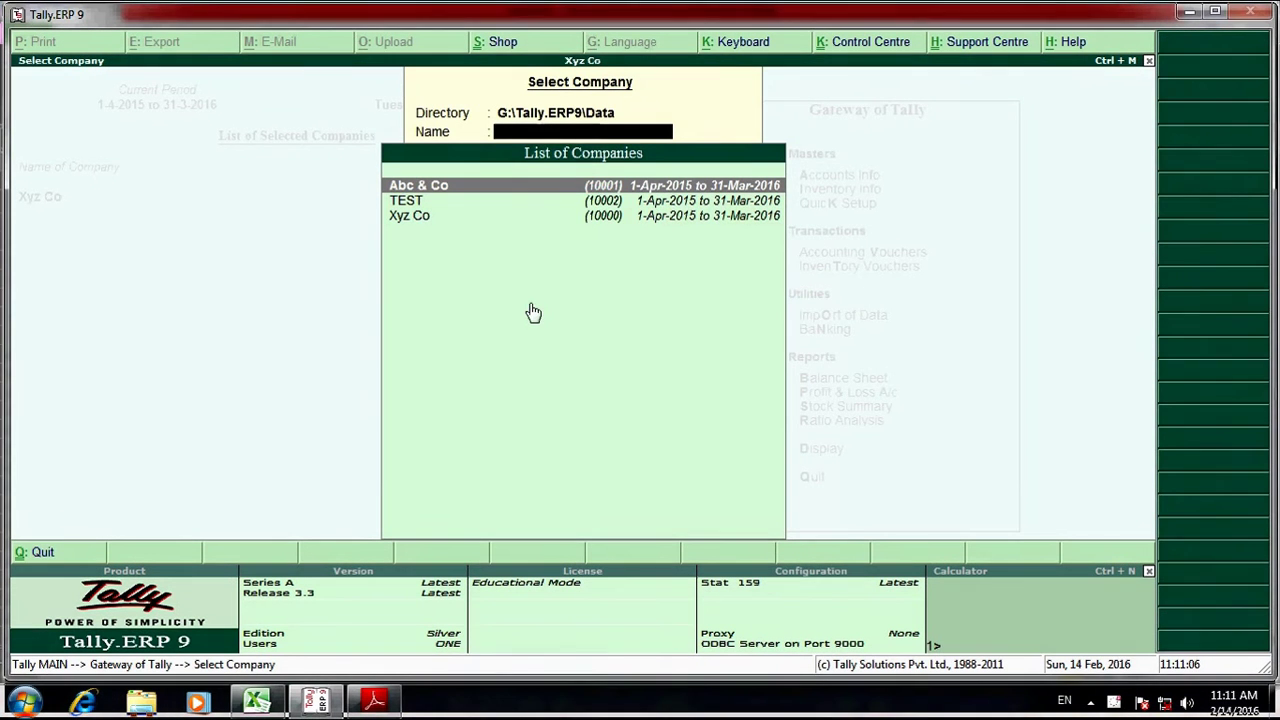
pyautogui.press('Escape')
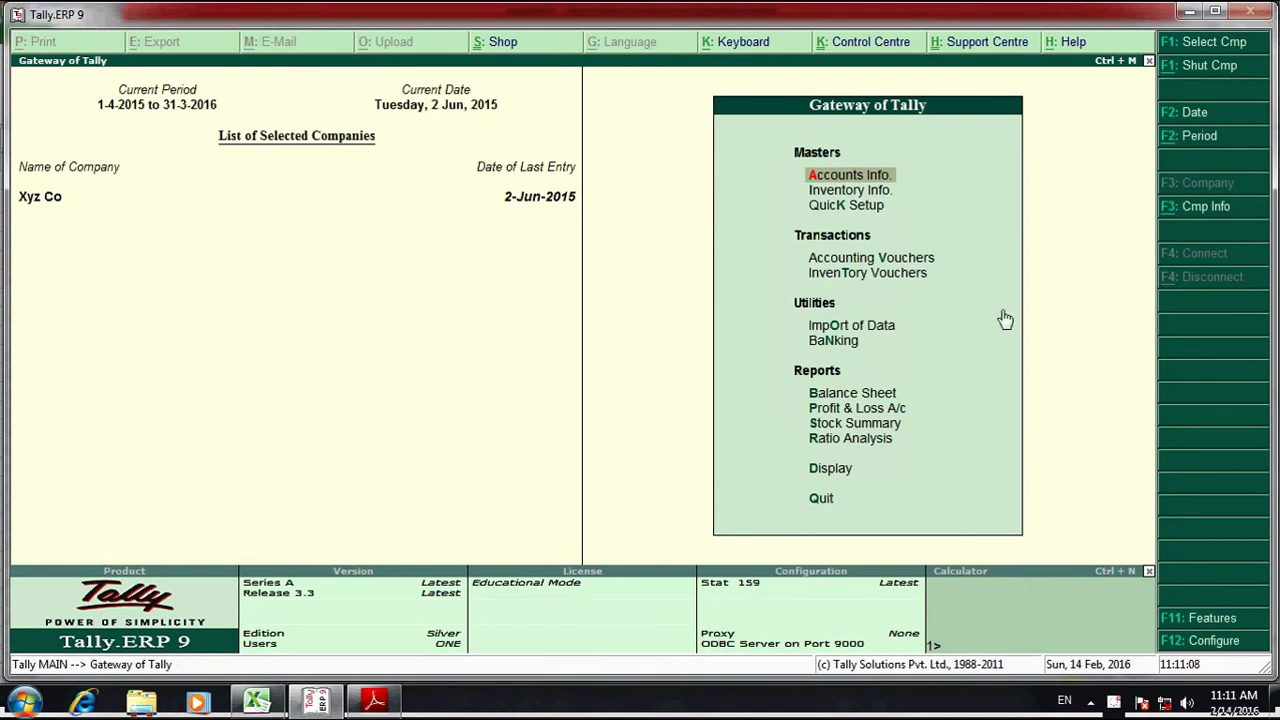
pyautogui.click(1195, 208)
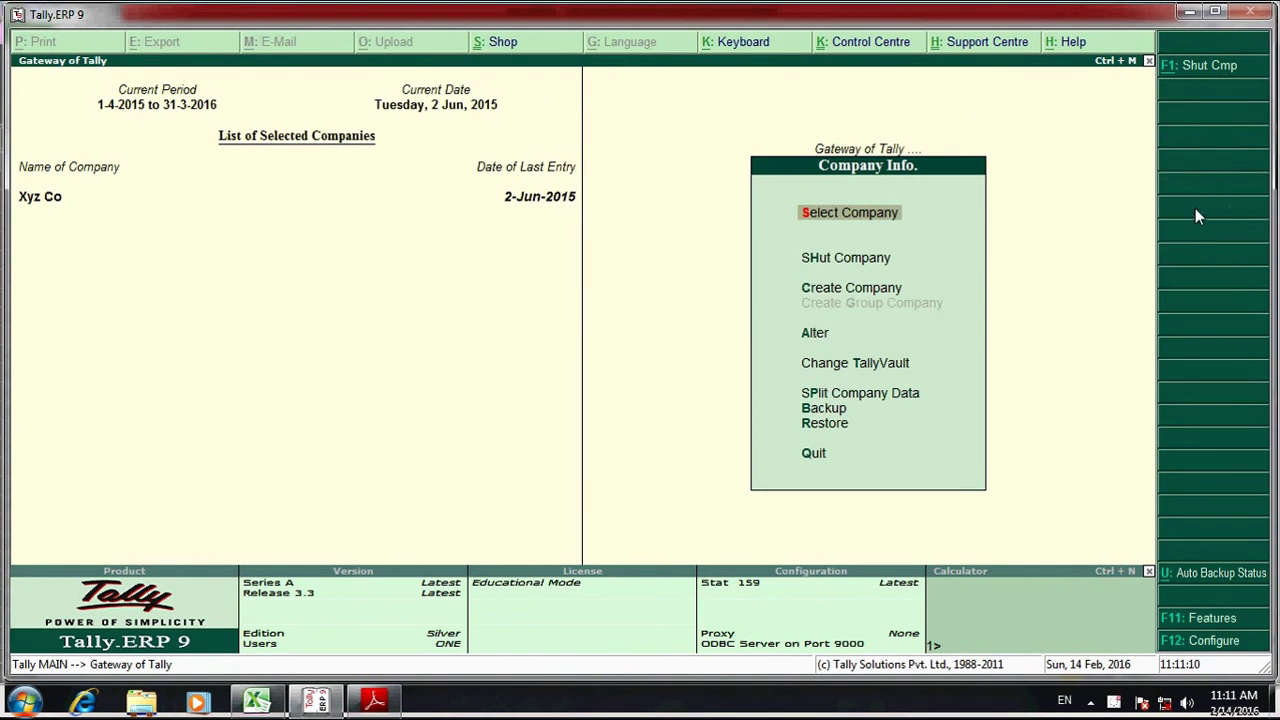
pyautogui.click(853, 290)
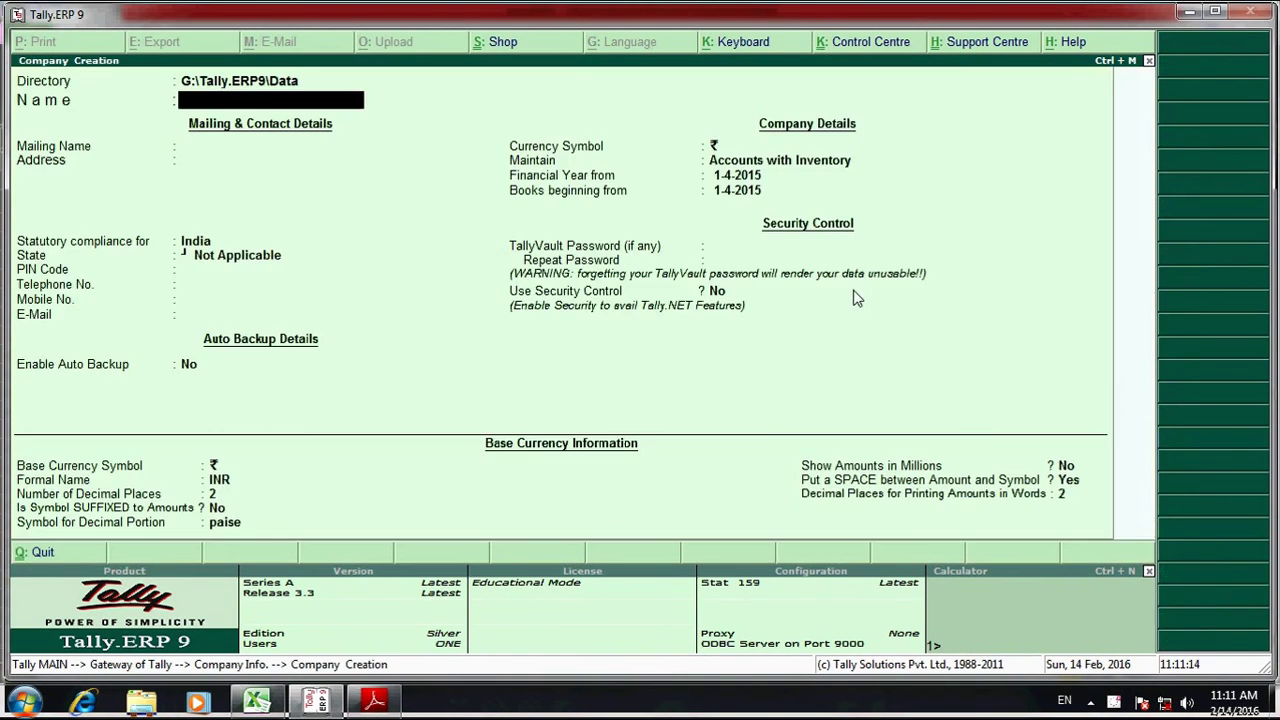
# - Name the company 'Ramu & Co', keeping the default mailing name, with state Tamil Nadu
pyautogui.write('Ramu & Co')
pyautogui.press('Return')
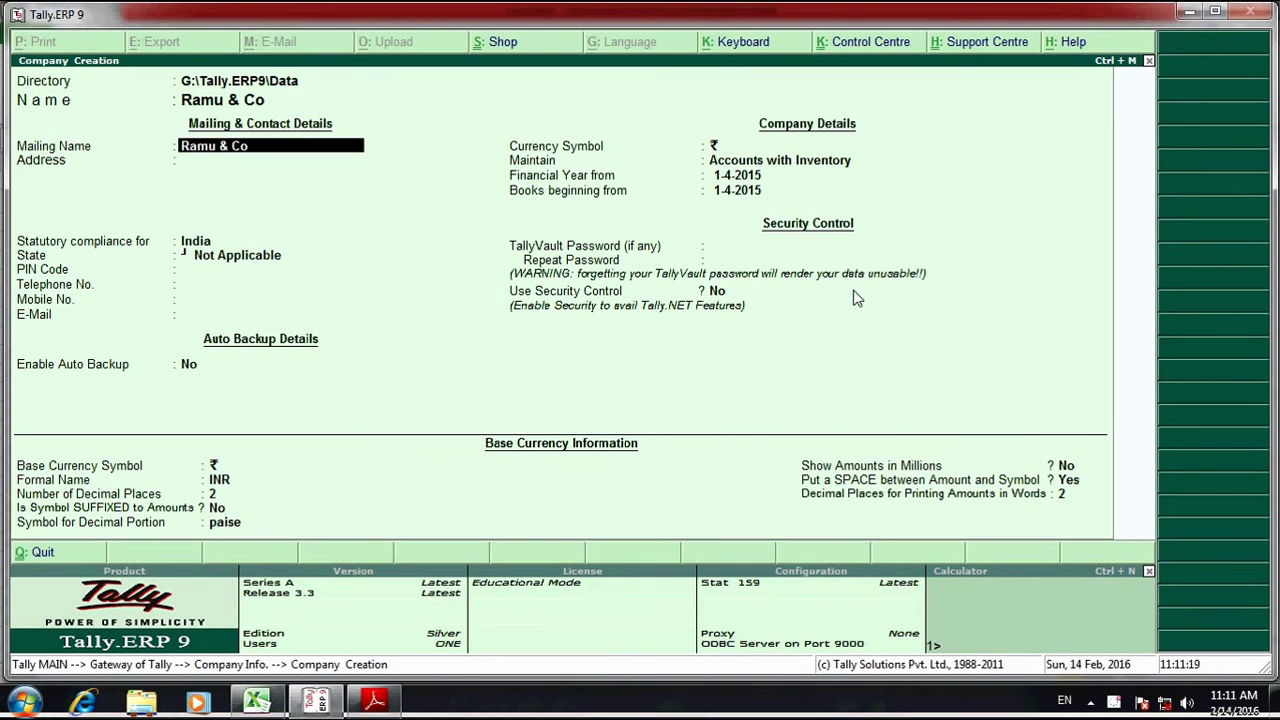
pyautogui.press('Return')
pyautogui.press('Return')
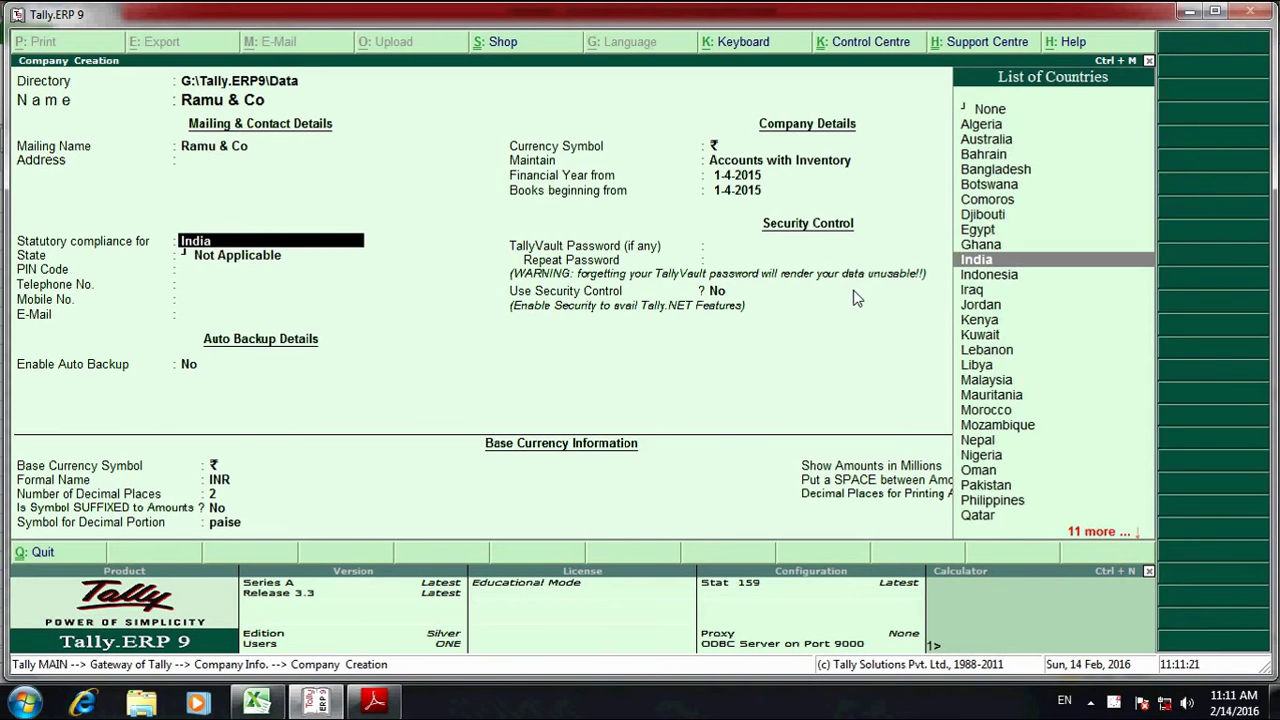
pyautogui.press('Return')
pyautogui.write('ta')
pyautogui.press('Return')
pyautogui.press('Return')
pyautogui.press('Return')
pyautogui.press('Return')
pyautogui.press('BackSpace')
pyautogui.press('BackSpace')
pyautogui.press('BackSpace')
pyautogui.press('BackSpace')
pyautogui.press('BackSpace')
pyautogui.press('BackSpace')
pyautogui.press('BackSpace')
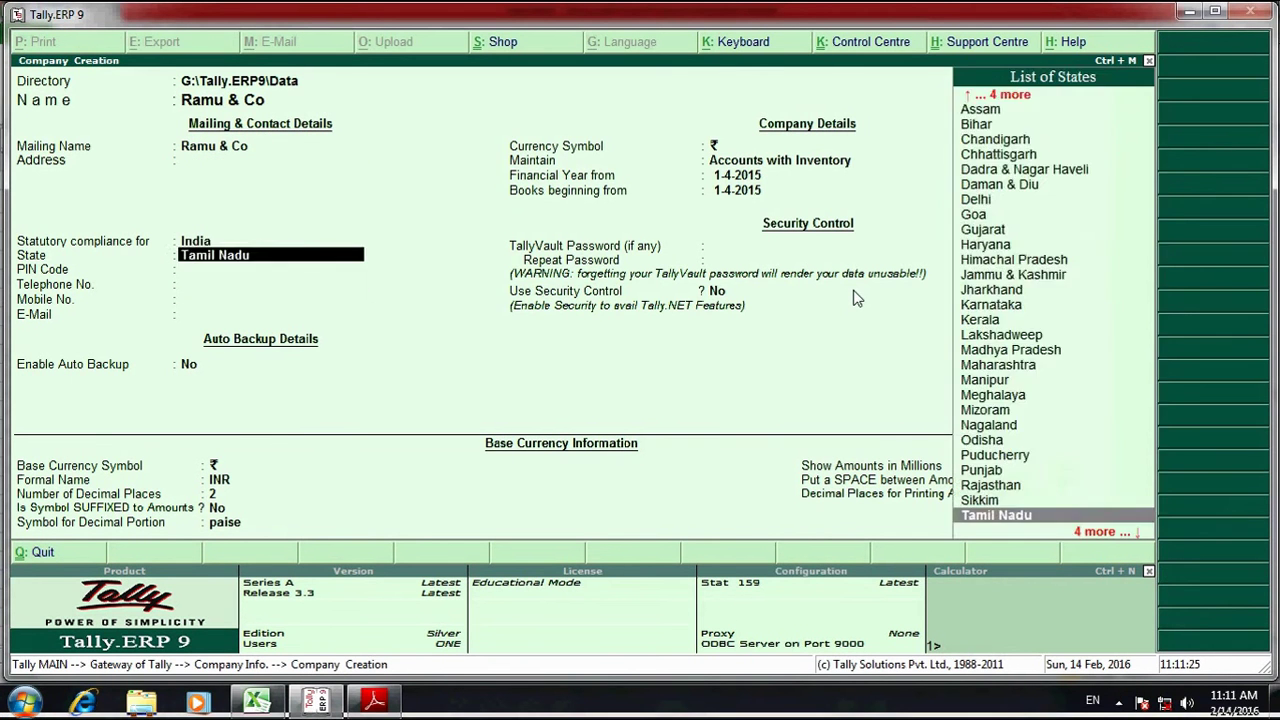
pyautogui.press('Return')
pyautogui.press('Return')
pyautogui.press('Return')
pyautogui.press('Return')
pyautogui.press('Return')
pyautogui.press('Return')
pyautogui.press('Return')
pyautogui.press('Return')
pyautogui.press('Return')
pyautogui.press('Return')
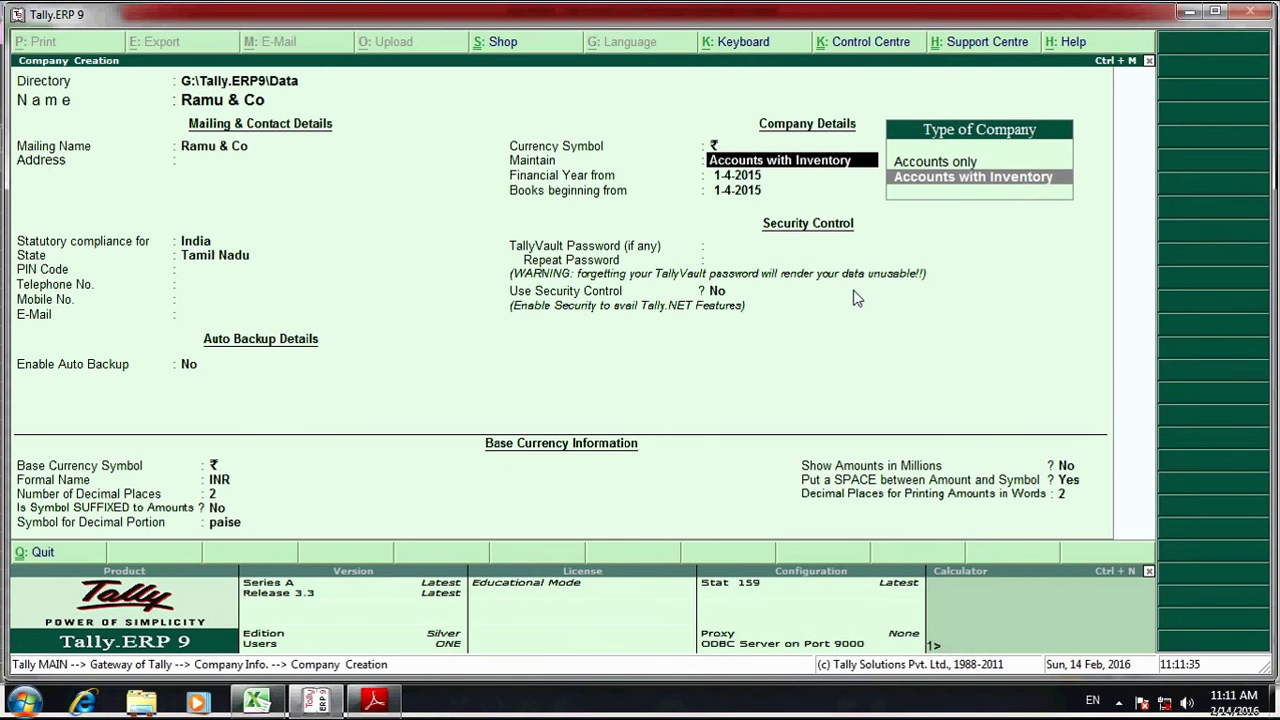
# - Keep 'Accounts with Inventory' as the company type
pyautogui.press('Up')
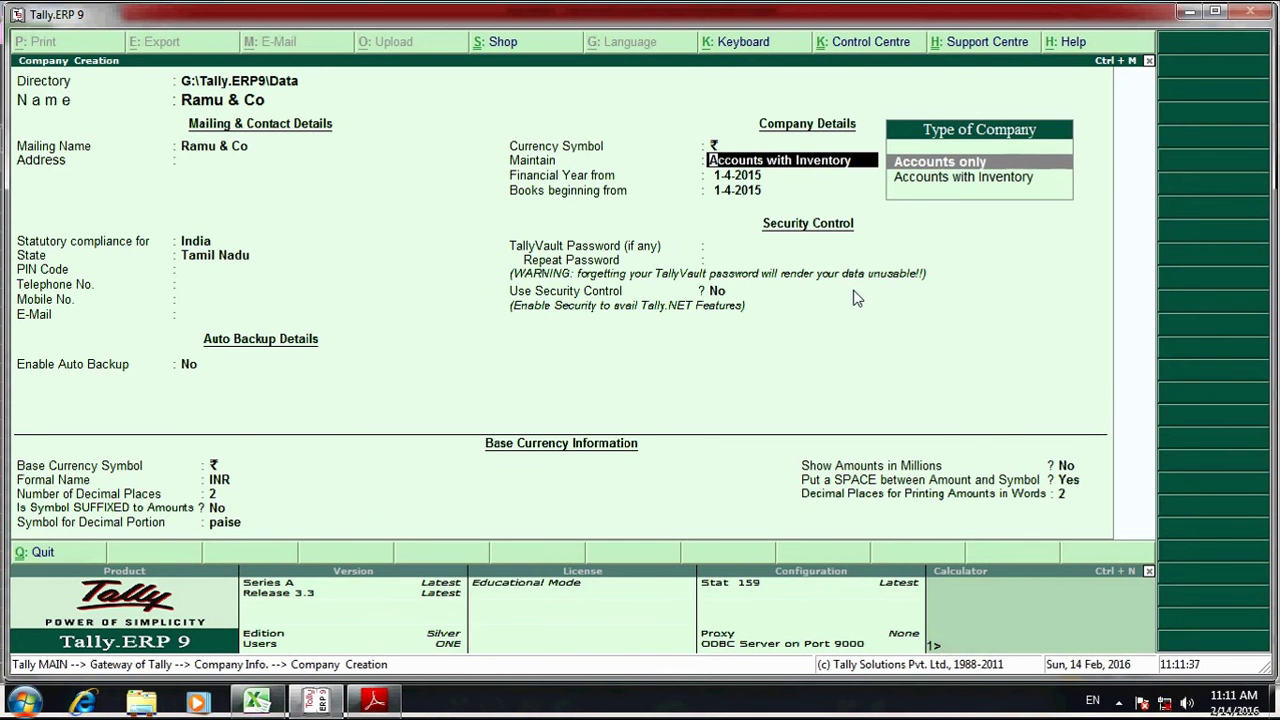
pyautogui.press('Down')
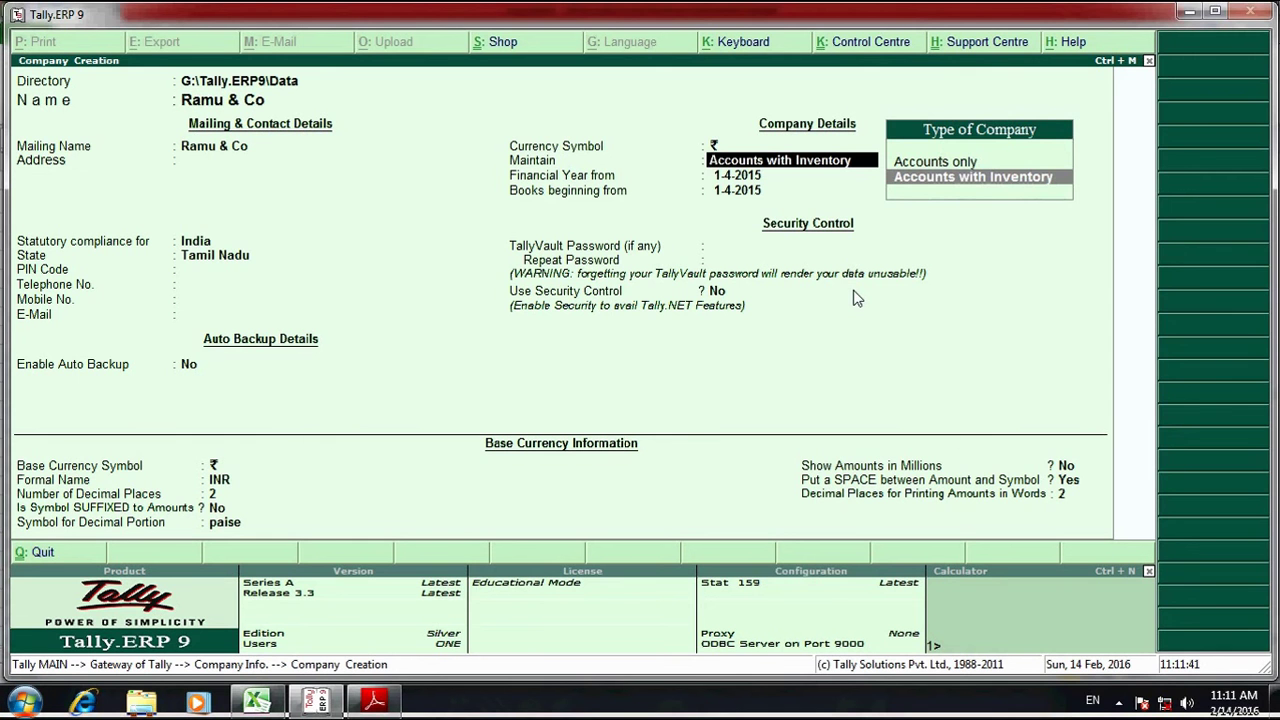
pyautogui.press('Up')
pyautogui.press('Down')
pyautogui.press('Return')
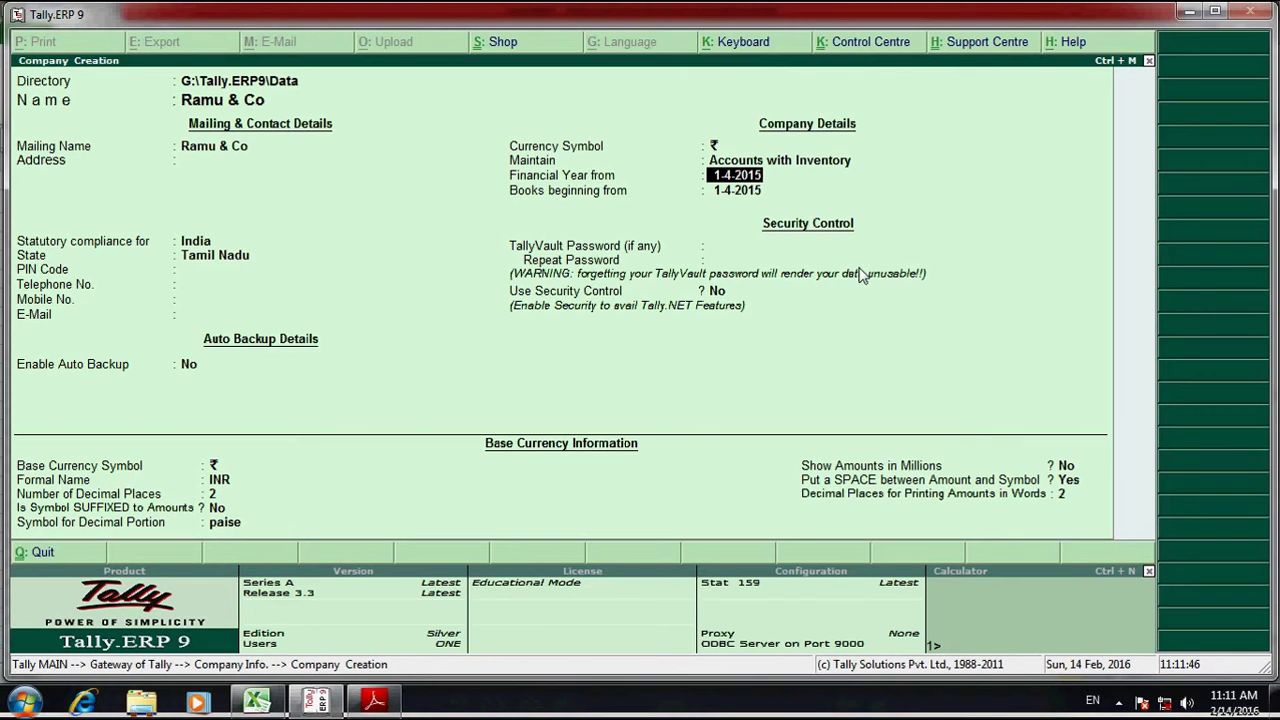
# - Set financial year and books beginning to 1-4-2010 with no TallyVault password, then return to Excel
pyautogui.click(257, 700)
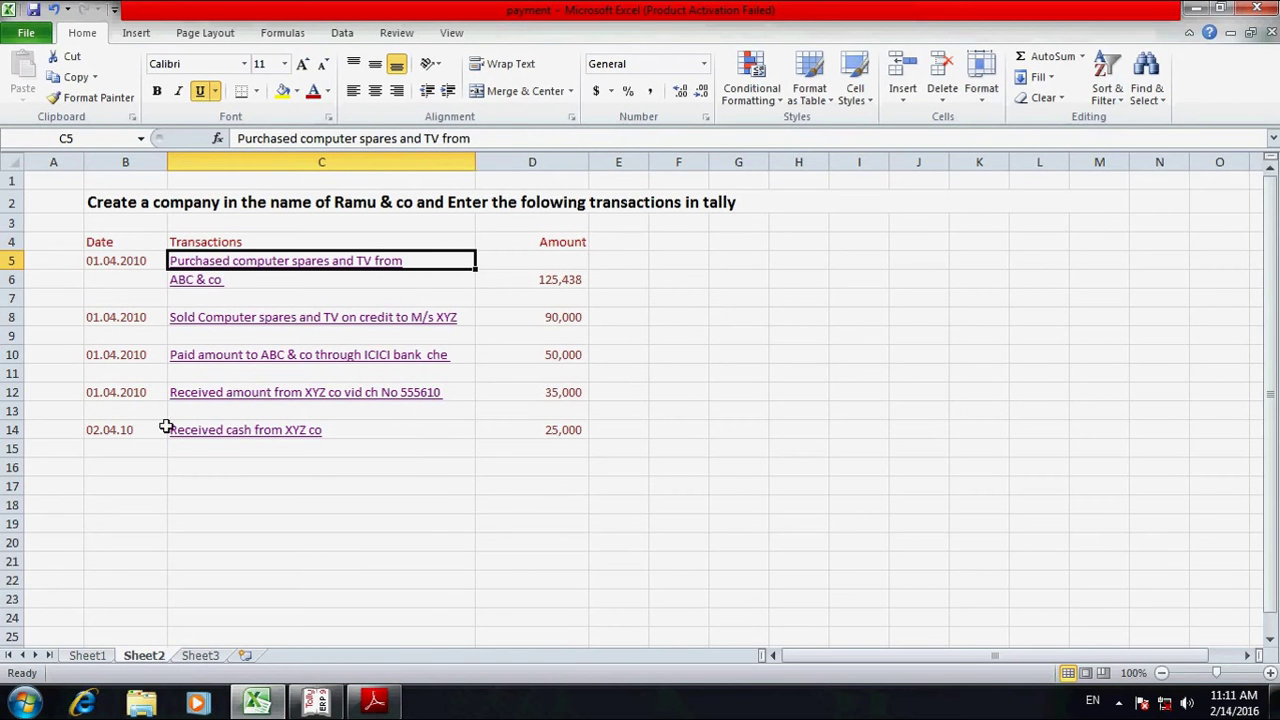
pyautogui.click(318, 706)
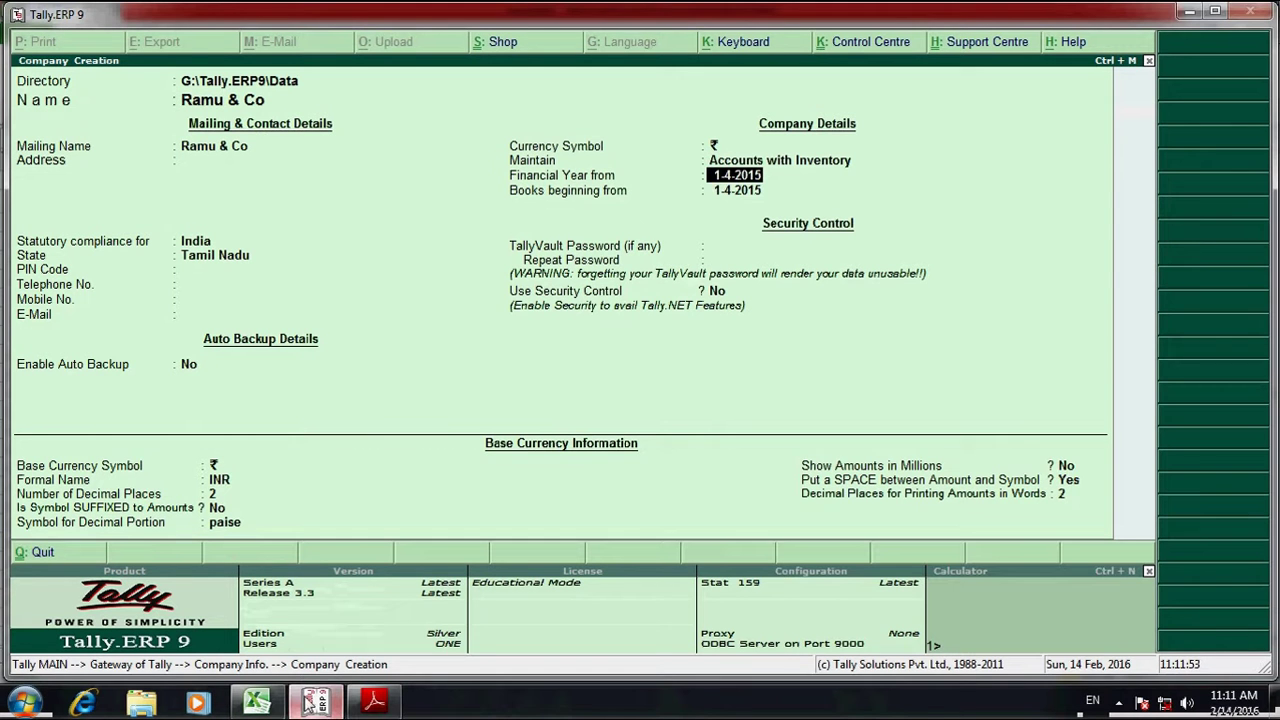
pyautogui.write('1.4.10')
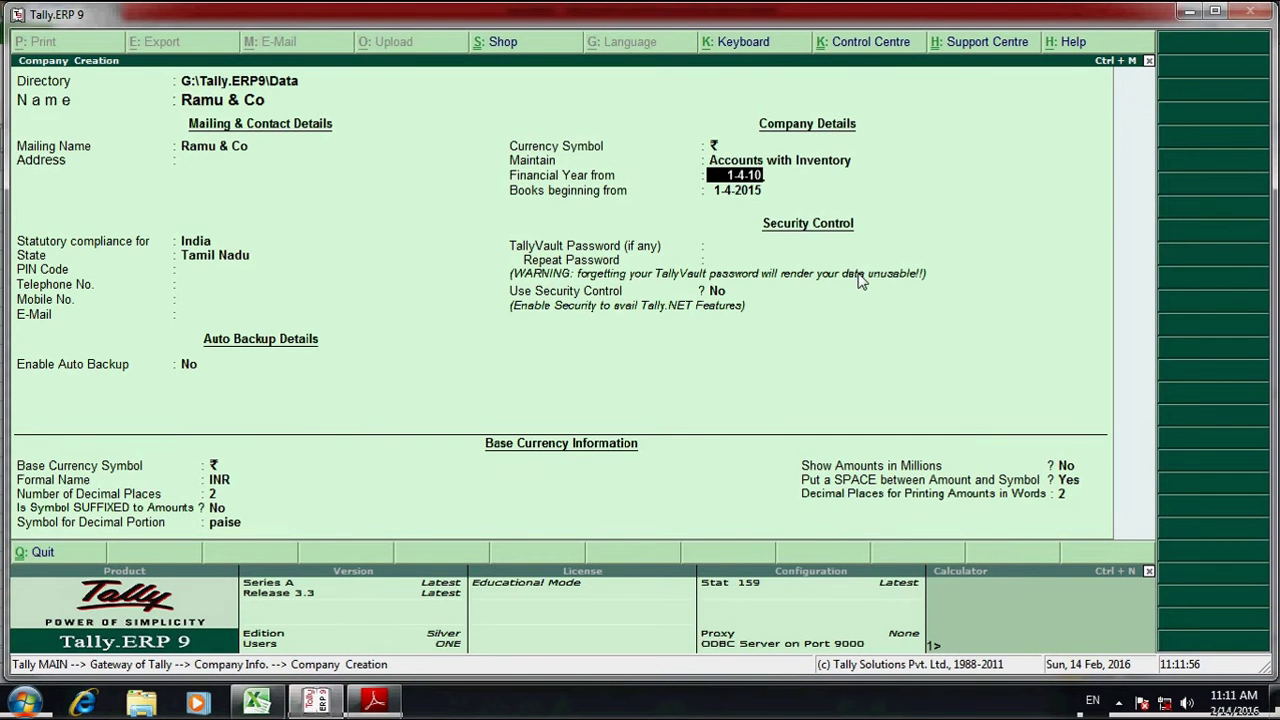
pyautogui.press('Return')
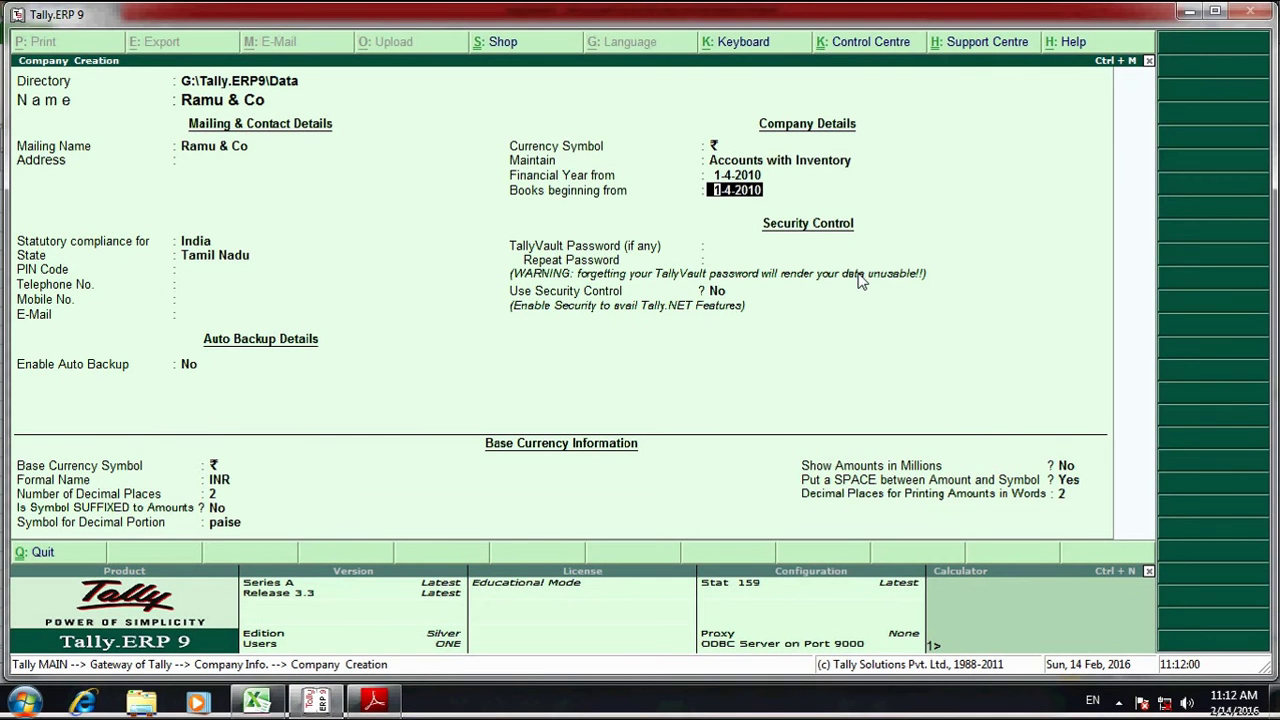
pyautogui.press('Return')
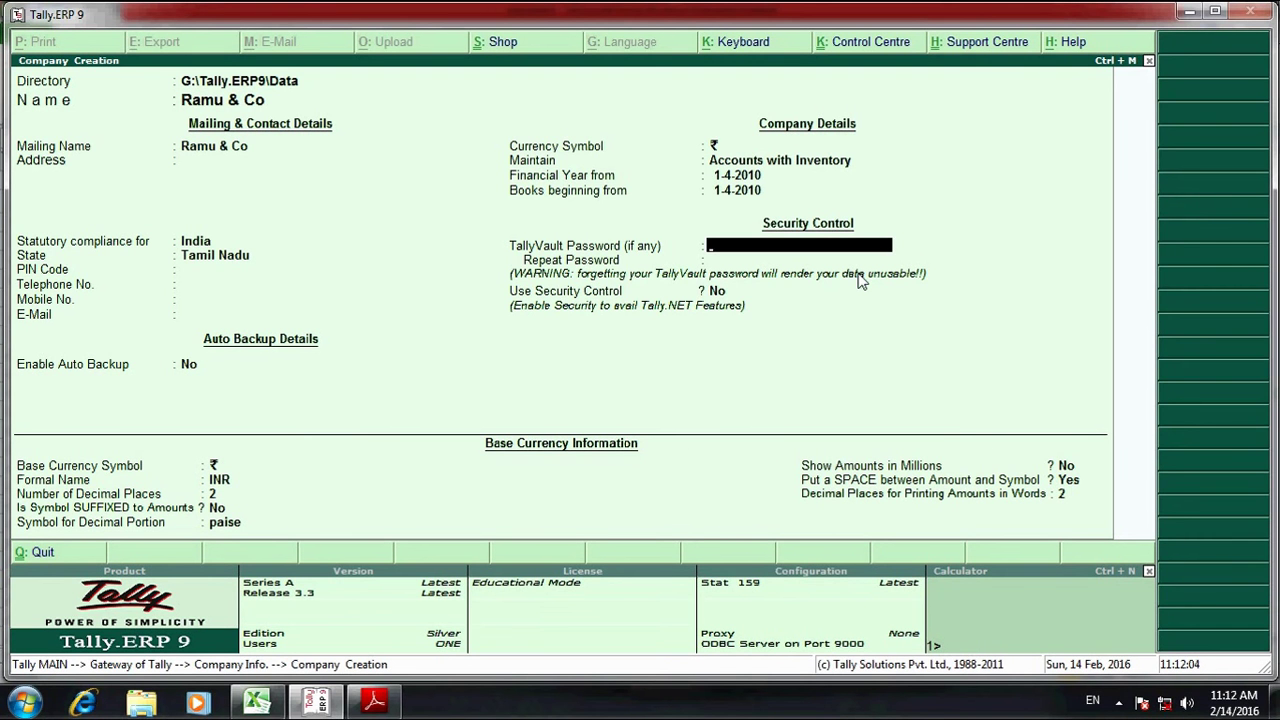
pyautogui.press('Return')
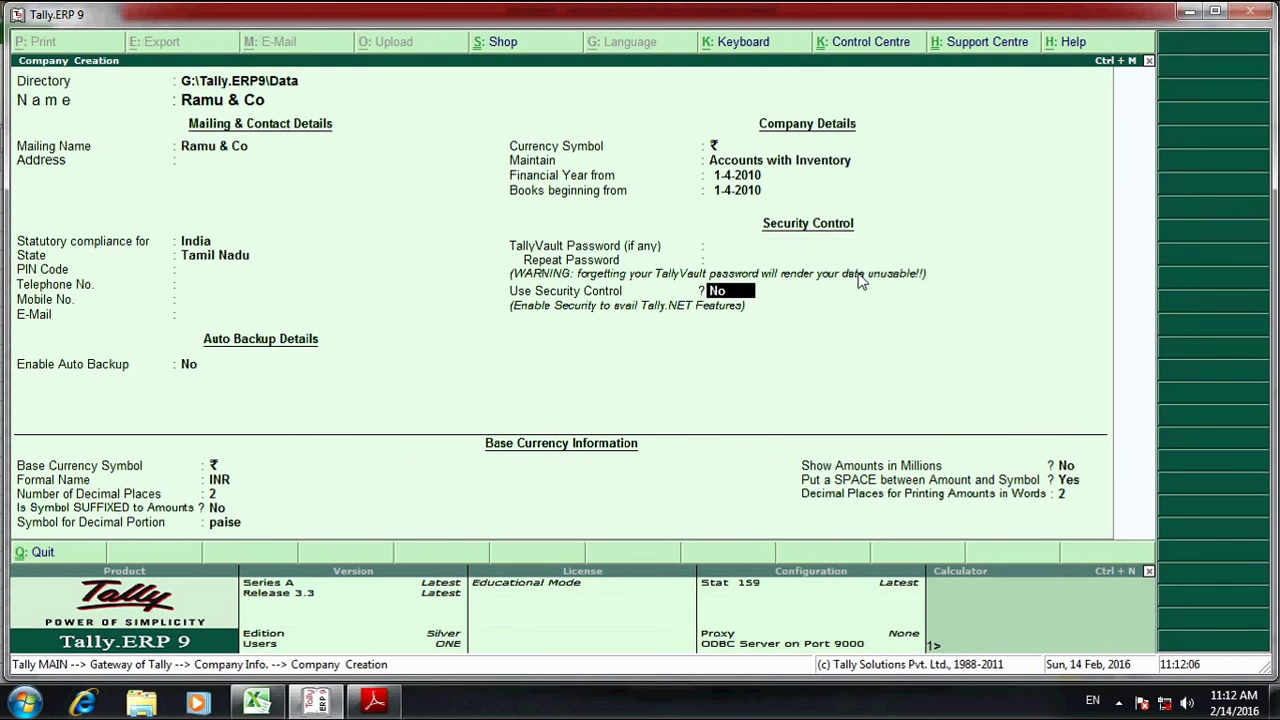
pyautogui.press('BackSpace')
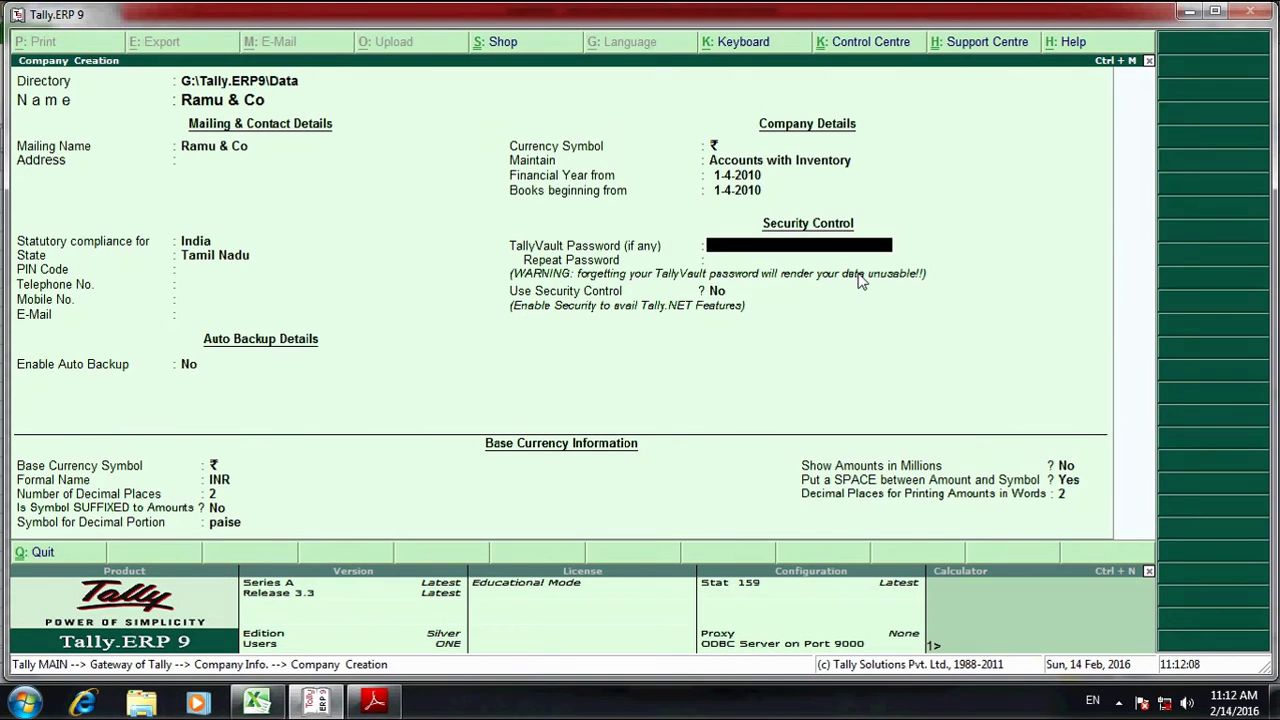
pyautogui.press('Return')
pyautogui.press('Return')
pyautogui.press('Return')
pyautogui.press('Return')
pyautogui.press('Return')
pyautogui.press('Return')
pyautogui.press('Return')
pyautogui.press('Return')
pyautogui.press('Return')
pyautogui.press('Return')
pyautogui.press('Return')
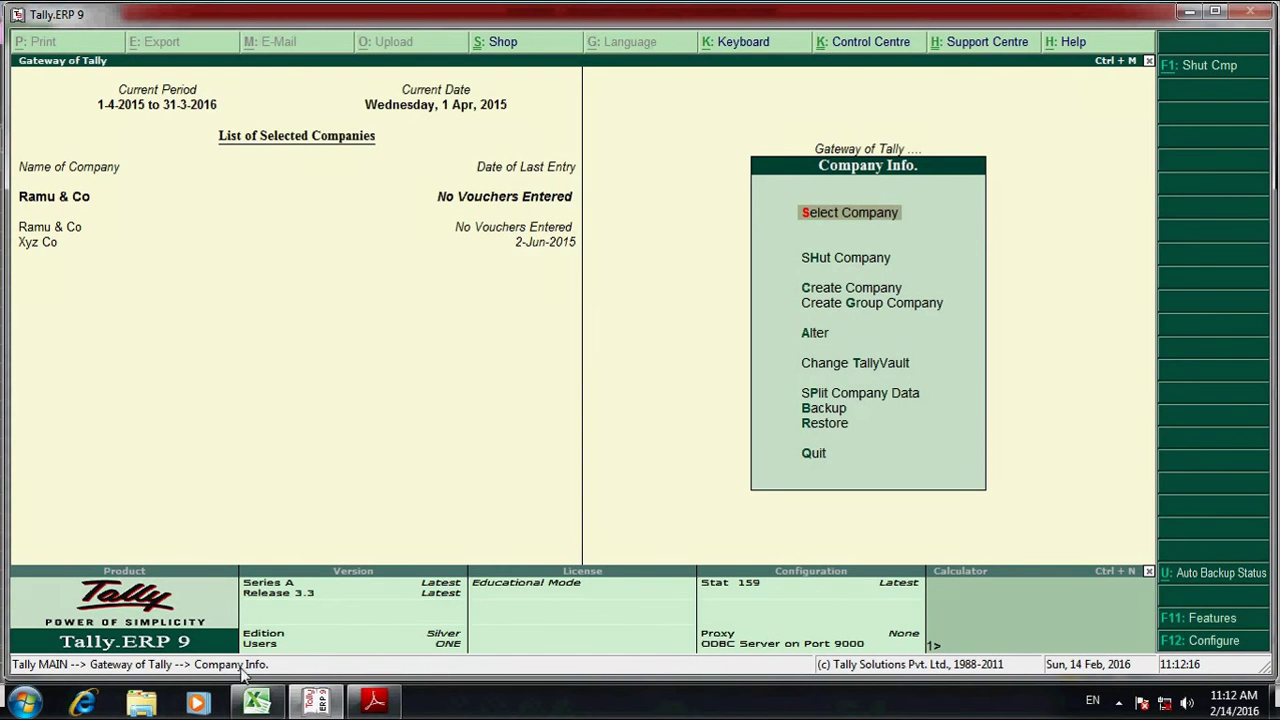
pyautogui.click(257, 702)
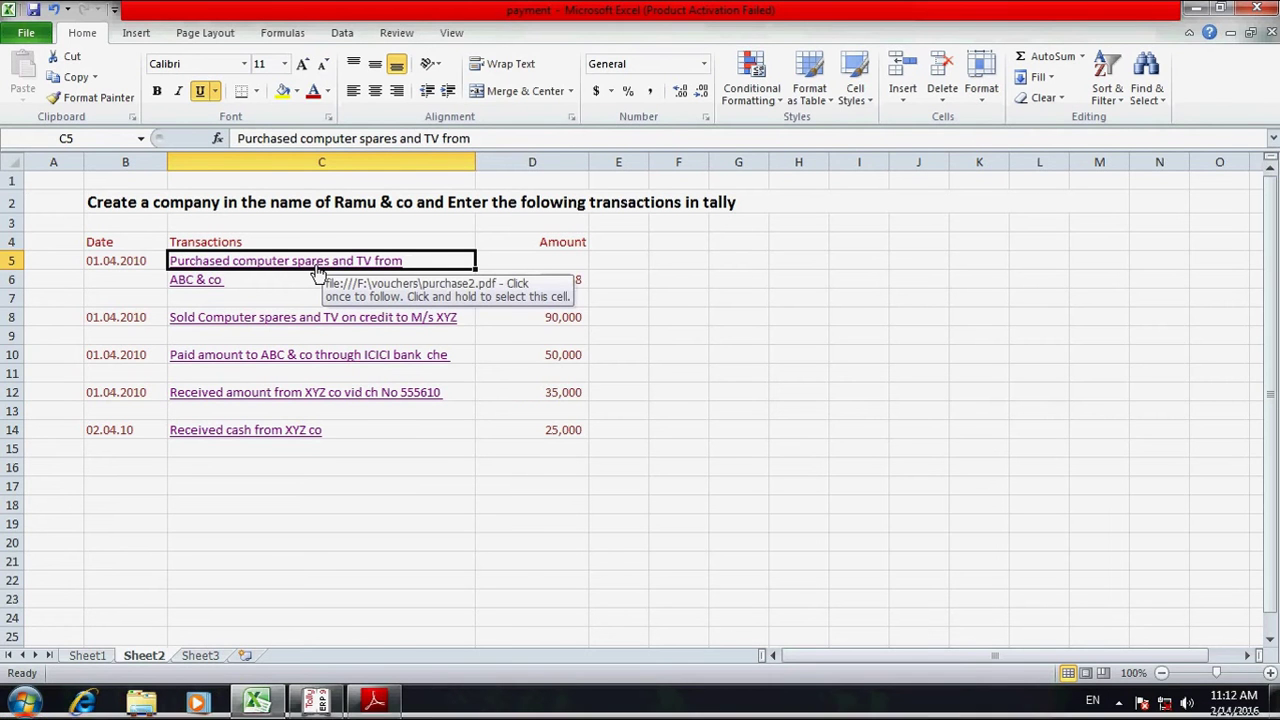
# - Open purchase2.pdf from the C5 hyperlink of the Abc & Co purchase
pyautogui.click(316, 272)
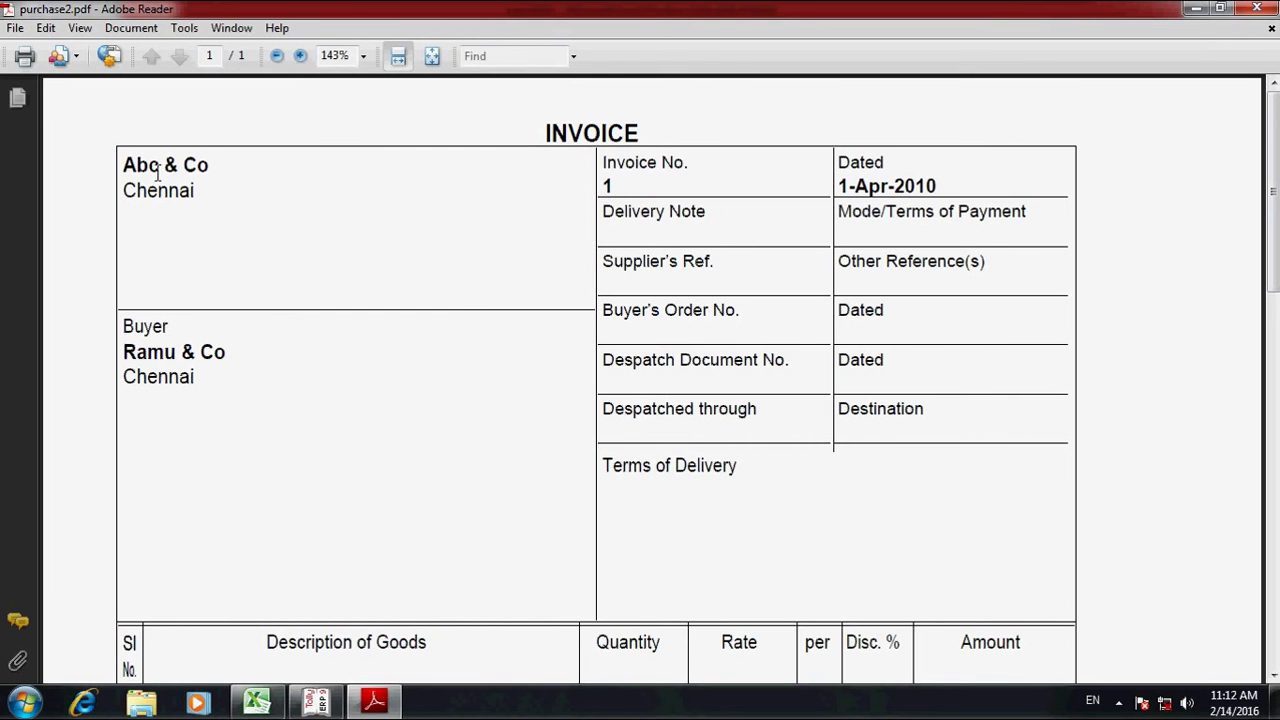
# - Highlight the supplier Abc & Co, the purchased item rows and the 'nos' unit on the invoice
pyautogui.moveTo(120, 165); pyautogui.dragTo(213, 168)
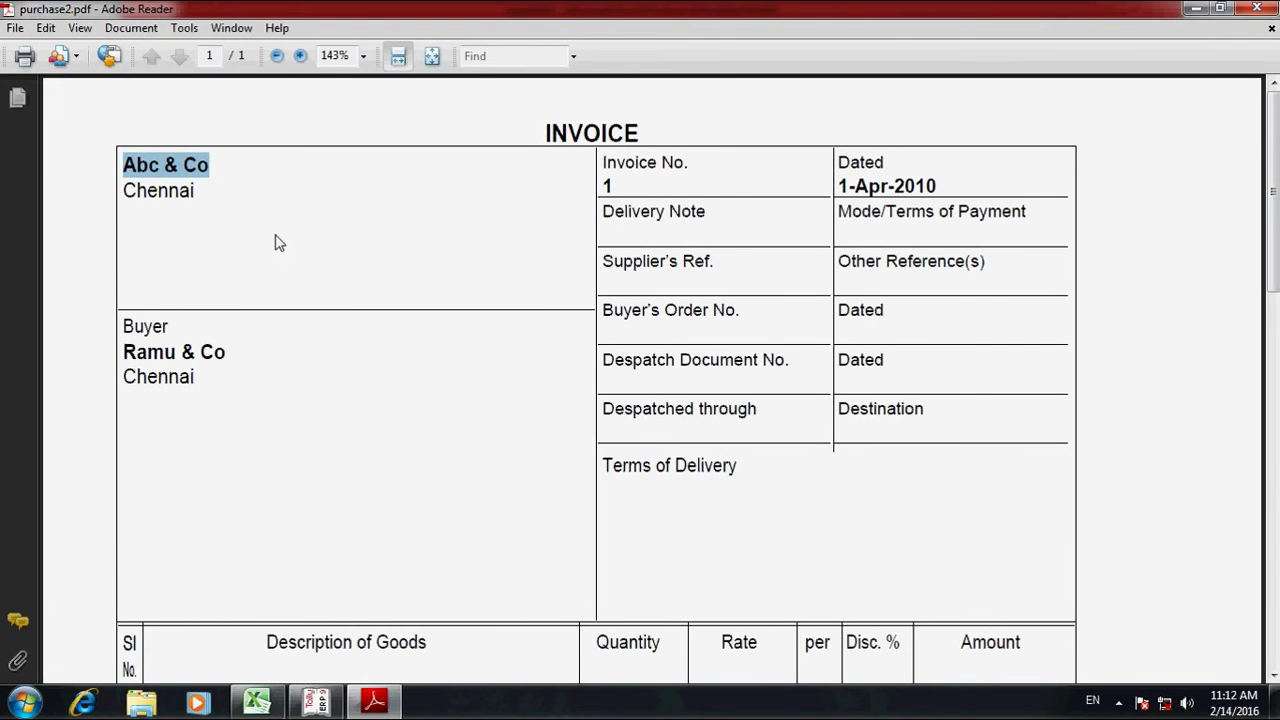
pyautogui.scroll(-2, 226, 180)
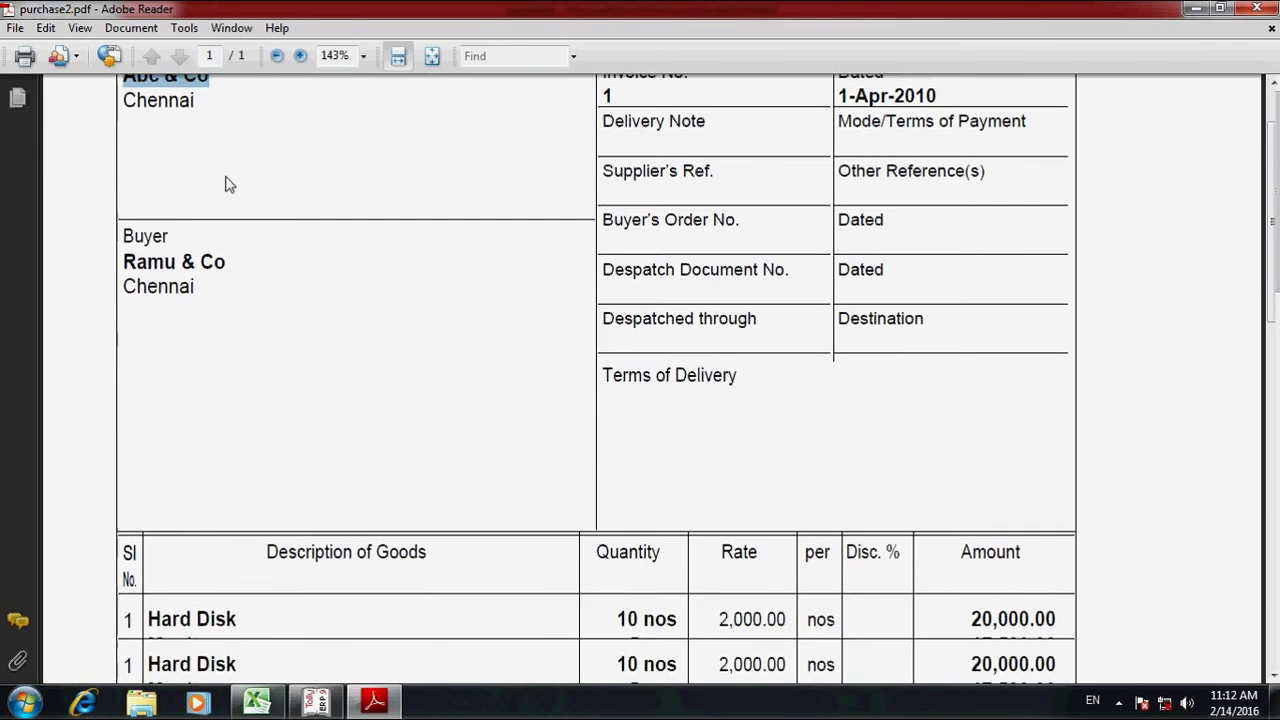
pyautogui.scroll(-2, 523, 486)
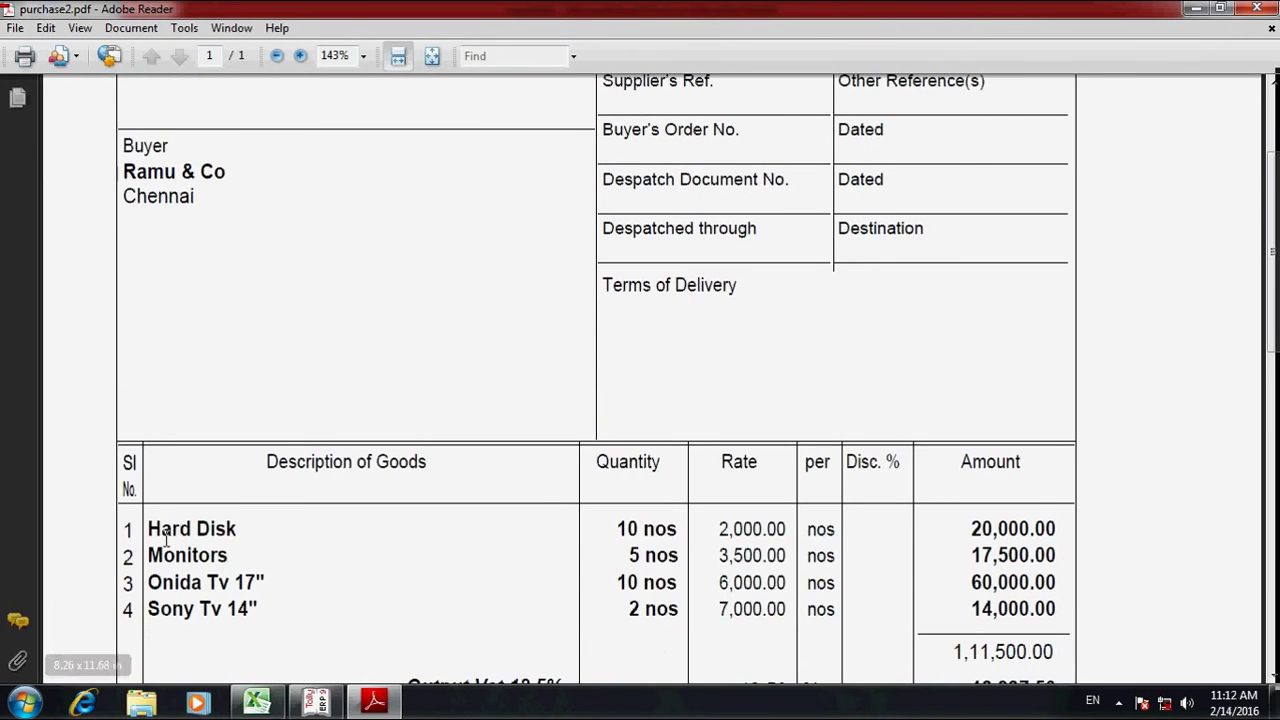
pyautogui.moveTo(161, 530); pyautogui.dragTo(274, 543)
pyautogui.click(287, 553)
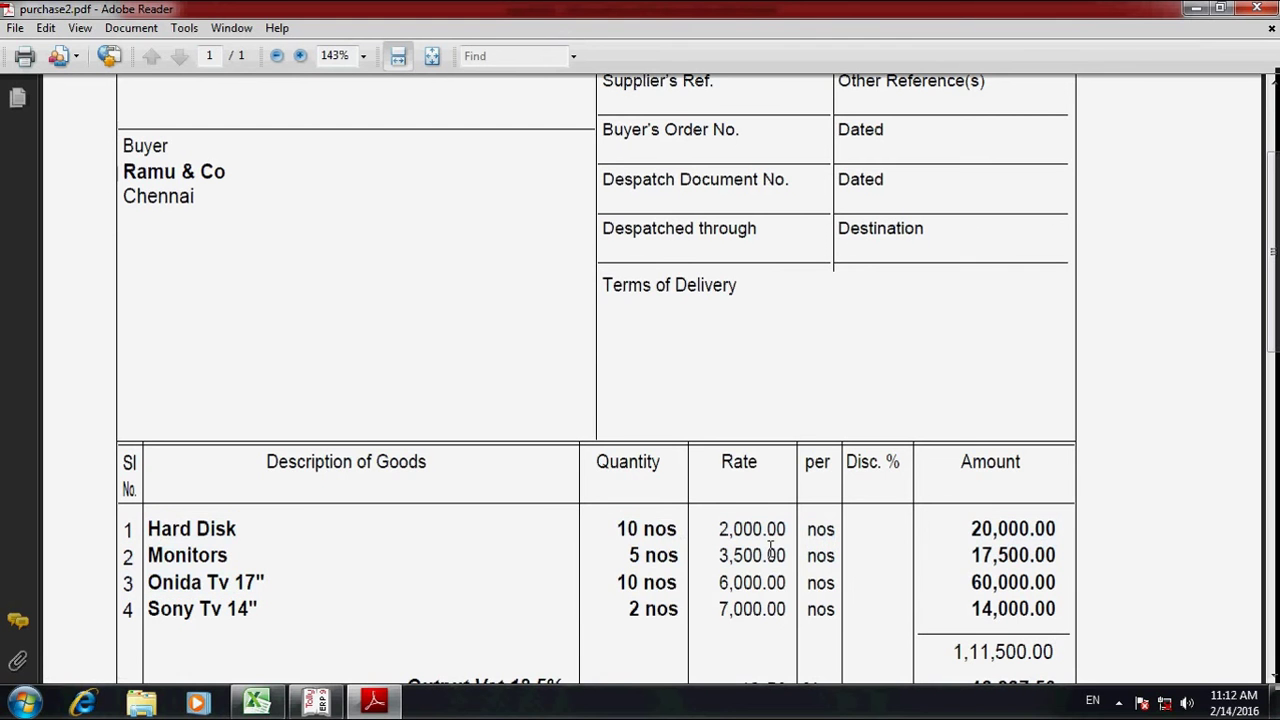
pyautogui.doubleClick(676, 529)
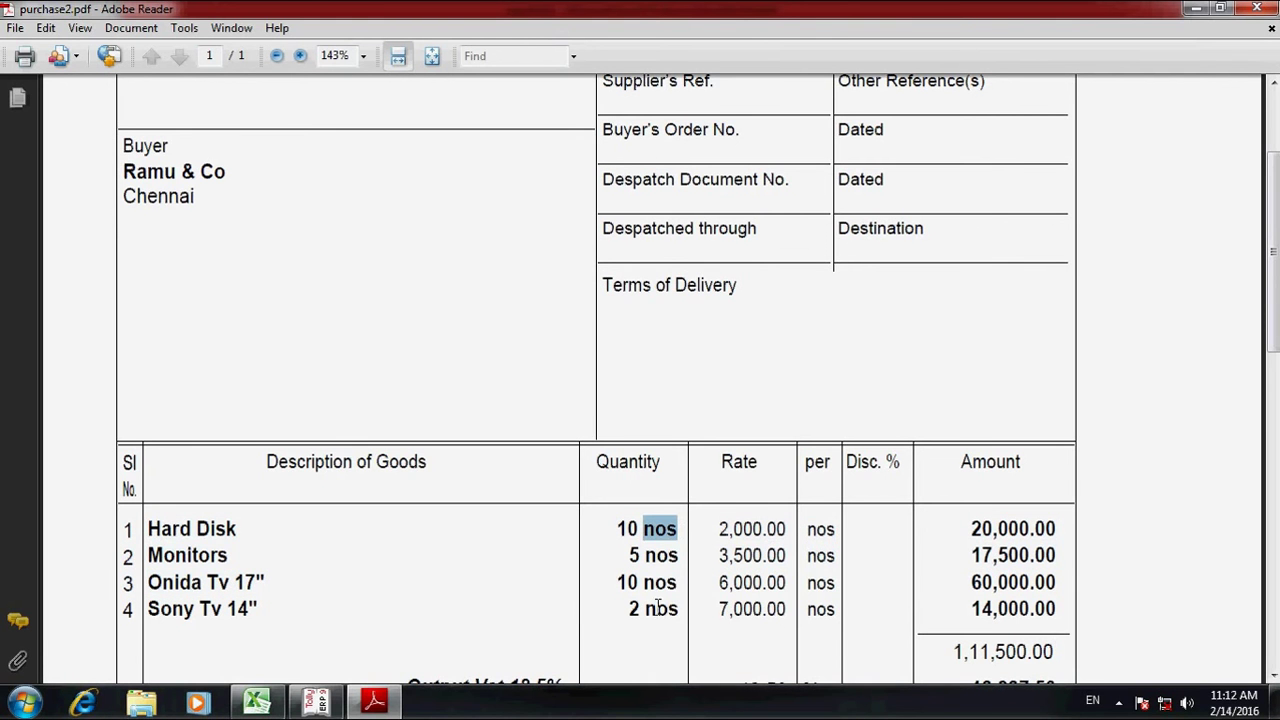
pyautogui.scroll(2, 631, 416)
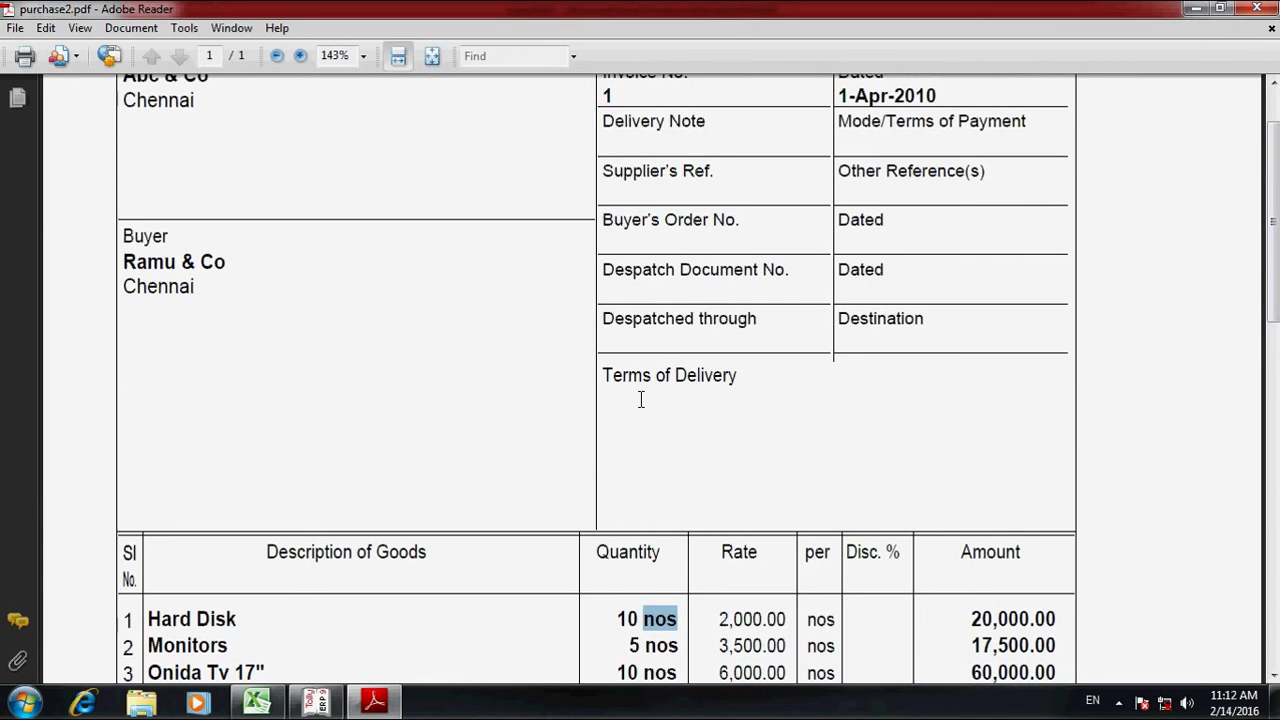
pyautogui.scroll(2, 641, 400)
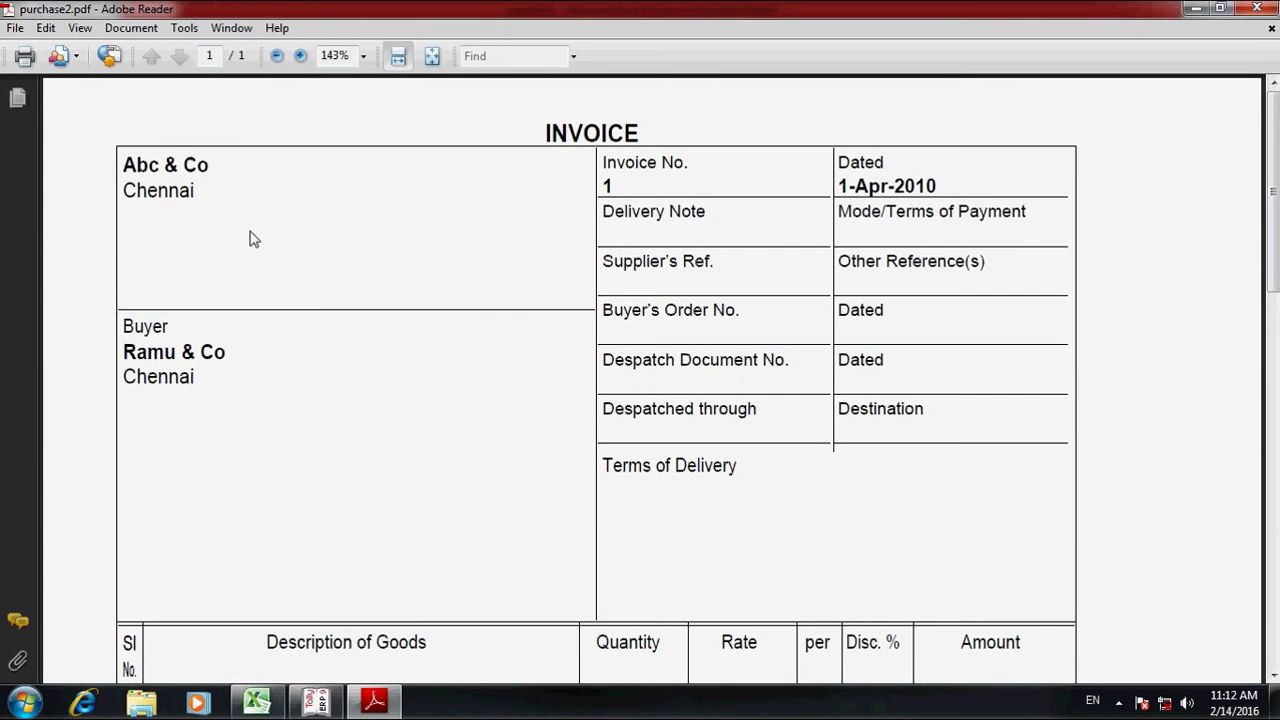
# - Recheck the supplier and the Output Vat 12.5% line, then switch back to Tally
pyautogui.moveTo(126, 166); pyautogui.dragTo(218, 167)
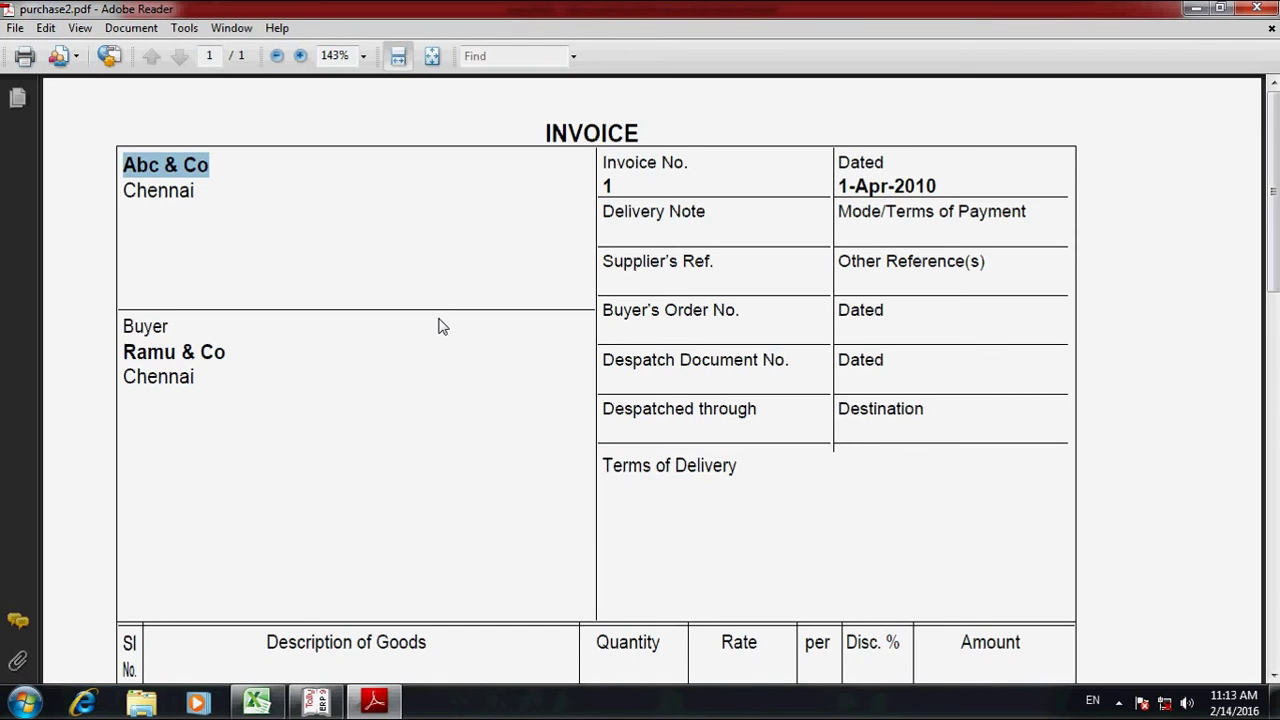
pyautogui.scroll(-8, 440, 326)
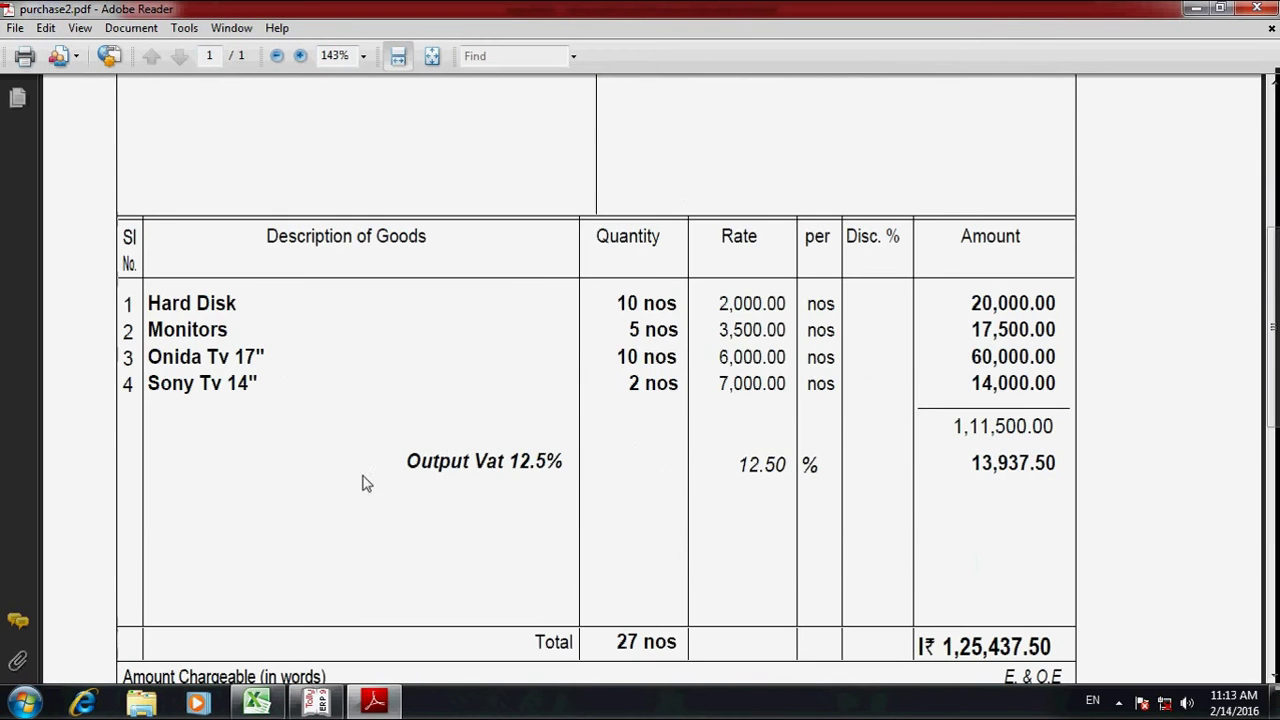
pyautogui.moveTo(406, 458); pyautogui.dragTo(594, 477)
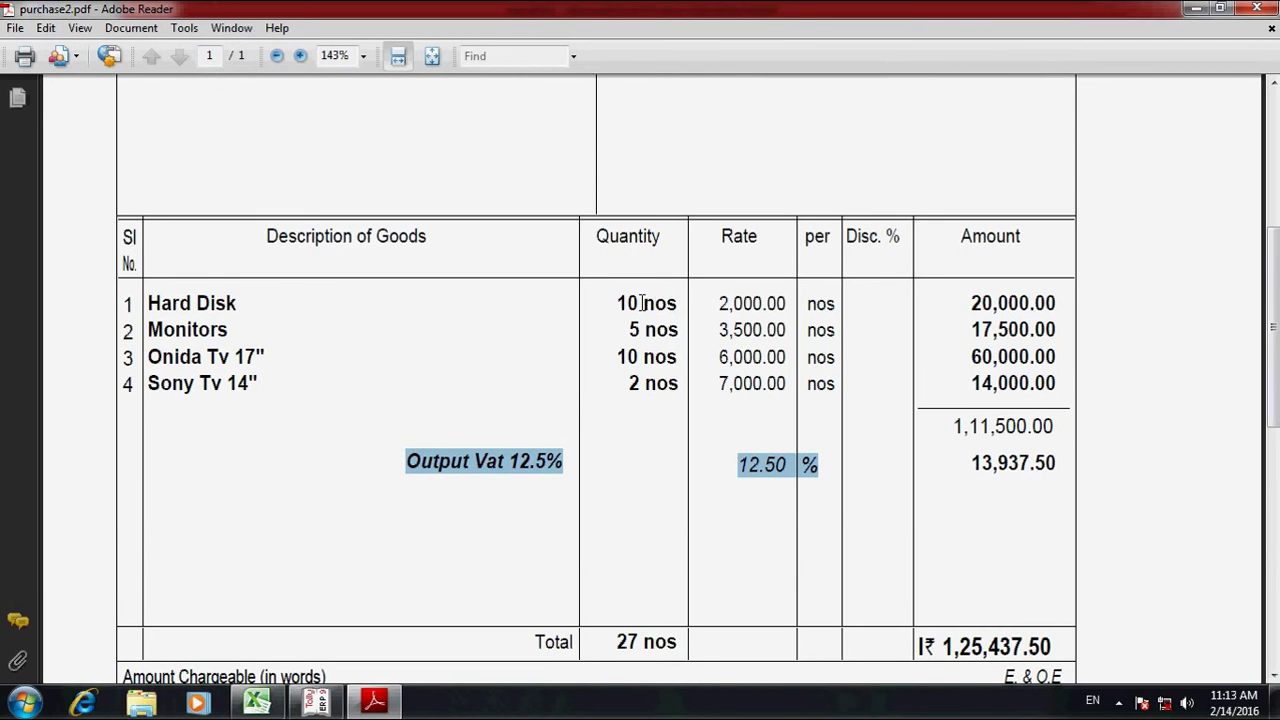
pyautogui.moveTo(642, 303); pyautogui.dragTo(677, 303)
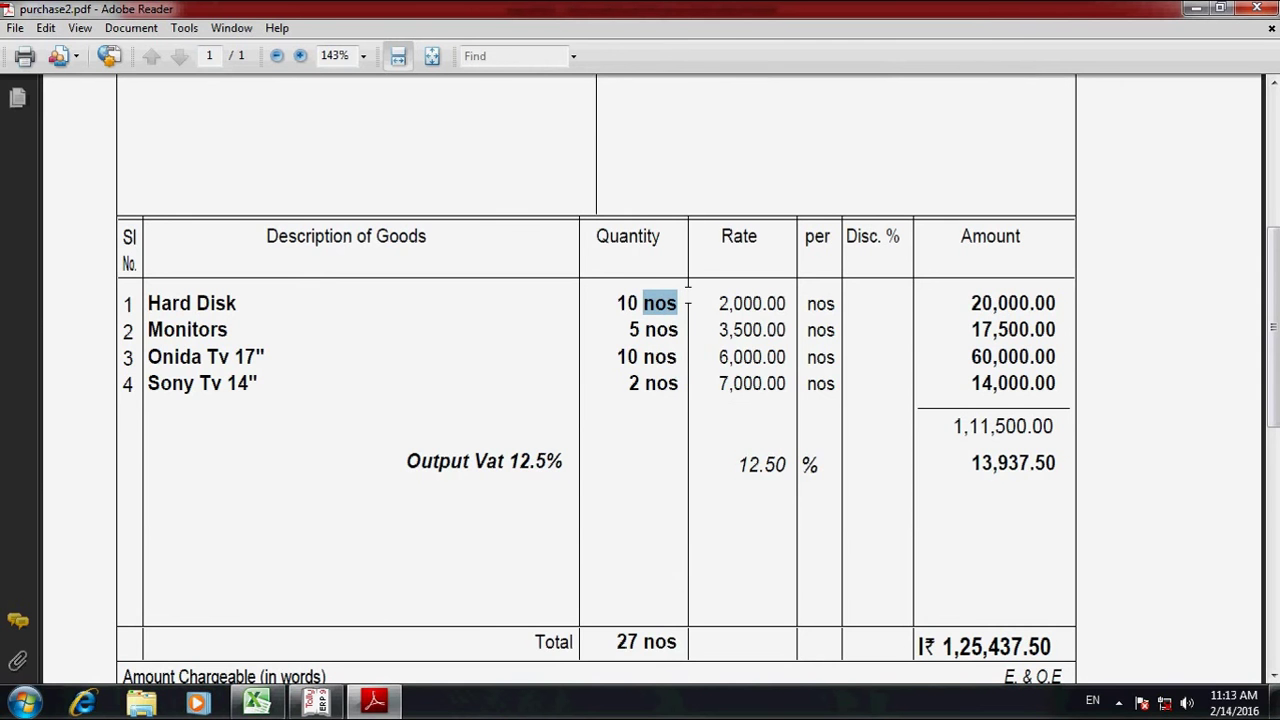
pyautogui.scroll(1, 645, 440)
pyautogui.scroll(1, 643, 437)
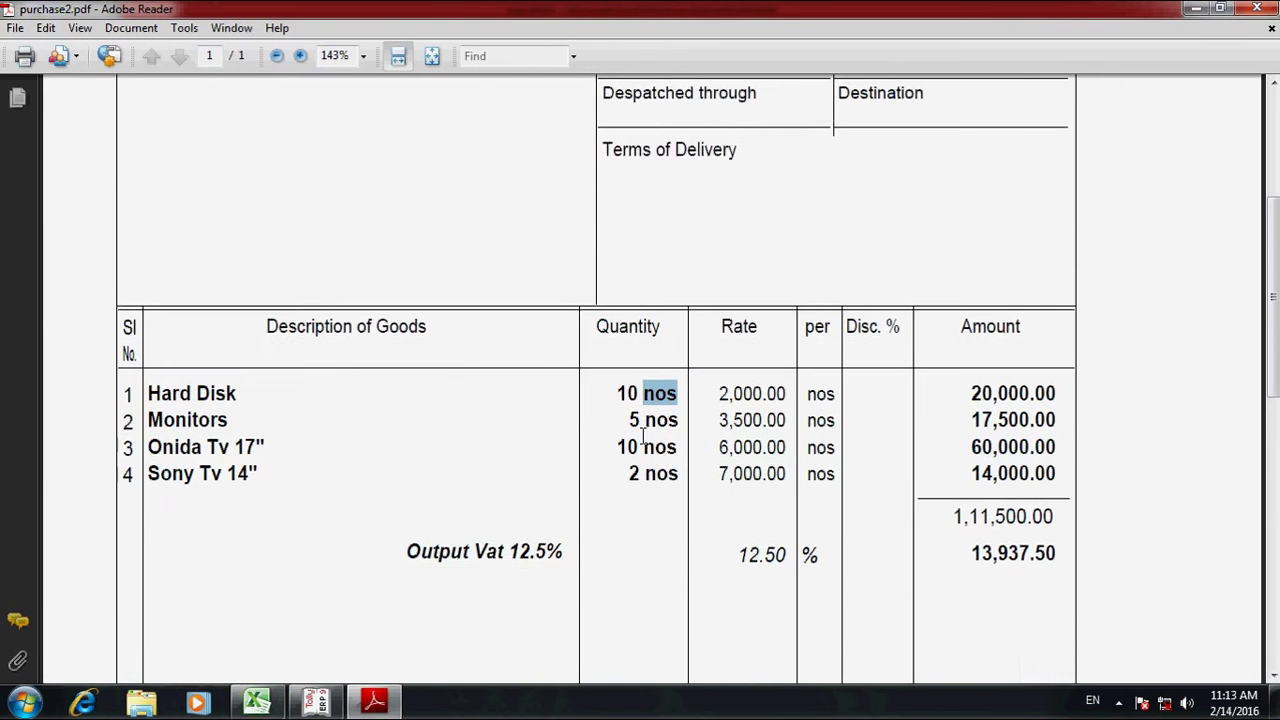
pyautogui.scroll(4, 311, 606)
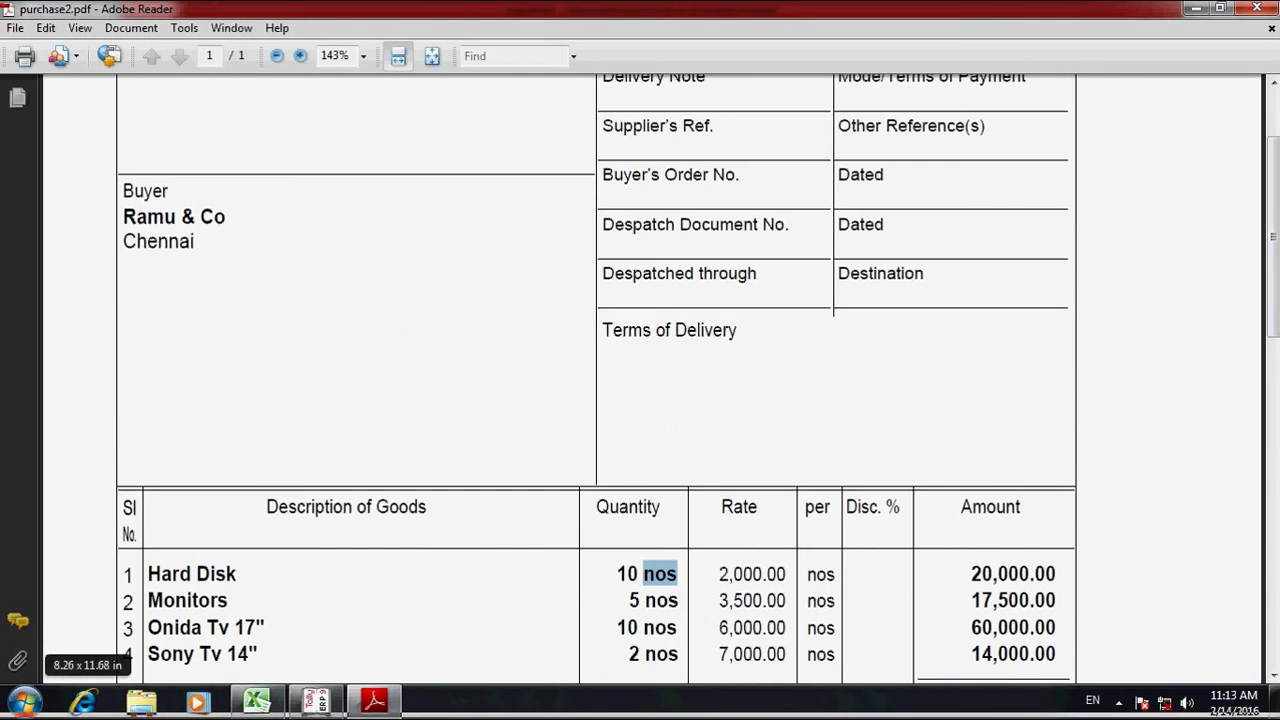
pyautogui.click(318, 704)
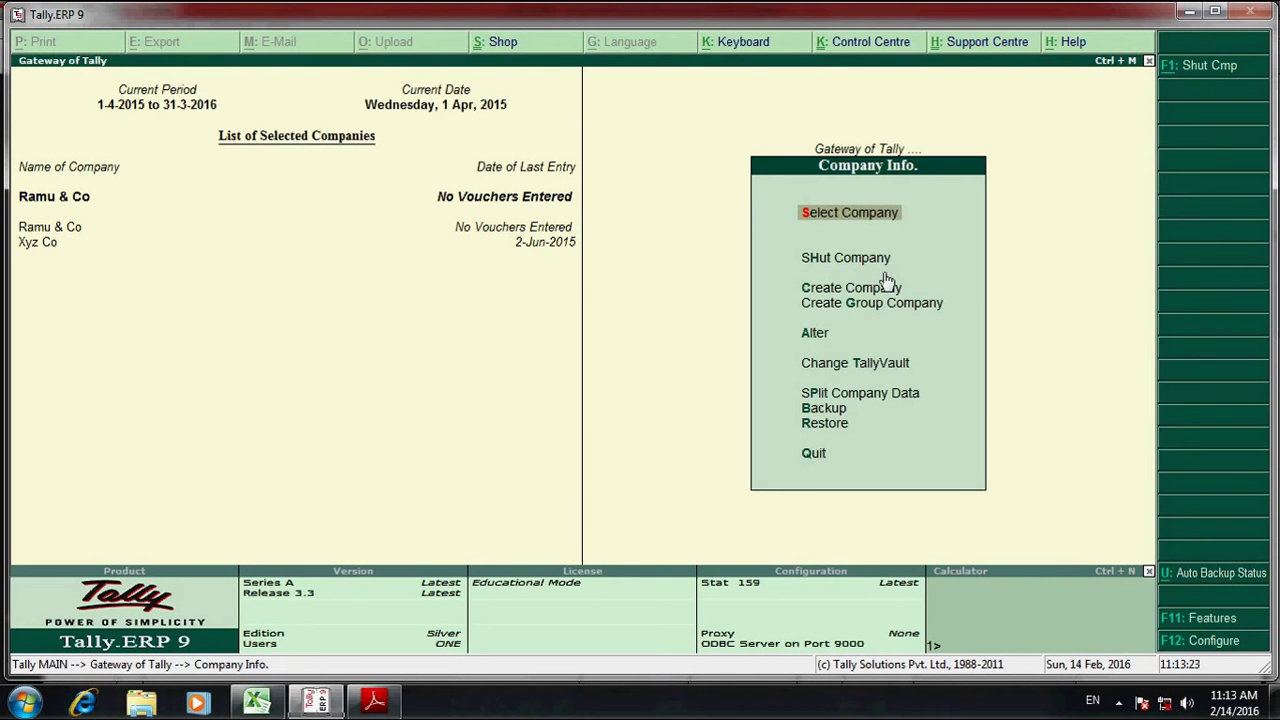
# - Start a new ledger named 'Abc & Co', confirming the supplier name on the invoice
pyautogui.press('Escape')
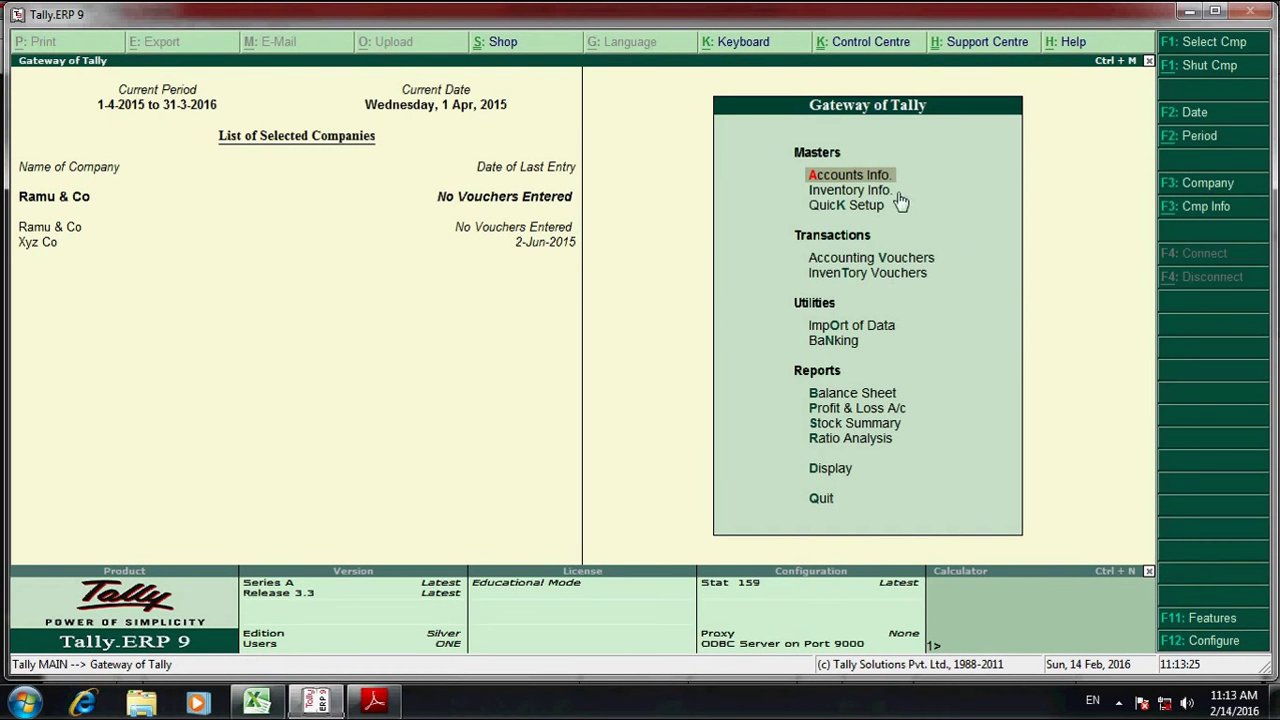
pyautogui.click(877, 180)
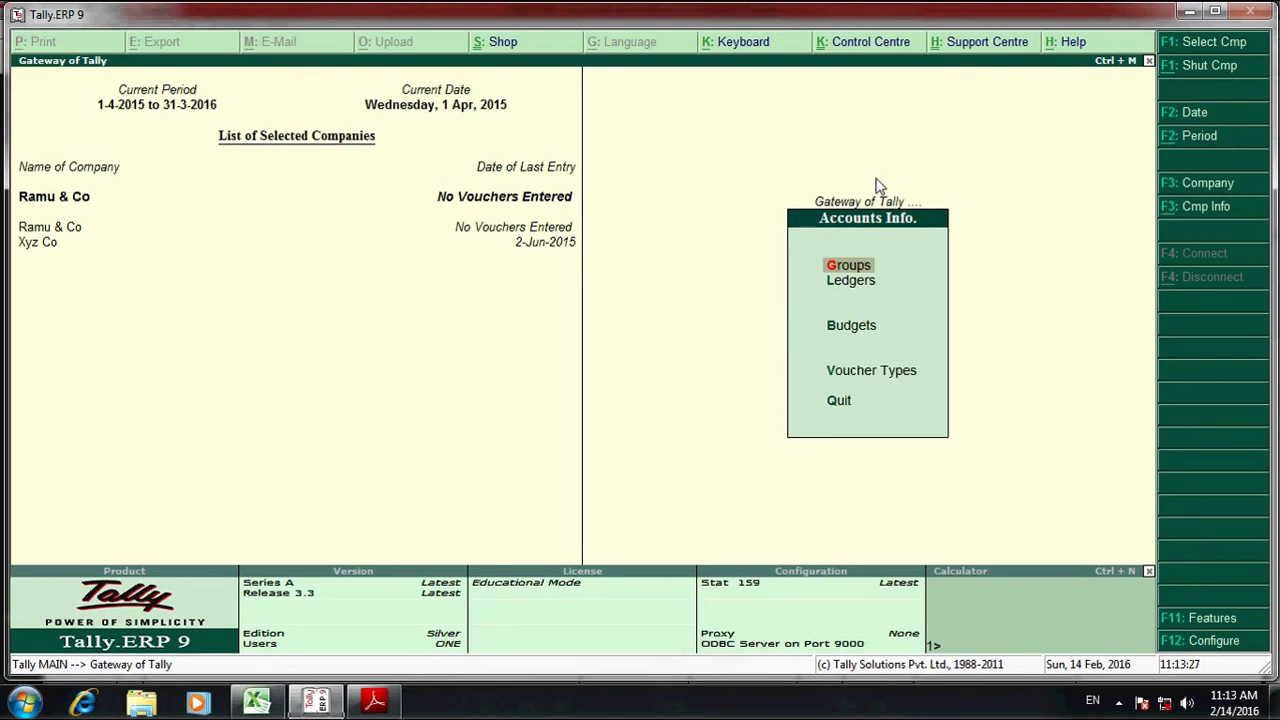
pyautogui.press('Return')
pyautogui.press('Return')
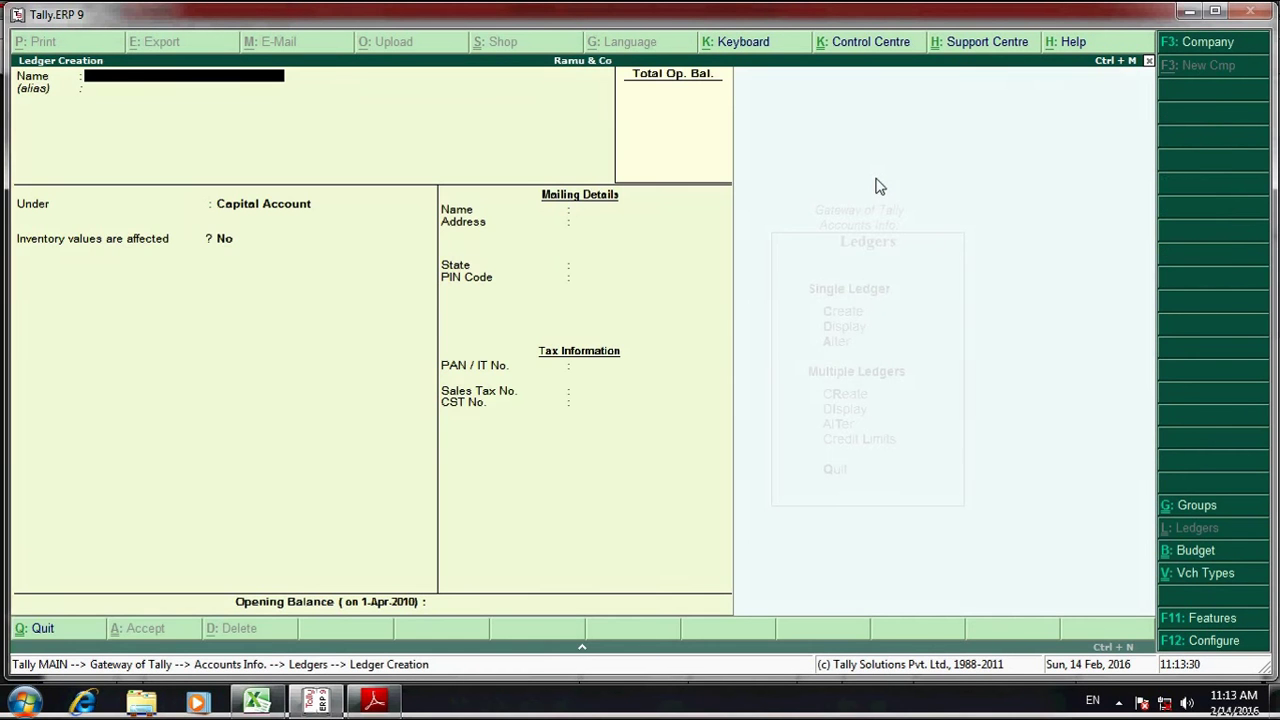
pyautogui.write('Abc & Co.')
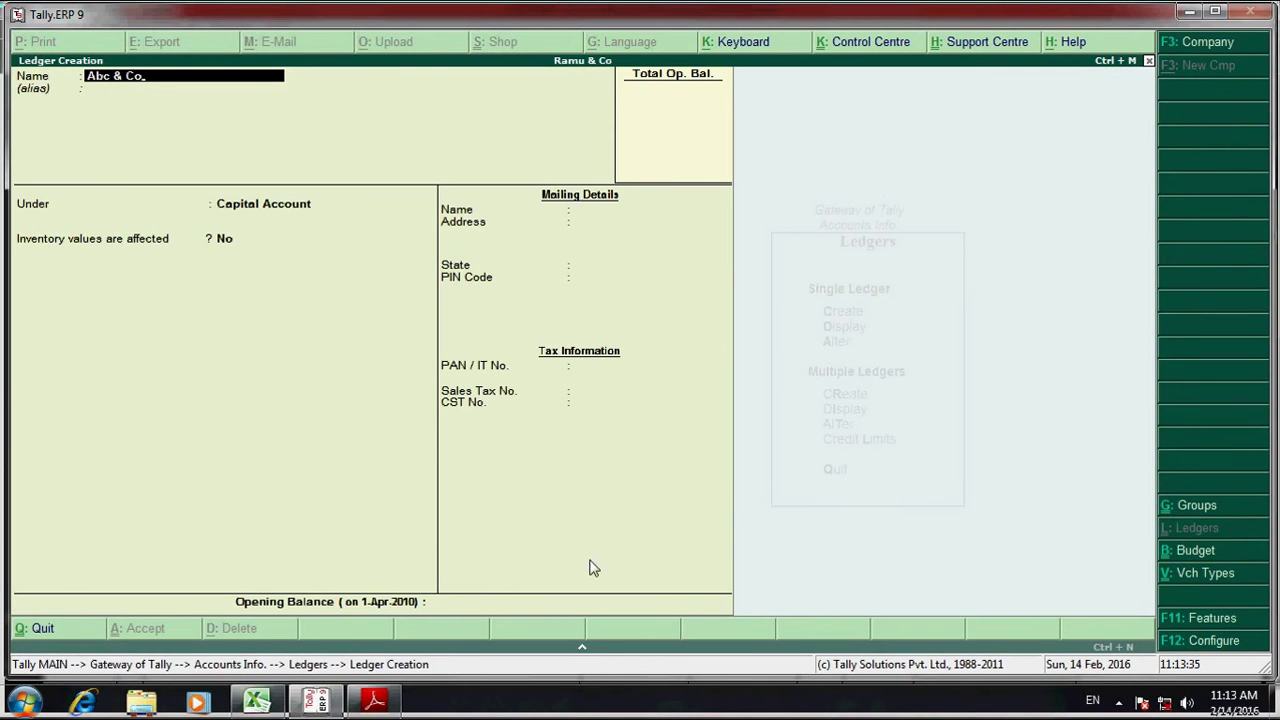
pyautogui.click(374, 702)
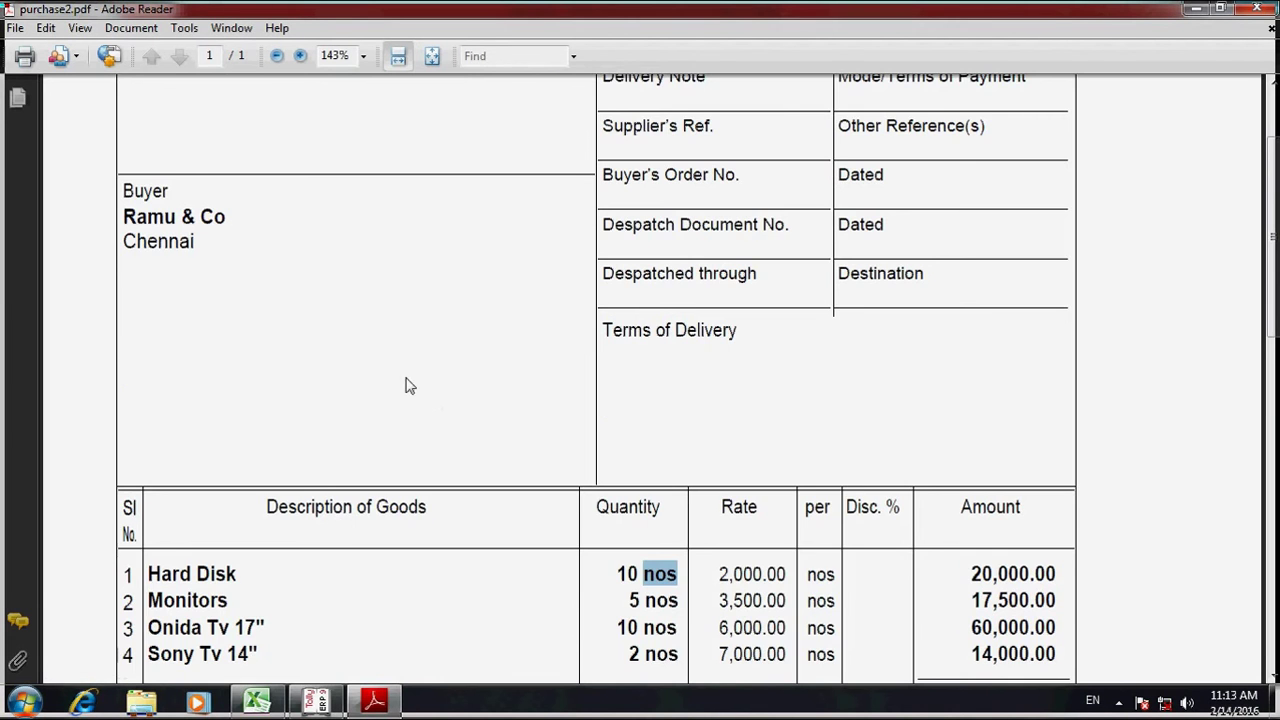
pyautogui.scroll(3, 405, 385)
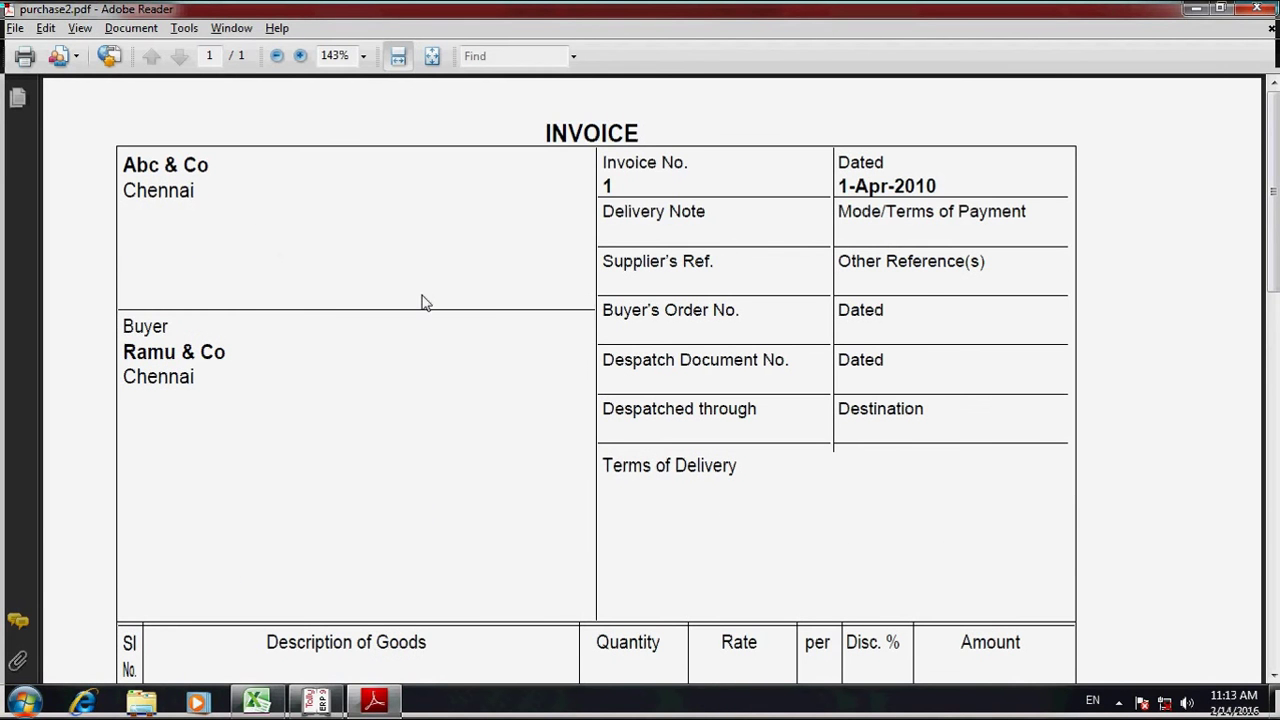
pyautogui.hotkey('alt', 'Tab')
pyautogui.press('Return')
# - Put the ledger under Sundry Creditors with bill-by-bill balances enabled
pyautogui.write('Sund')
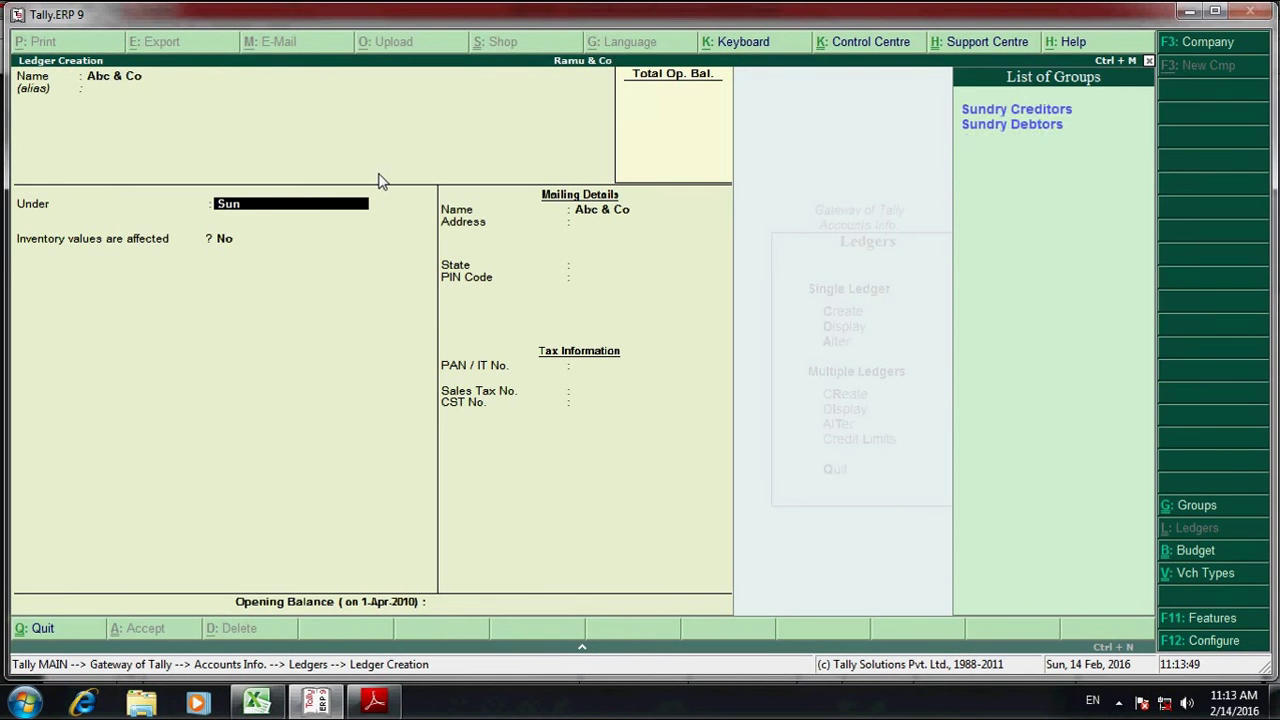
pyautogui.press('Return')
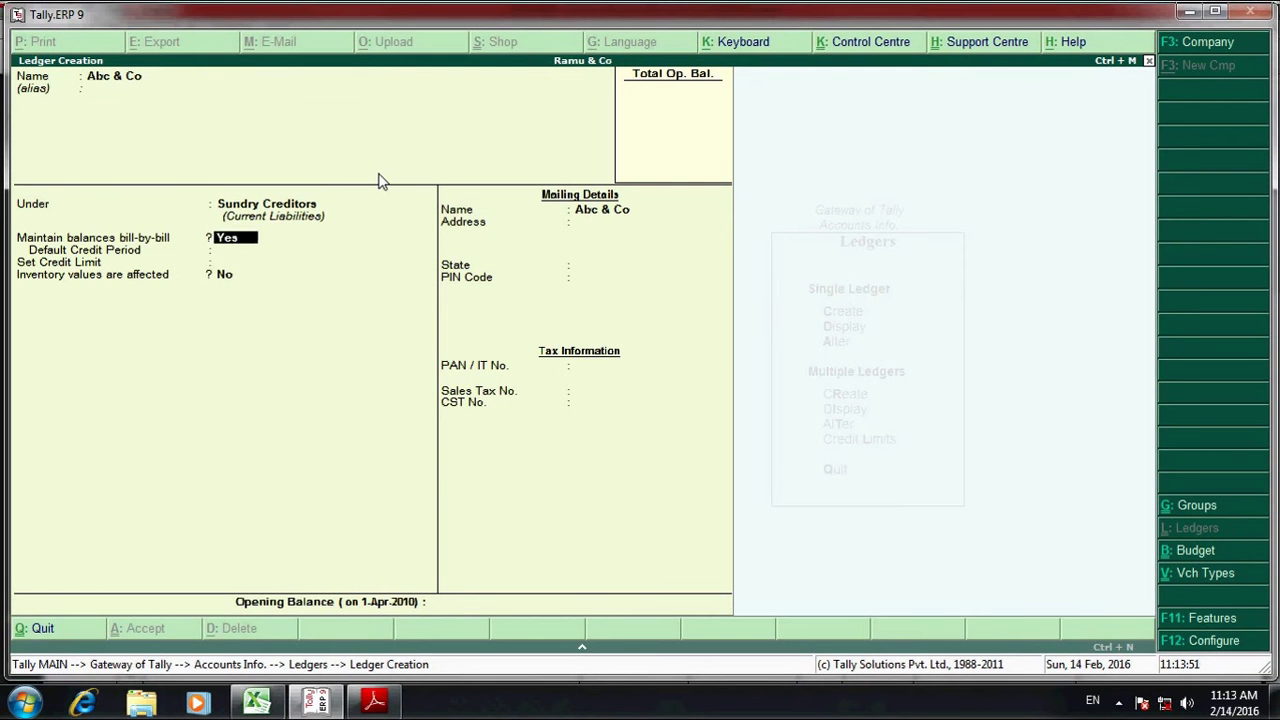
pyautogui.press('Return')
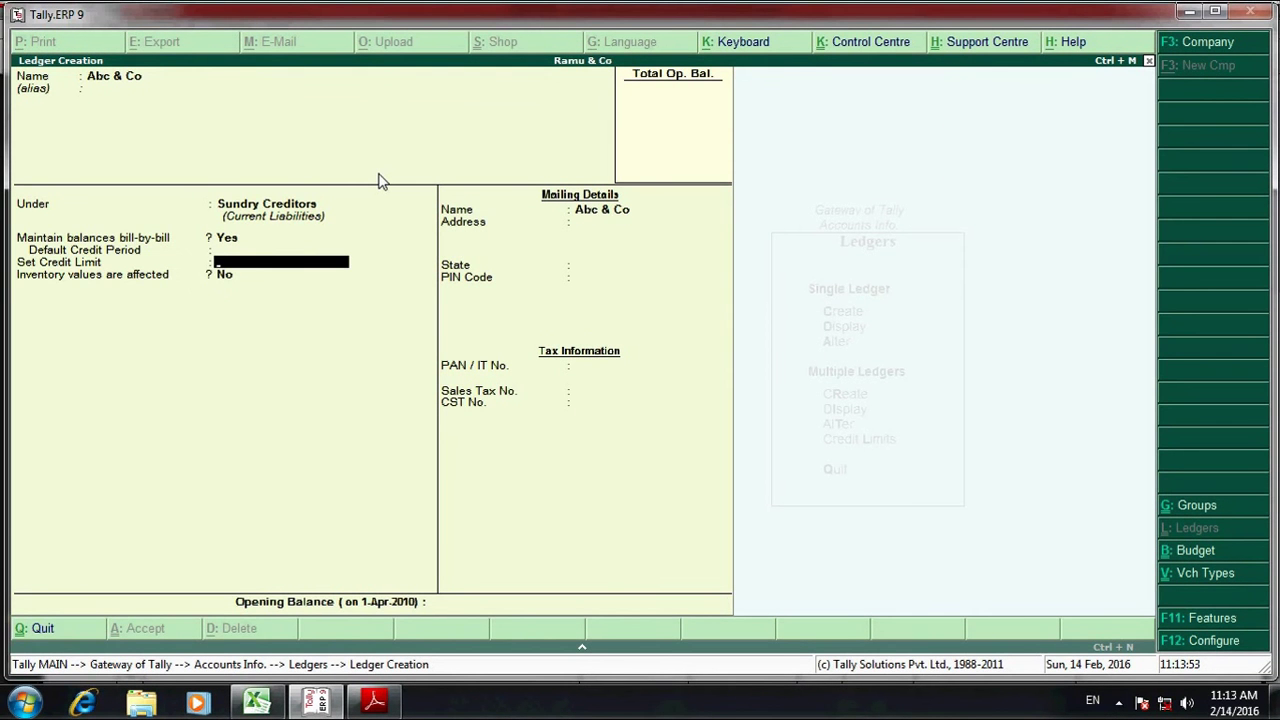
pyautogui.press('Return')
pyautogui.press('BackSpace')
pyautogui.press('BackSpace')
pyautogui.press('Return')
pyautogui.press('Return')
pyautogui.press('Return')
pyautogui.press('Return')
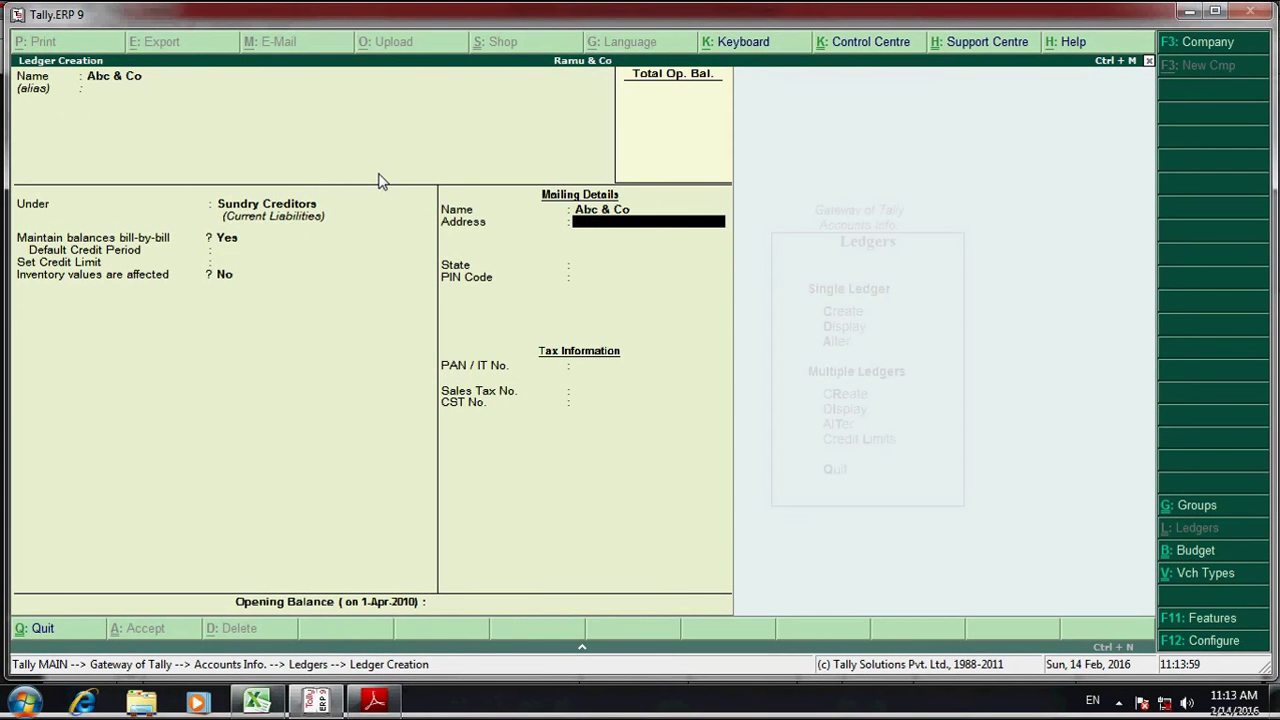
# - Enter the address 'Chennai' and set the state to Tamil Nadu
pyautogui.click(370, 702)
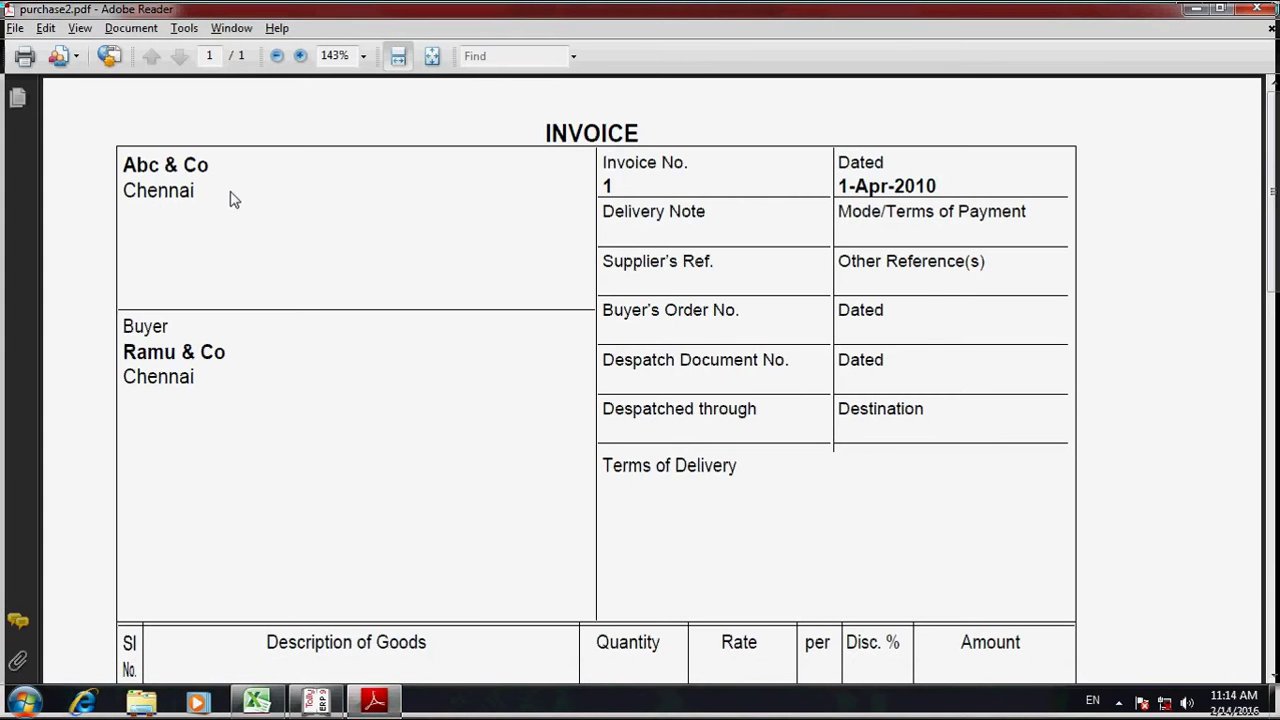
pyautogui.hotkey('alt', 'Tab')
pyautogui.write('C')
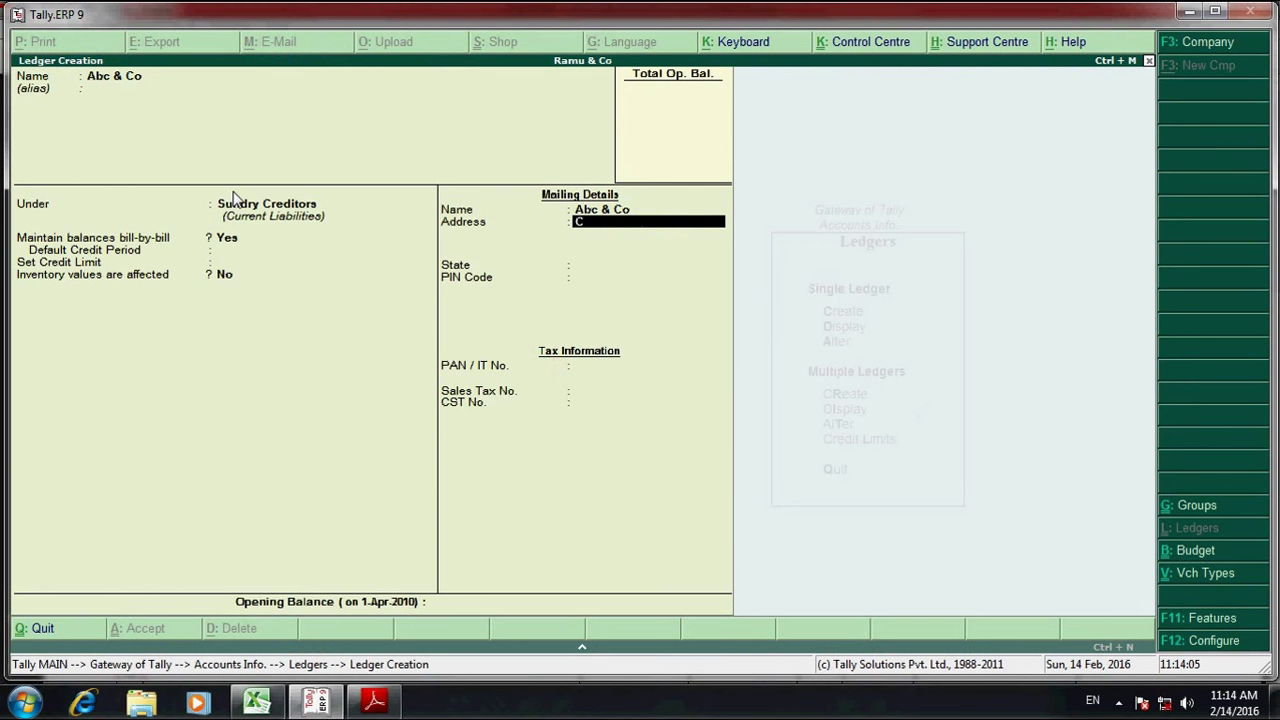
pyautogui.write('henai')
pyautogui.press('Return')
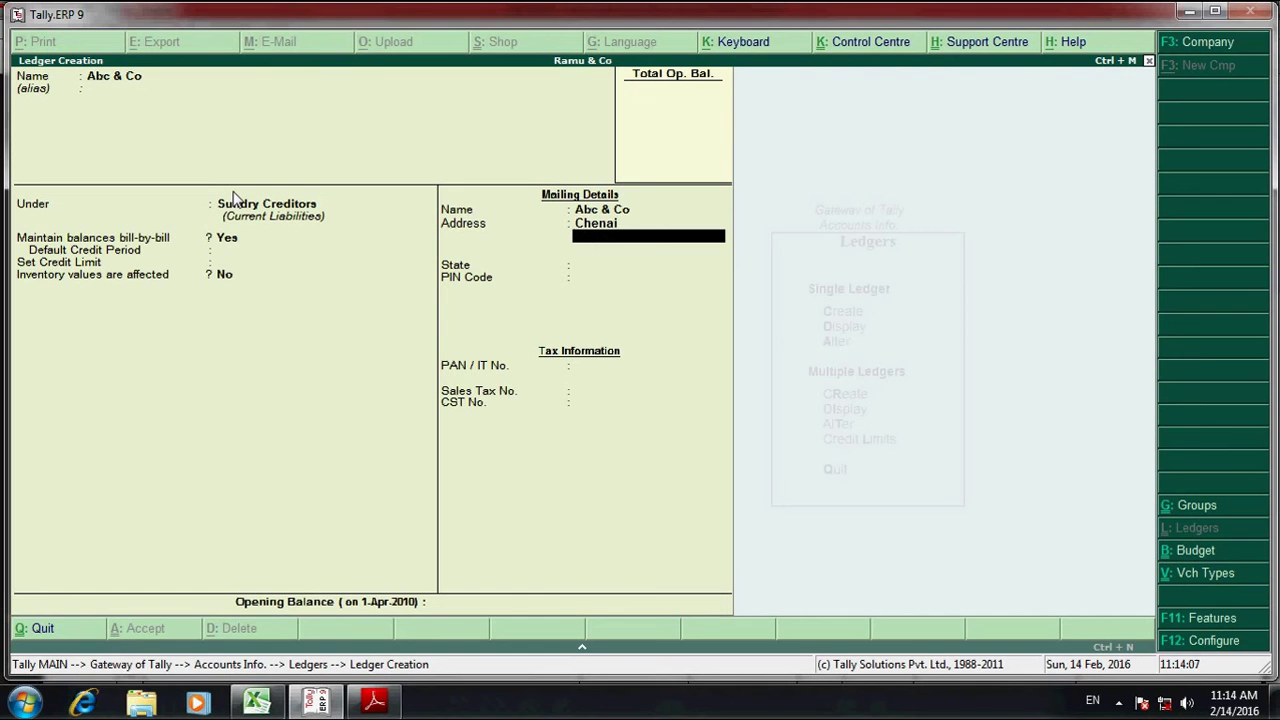
pyautogui.press('BackSpace')
pyautogui.press('BackSpace')
pyautogui.press('BackSpace')
pyautogui.press('BackSpace')
pyautogui.write('na')
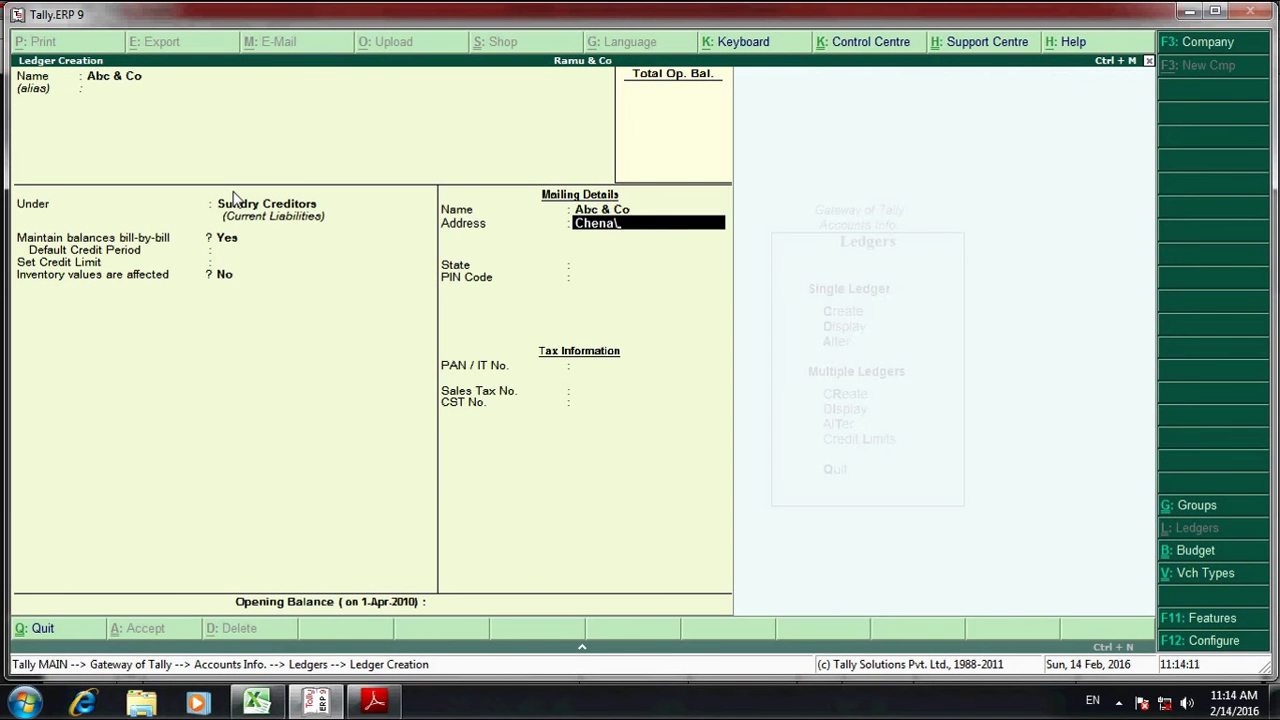
pyautogui.press('BackSpace')
pyautogui.write('nai')
pyautogui.press('Return')
pyautogui.press('Return')
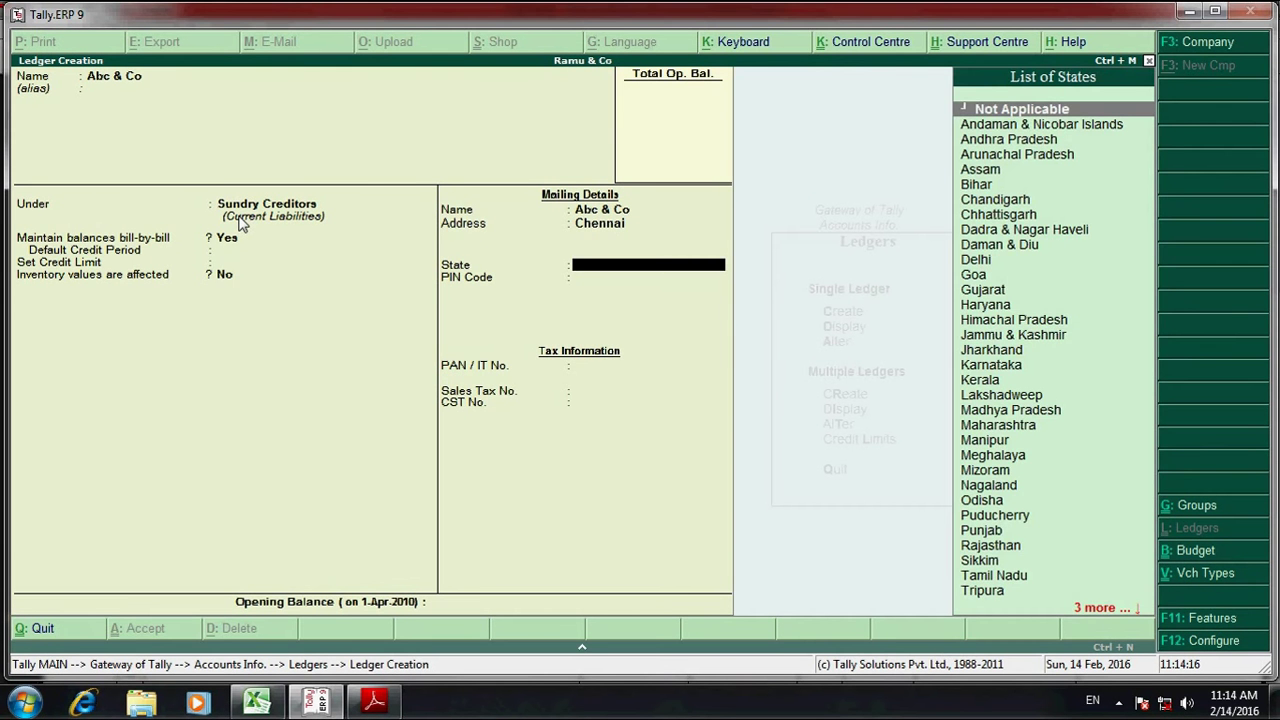
pyautogui.write('ta')
pyautogui.press('Return')
pyautogui.press('Return')
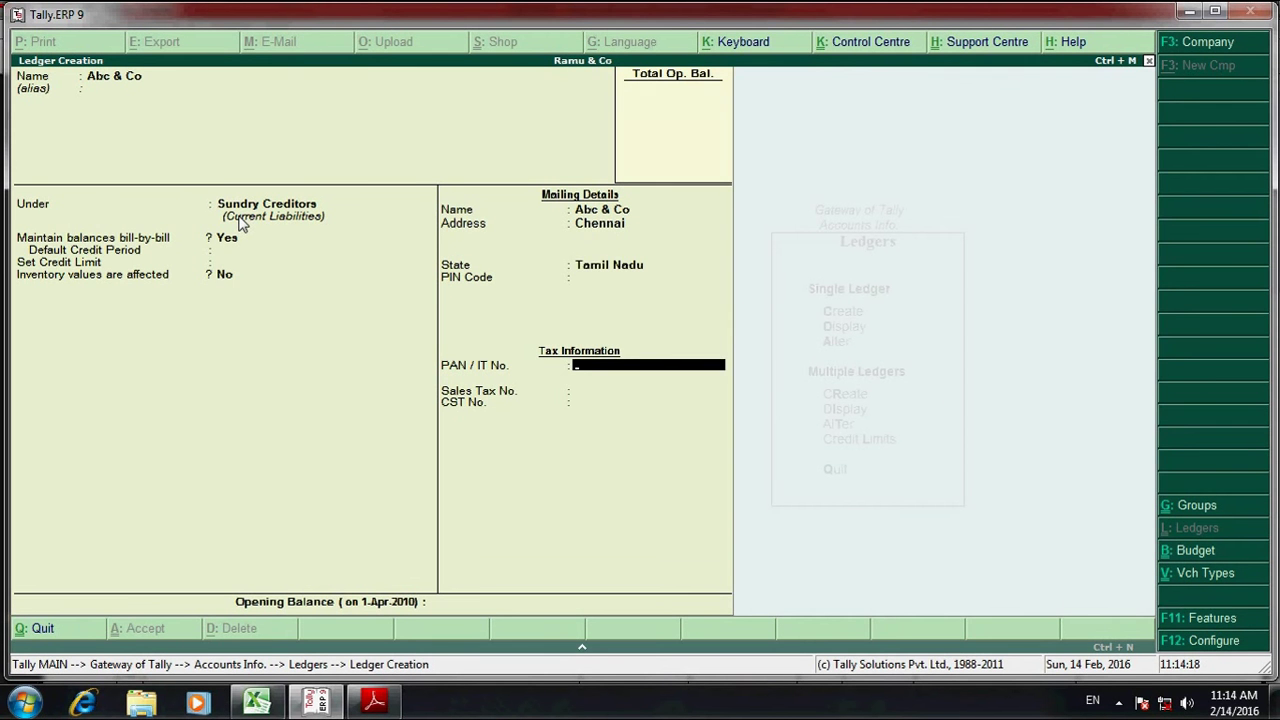
pyautogui.press('Return')
# - Copy the VAT TIN from the invoice into Sales Tax No. and save the ledger
pyautogui.hotkey('alt', 'Tab')
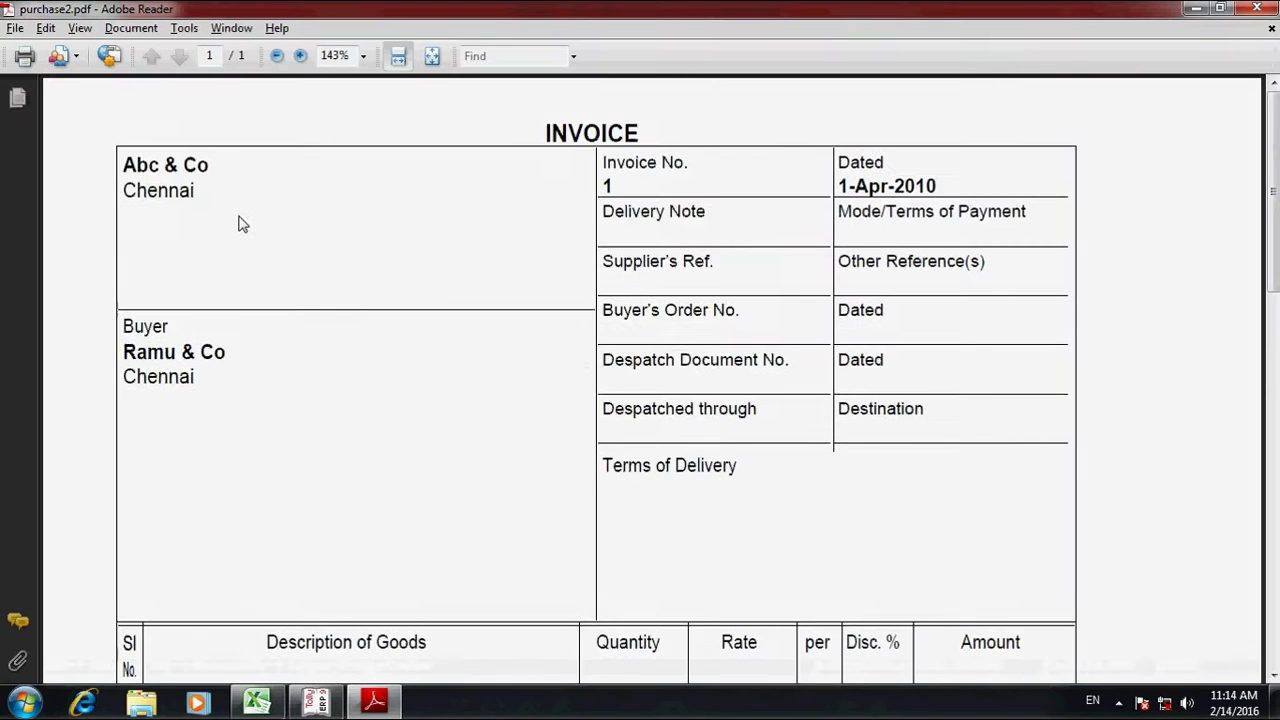
pyautogui.scroll(-3, 334, 265)
pyautogui.scroll(-10, 334, 265)
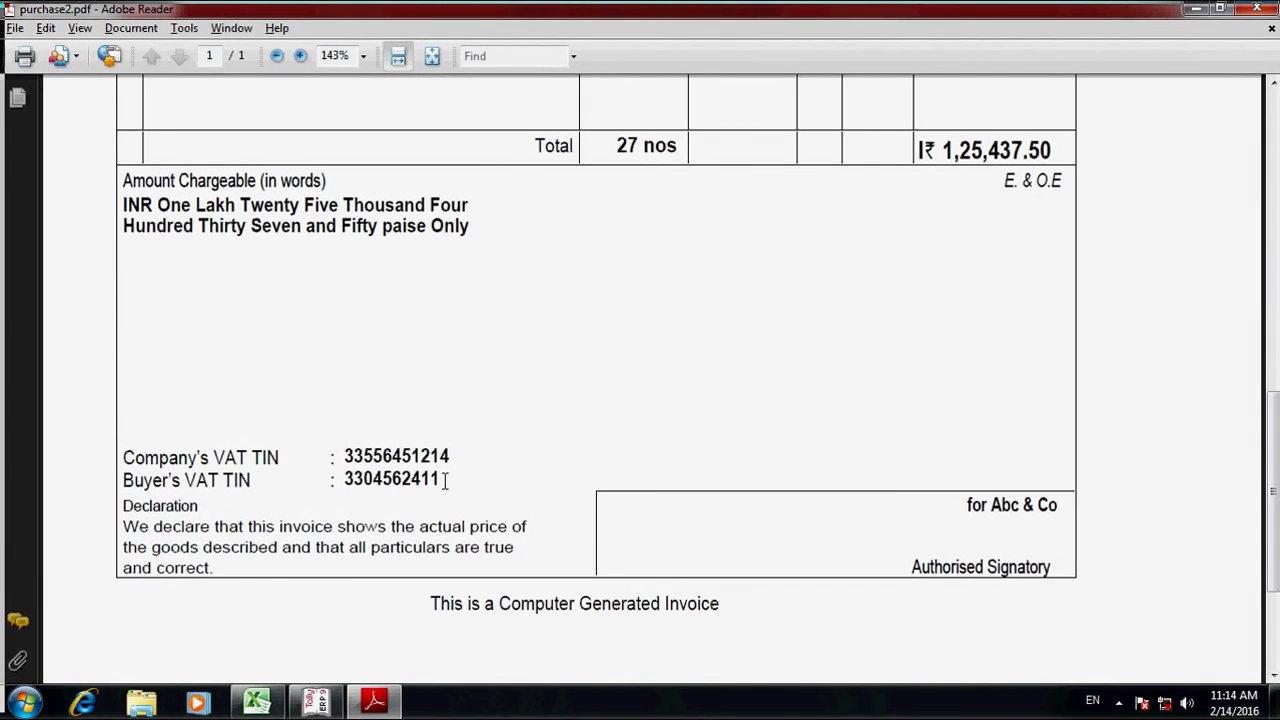
pyautogui.moveTo(443, 480); pyautogui.dragTo(343, 500)
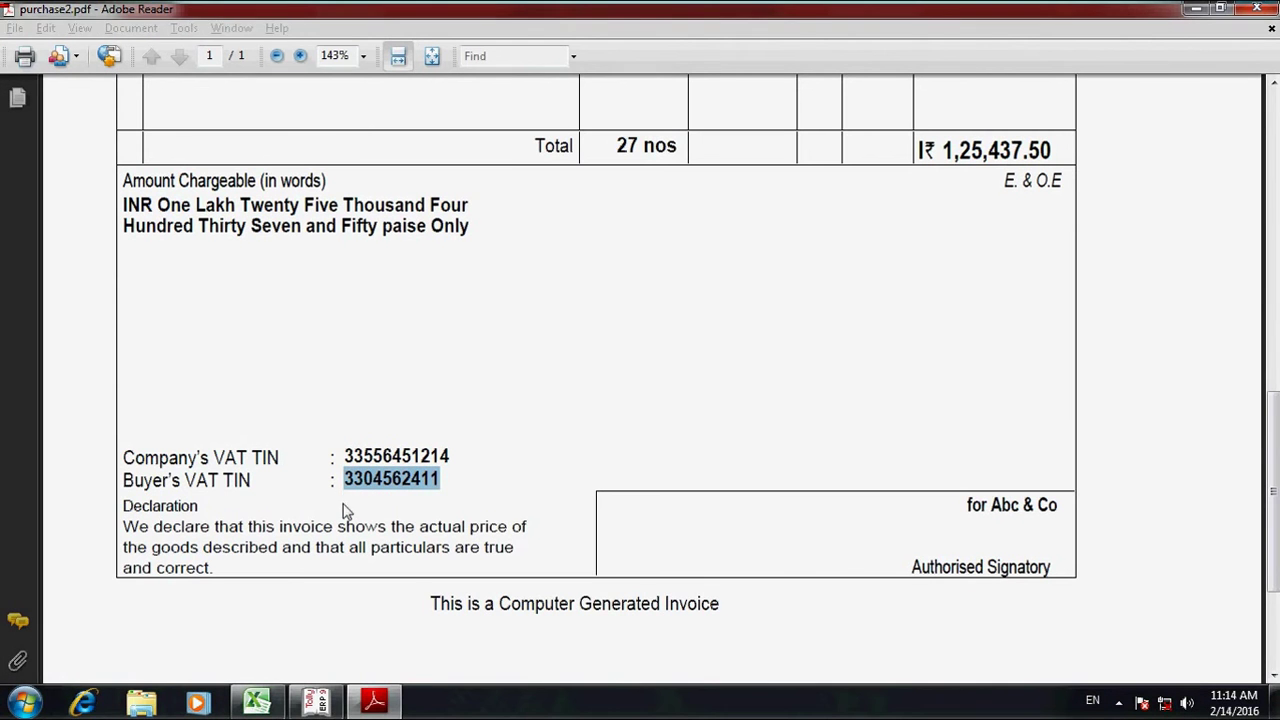
pyautogui.hotkey('alt', 'Tab')
pyautogui.hotkey('ctrl', 'alt', 'v')
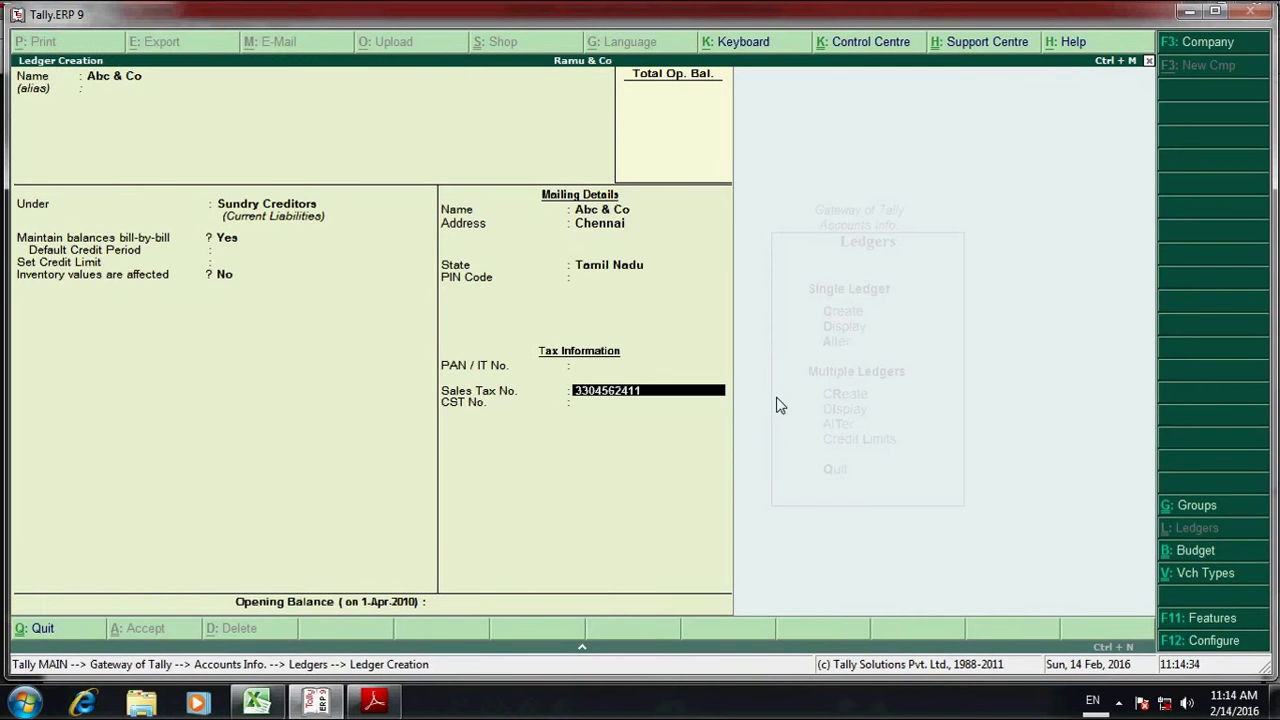
pyautogui.press('Return')
pyautogui.press('Return')
pyautogui.press('Return')
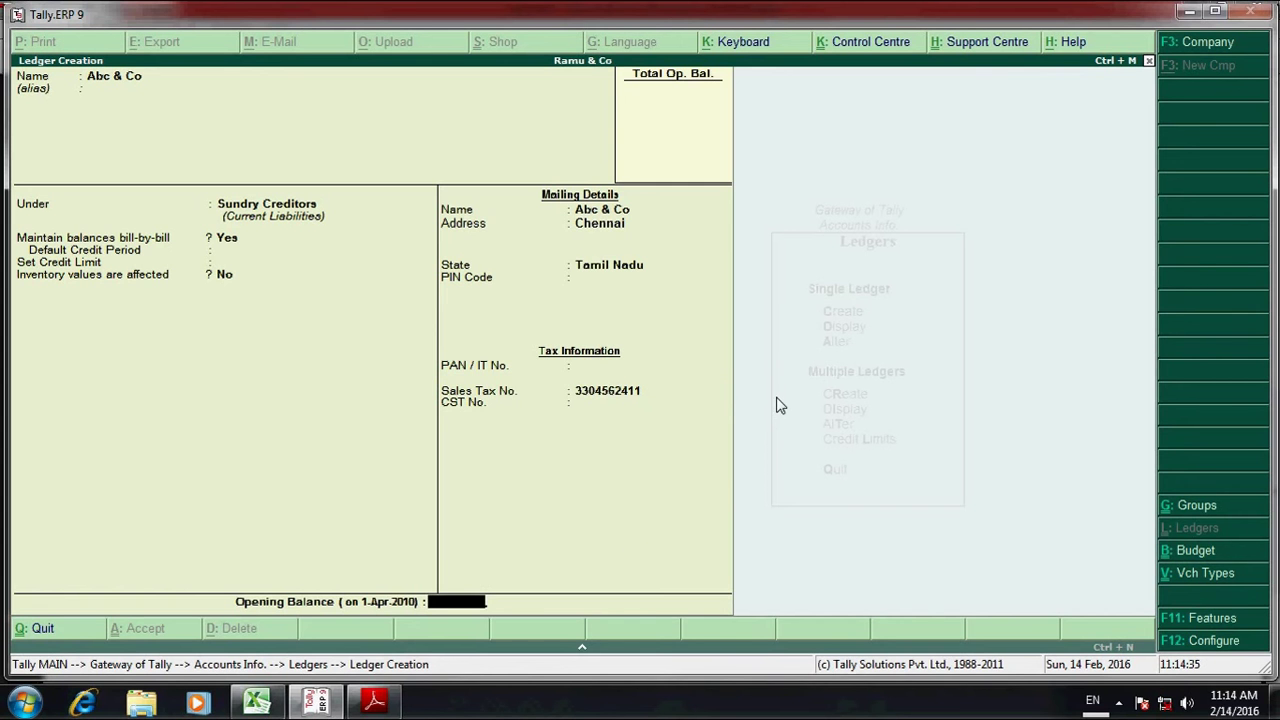
pyautogui.press('Return')
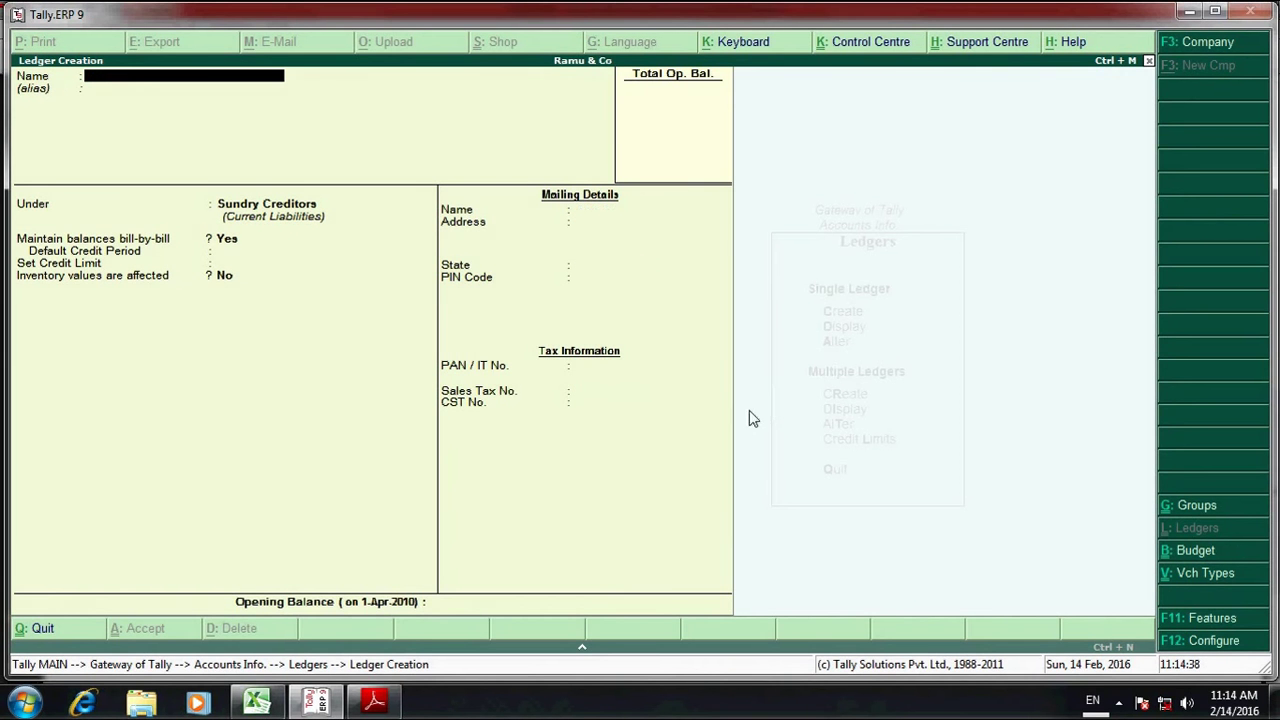
# - Quit the blank ledger form and look over the invoice PDF again
pyautogui.press('Escape')
pyautogui.press('Return')
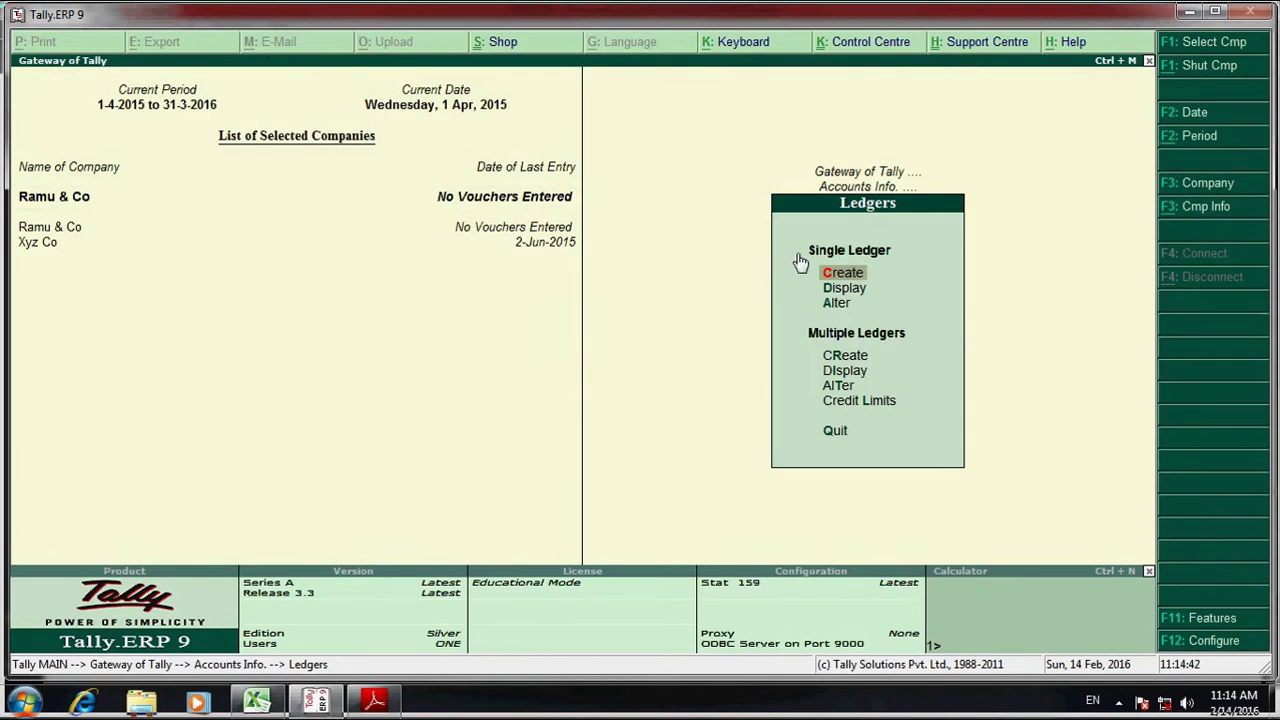
pyautogui.hotkey('alt', 'Tab')
pyautogui.scroll(6, 575, 300)
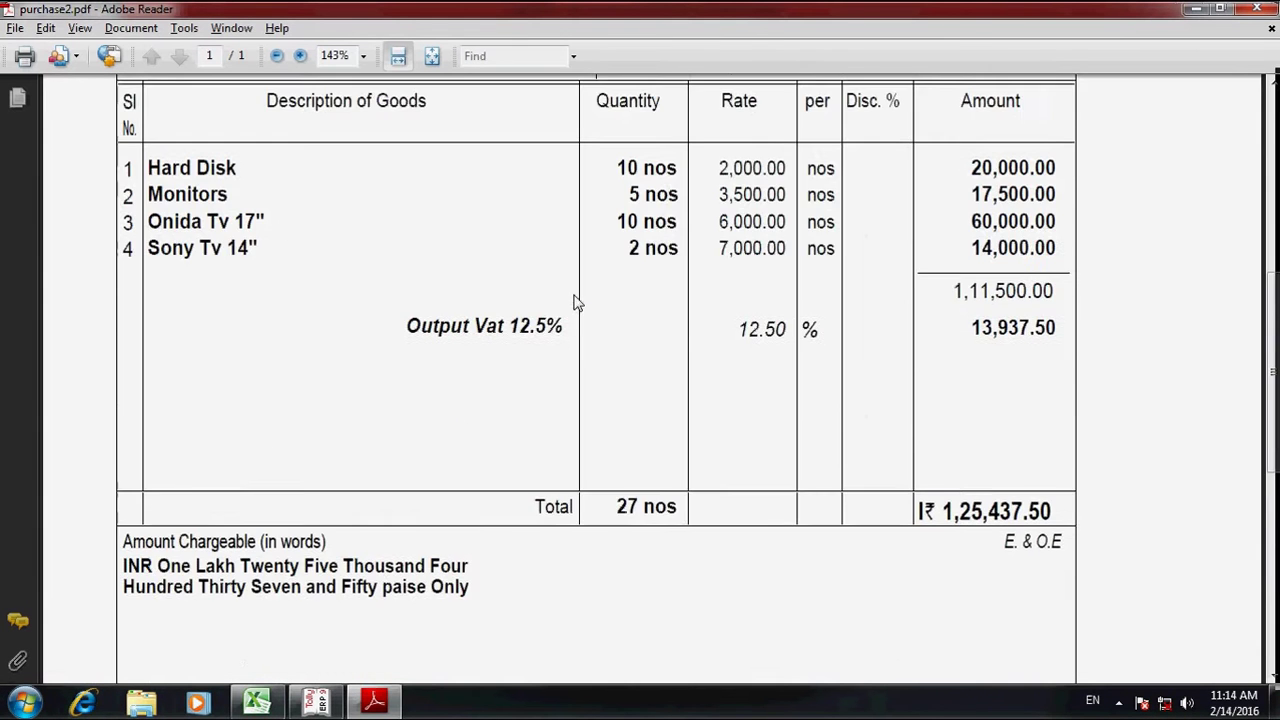
pyautogui.scroll(4, 575, 302)
pyautogui.scroll(2, 575, 302)
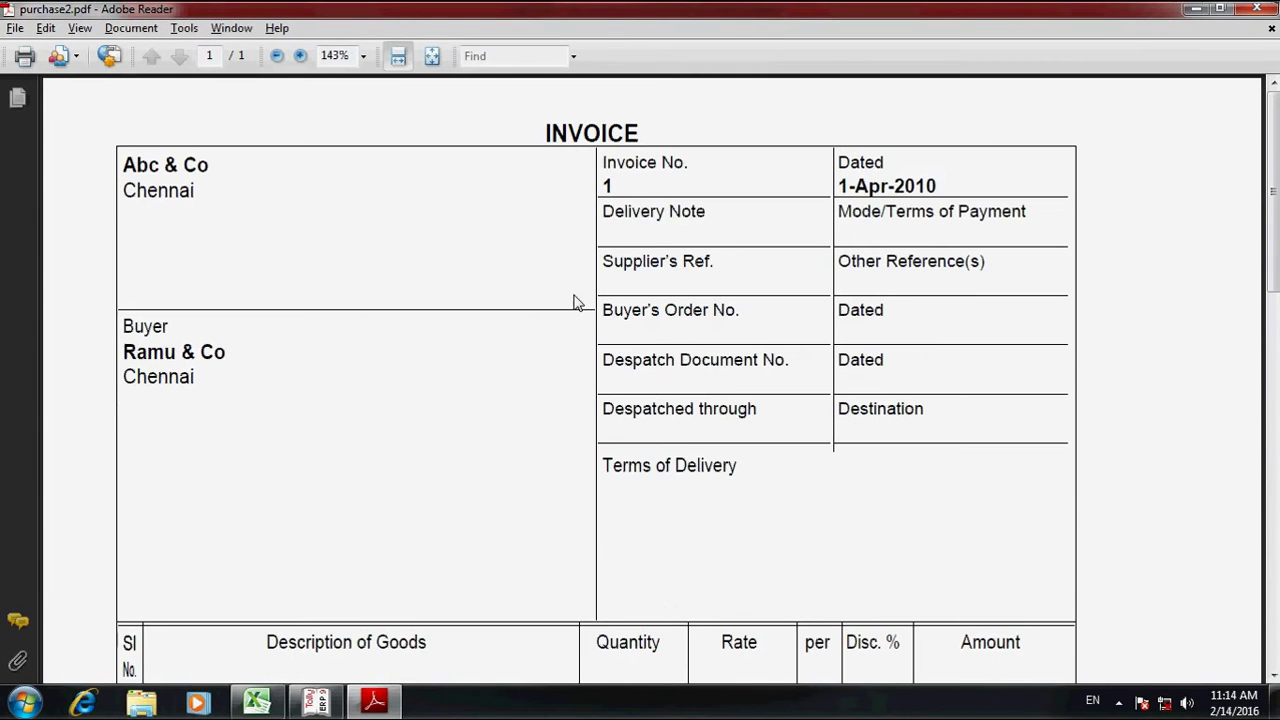
pyautogui.hotkey('alt', 'Tab')
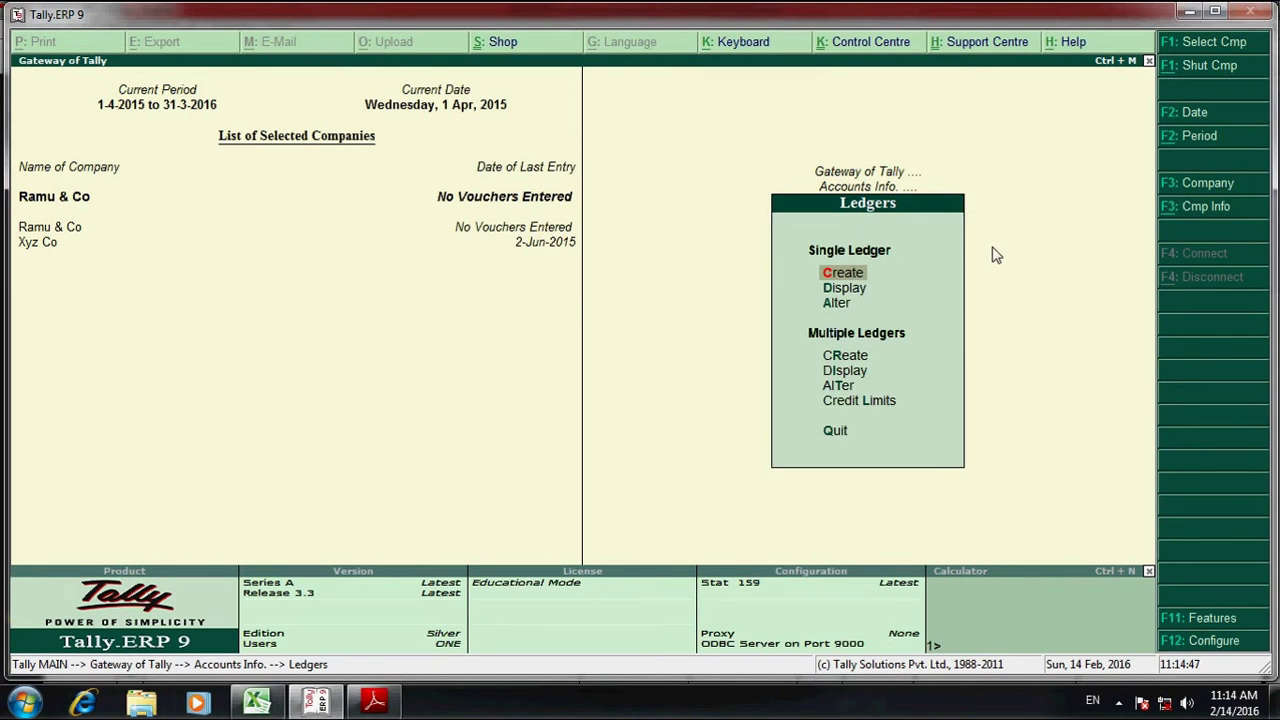
# - Create ledger 'Purchase Acct' under Purchase Accounts and save it
pyautogui.press('Escape')
pyautogui.press('Escape')
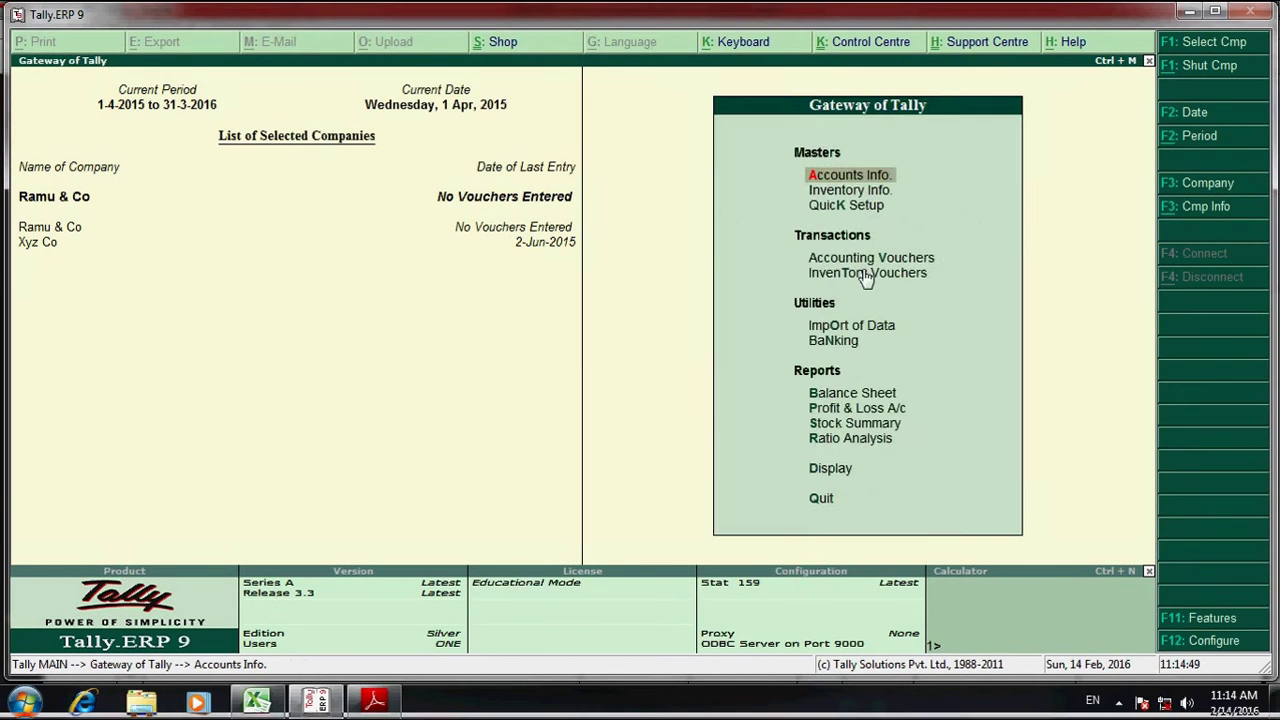
pyautogui.press('Return')
pyautogui.press('Down')
pyautogui.press('Return')
pyautogui.press('Return')
pyautogui.write('Purchase')
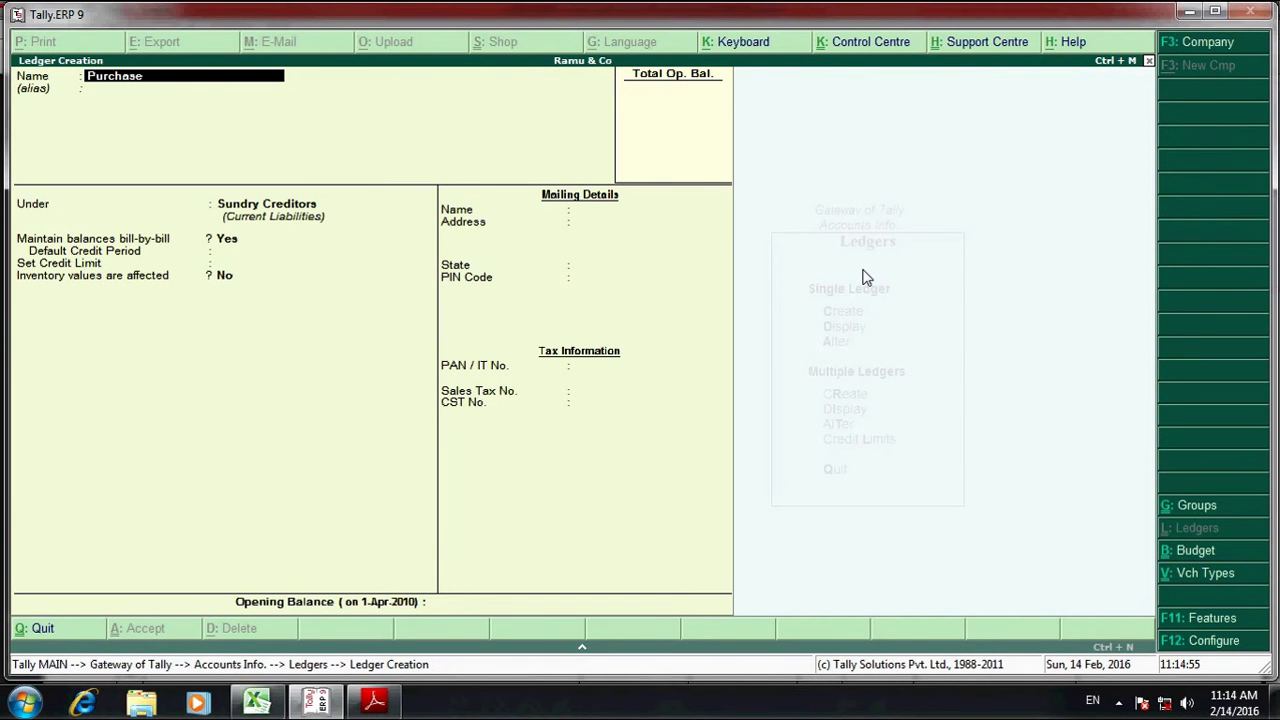
pyautogui.write(' Ac')
pyautogui.press('Return')
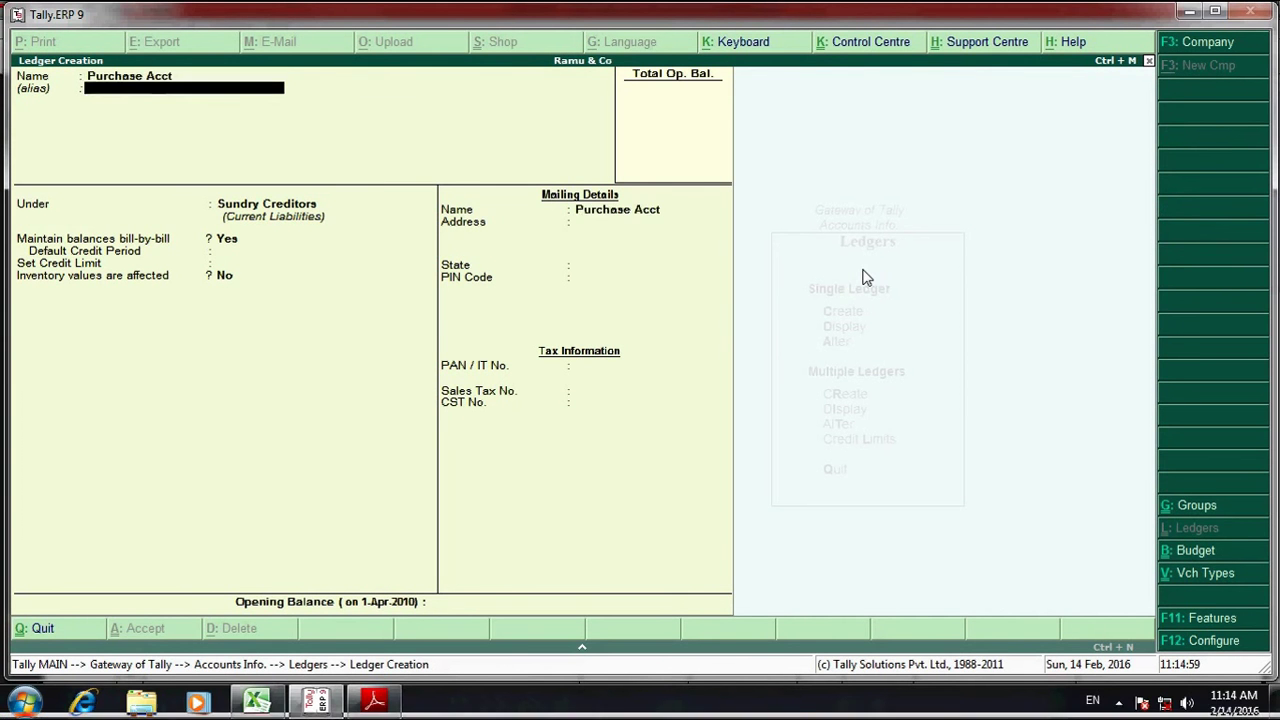
pyautogui.press('Return')
pyautogui.write('P')
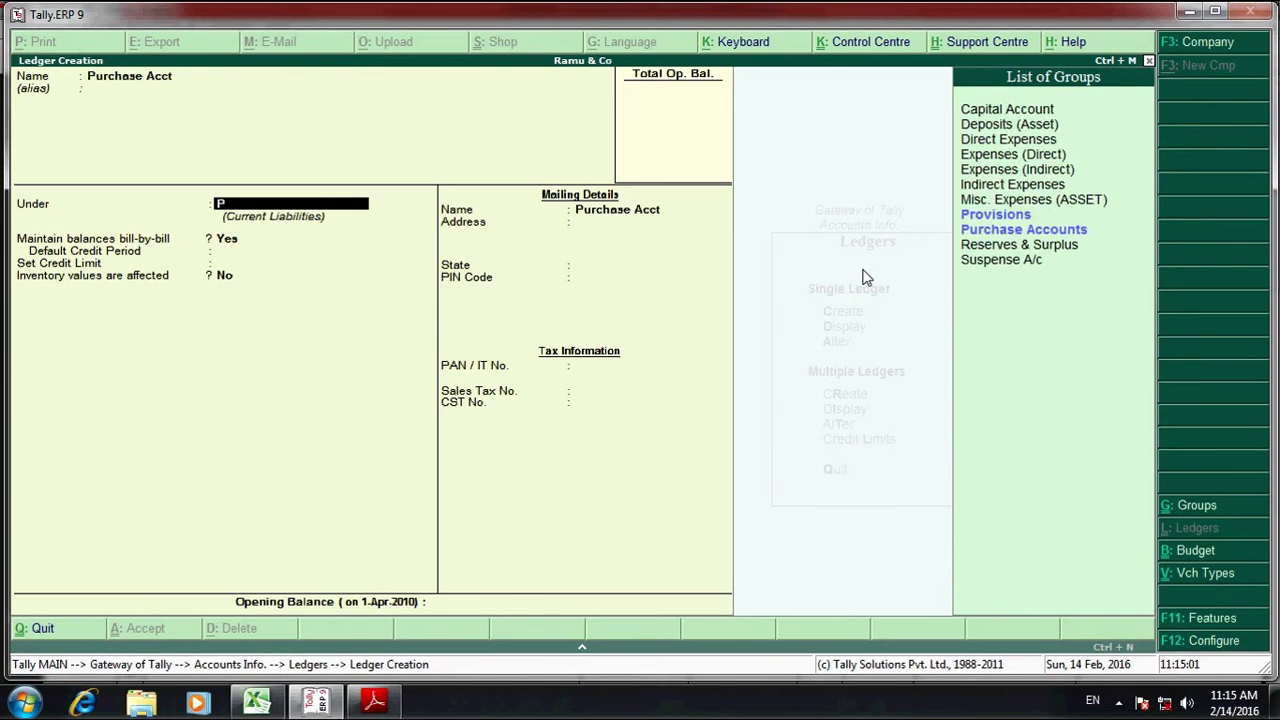
pyautogui.write('ur')
pyautogui.press('Return')
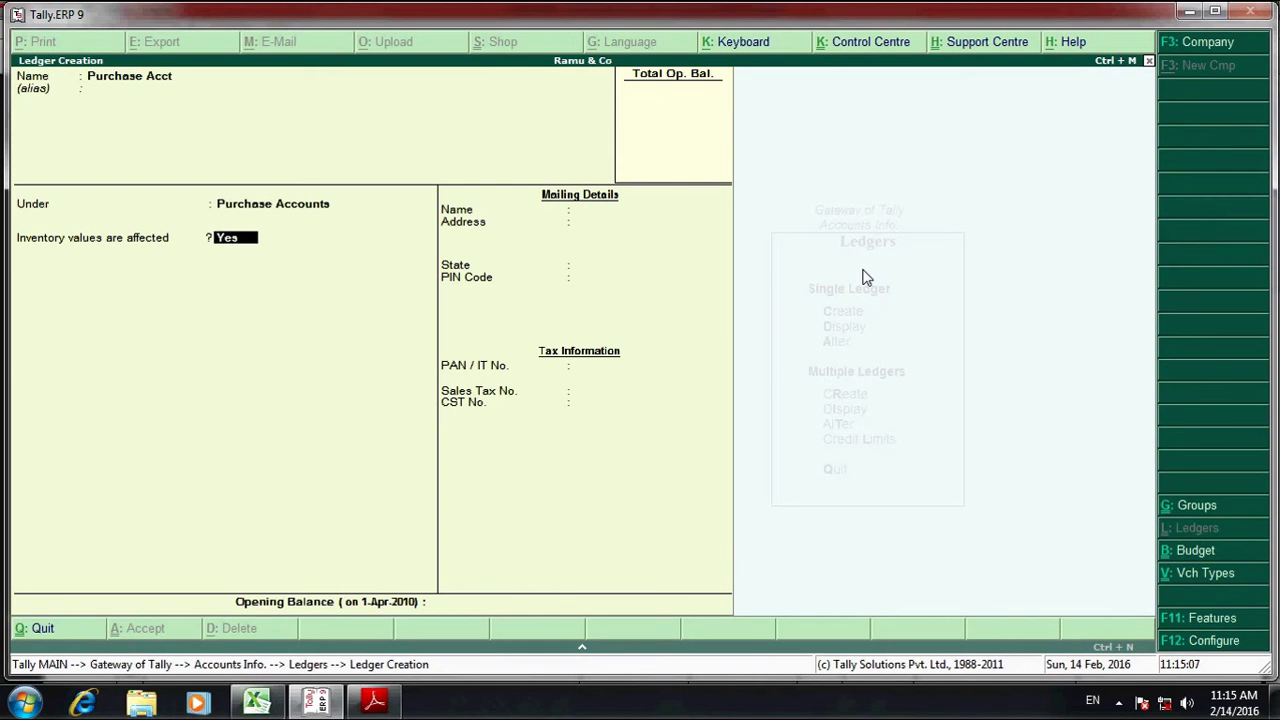
pyautogui.press('Return')
pyautogui.press('Return')
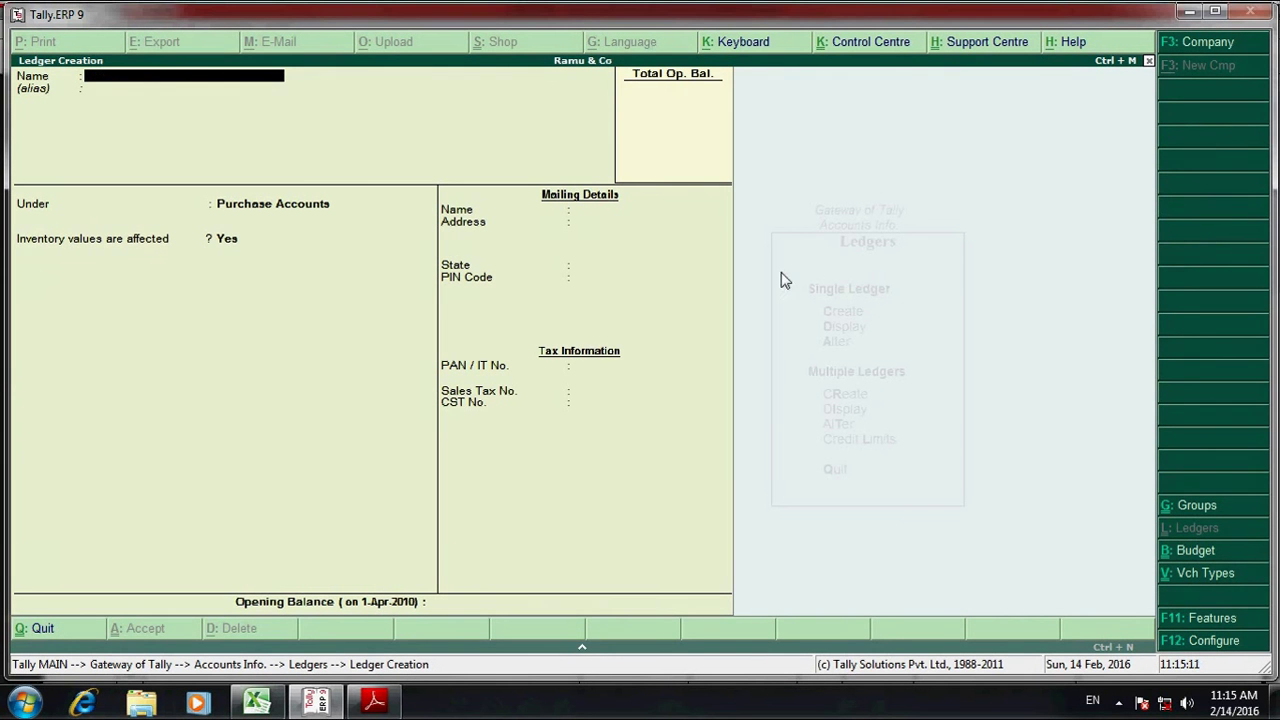
# - Name a new ledger 'Input Vat 12.5%', based on the invoice's Output Vat 12.5% label
pyautogui.hotkey('alt', 'Tab')
pyautogui.scroll(-3, 688, 442)
pyautogui.scroll(-7, 688, 442)
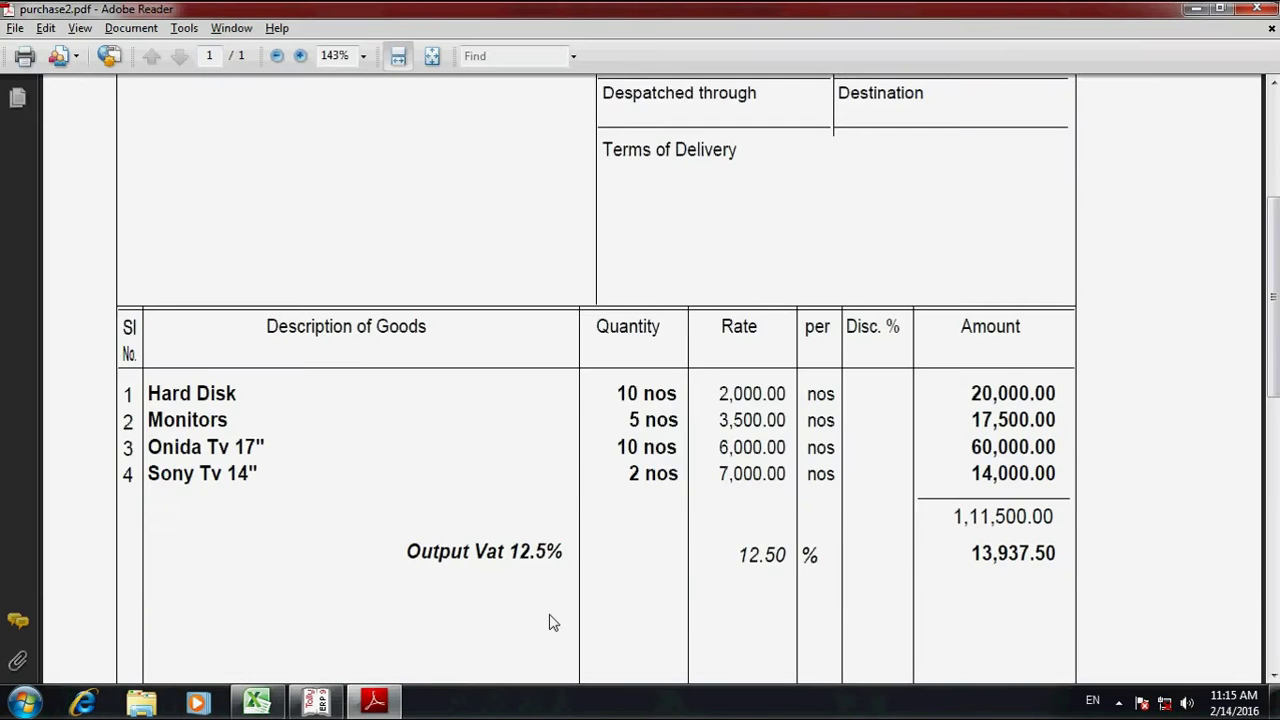
pyautogui.moveTo(407, 418); pyautogui.dragTo(563, 420)
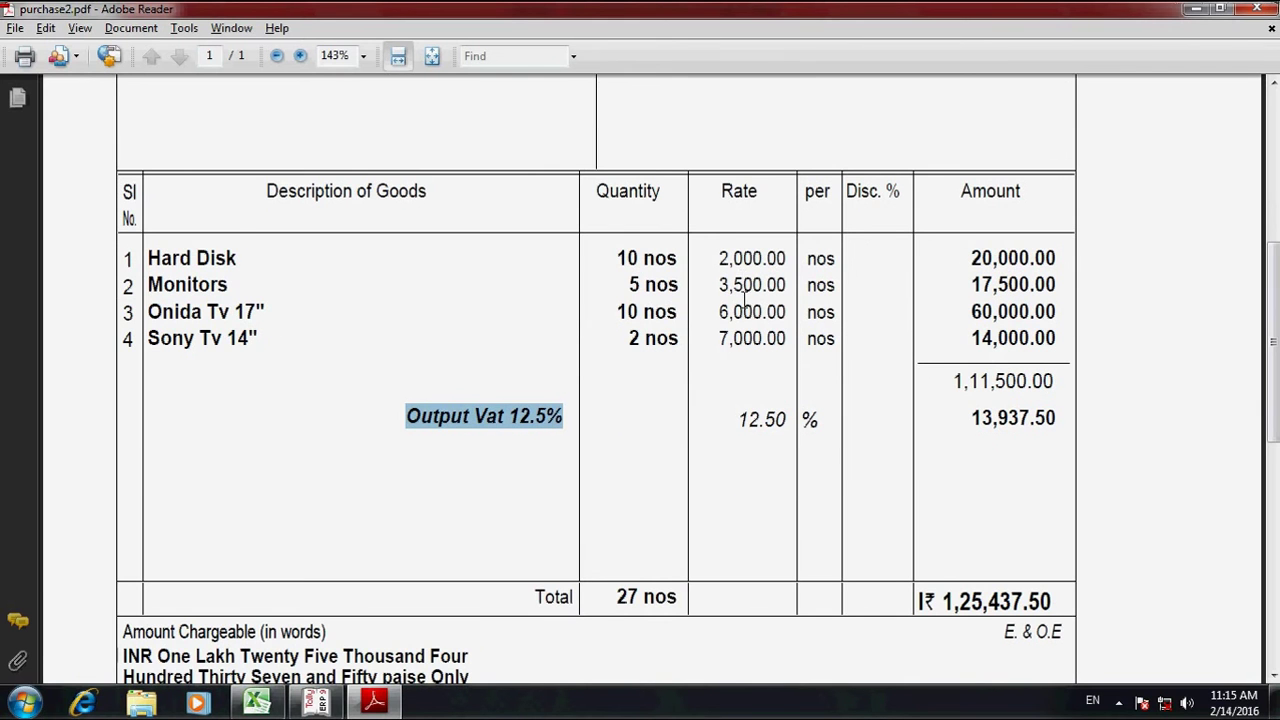
pyautogui.hotkey('alt', 'Tab')
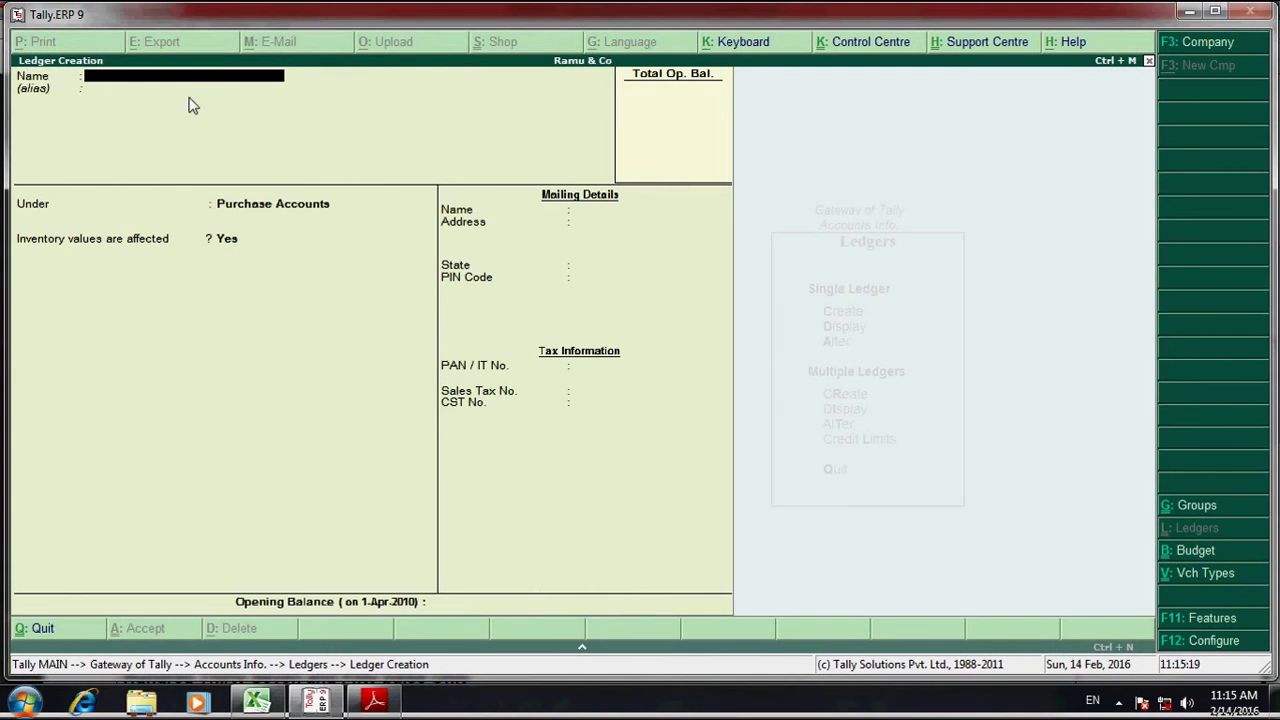
pyautogui.hotkey('ctrl', 'alt', 'v')
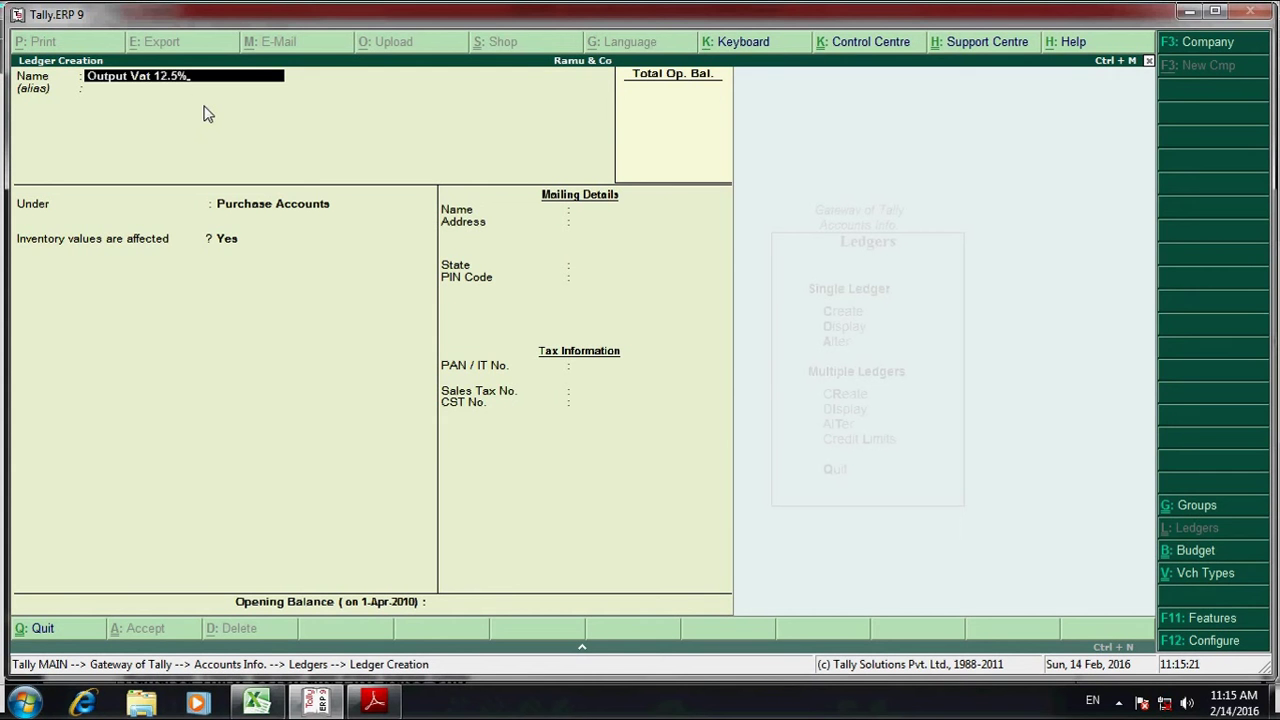
pyautogui.press('Return')
pyautogui.press('Return')
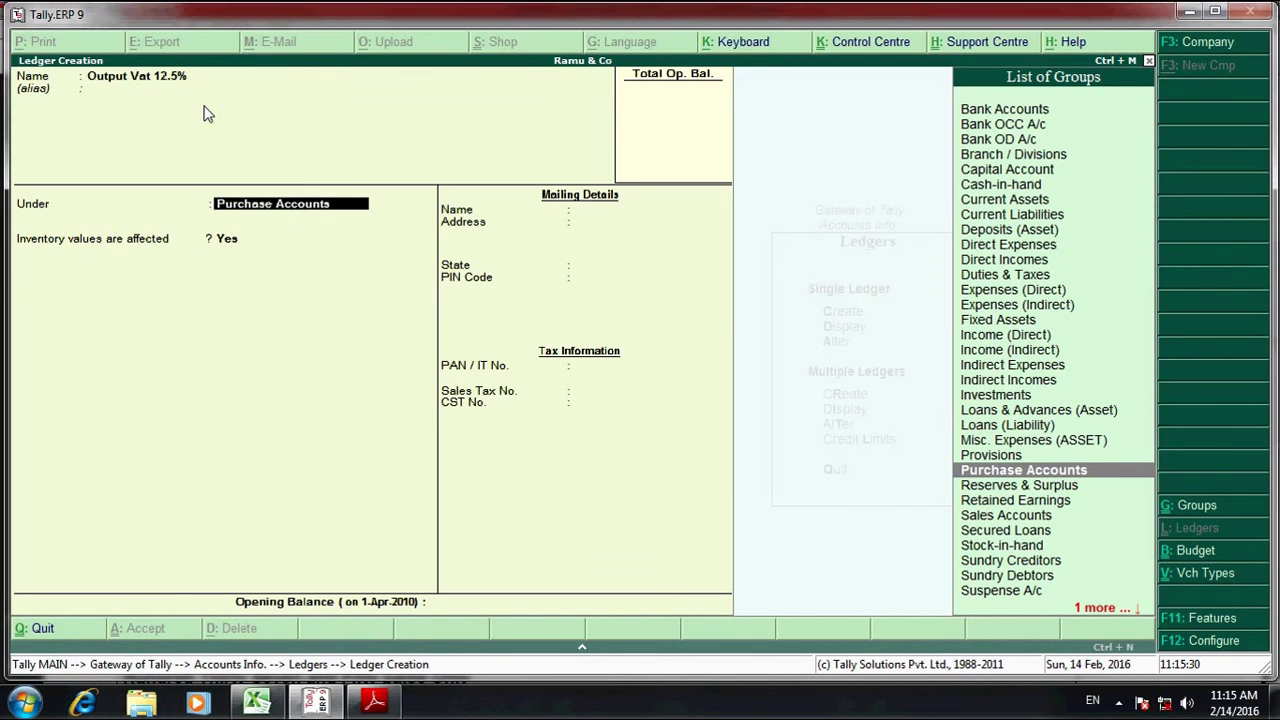
pyautogui.press('BackSpace')
pyautogui.press('BackSpace')
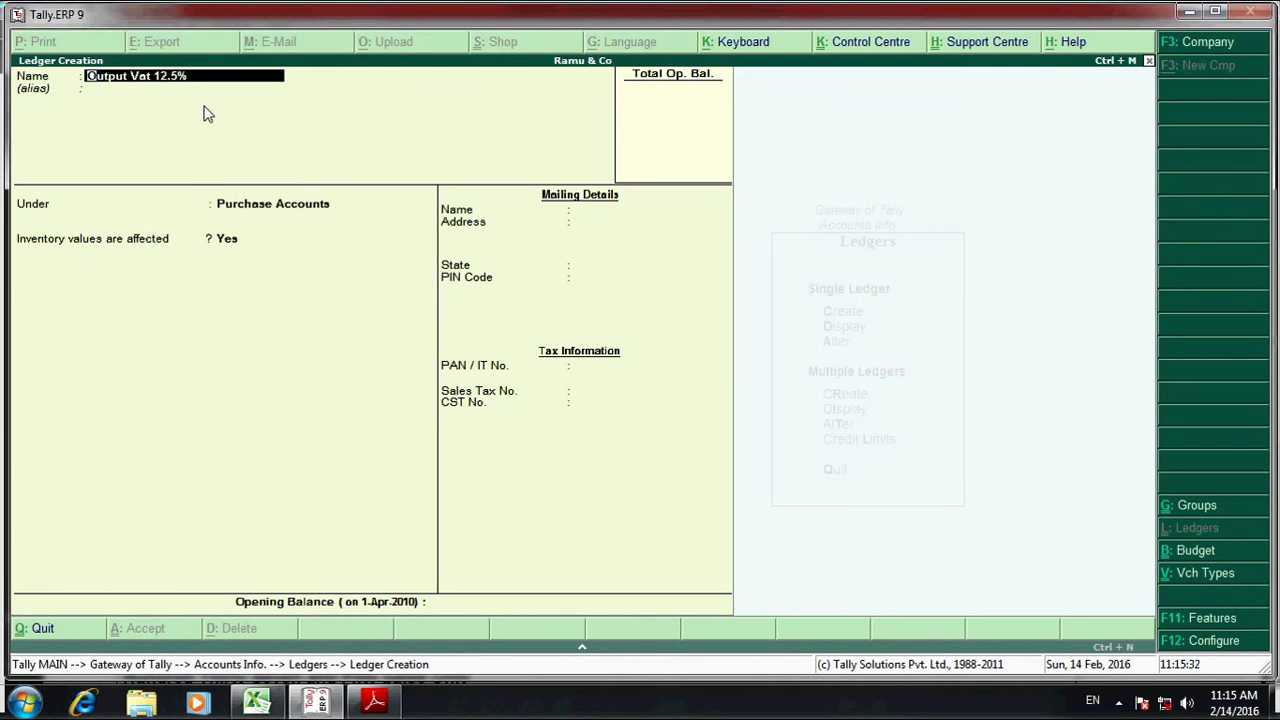
pyautogui.write('Input Vat 12.5%')
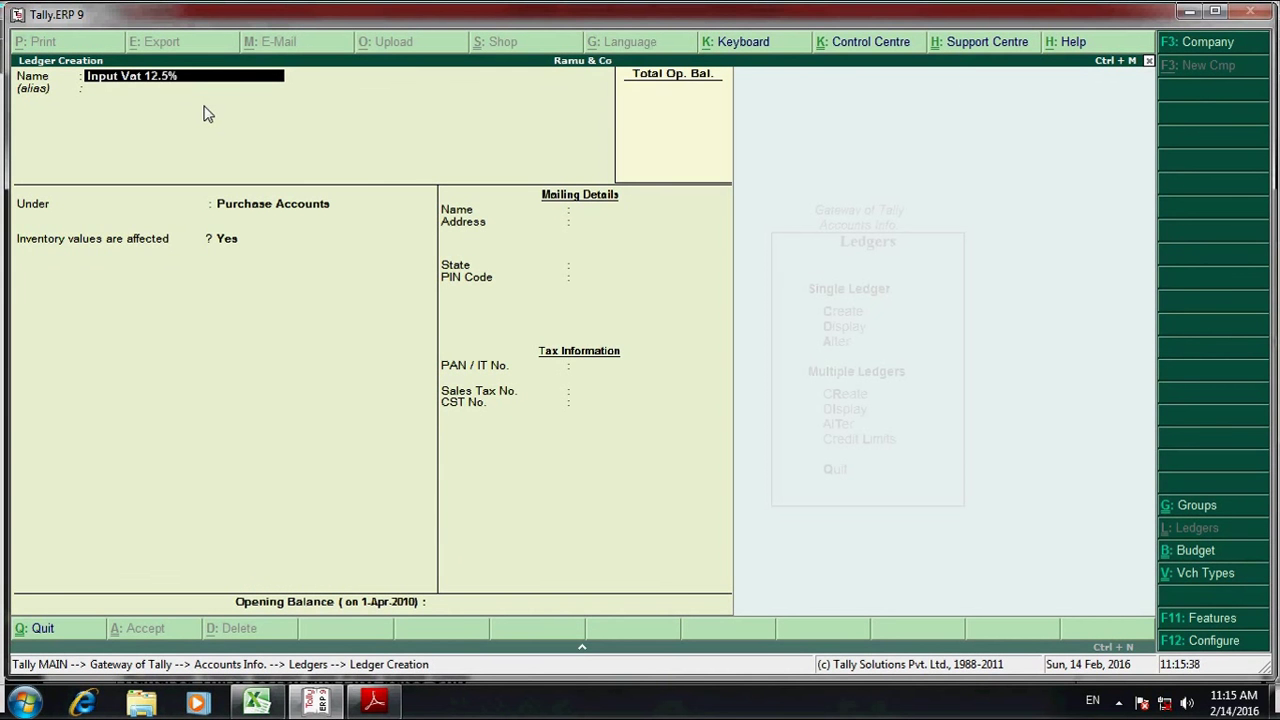
pyautogui.hotkey('alt', 'Tab')
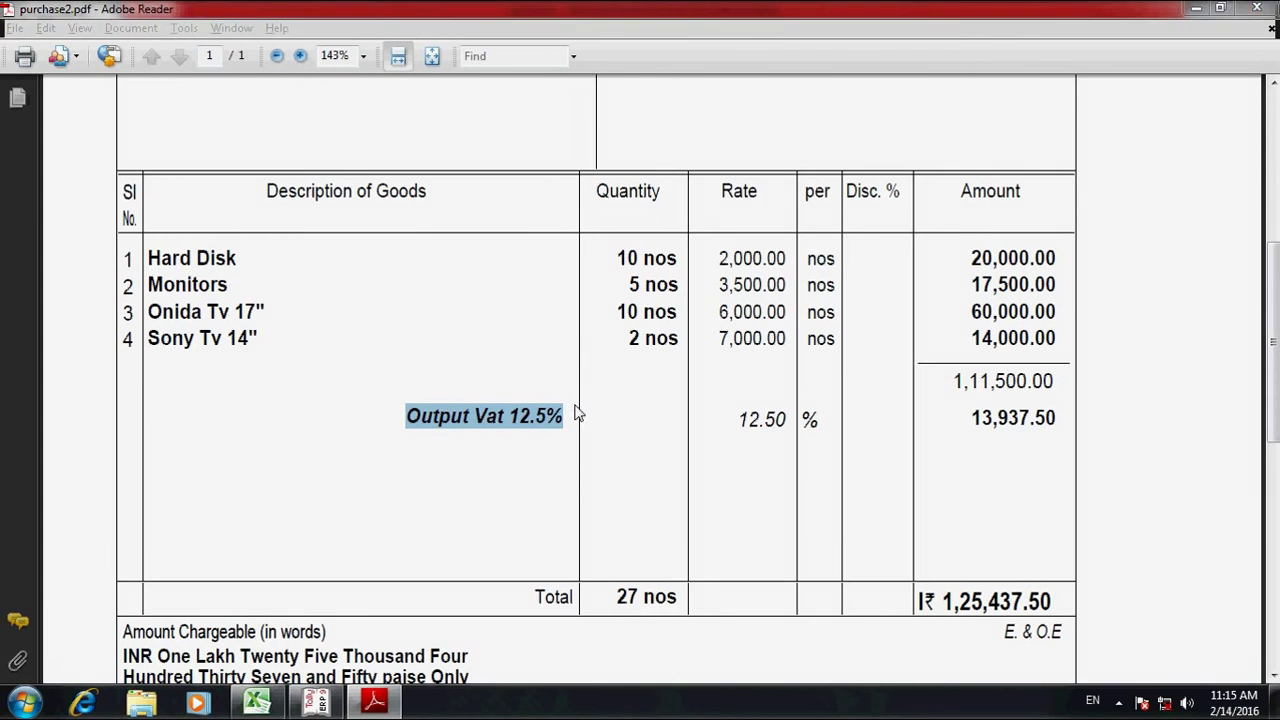
pyautogui.hotkey('alt', 'Tab')
# - Group it under Duties & Taxes with duty type Others, save, and return to Gateway of Tally
pyautogui.press('Return')
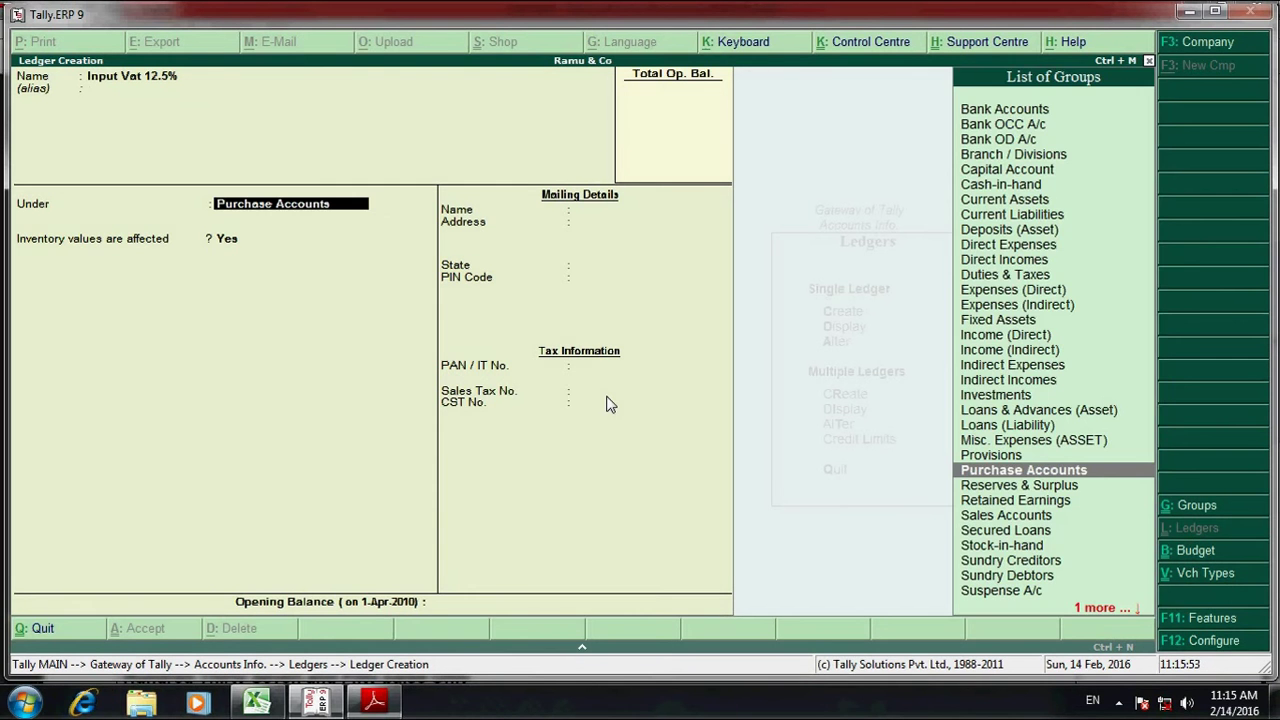
pyautogui.write('Du')
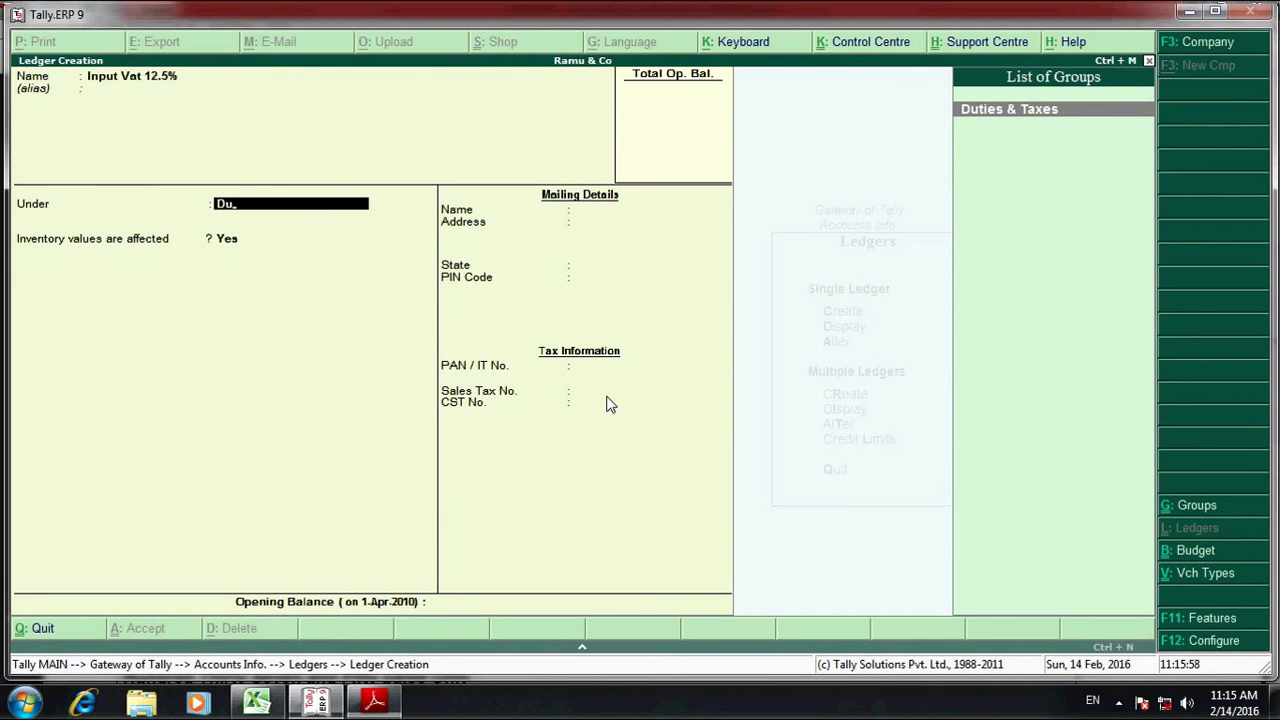
pyautogui.press('Return')
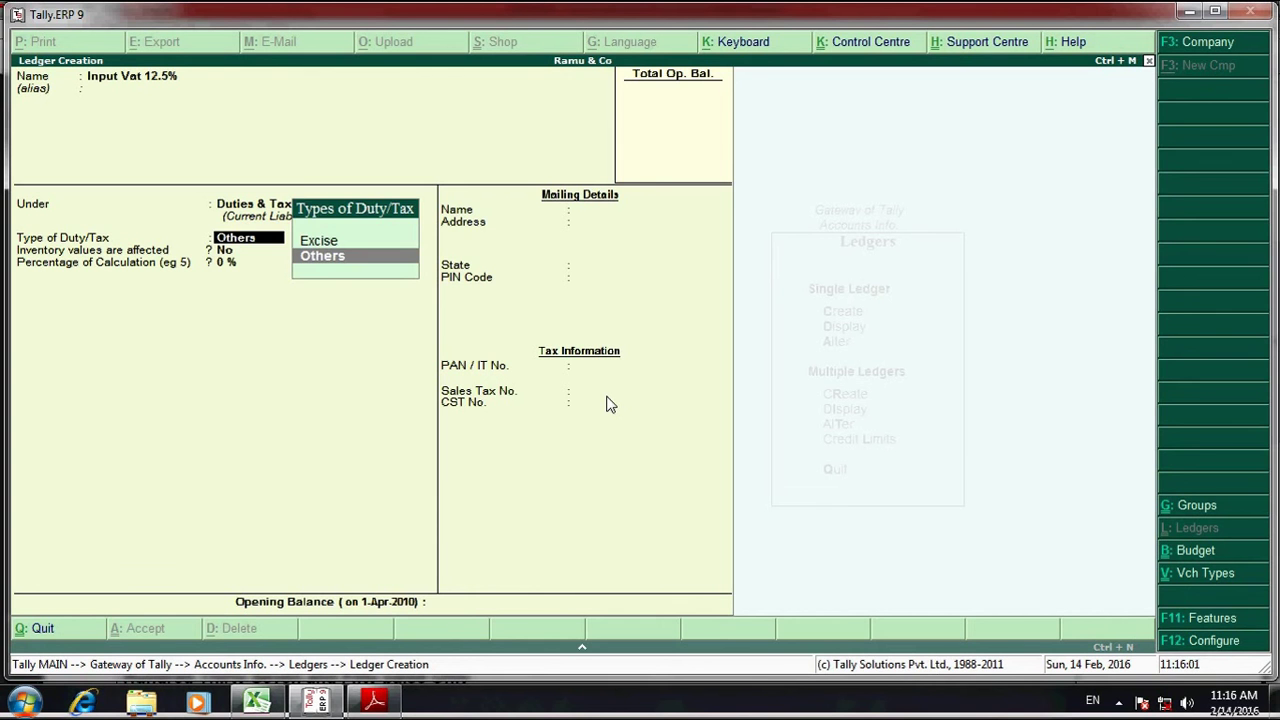
pyautogui.press('Return')
pyautogui.press('Return')
pyautogui.press('Return')
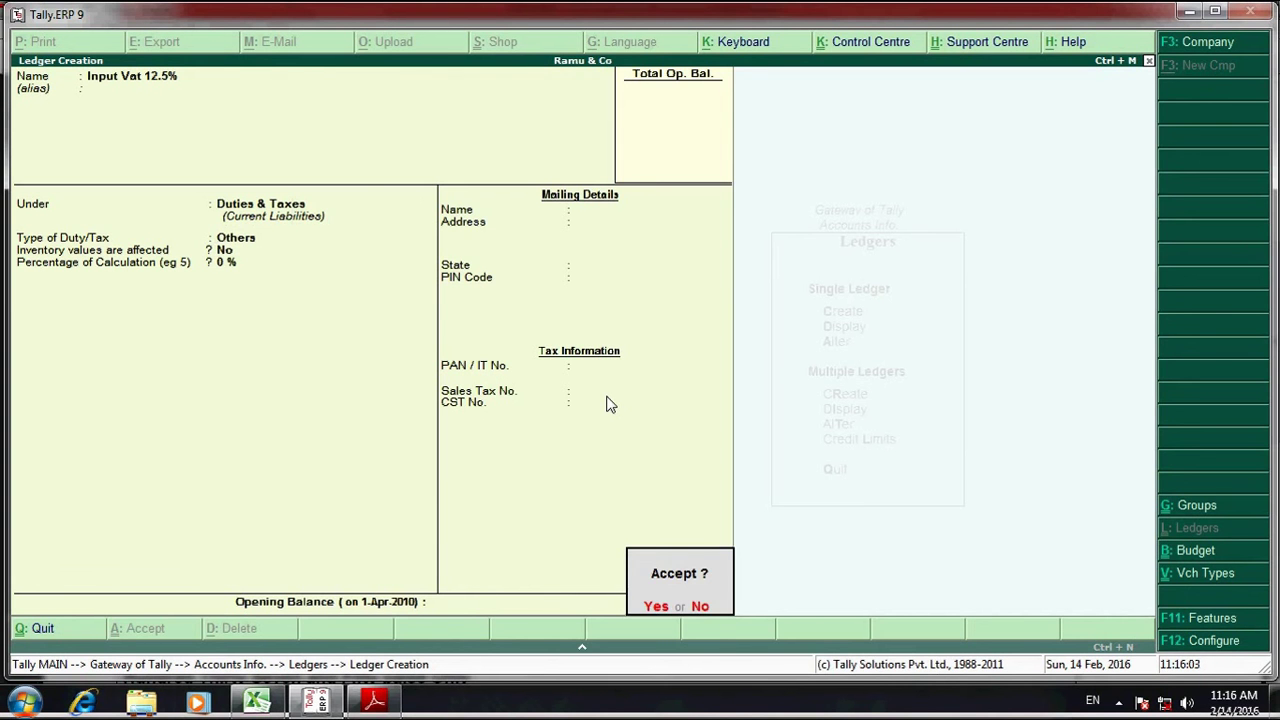
pyautogui.press('Return')
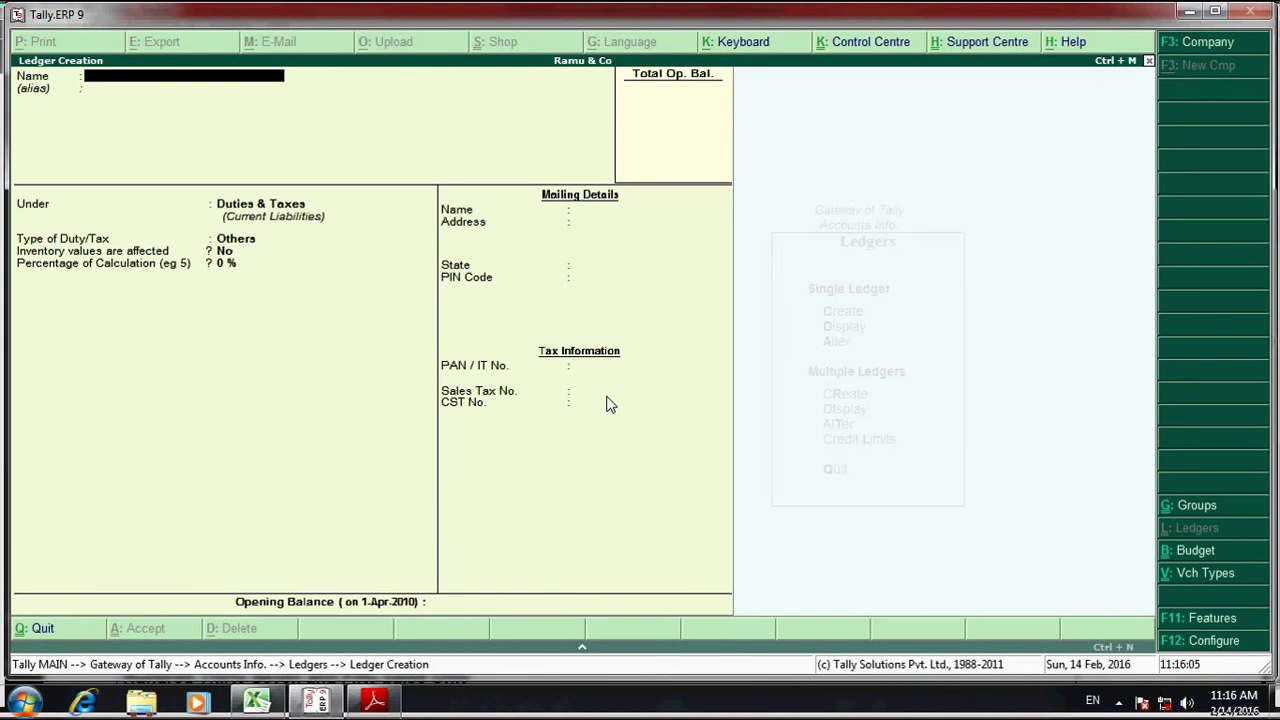
pyautogui.press('Escape')
pyautogui.press('Return')
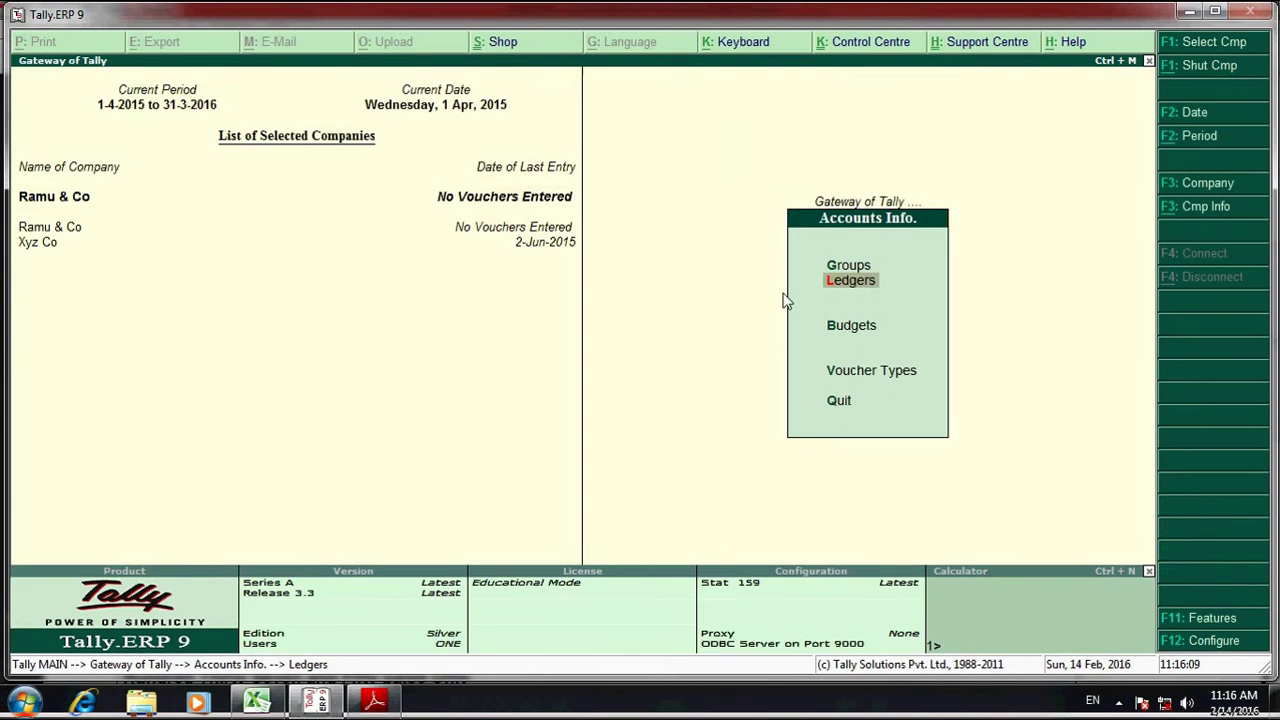
pyautogui.press('Escape')
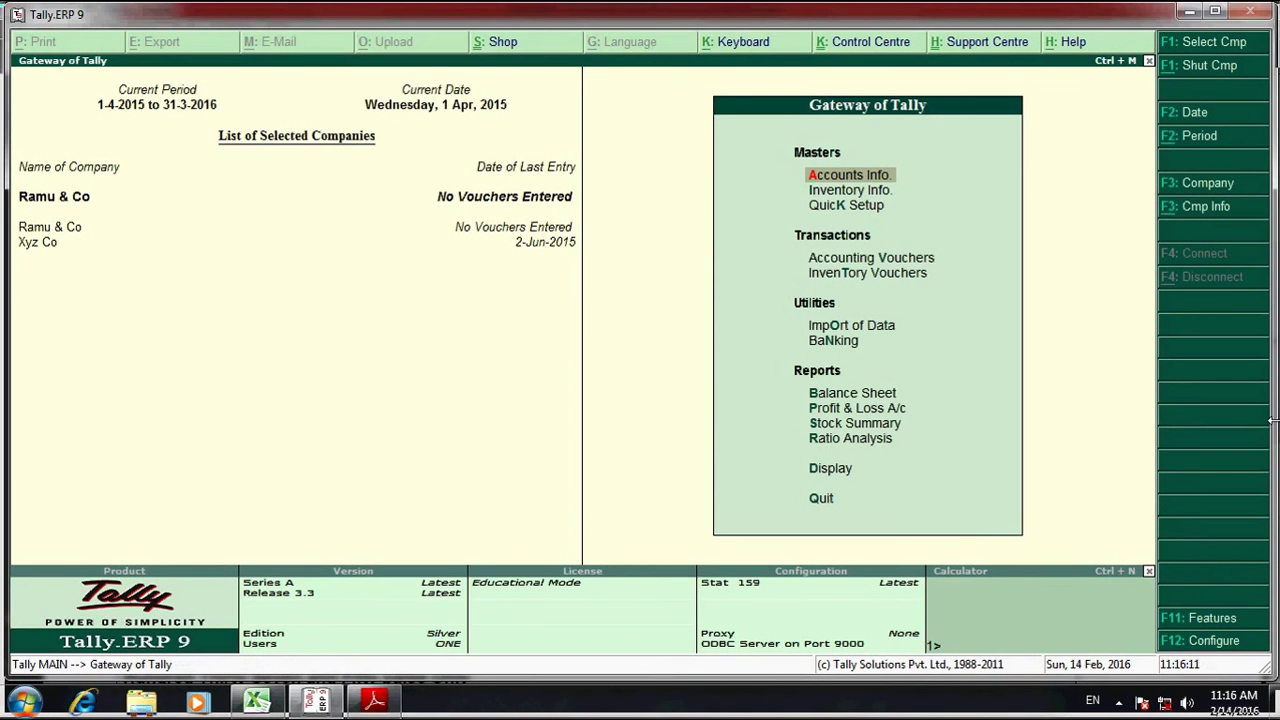
# - Enable VAT in Ramu & Co's Statutory & Taxation features as a Tamil Nadu regular dealer from 1-4-2010
pyautogui.click(1218, 645)
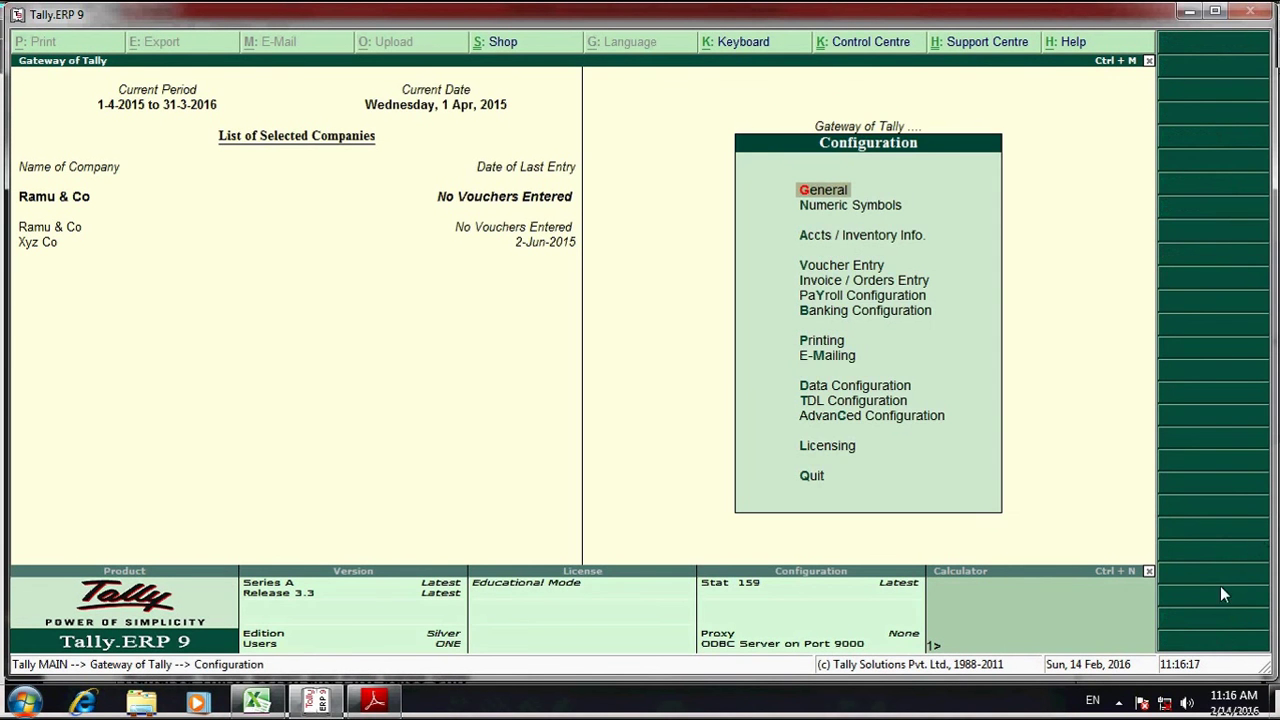
pyautogui.click(1207, 622)
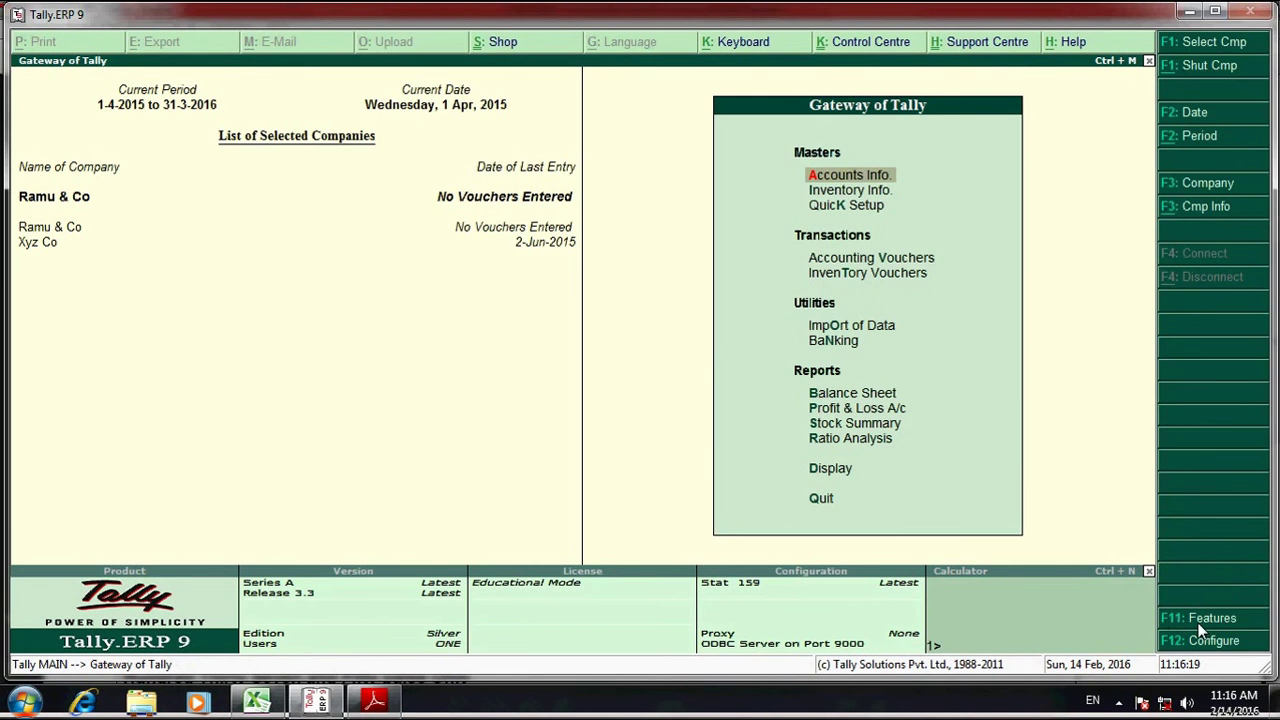
pyautogui.click(1201, 619)
pyautogui.press('Down')
pyautogui.press('Down')
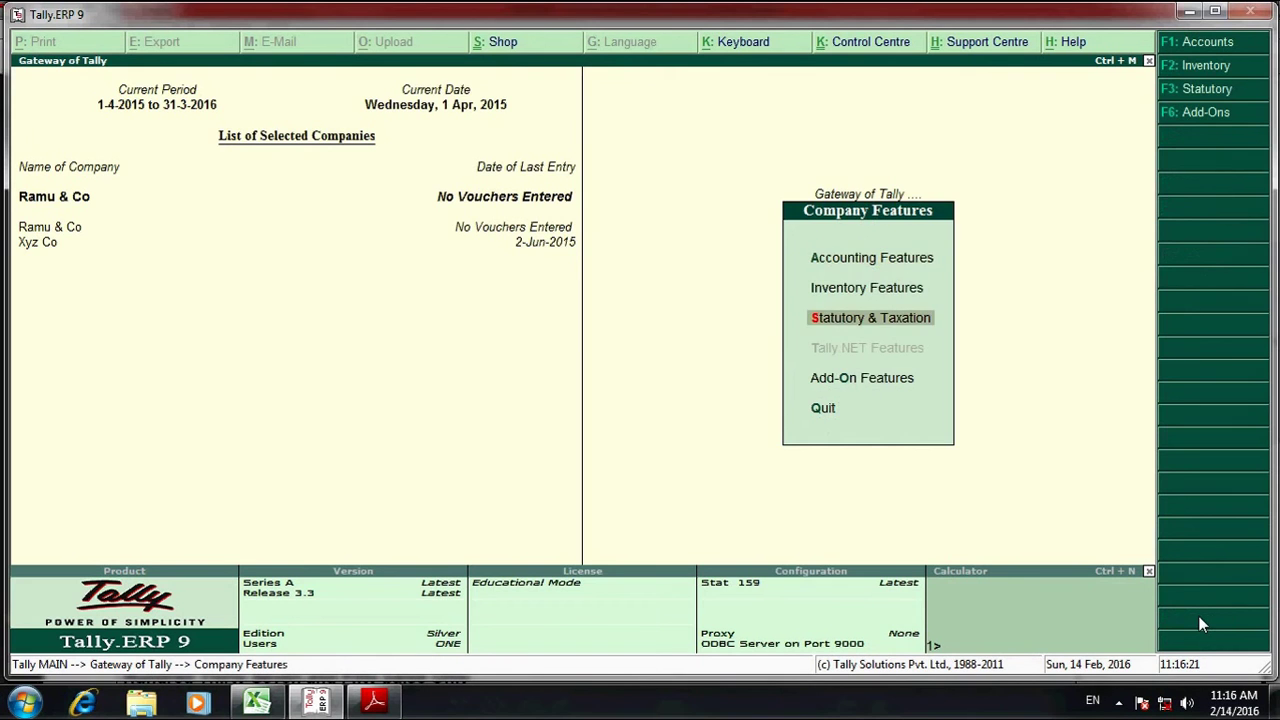
pyautogui.press('Return')
pyautogui.press('Return')
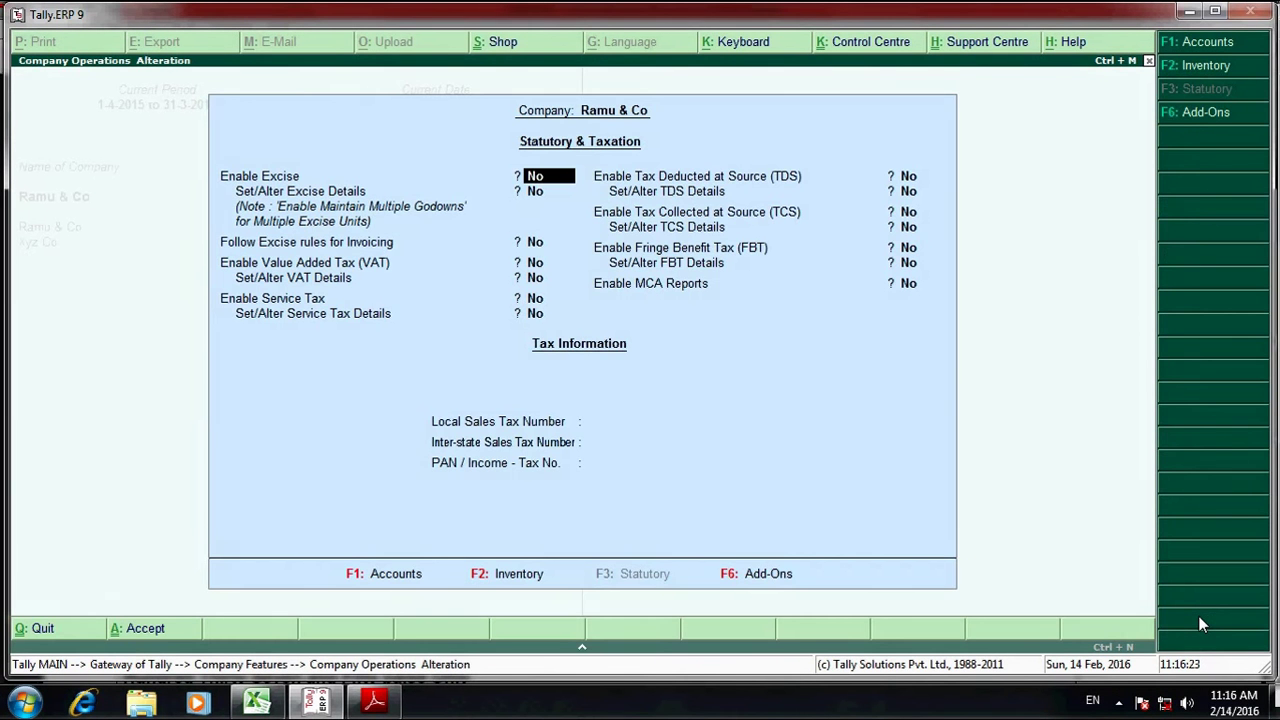
pyautogui.press('Return')
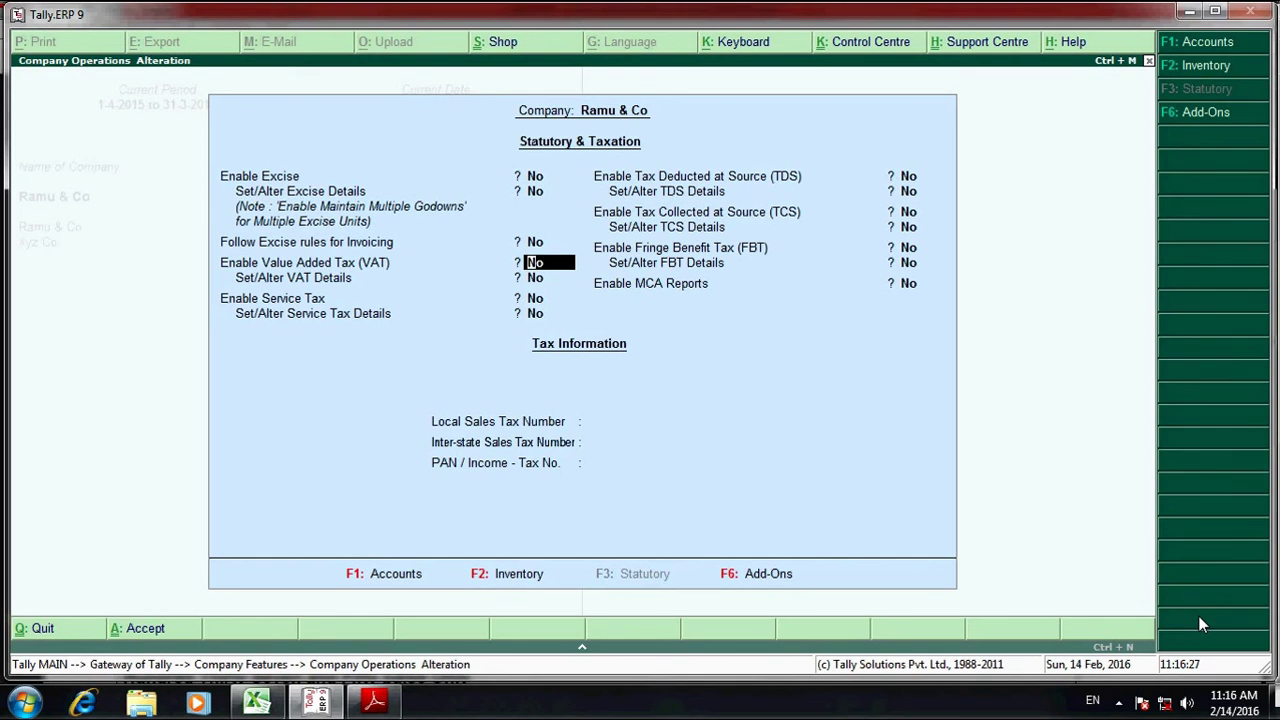
pyautogui.press('y')
pyautogui.press('y')
pyautogui.press('Return')
pyautogui.press('Return')
pyautogui.press('Return')
pyautogui.press('Return')
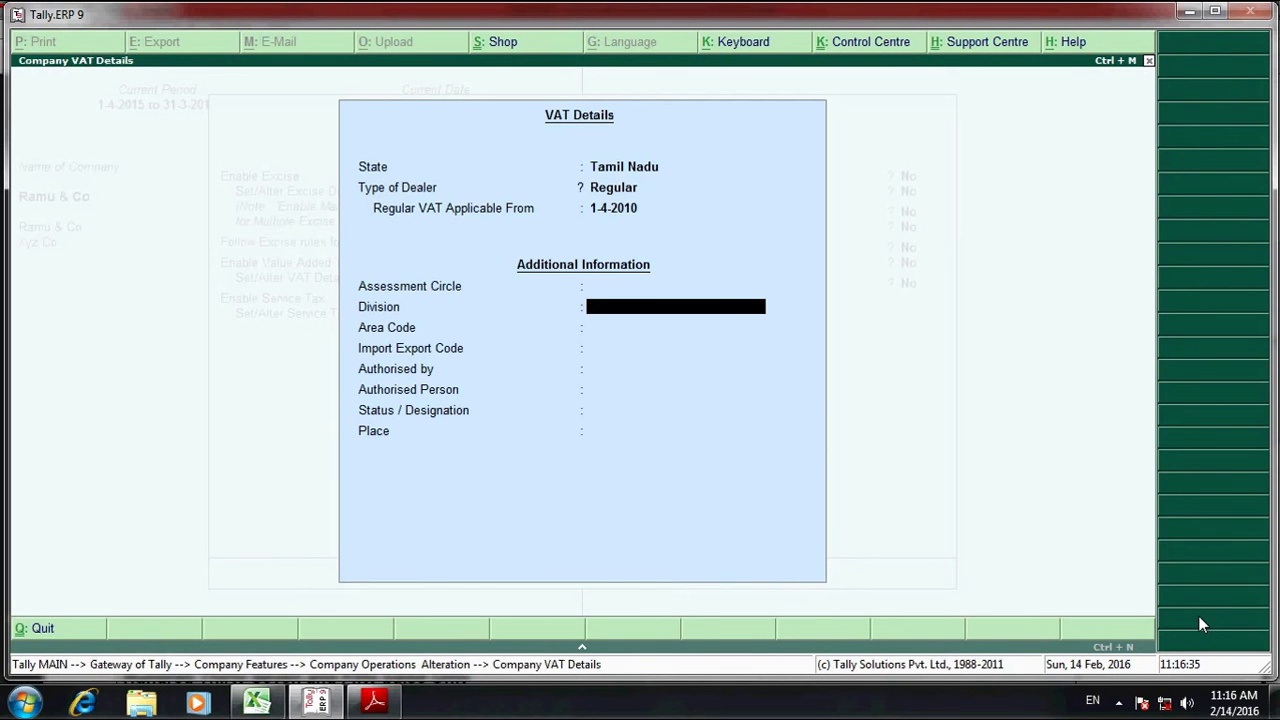
pyautogui.press('Return')
pyautogui.press('Return')
pyautogui.press('Return')
pyautogui.press('Return')
pyautogui.press('Return')
pyautogui.press('Return')
pyautogui.press('Return')
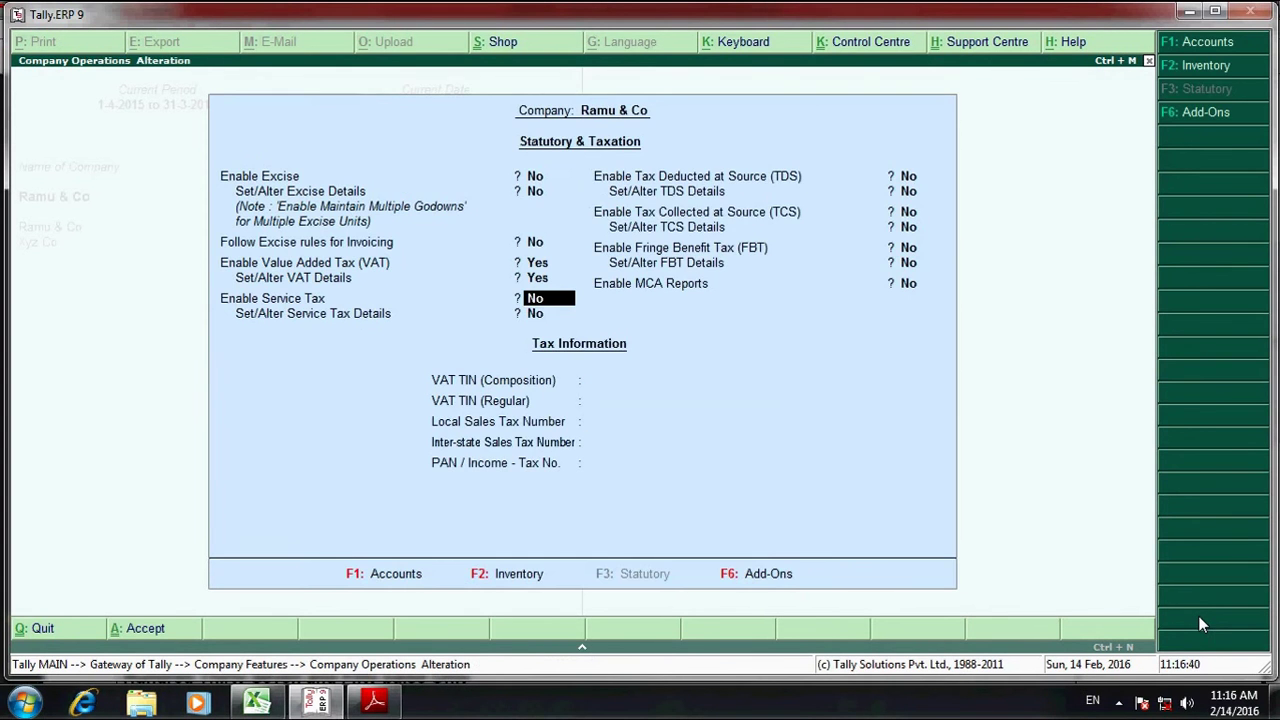
pyautogui.press('Return')
pyautogui.press('Return')
pyautogui.press('Return')
pyautogui.press('Return')
pyautogui.press('Return')
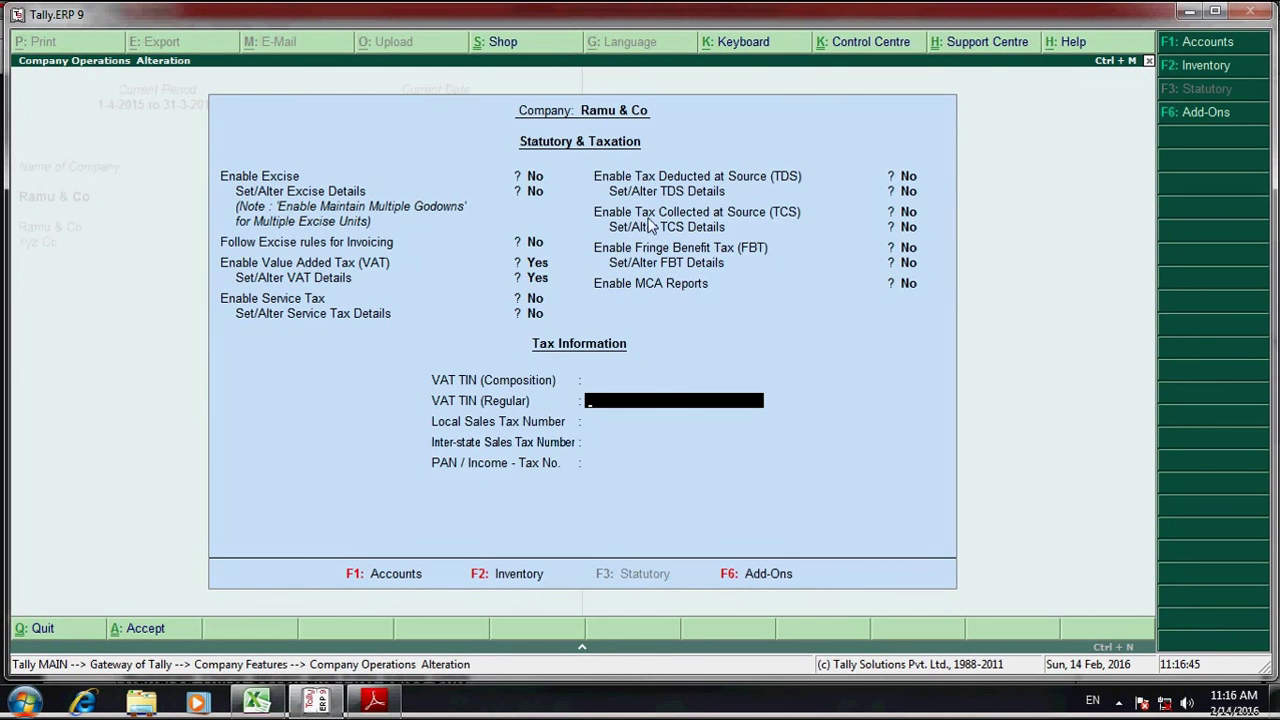
# - Locate and select the Buyer's VAT TIN number on the purchase2.pdf invoice
pyautogui.hotkey('alt', 'Tab')
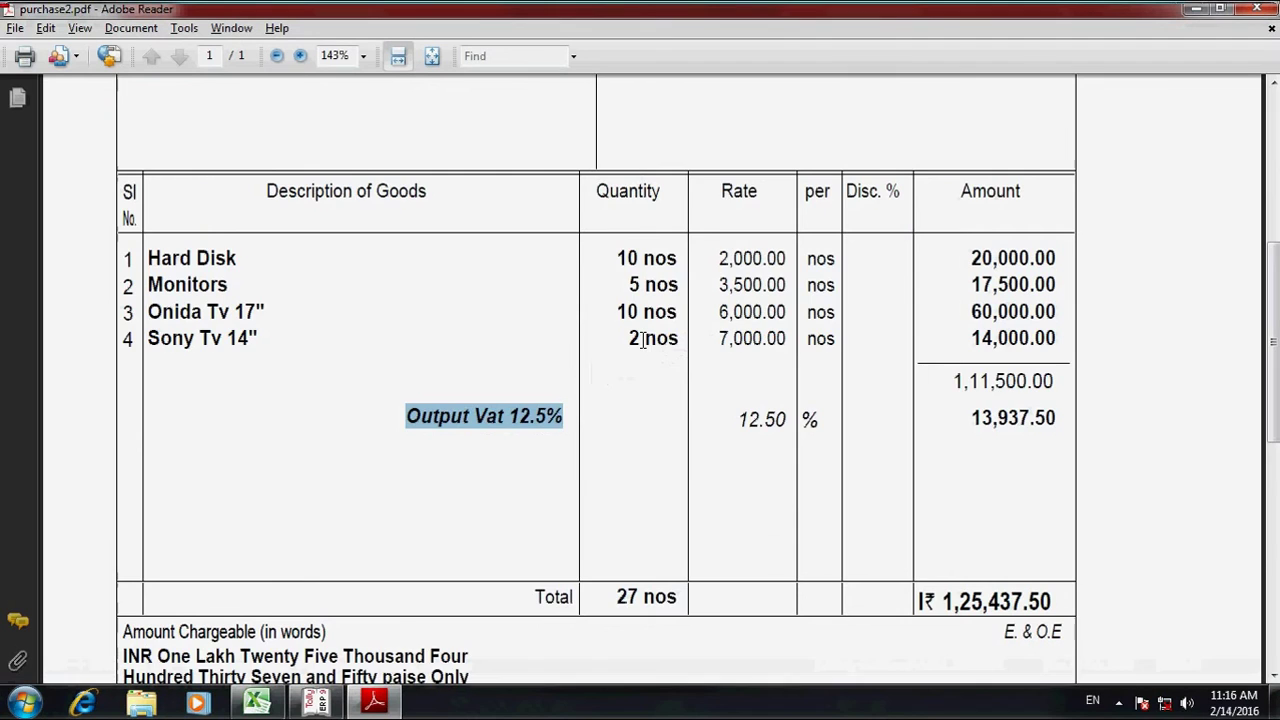
pyautogui.scroll(-8, 533, 315)
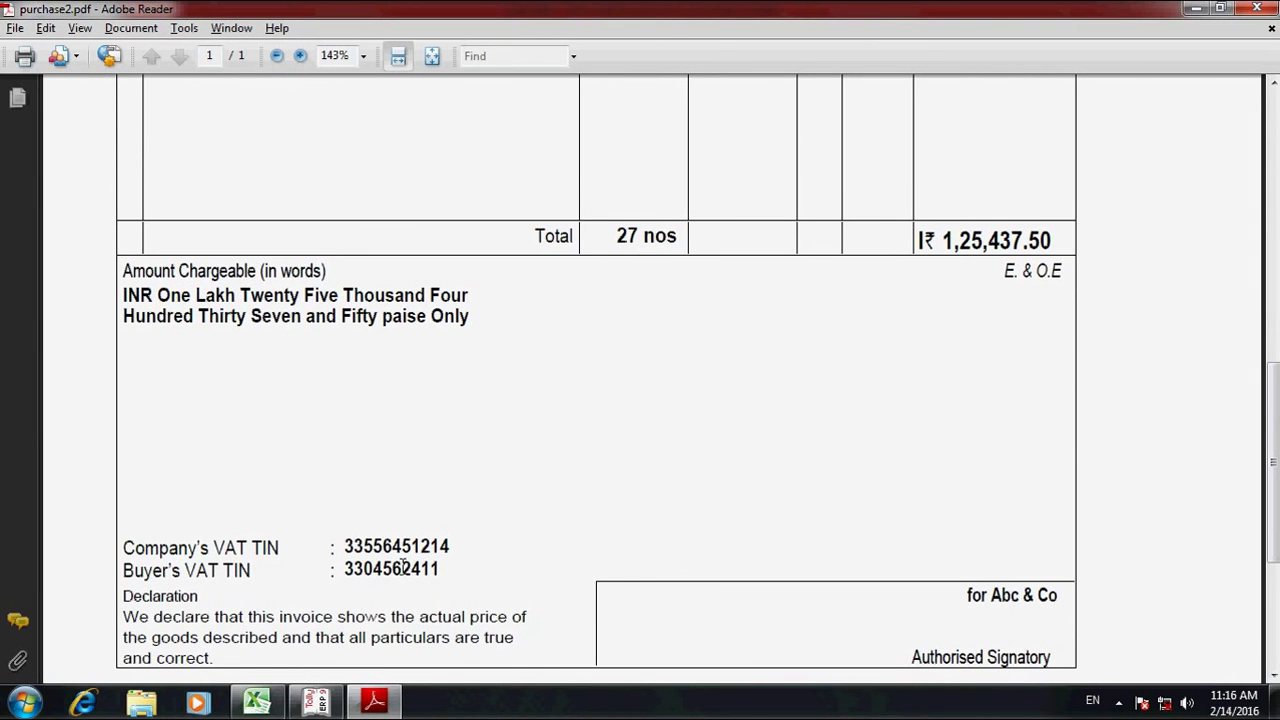
pyautogui.scroll(10, 456, 525)
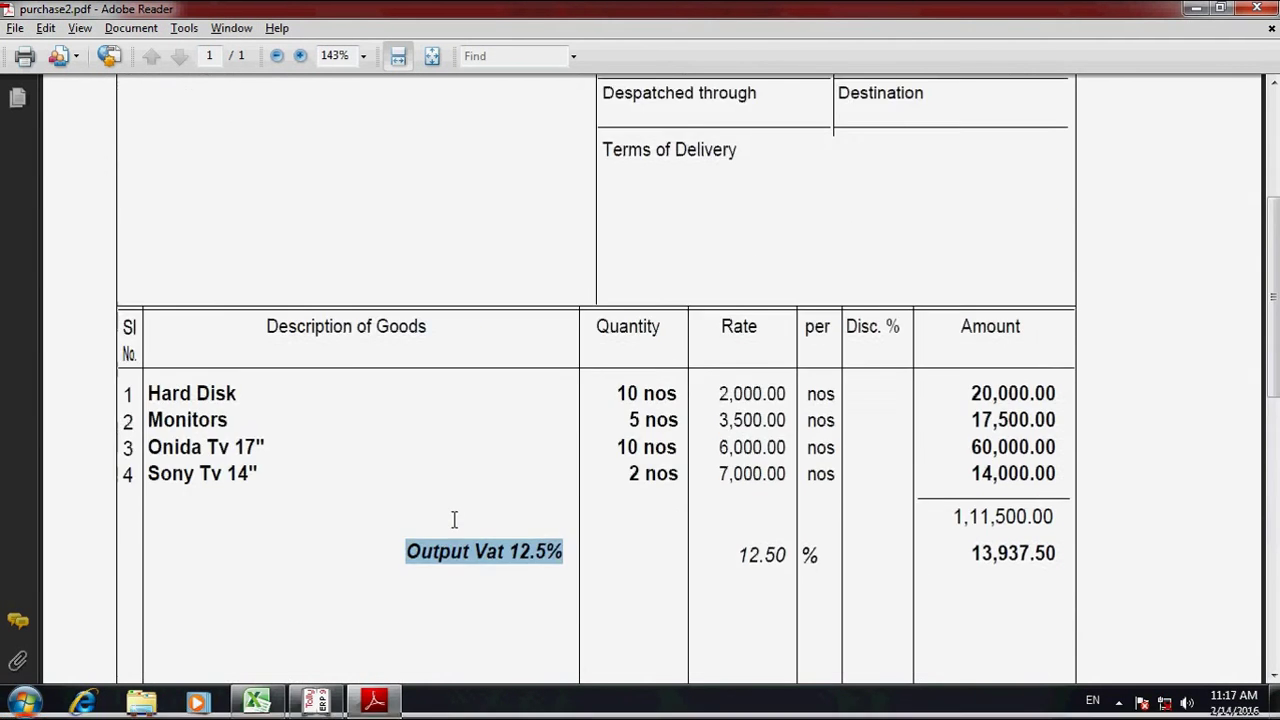
pyautogui.scroll(3, 455, 529)
pyautogui.scroll(-2, 390, 445)
pyautogui.scroll(2, 390, 445)
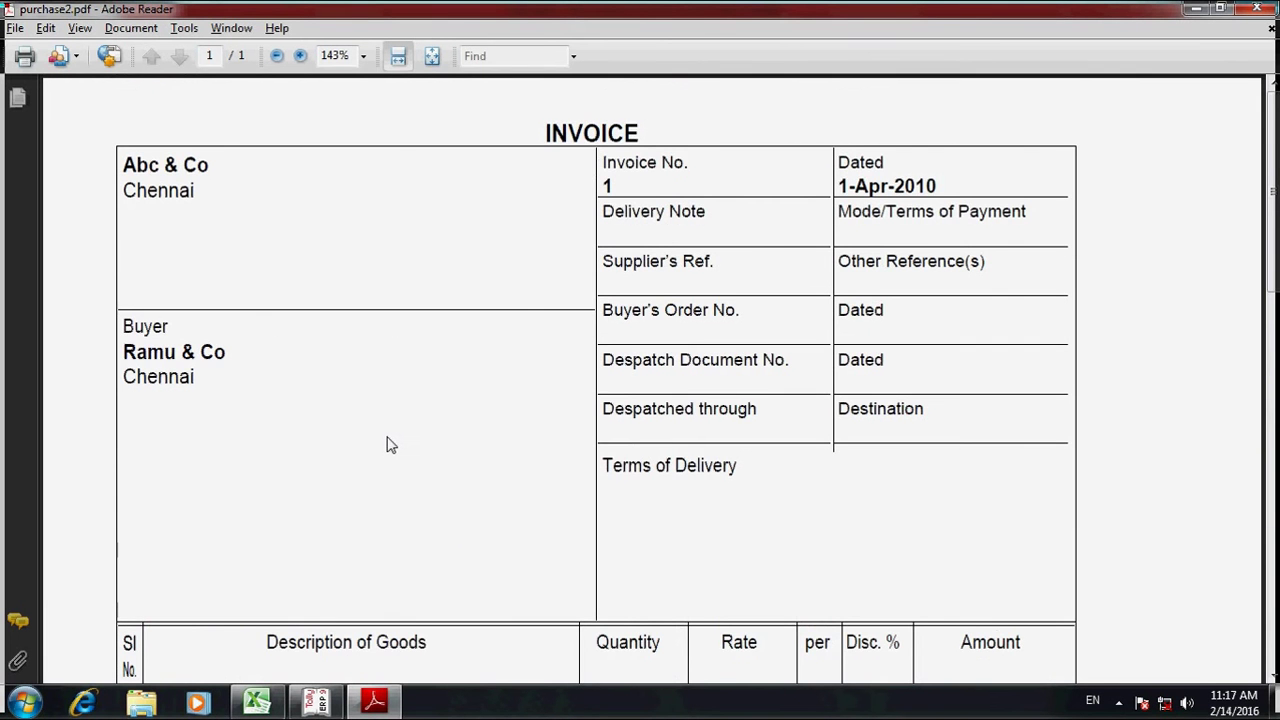
pyautogui.scroll(-15, 390, 445)
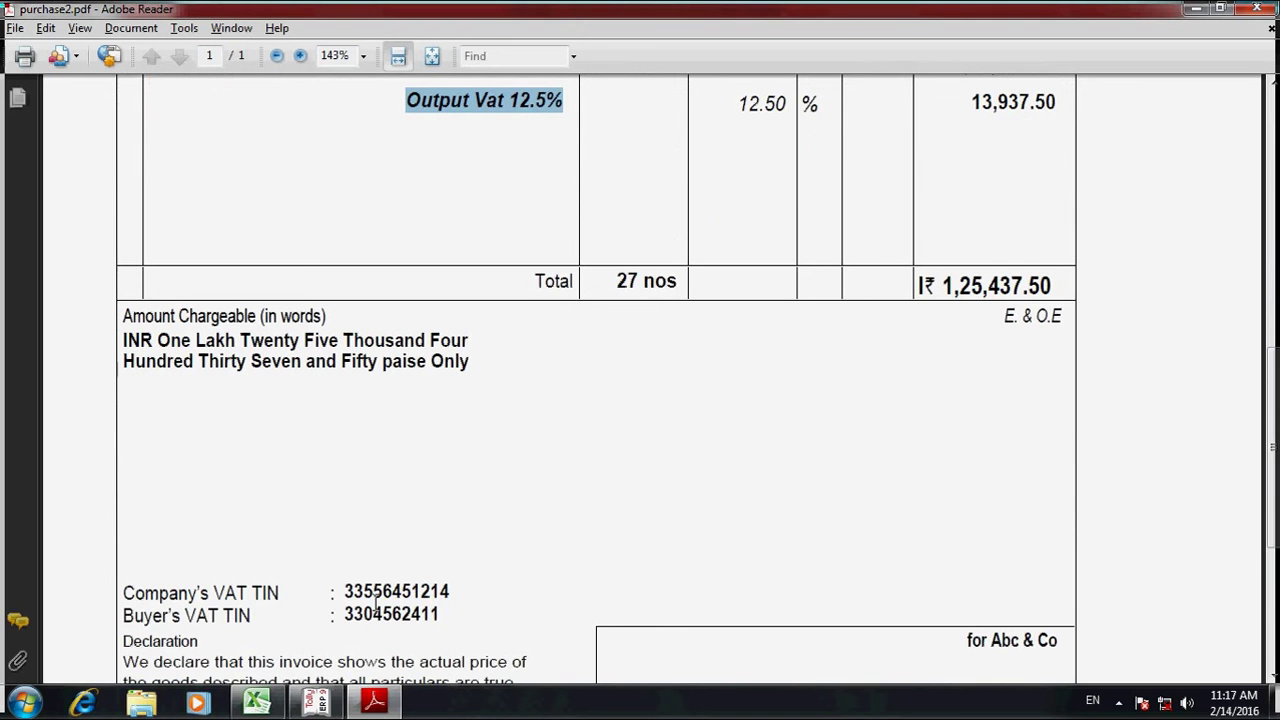
pyautogui.moveTo(344, 614); pyautogui.dragTo(441, 615)
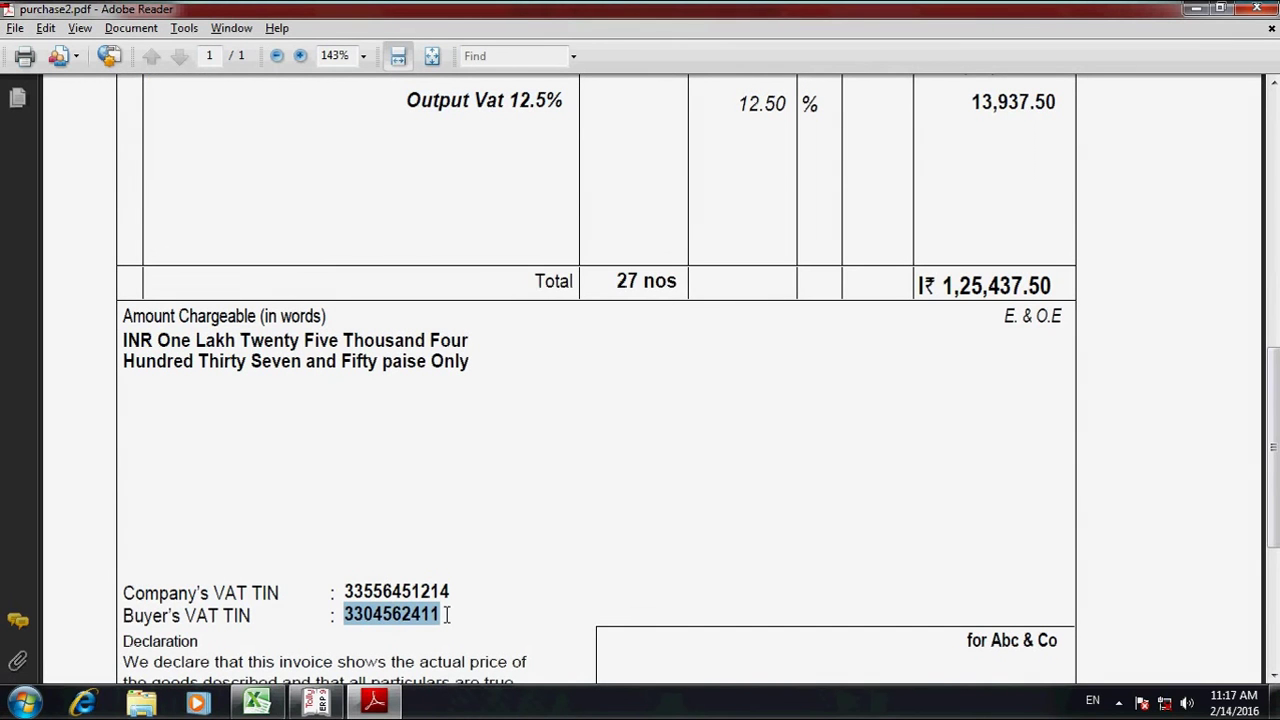
pyautogui.hotkey('alt', 'Tab')
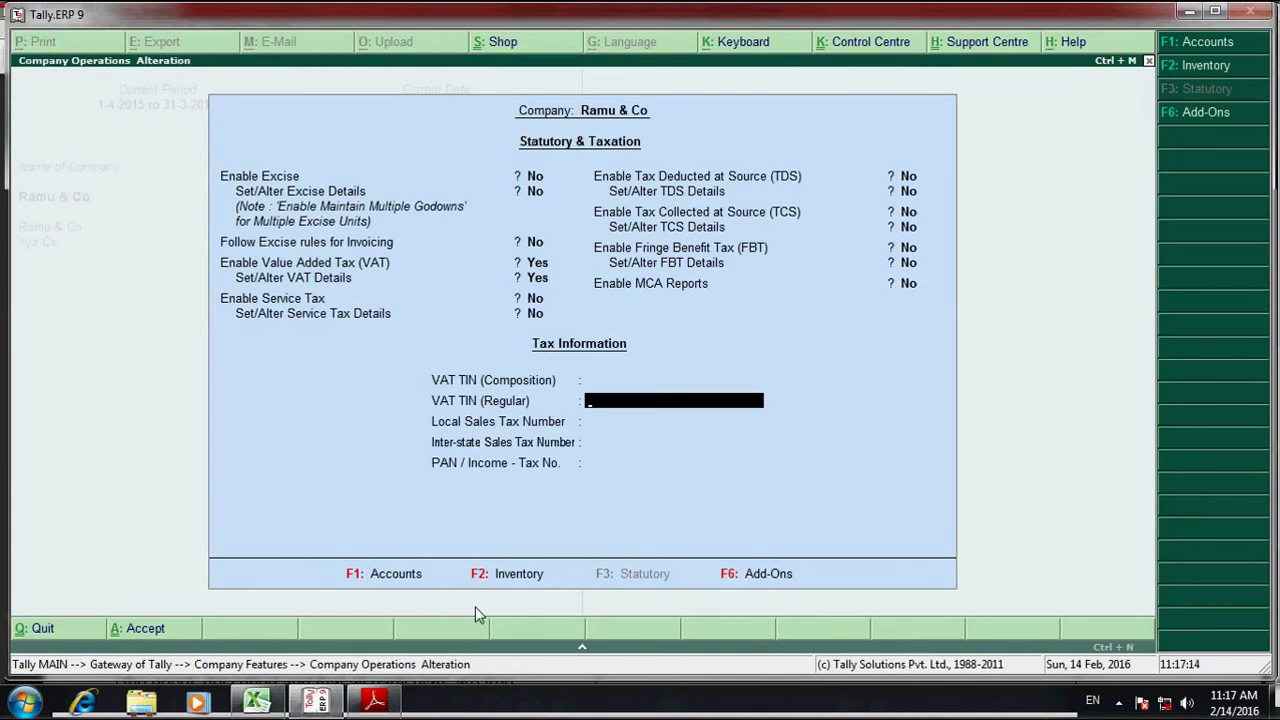
# - Paste the buyer's TIN into VAT TIN (Regular) and save the Statutory & Taxation settings
pyautogui.hotkey('ctrl', 'alt', 'v')
pyautogui.press('Return')
pyautogui.press('Return')
pyautogui.press('Return')
pyautogui.press('Return')
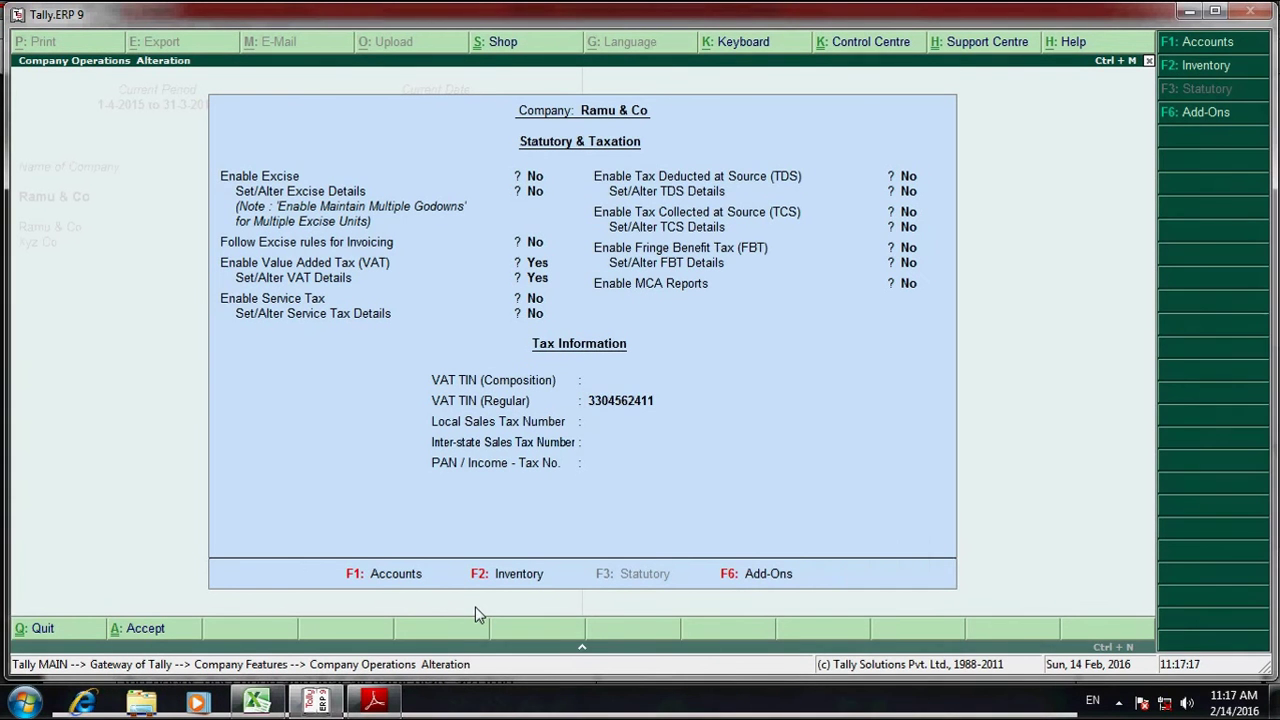
pyautogui.press('Return')
pyautogui.press('Escape')
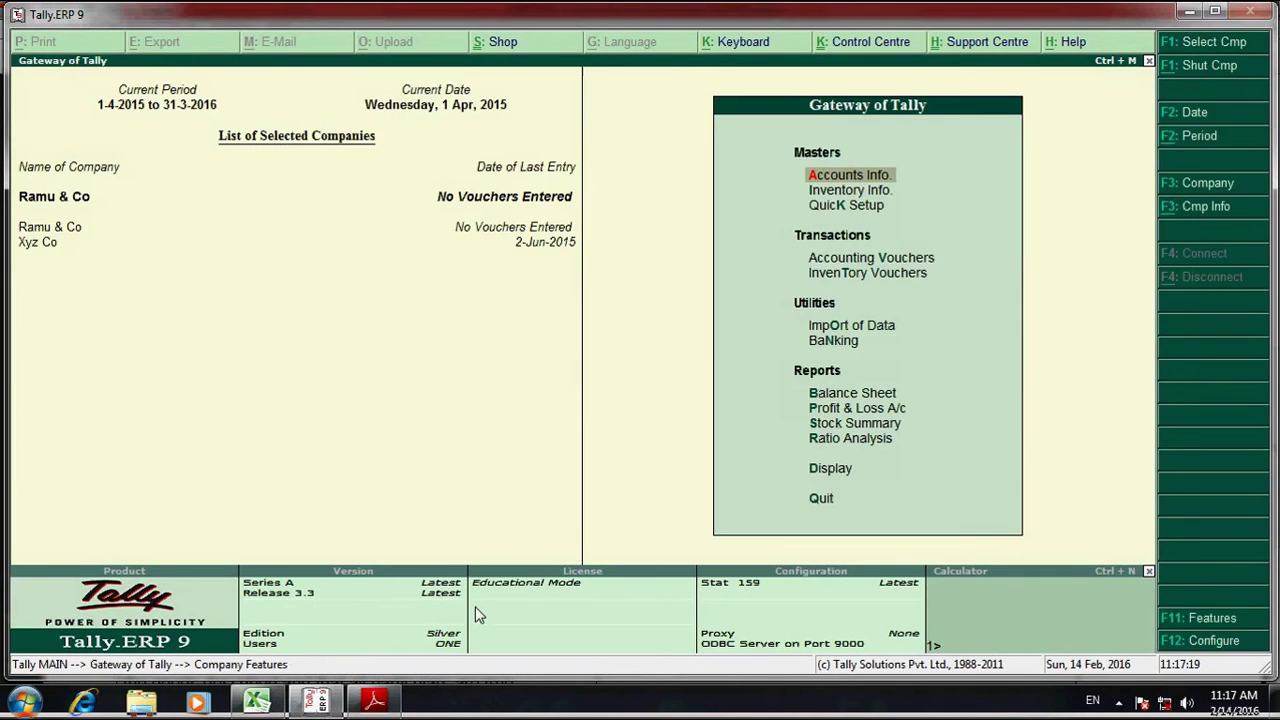
pyautogui.hotkey('alt', 'Tab')
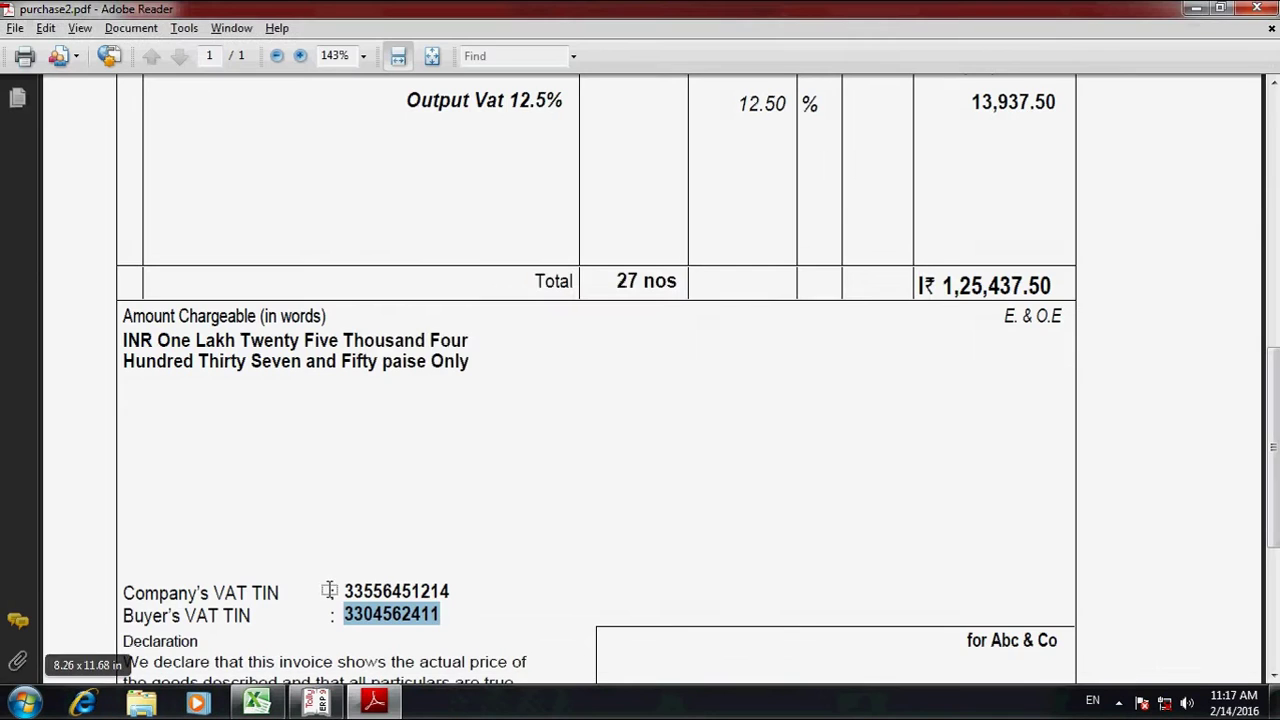
pyautogui.hotkey('alt', 'Tab')
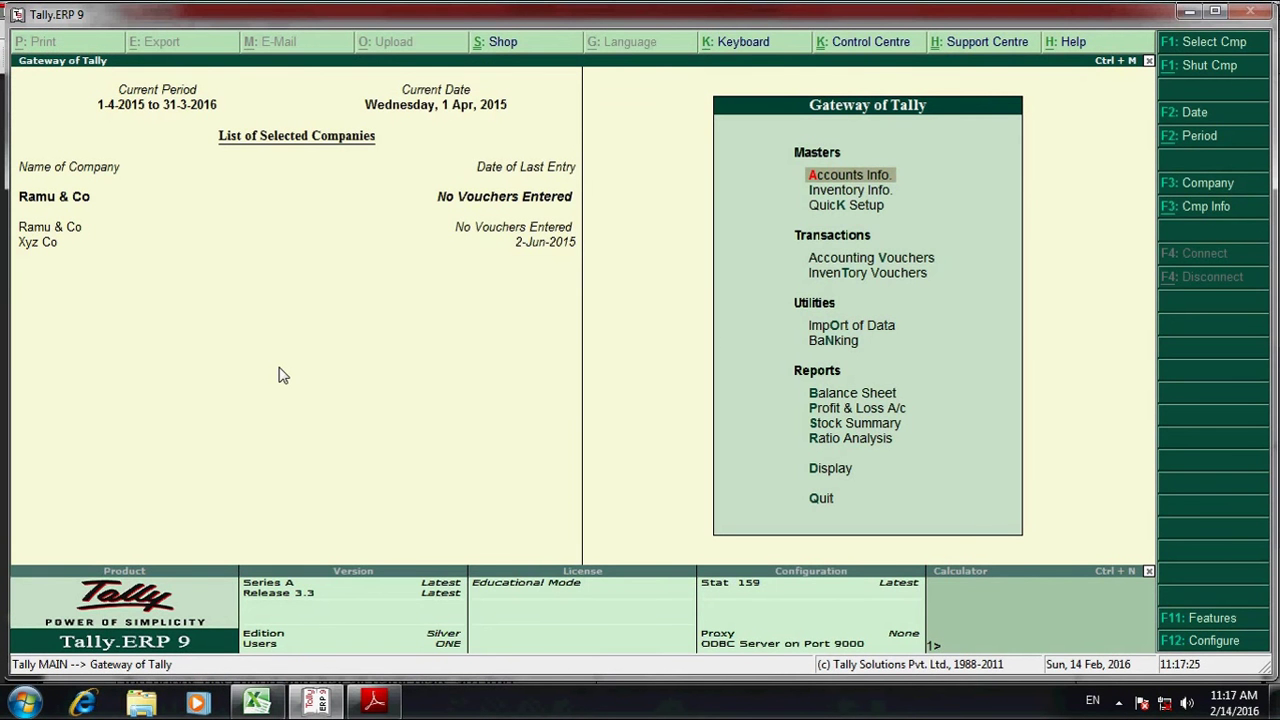
# - Open the Abc & Co ledger for alteration, keep Tamil Nadu, and turn on Set/Alter VAT Details
pyautogui.press('Return')
pyautogui.press('Down')
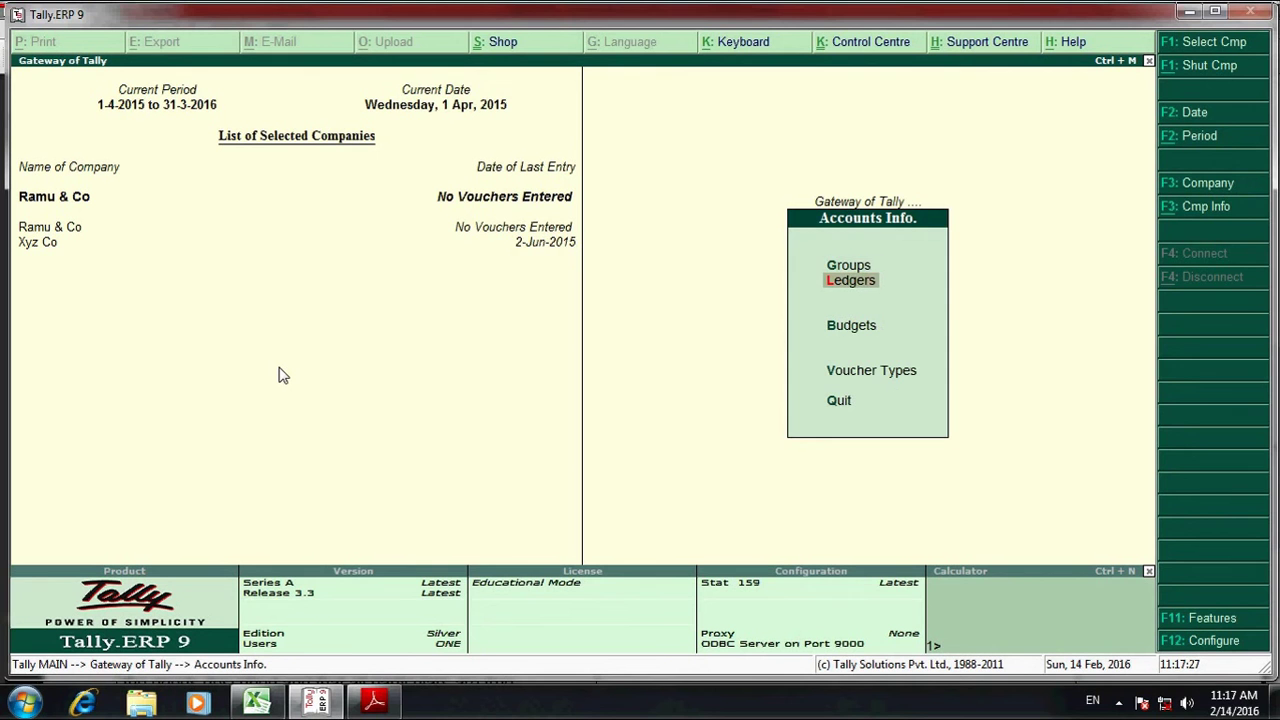
pyautogui.press('Return')
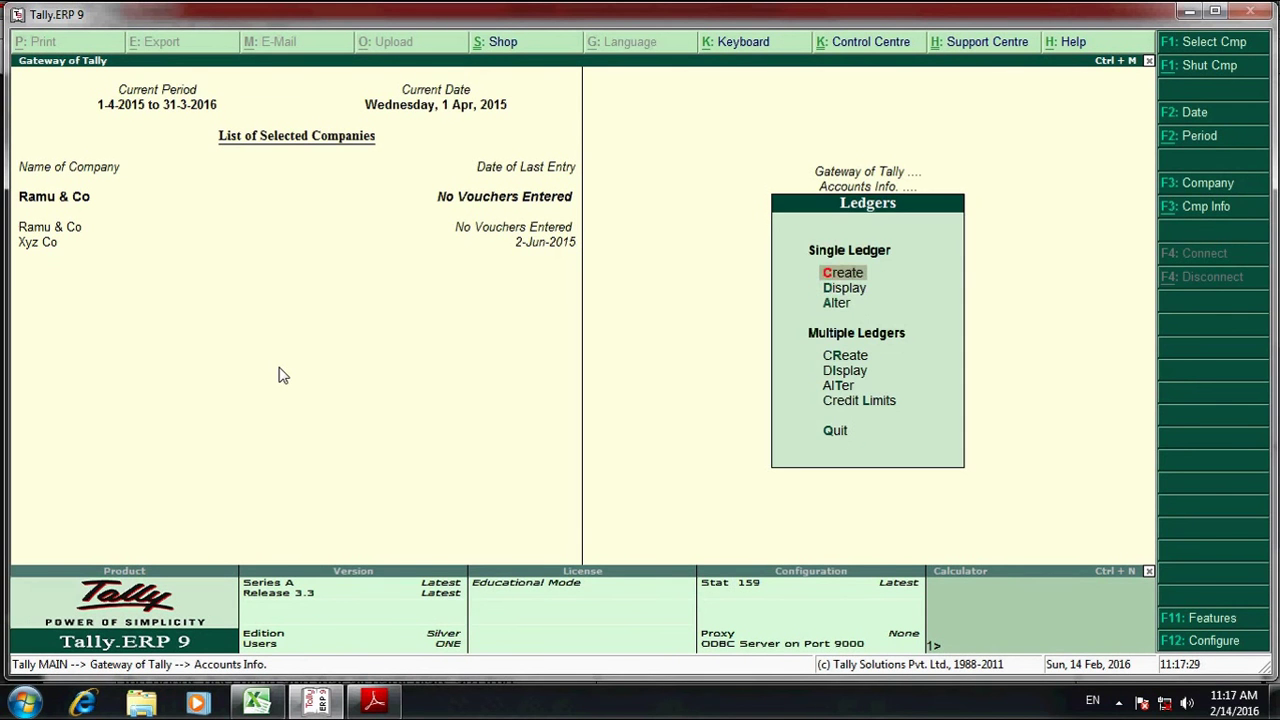
pyautogui.press('Down')
pyautogui.press('Down')
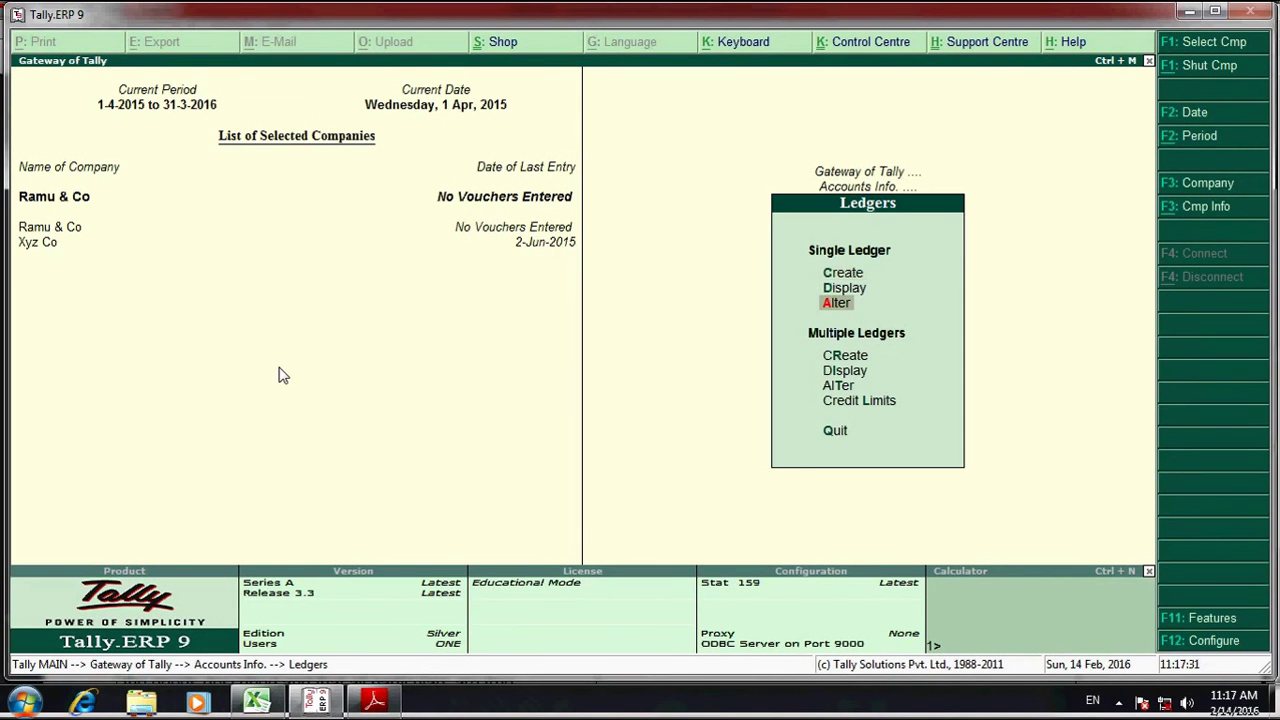
pyautogui.press('Return')
pyautogui.press('Return')
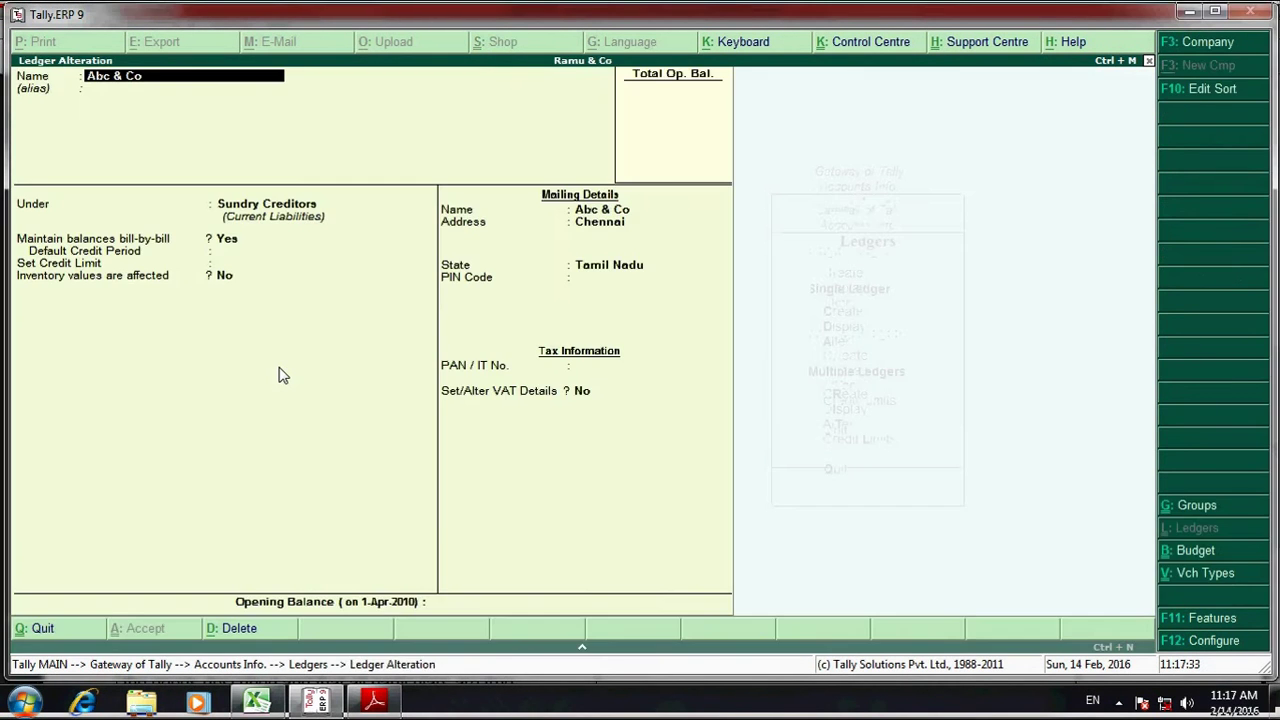
pyautogui.press('Return')
pyautogui.press('Return')
pyautogui.press('Return')
pyautogui.press('Return')
pyautogui.press('Return')
pyautogui.press('Return')
pyautogui.press('Return')
pyautogui.press('Return')
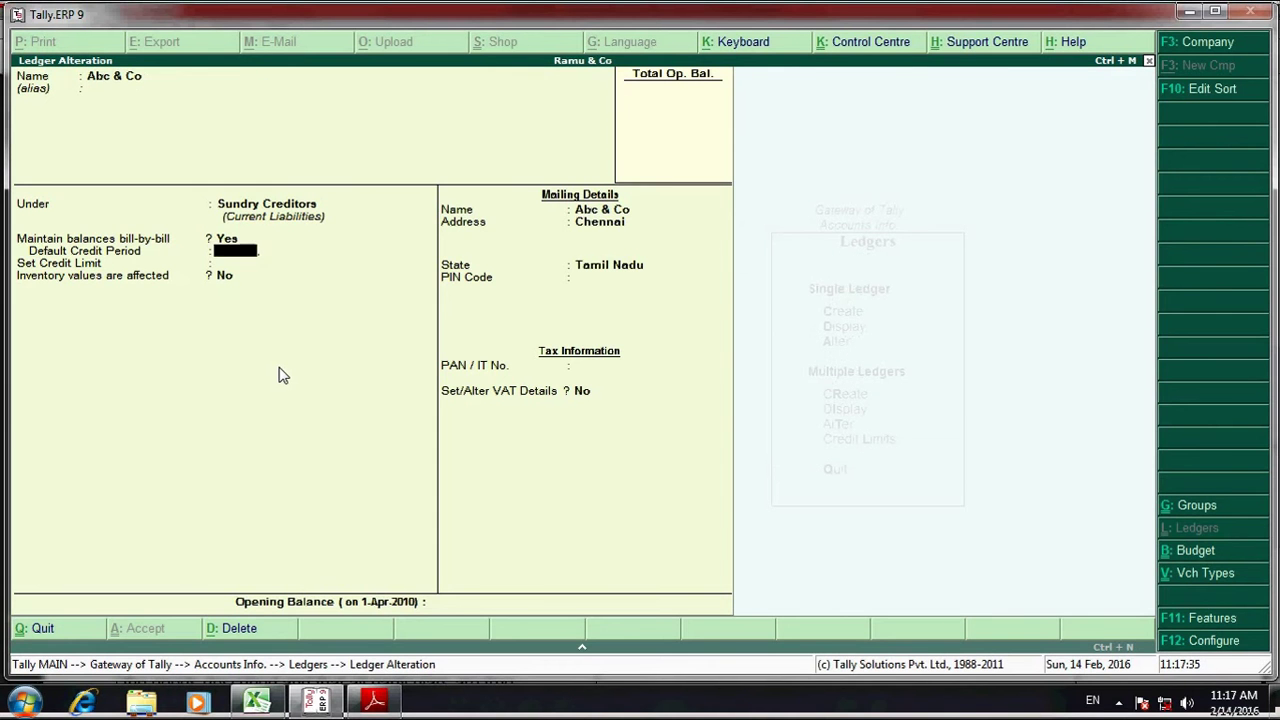
pyautogui.press('Return')
pyautogui.press('Return')
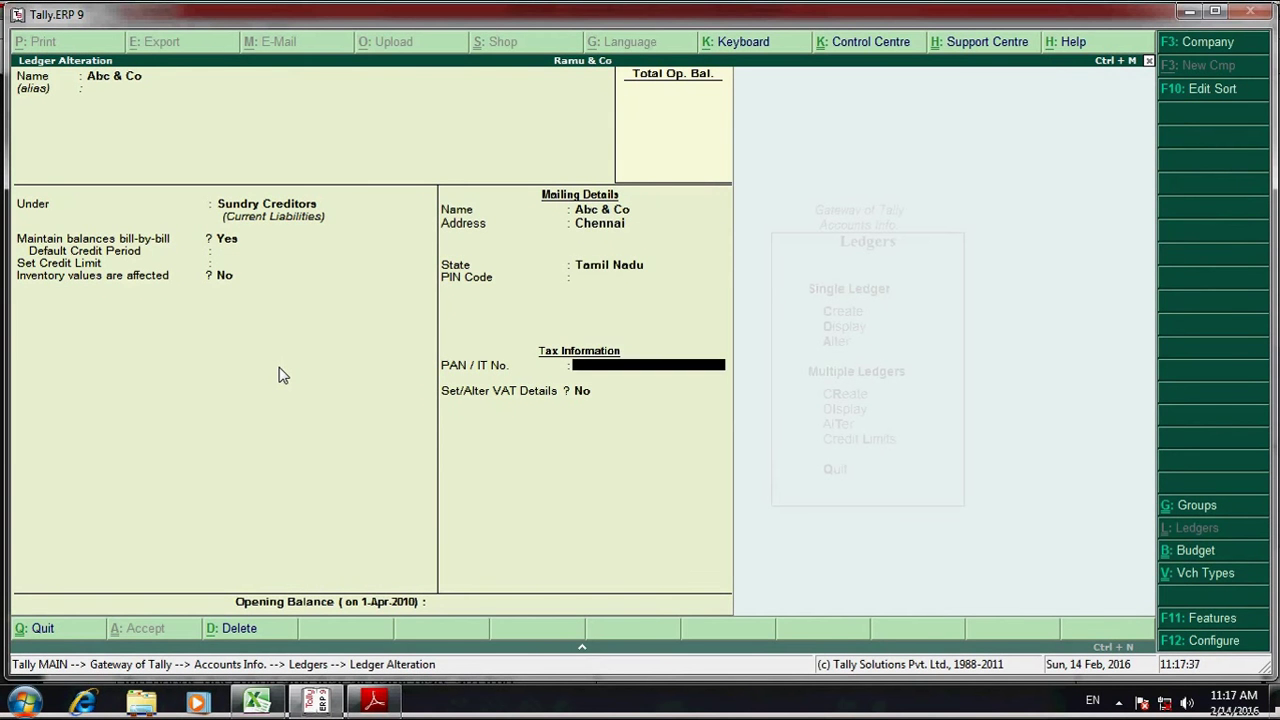
pyautogui.press('Return')
pyautogui.press('y')
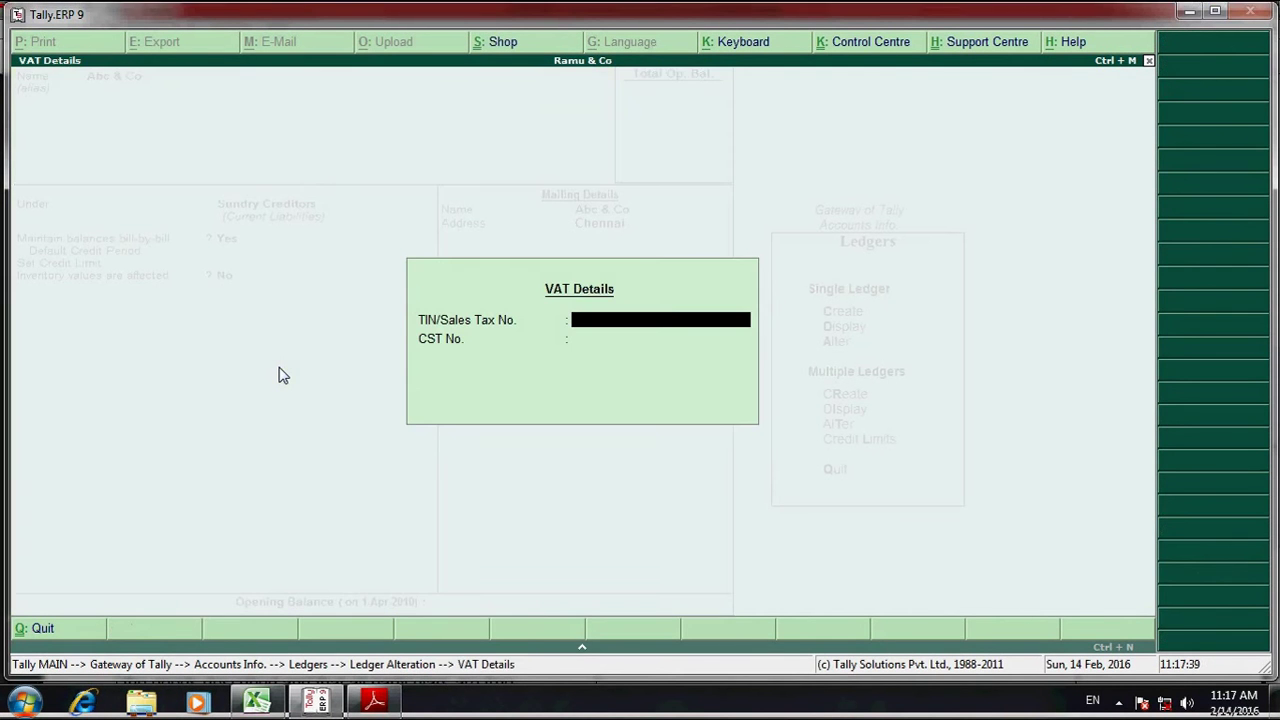
pyautogui.hotkey('alt', 'Tab')
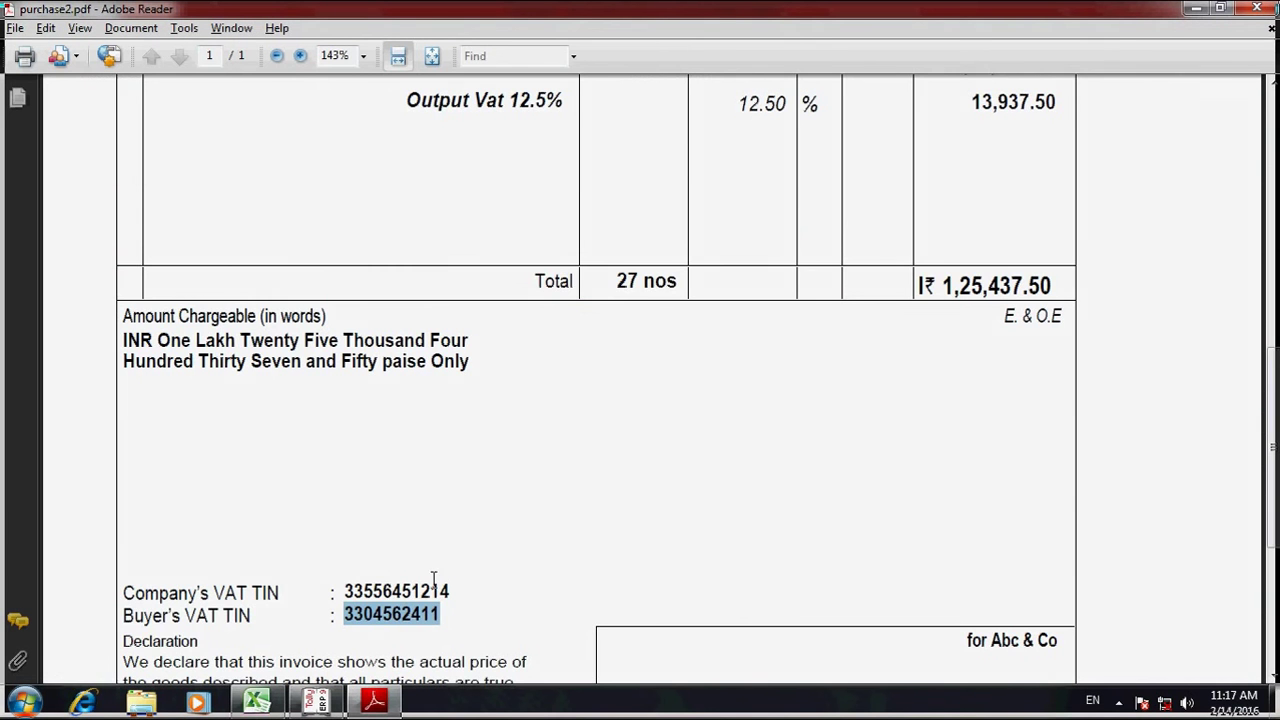
# - Select the Company's VAT TIN shown below the 1,25,437.50 invoice total
pyautogui.scroll(5, 433, 522)
pyautogui.scroll(8, 433, 521)
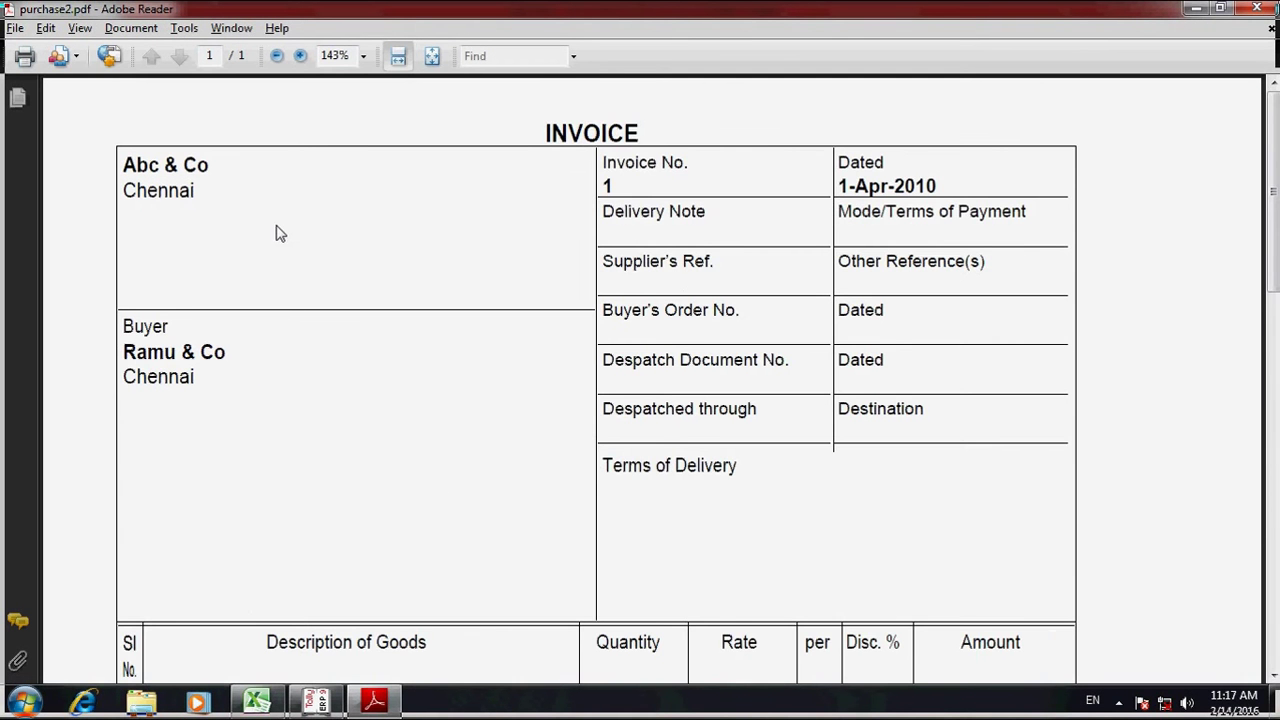
pyautogui.scroll(-6, 280, 233)
pyautogui.scroll(-5, 314, 306)
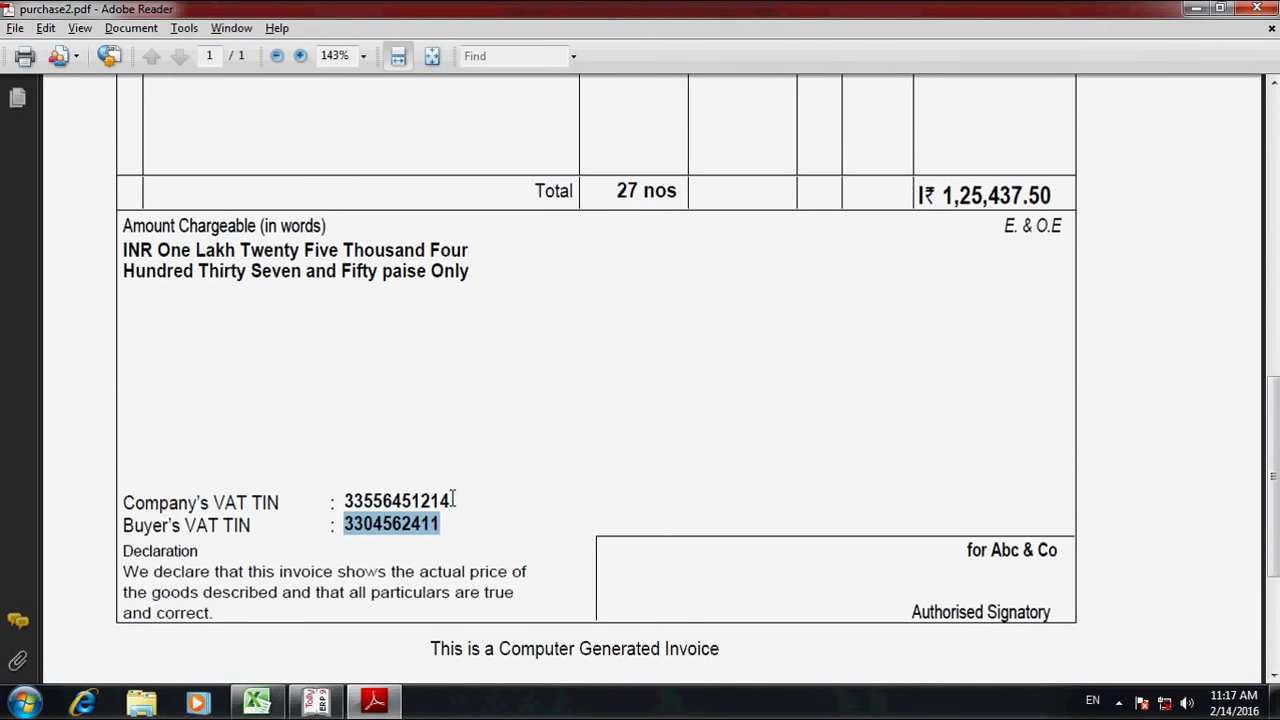
pyautogui.moveTo(453, 498); pyautogui.dragTo(343, 500)
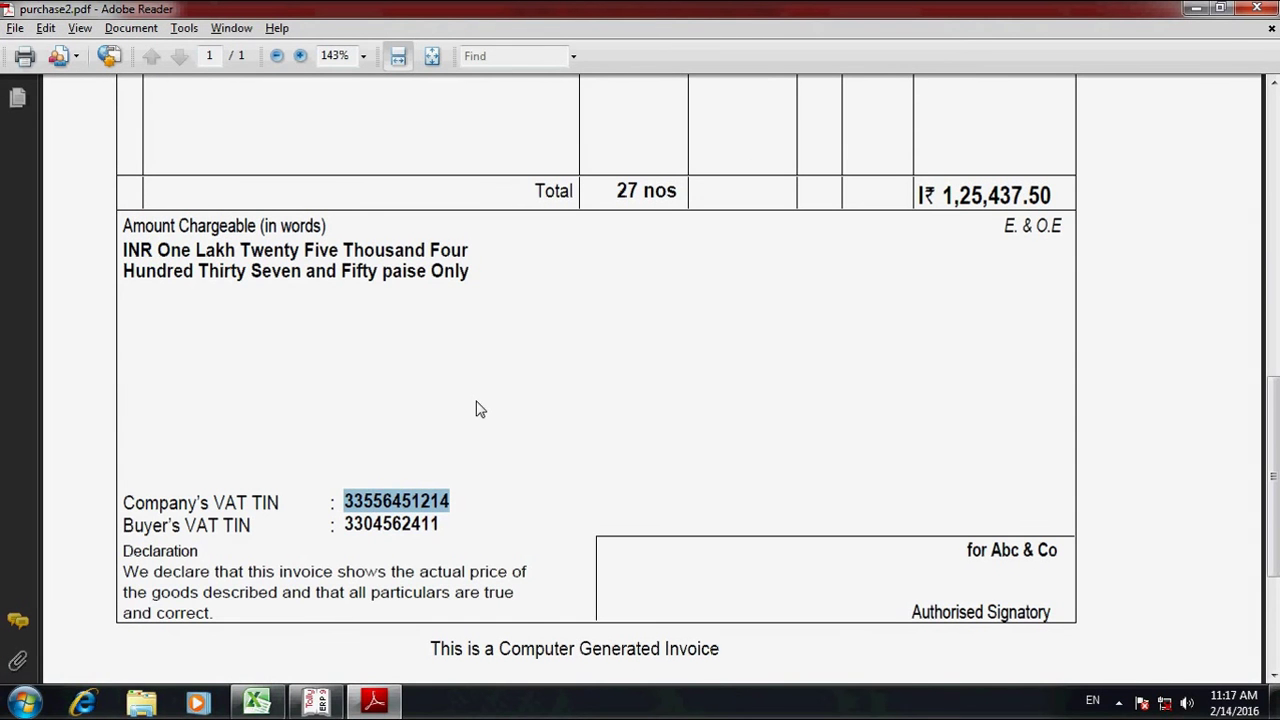
# - Paste the Company's VAT TIN as Abc & Co's supplier TIN and save the ledger
pyautogui.hotkey('alt', 'Tab')
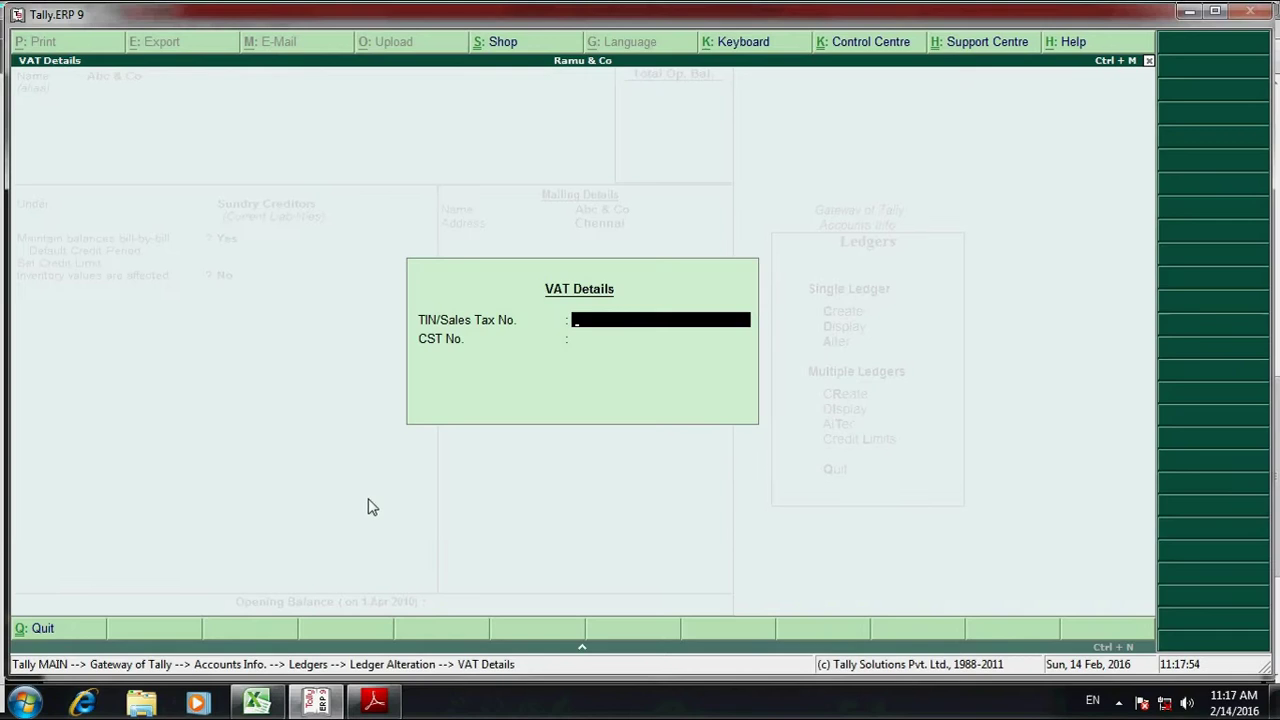
pyautogui.hotkey('ctrl', 'alt', 'v')
pyautogui.press('Return')
pyautogui.press('Return')
pyautogui.press('Return')
pyautogui.press('Return')
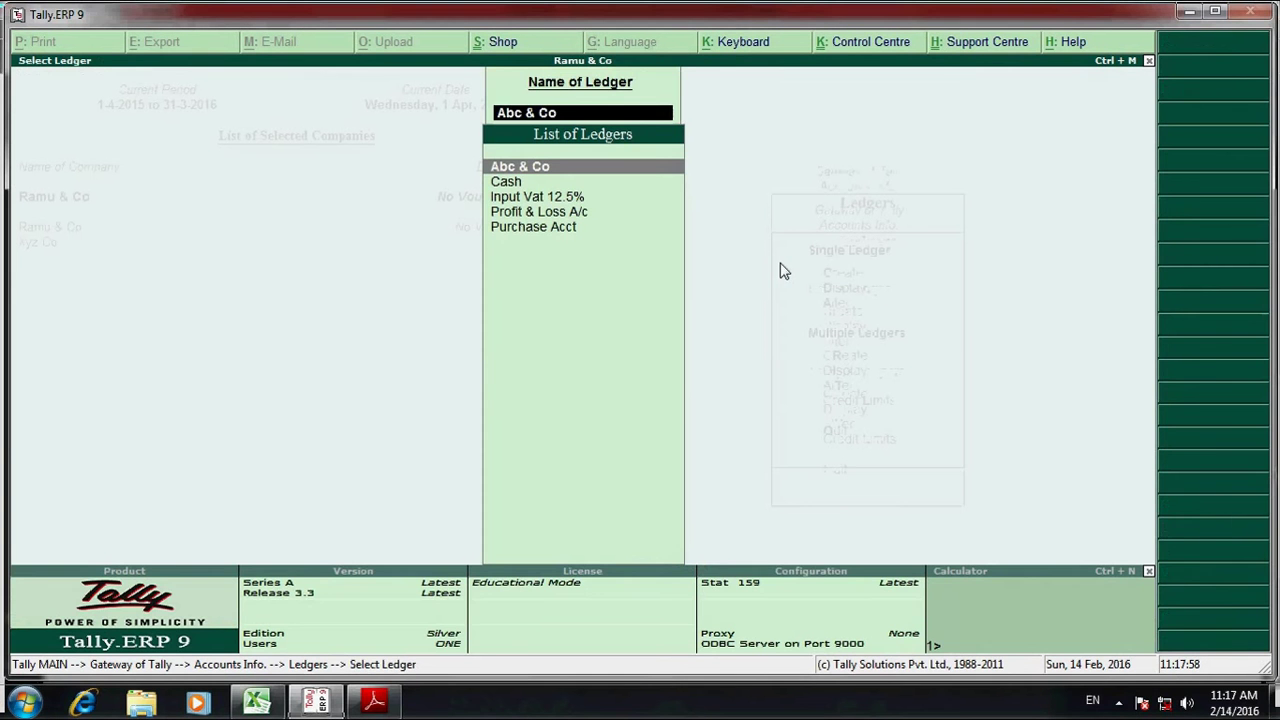
# - Close the Select Ledger list and return to the Gateway of Tally menu
pyautogui.press('Escape')
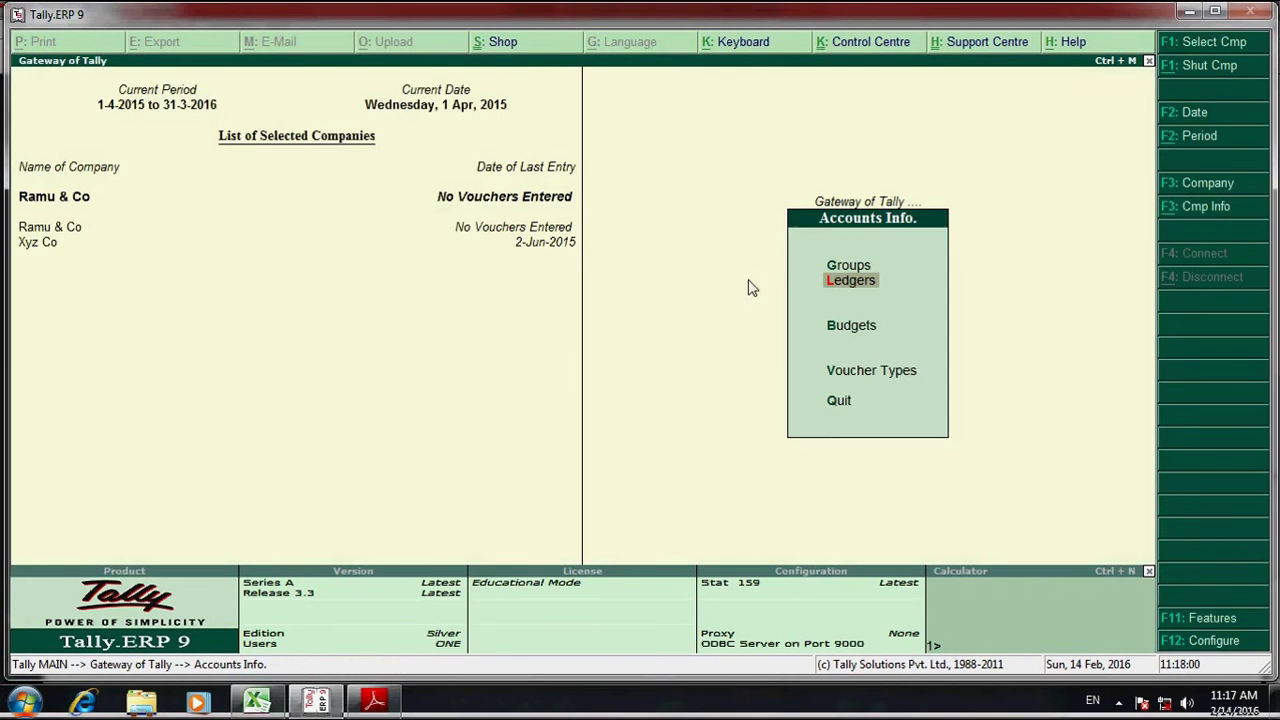
pyautogui.hotkey('alt', 'Tab')
pyautogui.scroll(3, 673, 390)
pyautogui.scroll(9, 673, 382)
pyautogui.hotkey('alt', 'Tab')
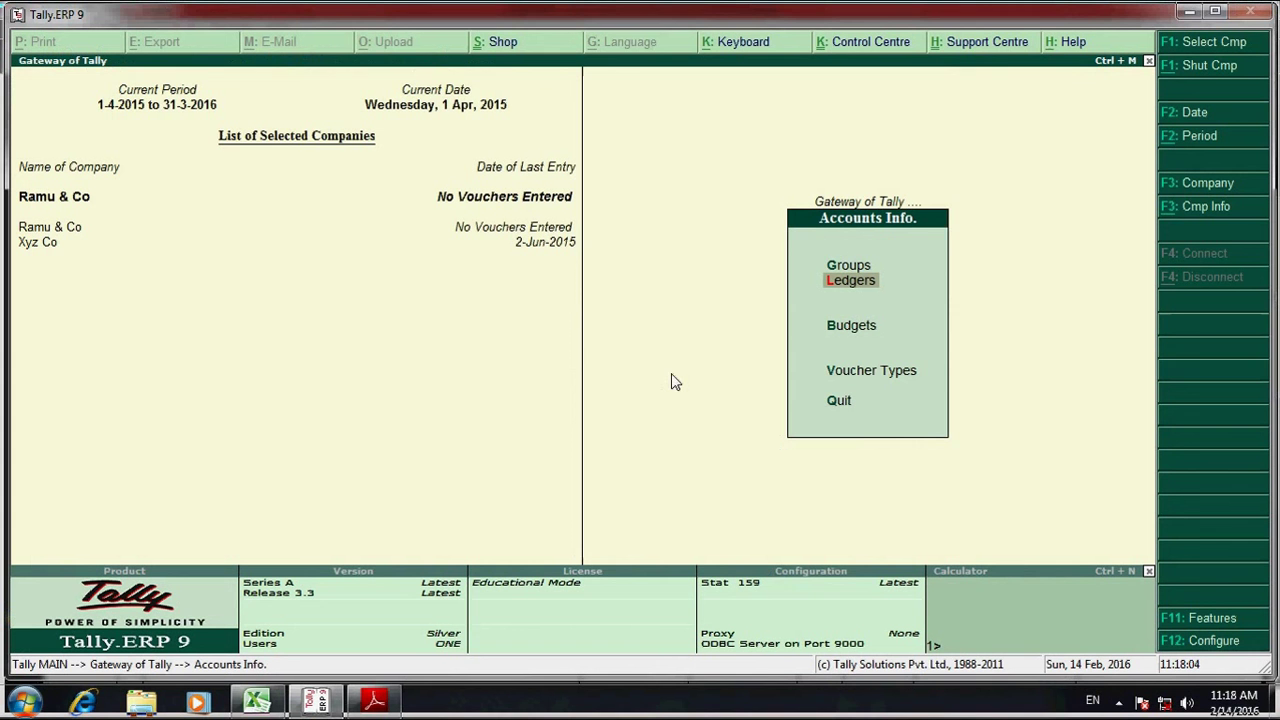
pyautogui.press('Escape')
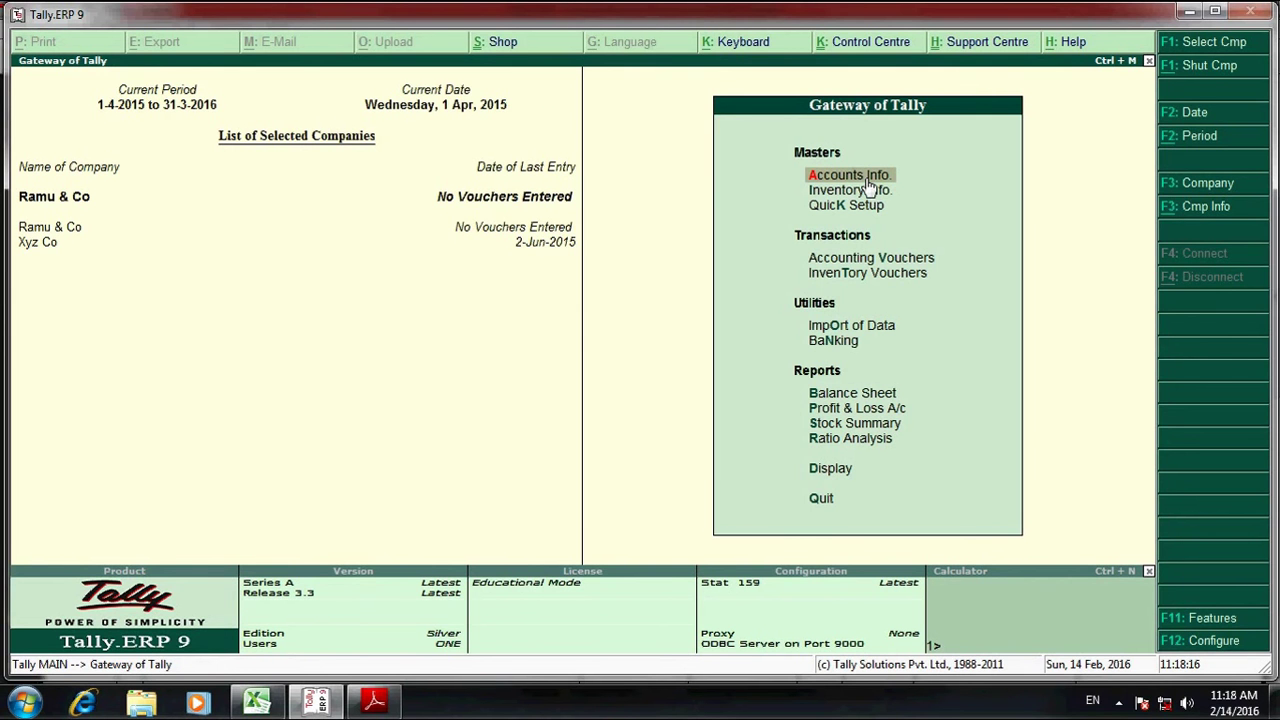
# - Open the Purchase Acct ledger for alteration from Accounts Info > Ledgers
pyautogui.press('Return')
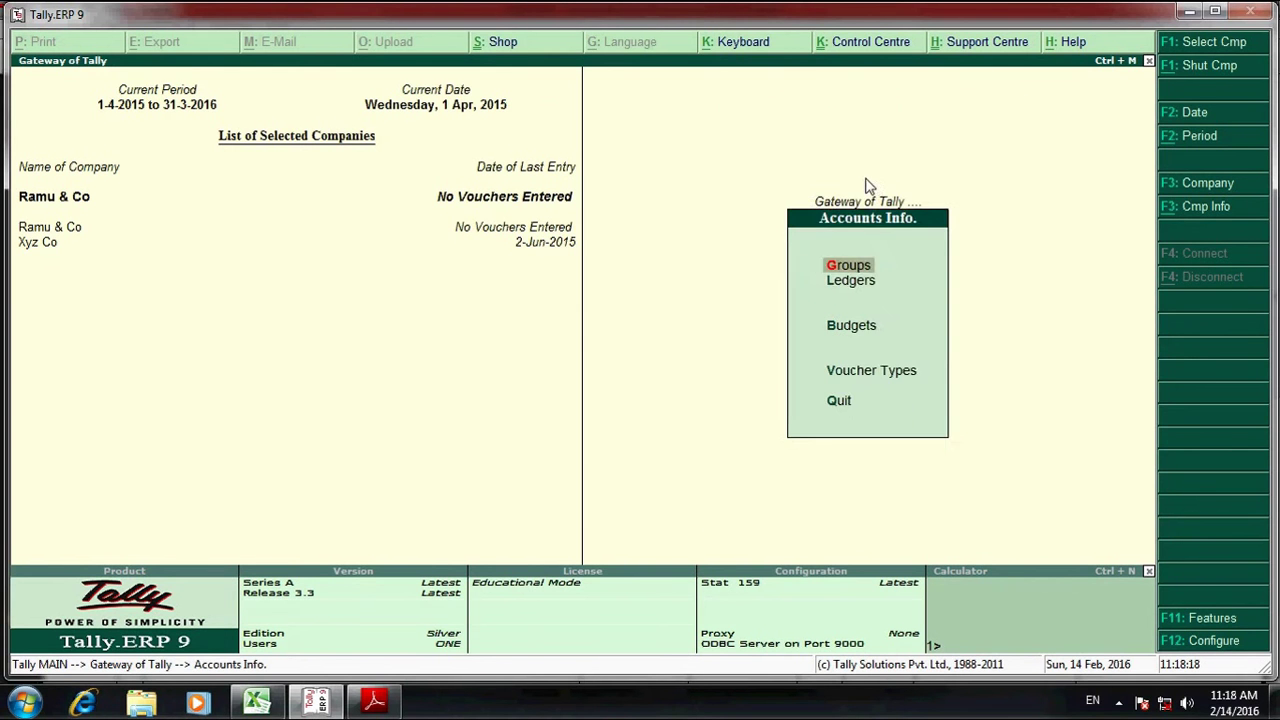
pyautogui.press('Down')
pyautogui.press('Return')
pyautogui.press('Down')
pyautogui.press('Down')
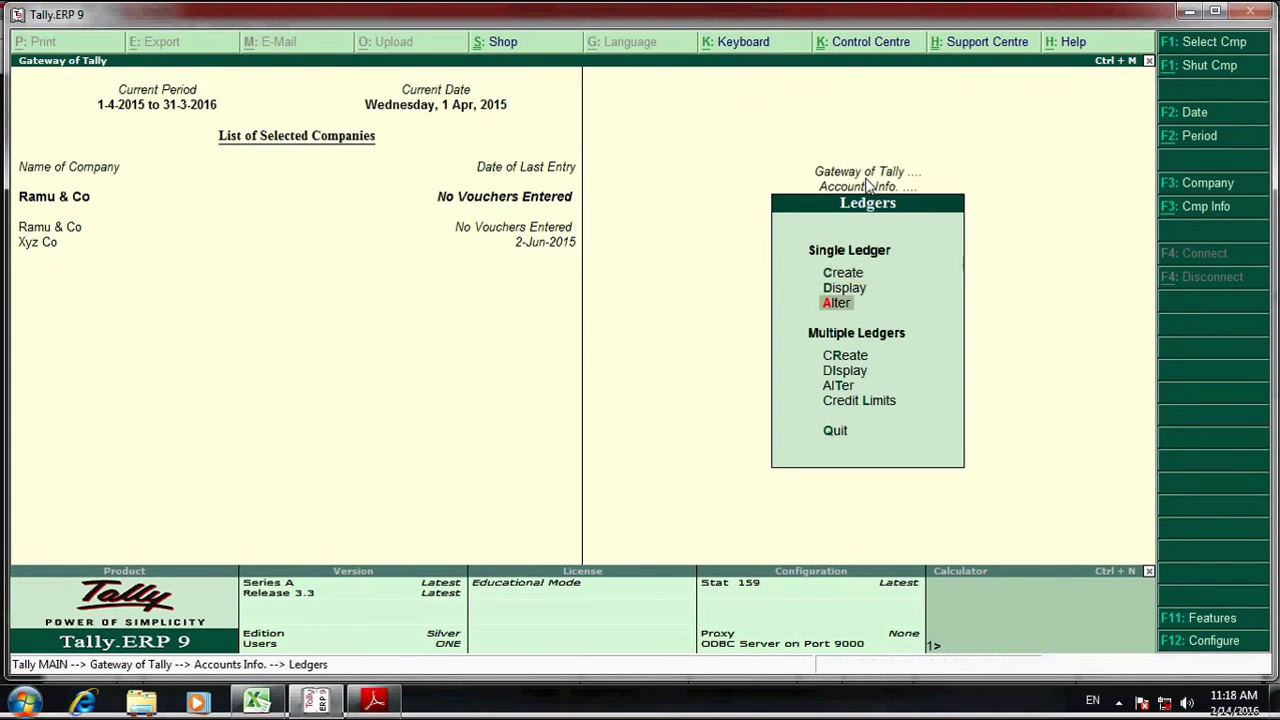
pyautogui.press('Return')
pyautogui.press('Down')
pyautogui.press('Down')
pyautogui.press('Down')
pyautogui.press('Down')
pyautogui.press('Return')
# - Set Purchase Acct's Used In VAT Returns to Yes with the Purchases @ 12.5% class, and save
pyautogui.press('Return')
pyautogui.press('Return')
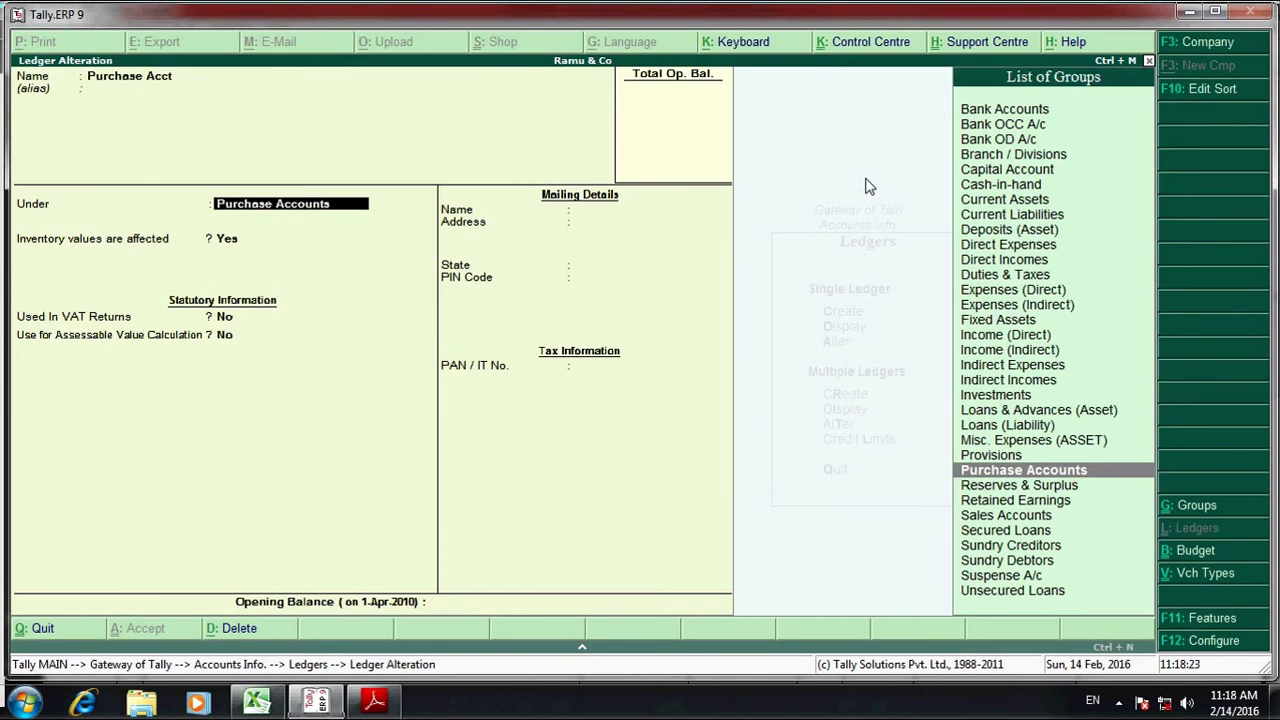
pyautogui.press('Return')
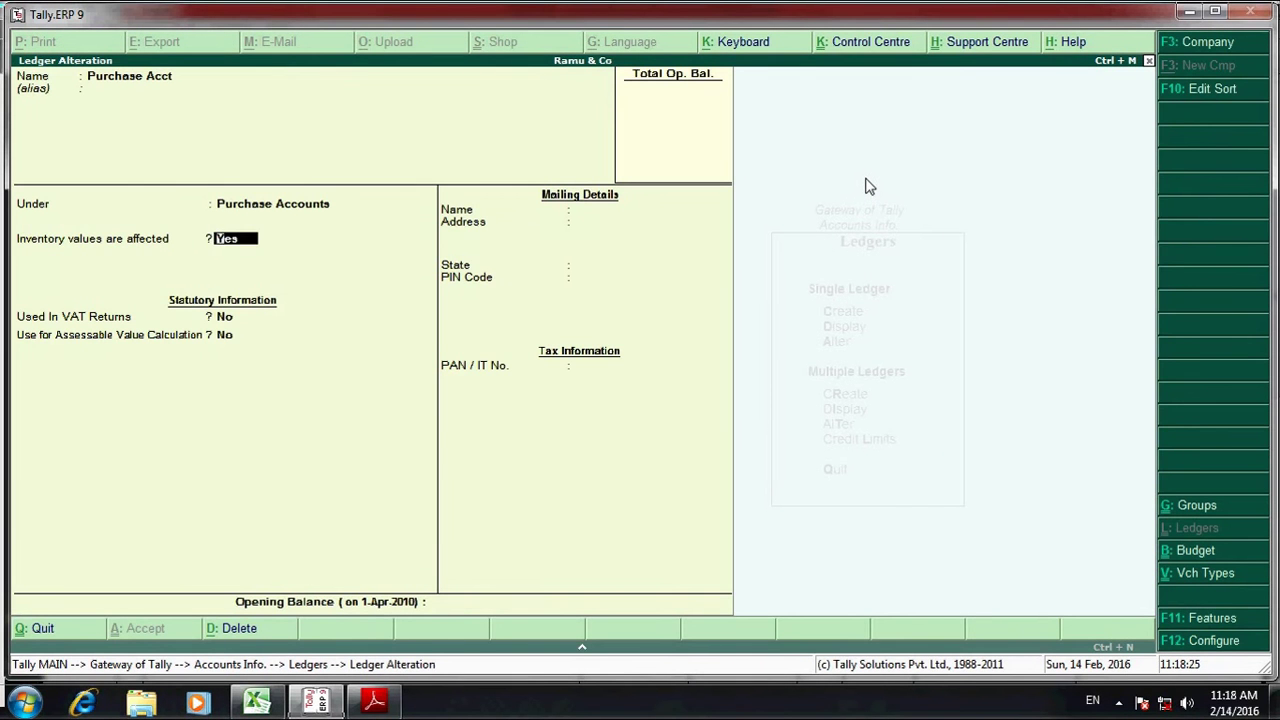
pyautogui.press('Return')
pyautogui.write('y')
pyautogui.press('Return')
pyautogui.press('Down')
pyautogui.press('Down')
pyautogui.press('Down')
pyautogui.press('Down')
pyautogui.press('Down')
pyautogui.press('Down')
pyautogui.press('Down')
pyautogui.press('Down')
pyautogui.press('Down')
pyautogui.press('Down')
pyautogui.press('Down')
pyautogui.press('Down')
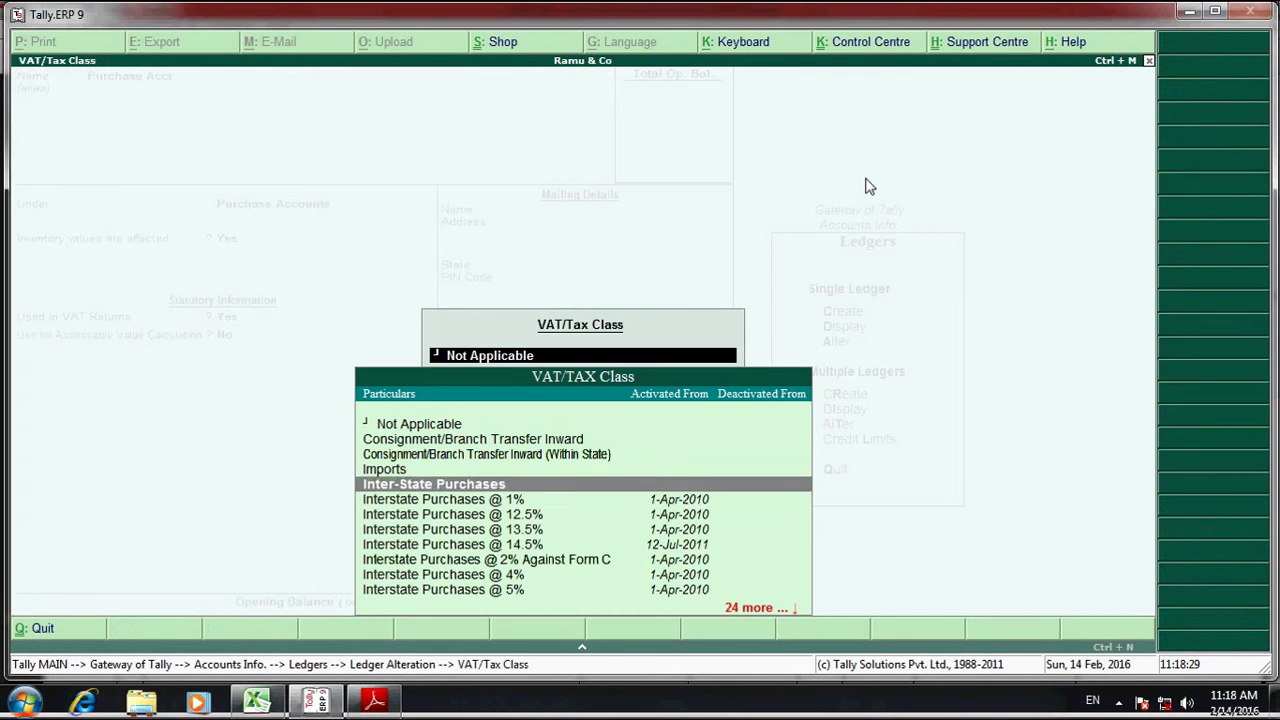
pyautogui.press('Down')
pyautogui.press('Down')
pyautogui.press('Down')
pyautogui.press('Down')
pyautogui.press('Down')
pyautogui.press('Down')
pyautogui.press('Down')
pyautogui.press('Down')
pyautogui.press('Down')
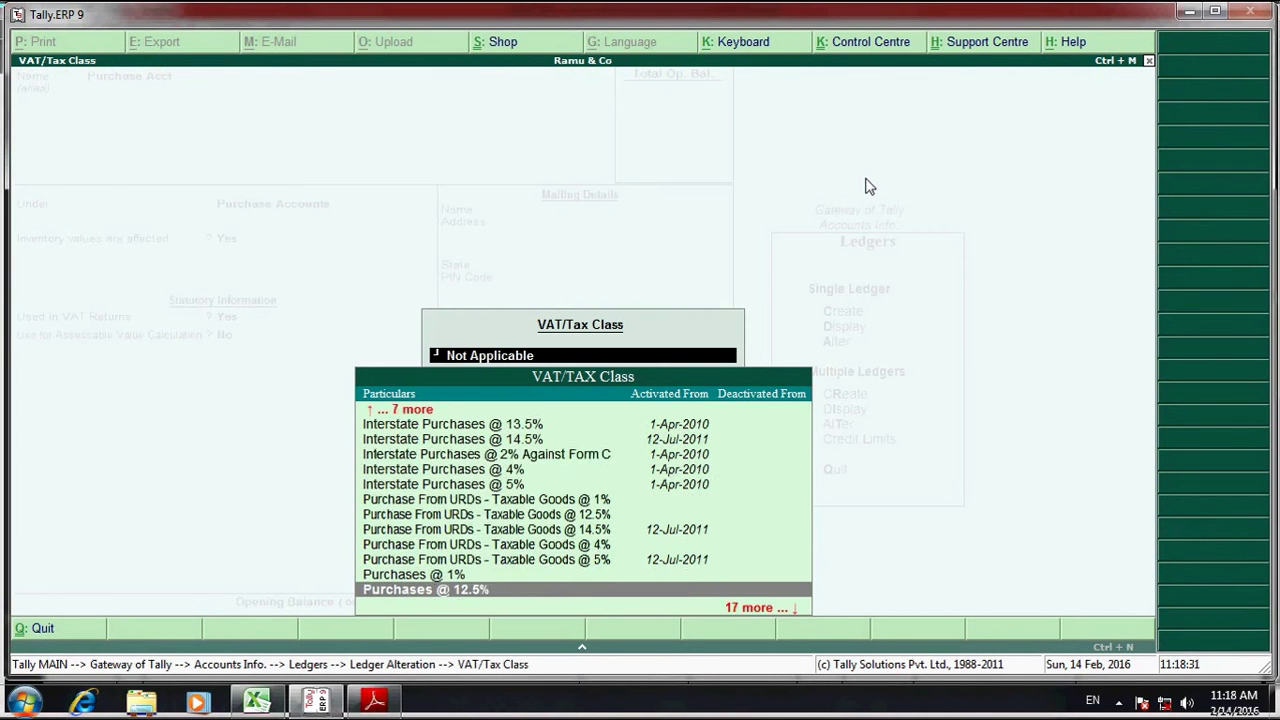
pyautogui.press('Up')
pyautogui.press('Up')
pyautogui.press('Up')
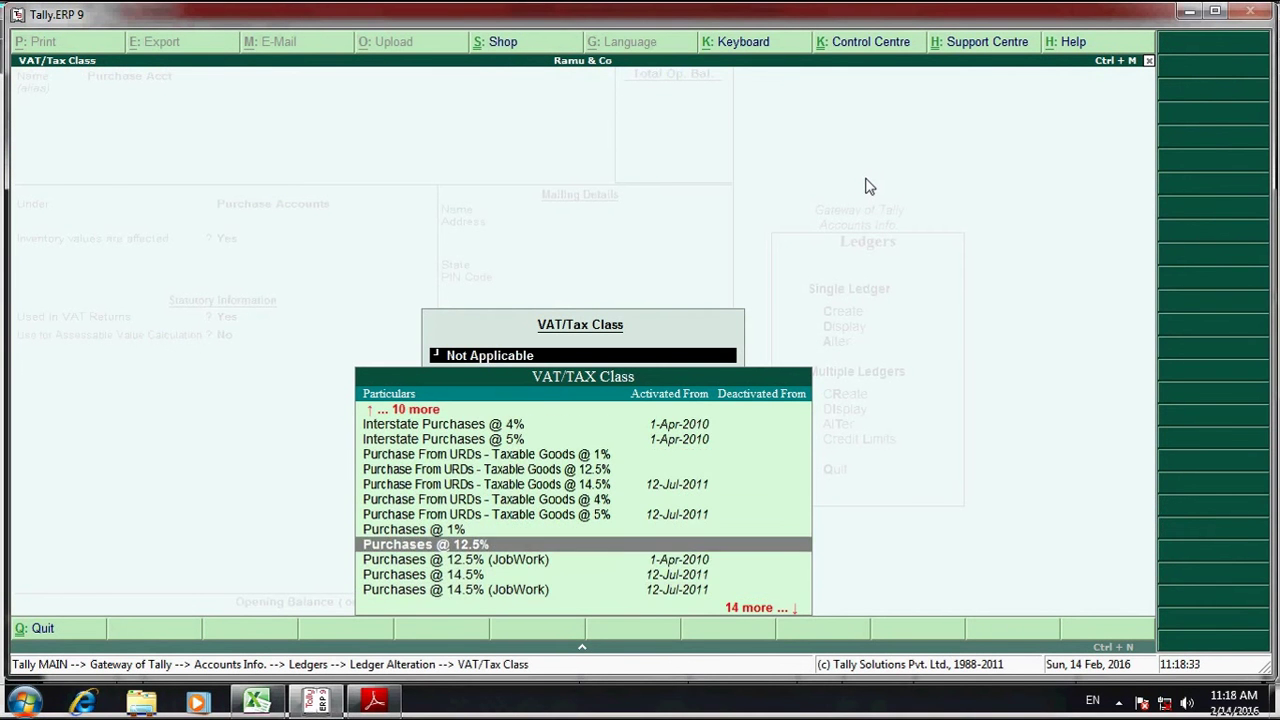
pyautogui.press('Escape')
pyautogui.press('Escape')
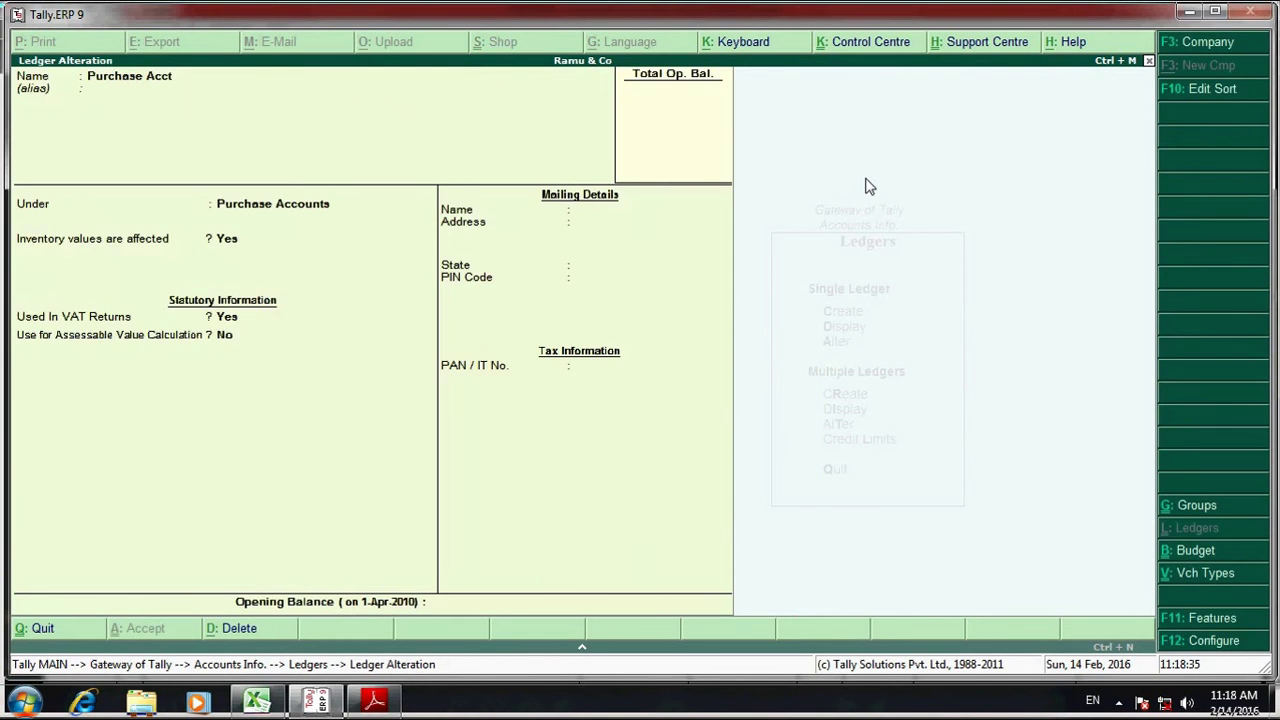
pyautogui.press('Escape')
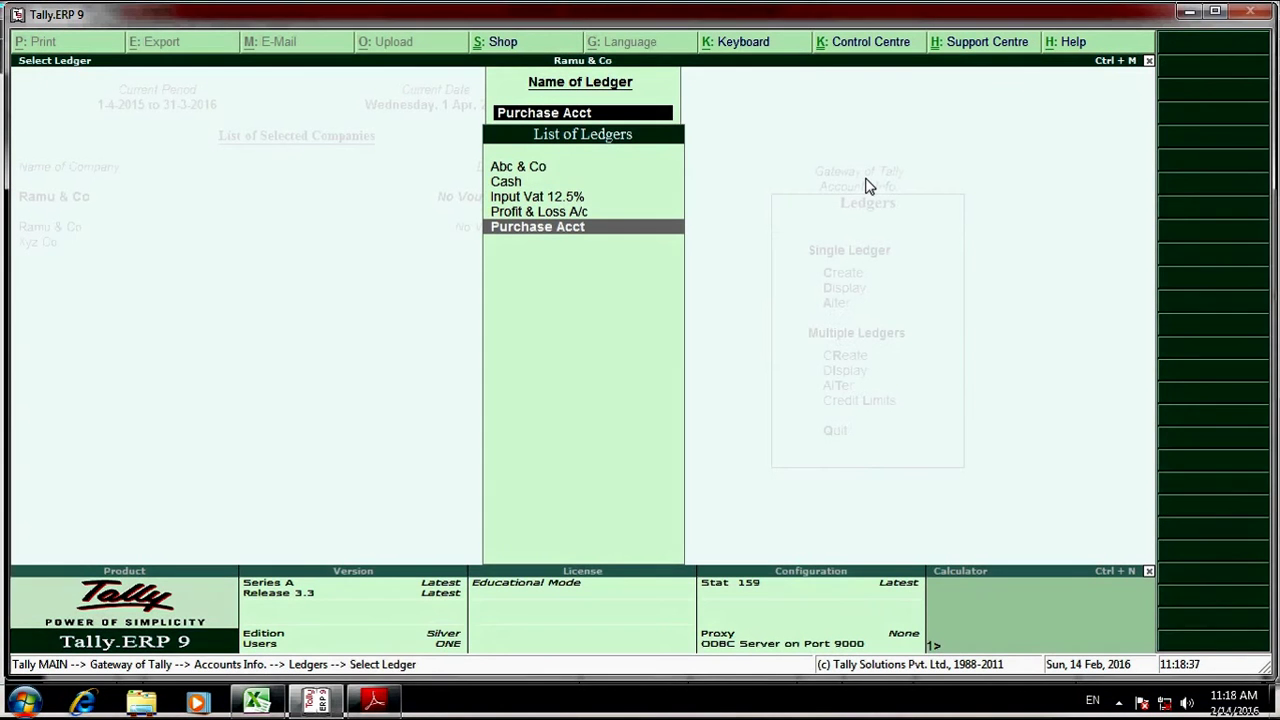
# - Give Input Vat 12.5% duty type VAT, subtype Input VAT, class Input VAT @ 12.5%, rounding Not Applicable
pyautogui.press('Up')
pyautogui.press('Up')
pyautogui.press('Return')
pyautogui.press('Return')
pyautogui.press('Return')
pyautogui.press('Return')
pyautogui.press('Down')
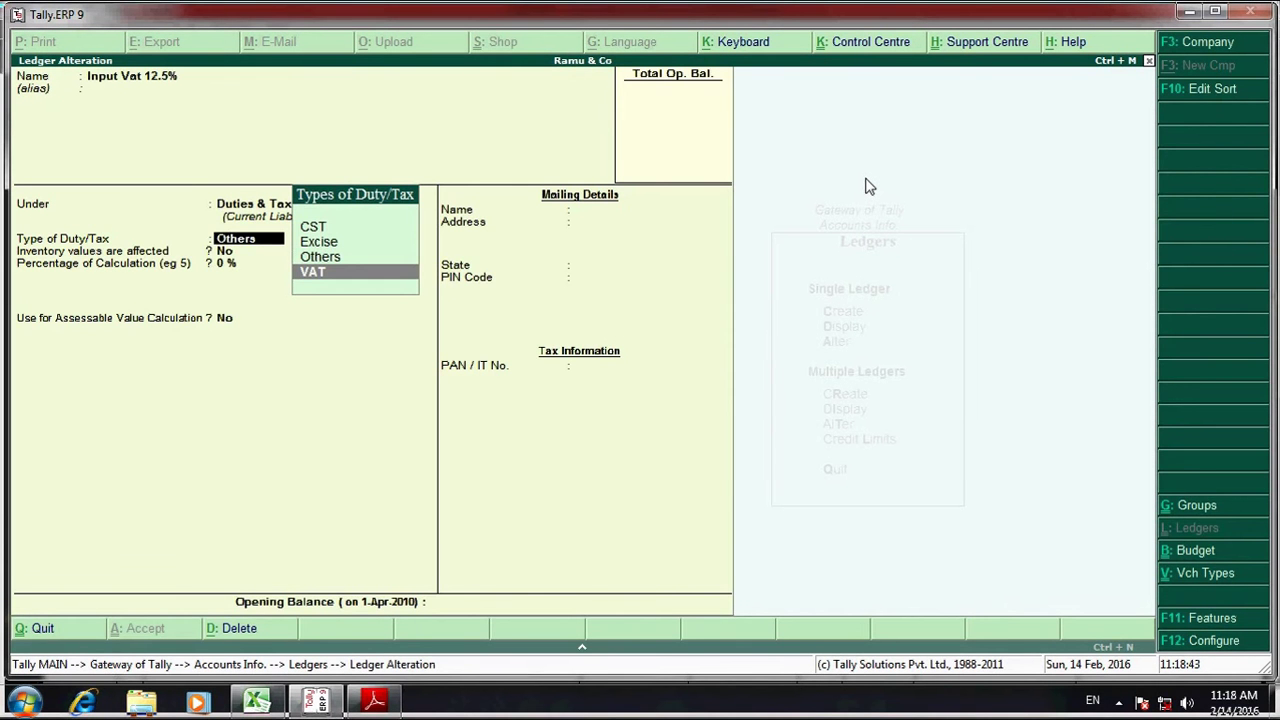
pyautogui.press('Return')
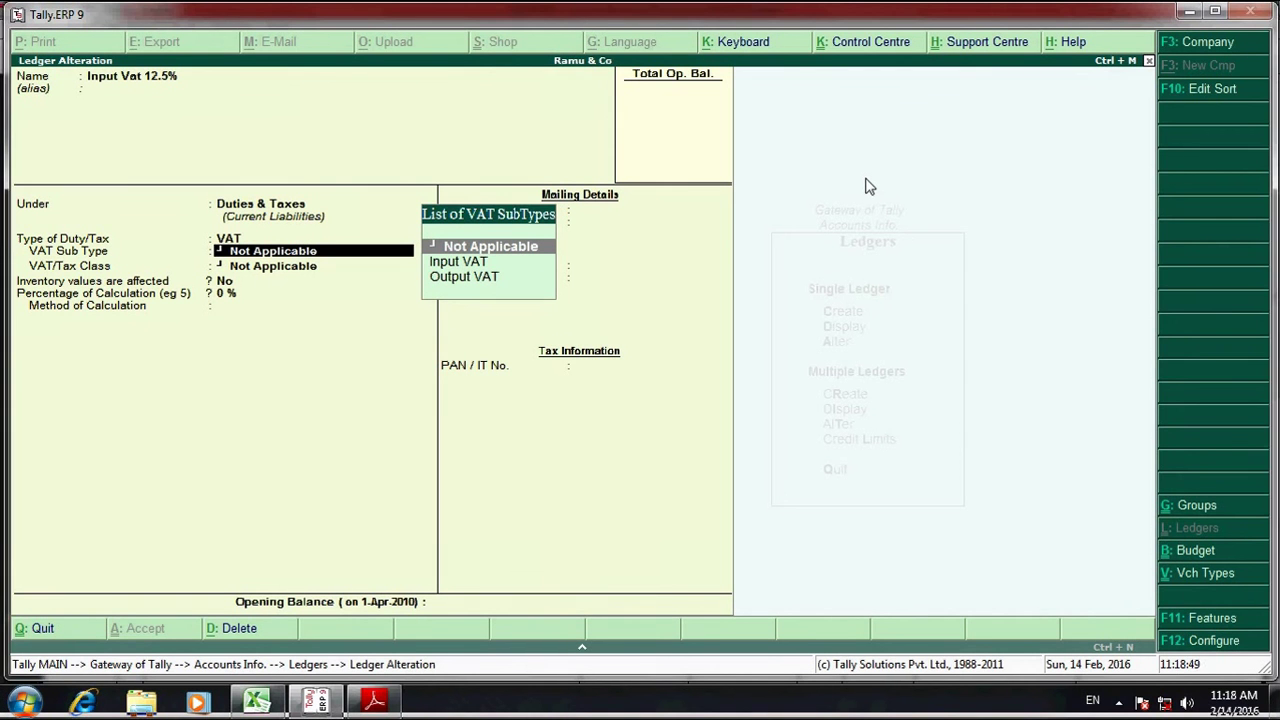
pyautogui.press('Down')
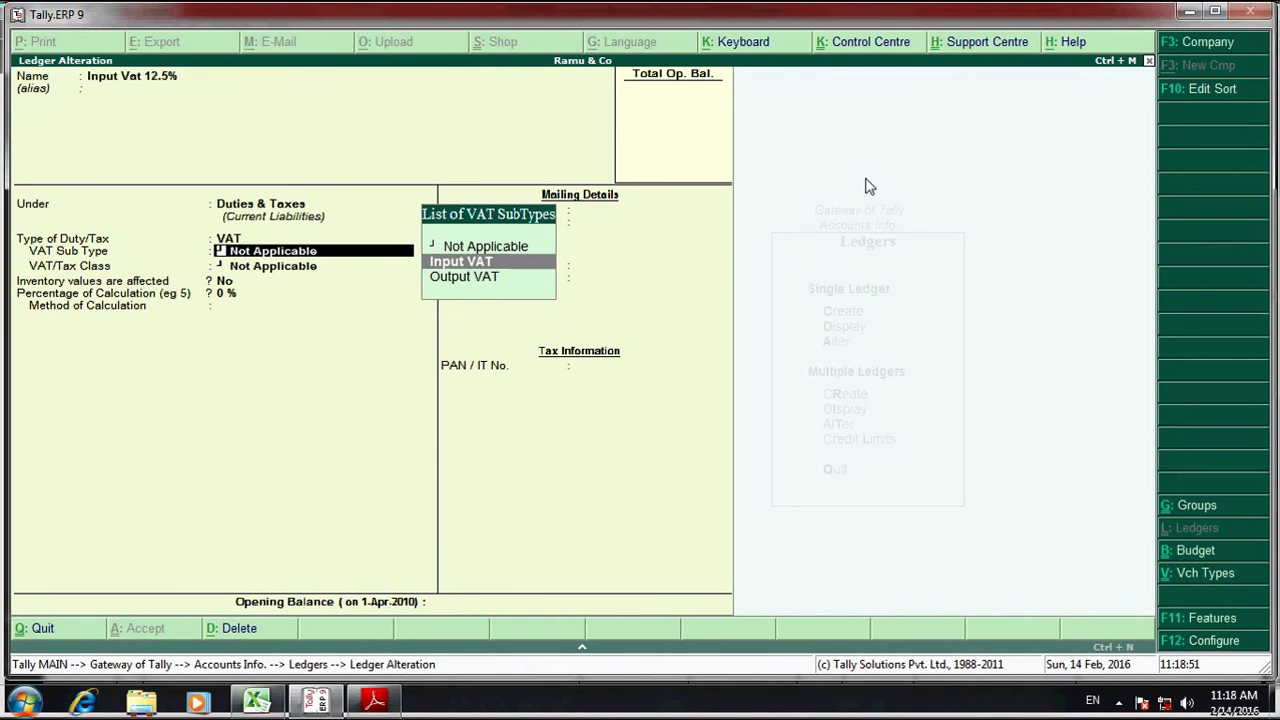
pyautogui.press('Return')
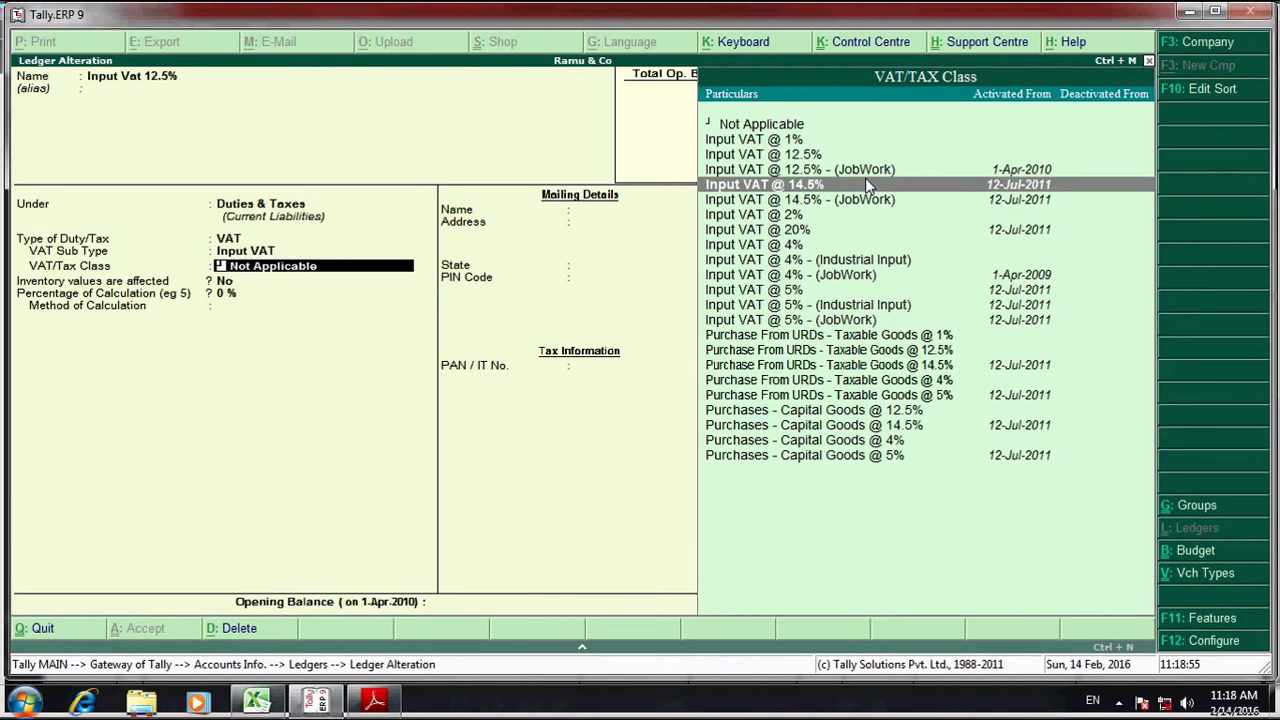
pyautogui.press('Up')
pyautogui.press('Up')
pyautogui.press('Return')
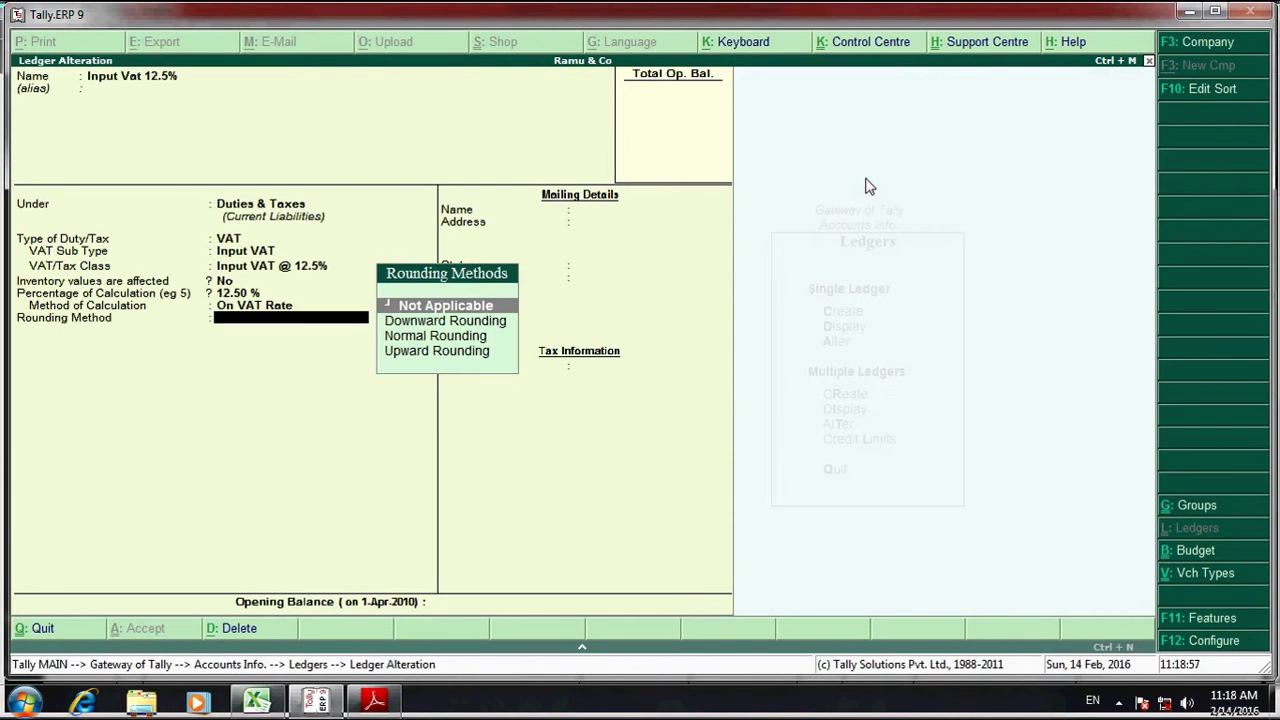
pyautogui.press('Return')
pyautogui.press('Return')
pyautogui.press('Escape')
pyautogui.press('Escape')
pyautogui.press('Escape')
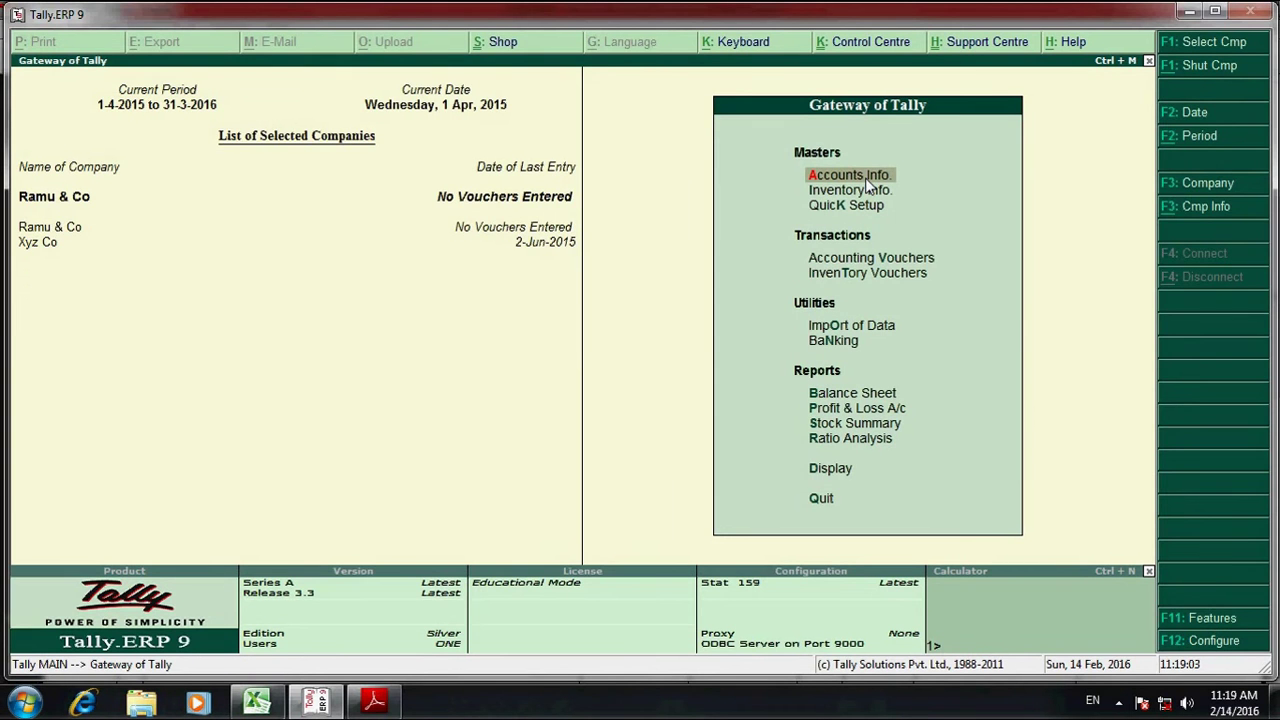
# - Go to Inventory Info's Units of Measure menu
pyautogui.hotkey('alt', 'Tab')
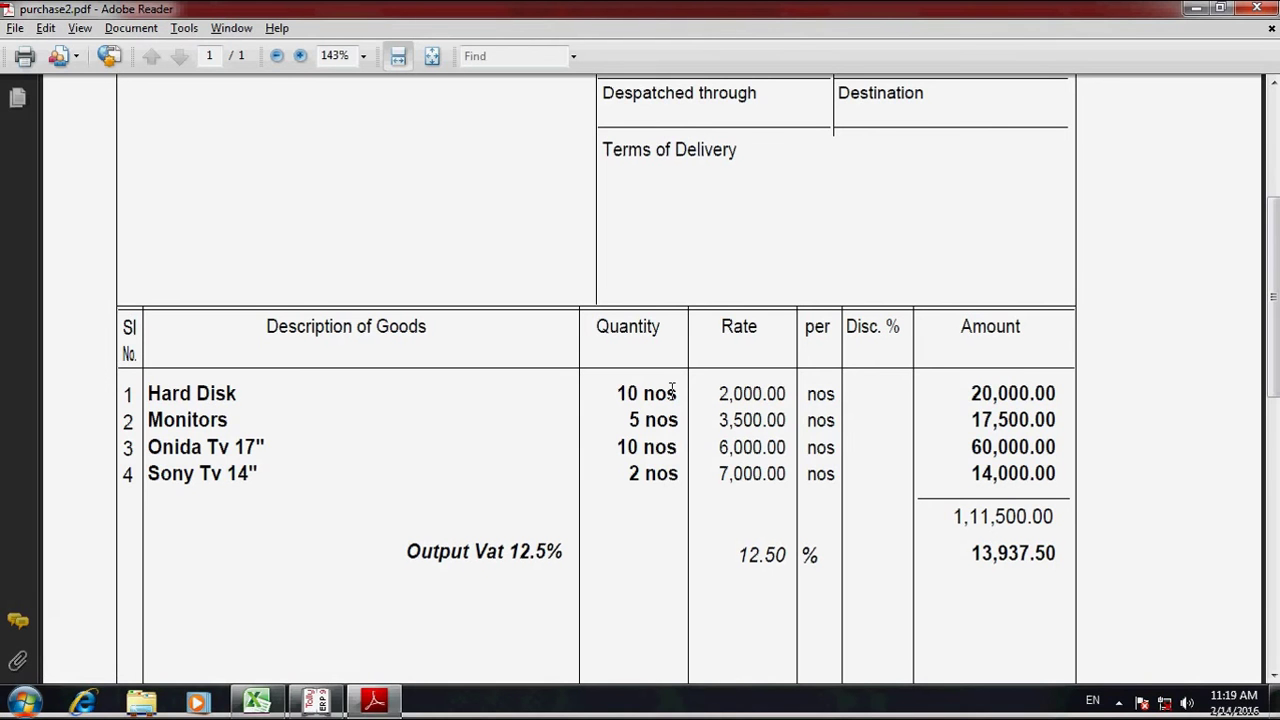
pyautogui.hotkey('alt', 'Tab')
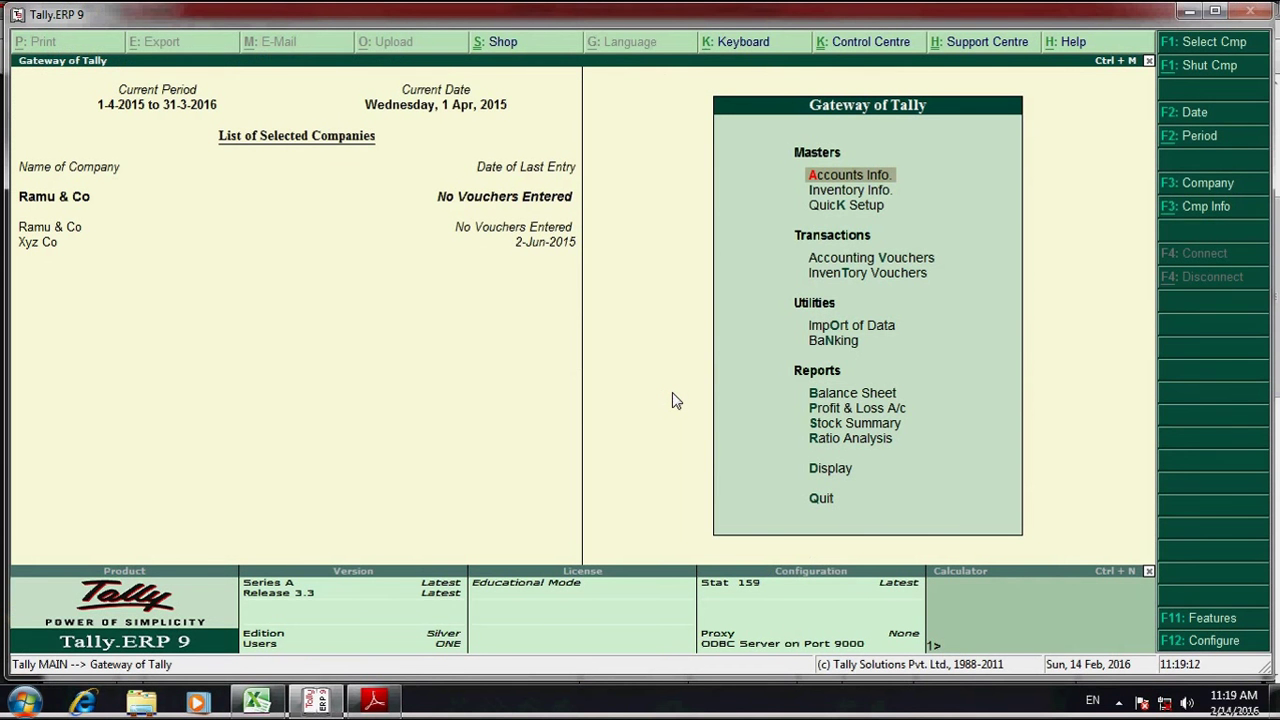
pyautogui.press('Down')
pyautogui.press('Return')
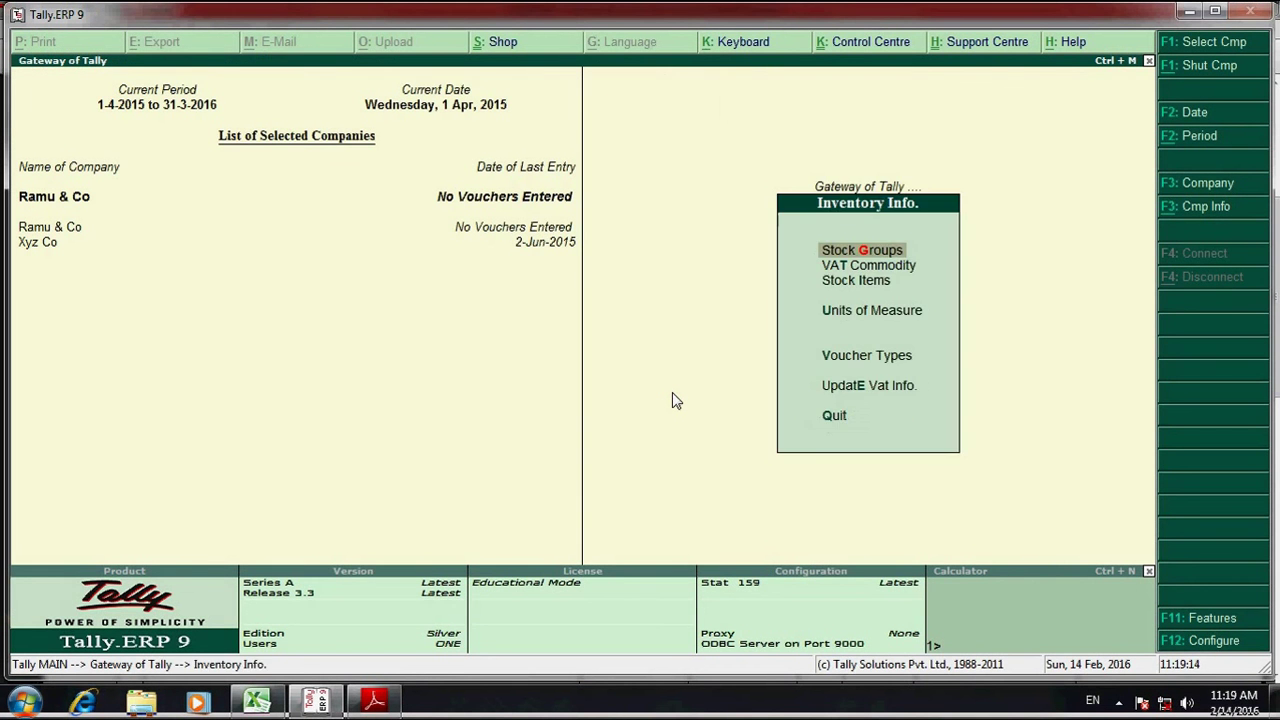
pyautogui.press('Down')
pyautogui.press('Down')
pyautogui.press('Down')
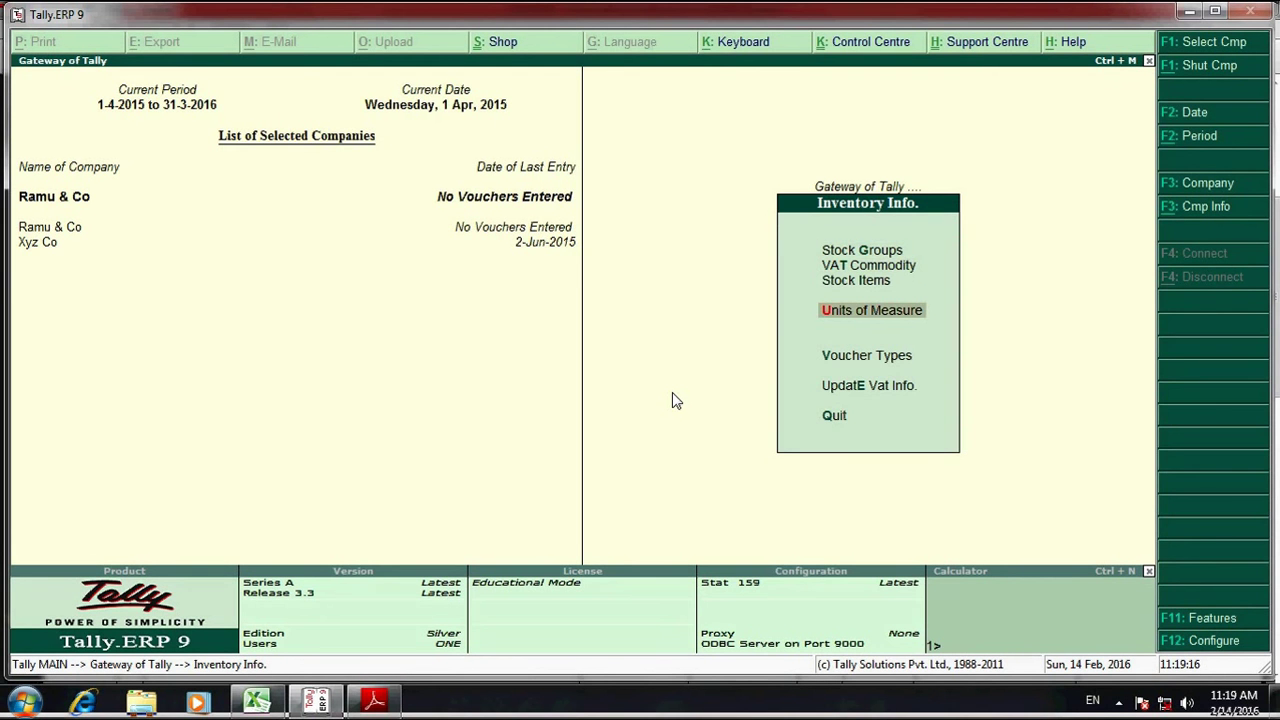
pyautogui.press('Return')
# - Create the simple unit 'nos' and return to Gateway of Tally
pyautogui.press('Return')
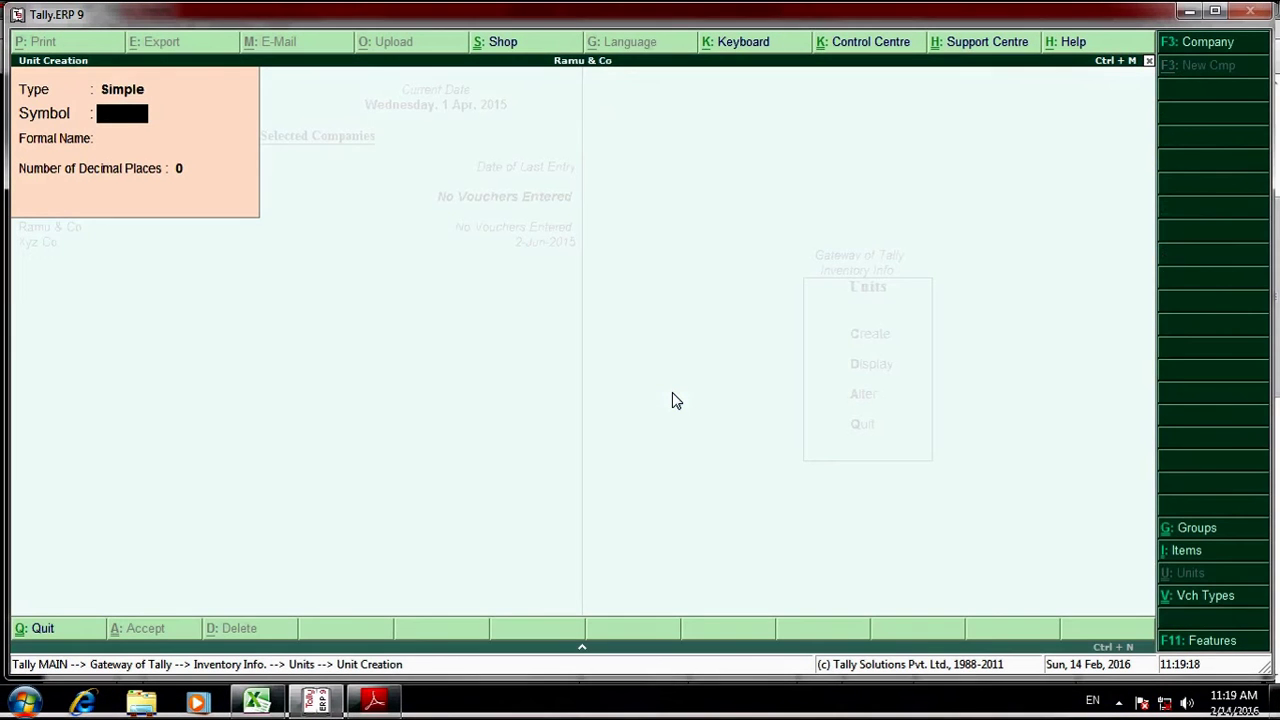
pyautogui.write('nos')
pyautogui.press('Return')
pyautogui.press('Return')
pyautogui.press('Return')
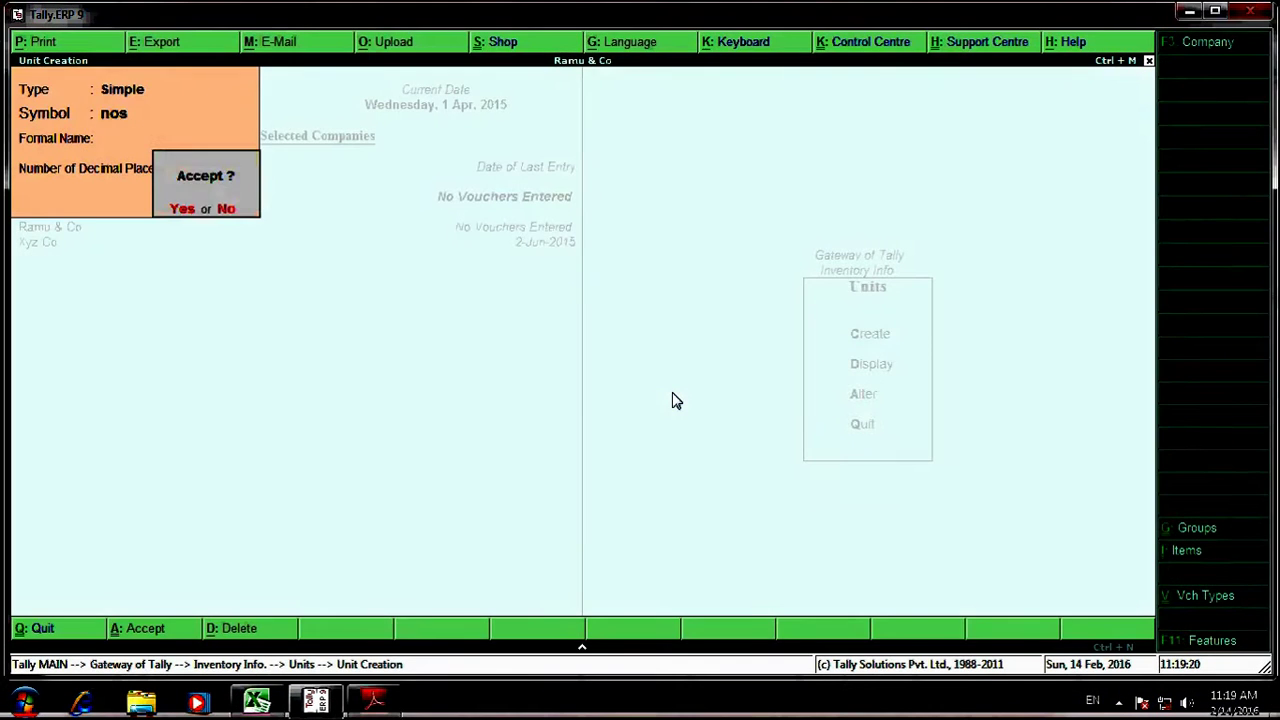
pyautogui.press('Return')
pyautogui.press('Escape')
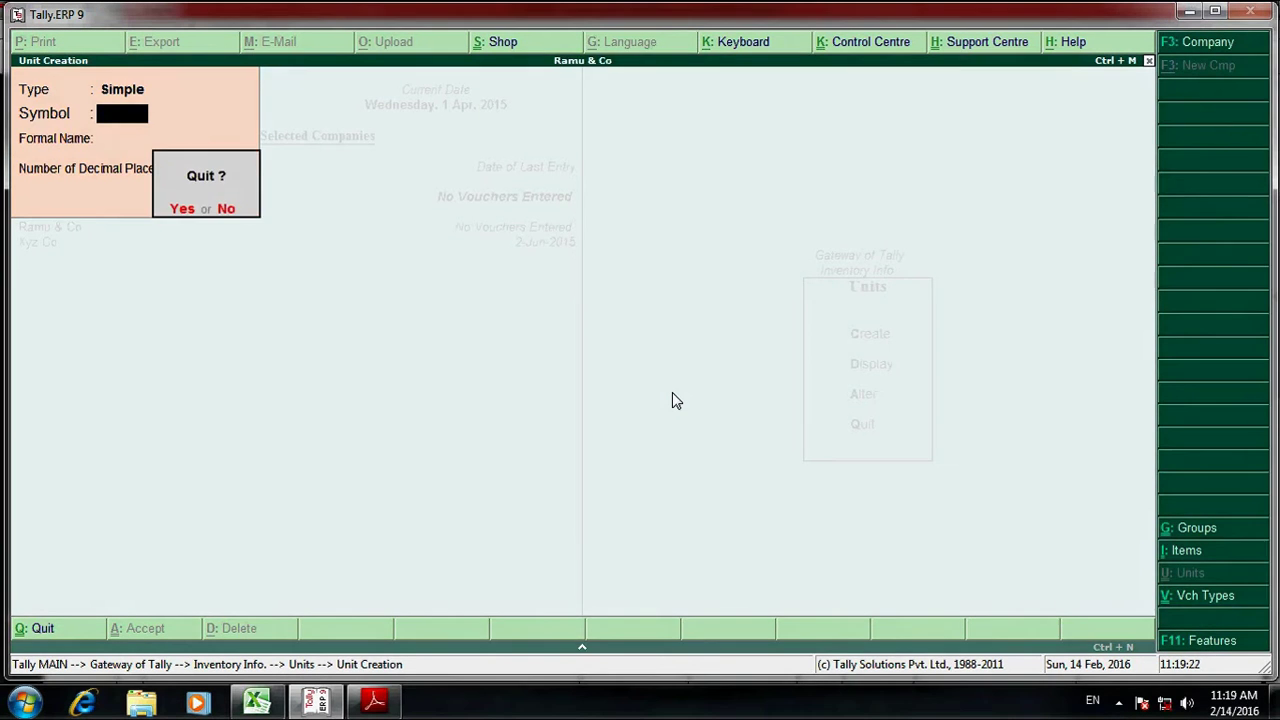
pyautogui.press('Return')
pyautogui.press('Escape')
pyautogui.press('Escape')
pyautogui.hotkey('alt', 'Tab')
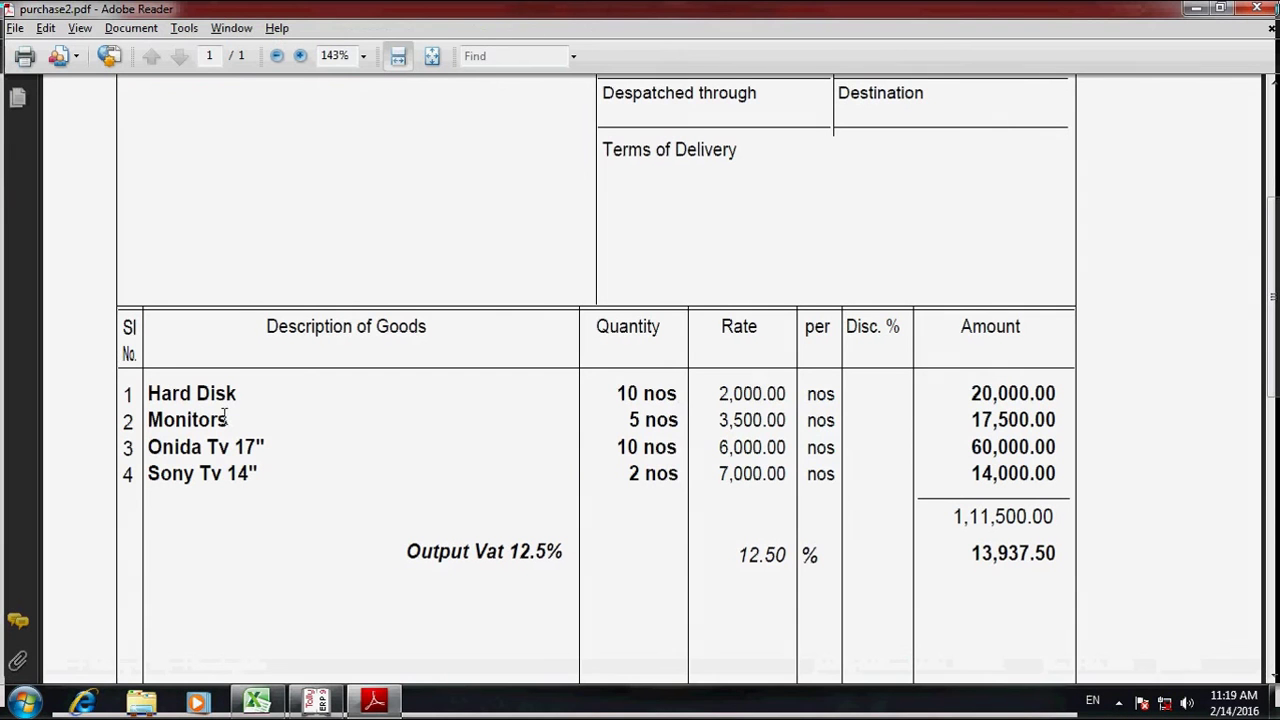
pyautogui.hotkey('alt', 'Tab')
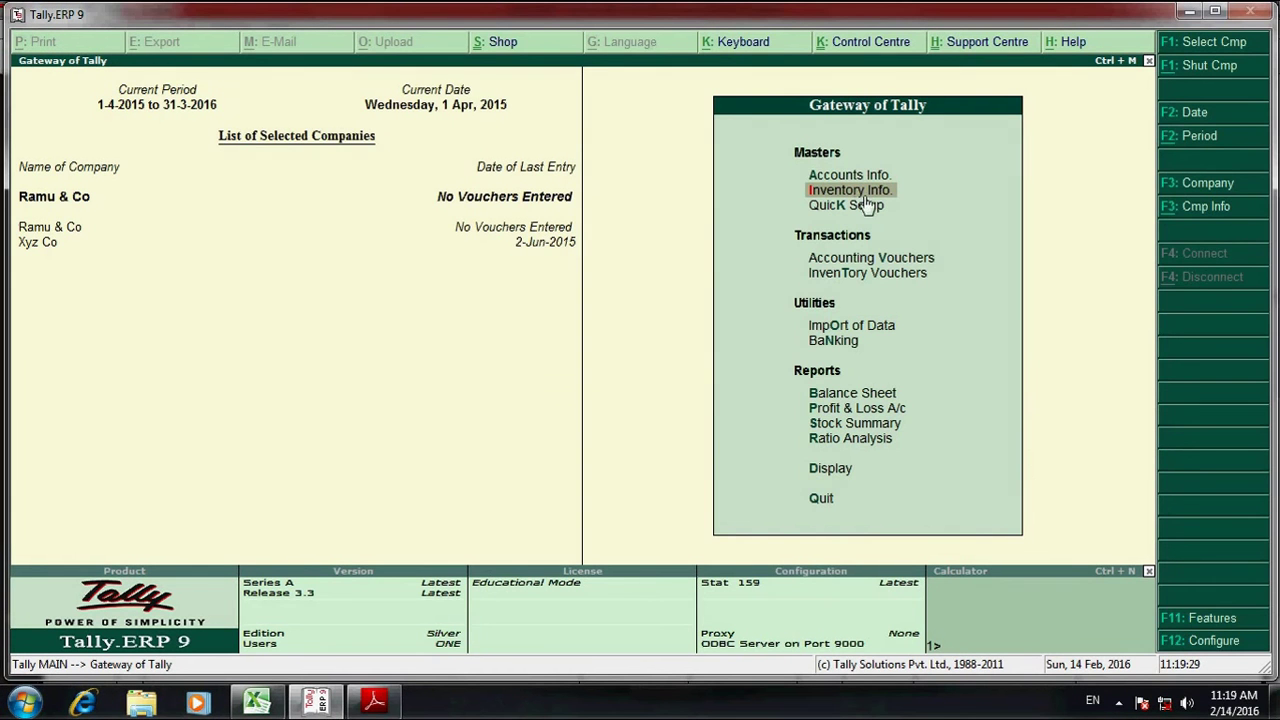
# - Start Multiple Stock Items creation under All Items from Inventory Info
pyautogui.press('Escape')
pyautogui.press('Escape')
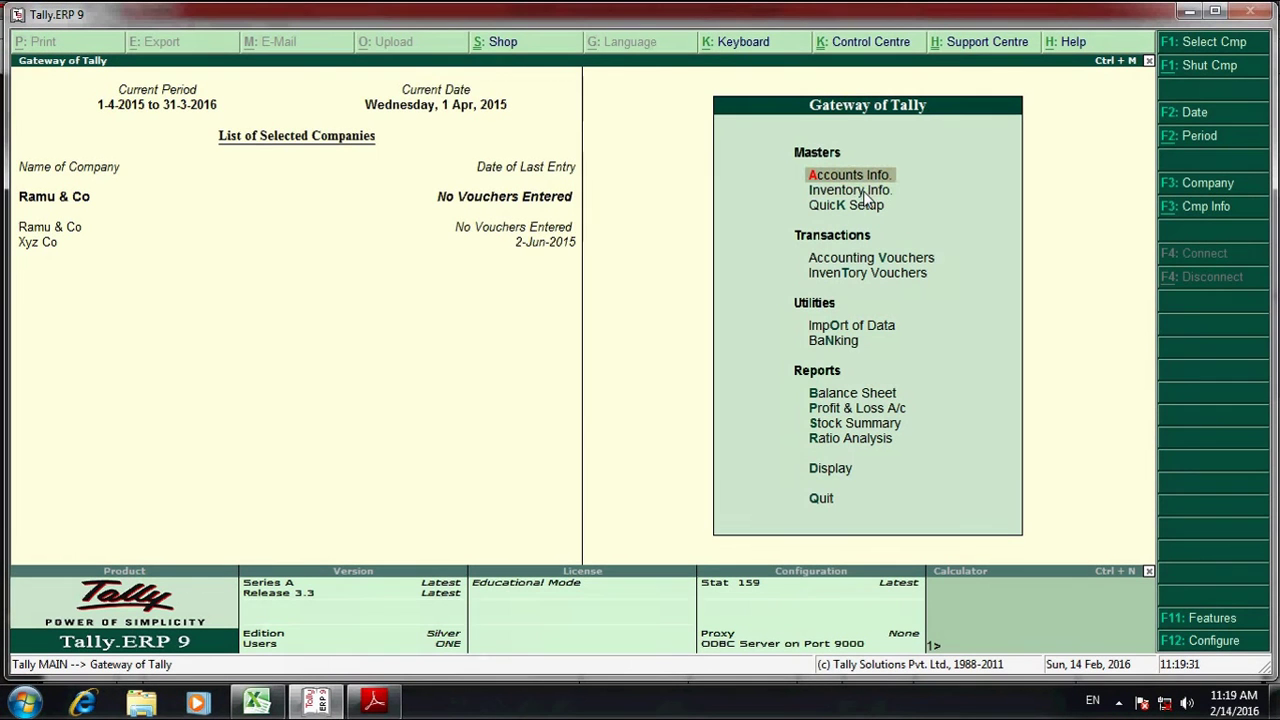
pyautogui.press('Down')
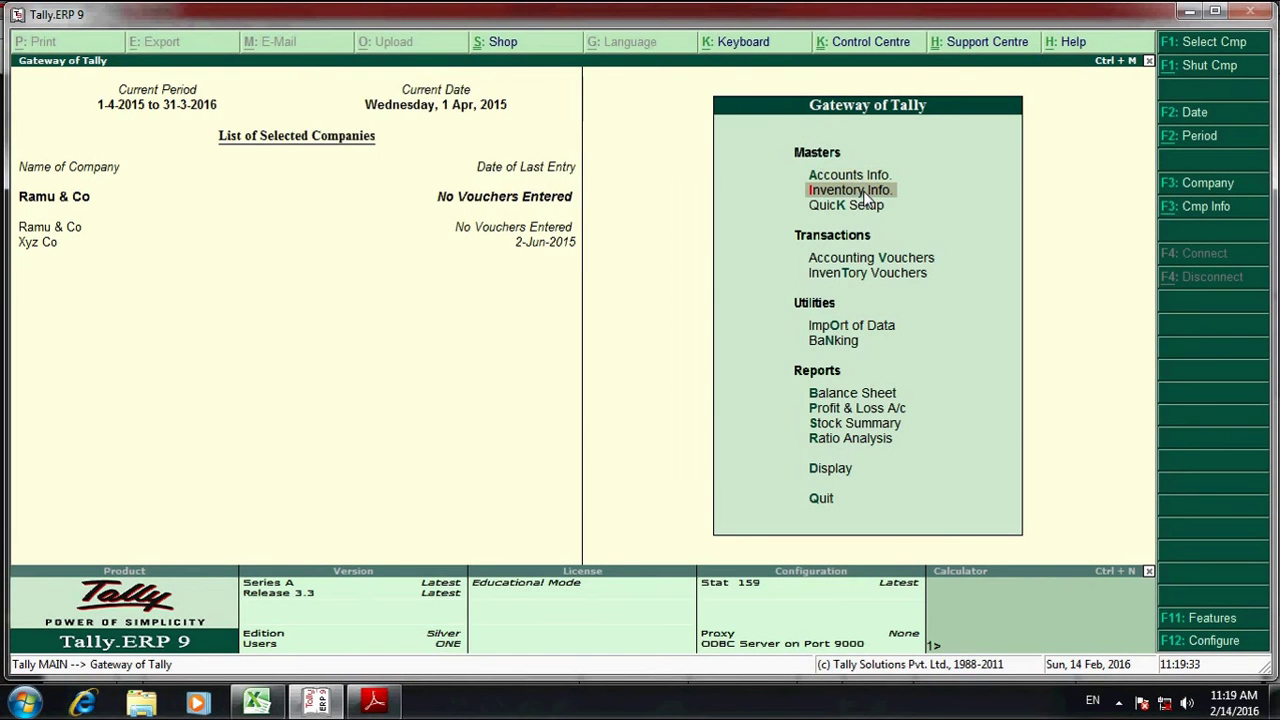
pyautogui.press('Return')
pyautogui.press('Down')
pyautogui.press('Down')
pyautogui.press('Return')
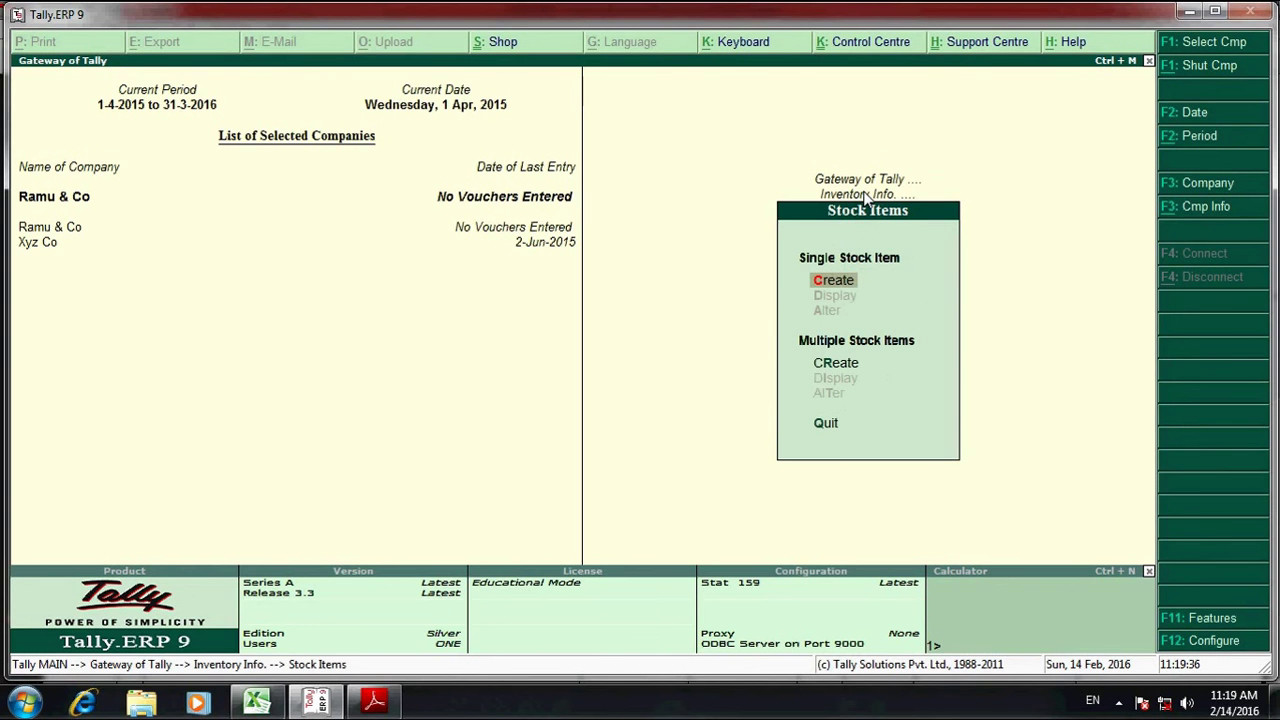
pyautogui.press('Up')
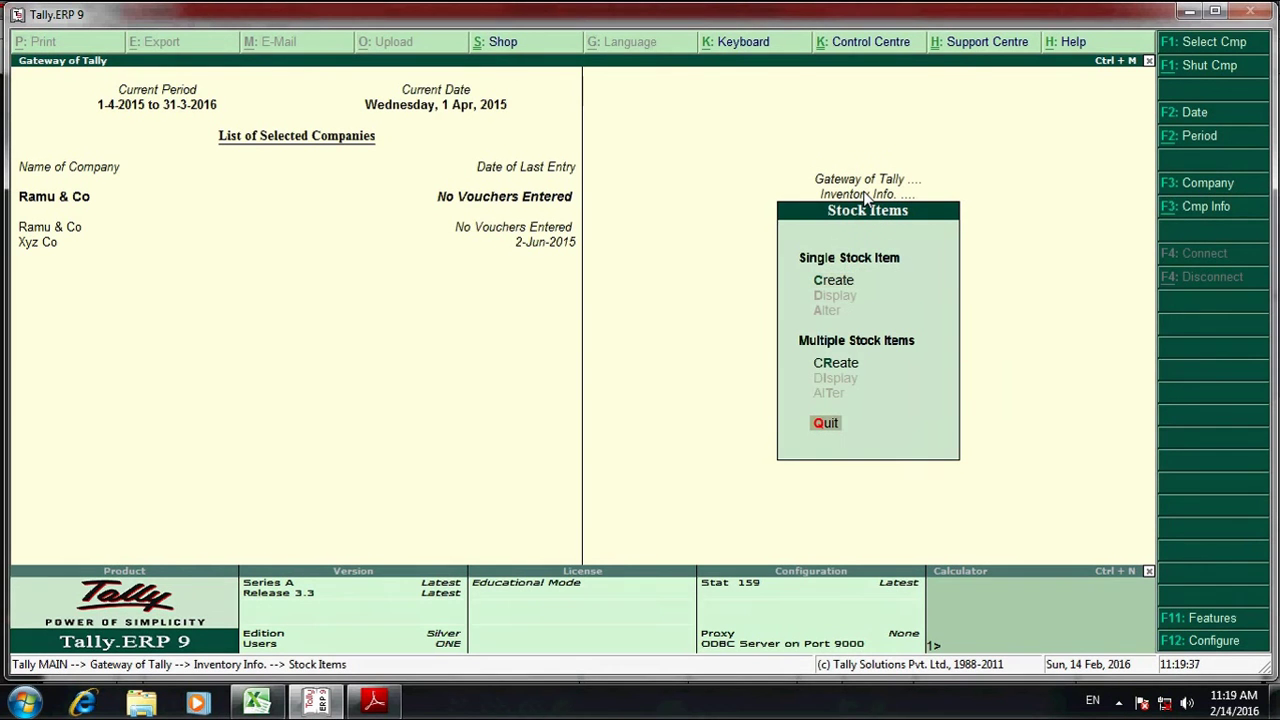
pyautogui.press('Up')
pyautogui.press('Return')
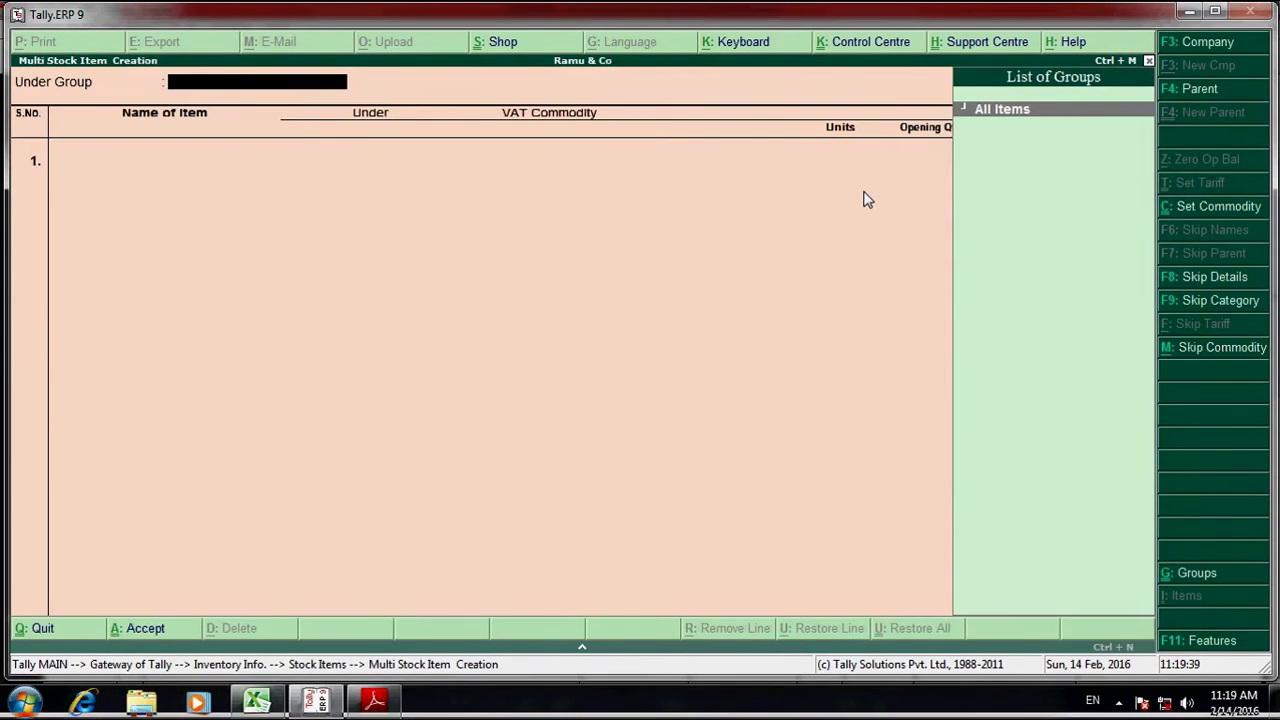
pyautogui.press('Return')
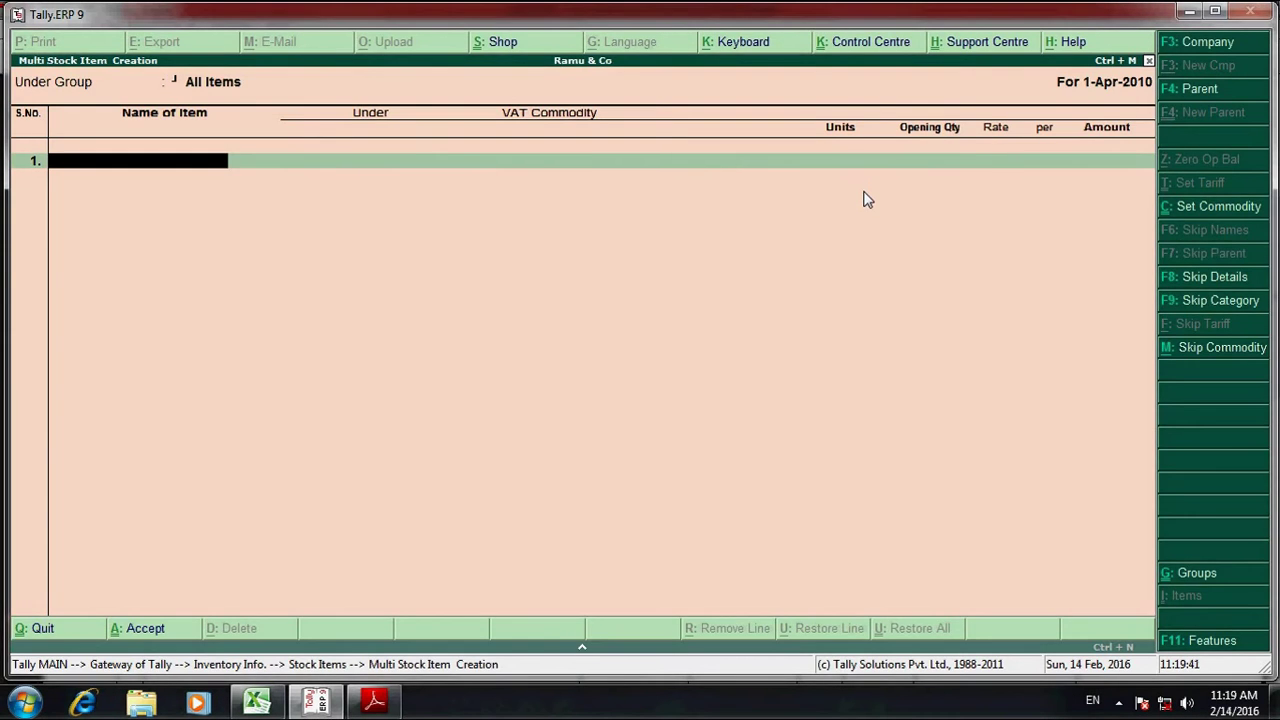
# - Add Hard Disk, copied from the invoice, under Primary with unit nos
pyautogui.hotkey('alt', 'Tab')
pyautogui.moveTo(149, 393); pyautogui.dragTo(253, 395)
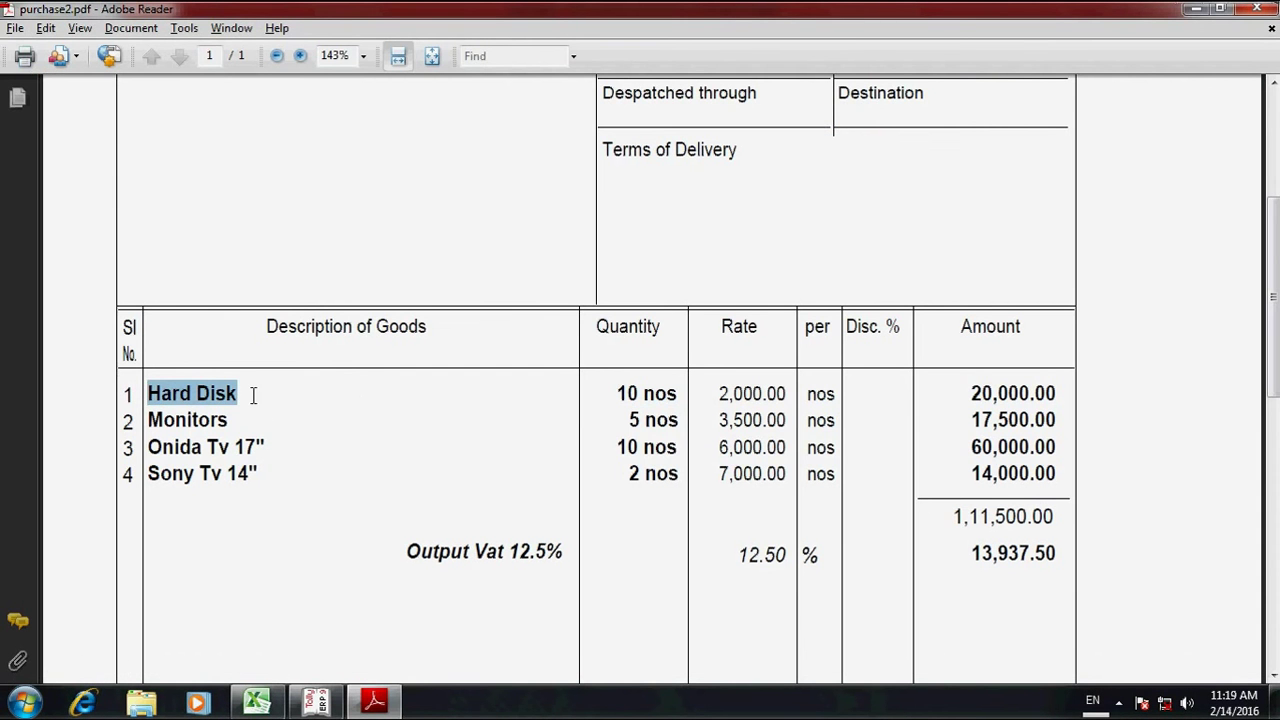
pyautogui.hotkey('alt', 'Tab')
pyautogui.hotkey('ctrl', 'alt', 'v')
pyautogui.press('Return')
pyautogui.press('Return')
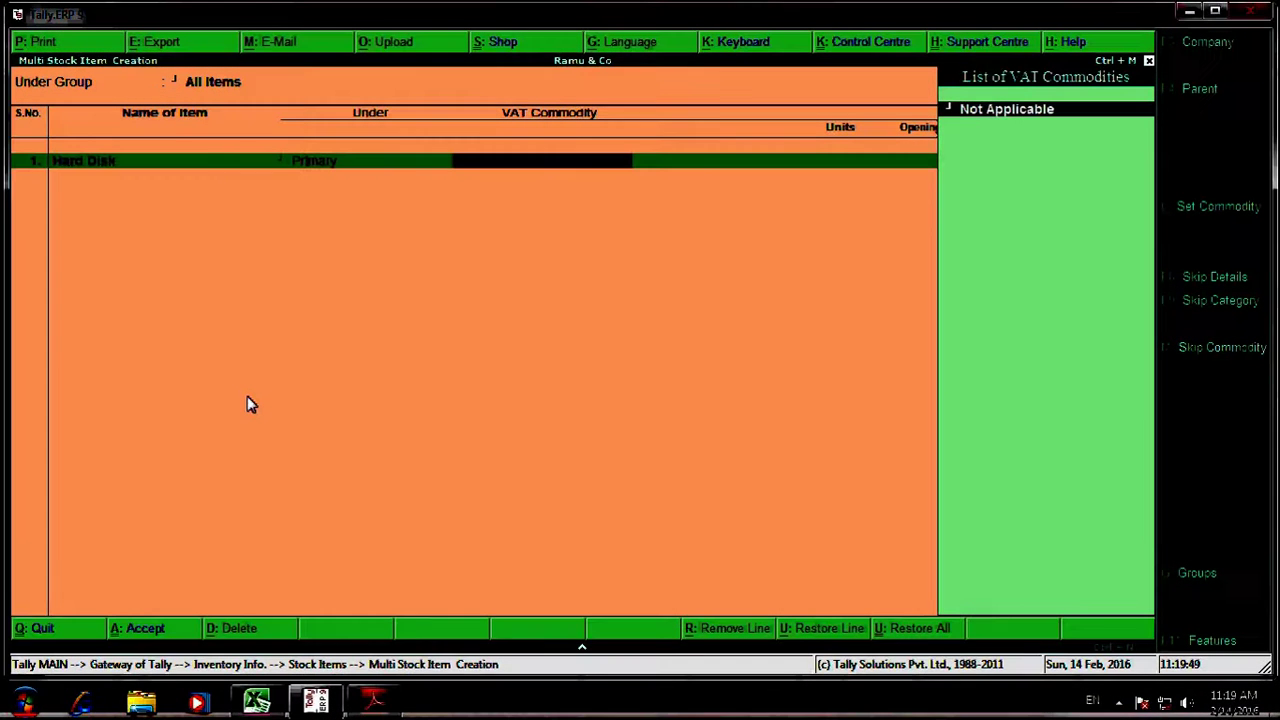
pyautogui.press('Return')
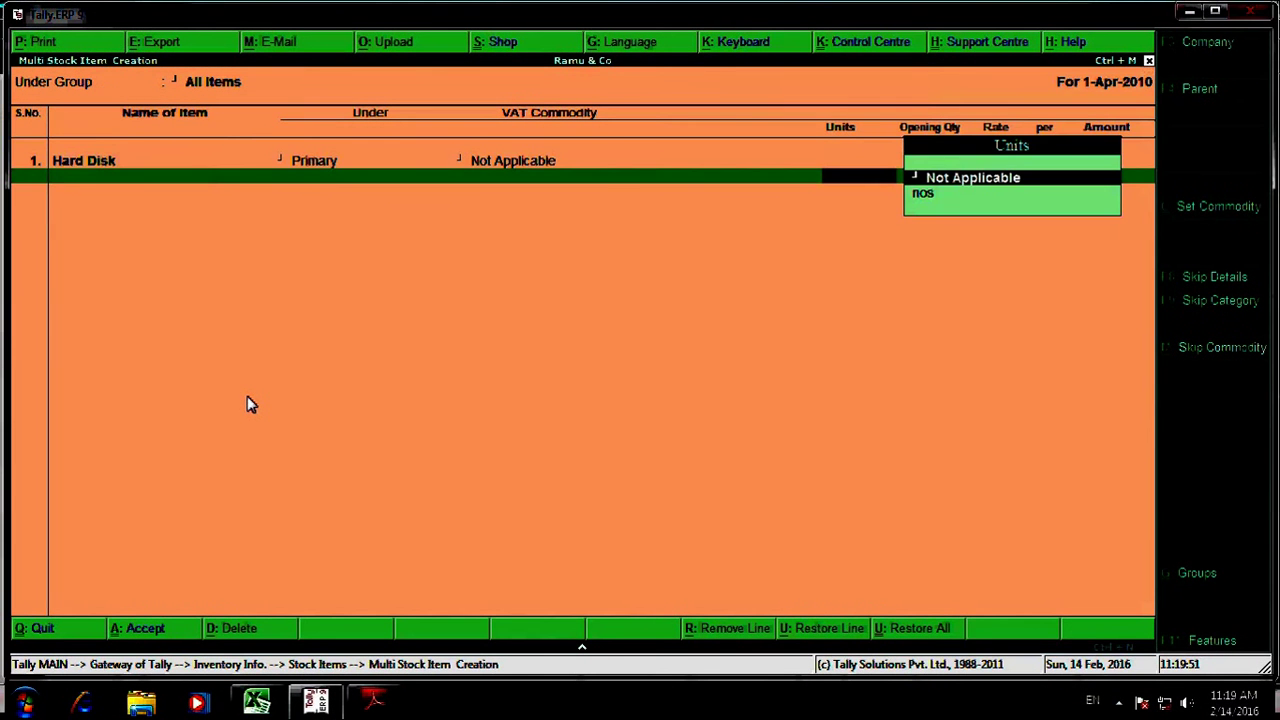
pyautogui.press('Down')
pyautogui.press('Return')
pyautogui.press('Return')
# - Add Monitors, copied from the invoice, under Primary with unit nos
pyautogui.hotkey('alt', 'Tab')
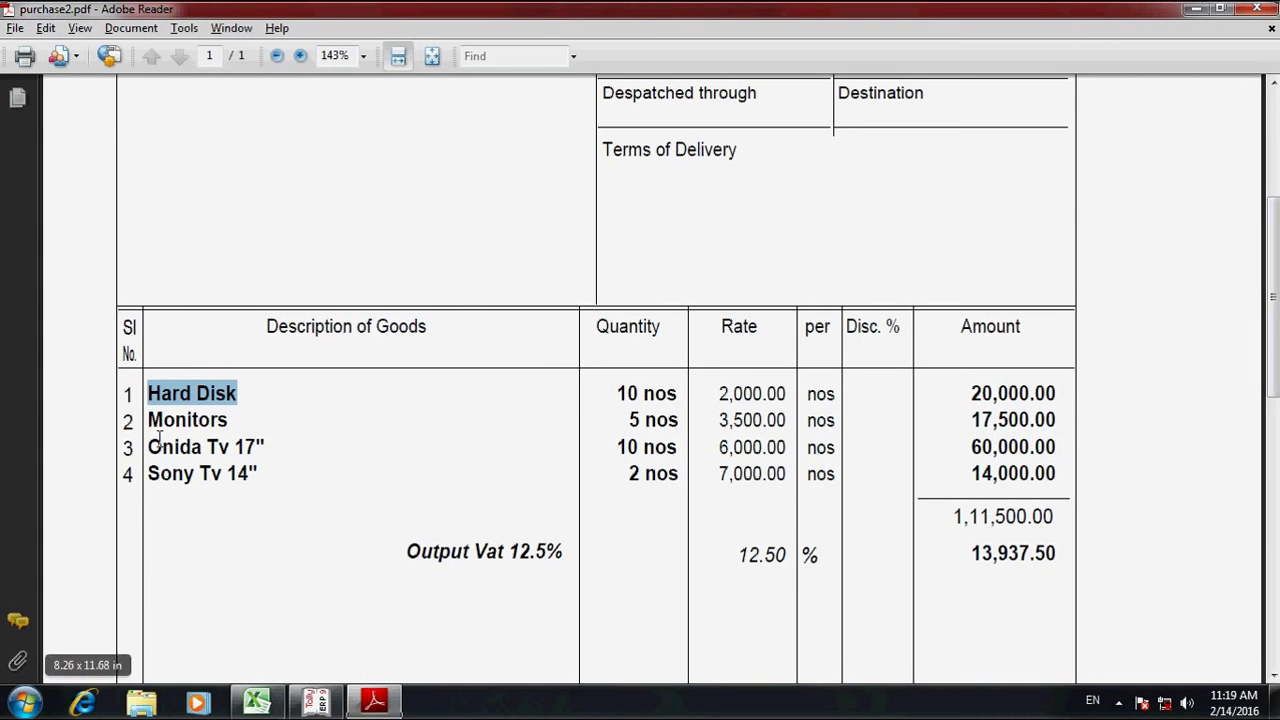
pyautogui.moveTo(147, 420); pyautogui.dragTo(230, 427)
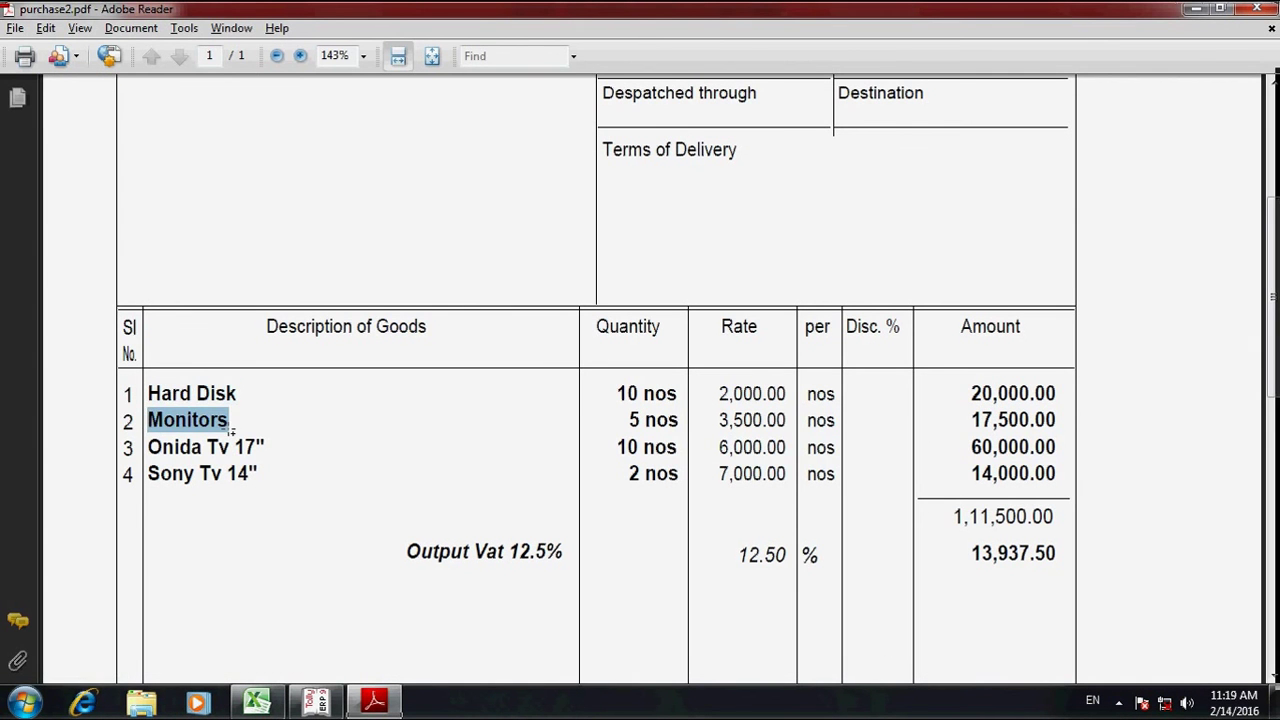
pyautogui.hotkey('alt', 'Tab')
pyautogui.hotkey('ctrl', 'alt', 'v')
pyautogui.press('Return')
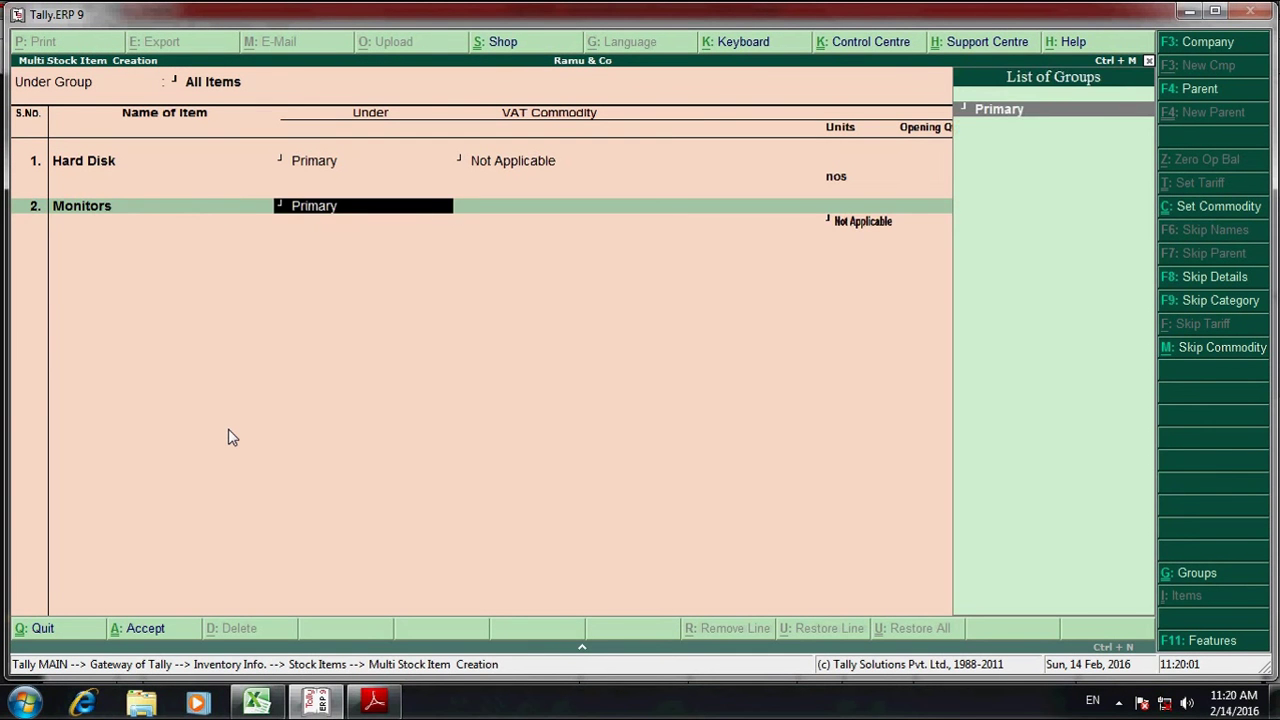
pyautogui.press('Return')
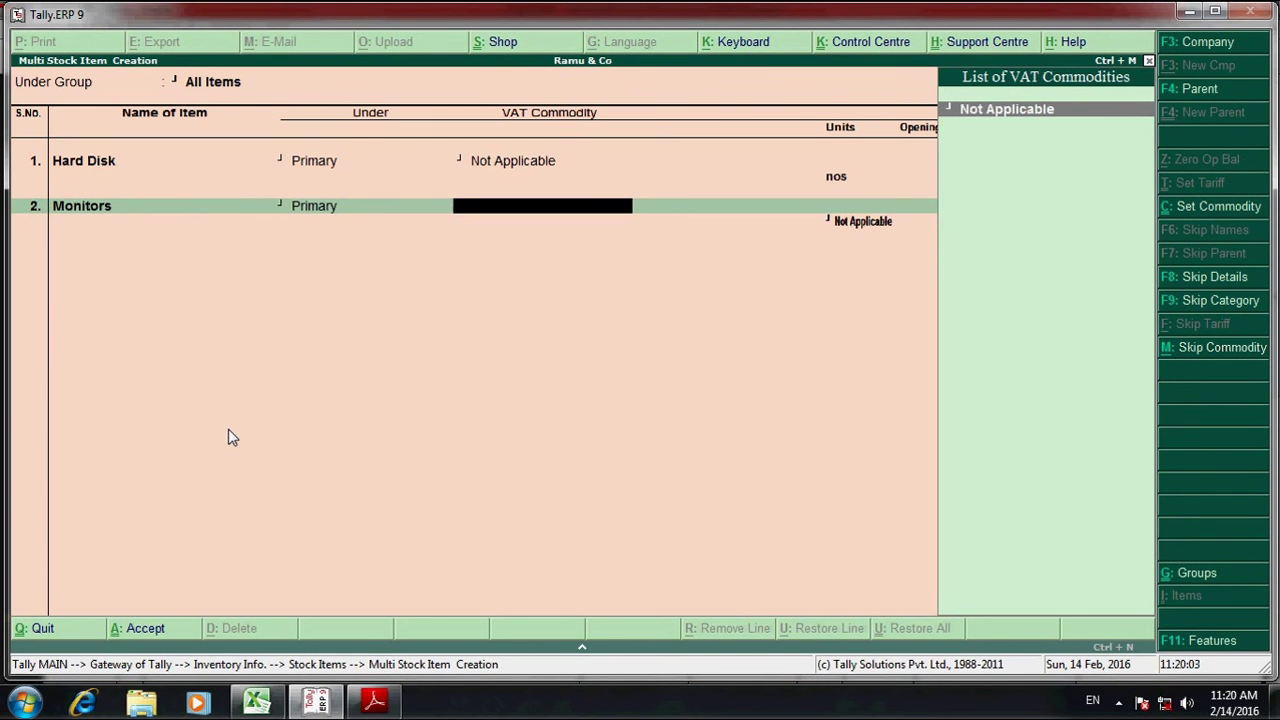
pyautogui.press('Return')
pyautogui.press('Down')
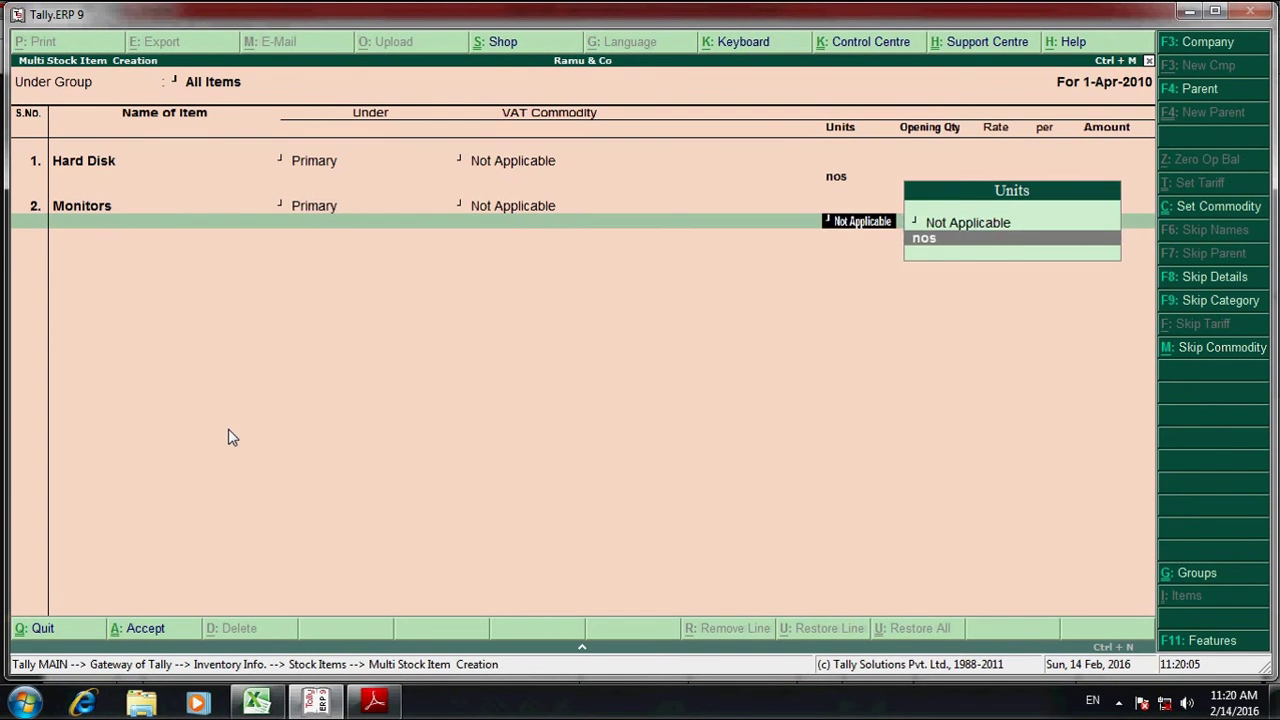
pyautogui.press('Return')
pyautogui.press('Return')
# - Enter Onida Tv 17", copied from the invoice, as the third item under Primary
pyautogui.hotkey('alt', 'Tab')
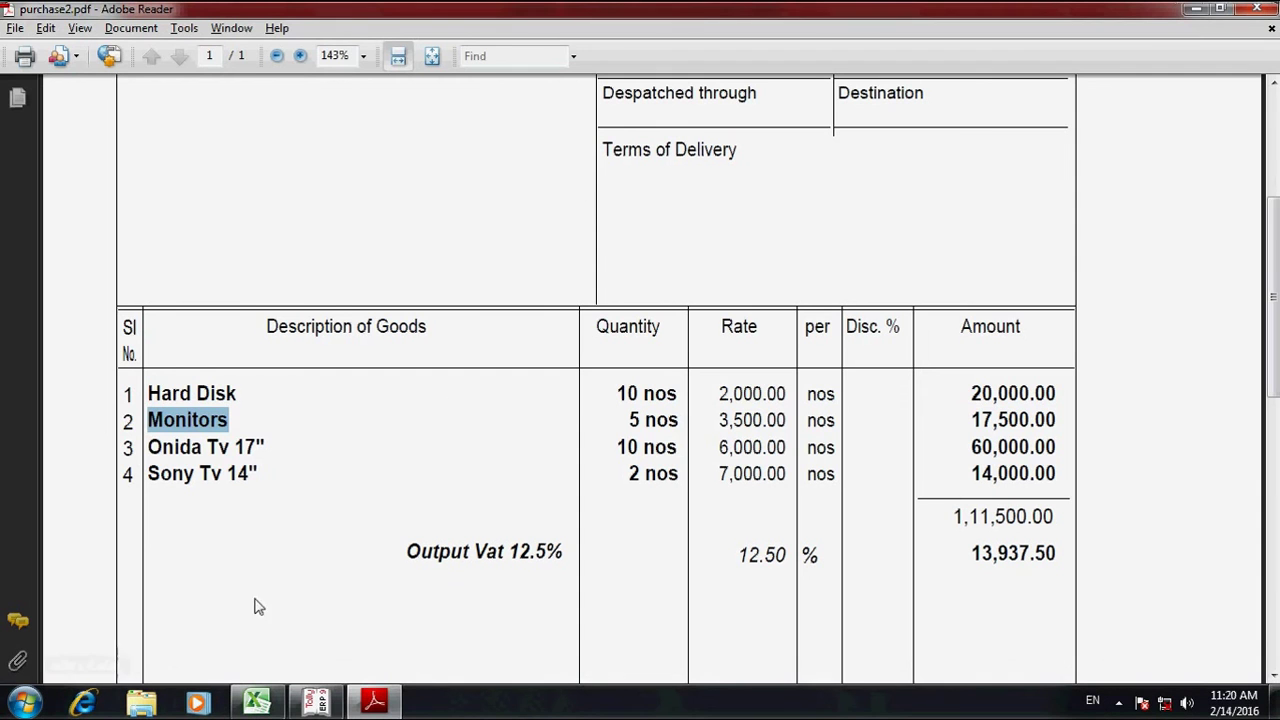
pyautogui.moveTo(148, 447); pyautogui.dragTo(270, 445)
pyautogui.hotkey('alt', 'Tab')
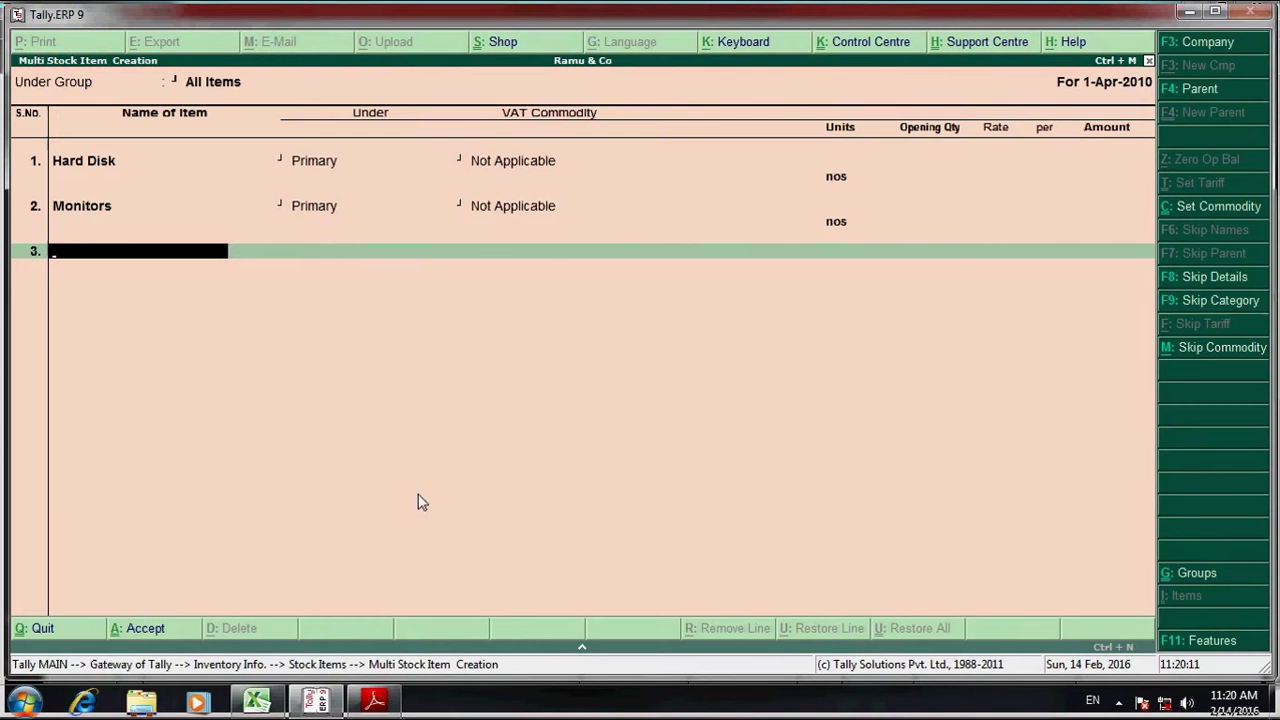
pyautogui.hotkey('ctrl', 'alt', 'v')
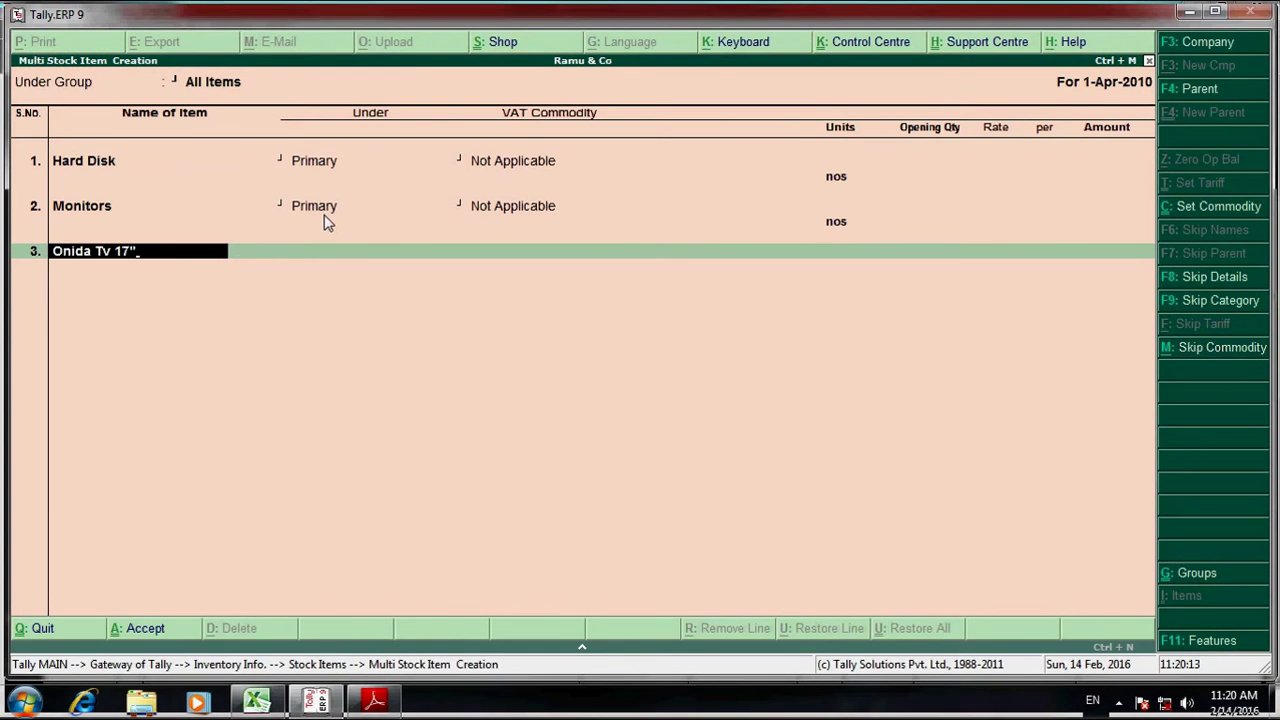
pyautogui.press('Return')
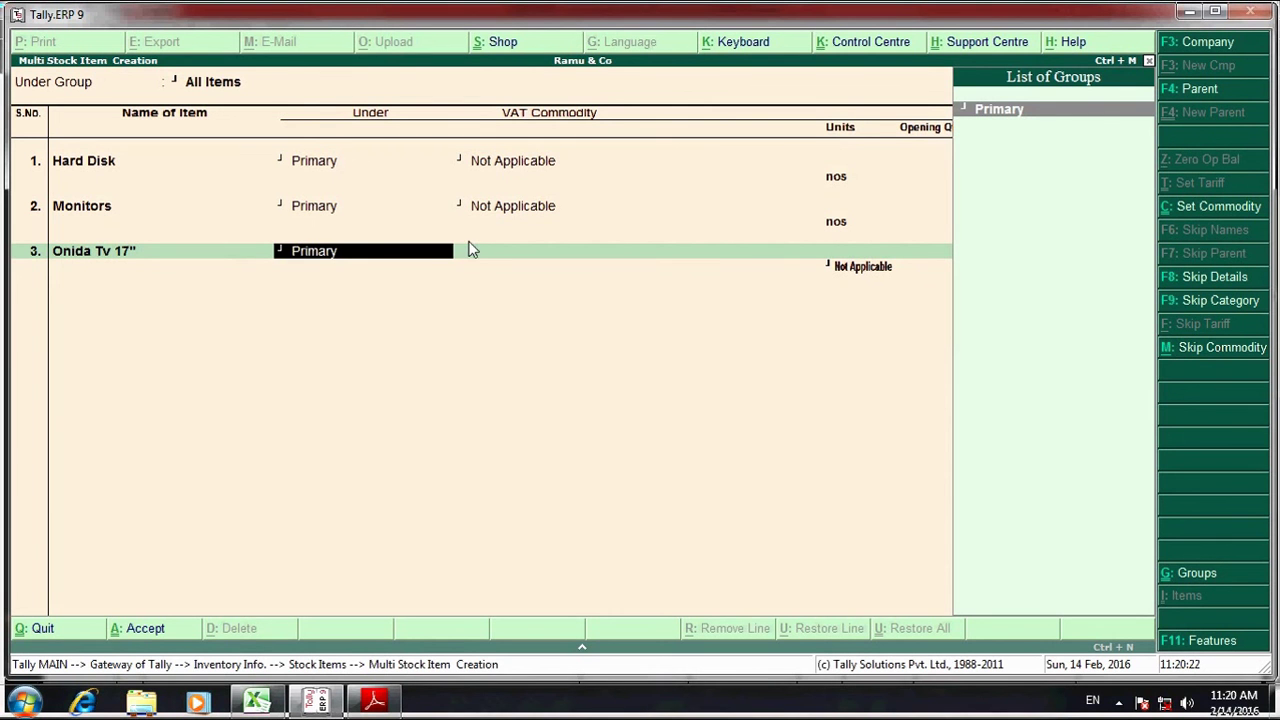
pyautogui.press('Return')
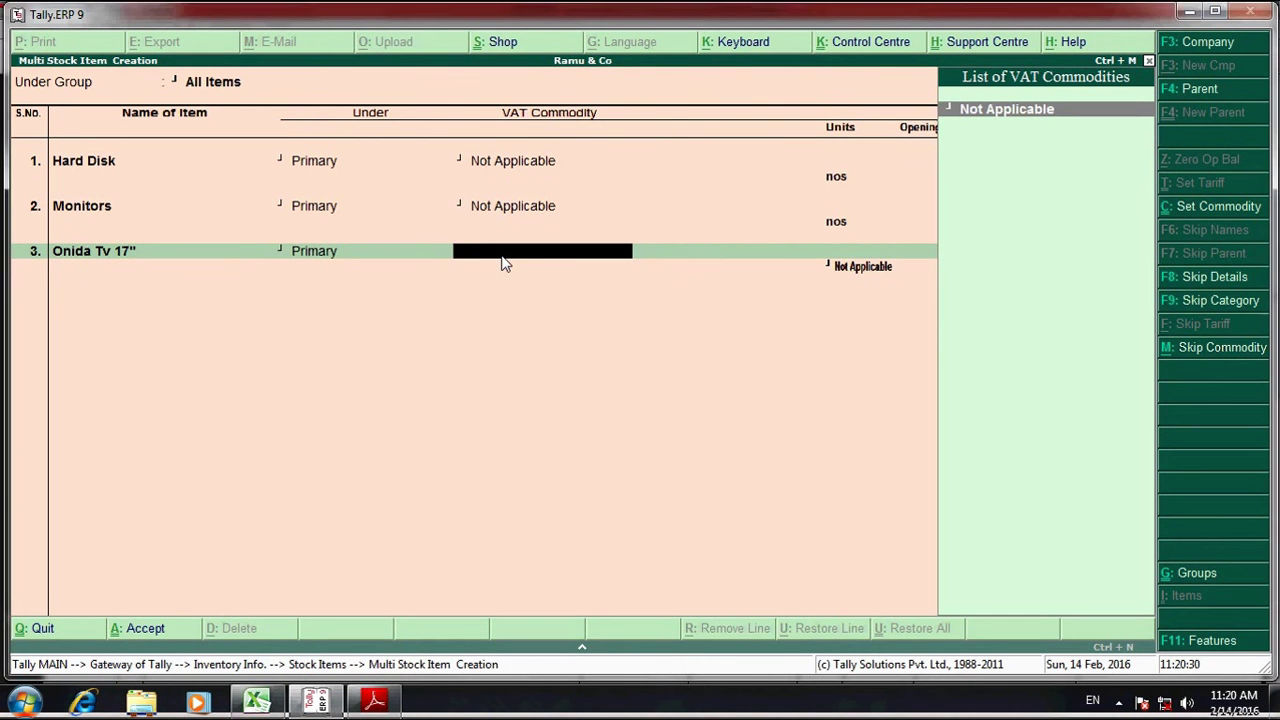
# - Create a new VAT commodity named 329
pyautogui.hotkey('alt', 'c')
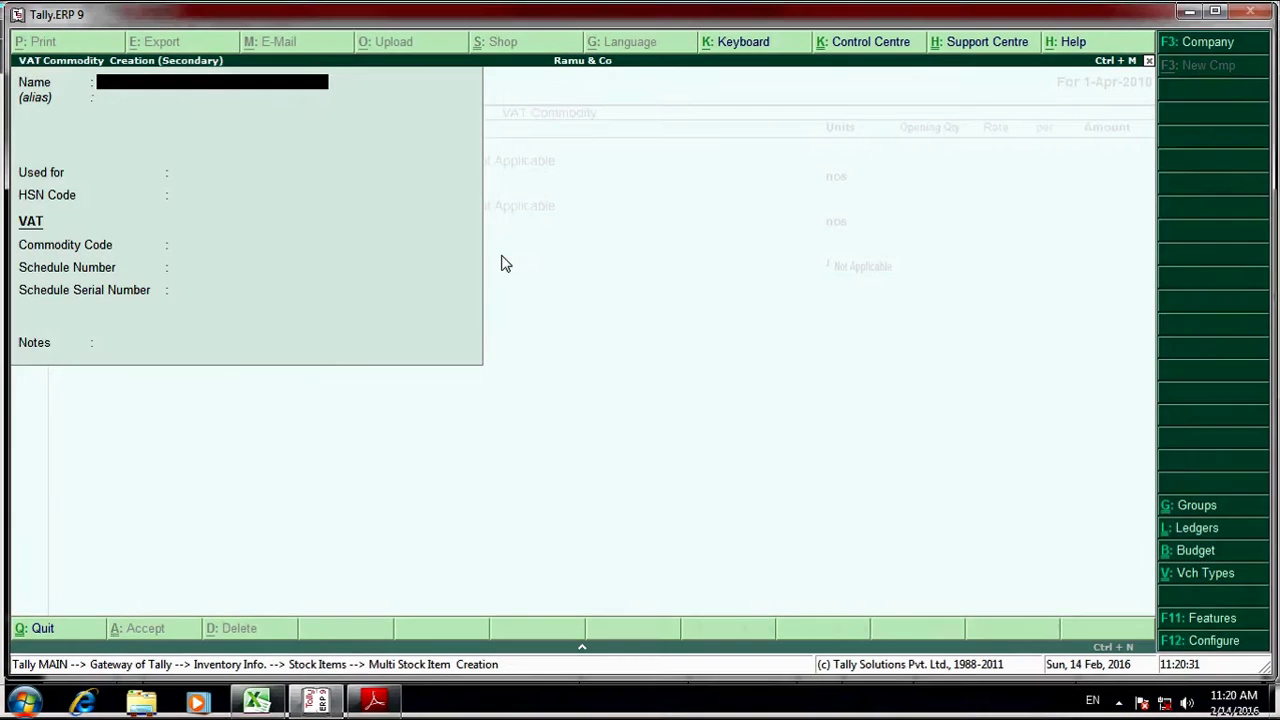
pyautogui.write('329')
pyautogui.press('Return')
pyautogui.press('Down')
pyautogui.press('Down')
pyautogui.press('Return')
pyautogui.press('Return')
pyautogui.press('Return')
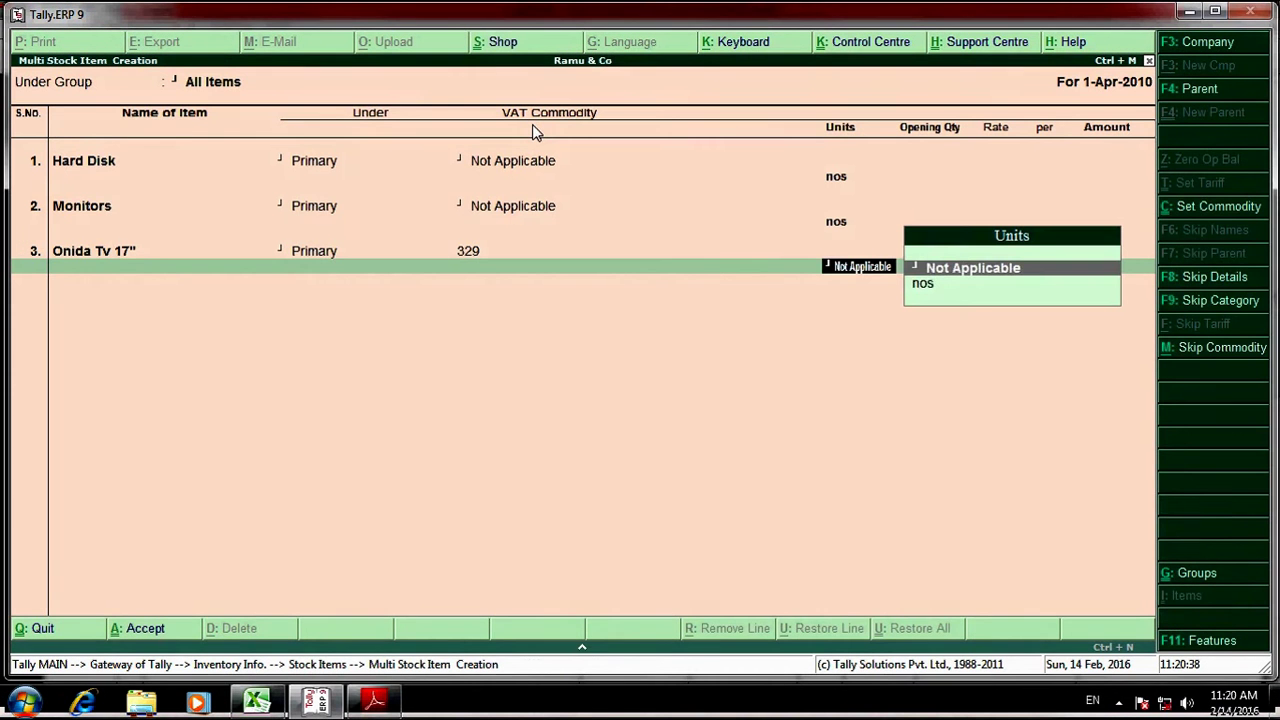
# - Set Onida Tv 17" to unit nos and assign VAT commodity 329 to Monitors and Hard Disk
pyautogui.press('Down')
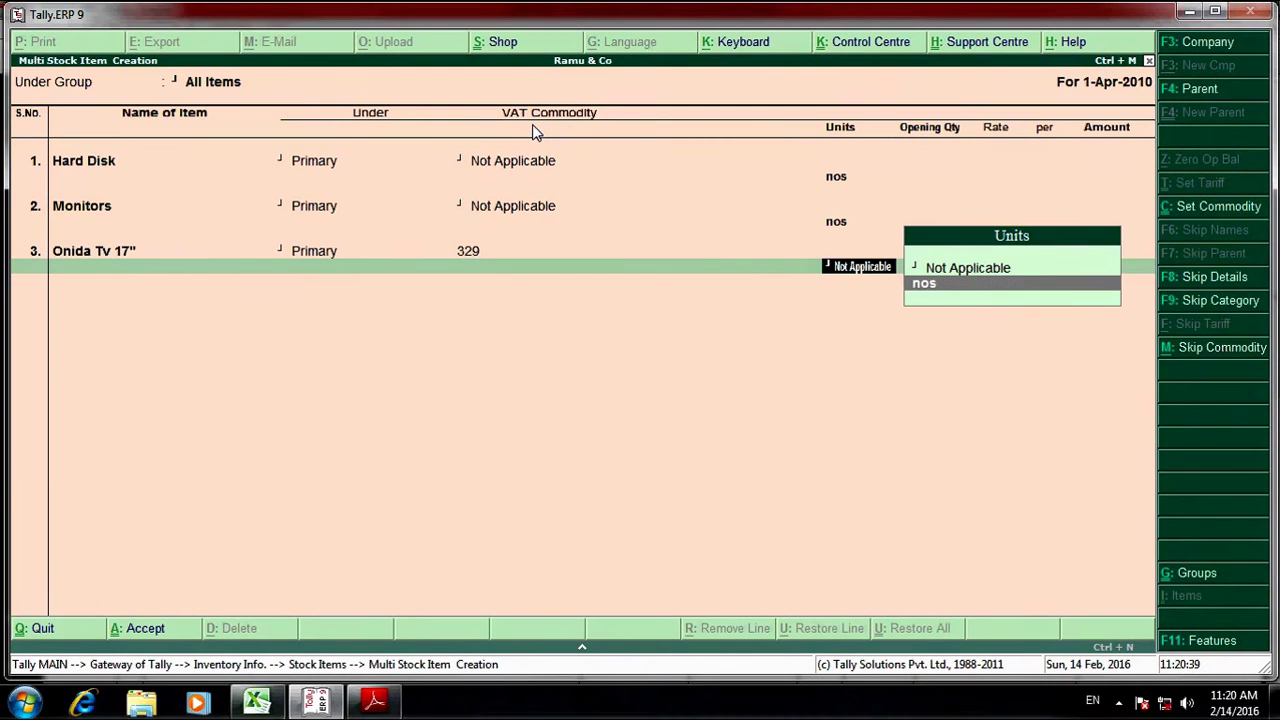
pyautogui.press('Return')
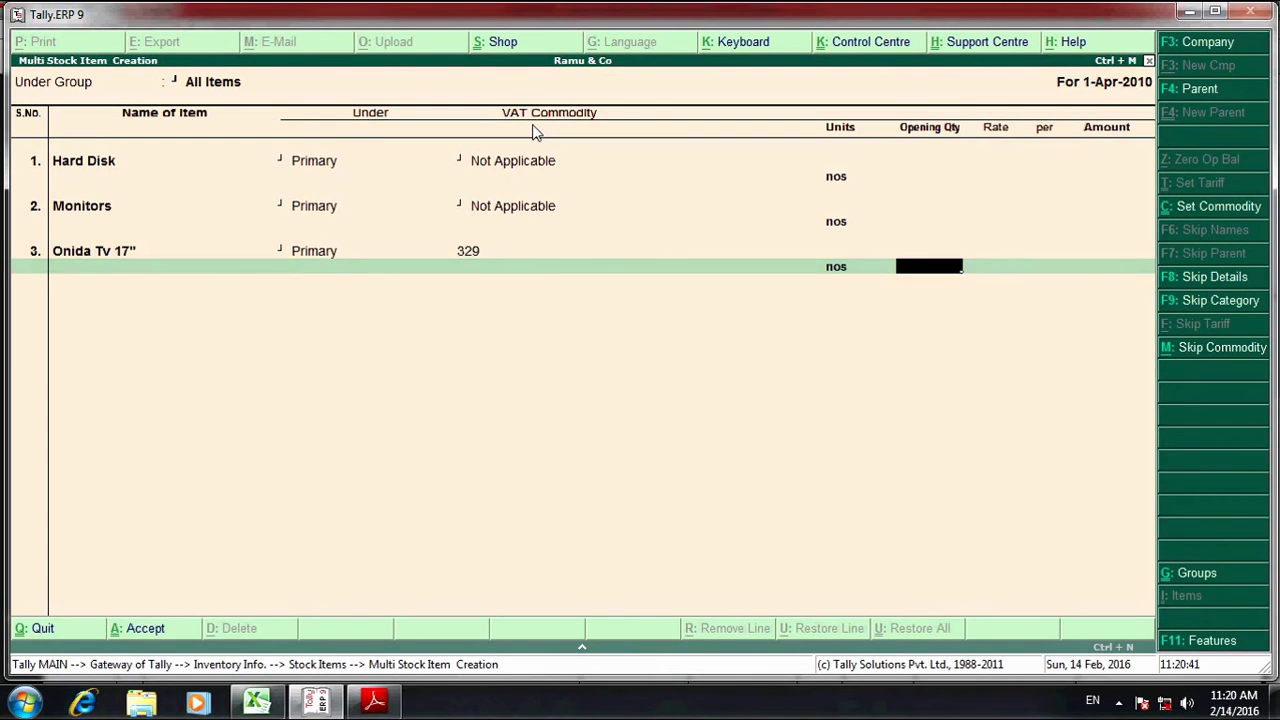
pyautogui.press('Up')
pyautogui.press('Up')
pyautogui.press('Up')
pyautogui.press('Up')
pyautogui.press('Up')
pyautogui.press('Up')
pyautogui.press('Up')
pyautogui.press('Up')
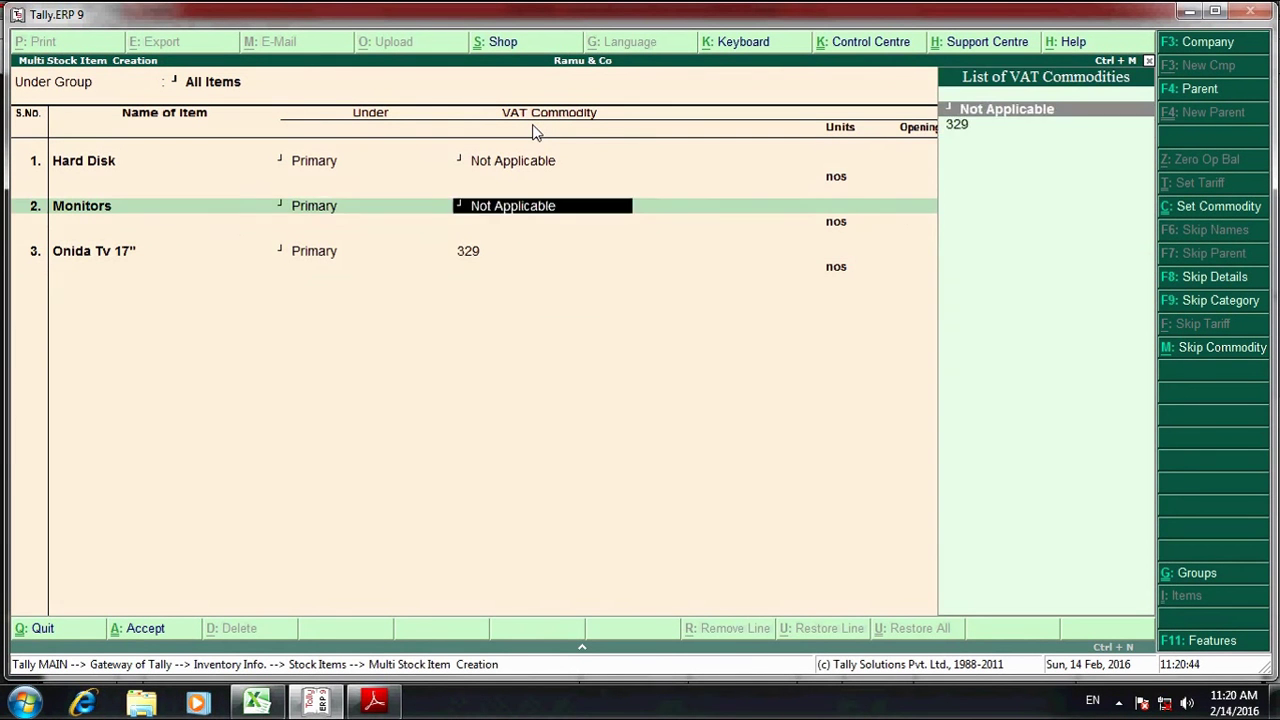
pyautogui.press('Return')
pyautogui.press('Down')
pyautogui.press('Return')
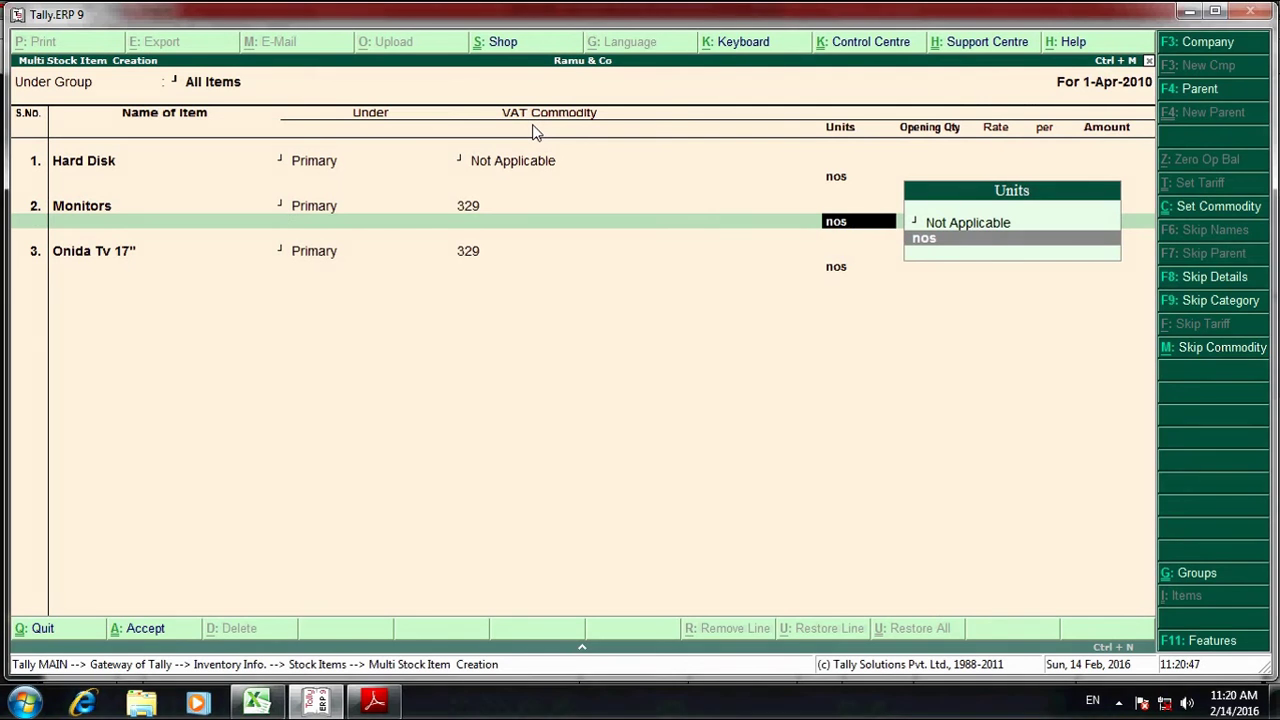
pyautogui.press('Return')
pyautogui.press('Return')
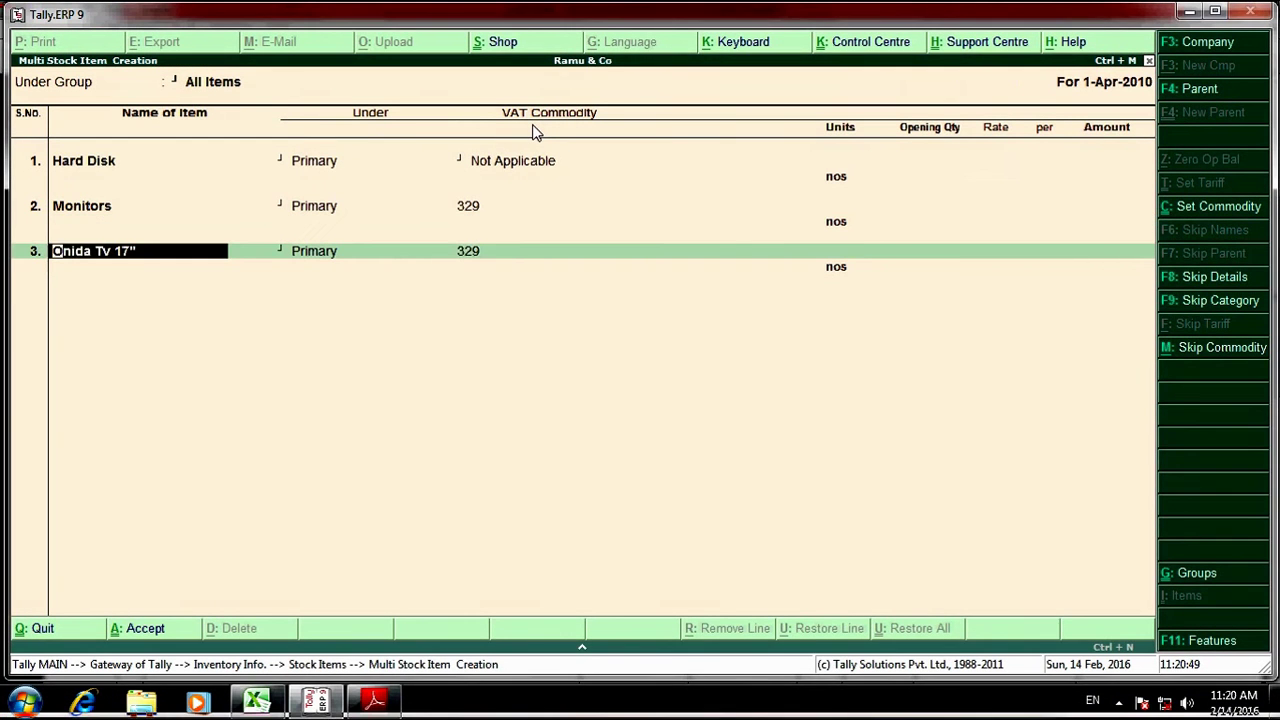
pyautogui.press('BackSpace')
pyautogui.press('BackSpace')
pyautogui.press('BackSpace')
pyautogui.press('BackSpace')
pyautogui.press('BackSpace')
pyautogui.press('BackSpace')
pyautogui.press('BackSpace')
pyautogui.press('Return')
pyautogui.press('Down')
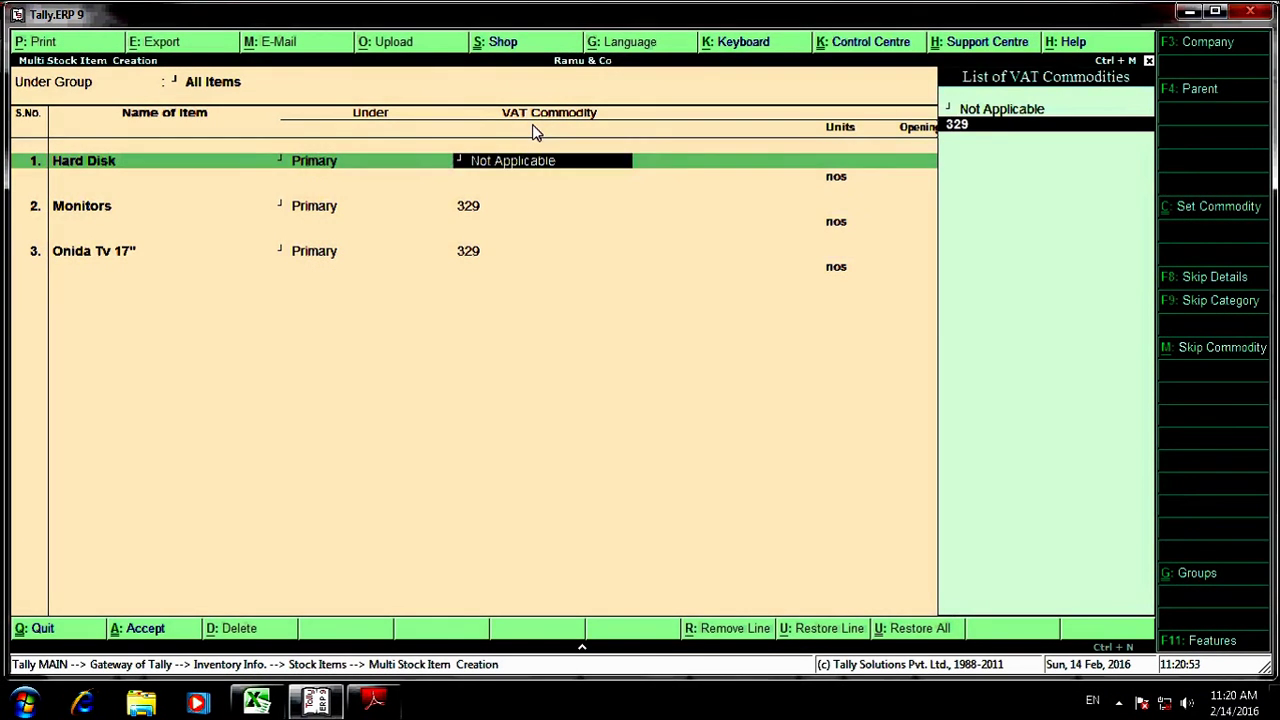
pyautogui.press('Return')
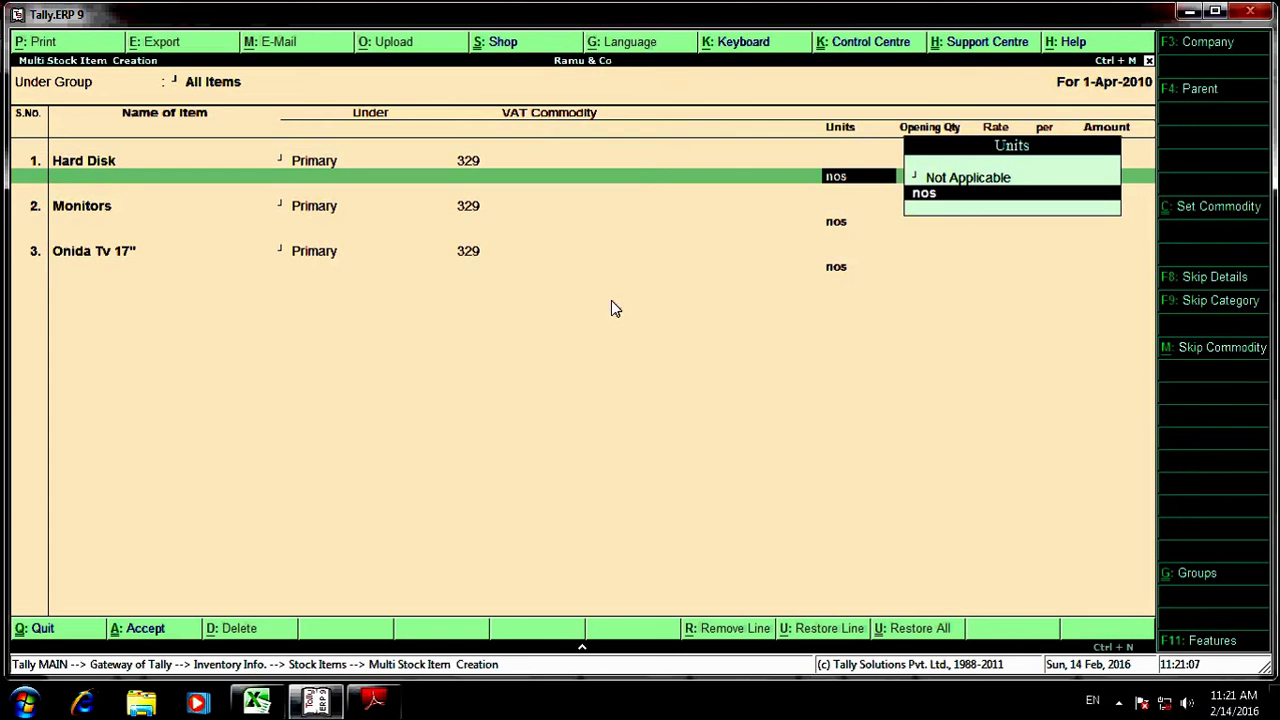
# - Create the Electrical Items stock group and place Hard Disk, Monitors and Onida Tv 17" under it
pyautogui.press('BackSpace')
pyautogui.press('BackSpace')
pyautogui.press('BackSpace')
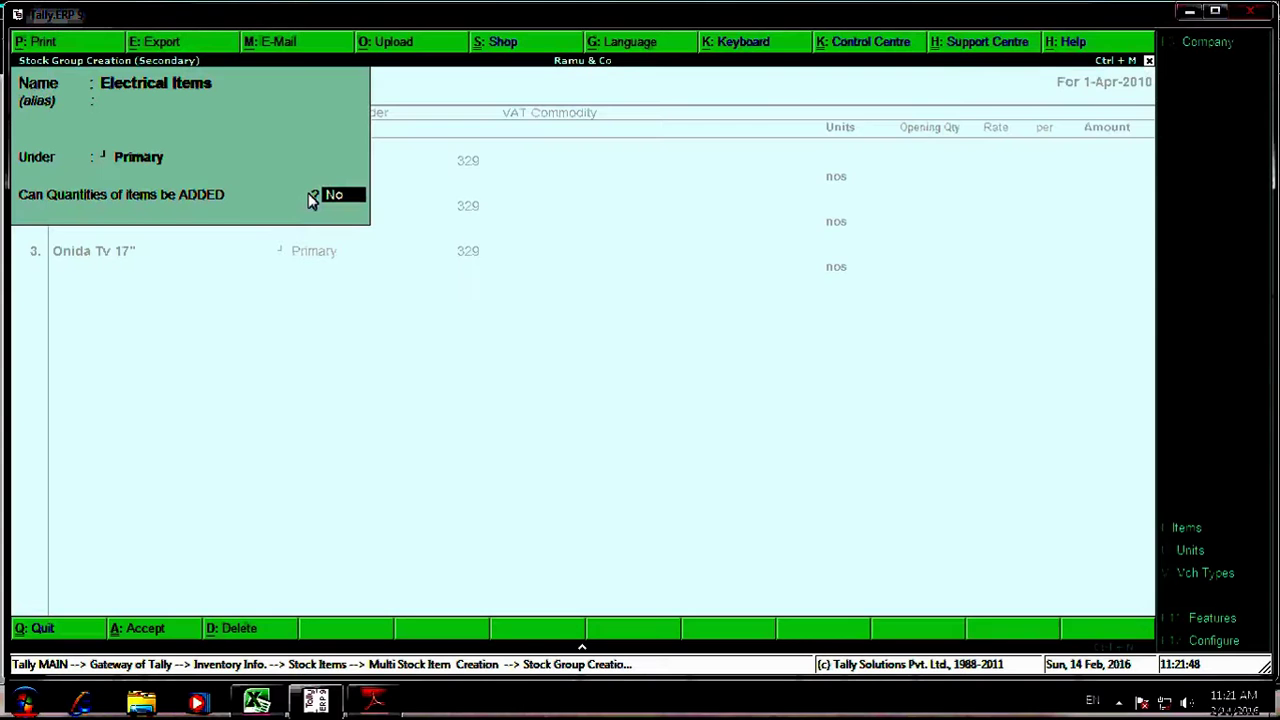
pyautogui.press('Return')
pyautogui.press('Return')
pyautogui.press('Return')
pyautogui.press('Return')
pyautogui.press('Return')
pyautogui.press('Return')
pyautogui.press('Down')
pyautogui.press('Return')
pyautogui.press('Return')
pyautogui.press('Return')
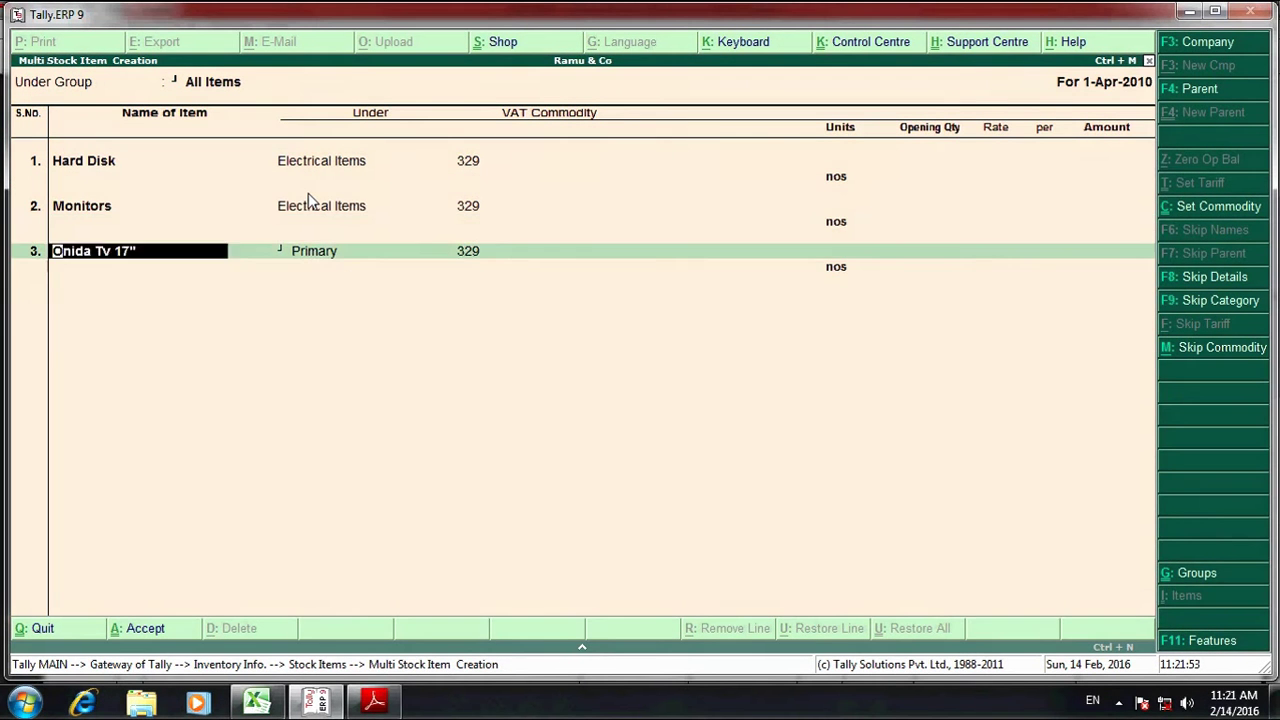
pyautogui.press('Return')
pyautogui.press('Down')
pyautogui.press('Return')
pyautogui.press('Return')
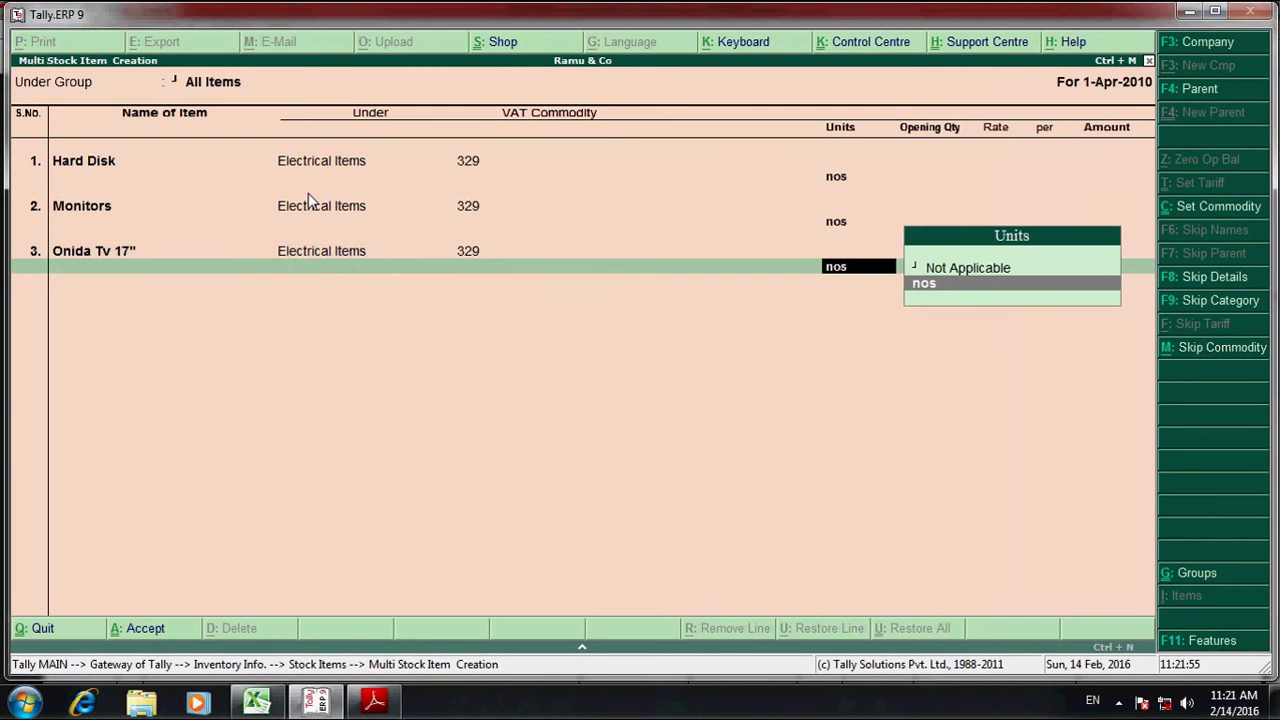
pyautogui.press('Return')
pyautogui.press('Return')
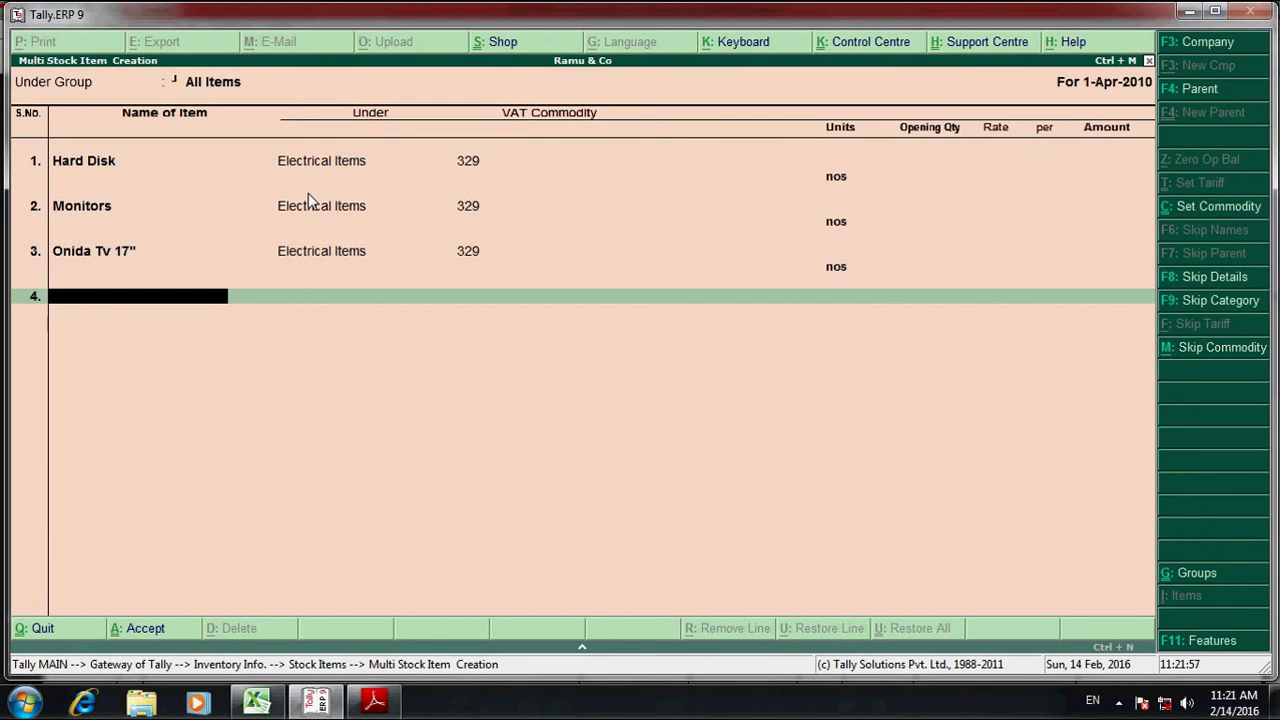
# - Add Sony Tv 14" from the invoice under Electrical Items, VAT 329, unit nos, and save all items
pyautogui.hotkey('alt', 'Tab')
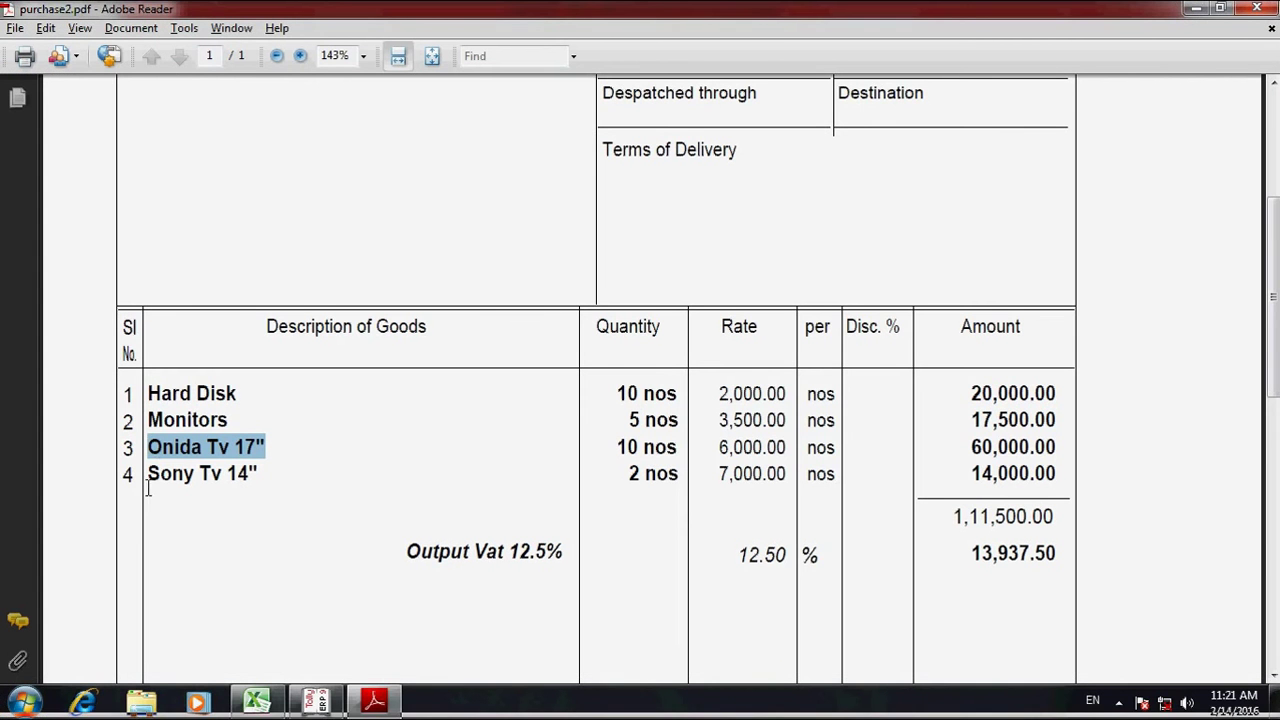
pyautogui.moveTo(147, 476); pyautogui.dragTo(257, 476)
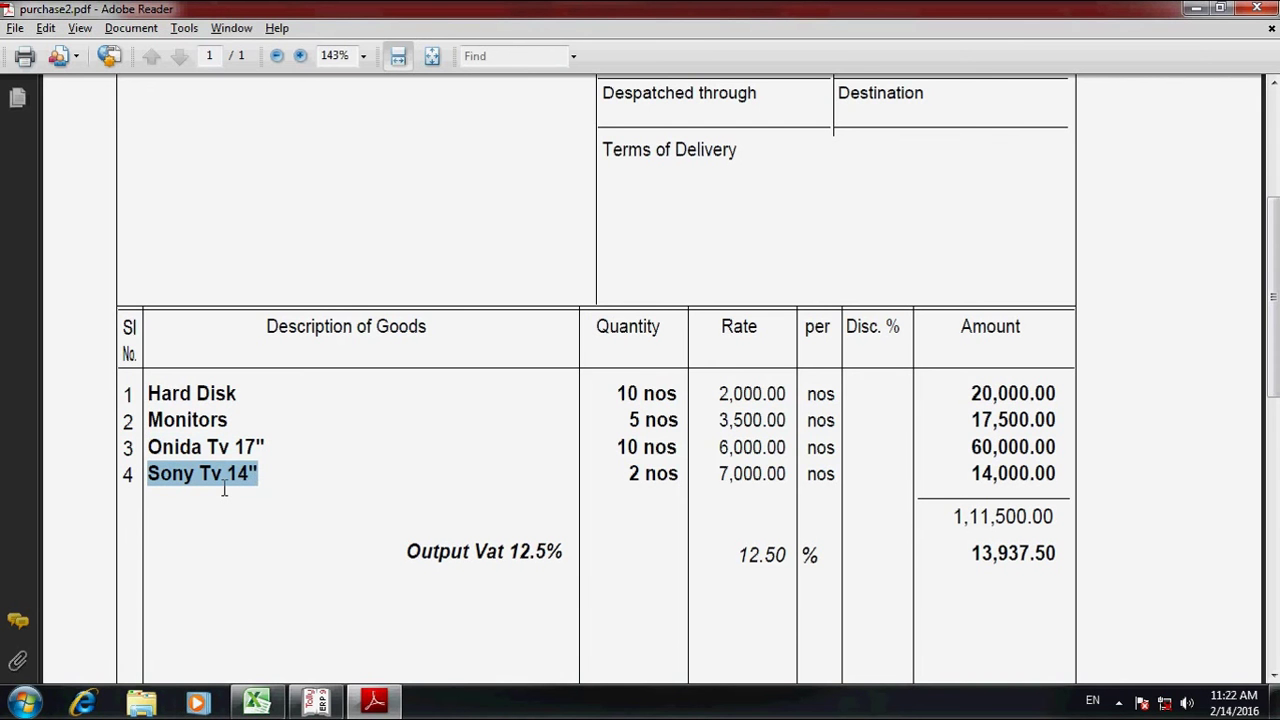
pyautogui.hotkey('alt', 'Tab')
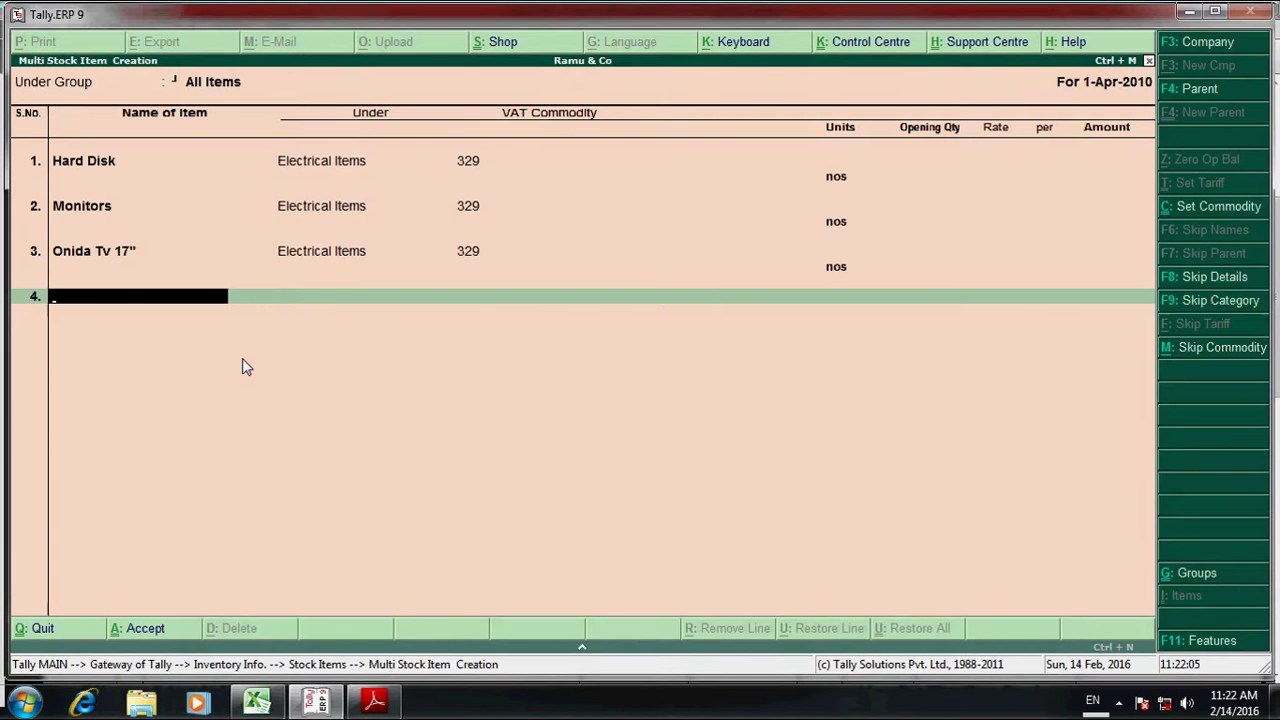
pyautogui.hotkey('ctrl', 'alt', 'v')
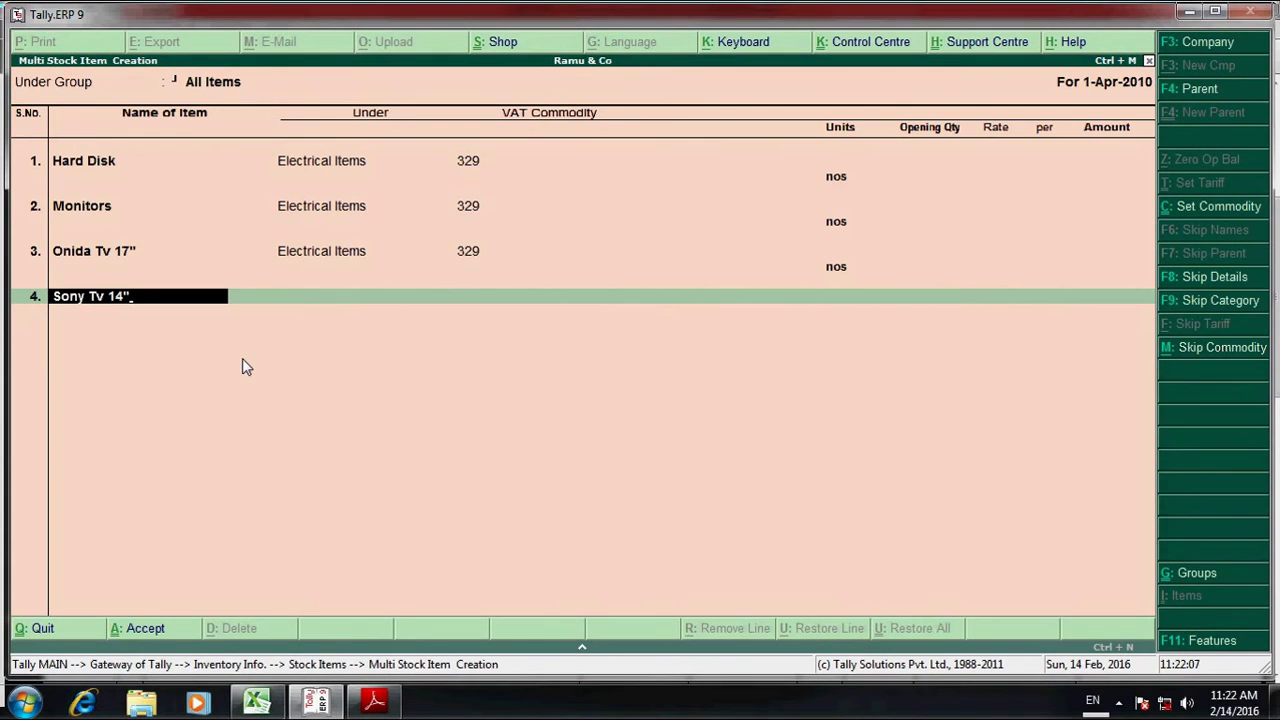
pyautogui.press('Return')
pyautogui.press('Down')
pyautogui.press('Return')
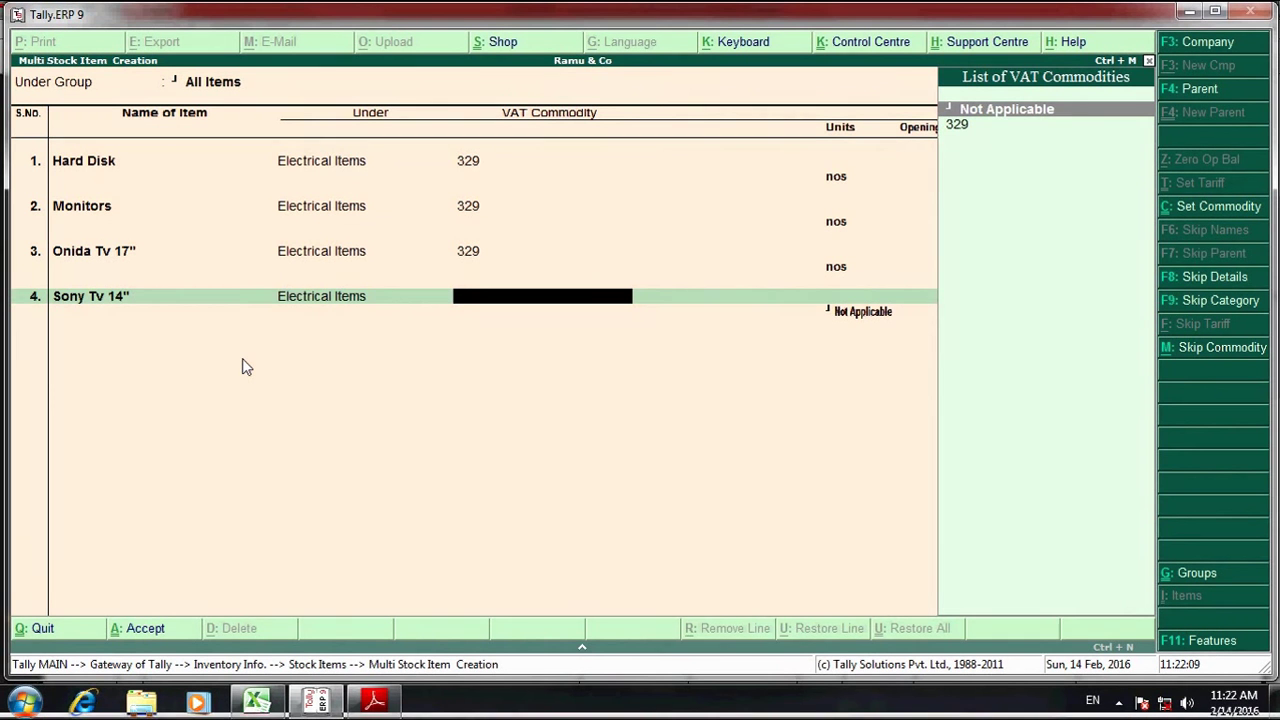
pyautogui.press('Down')
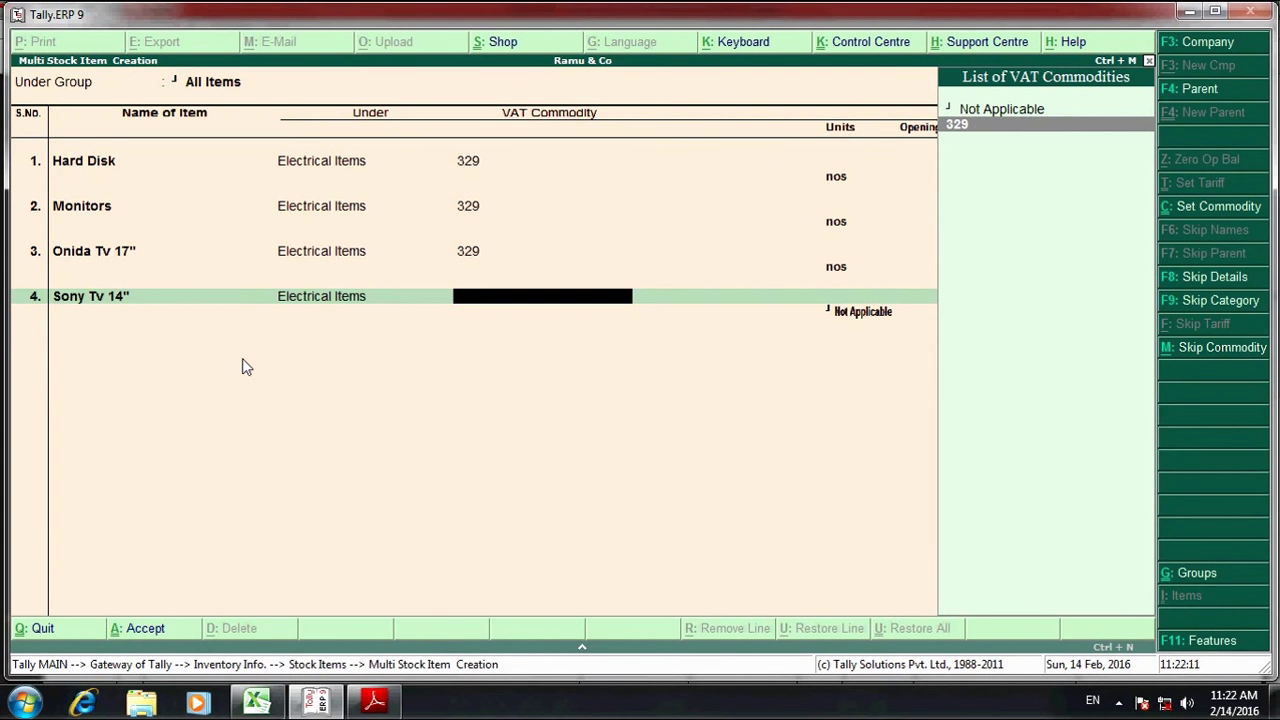
pyautogui.press('Return')
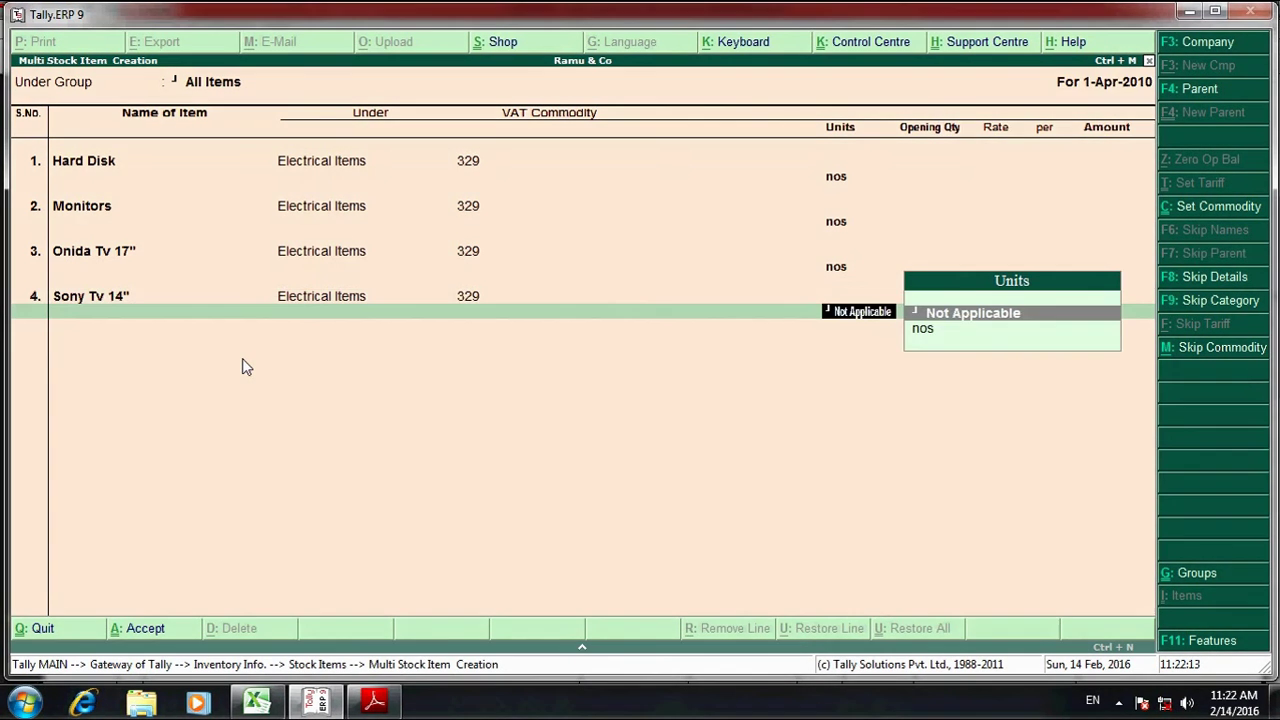
pyautogui.press('Down')
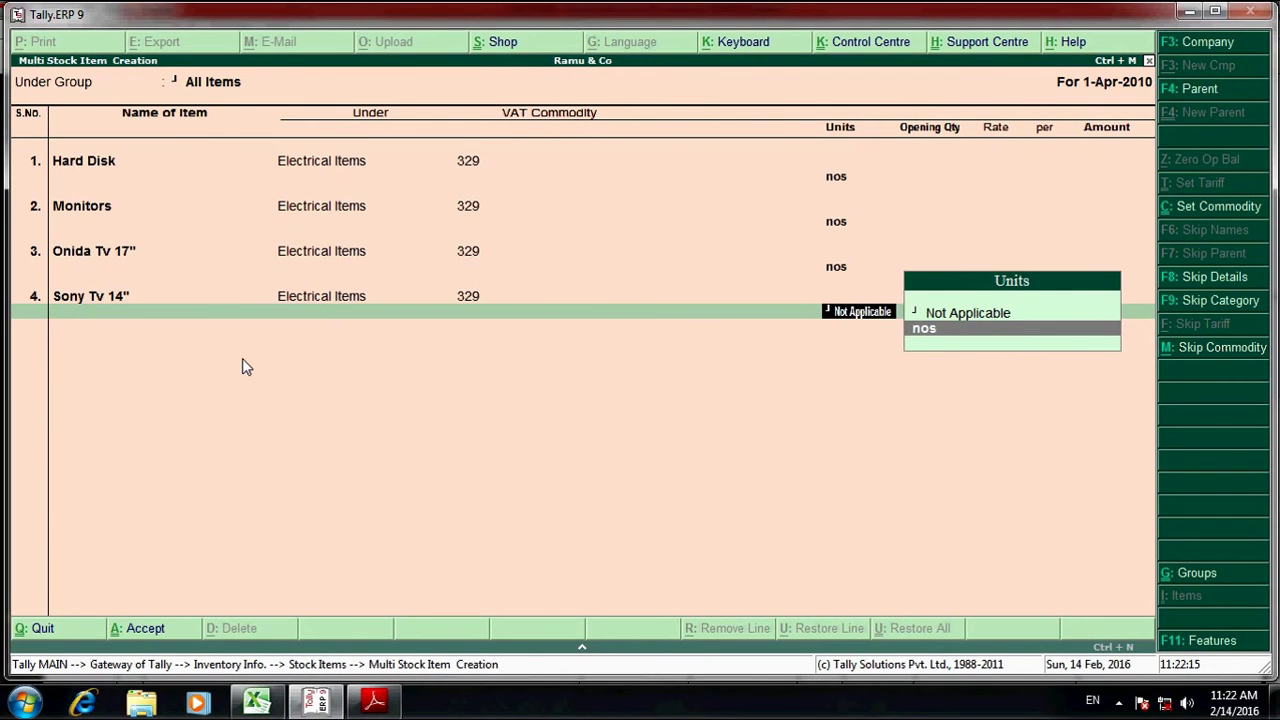
pyautogui.press('Return')
pyautogui.press('Return')
pyautogui.press('Return')
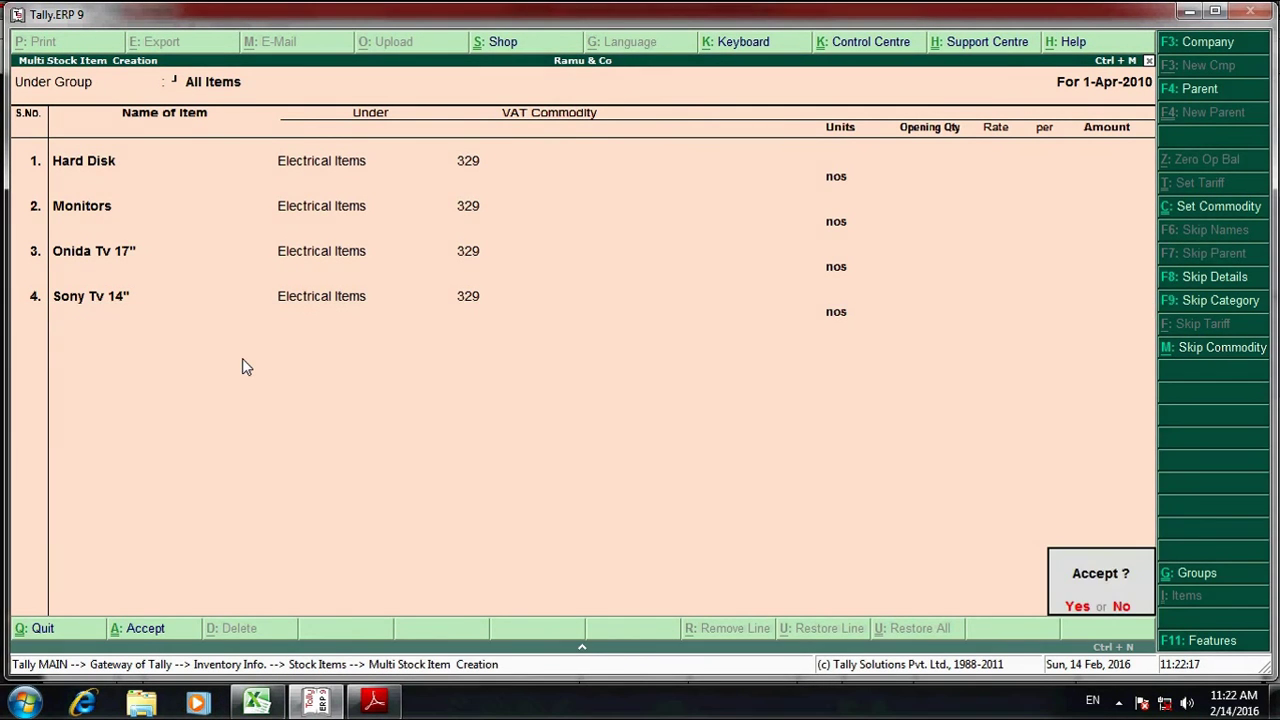
pyautogui.press('Return')
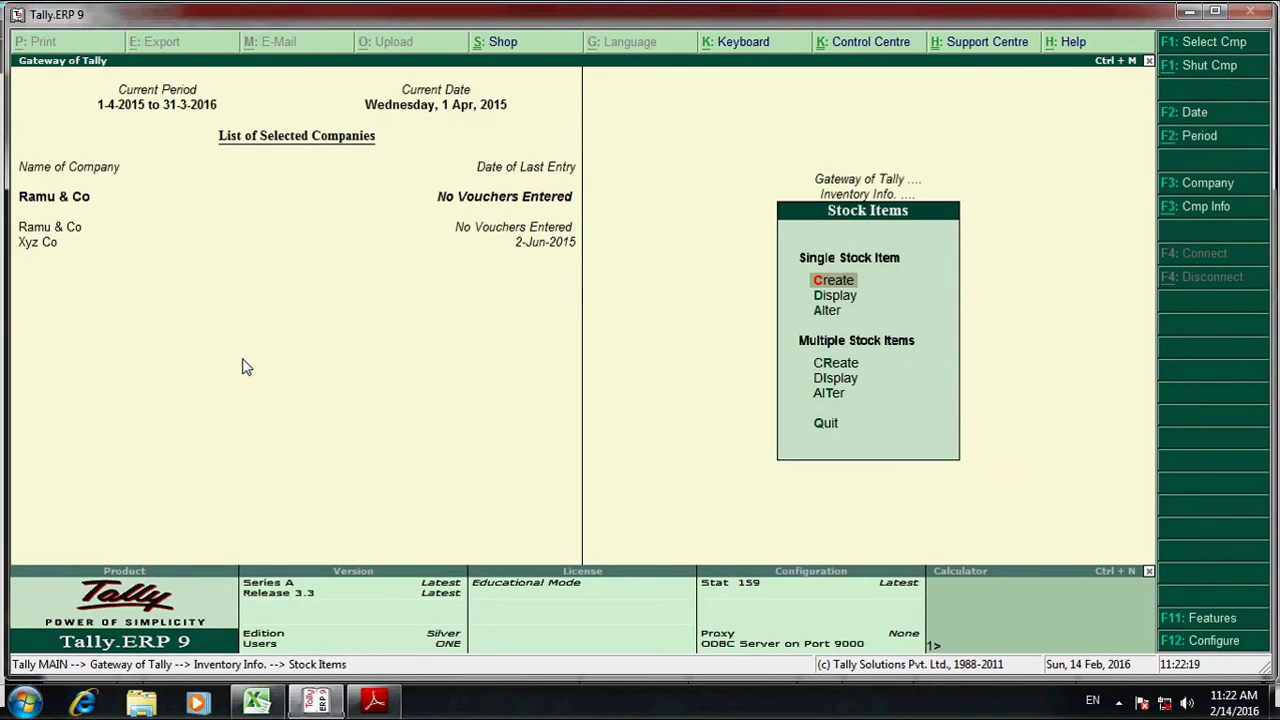
# - Return to Gateway of Tally and start a new Purchase voucher under Accounting Vouchers
pyautogui.press('Escape')
pyautogui.press('Escape')
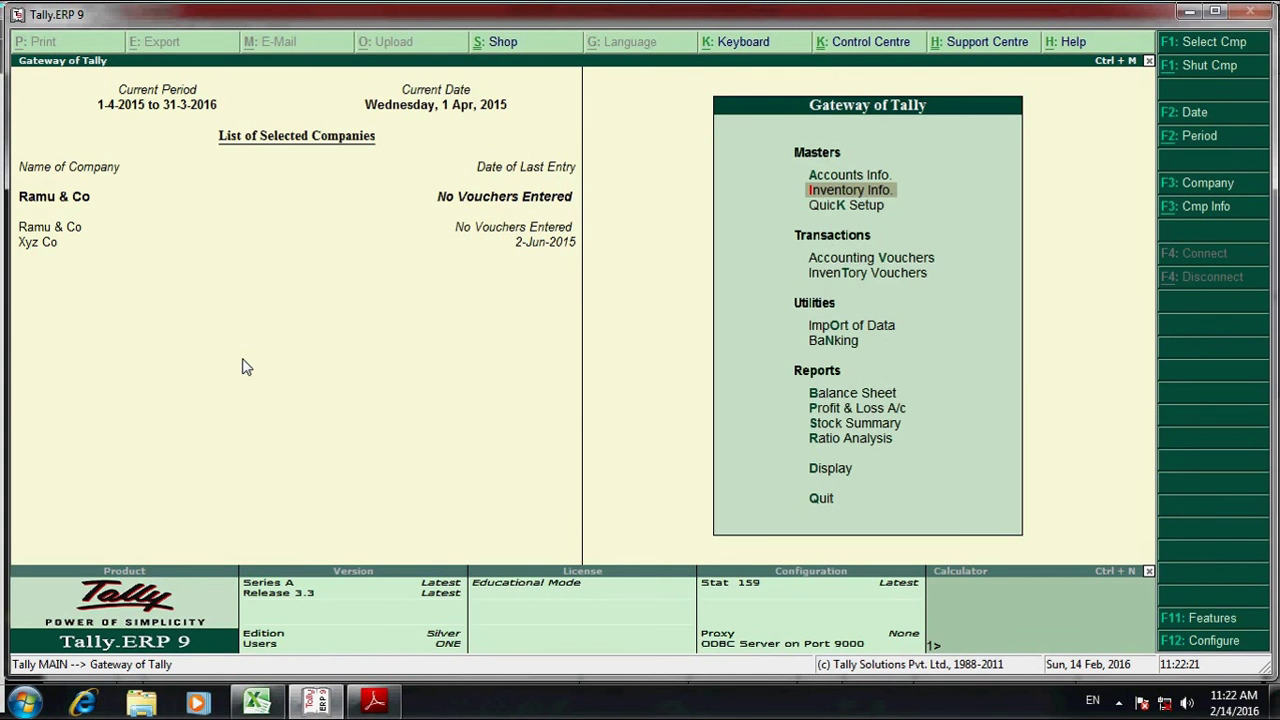
pyautogui.hotkey('alt', 'Tab')
pyautogui.scroll(6, 494, 289)
pyautogui.scroll(-2, 494, 292)
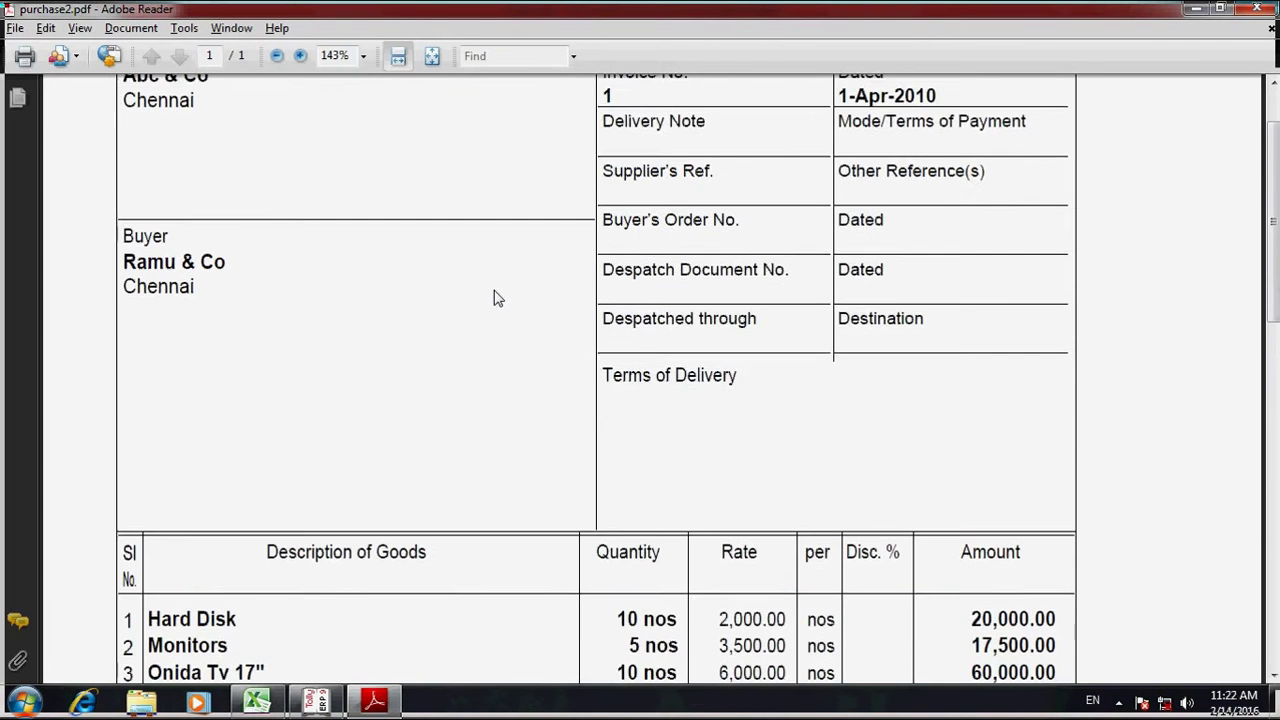
pyautogui.scroll(-3, 549, 349)
pyautogui.hotkey('alt', 'Tab')
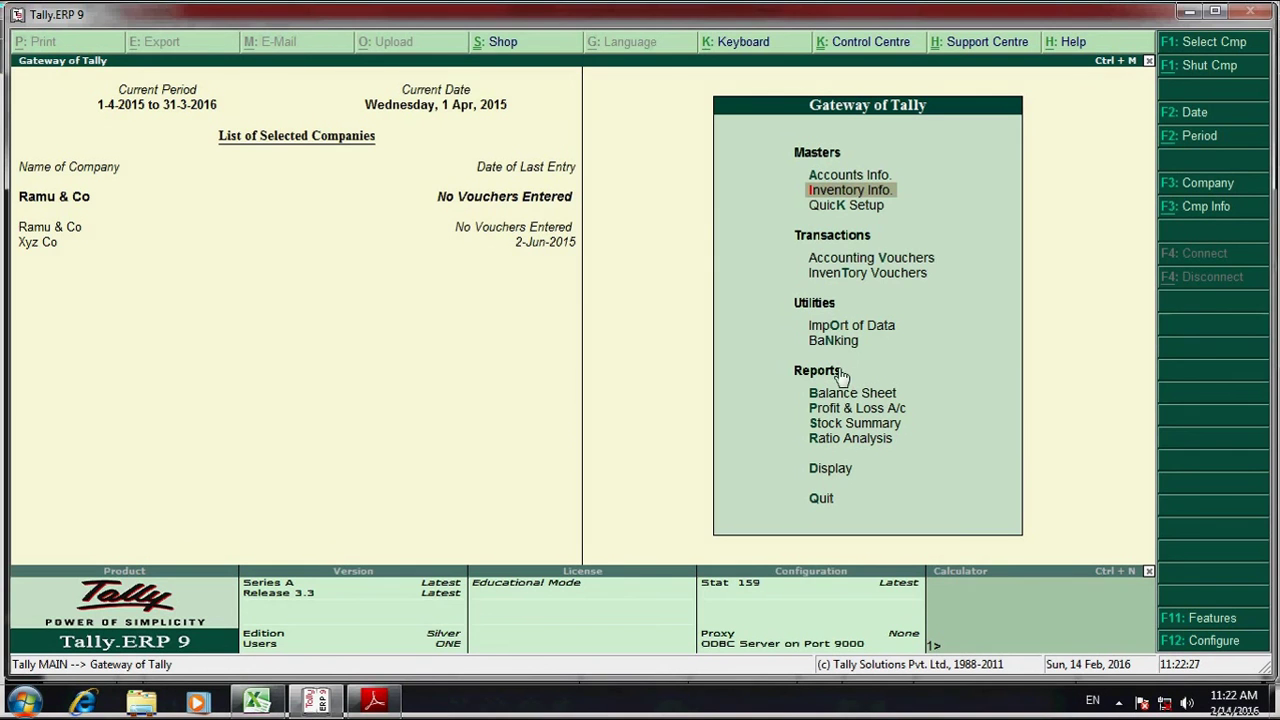
pyautogui.click(866, 262)
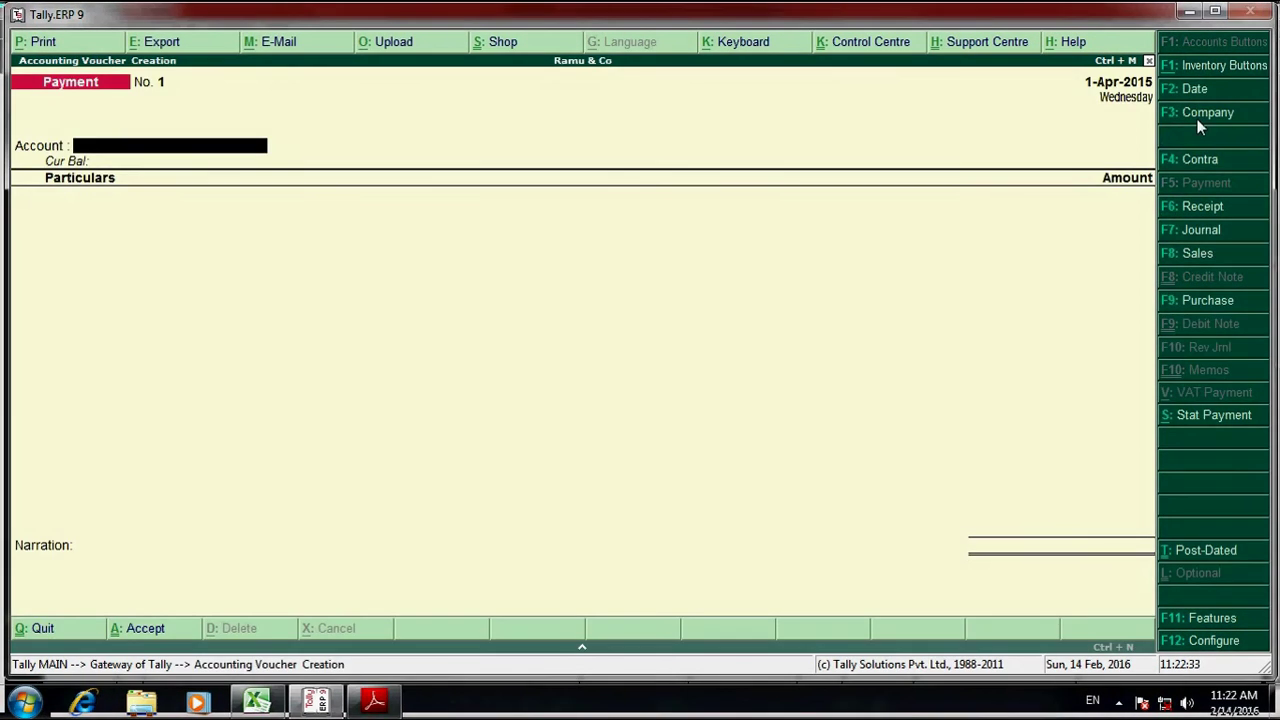
pyautogui.click(1208, 301)
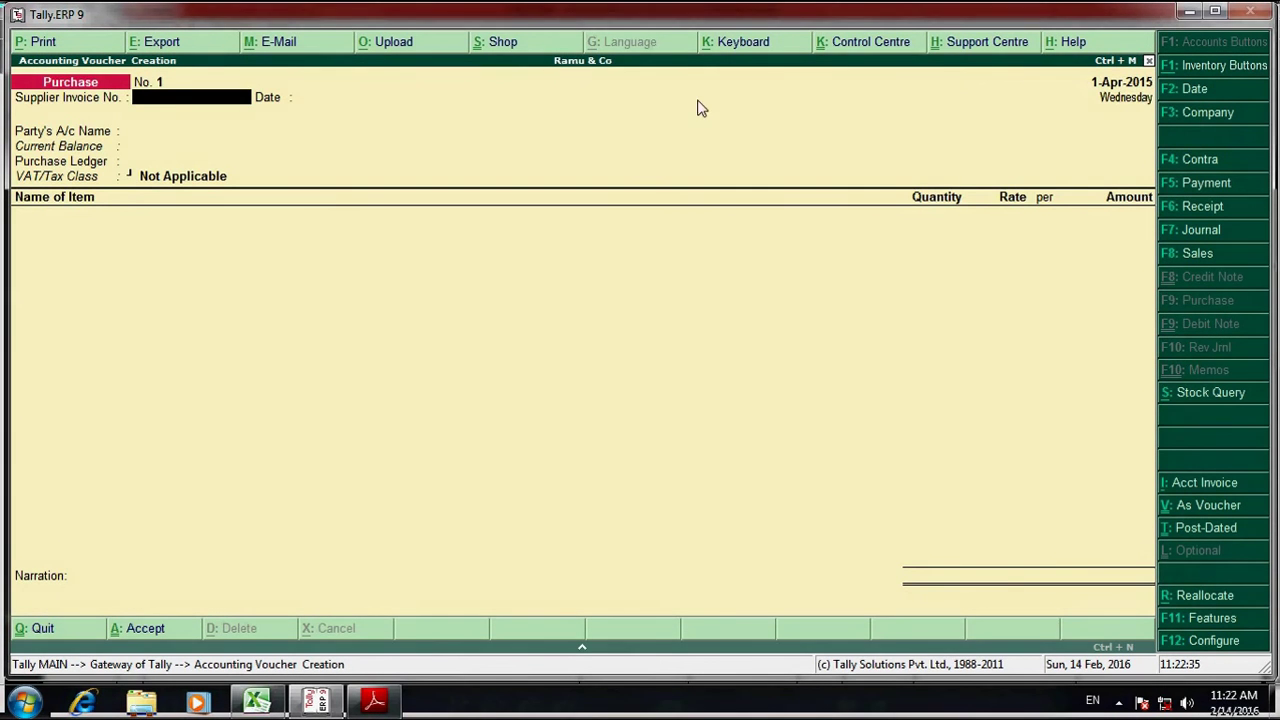
# - Enter supplier invoice number 1 and accept the voucher date shown on the invoice
pyautogui.hotkey('alt', 'Tab')
pyautogui.hotkey('alt', 'Tab')
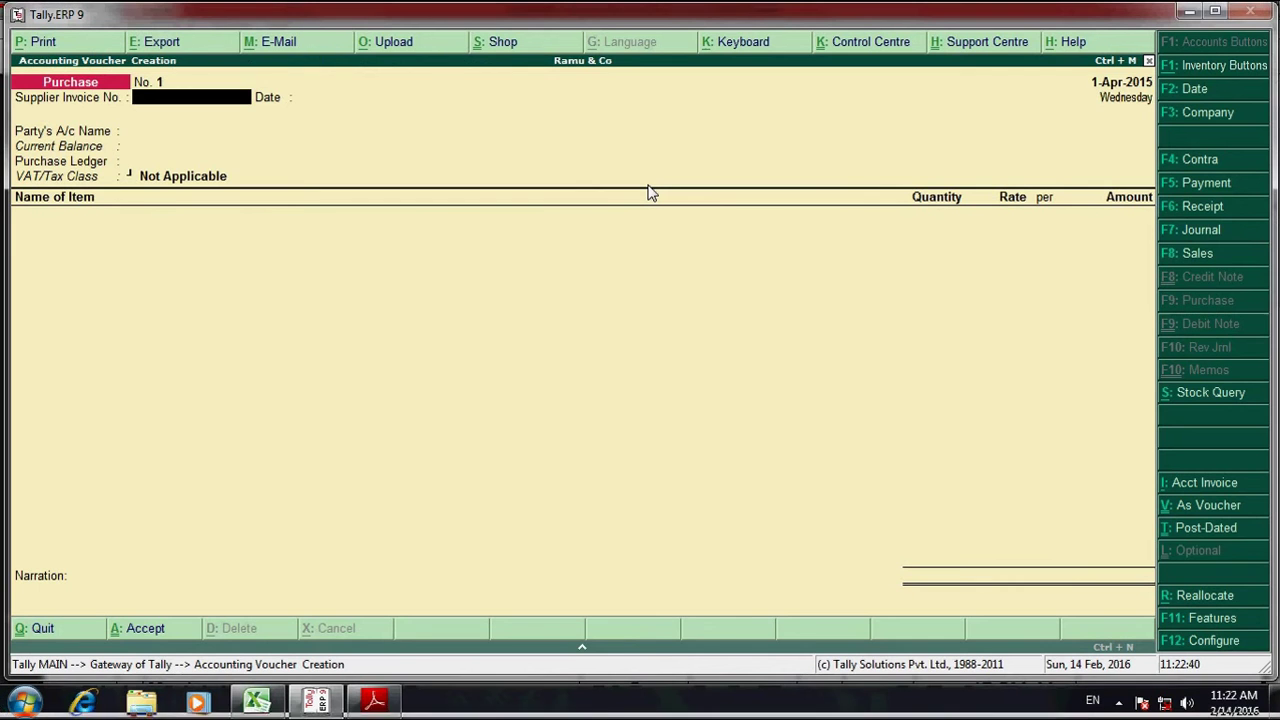
pyautogui.write('1')
pyautogui.press('Return')
pyautogui.hotkey('alt', 'Tab')
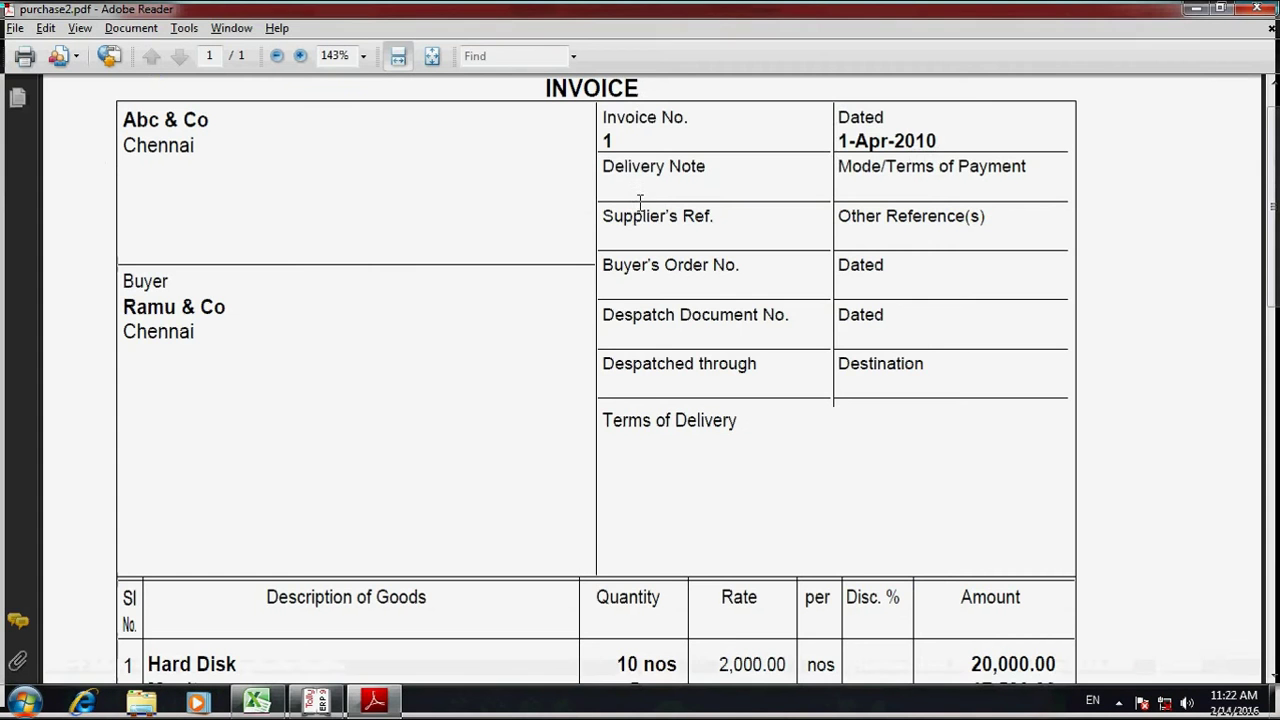
pyautogui.hotkey('alt', 'Tab')
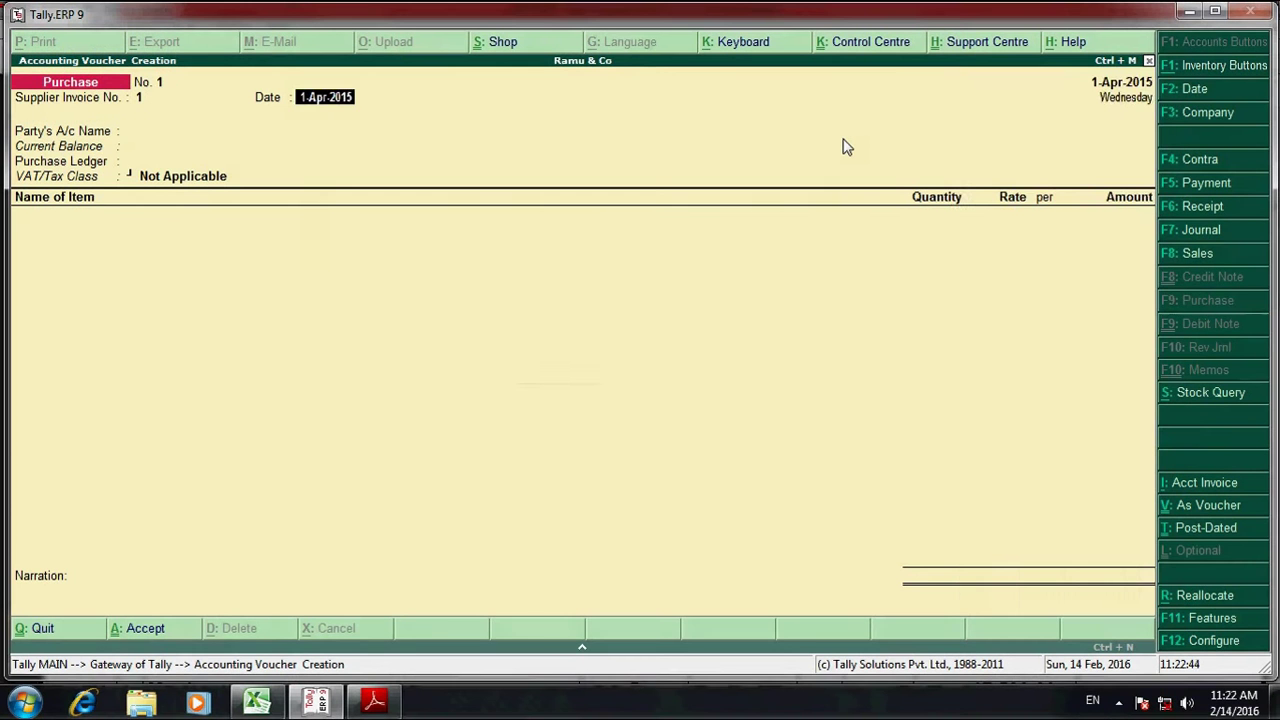
pyautogui.press('Return')
pyautogui.press('Return')
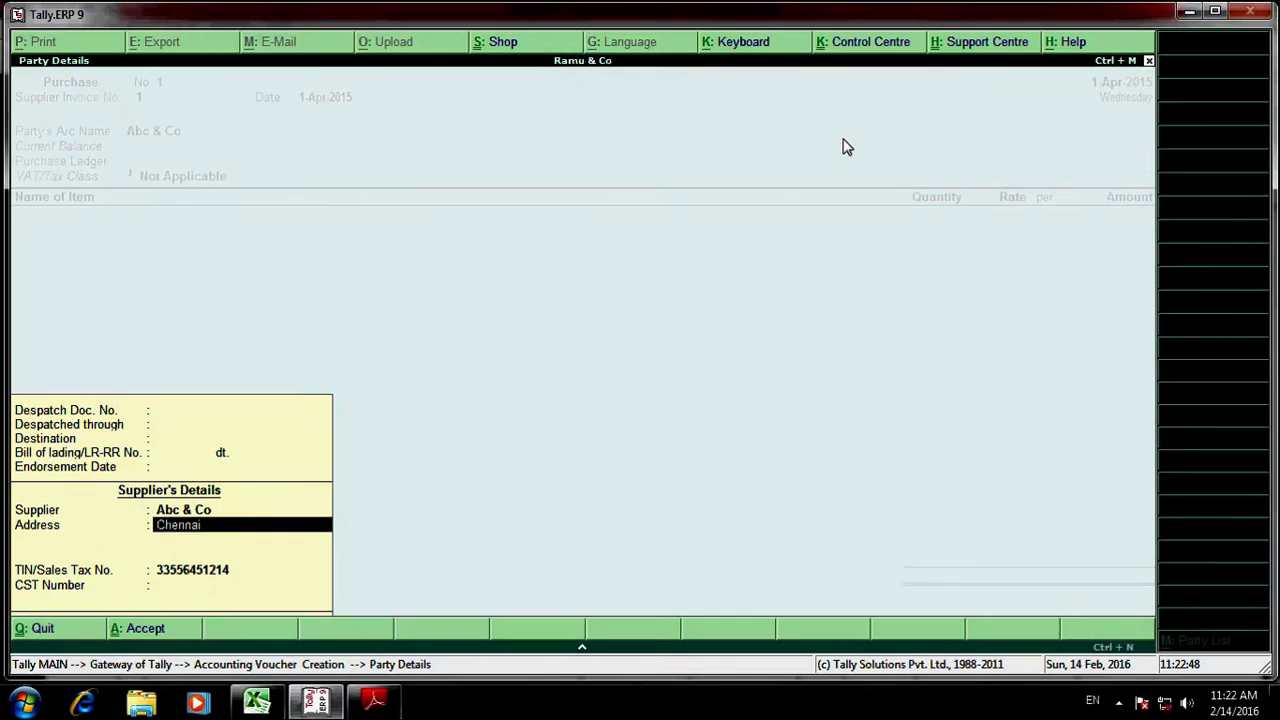
# - Set the party to Abc & Co and the purchase ledger to Purchase Acct
pyautogui.hotkey('alt', 'Tab')
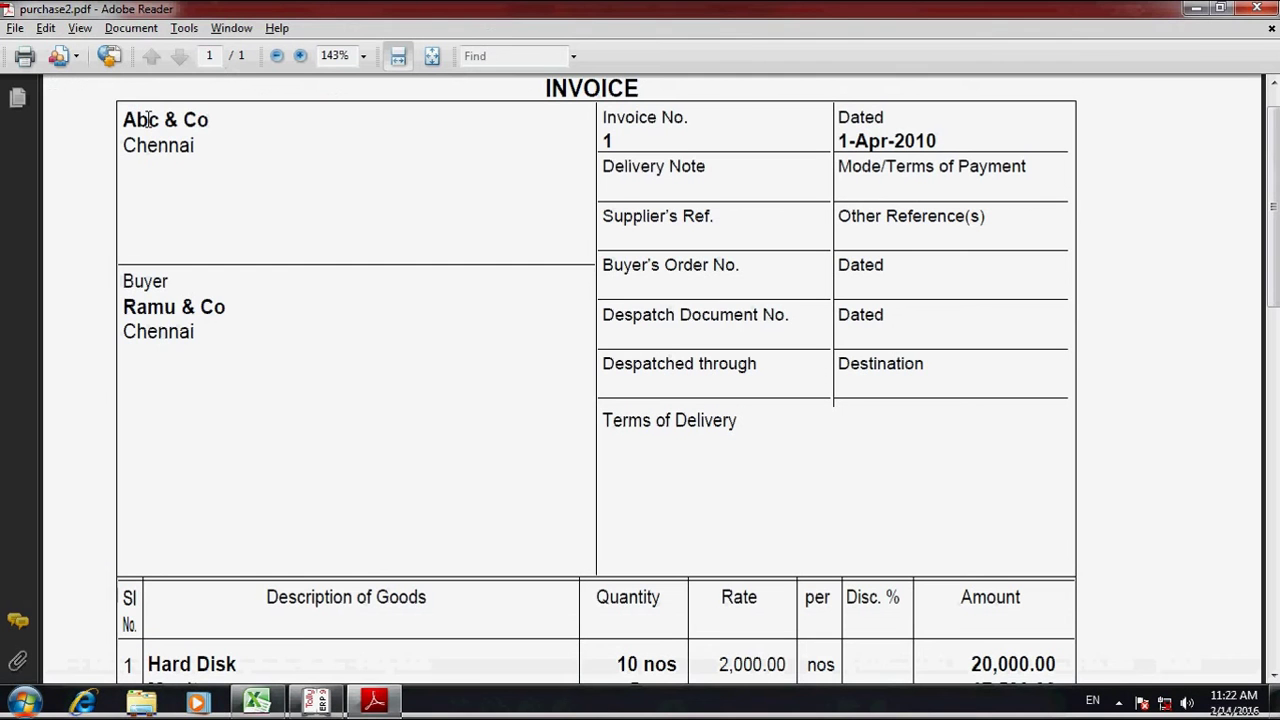
pyautogui.moveTo(123, 120); pyautogui.dragTo(218, 120)
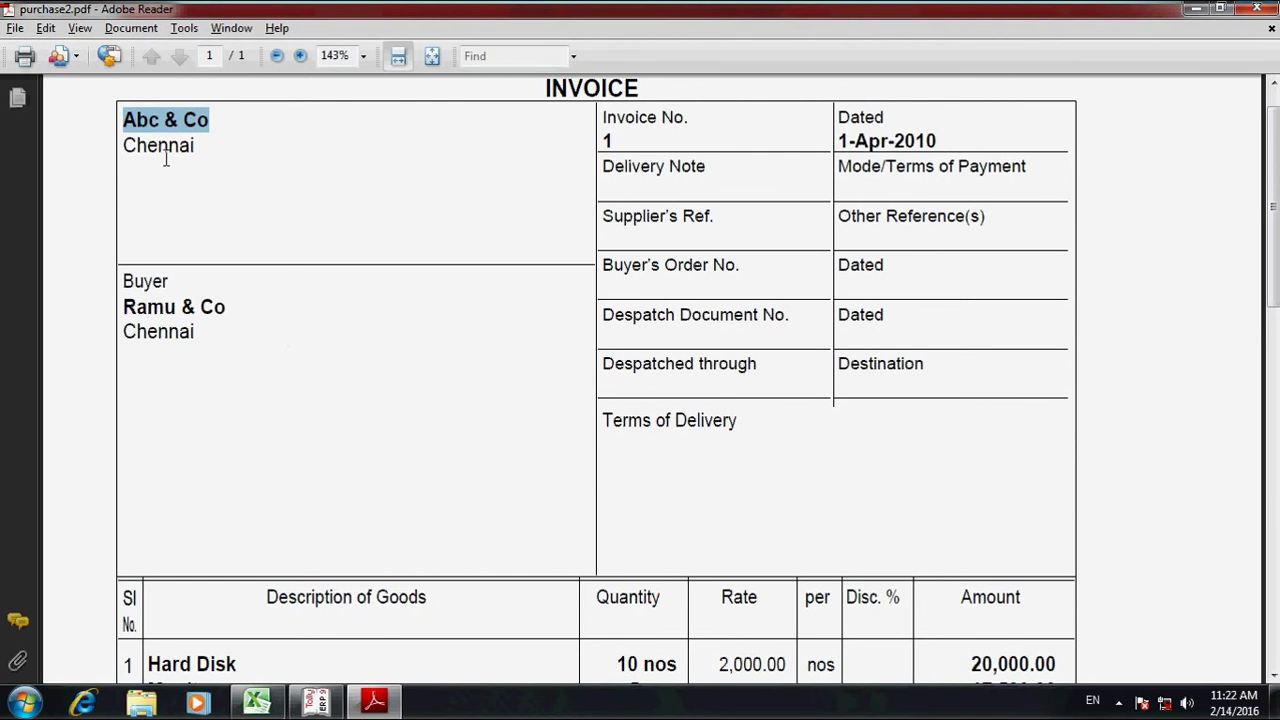
pyautogui.scroll(1, 170, 140)
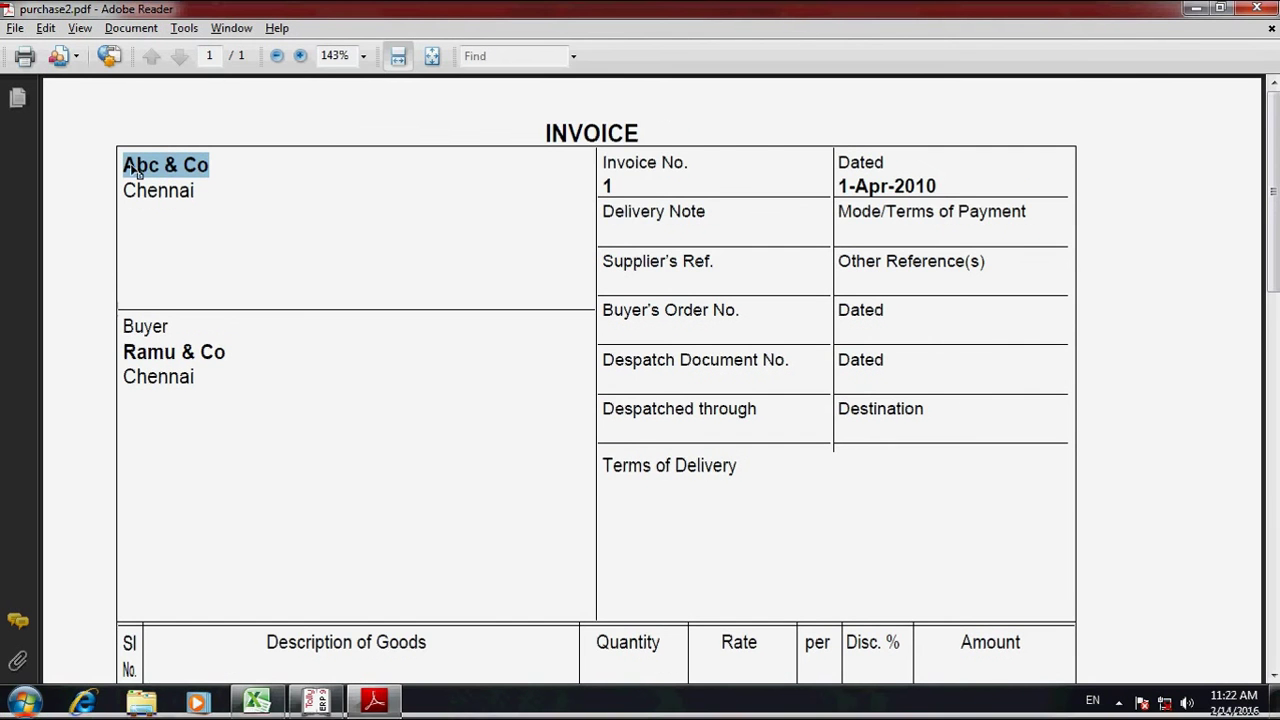
pyautogui.hotkey('alt', 'Tab')
pyautogui.press('Return')
pyautogui.press('Return')
pyautogui.press('Return')
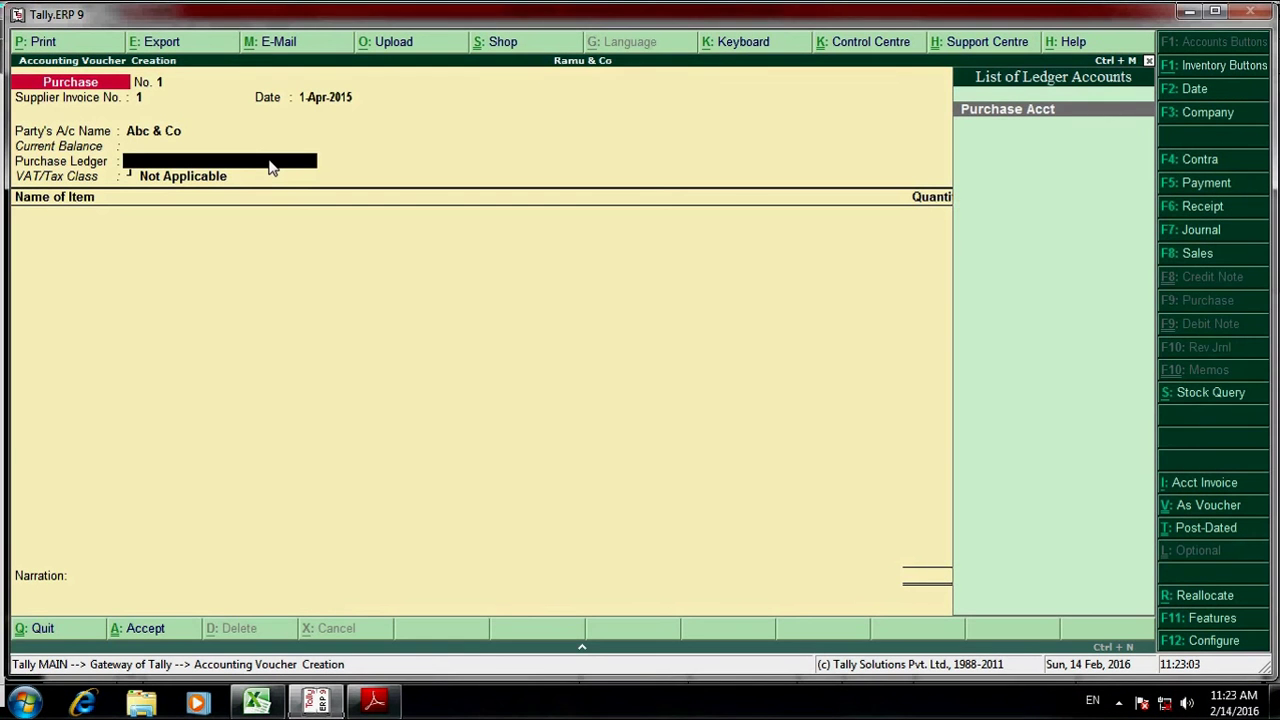
pyautogui.press('Return')
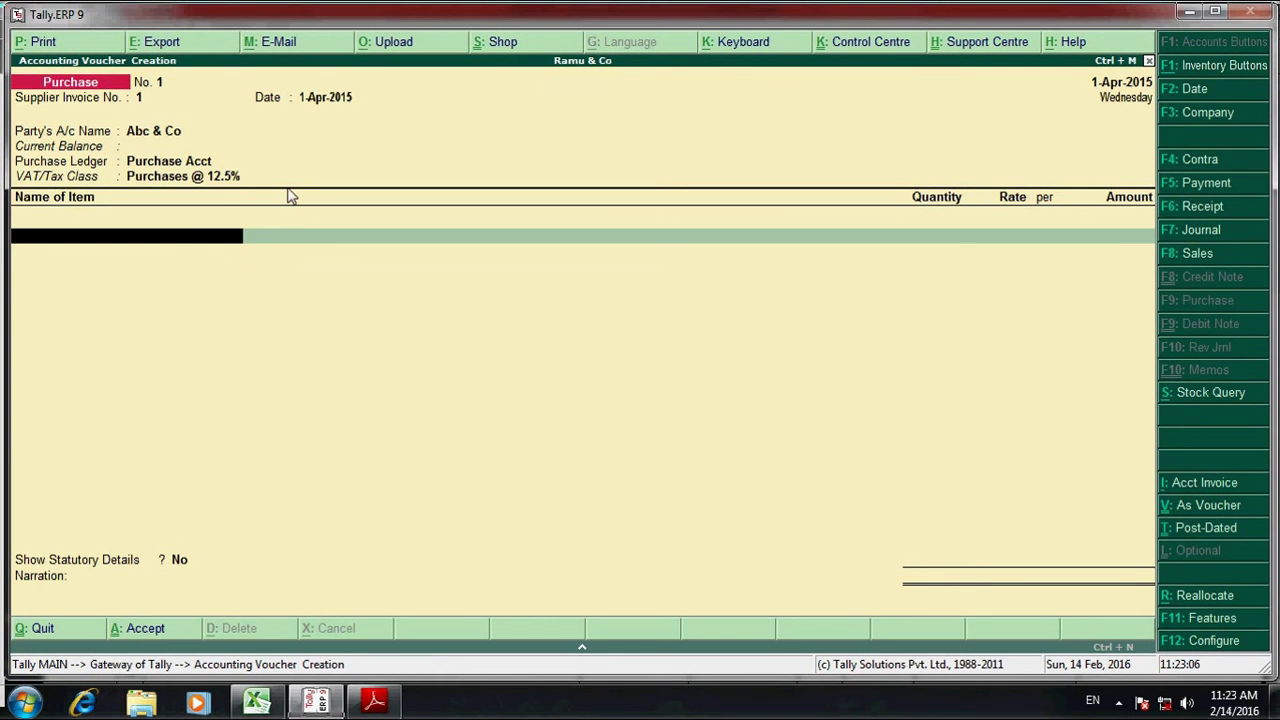
pyautogui.hotkey('alt', 'Tab')
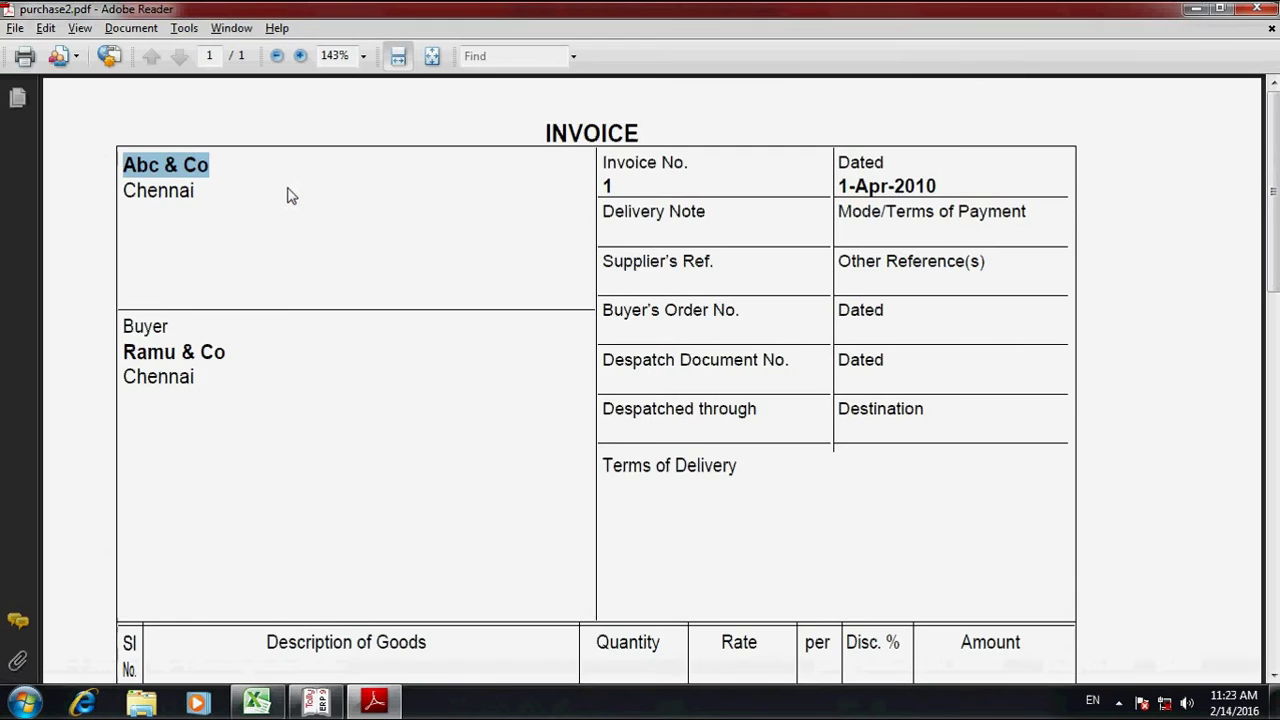
pyautogui.scroll(-2, 251, 244)
pyautogui.scroll(-4, 240, 260)
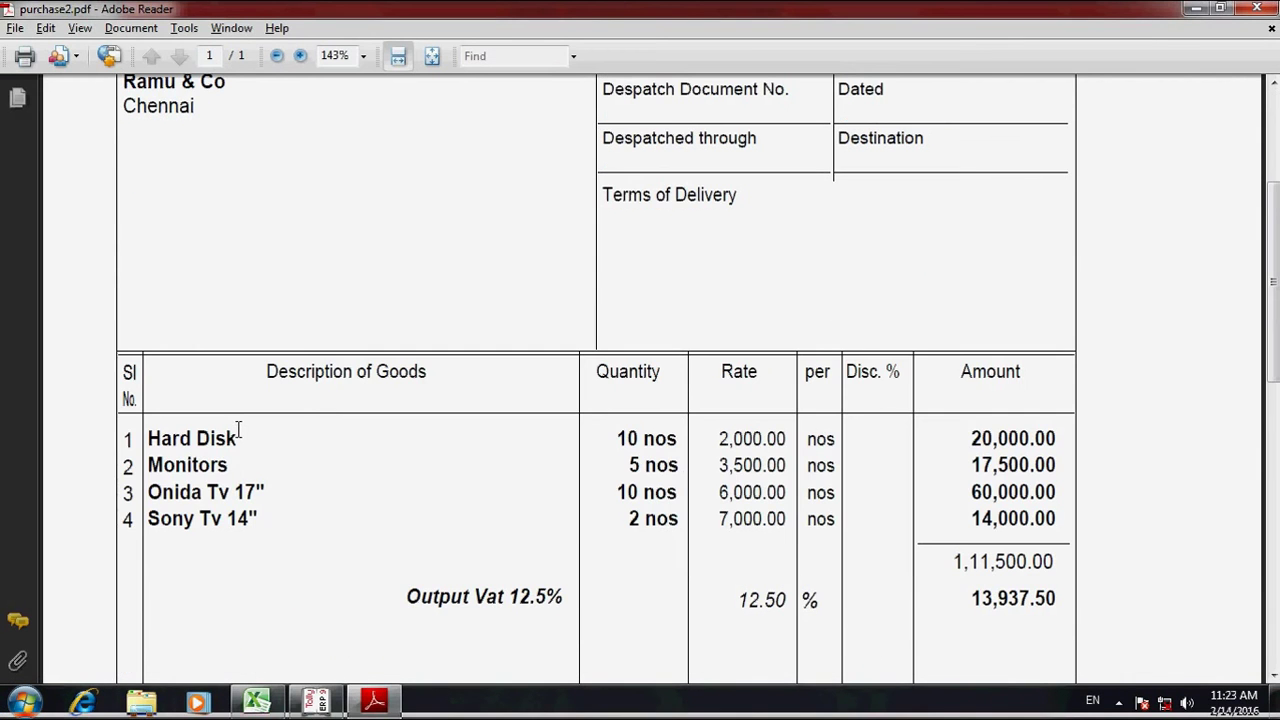
# - Add Hard Disk as the first item: 10 nos at 2,000
pyautogui.hotkey('alt', 'Tab')
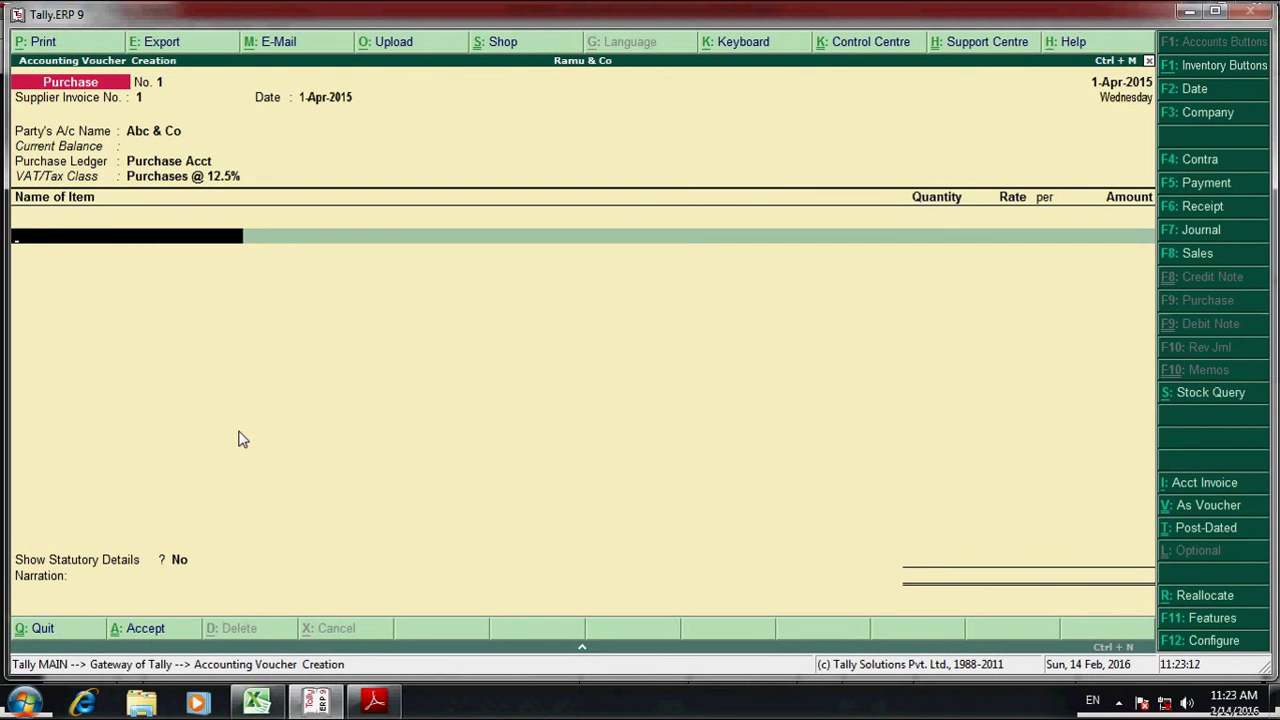
pyautogui.write('Ha')
pyautogui.press('Return')
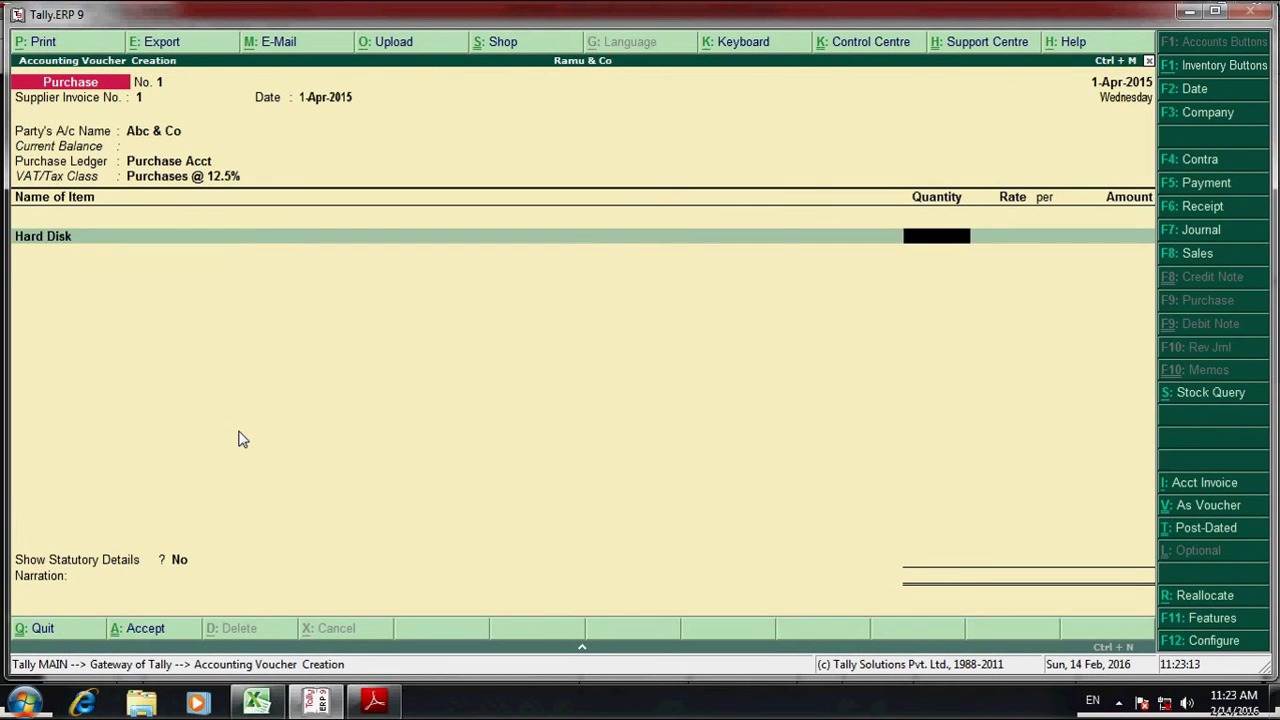
pyautogui.hotkey('alt', 'Tab')
pyautogui.hotkey('alt', 'Tab')
pyautogui.write('10')
pyautogui.press('Return')
pyautogui.hotkey('alt', 'Tab')
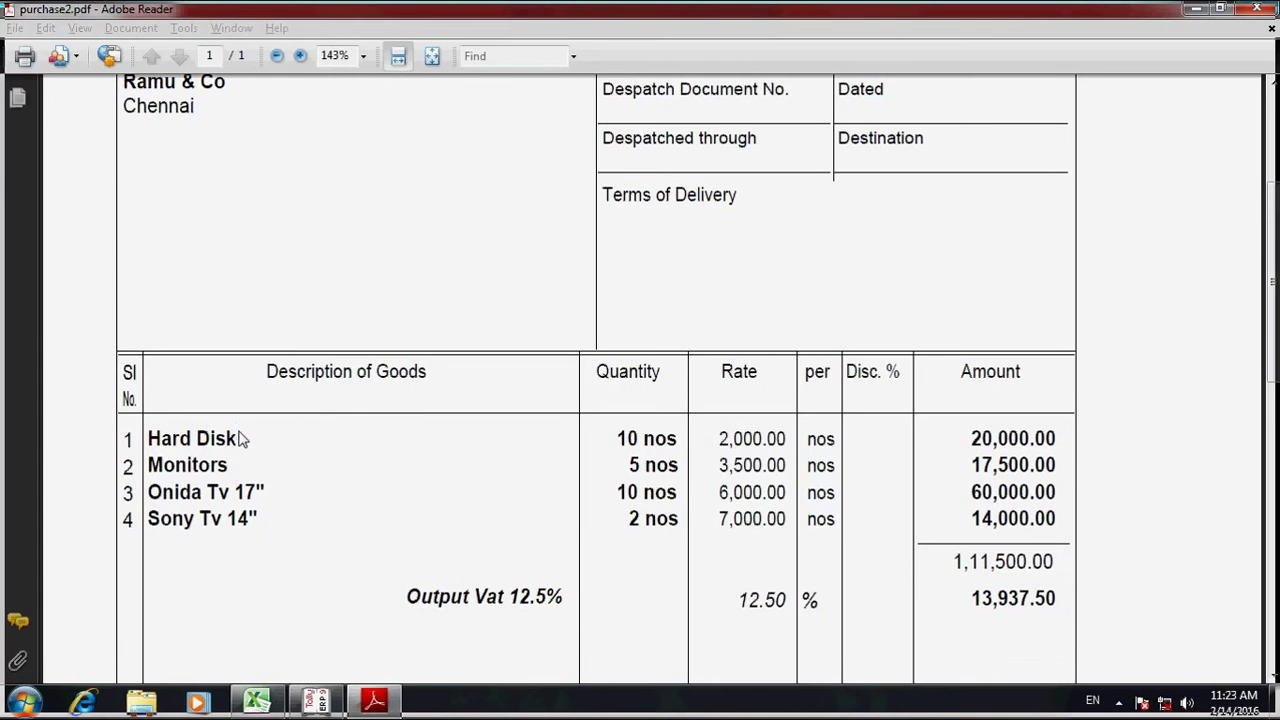
pyautogui.hotkey('alt', 'Tab')
pyautogui.write('2000')
pyautogui.press('Return')
pyautogui.press('Return')
pyautogui.press('Return')
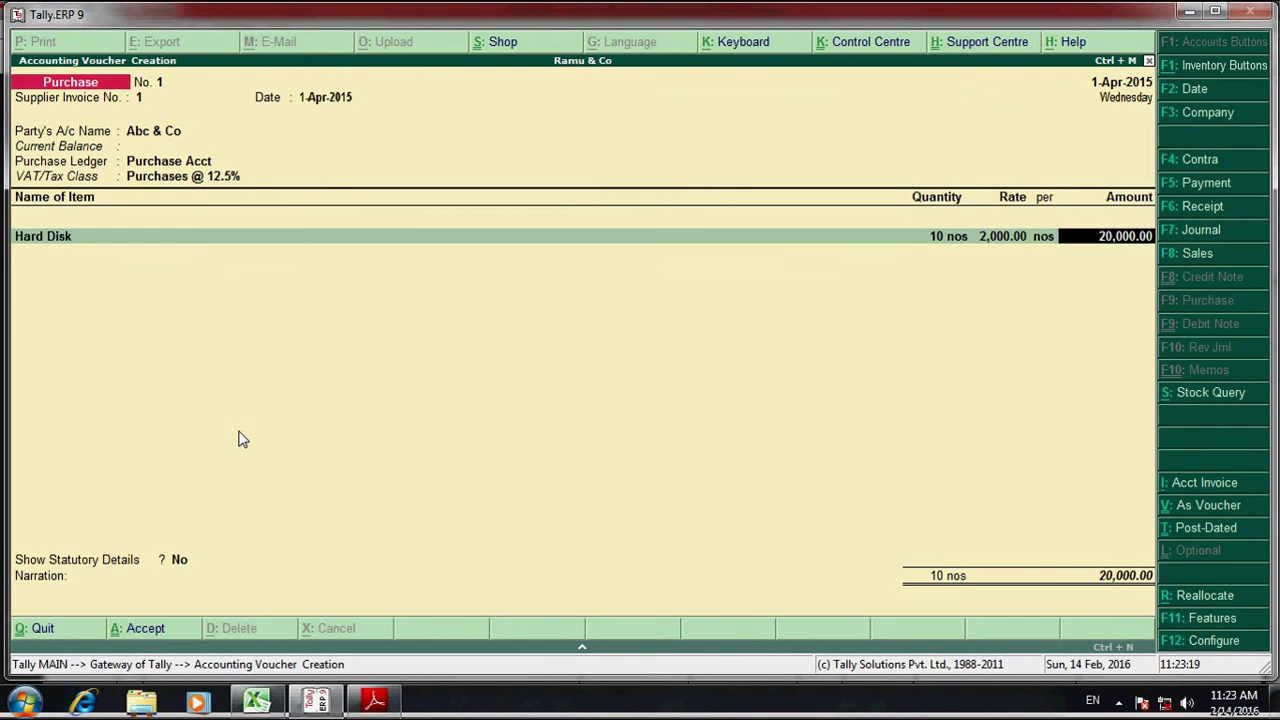
# - Add Monitors: 5 nos at 3,500, correcting a mistyped 35,000 rate
pyautogui.hotkey('alt', 'Tab')
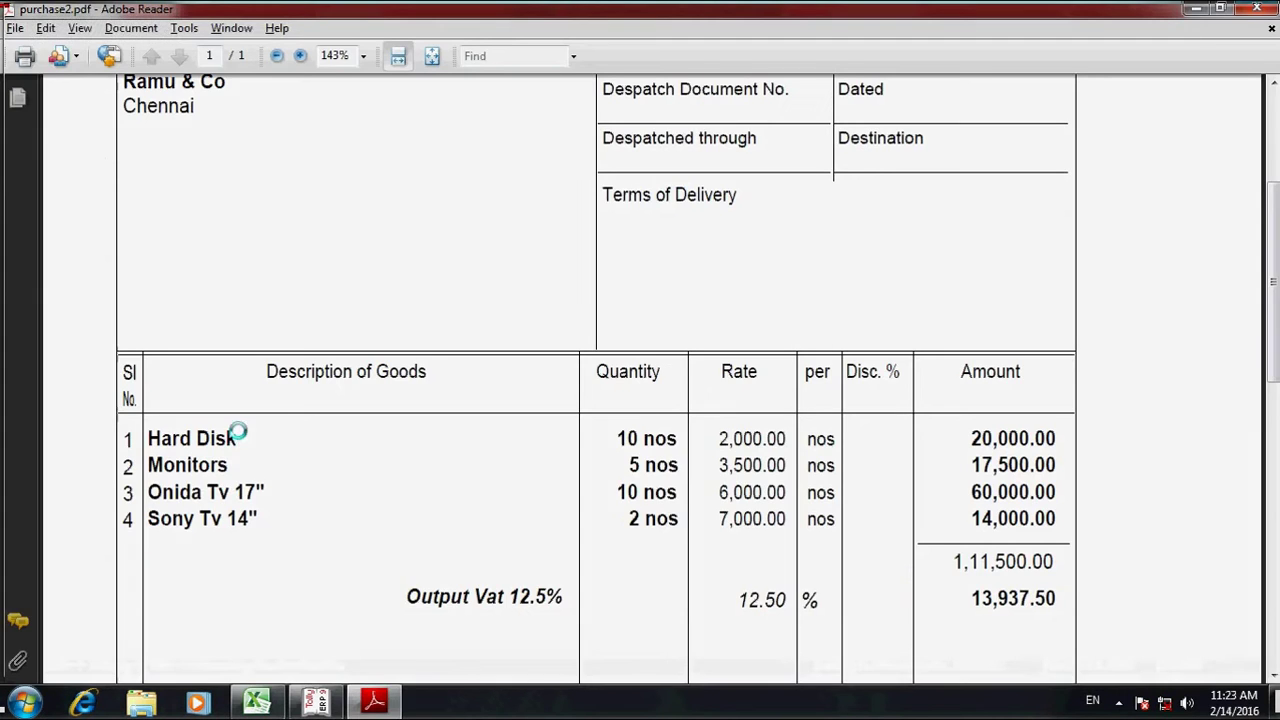
pyautogui.hotkey('alt', 'Tab')
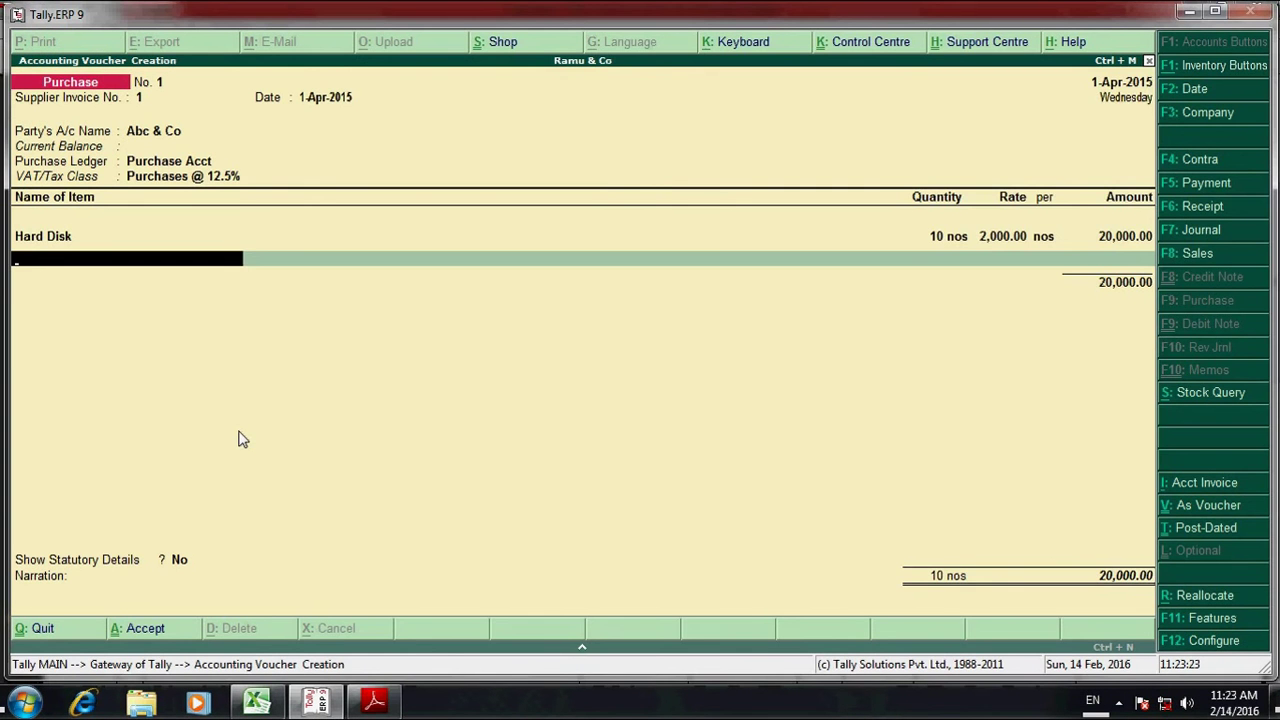
pyautogui.write('Mo')
pyautogui.press('Return')
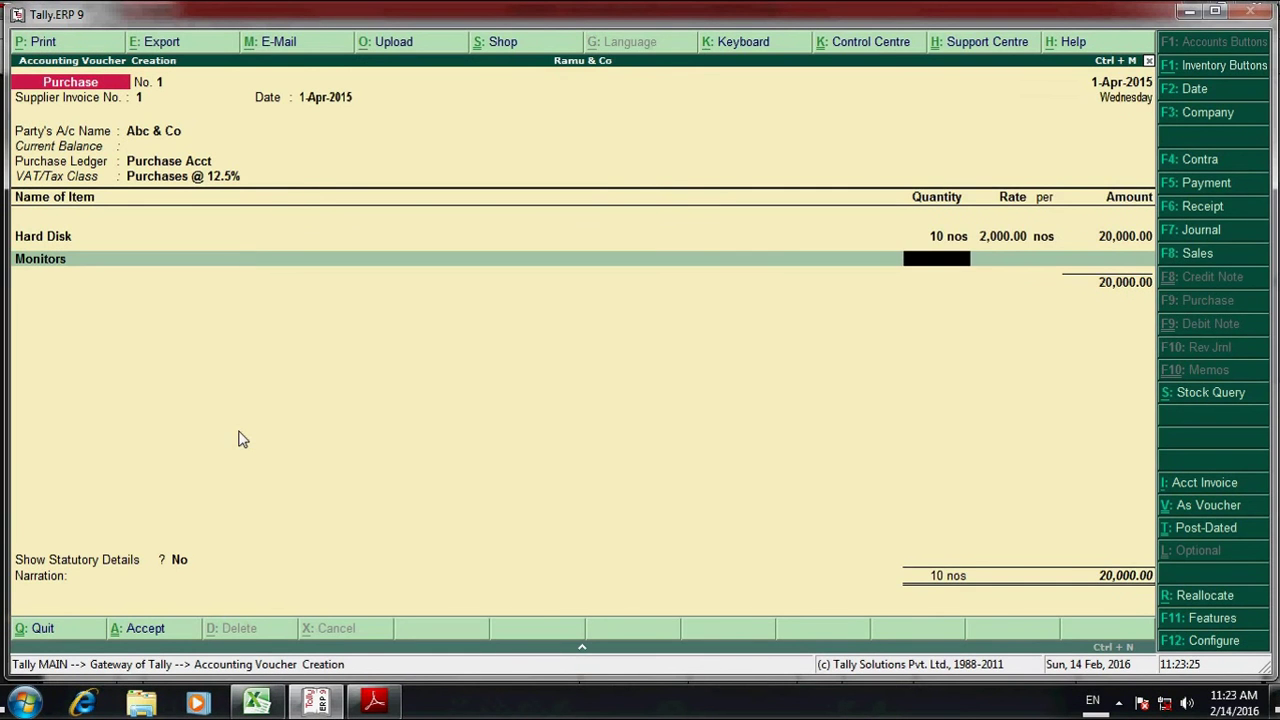
pyautogui.hotkey('alt', 'Tab')
pyautogui.hotkey('alt', 'Tab')
pyautogui.write('5')
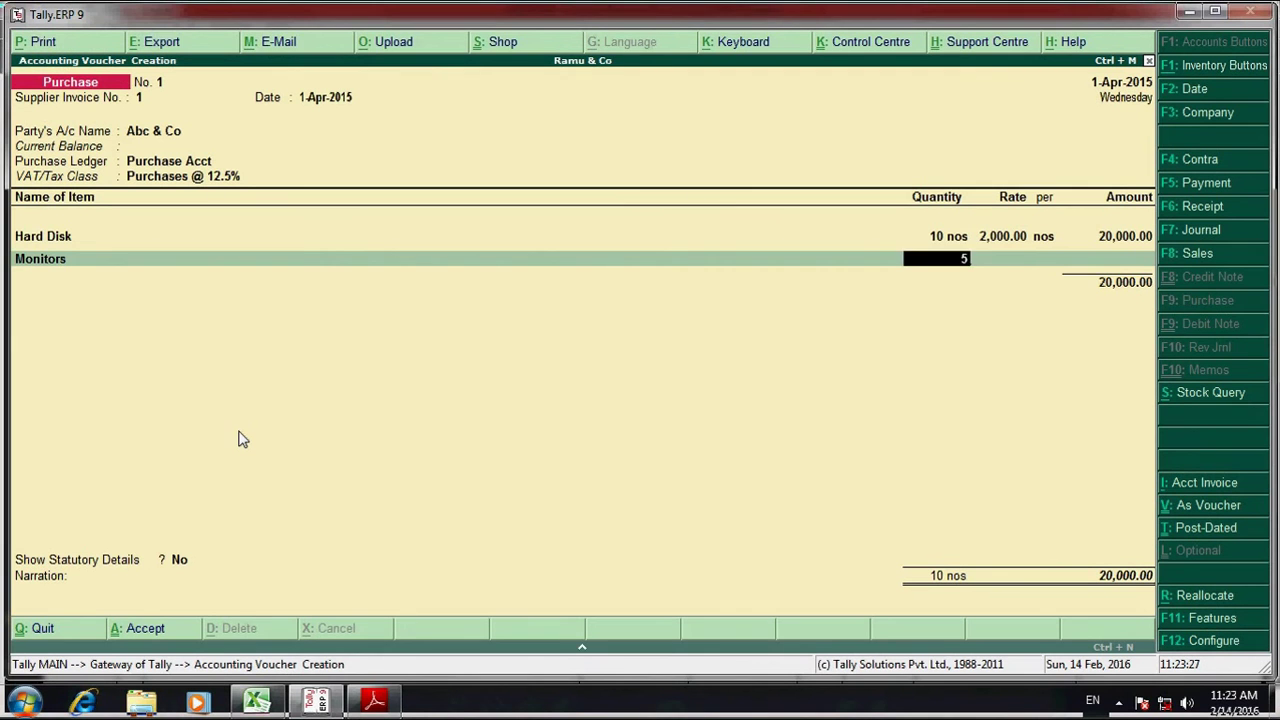
pyautogui.press('Return')
pyautogui.write('35000')
pyautogui.press('Return')
pyautogui.press('Return')
pyautogui.press('Return')
pyautogui.press('BackSpace')
pyautogui.press('BackSpace')
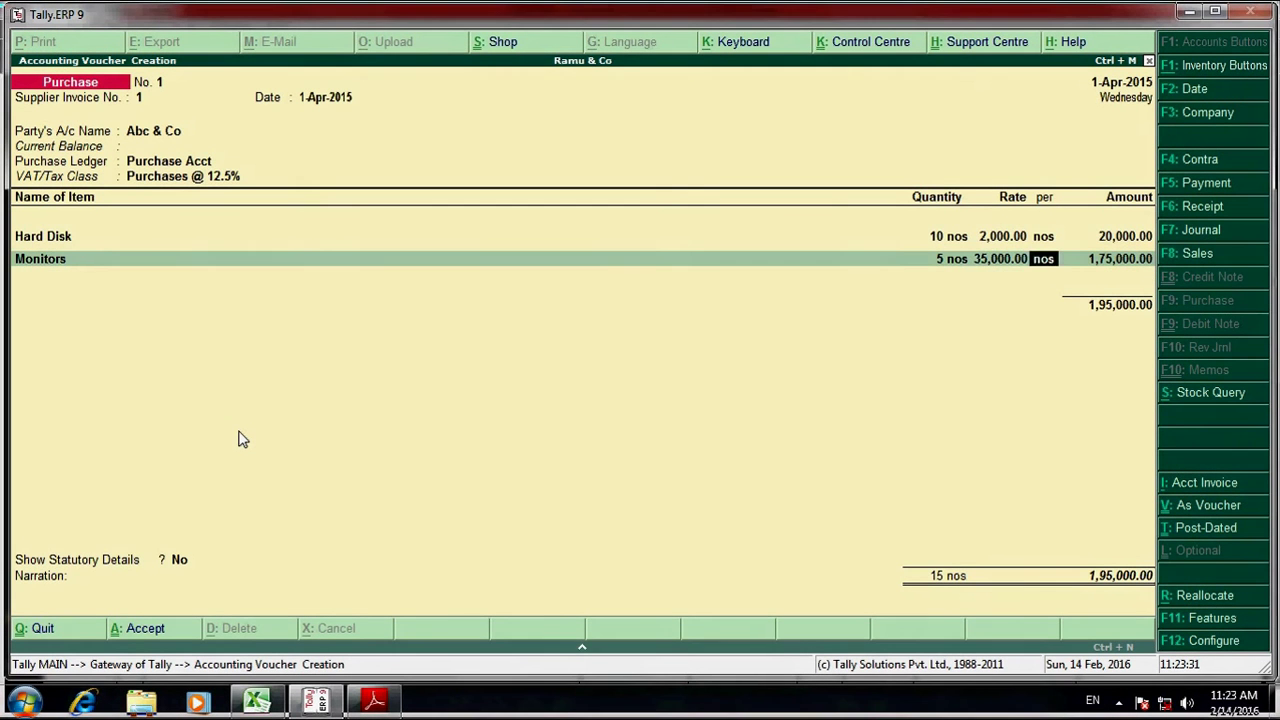
pyautogui.press('BackSpace')
pyautogui.write('3500')
pyautogui.press('Return')
pyautogui.press('Return')
pyautogui.press('Return')
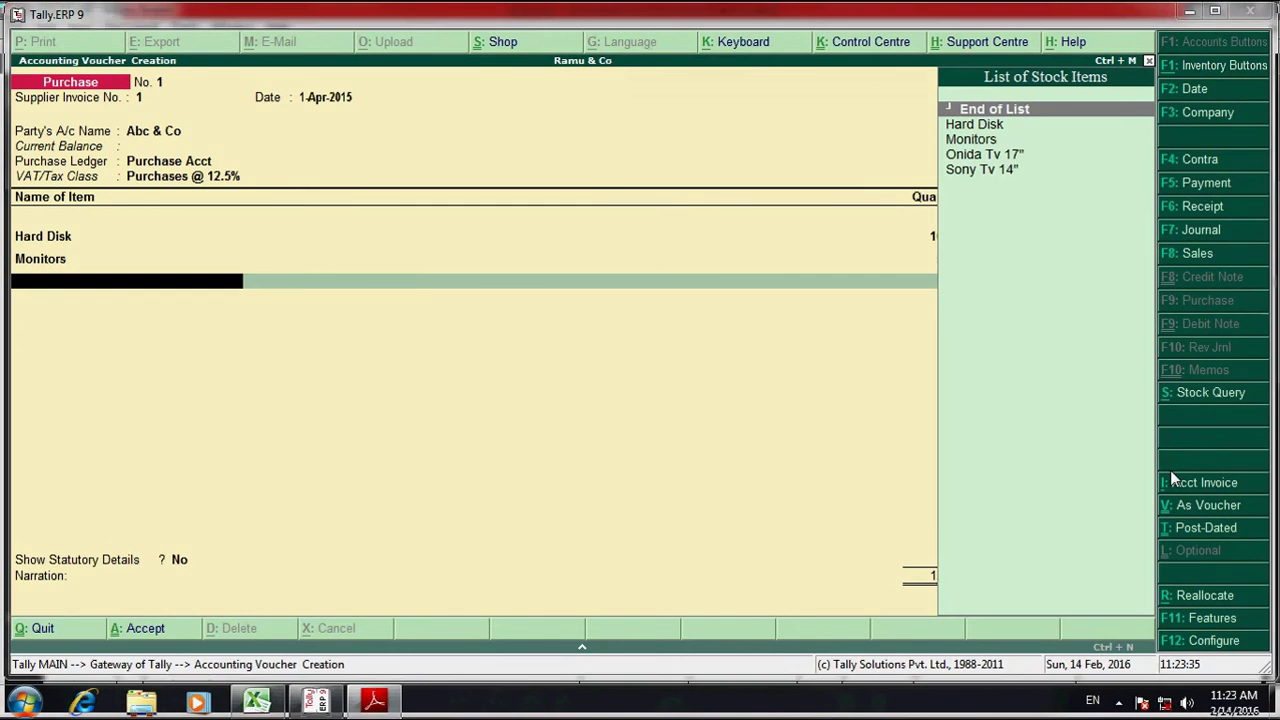
# - Add Onida Tv 17": 10 nos at 6,000
pyautogui.hotkey('alt', 'Tab')
pyautogui.hotkey('alt', 'Tab')
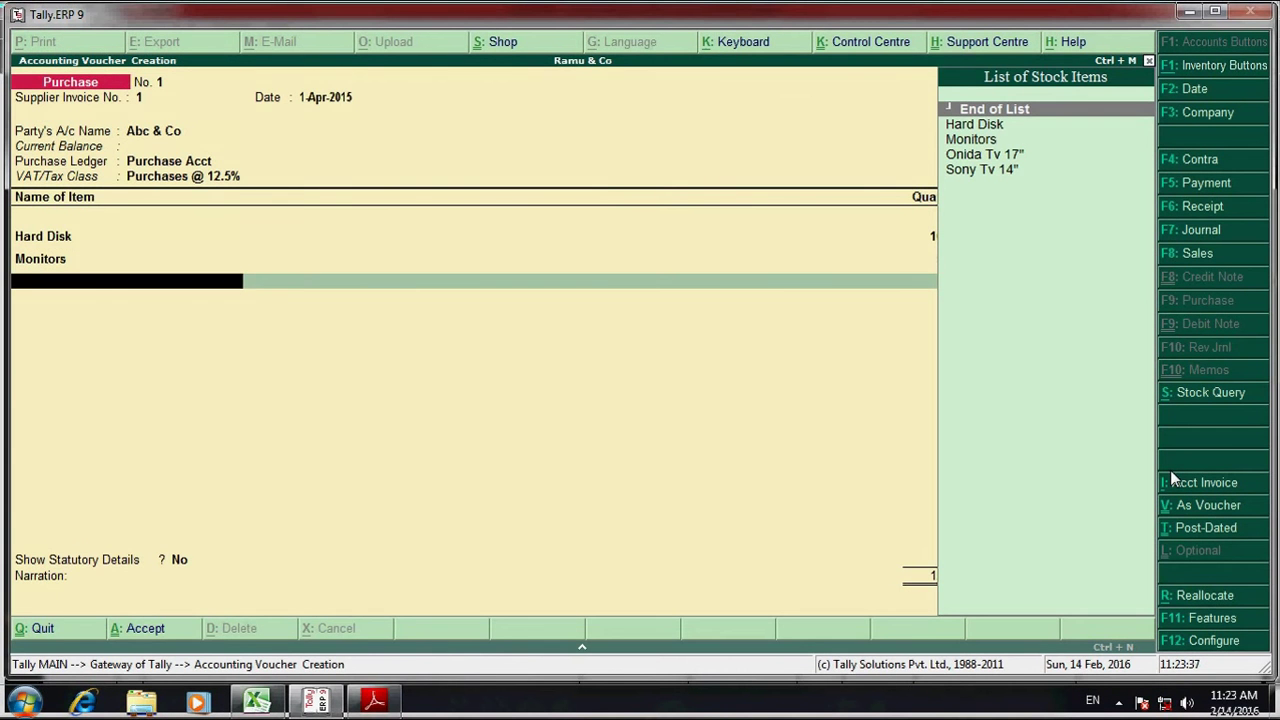
pyautogui.write('Oni')
pyautogui.press('Return')
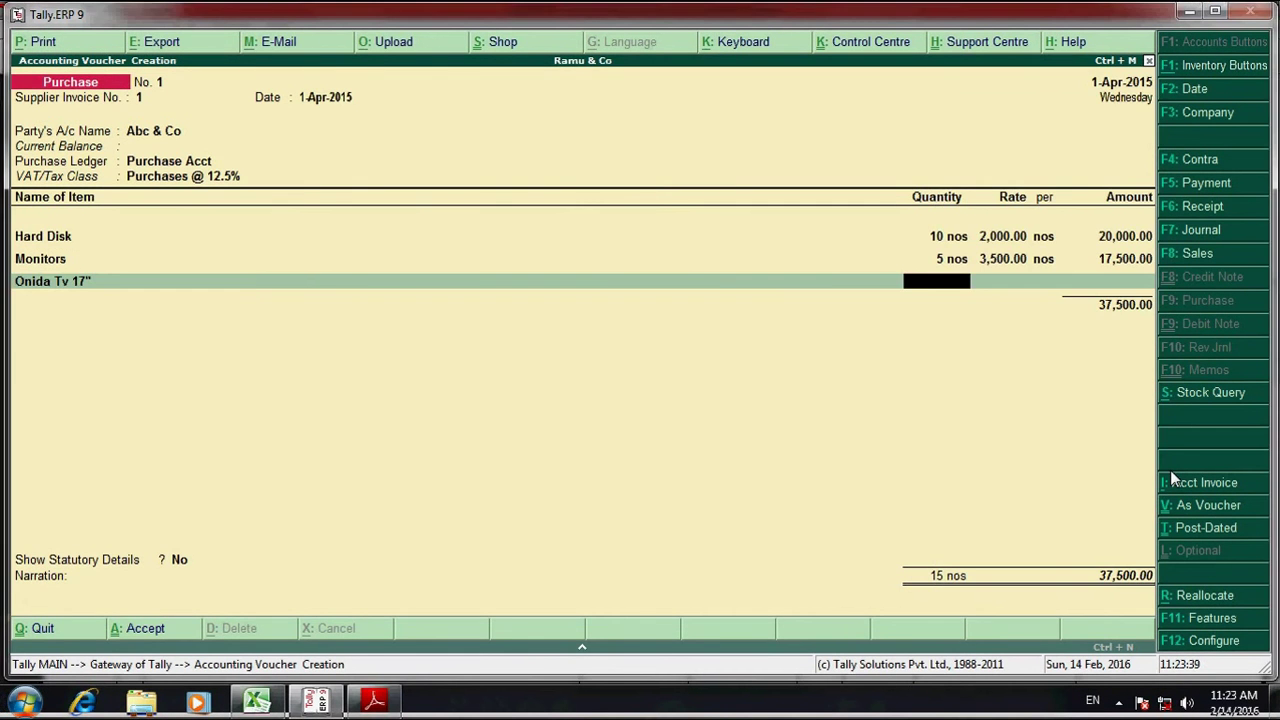
pyautogui.hotkey('alt', 'Tab')
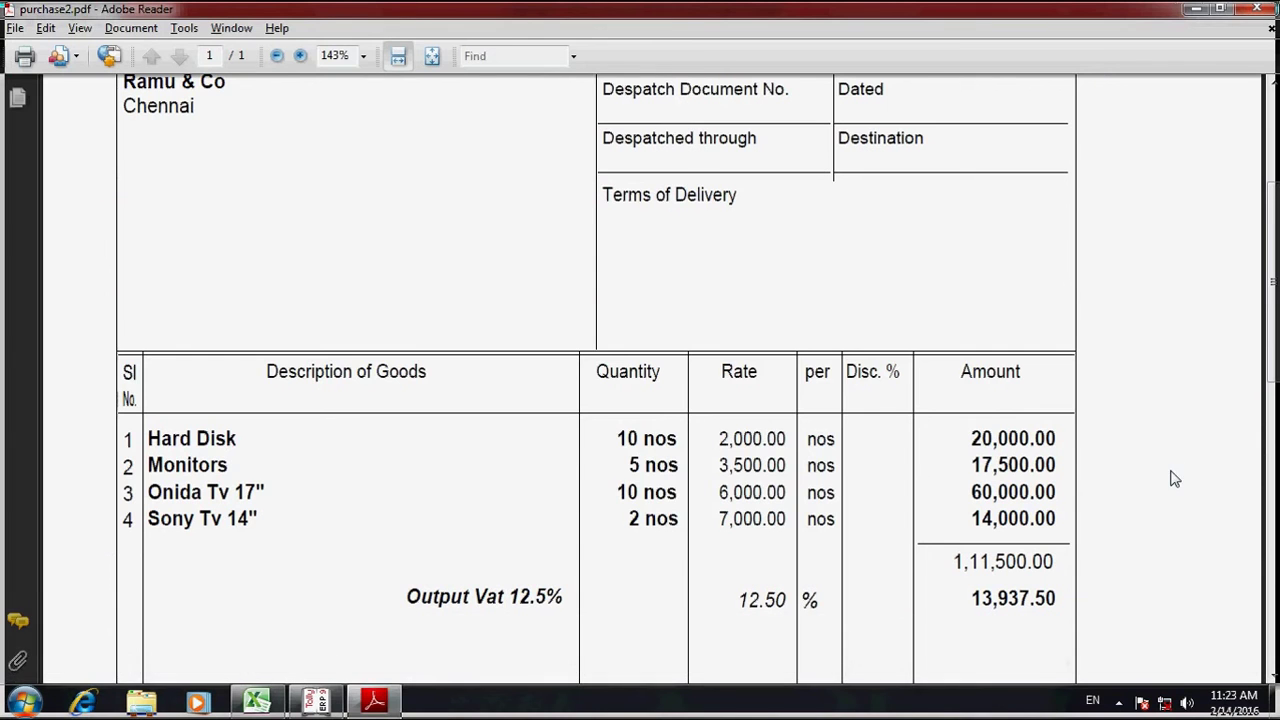
pyautogui.hotkey('alt', 'Tab')
pyautogui.write('10')
pyautogui.press('Return')
pyautogui.write('6000')
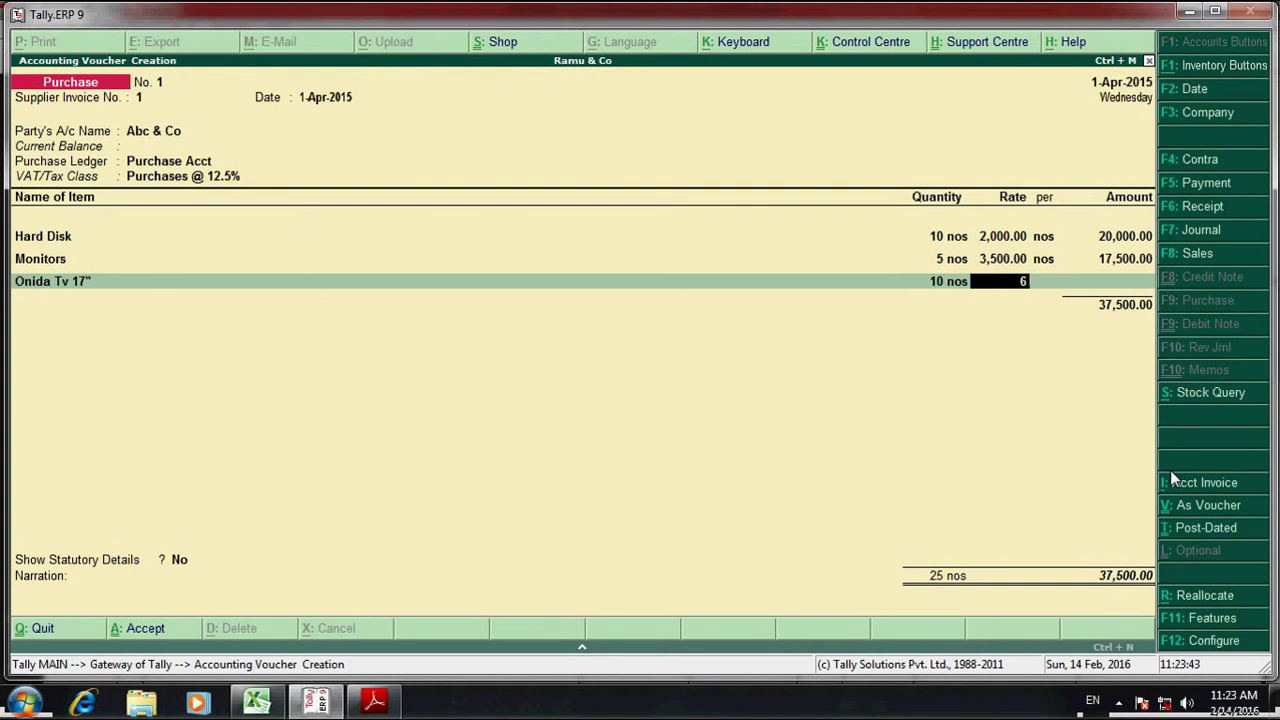
pyautogui.press('Return')
pyautogui.press('Return')
pyautogui.press('Return')
# - Add Sony Tv 14": 2 nos at 7,000
pyautogui.hotkey('alt', 'Tab')
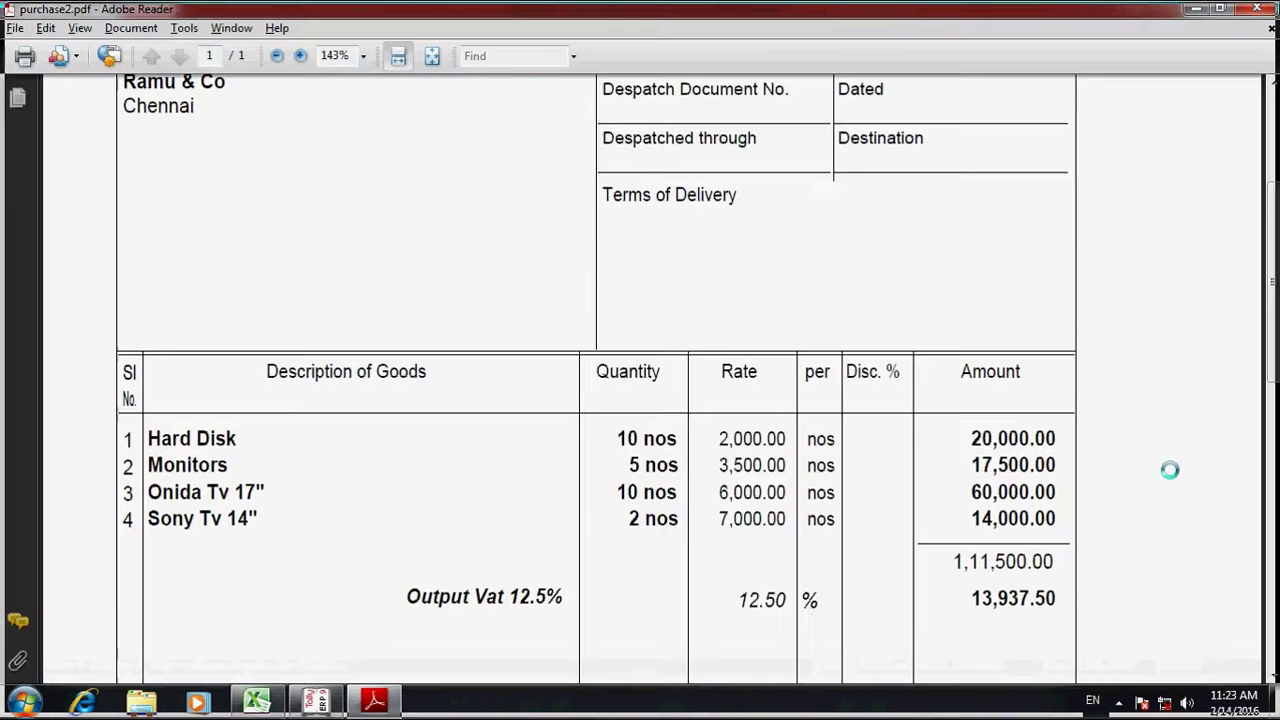
pyautogui.hotkey('alt', 'Tab')
pyautogui.write('So')
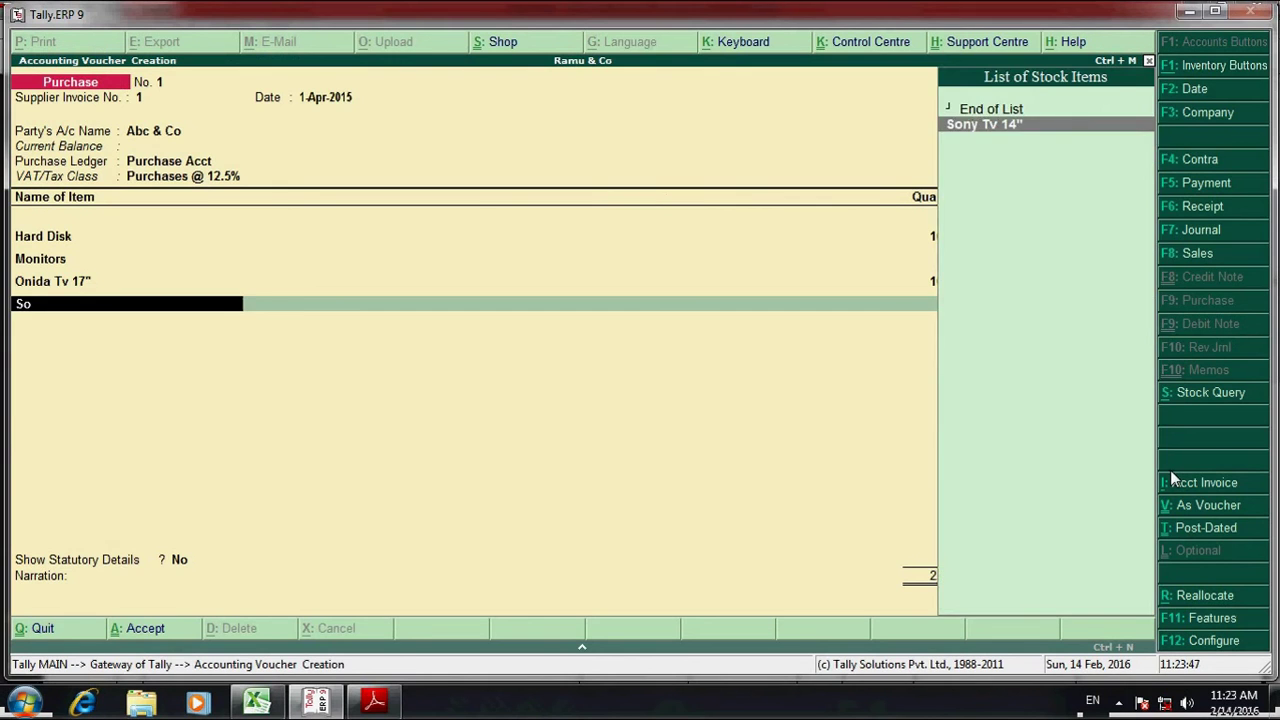
pyautogui.press('Return')
pyautogui.hotkey('alt', 'Tab')
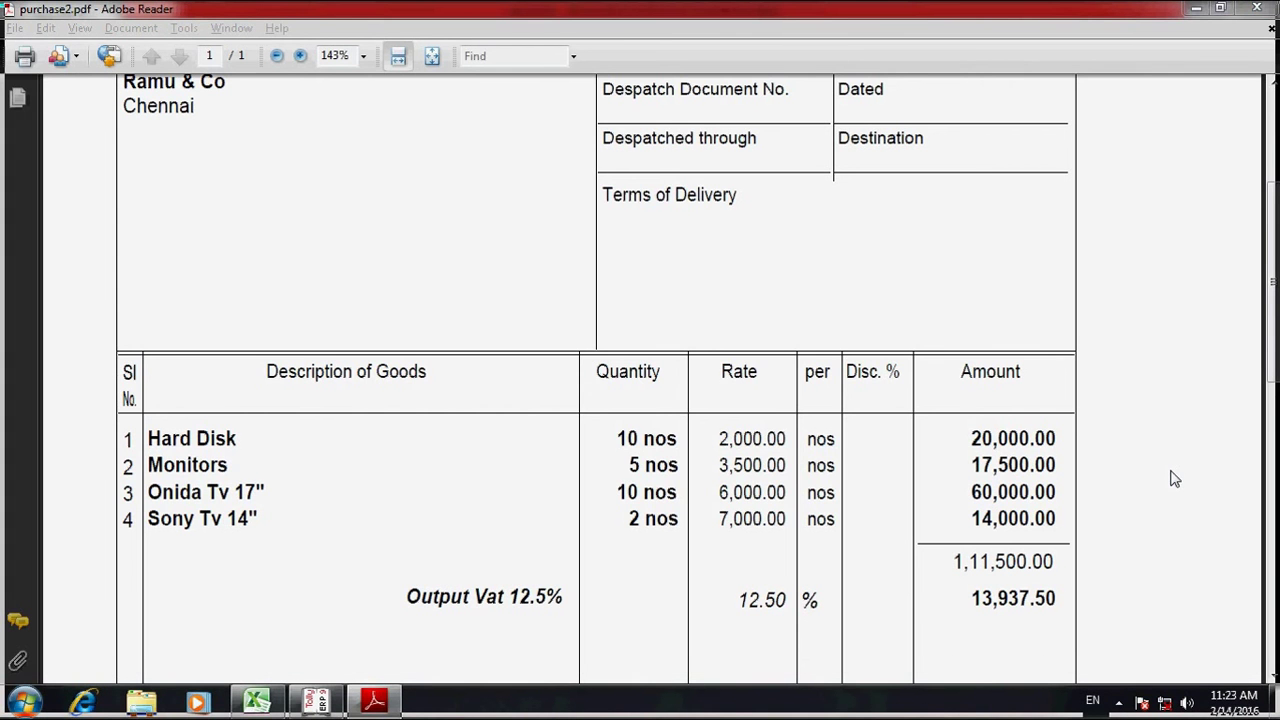
pyautogui.hotkey('alt', 'Tab')
pyautogui.write('2')
pyautogui.press('Return')
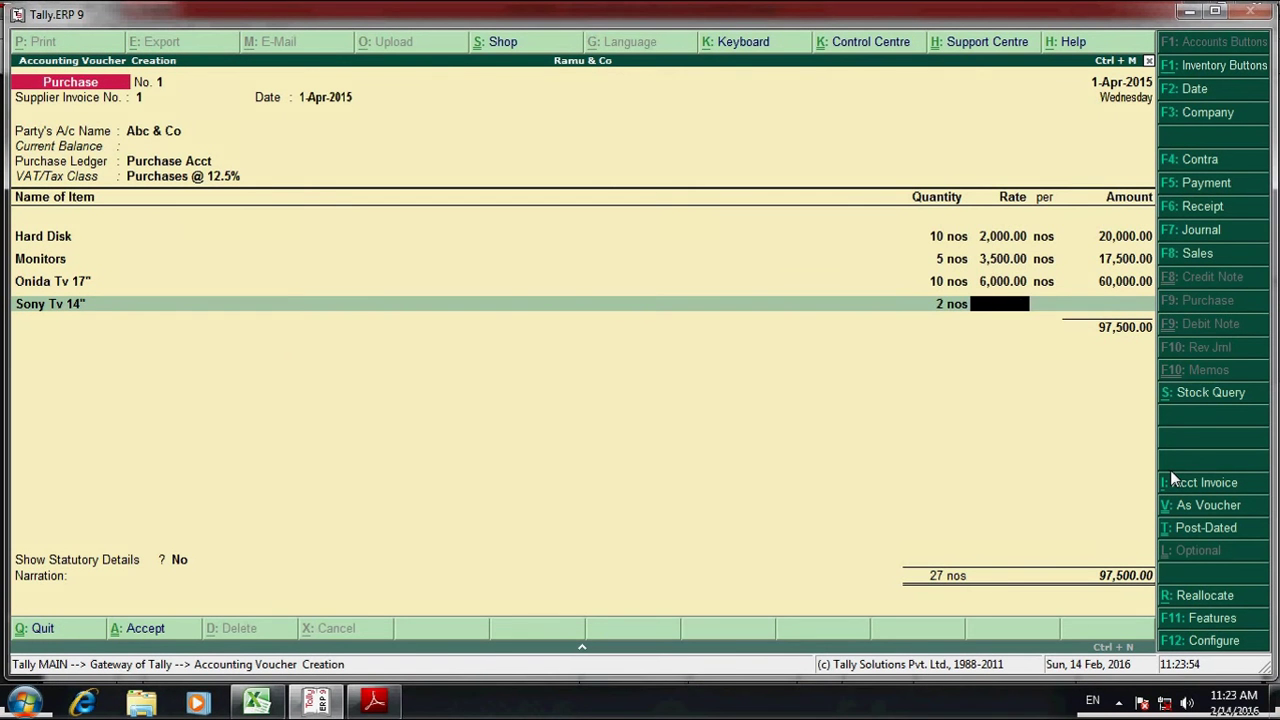
pyautogui.write('7000')
pyautogui.press('Return')
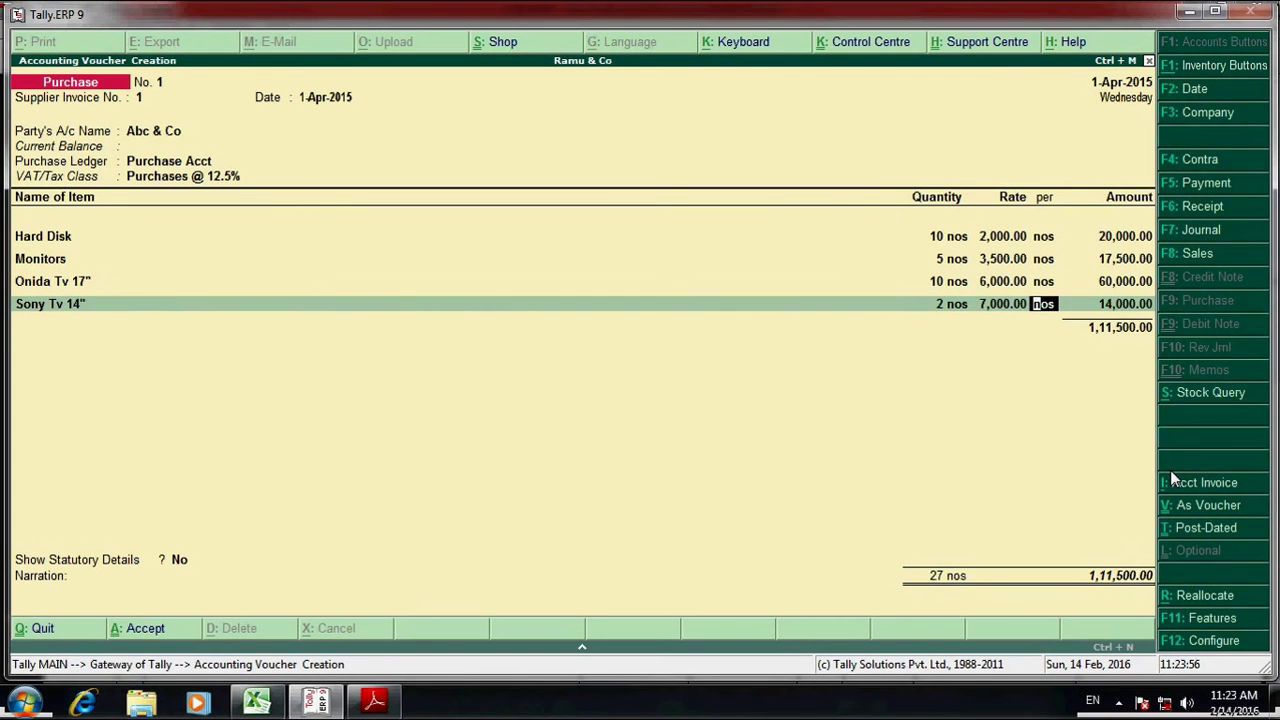
pyautogui.press('Return')
pyautogui.press('Return')
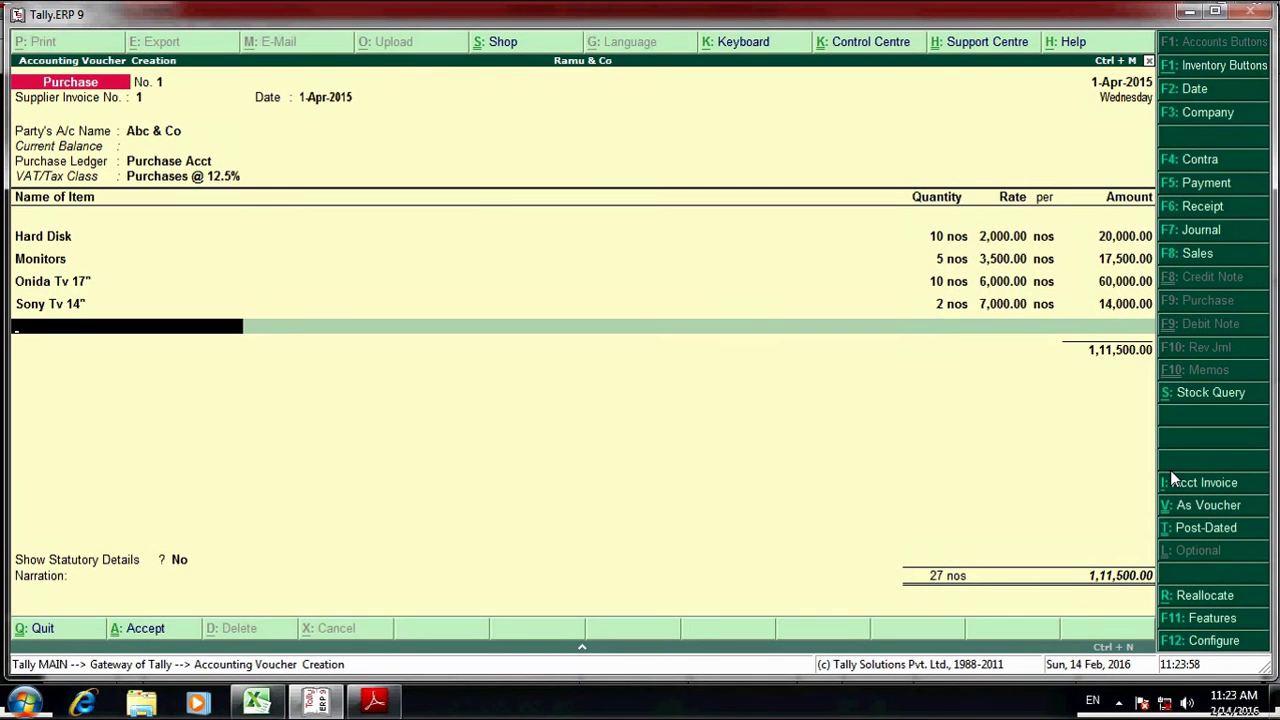
# - Add the Input Vat 12.5% ledger and accept 13,937.50 after checking it against the invoice and worksheet
pyautogui.write('Input')
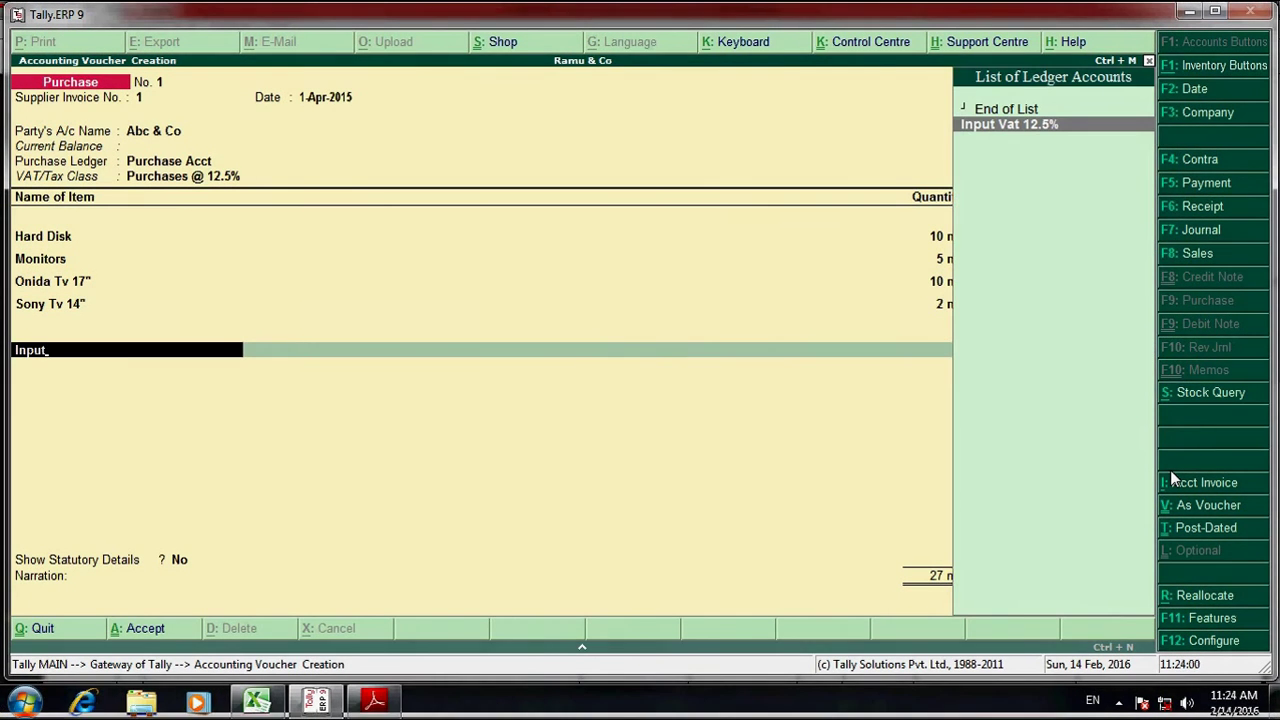
pyautogui.press('Return')
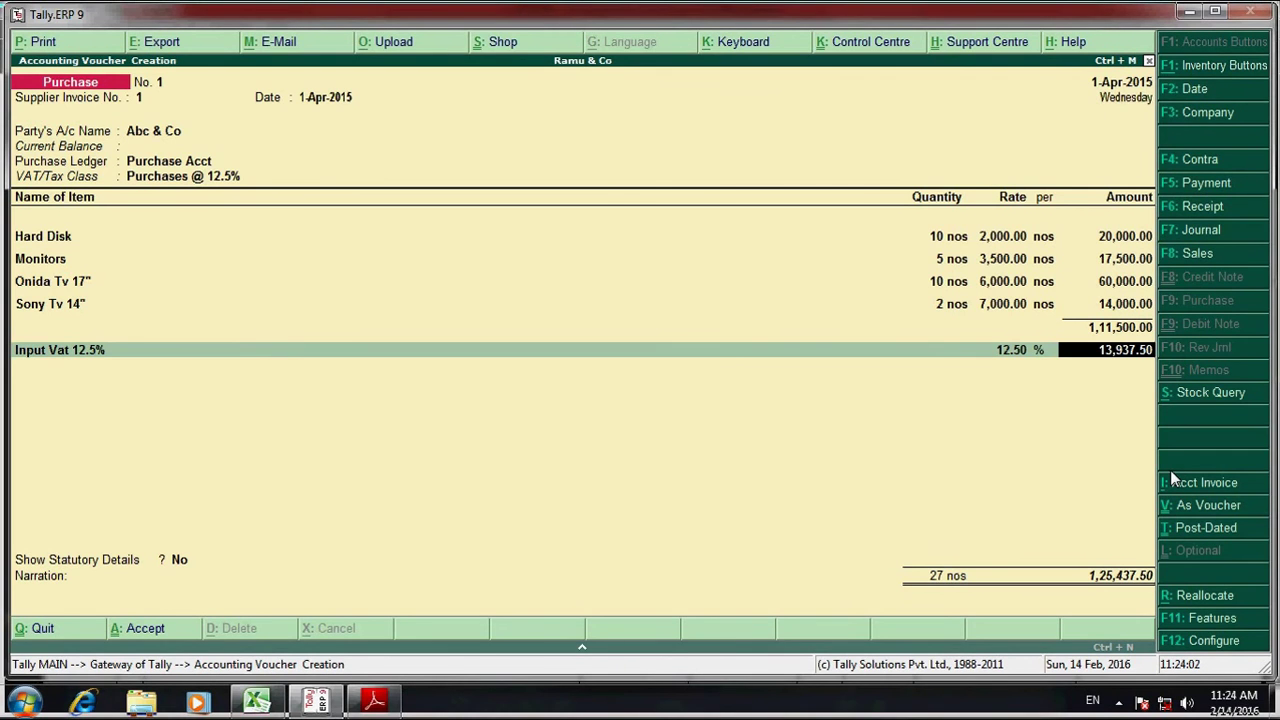
pyautogui.hotkey('alt', 'Tab')
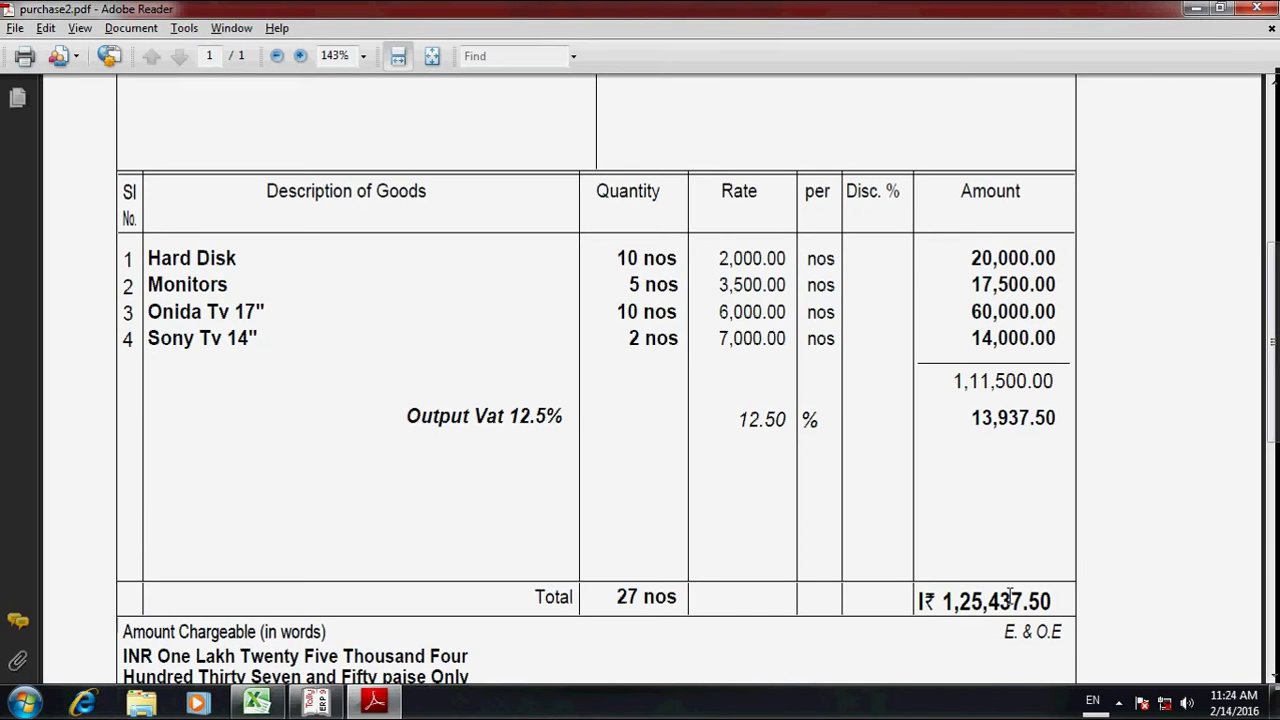
pyautogui.hotkey('alt', 'Tab')
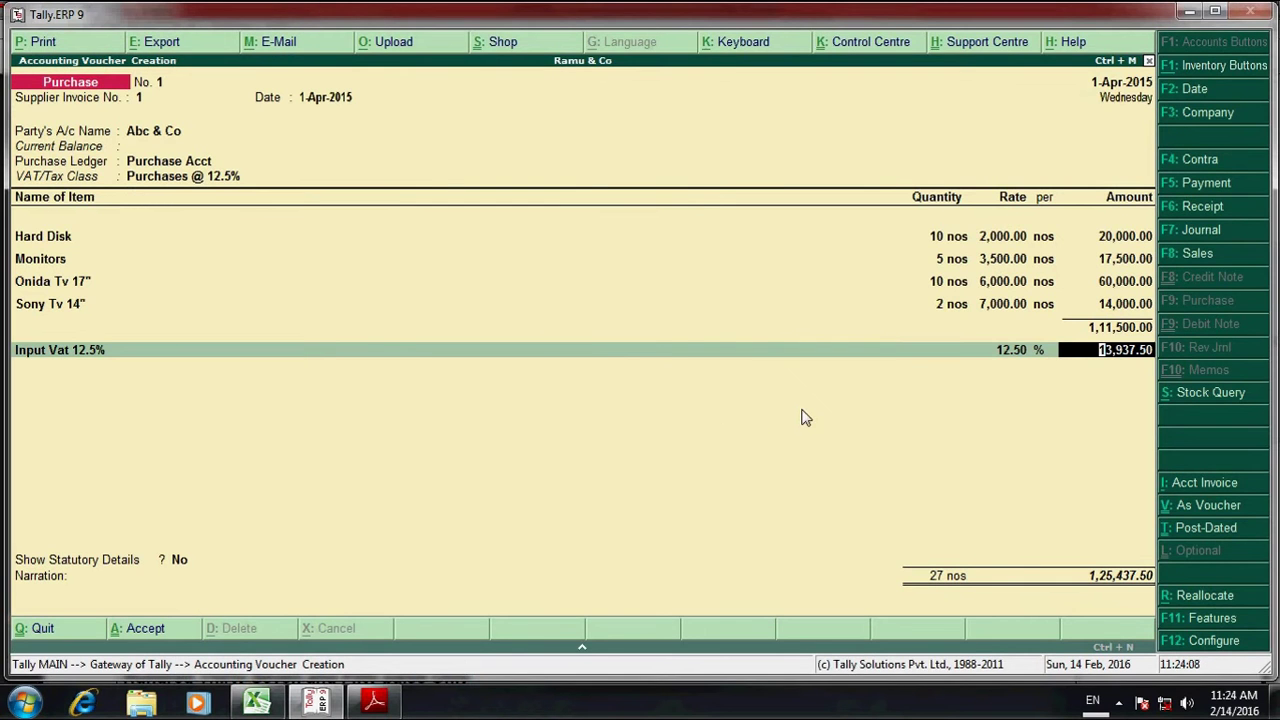
pyautogui.hotkey('alt', 'Tab')
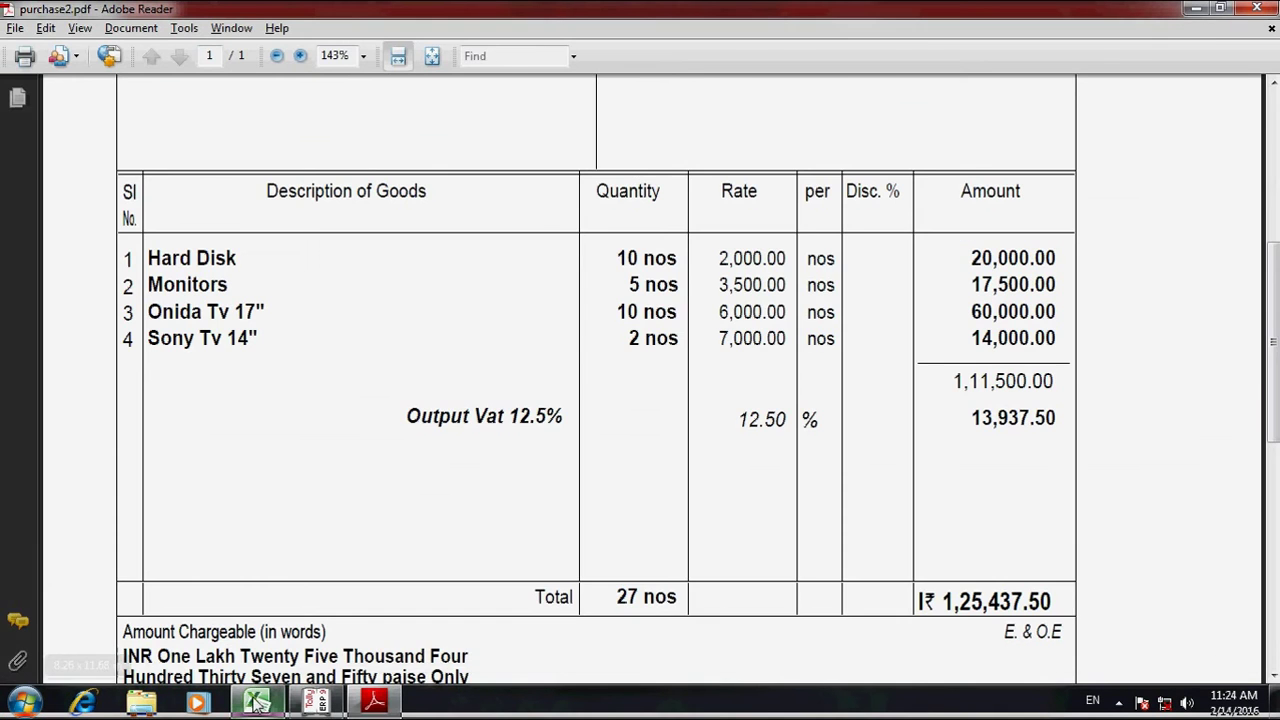
pyautogui.click(257, 703)
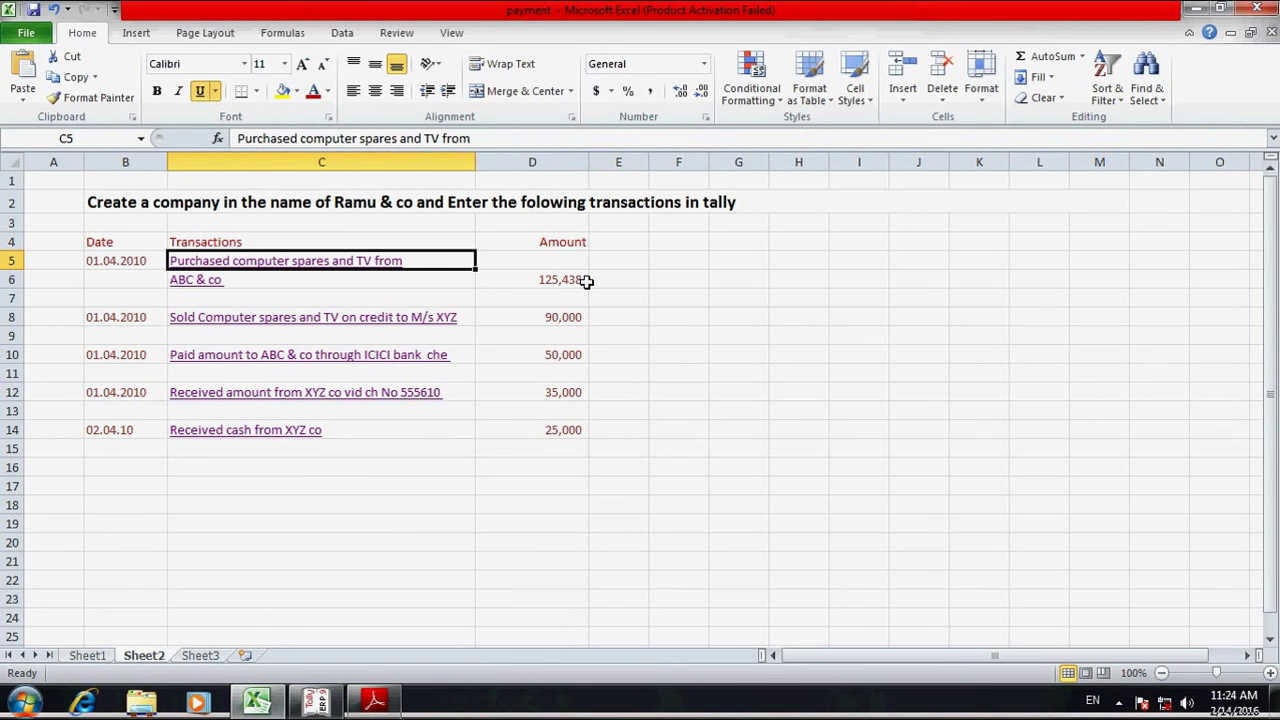
pyautogui.hotkey('alt', 'Tab')
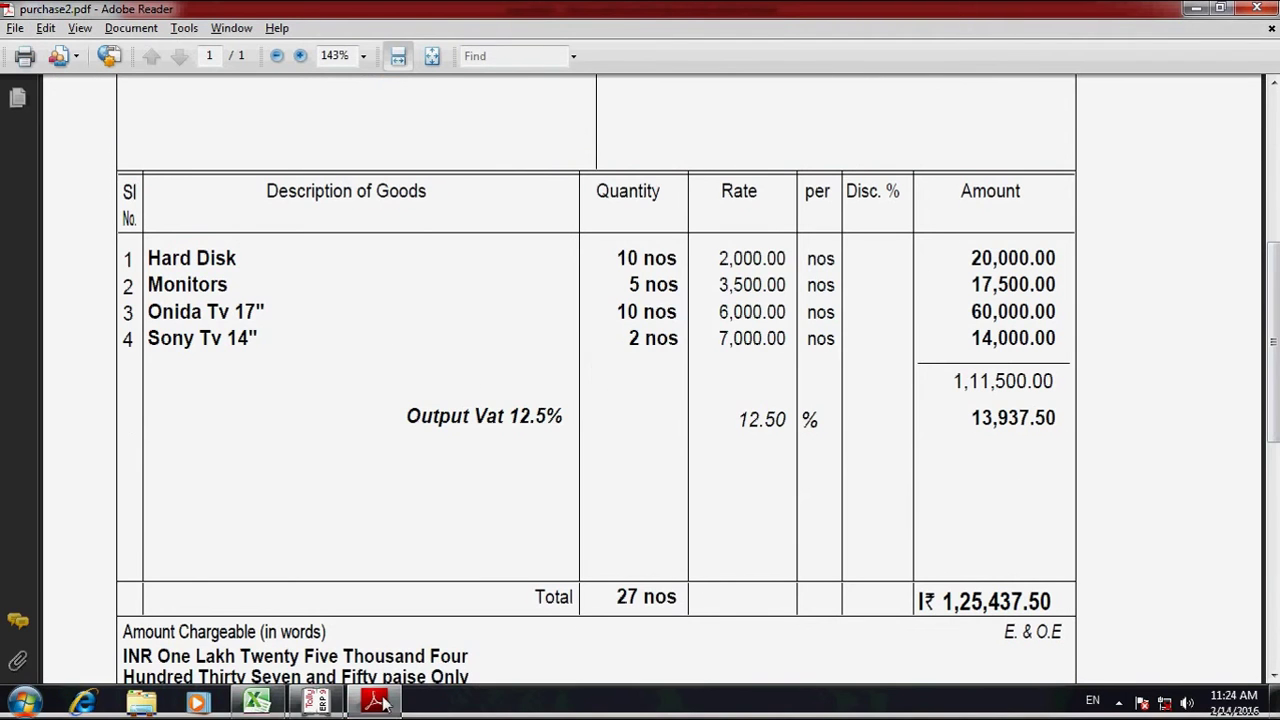
pyautogui.click(318, 703)
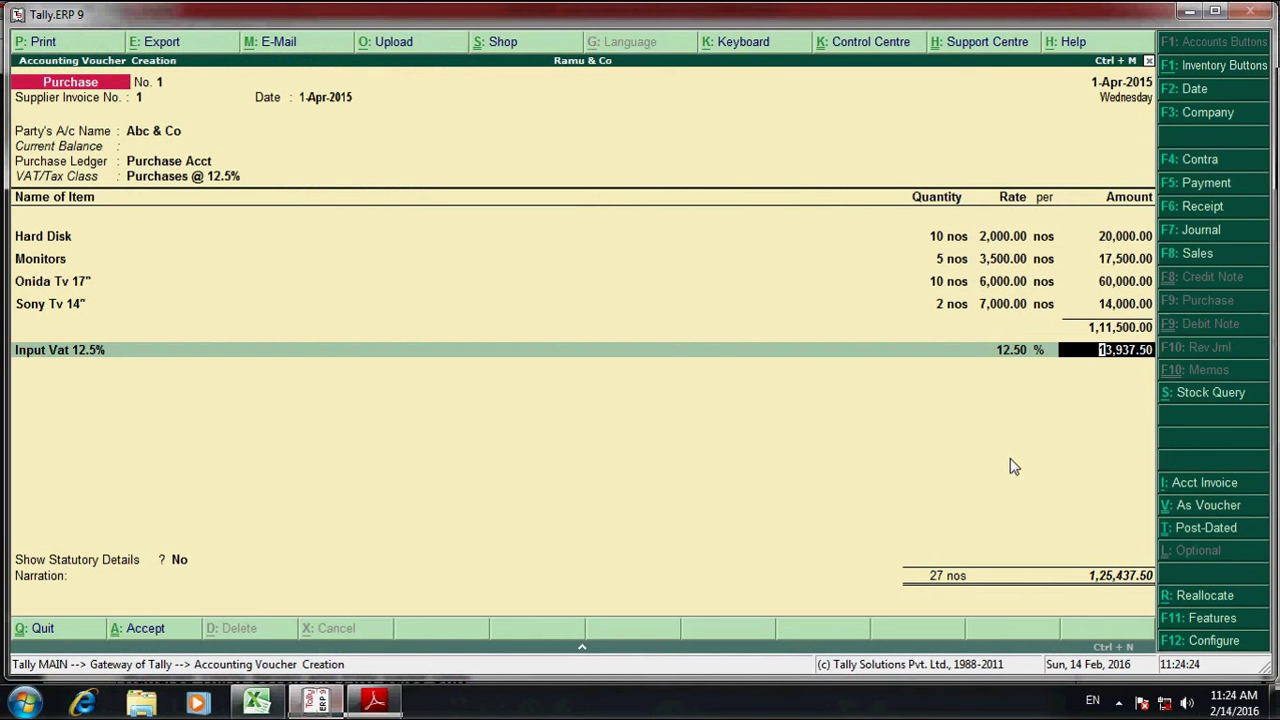
pyautogui.press('Return')
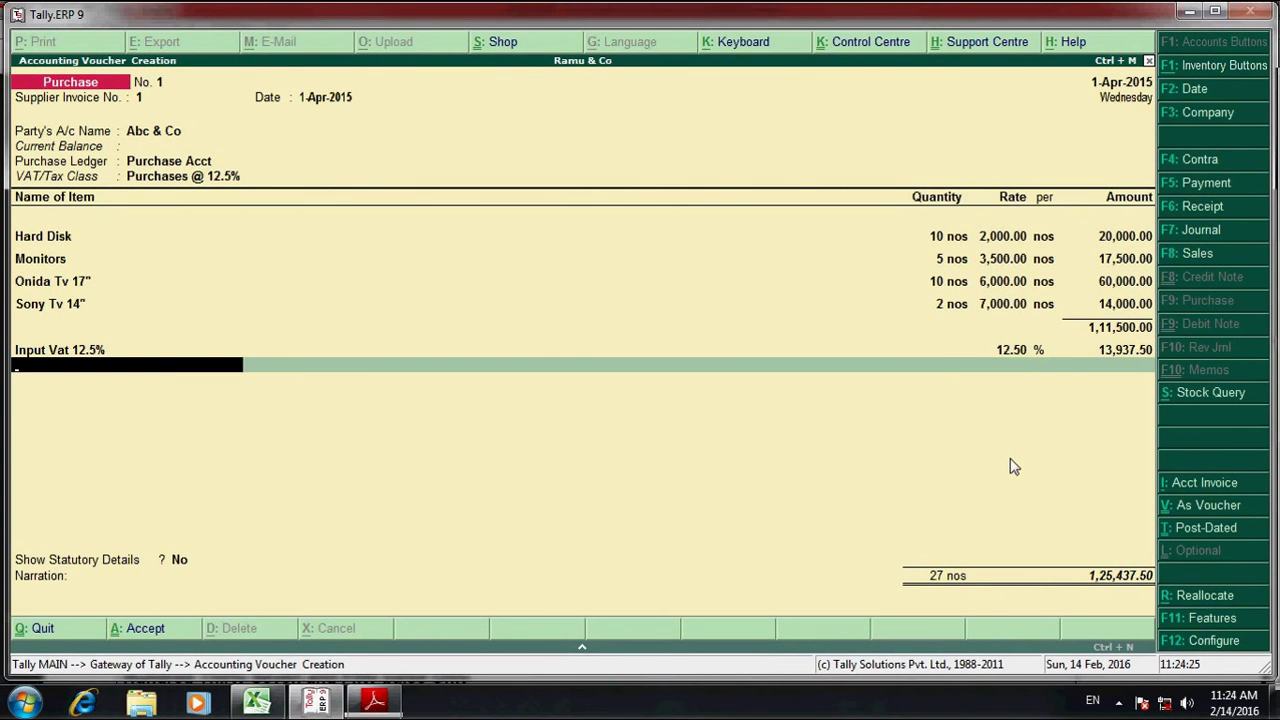
pyautogui.write('R')
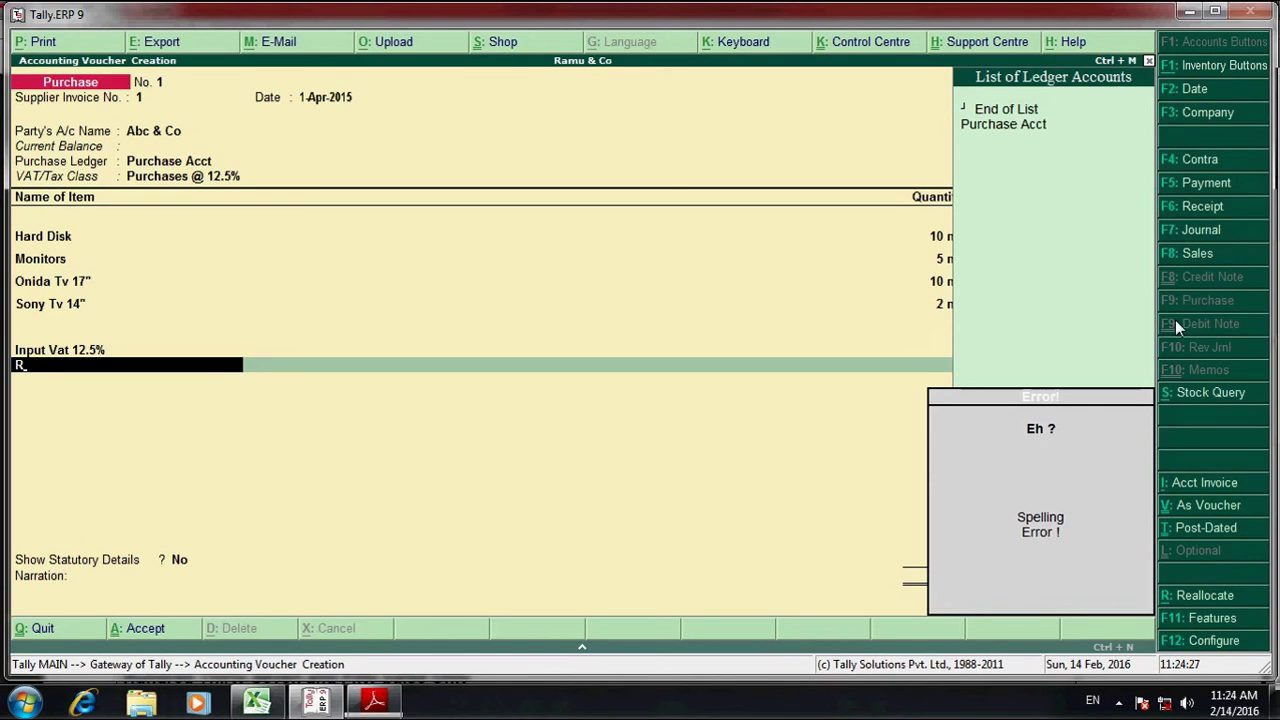
# - Create a Round Off ledger under Indirect Expenses
pyautogui.hotkey('alt', 'c')
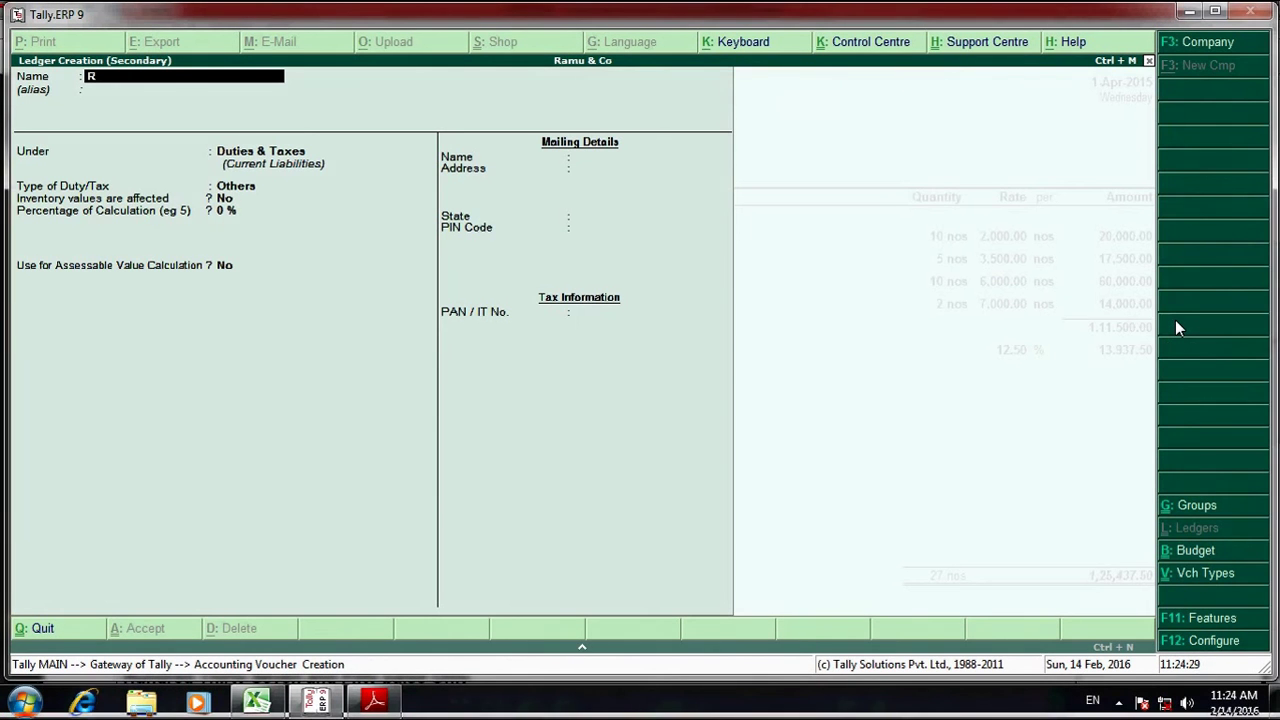
pyautogui.write('Roundd Off')
pyautogui.press('BackSpace')
pyautogui.press('BackSpace')
pyautogui.press('BackSpace')
pyautogui.press('BackSpace')
pyautogui.write('Off')
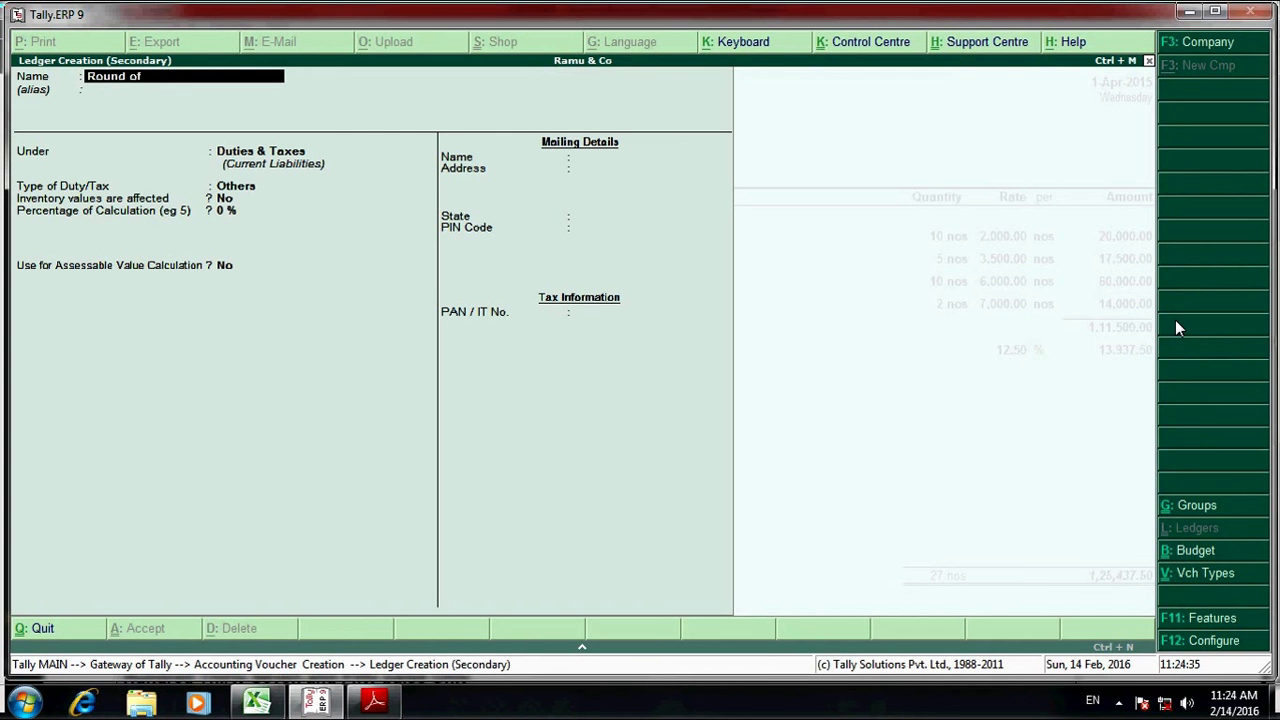
pyautogui.press('Return')
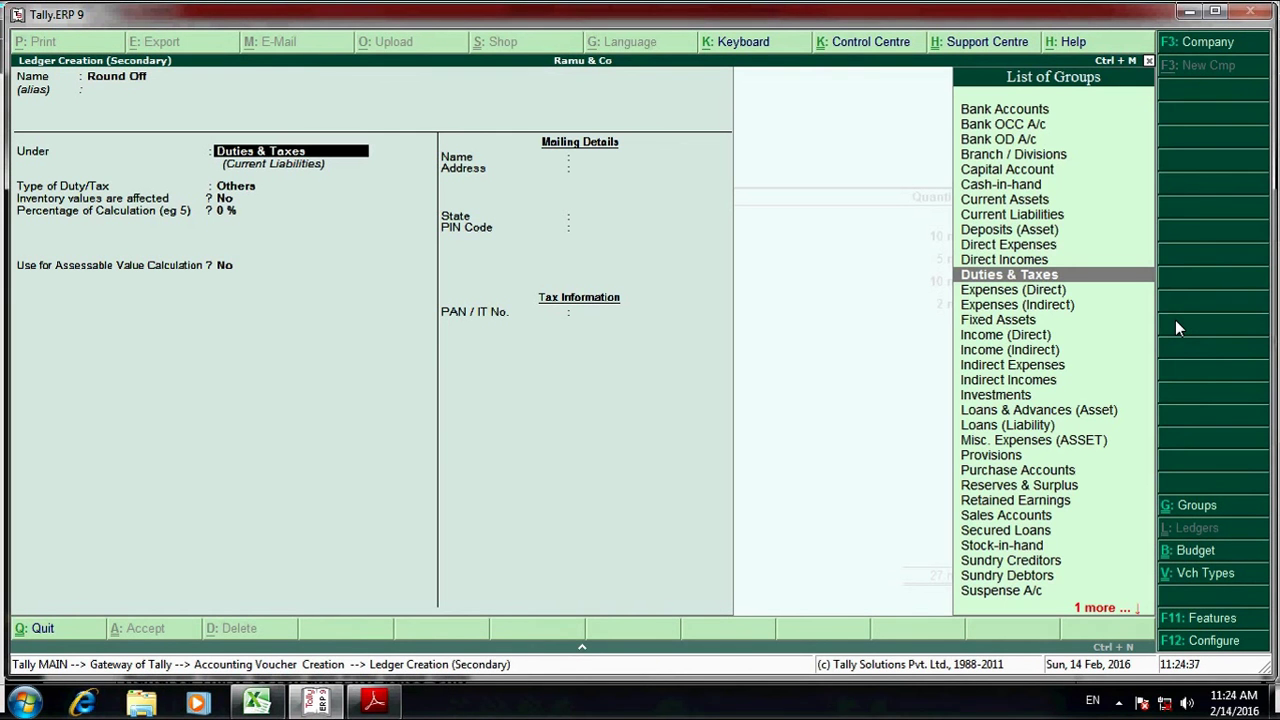
pyautogui.write('Di')
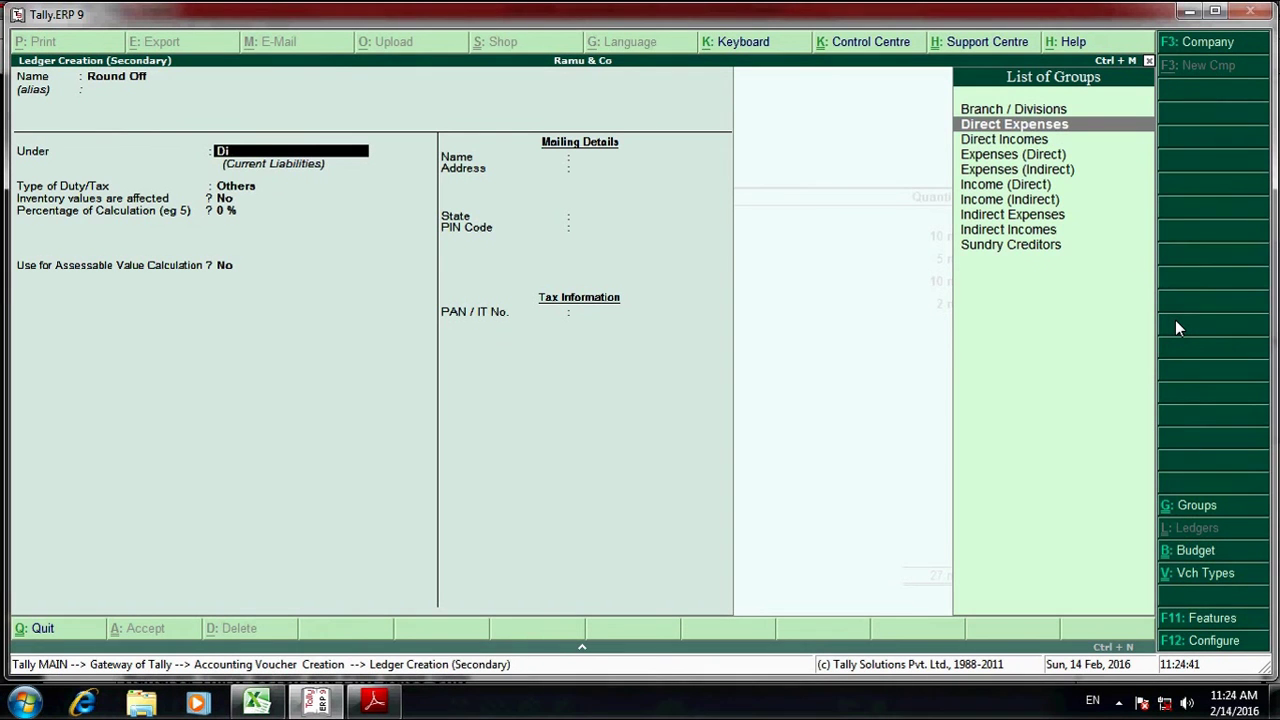
pyautogui.press('Down')
pyautogui.press('Down')
pyautogui.press('Down')
pyautogui.press('Down')
pyautogui.press('Down')
pyautogui.press('Down')
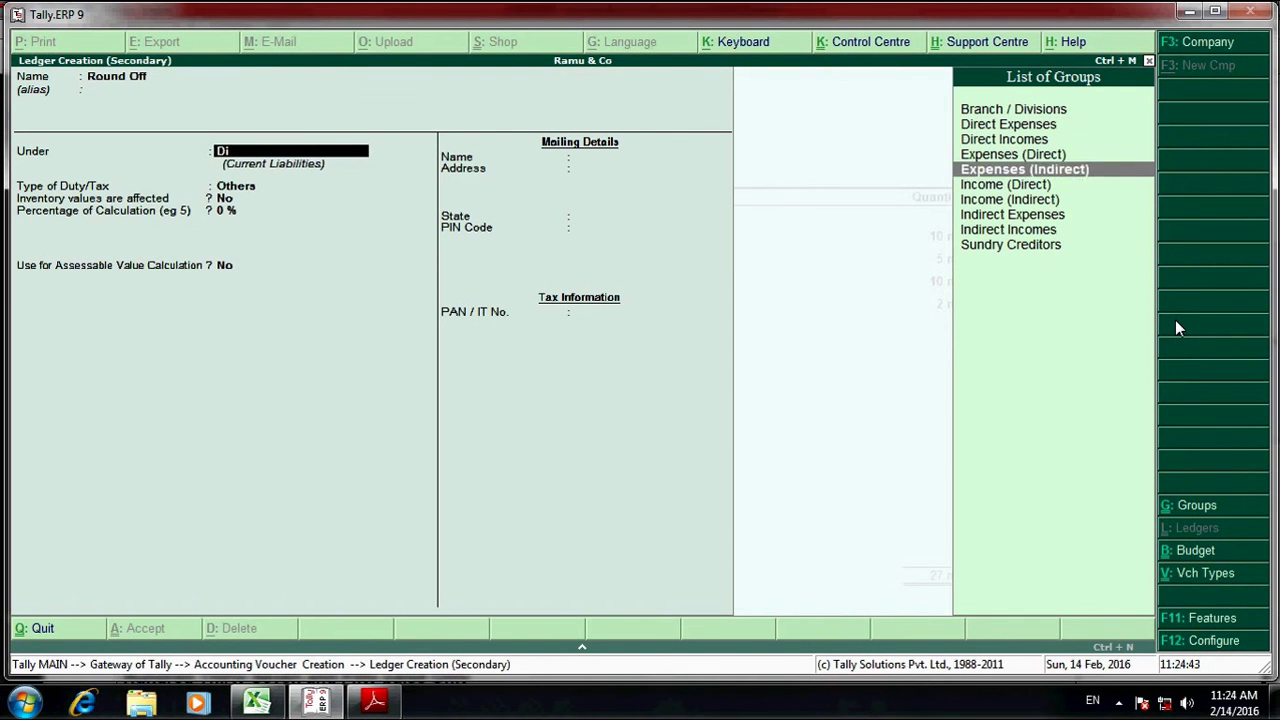
pyautogui.press('Return')
pyautogui.press('Return')
pyautogui.press('Return')
pyautogui.press('Return')
pyautogui.press('Return')
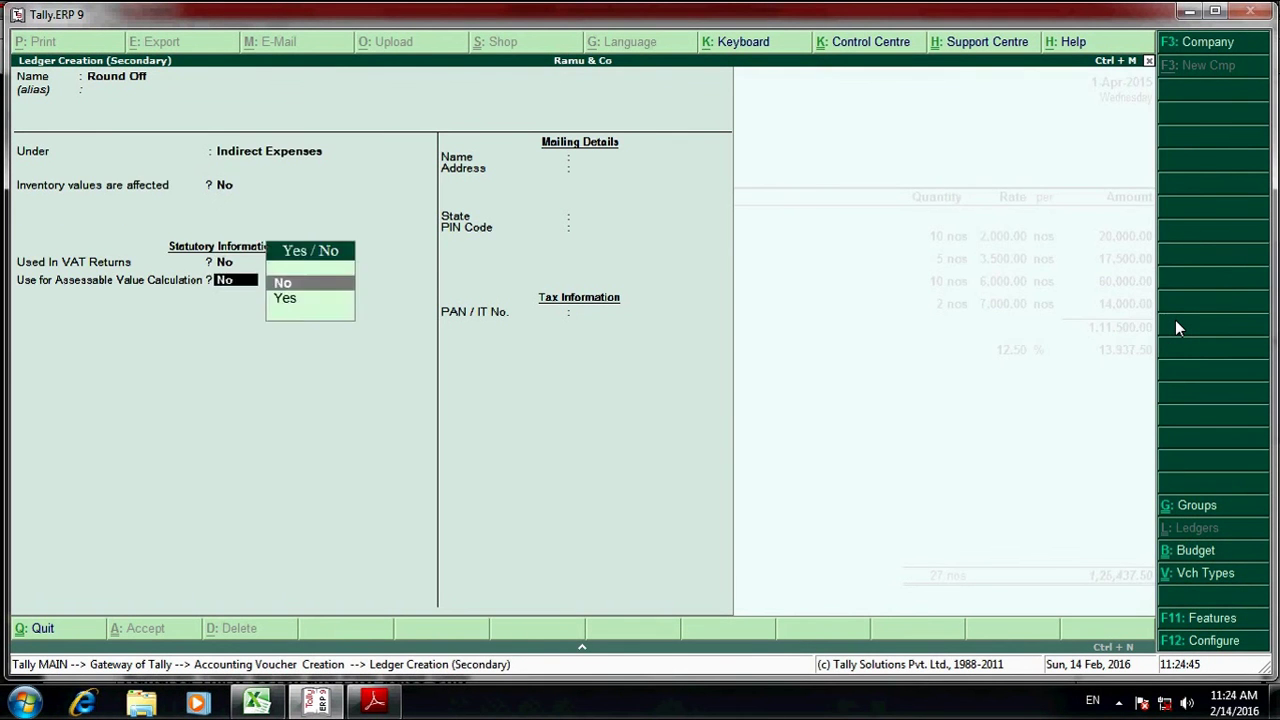
# - Enter a 0.50 round-off amount and save purchase voucher 1
pyautogui.press('Return')
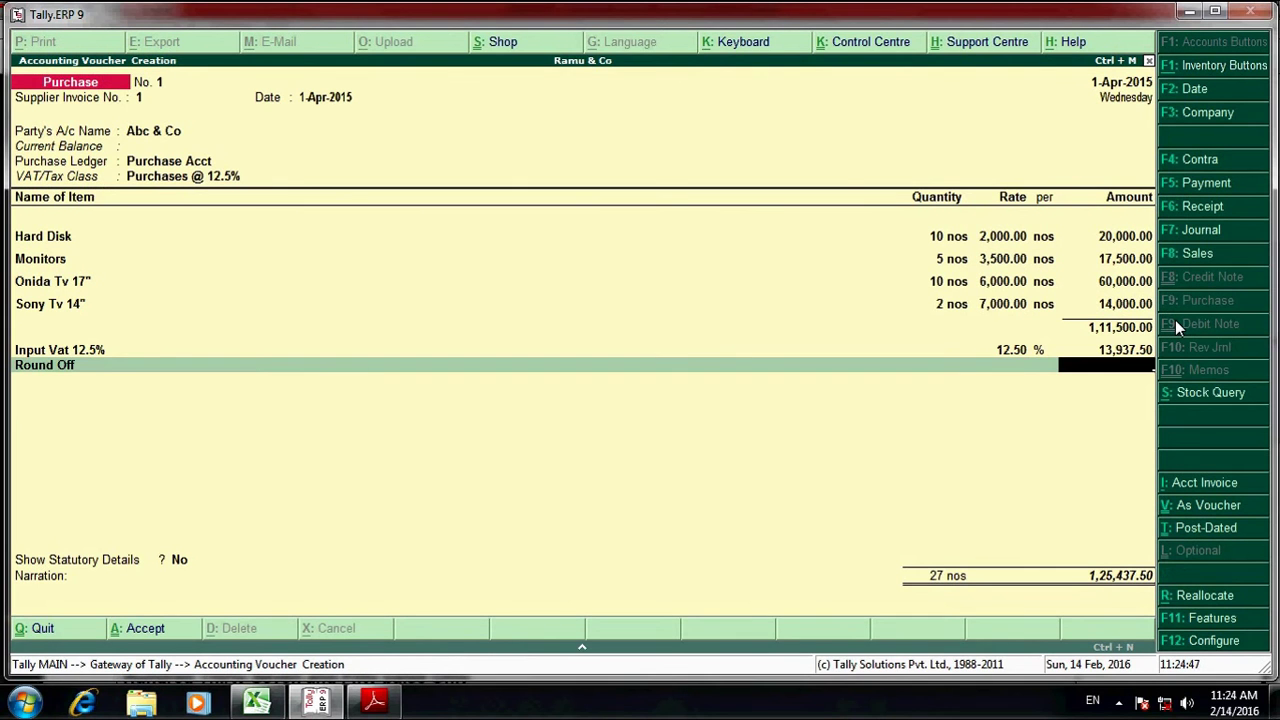
pyautogui.write('.50')
pyautogui.press('Return')
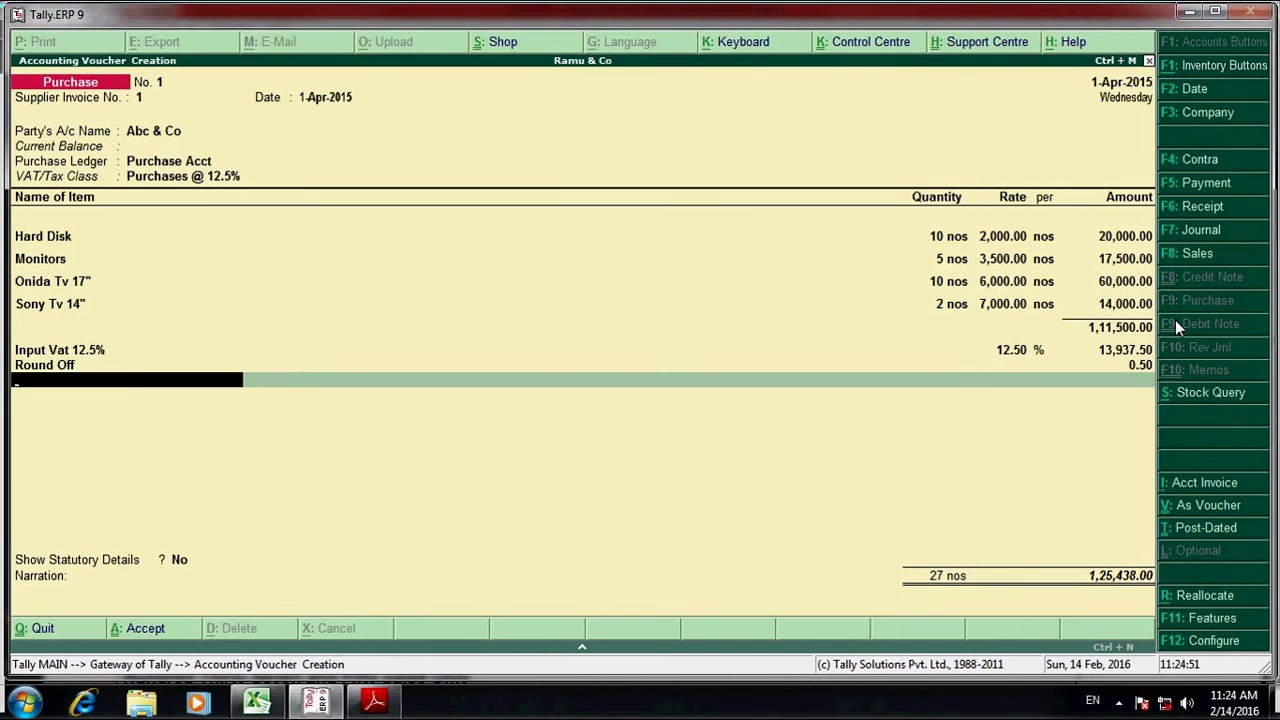
pyautogui.press('Return')
pyautogui.press('Return')
pyautogui.press('Return')
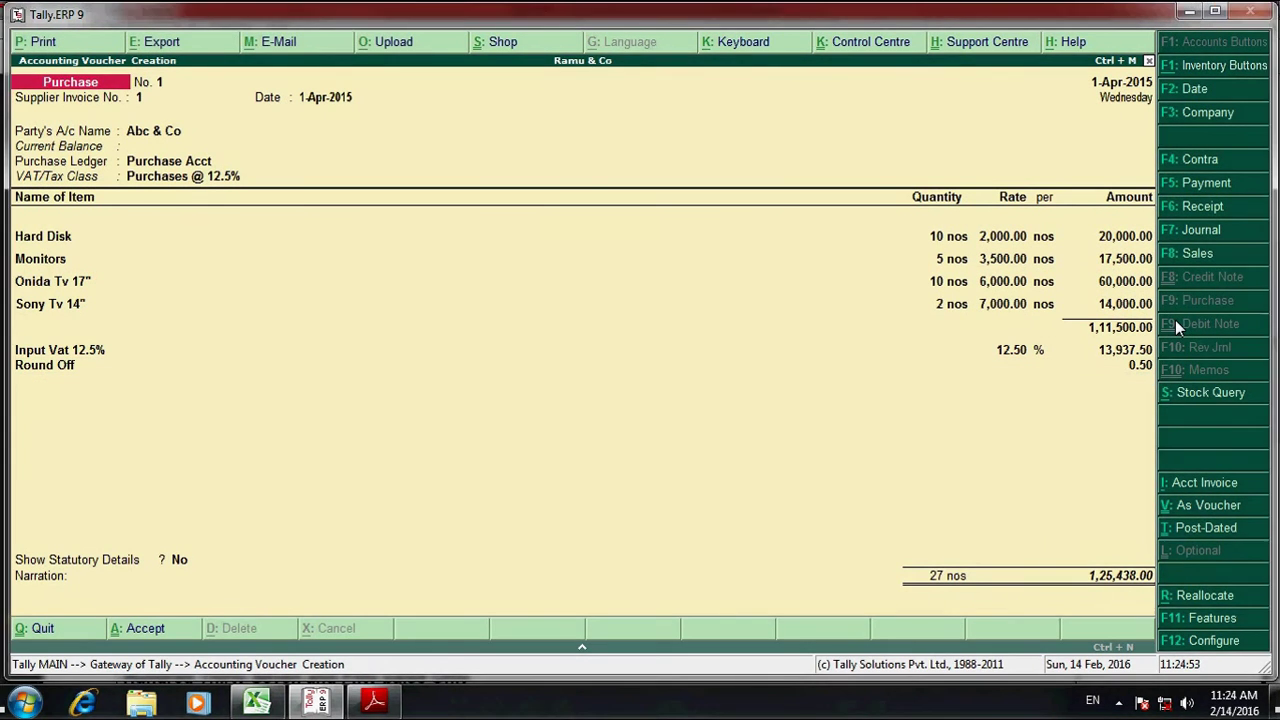
pyautogui.press('Return')
# - Review the invoice PDF's goods table, VAT 13,937.50 and 1,25,437.50 total for comparison
pyautogui.hotkey('alt', 'Tab')
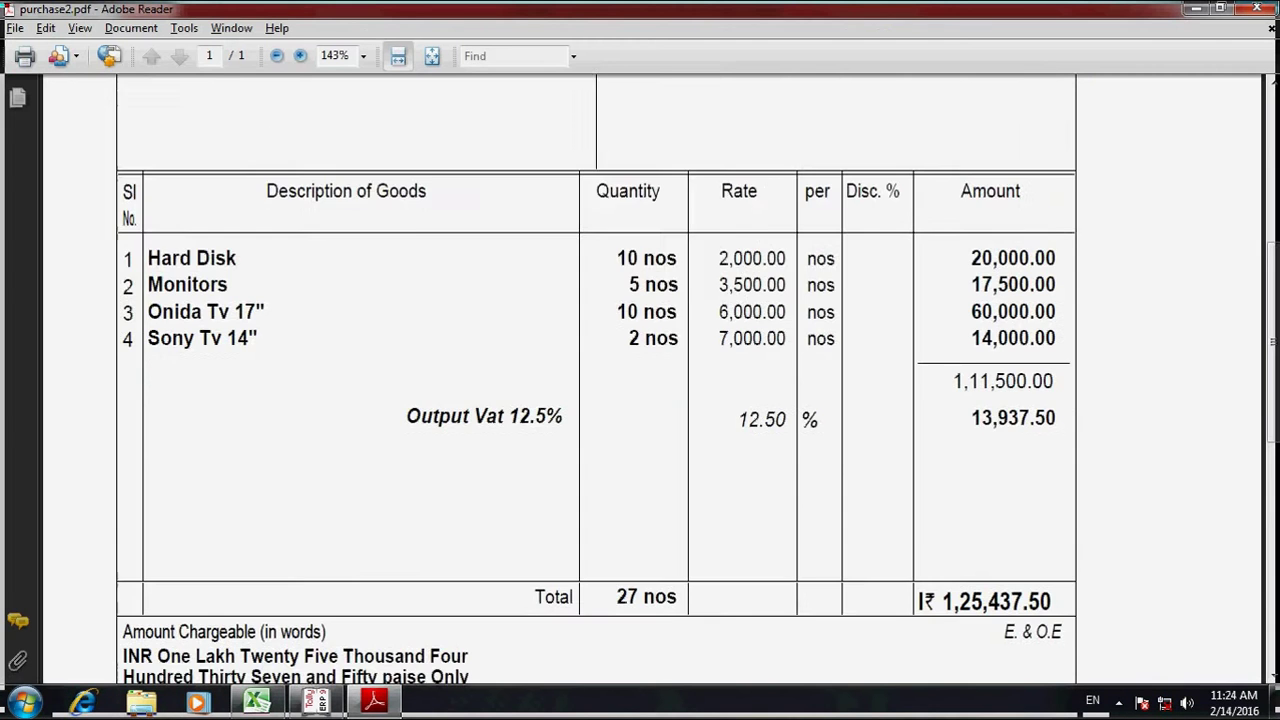
pyautogui.scroll(-3, 920, 531)
pyautogui.scroll(7, 920, 530)
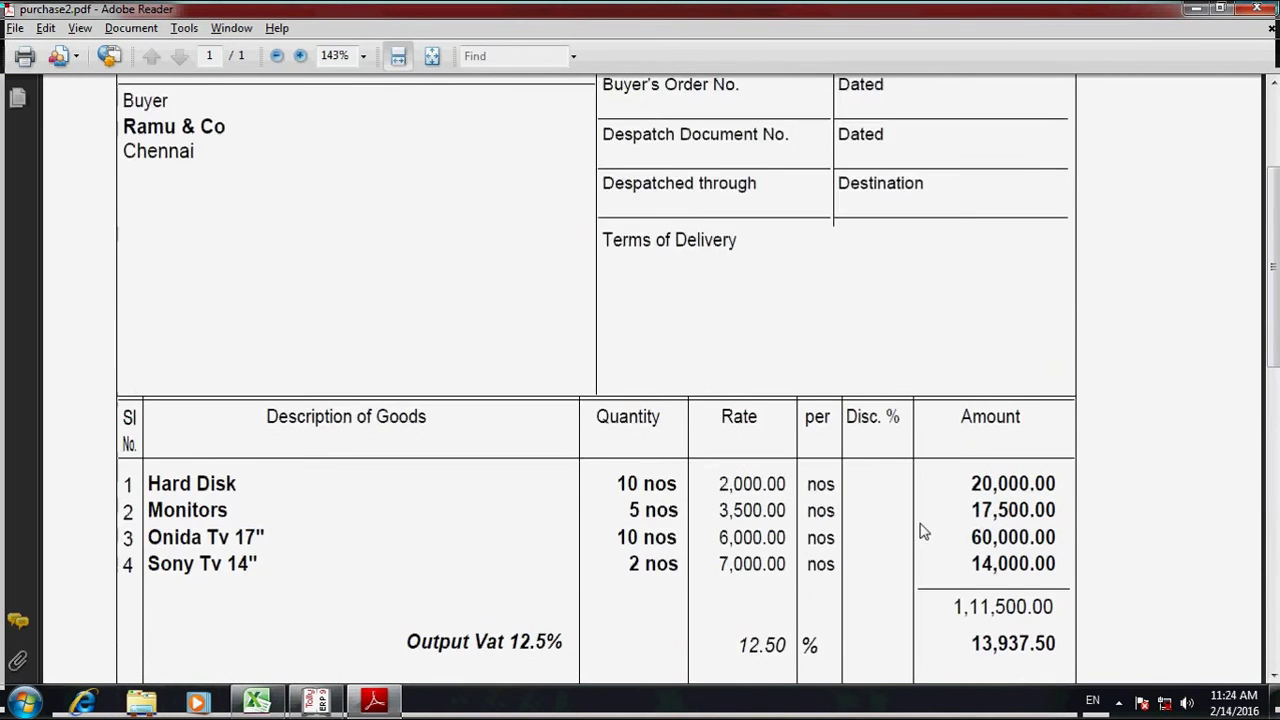
pyautogui.scroll(-2, 920, 528)
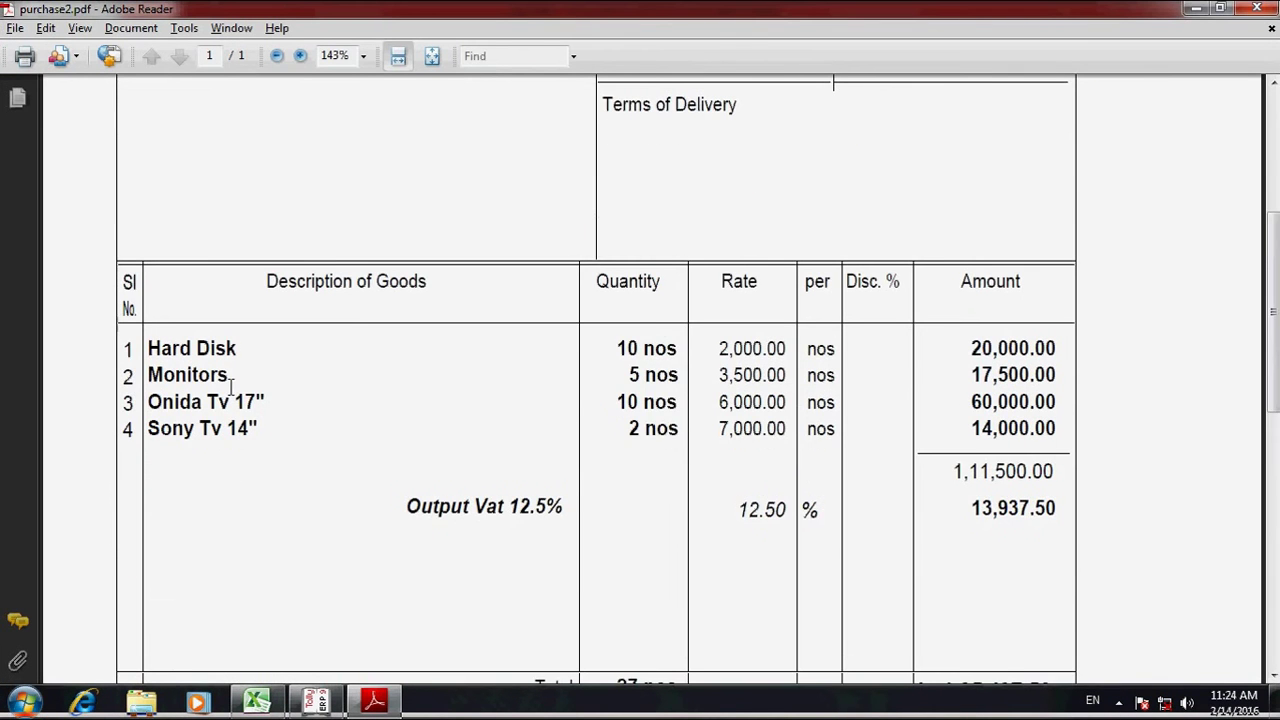
pyautogui.scroll(-2, 238, 380)
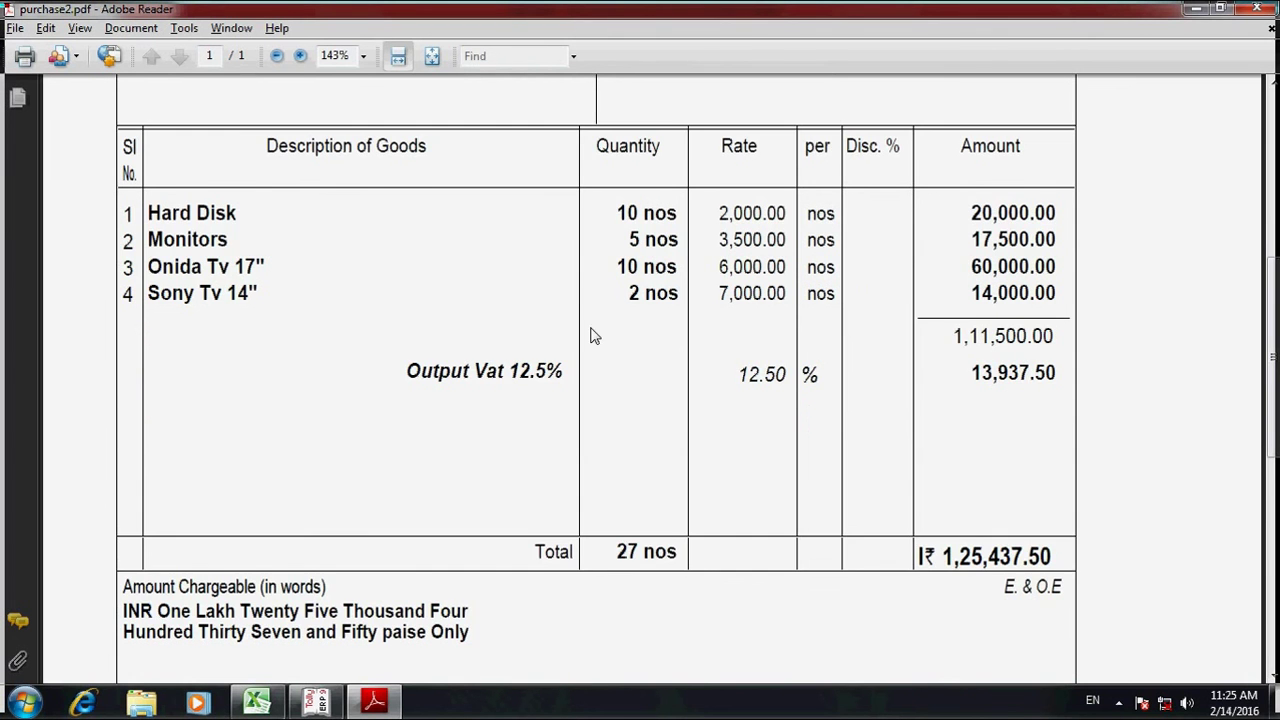
pyautogui.scroll(1, 590, 336)
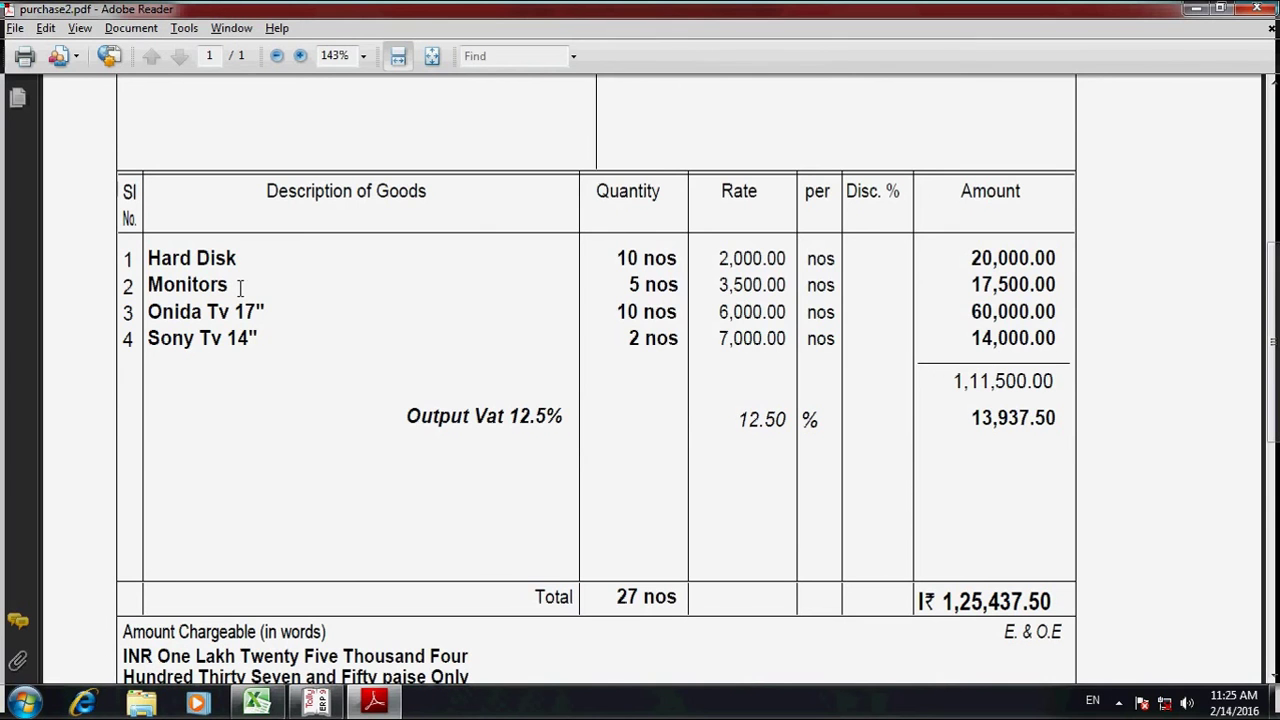
# - Quit the blank voucher to the Gateway and open Stock Summary with Electrical Items expanded
pyautogui.hotkey('alt', 'Tab')
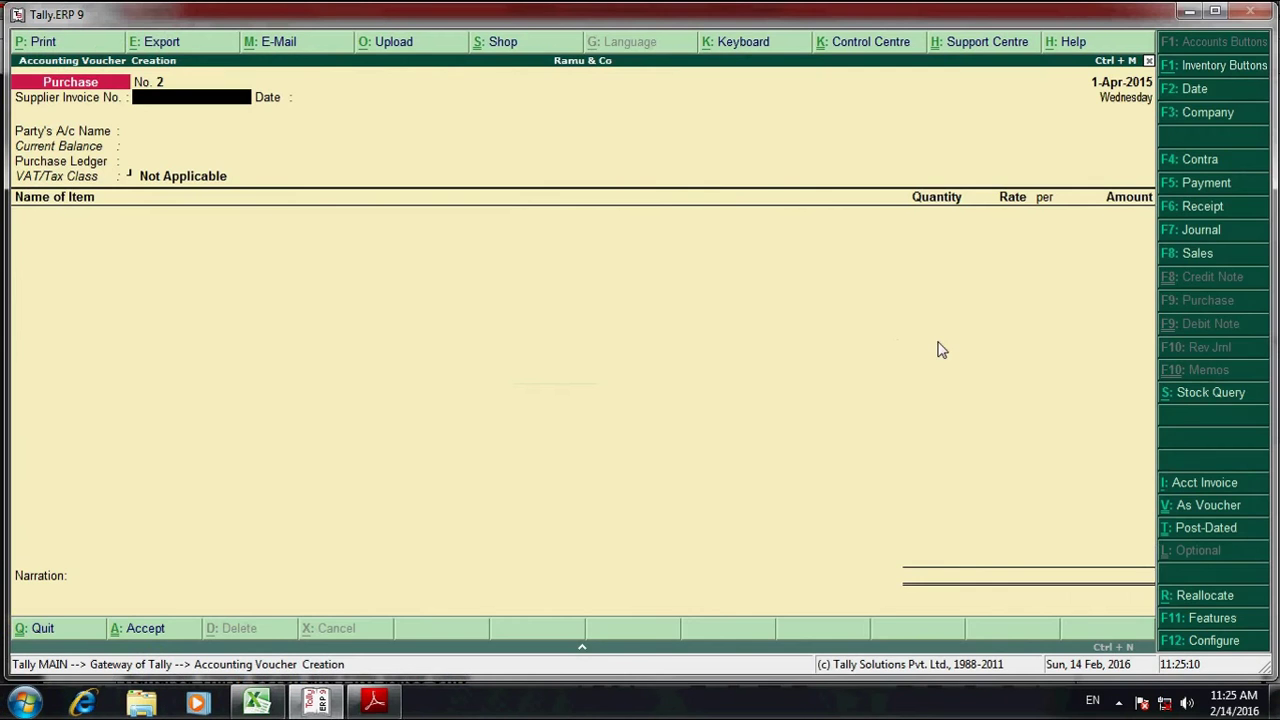
pyautogui.press('Escape')
pyautogui.press('y')
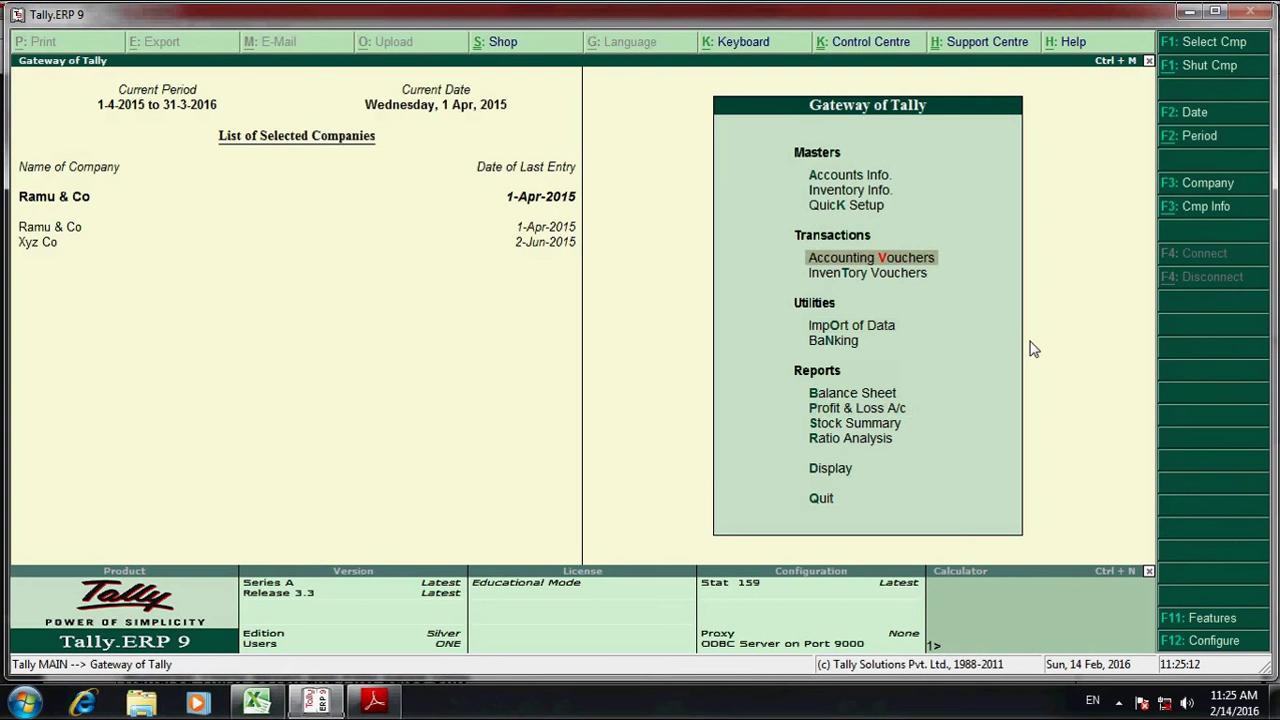
pyautogui.press('Down')
pyautogui.press('Down')
pyautogui.press('Down')
pyautogui.press('Down')
pyautogui.press('Down')
pyautogui.press('Down')
pyautogui.press('Return')
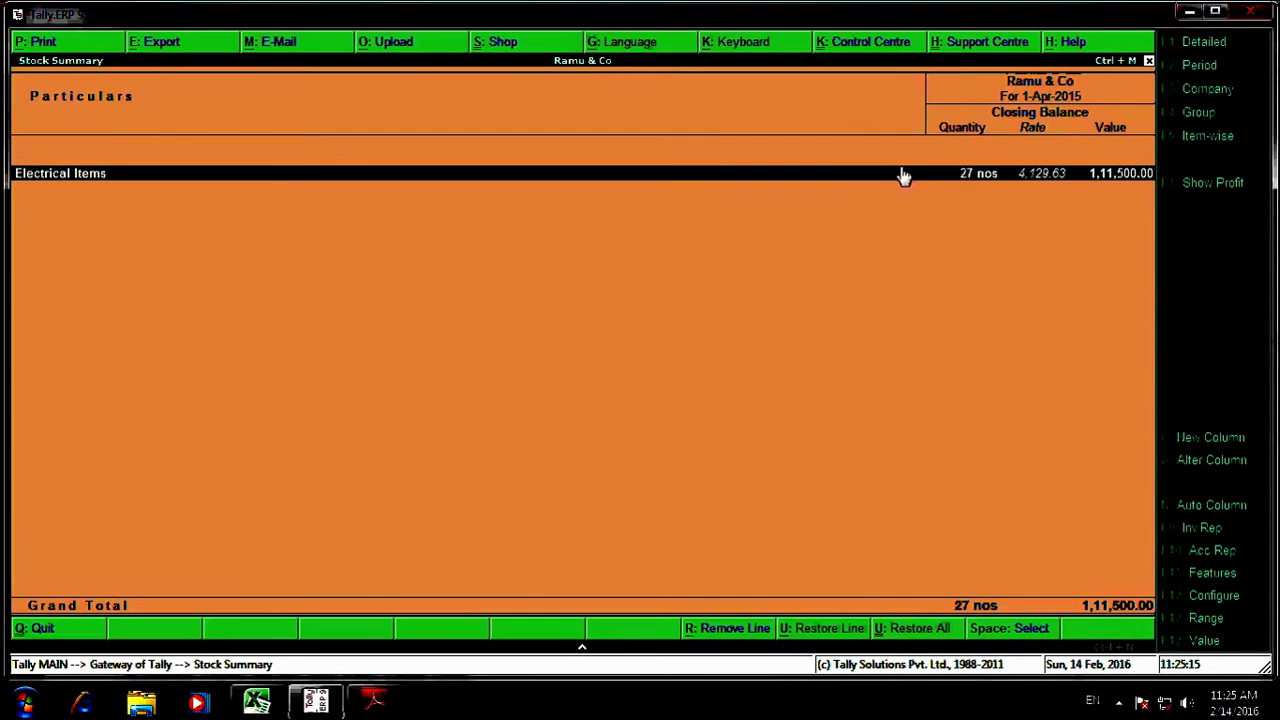
pyautogui.press('Return')
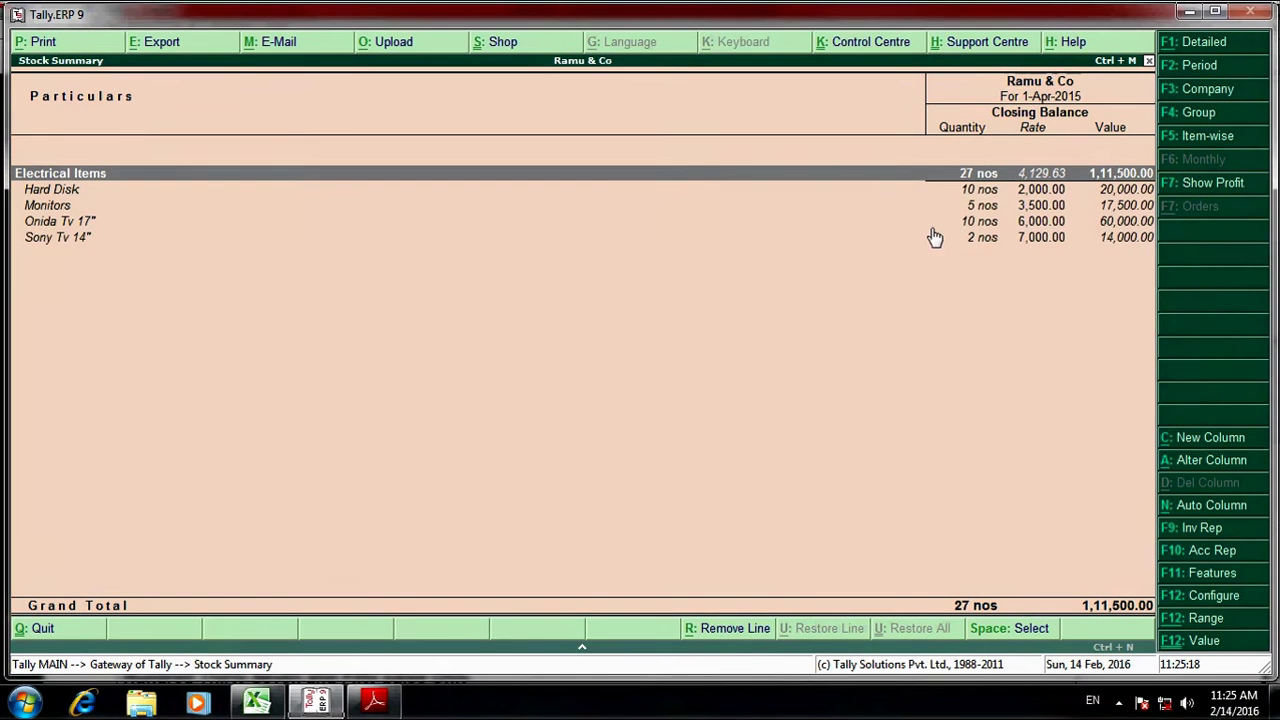
# - Set the Stock Summary to show opening, inwards and outwards columns (all Yes)
pyautogui.press('F12')
pyautogui.press('Return')
pyautogui.press('Return')
pyautogui.write('y')
pyautogui.press('Return')
pyautogui.write('y')
pyautogui.press('Return')
pyautogui.write('y')
pyautogui.press('Return')
pyautogui.press('Return')
pyautogui.press('Return')
pyautogui.press('Return')
pyautogui.press('Return')
pyautogui.press('Return')
pyautogui.press('Return')
pyautogui.press('Return')
pyautogui.press('Return')
pyautogui.press('Return')
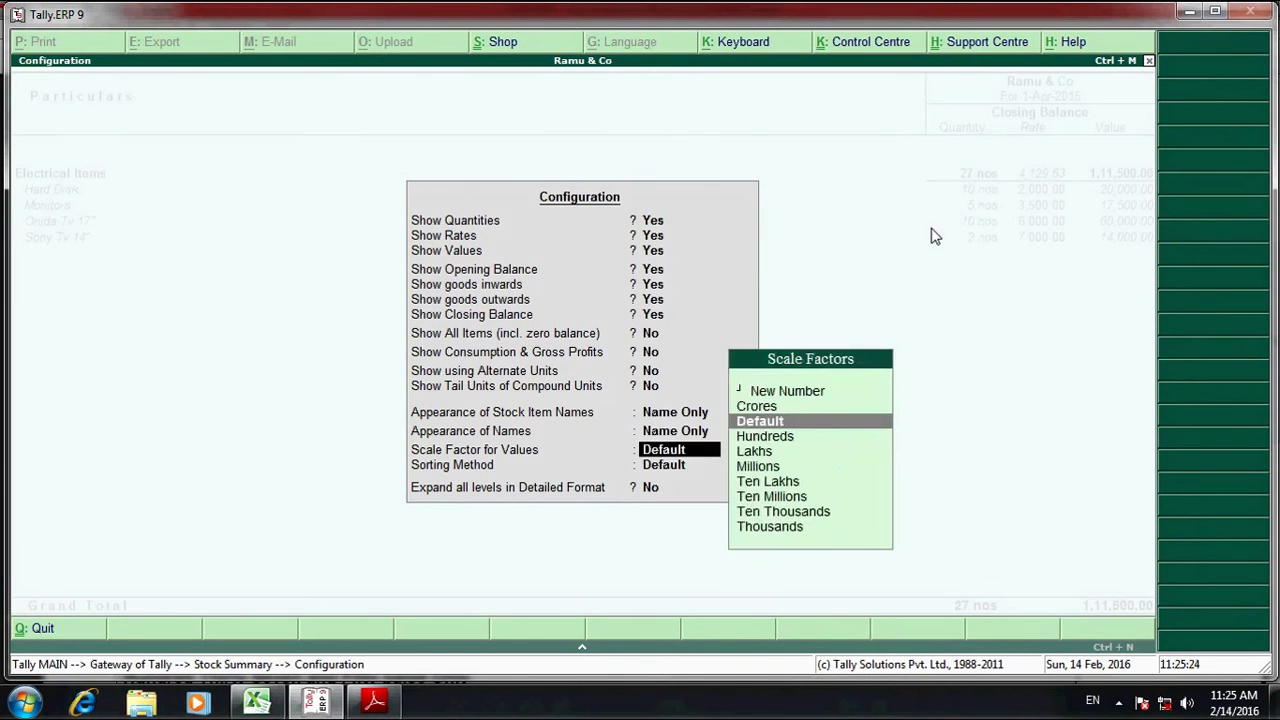
pyautogui.press('Return')
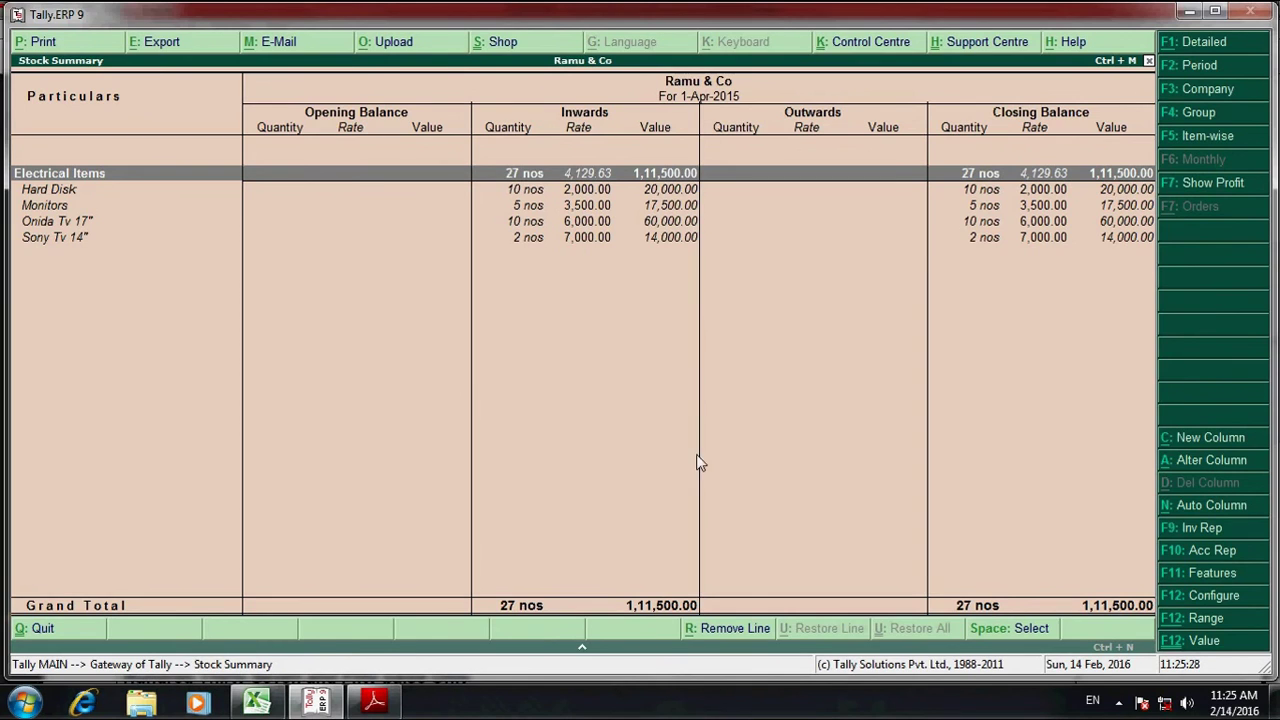
# - Compare the report's 27 nos worth 1,11,500.00 against the purchase invoice PDF
pyautogui.hotkey('alt', 'Tab')
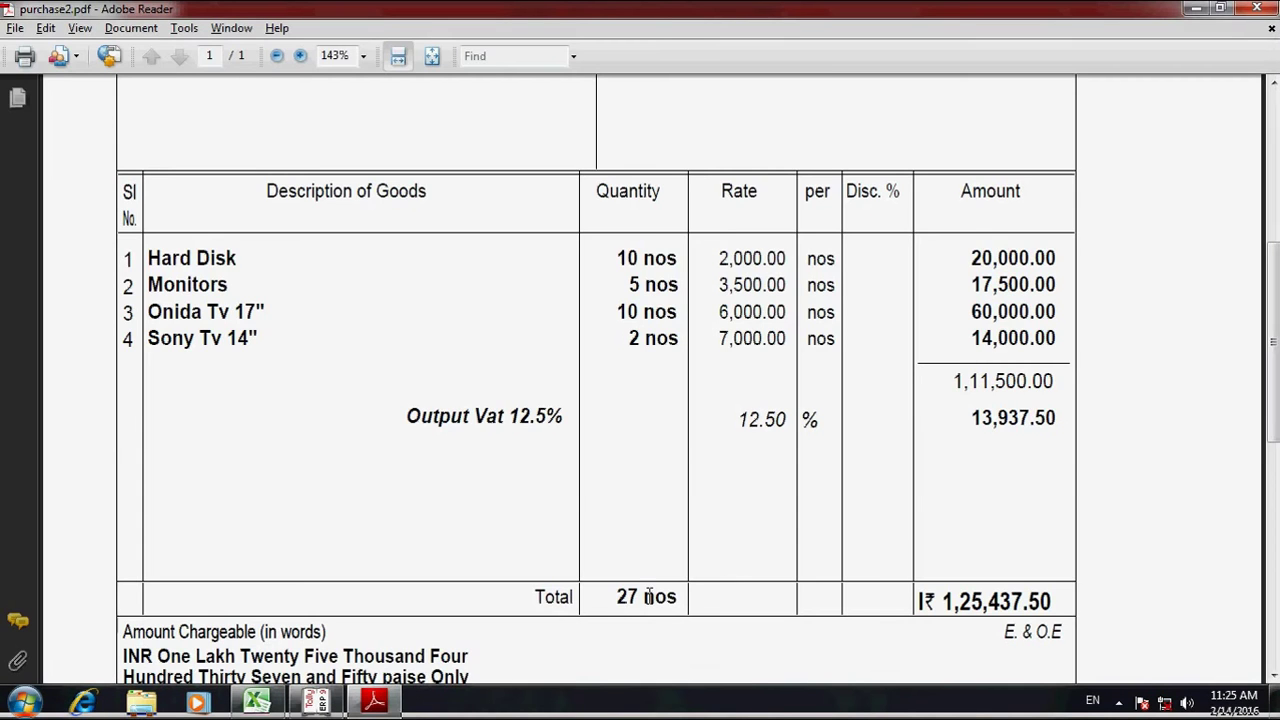
pyautogui.hotkey('alt', 'Tab')
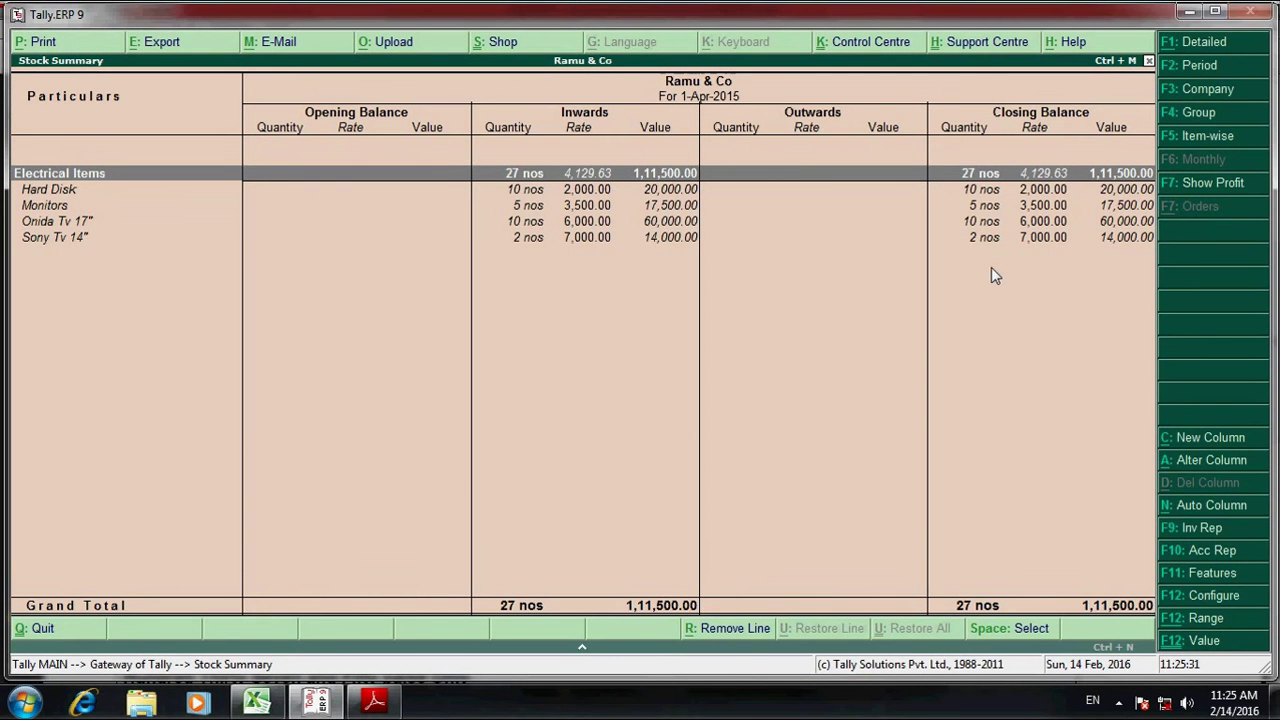
pyautogui.press('Escape')
pyautogui.press('Escape')
pyautogui.press('Escape')
pyautogui.hotkey('alt', 'Tab')
pyautogui.scroll(3, 432, 418)
# - Close the purchase invoice PDF reader from the taskbar
pyautogui.click(256, 700)
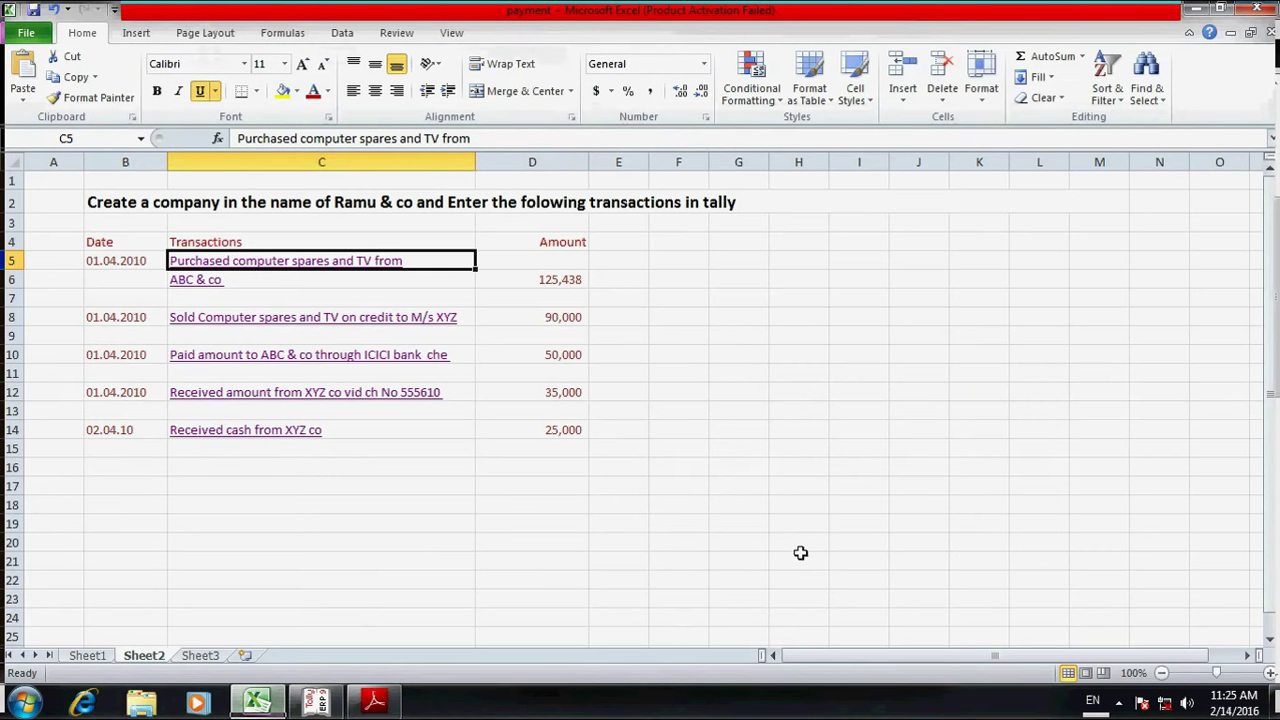
pyautogui.rightClick(373, 703)
pyautogui.click(336, 651)
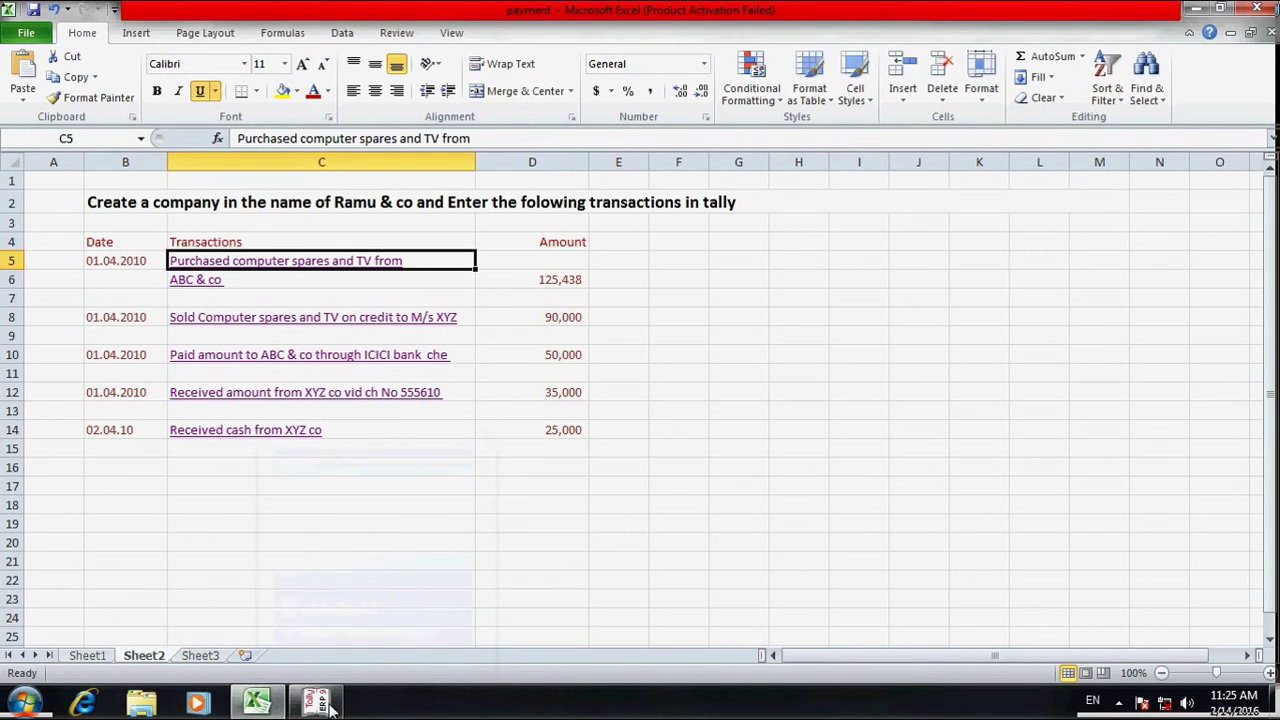
# - Open sales.pdf via the 'Sold Computer spares and TV' hyperlink, then return to Excel
pyautogui.click(316, 701)
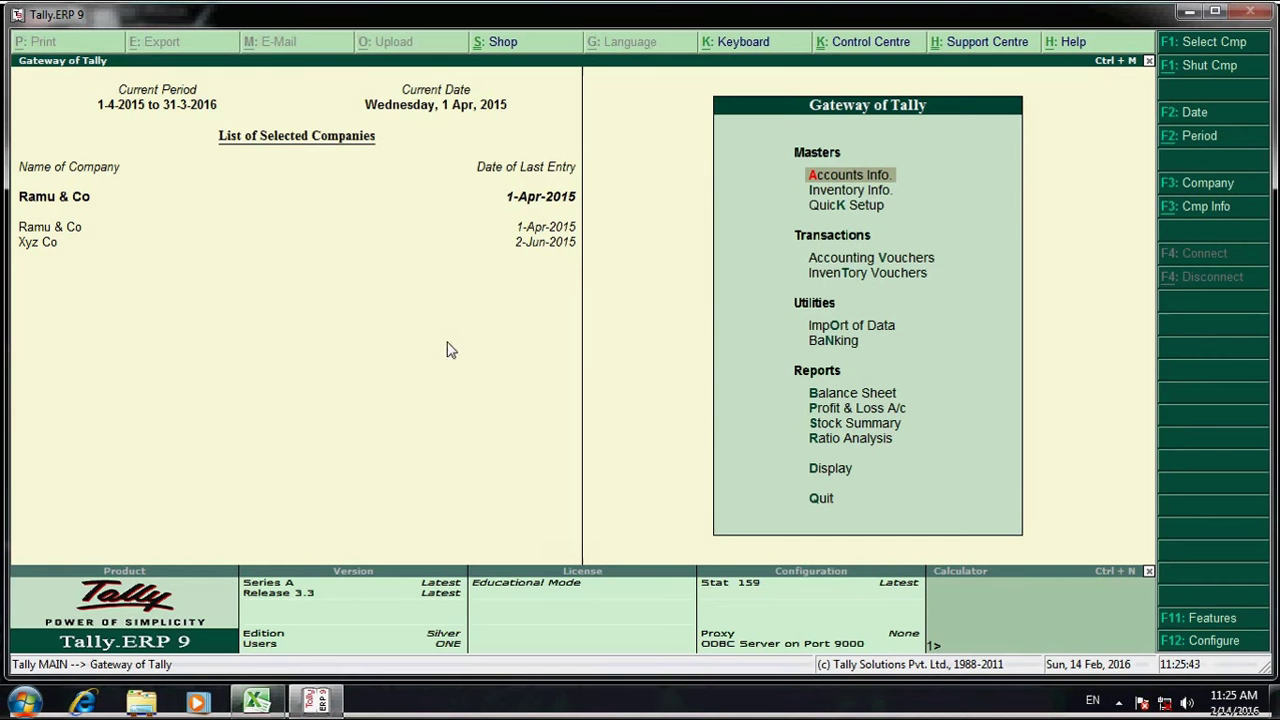
pyautogui.click(260, 704)
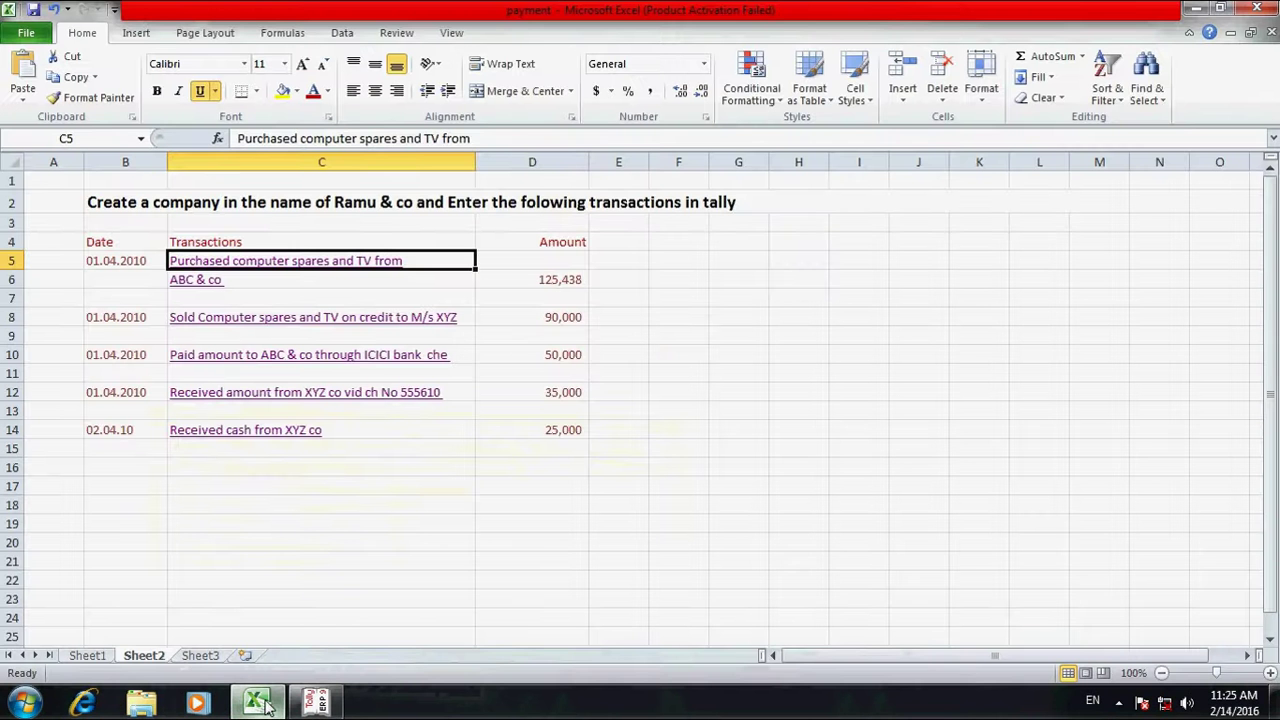
pyautogui.click(320, 330)
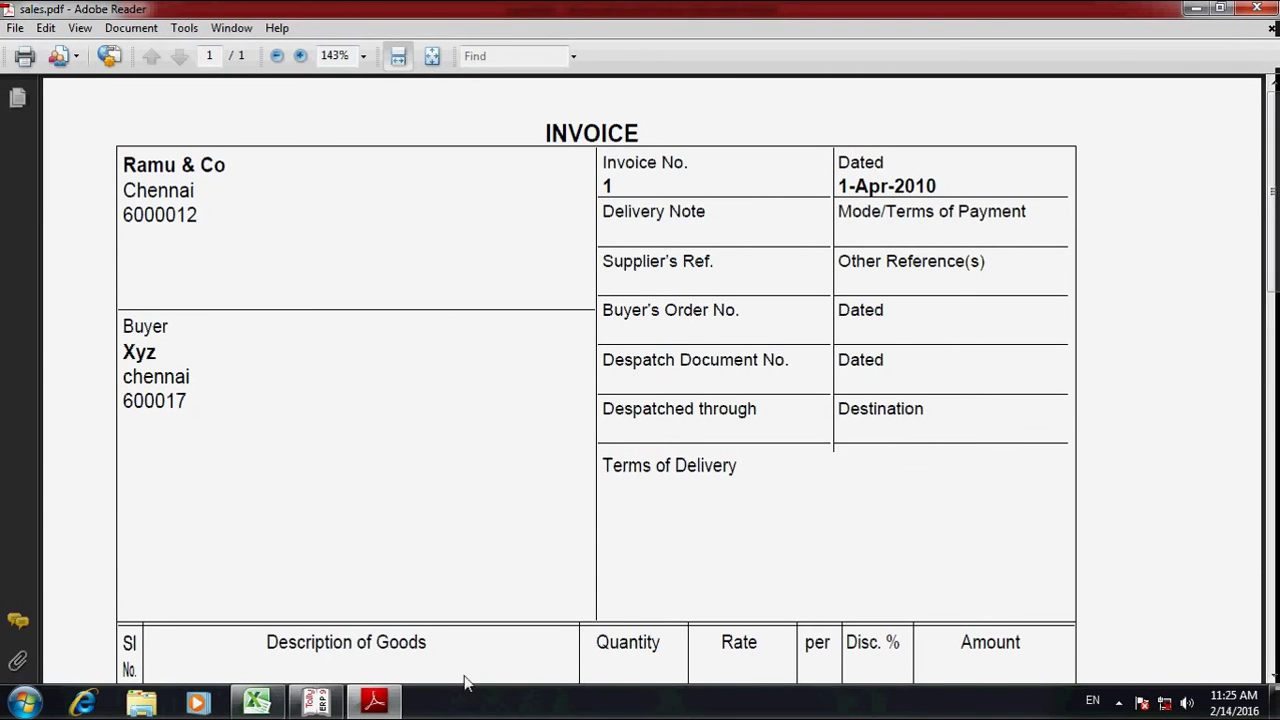
pyautogui.click(257, 703)
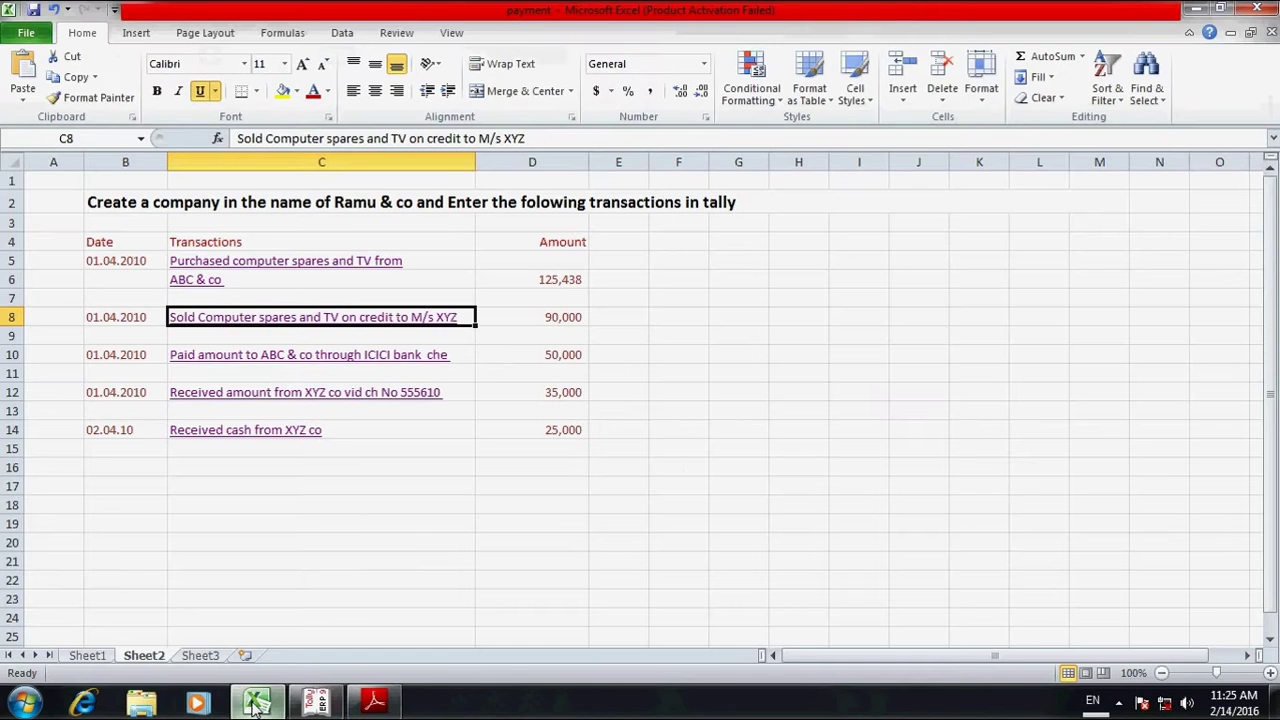
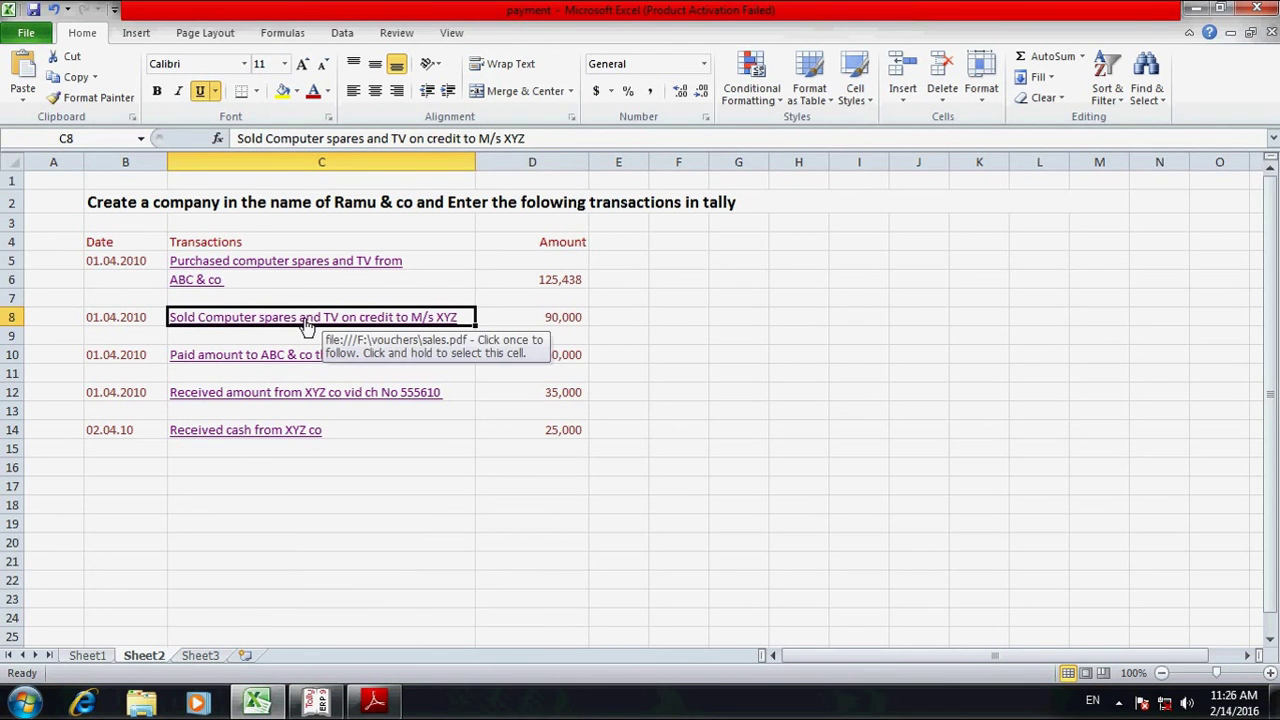
# - Open sales.pdf from the C8 hyperlink, review the Xyz invoice's items and totals, then return
pyautogui.click(250, 323)
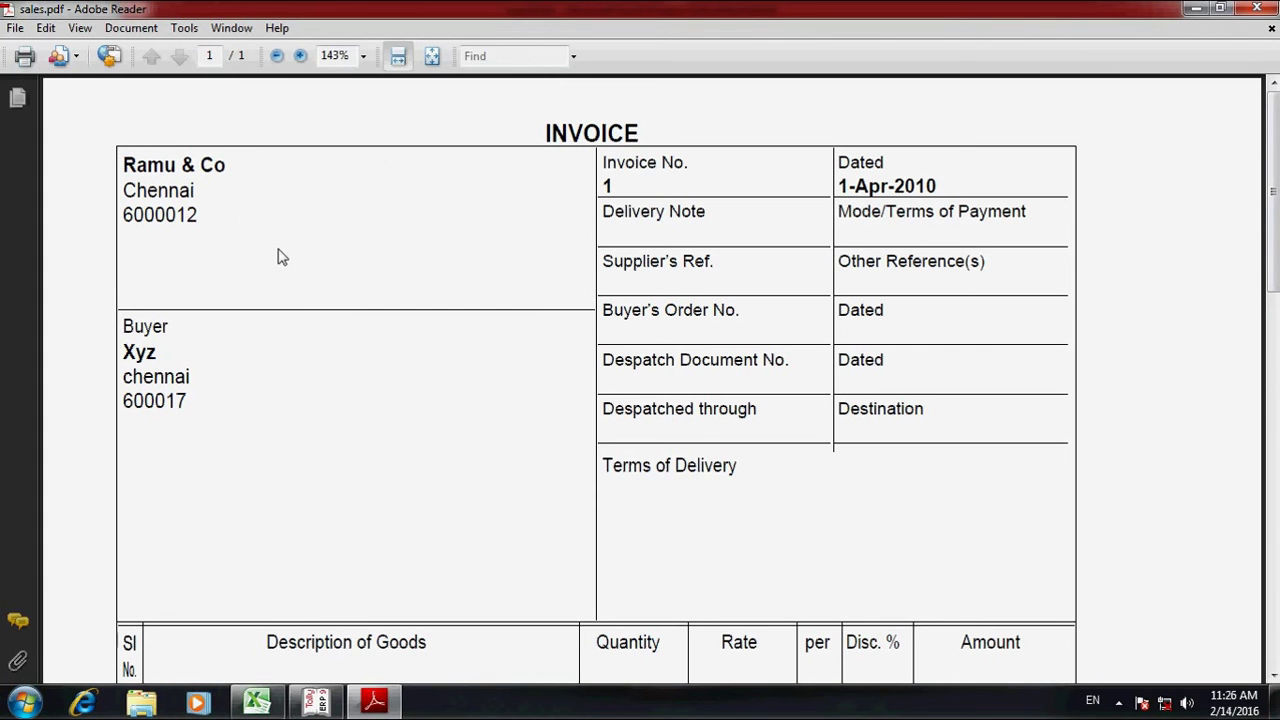
pyautogui.scroll(-1, 245, 323)
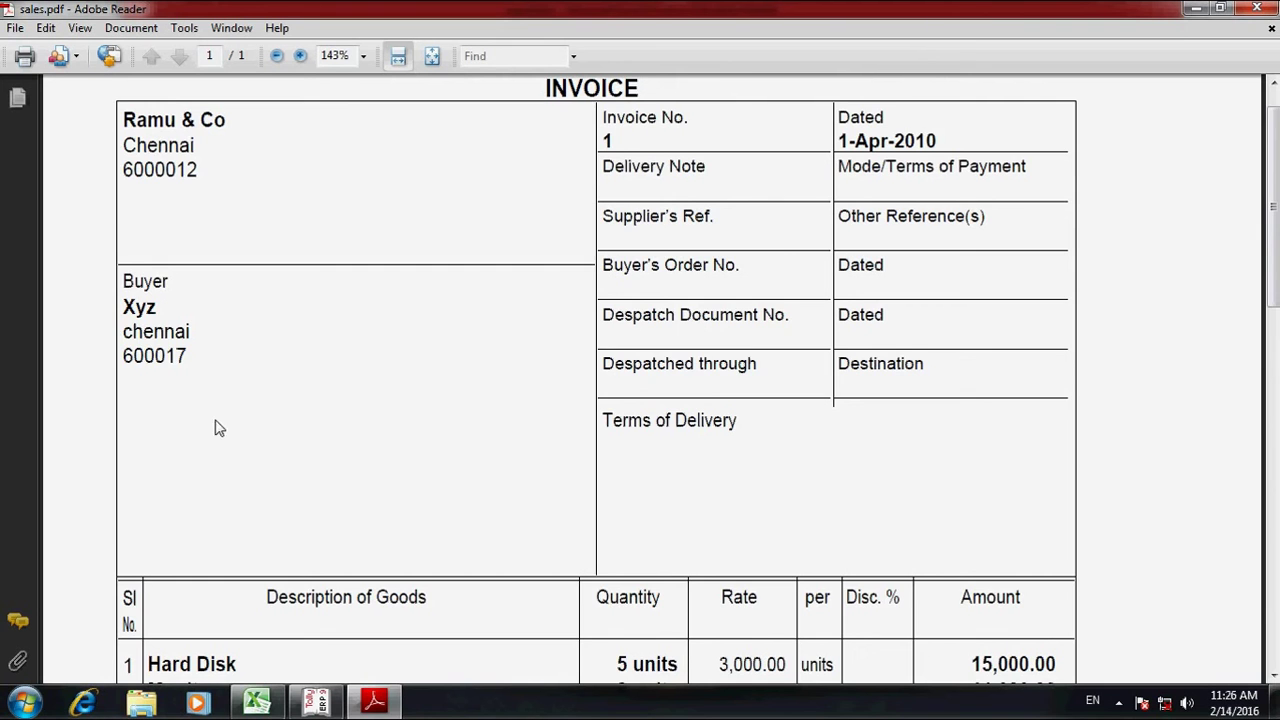
pyautogui.scroll(-4, 321, 424)
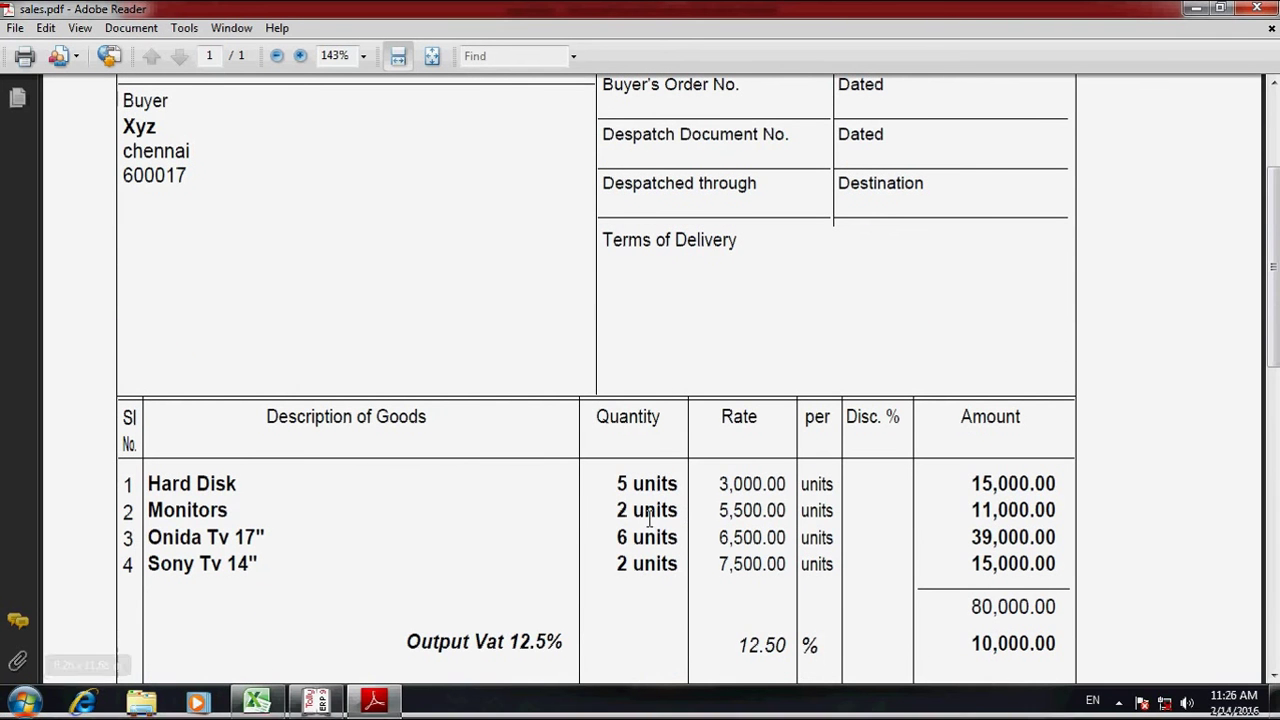
pyautogui.scroll(-2, 600, 549)
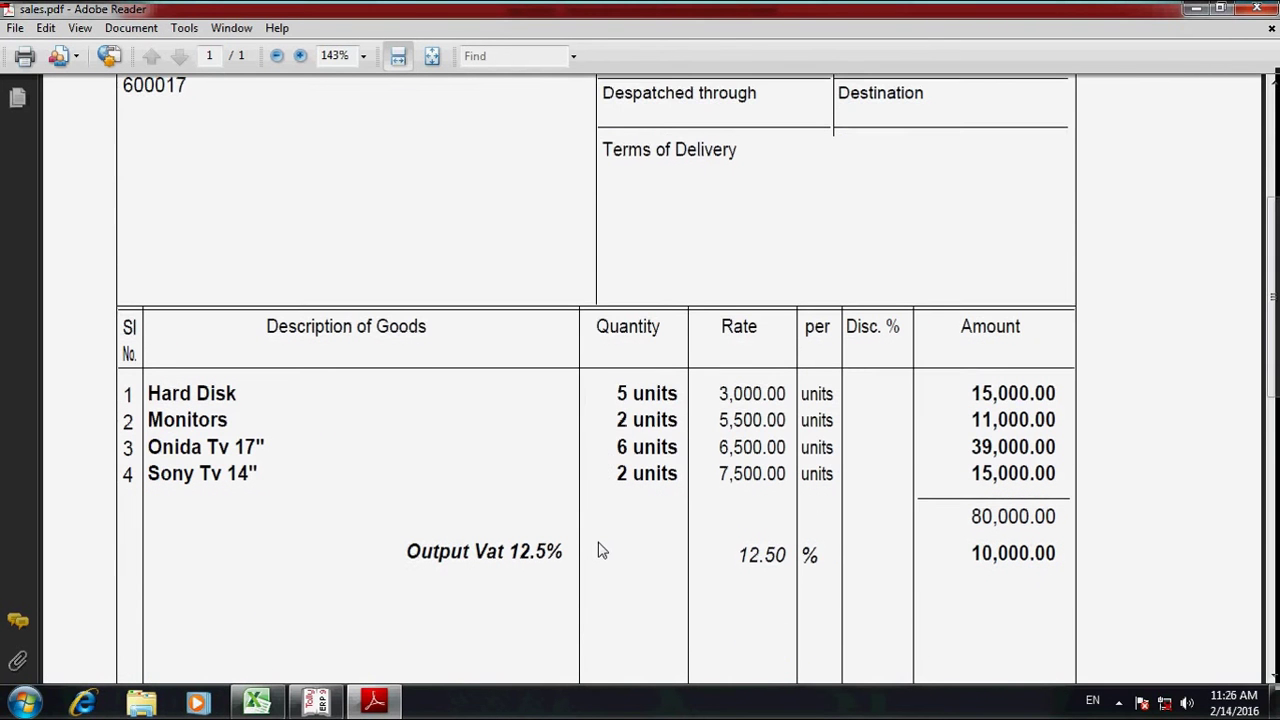
pyautogui.scroll(-3, 590, 540)
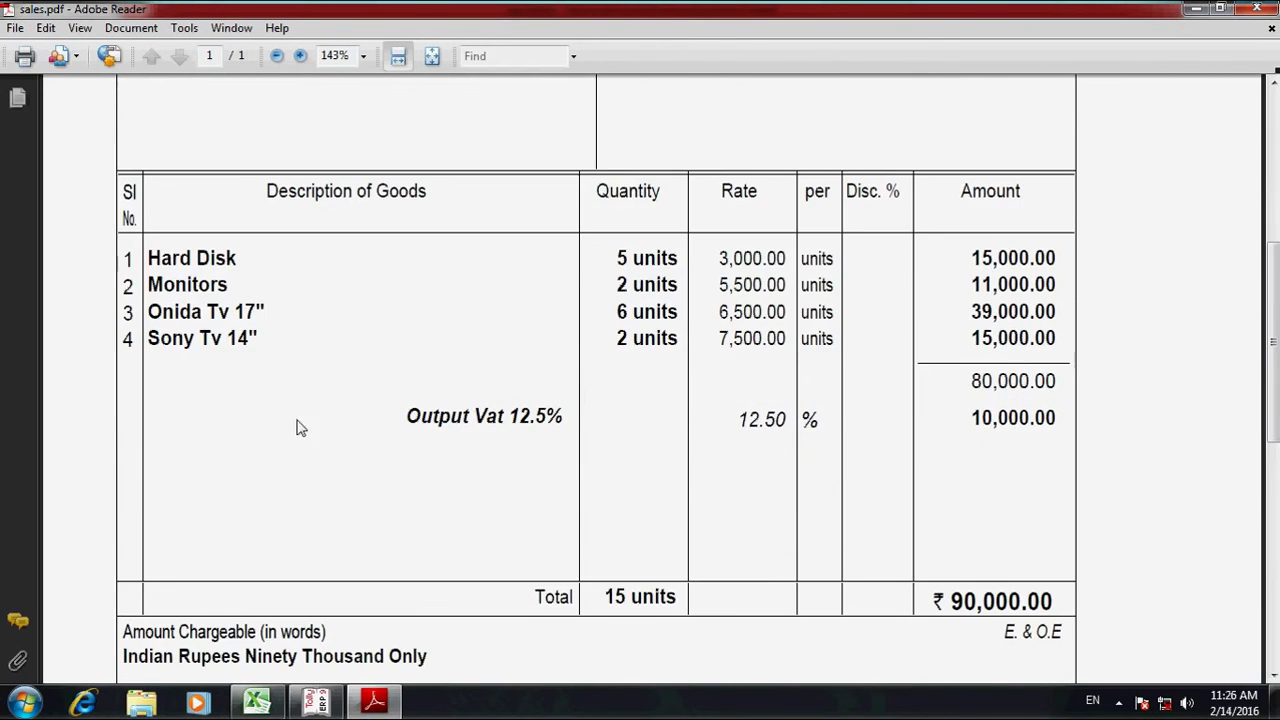
pyautogui.scroll(9, 296, 424)
pyautogui.scroll(-3, 588, 556)
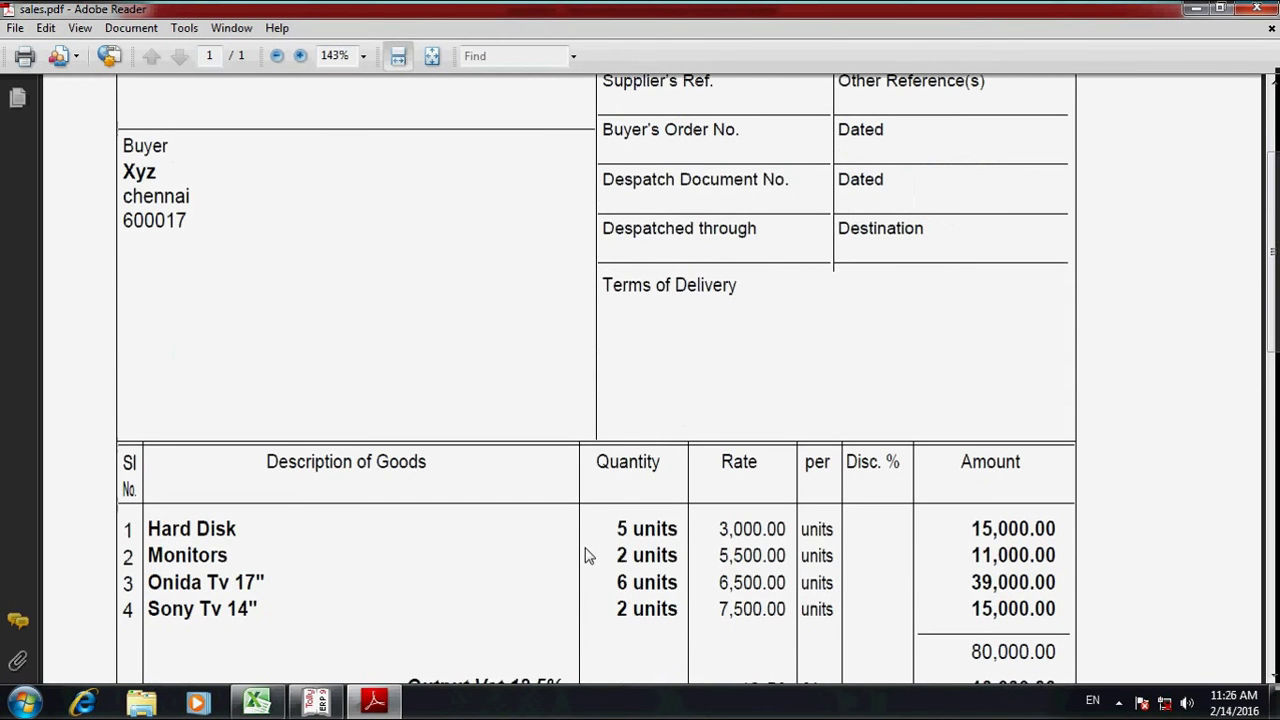
pyautogui.scroll(3, 570, 500)
pyautogui.scroll(-2, 760, 652)
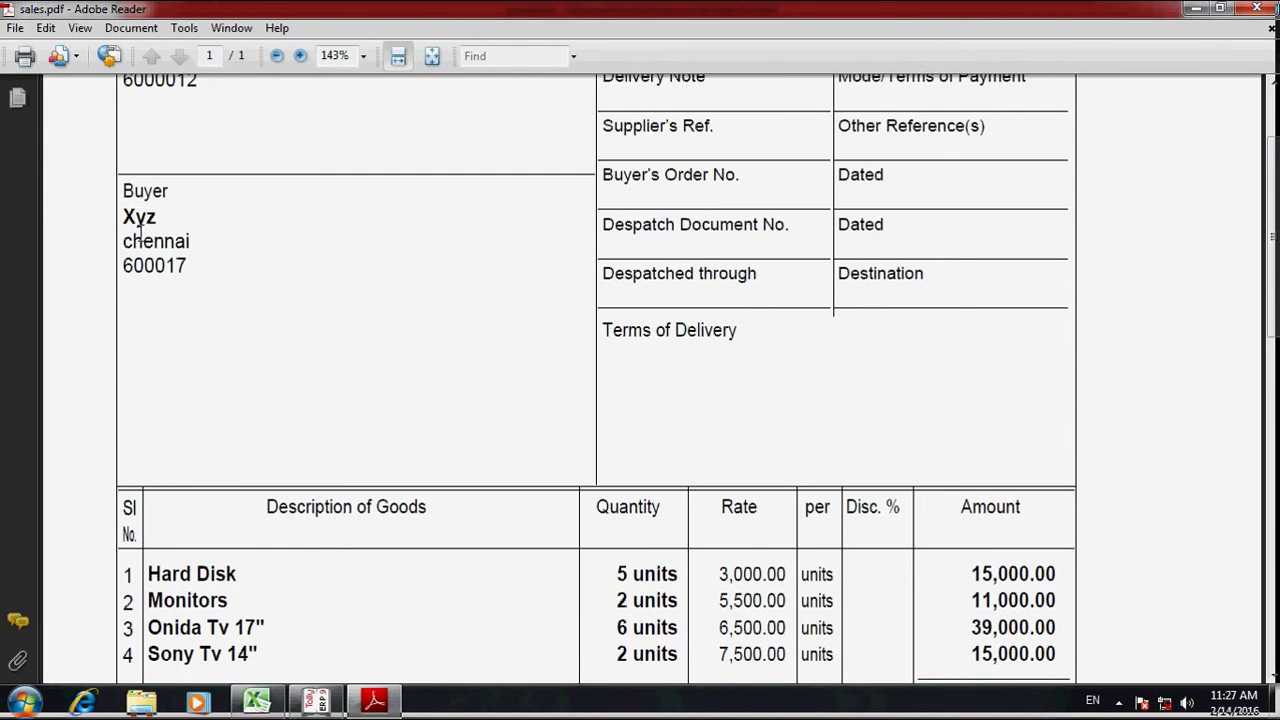
pyautogui.scroll(-3, 293, 226)
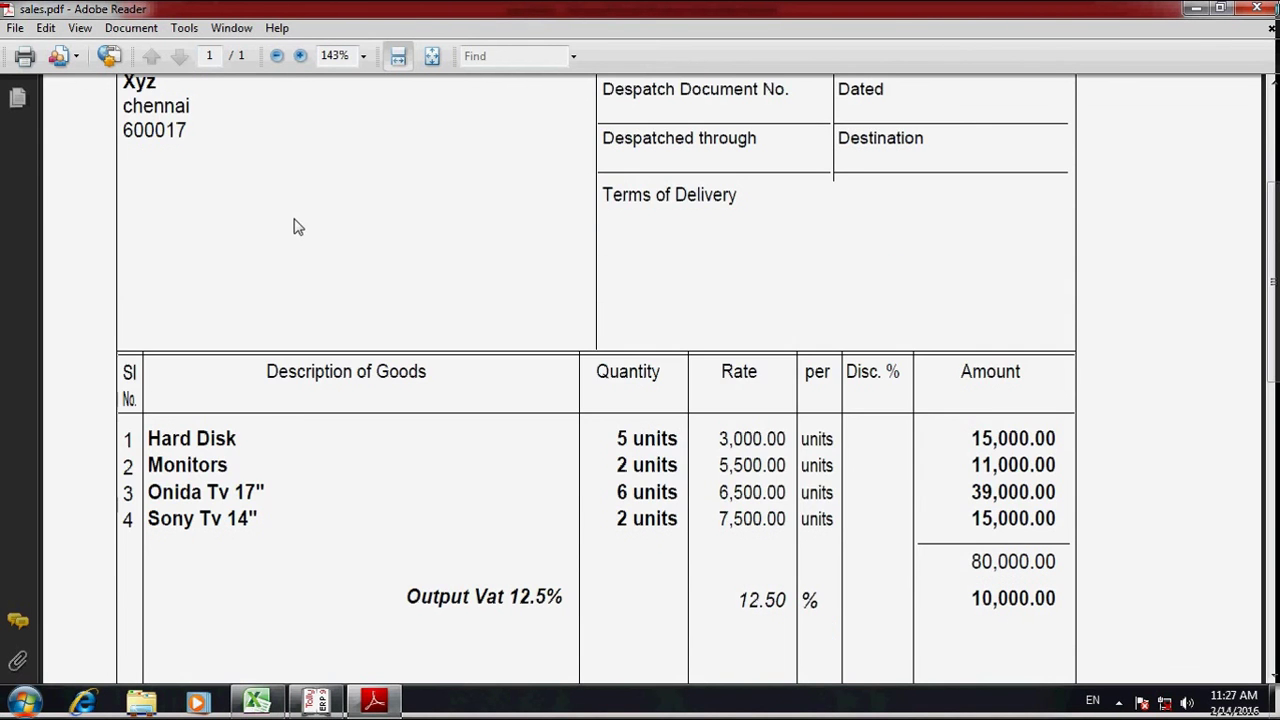
pyautogui.scroll(1, 556, 333)
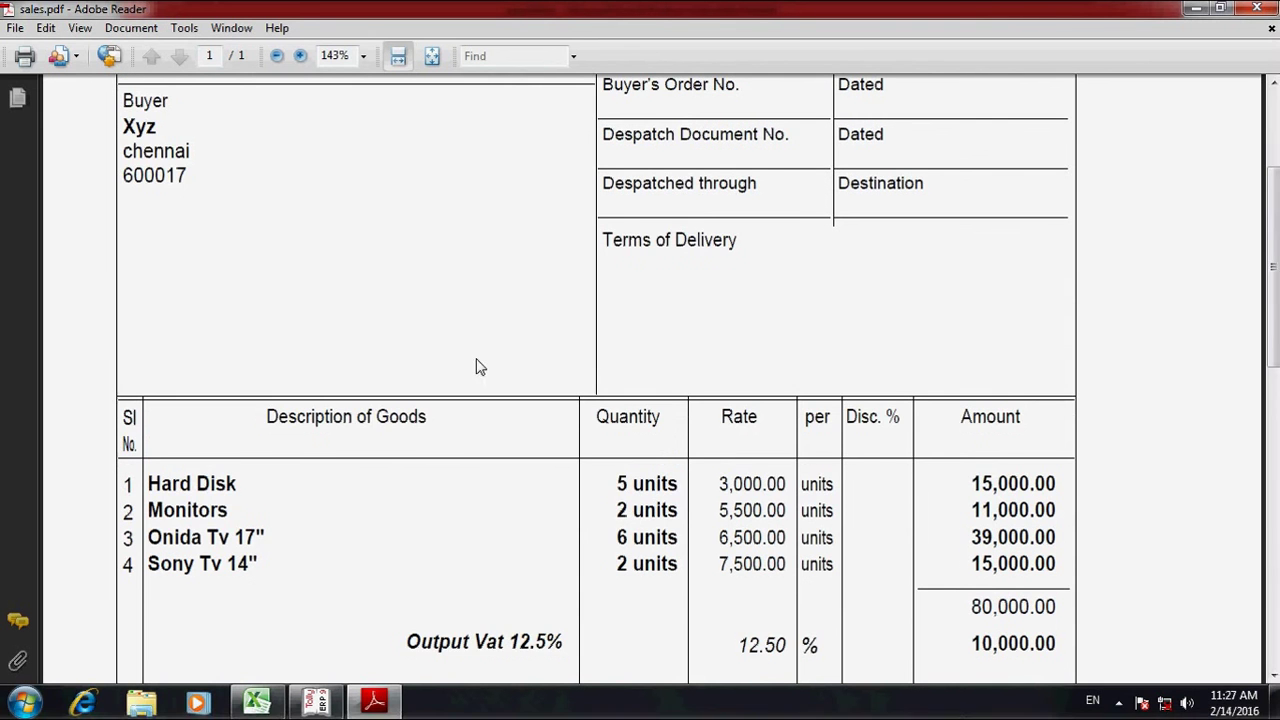
pyautogui.scroll(1, 474, 366)
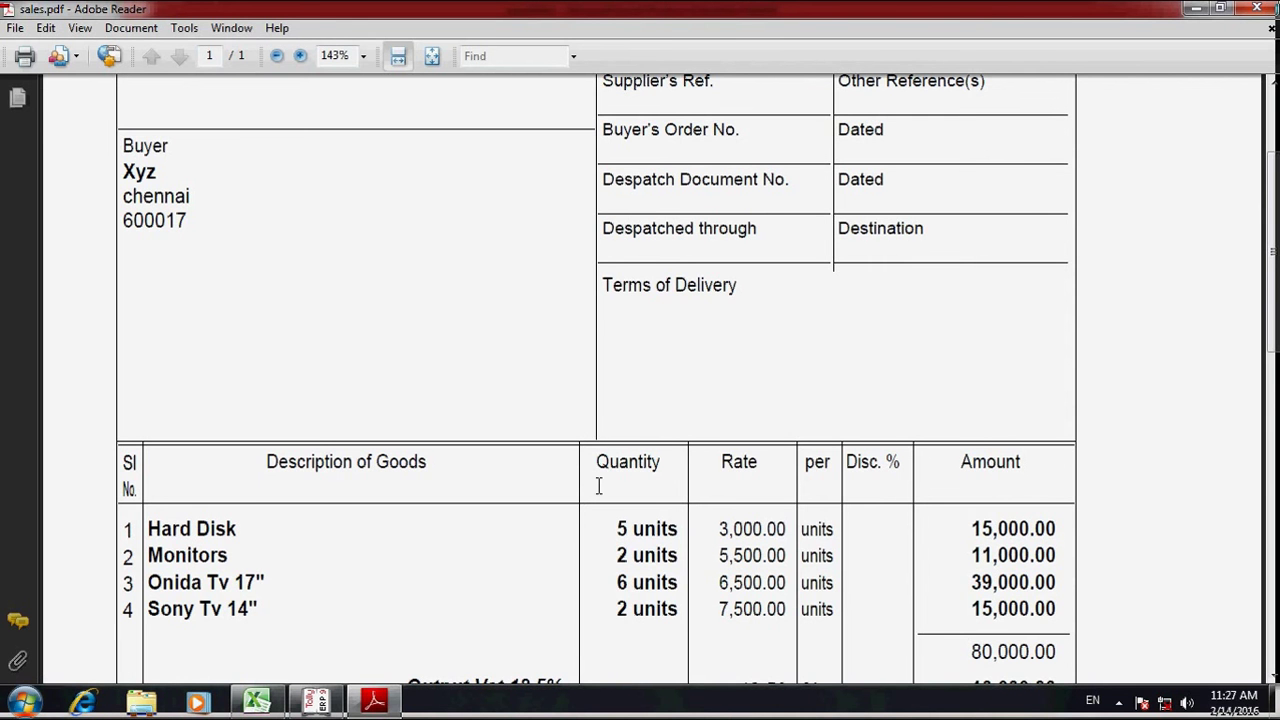
pyautogui.hotkey('alt', 'Tab')
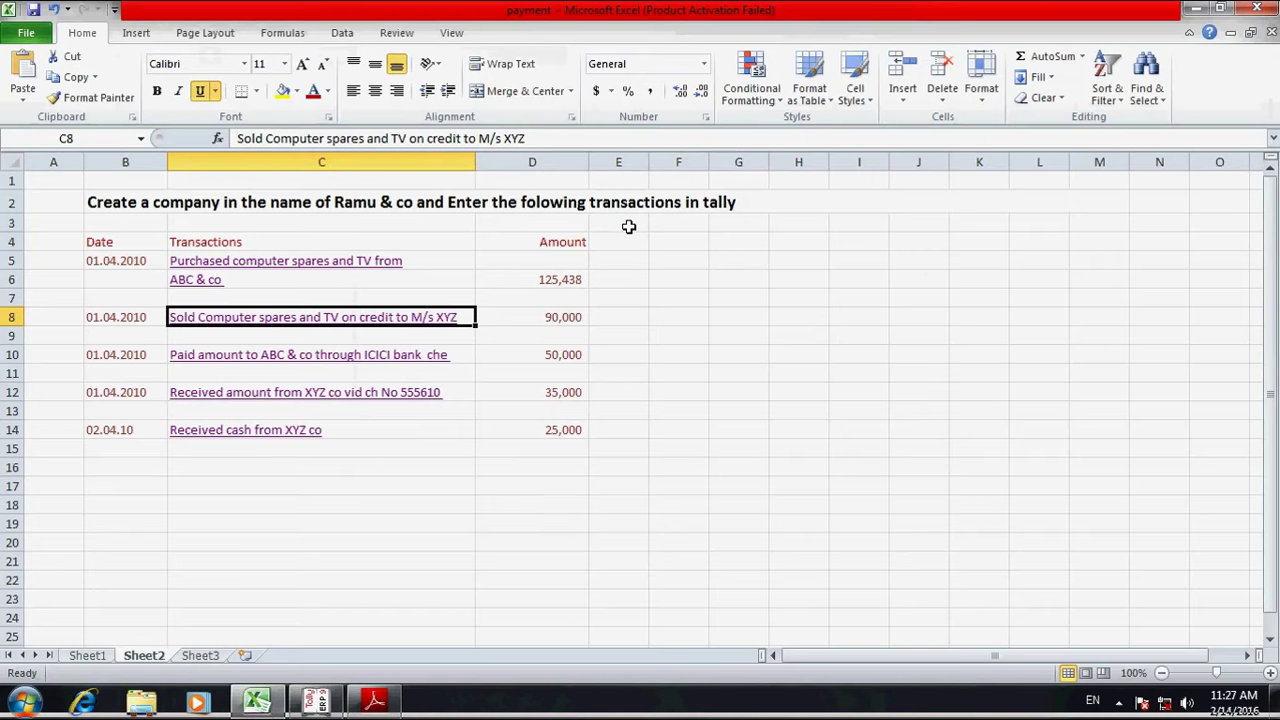
pyautogui.click(307, 704)
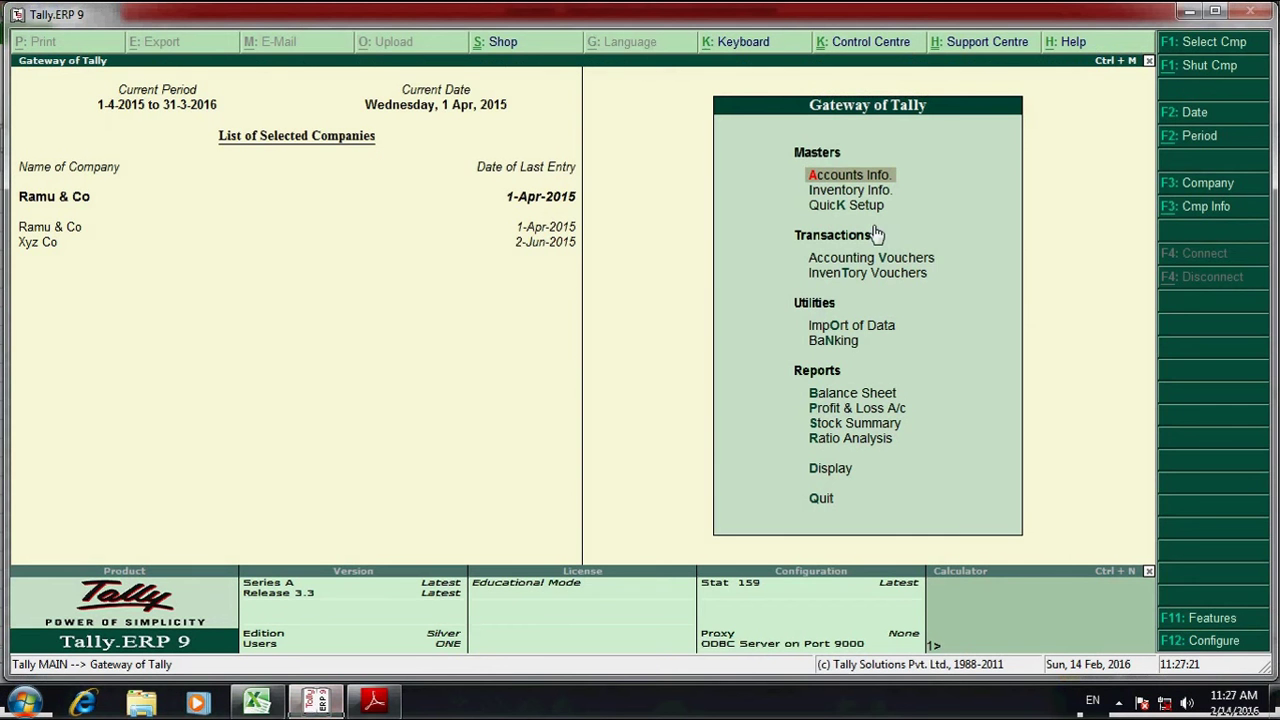
# - Start a new ledger via Accounts Info > Ledgers > Create, naming it Xyz from the invoice
pyautogui.click(870, 175)
pyautogui.press('Down')
pyautogui.press('Return')
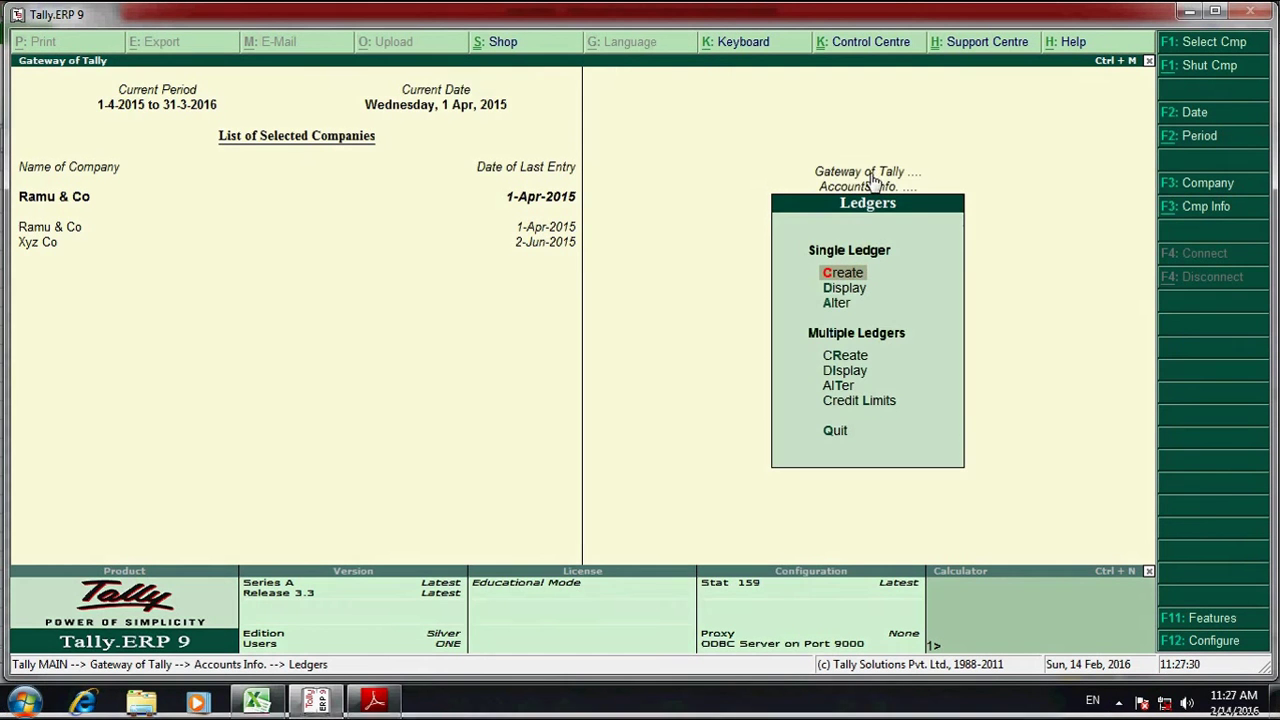
pyautogui.press('Return')
pyautogui.write('Xyz')
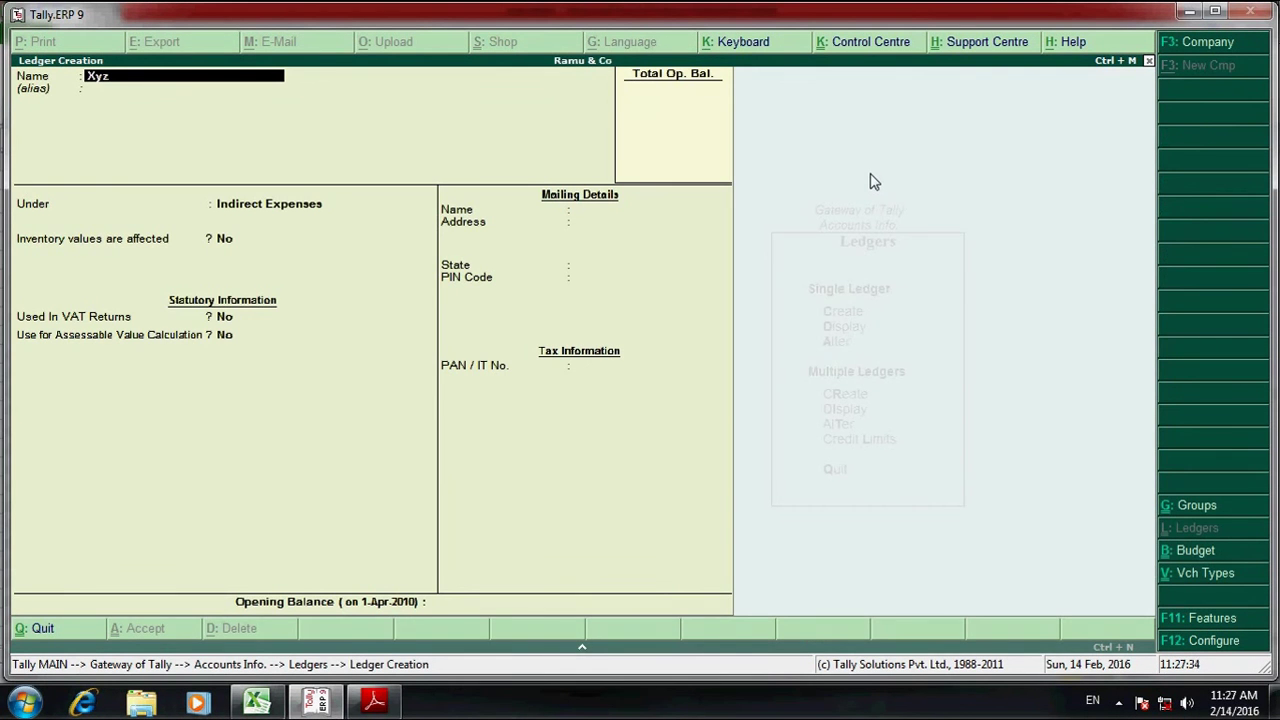
pyautogui.hotkey('alt', 'Tab')
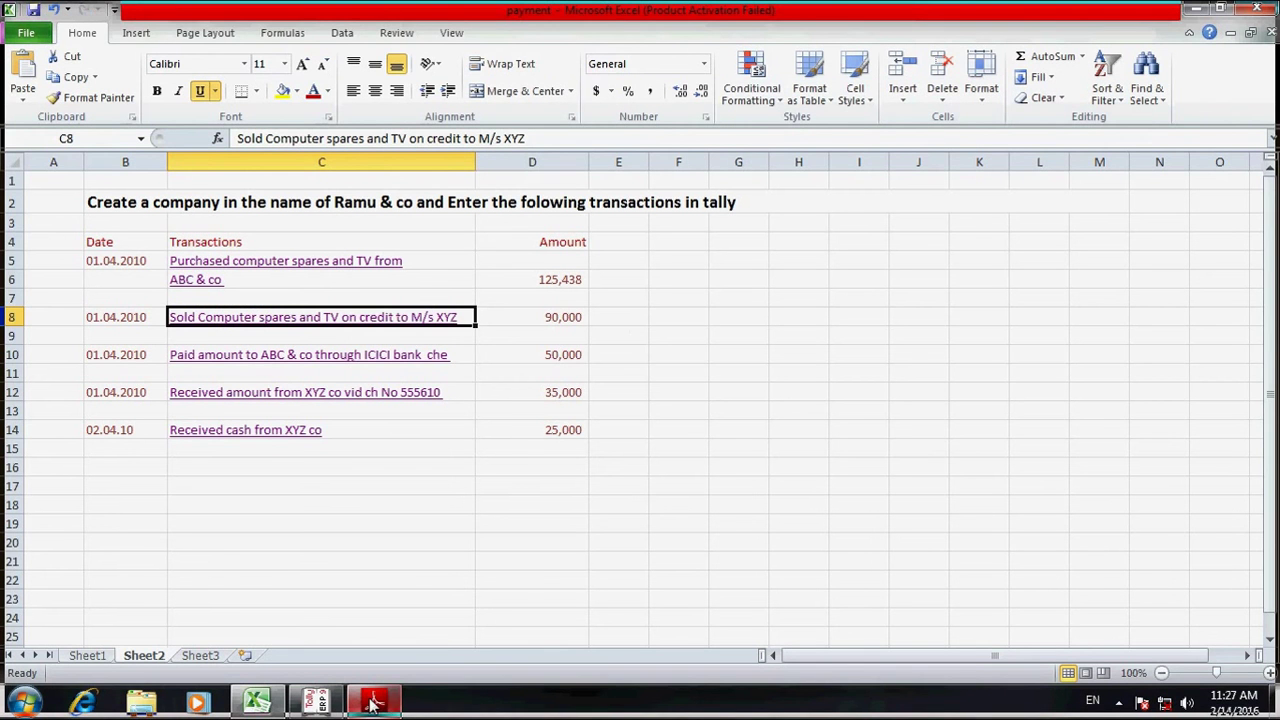
pyautogui.click(357, 713)
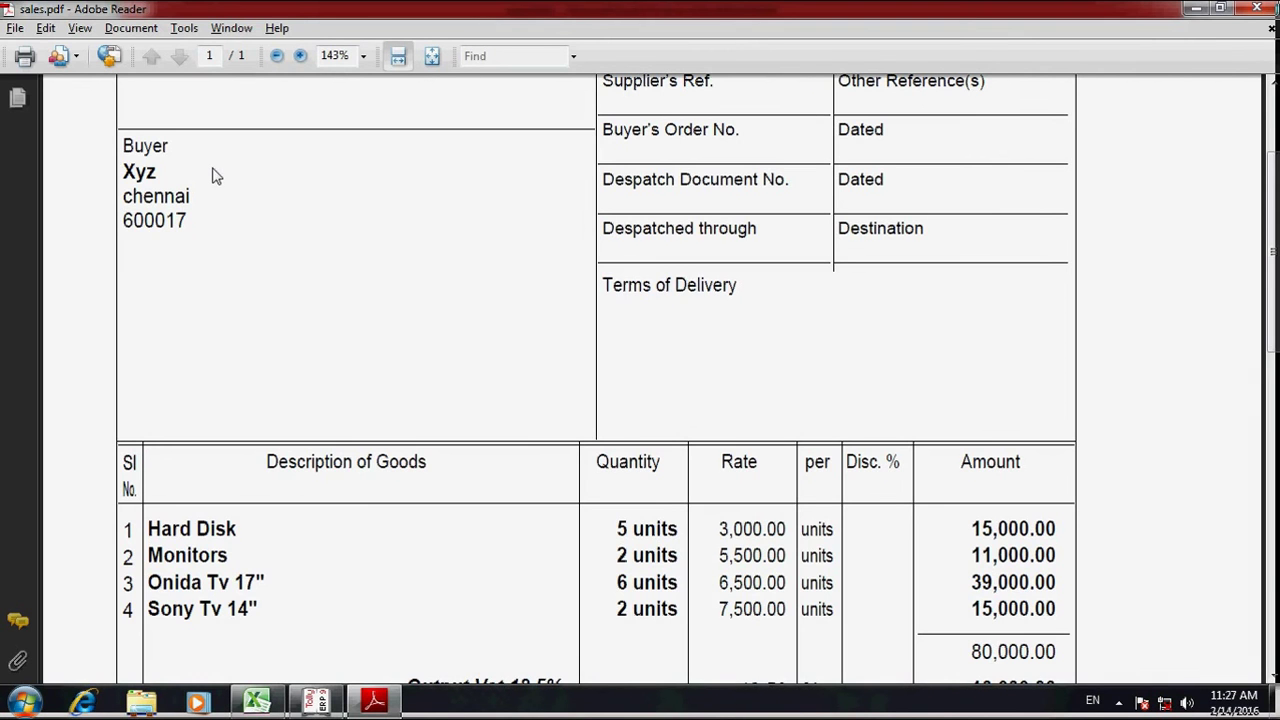
pyautogui.hotkey('alt', 'Tab')
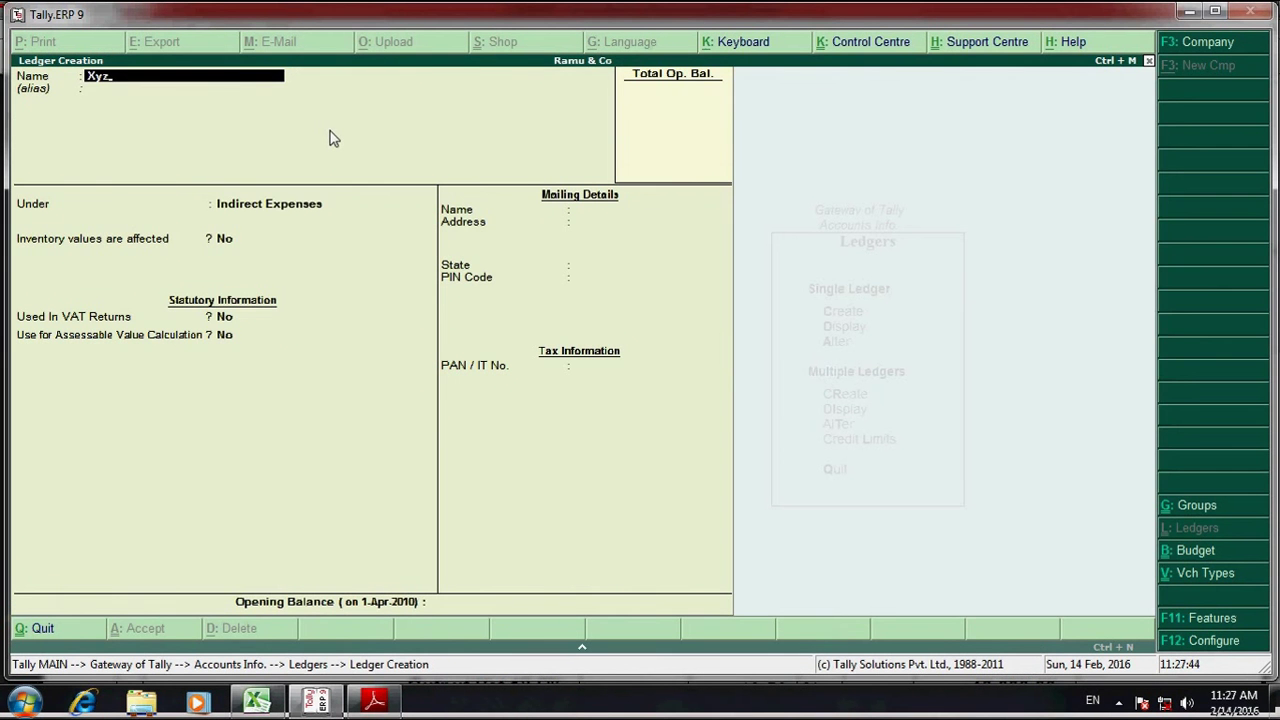
# - Put the Xyz ledger under Sundry Debtors with bill-by-bill balances Yes, then reopen the invoice
pyautogui.press('Return')
pyautogui.press('Return')
pyautogui.write('Sund')
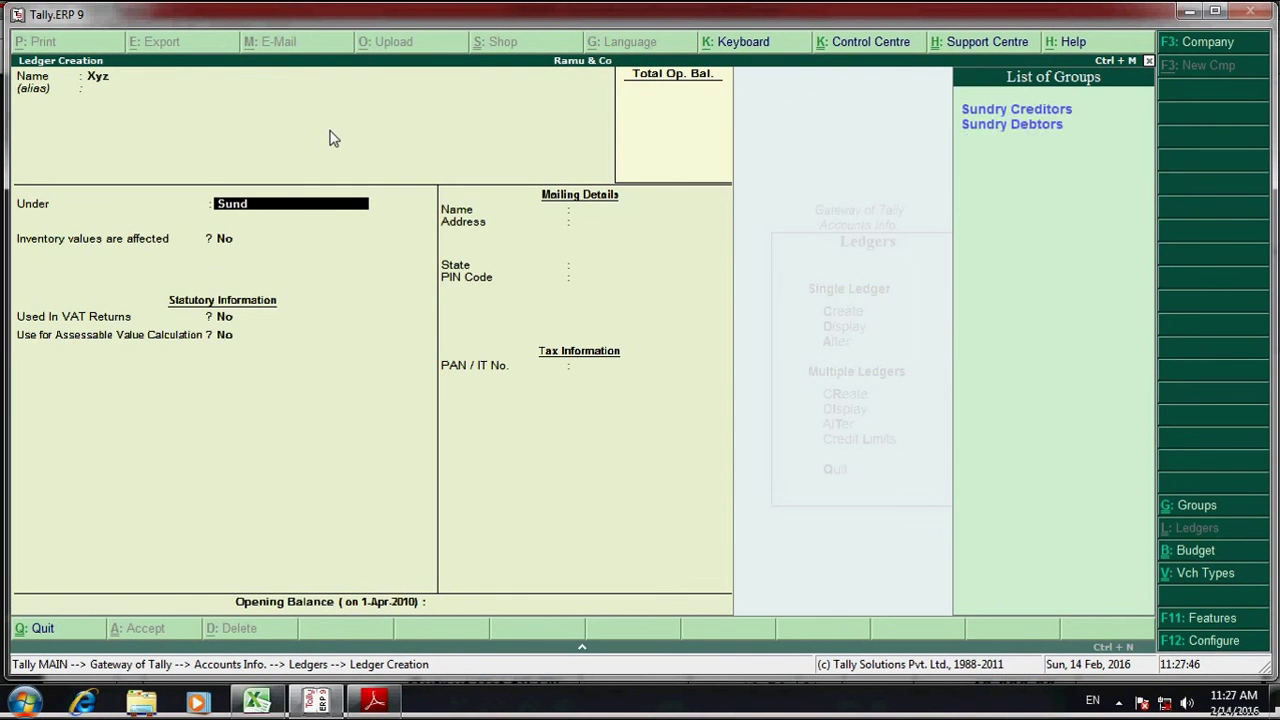
pyautogui.press('Down')
pyautogui.press('Return')
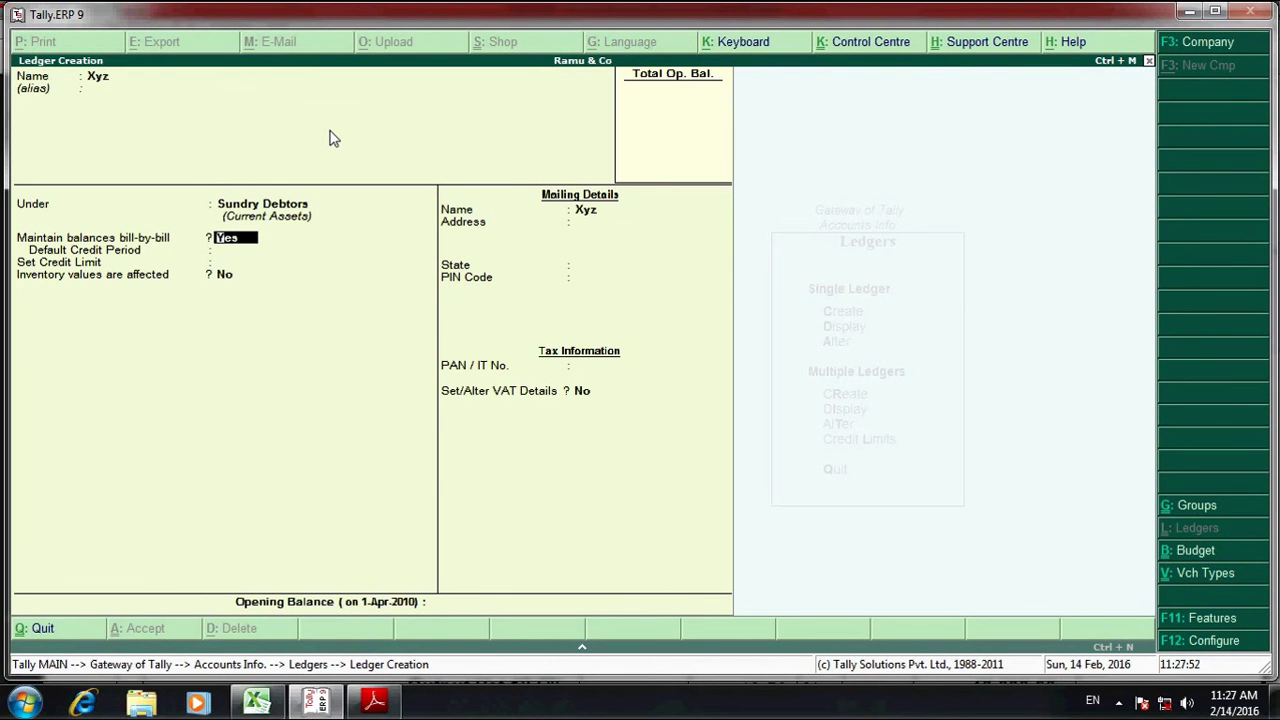
pyautogui.press('Return')
pyautogui.press('Return')
pyautogui.press('Return')
pyautogui.press('Return')
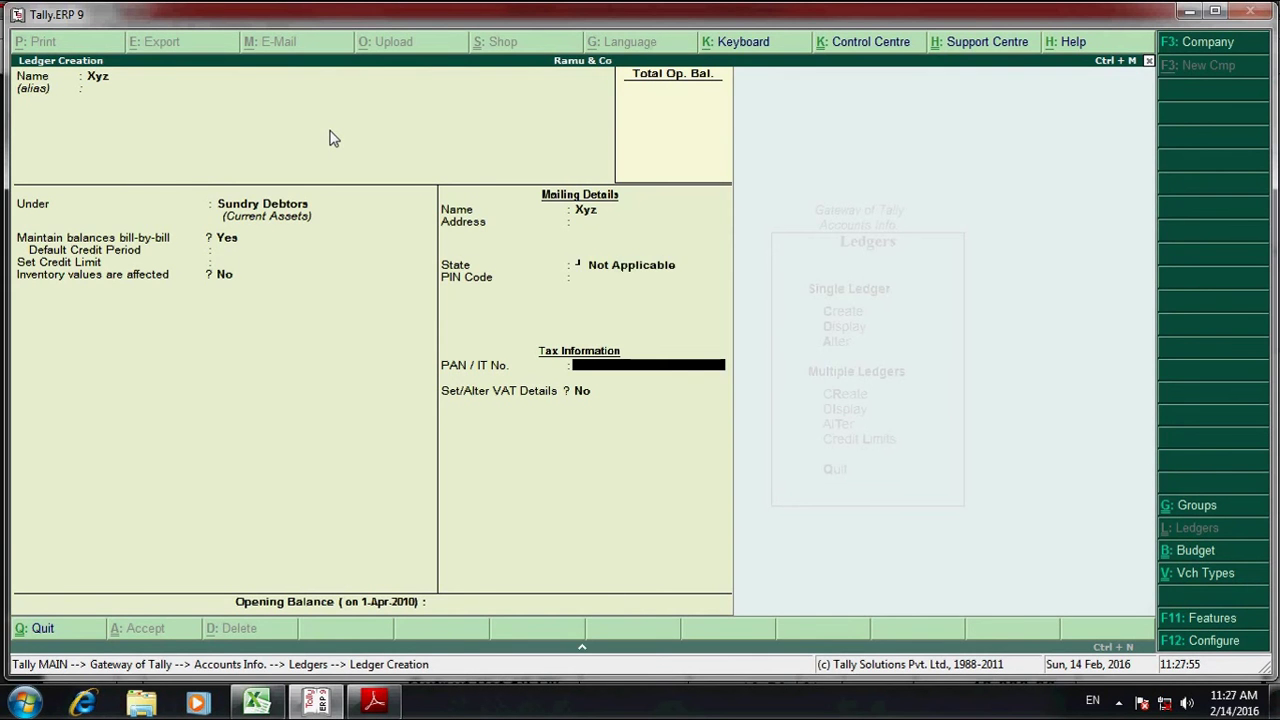
pyautogui.hotkey('alt', 'Tab')
pyautogui.scroll(-8, 306, 474)
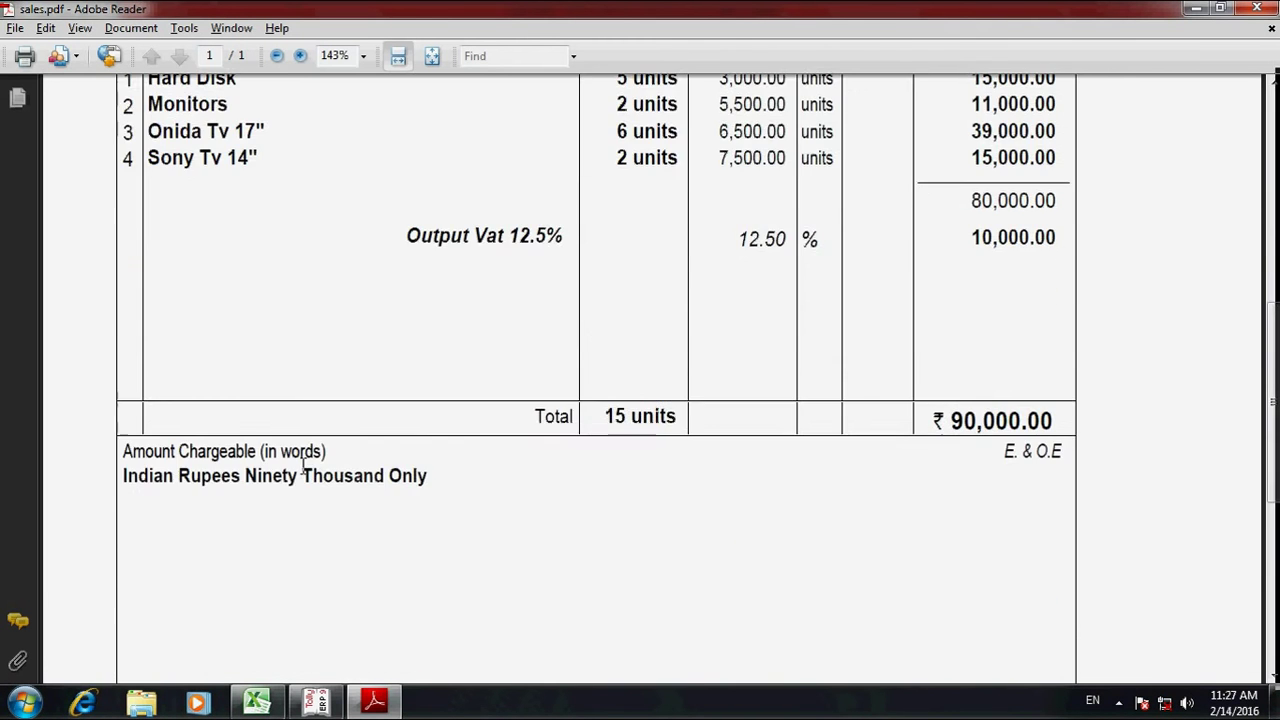
# - Scroll to the invoice's VAT TIN section and copy the Buyer's VAT TIN
pyautogui.scroll(-5, 306, 474)
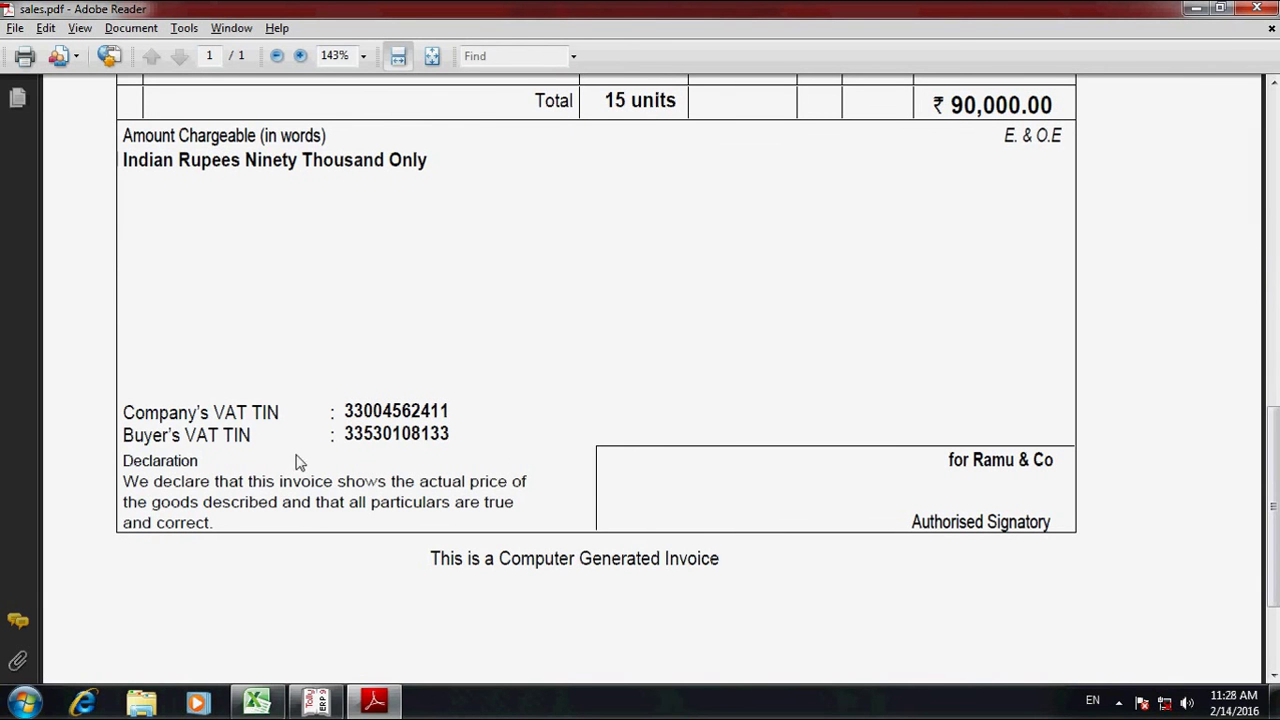
pyautogui.moveTo(342, 436); pyautogui.dragTo(460, 434)
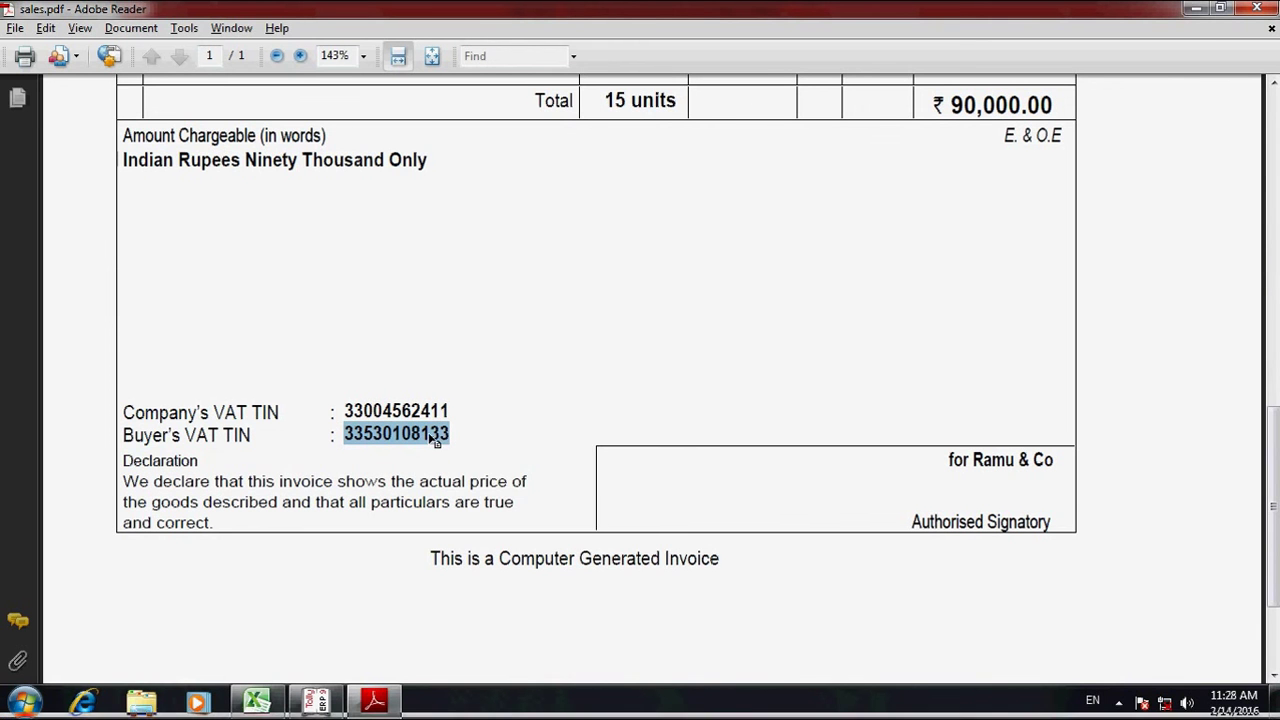
pyautogui.rightClick(429, 435)
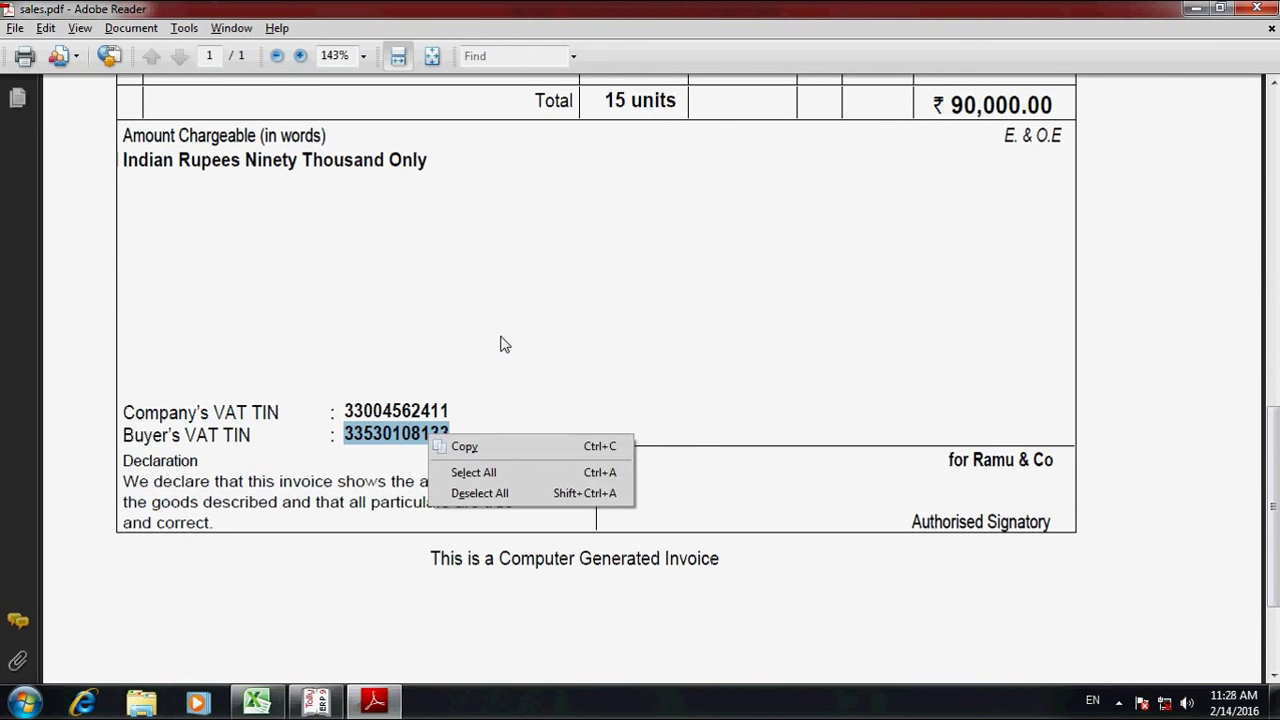
pyautogui.click(466, 448)
# - Paste the buyer's TIN into the Xyz ledger's VAT details and save the ledger
pyautogui.hotkey('alt', 'Tab')
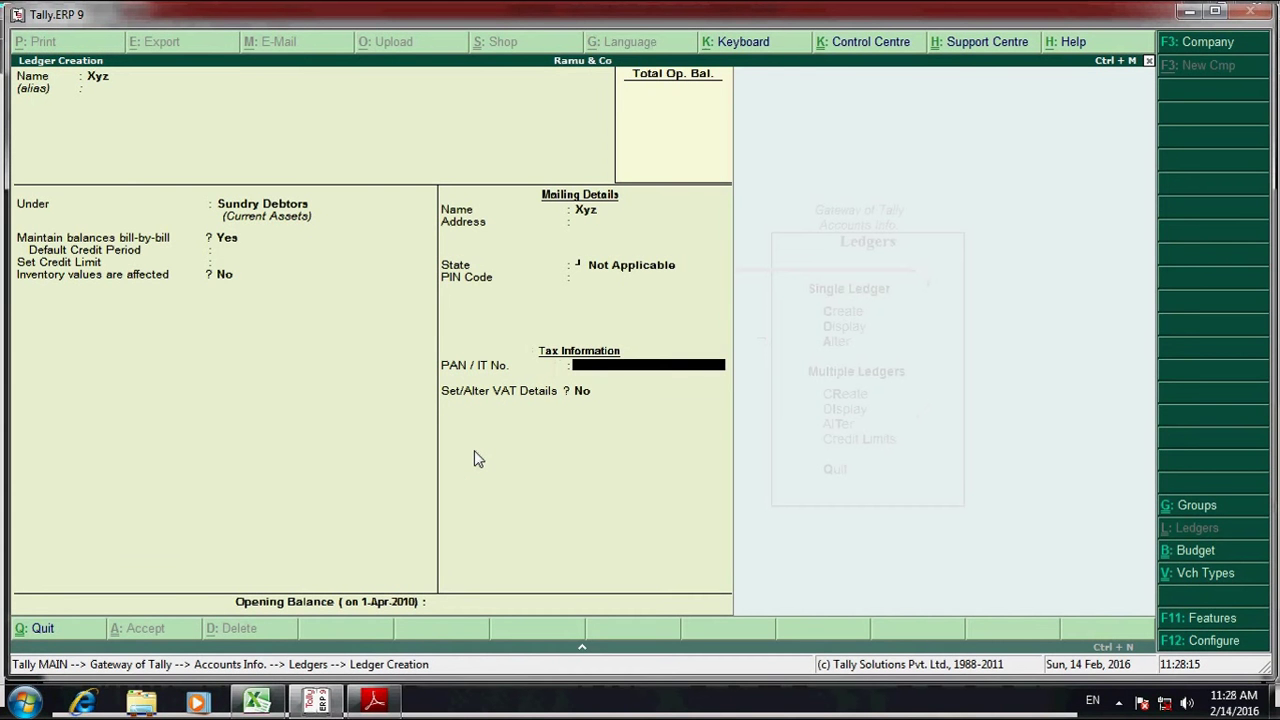
pyautogui.press('Return')
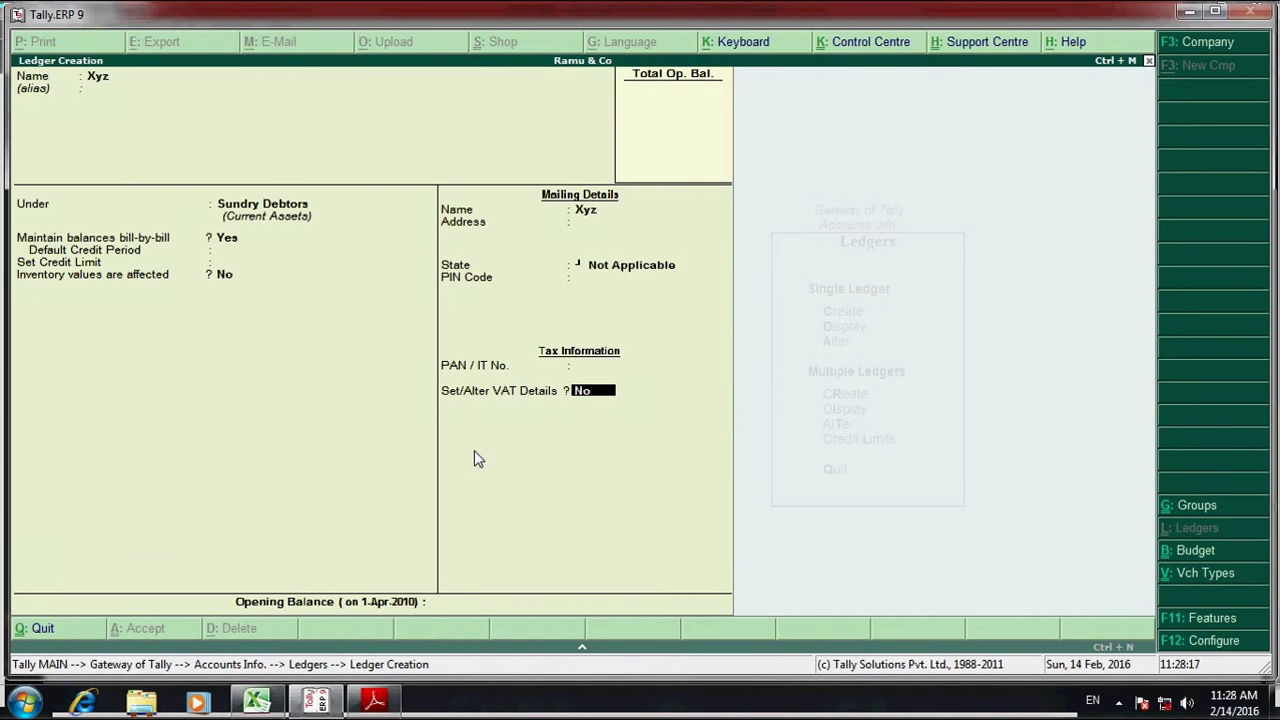
pyautogui.press('y')
pyautogui.hotkey('ctrl', 'alt', 'v')
pyautogui.press('Return')
pyautogui.press('Return')
pyautogui.press('Return')
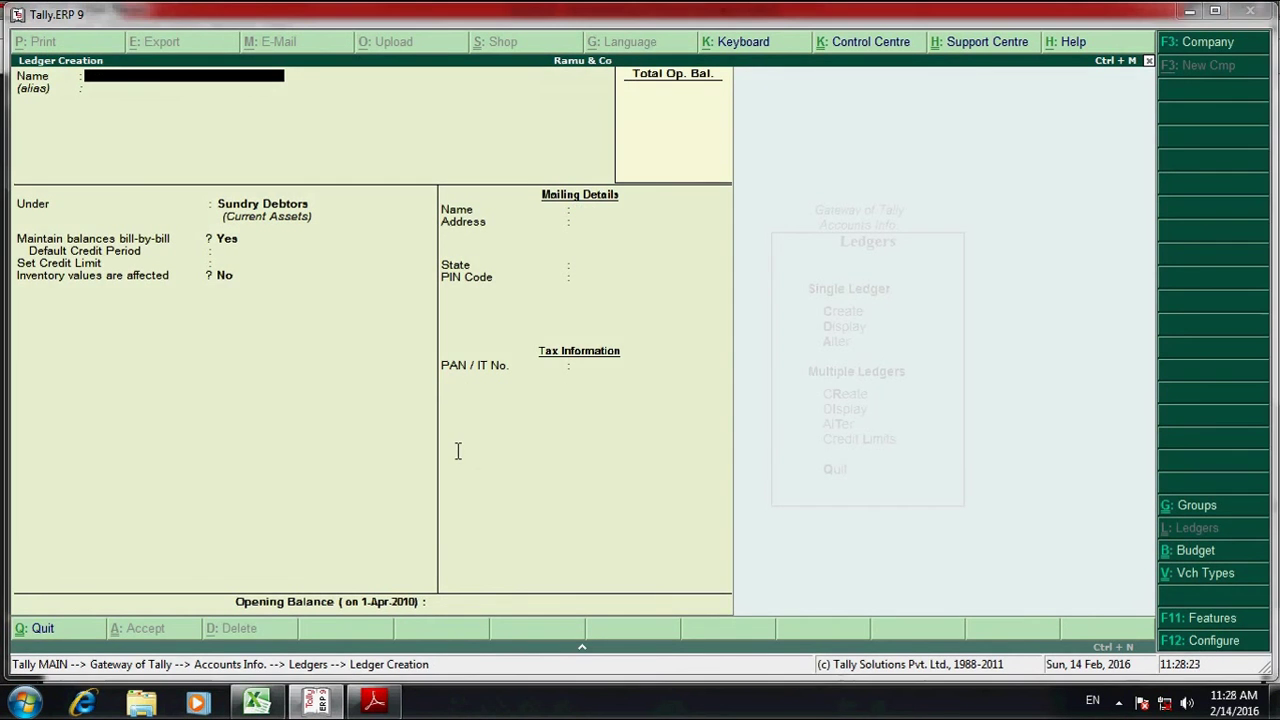
# - Quit the blank ledger form back to Gateway of Tally and enter Accounts Info
pyautogui.hotkey('alt', 'Tab')
pyautogui.scroll(10, 591, 358)
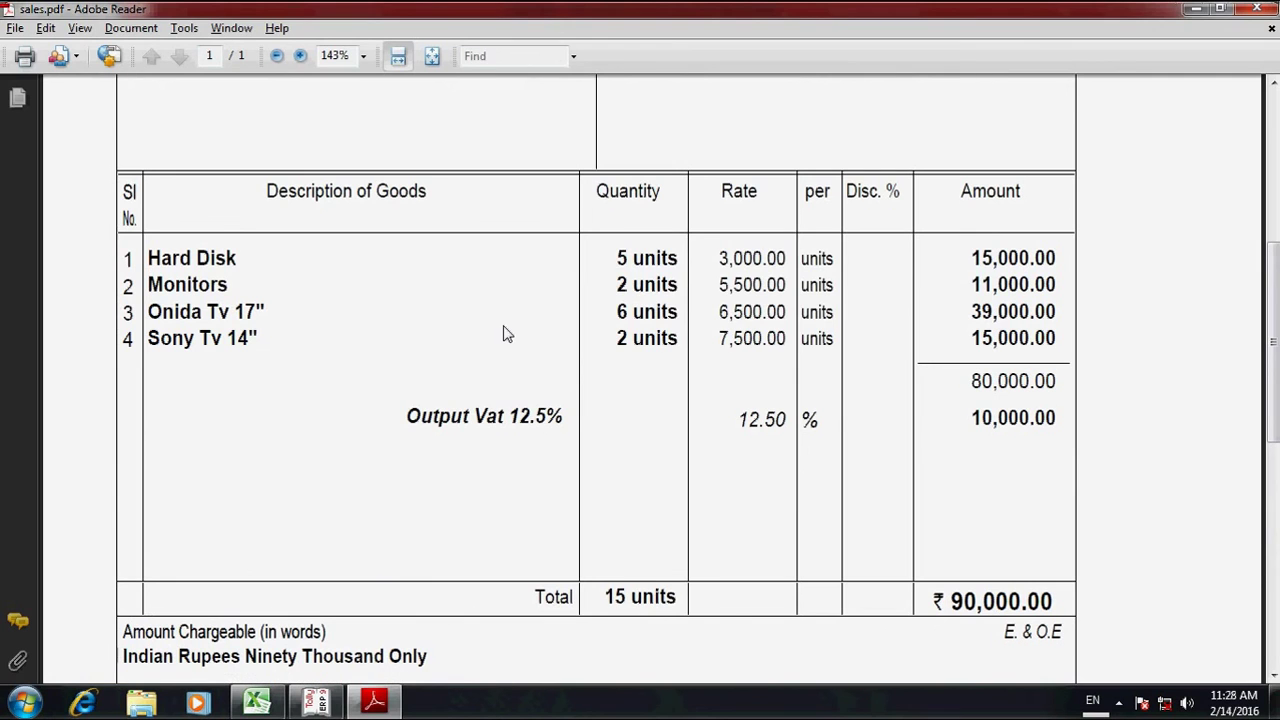
pyautogui.hotkey('alt', 'Tab')
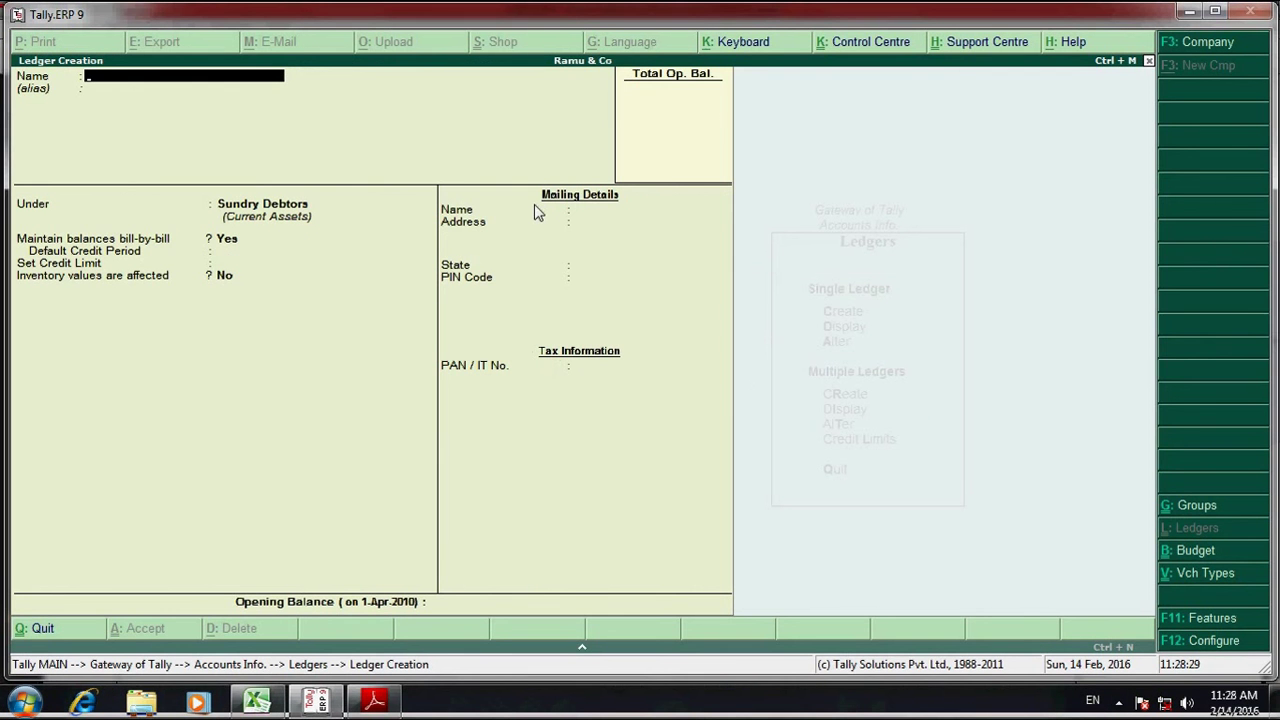
pyautogui.press('Escape')
pyautogui.press('y')
pyautogui.press('Escape')
pyautogui.press('Escape')
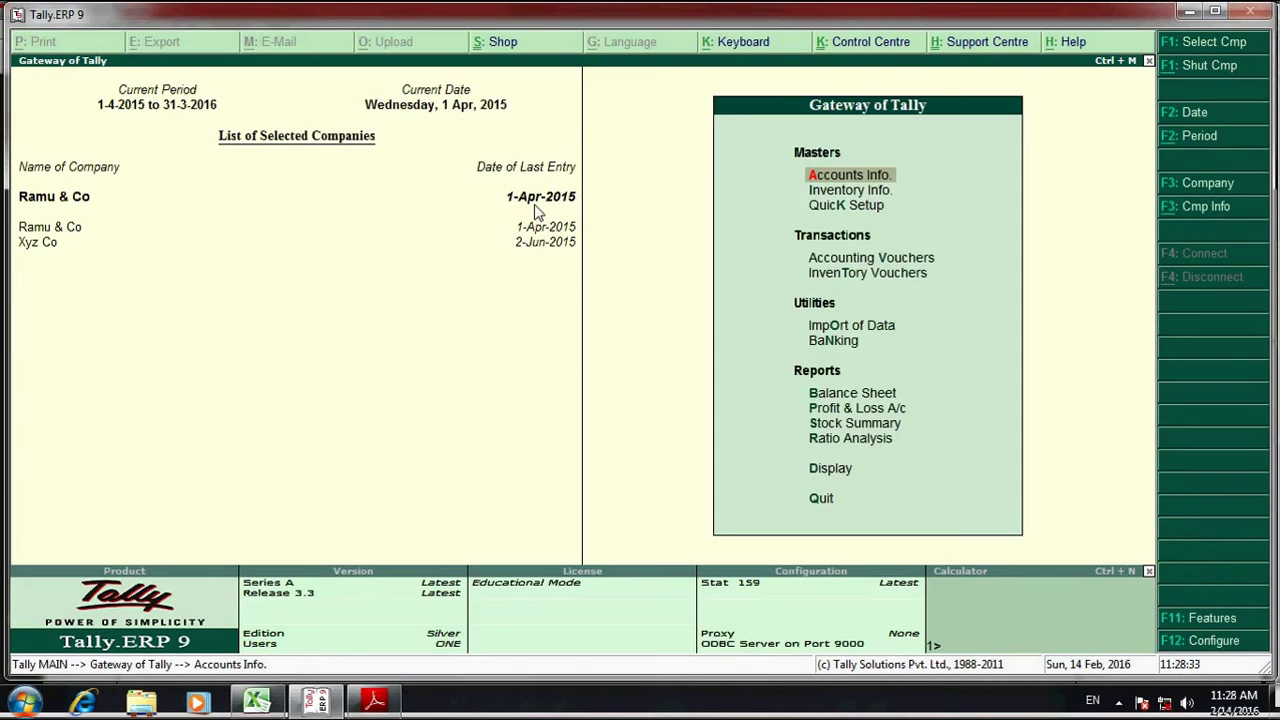
pyautogui.press('Up')
pyautogui.press('Down')
pyautogui.press('Return')
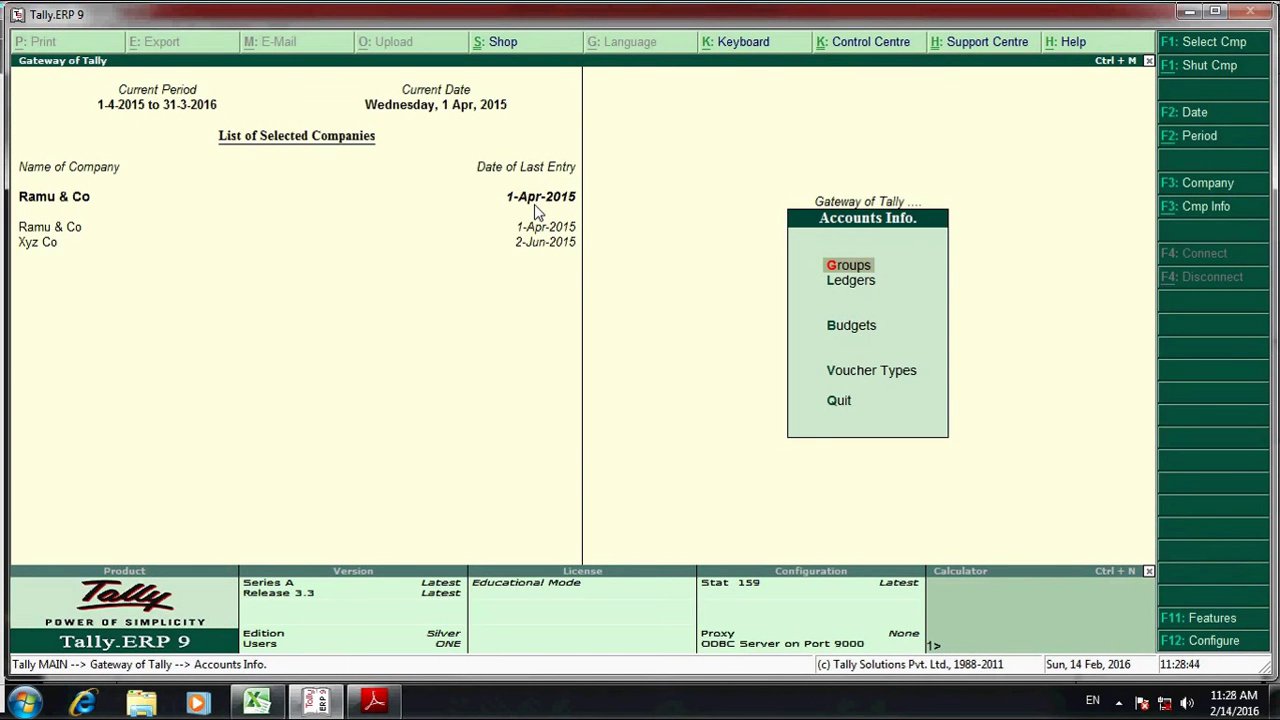
# - Create a new ledger named Sales Account
pyautogui.press('Down')
pyautogui.press('Return')
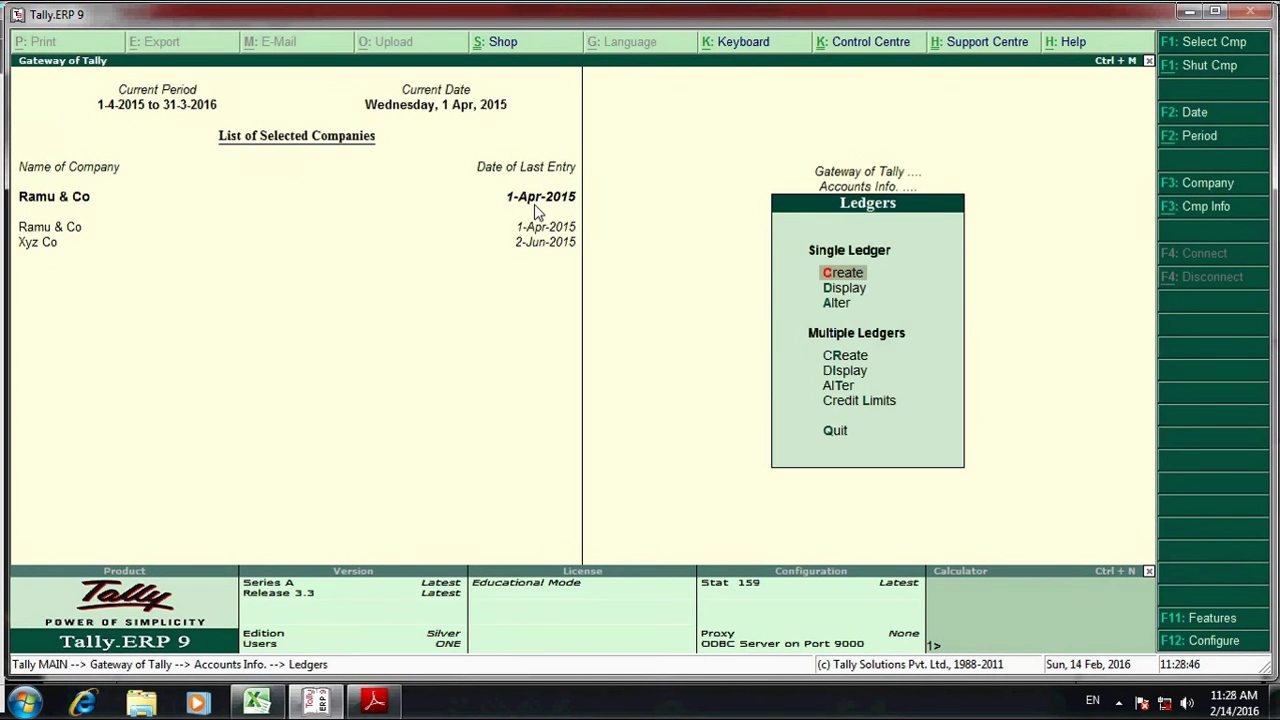
pyautogui.press('Return')
pyautogui.write('Sales')
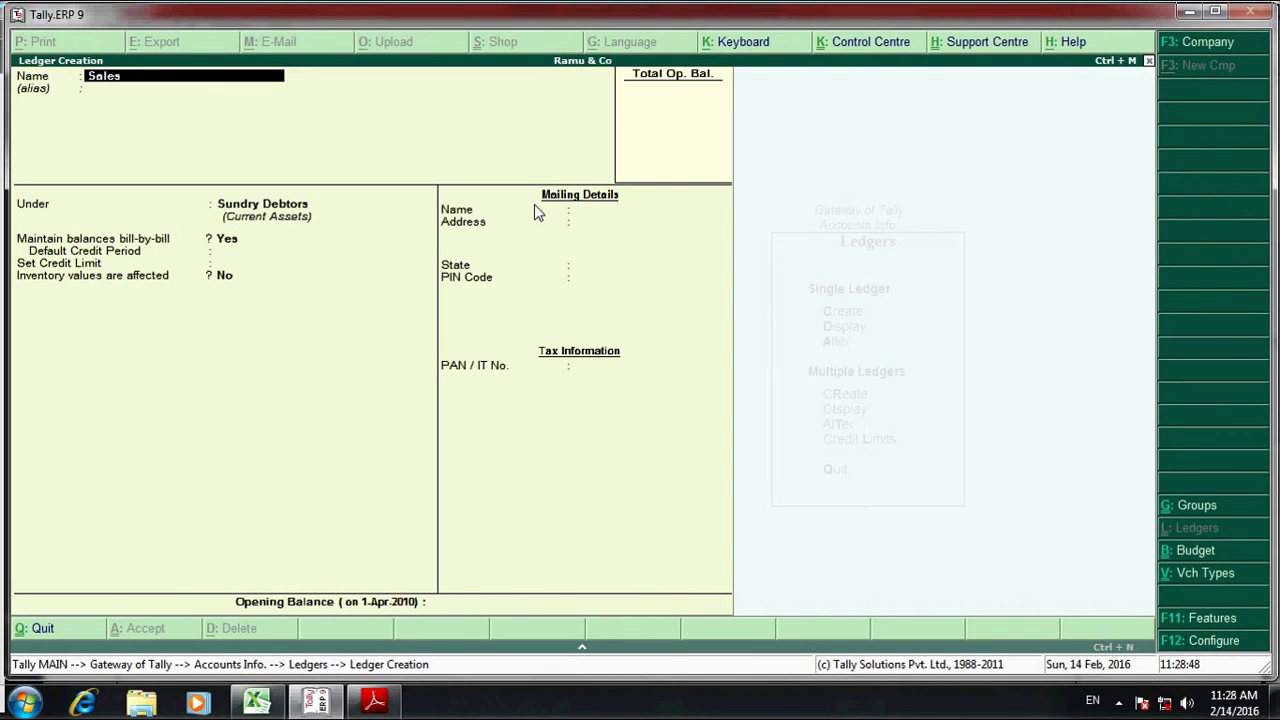
pyautogui.write(' acct.')
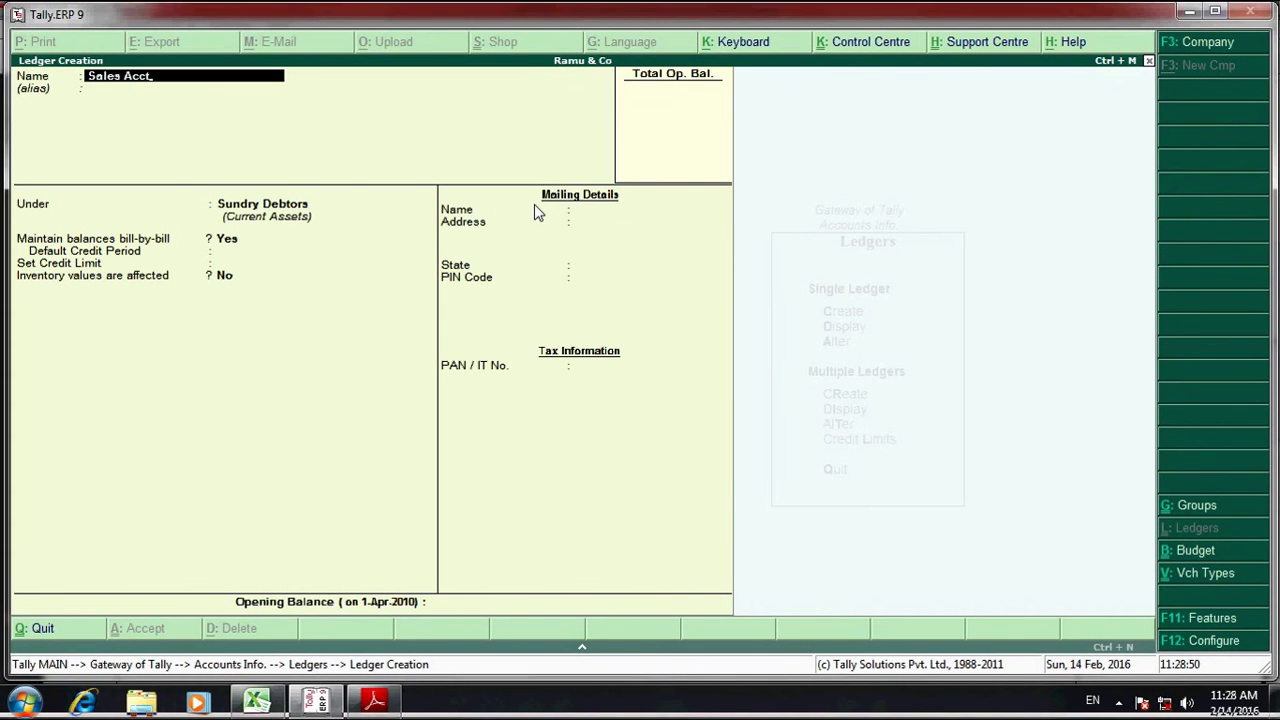
pyautogui.press('BackSpace')
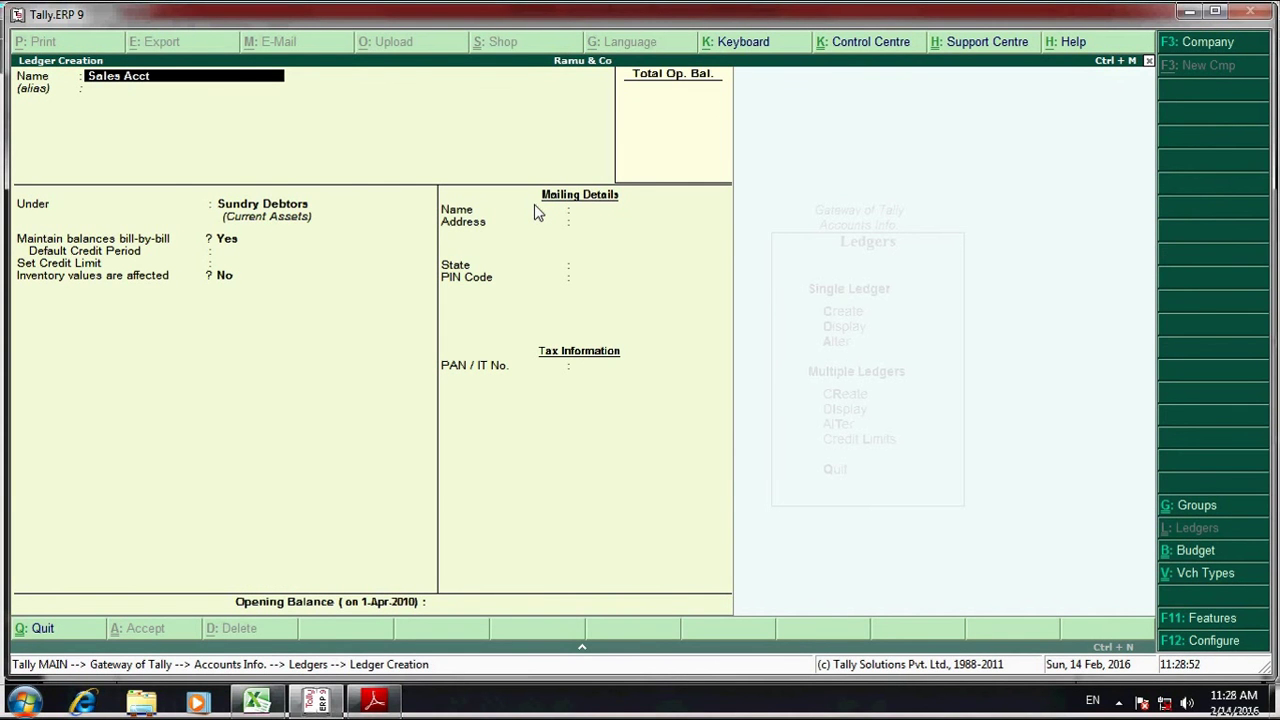
pyautogui.press('Return')
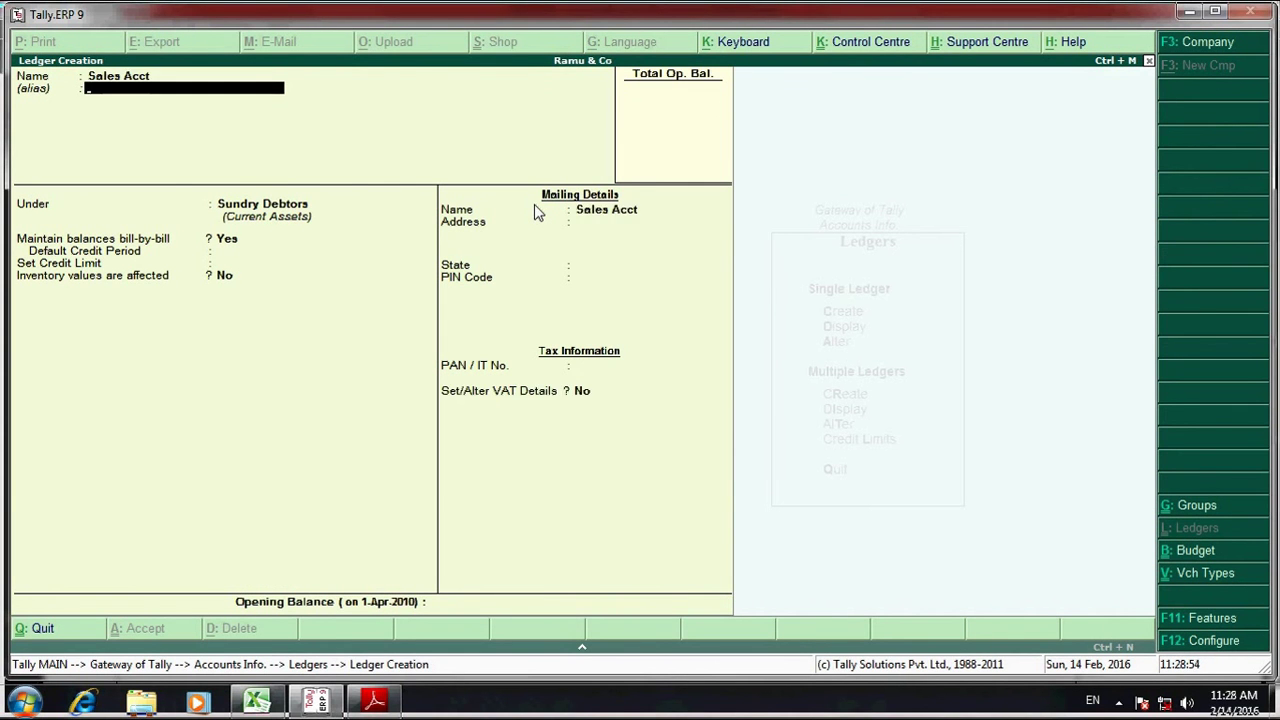
pyautogui.press('BackSpace')
pyautogui.write('Sa')
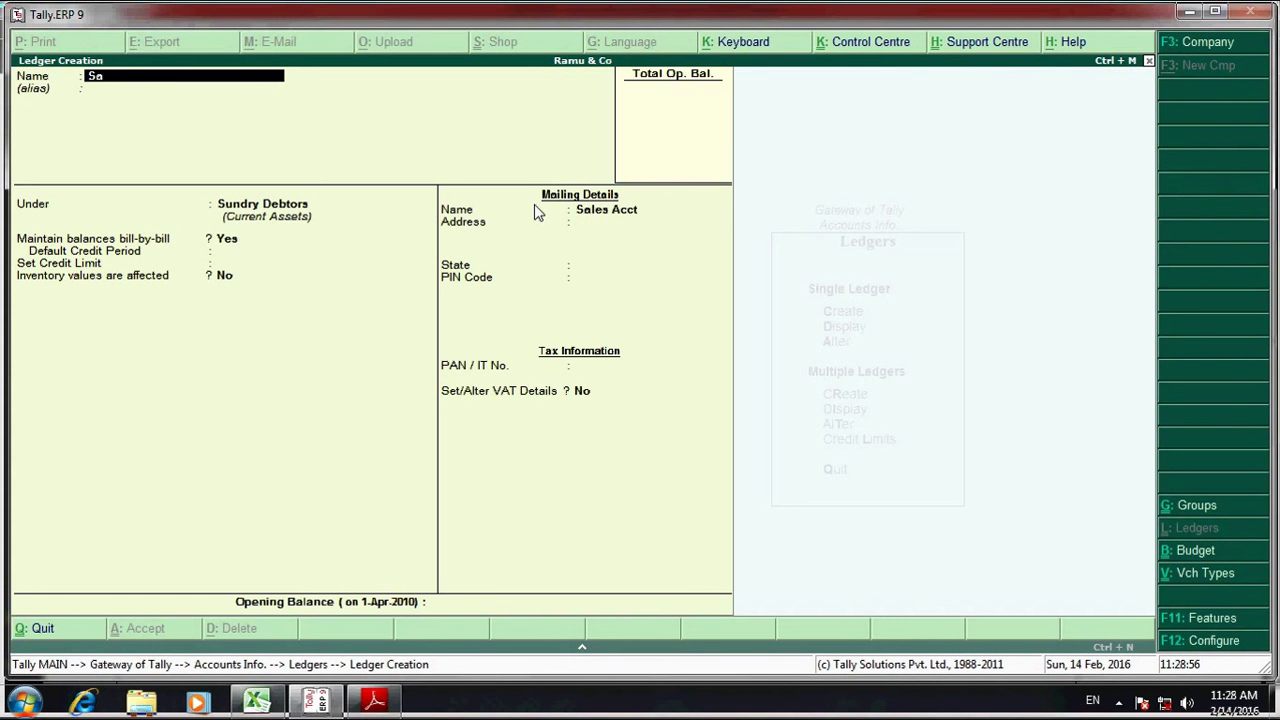
pyautogui.write('les account')
pyautogui.press('Return')
pyautogui.press('Return')
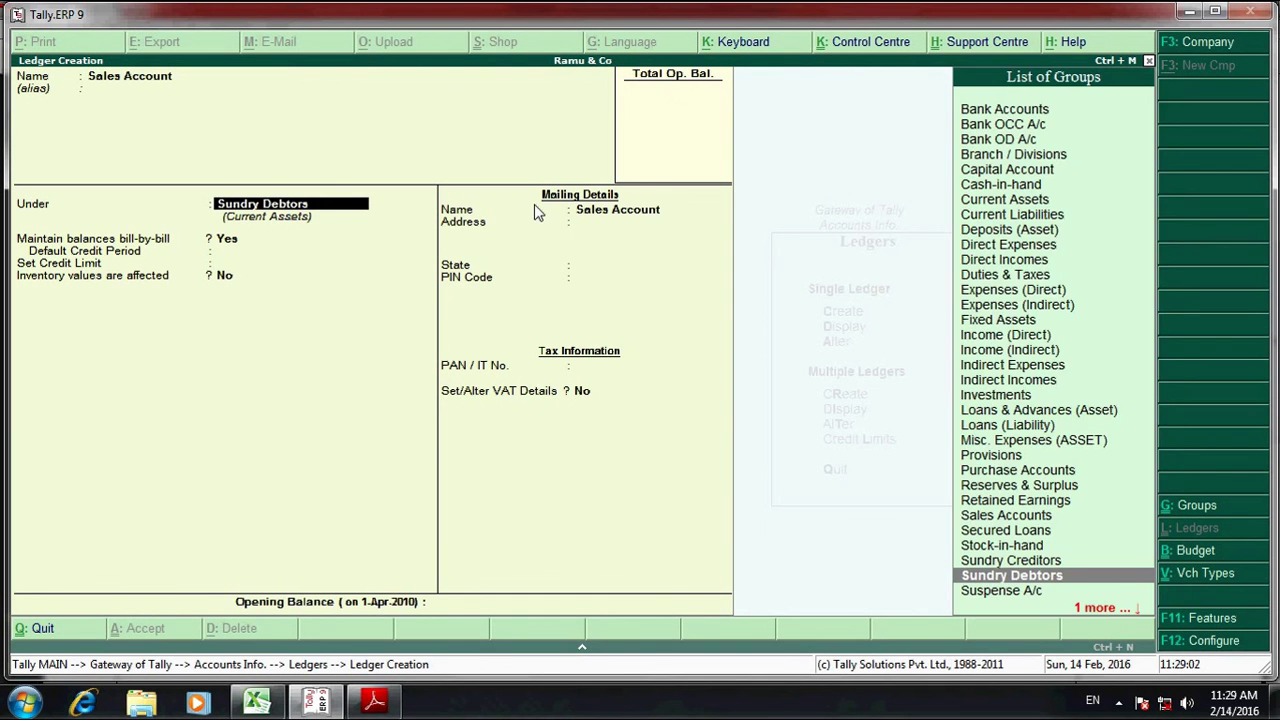
# - Place Sales Account under Sales Accounts, inventory Yes, VAT returns Yes, class Sales @ 12.5%
pyautogui.write('sales')
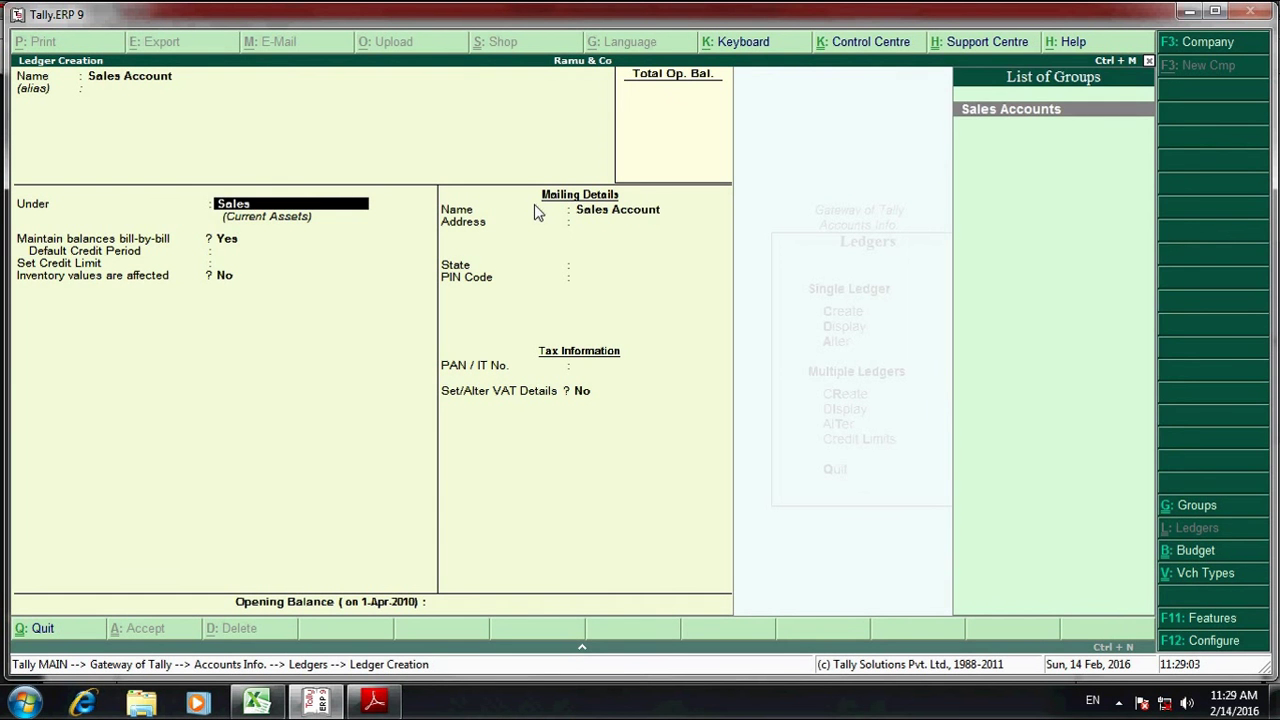
pyautogui.press('Return')
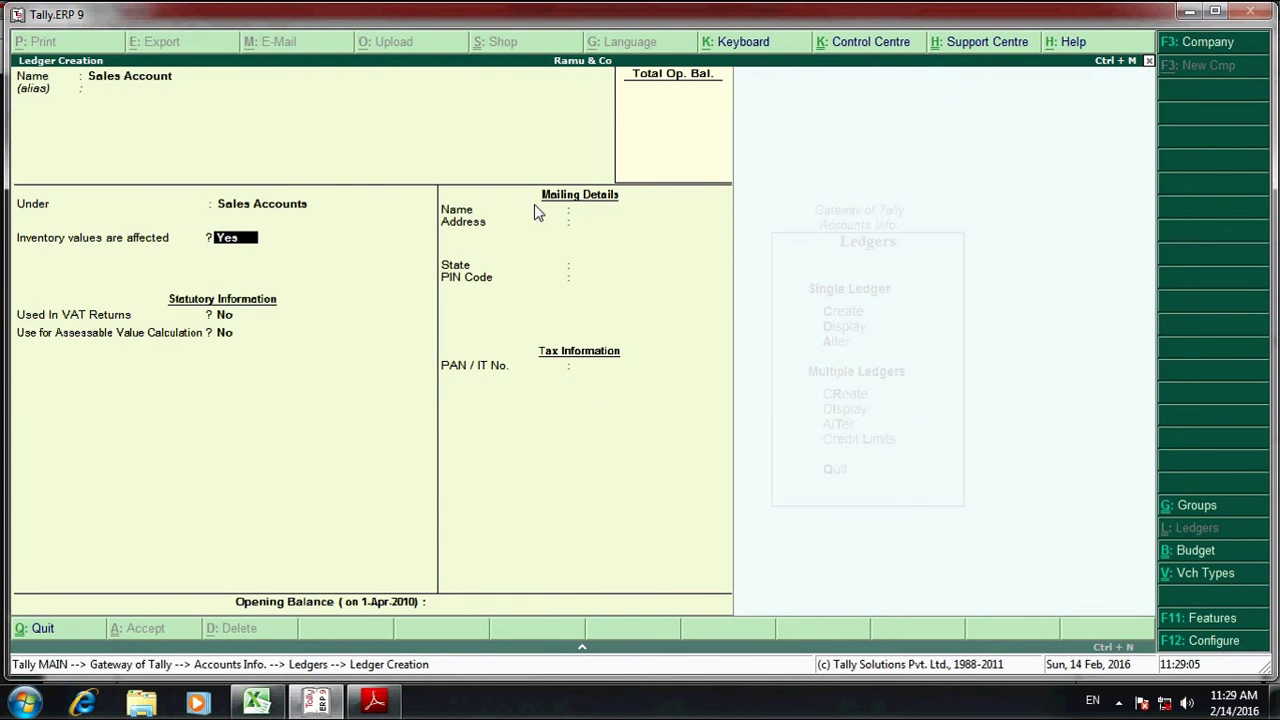
pyautogui.press('Return')
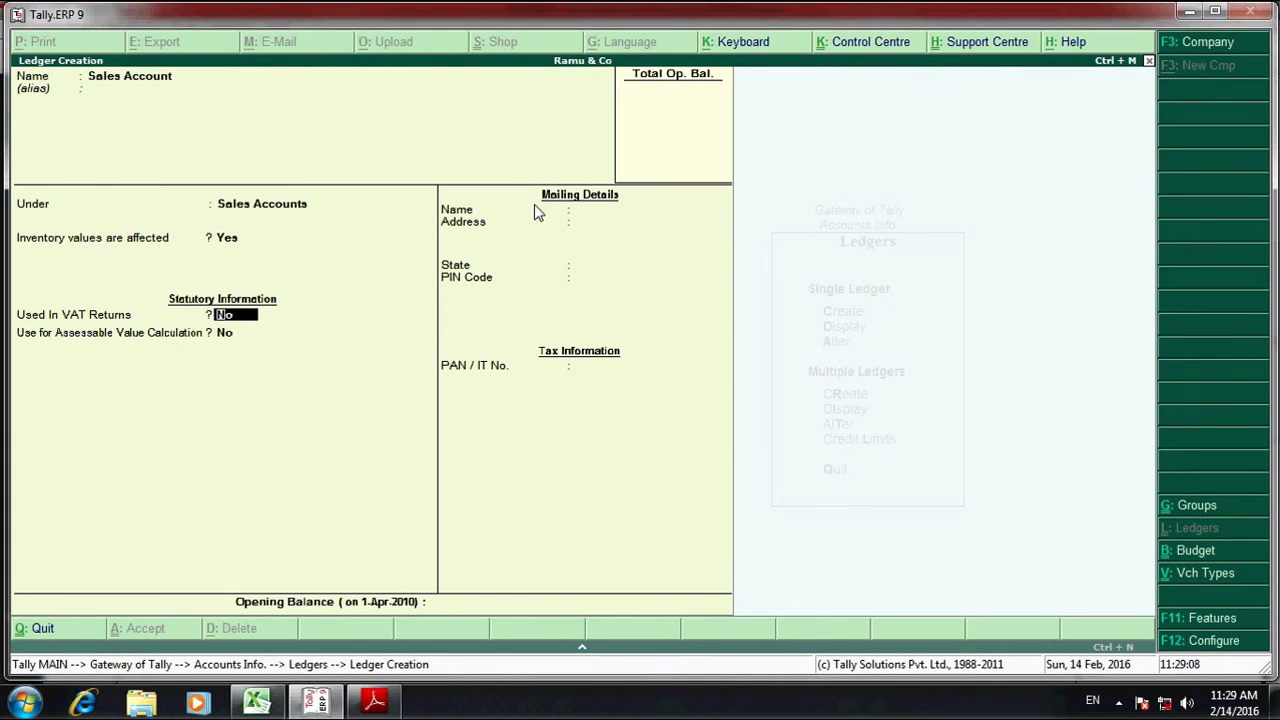
pyautogui.write('y')
pyautogui.press('Return')
pyautogui.press('Down')
pyautogui.press('Down')
pyautogui.press('Down')
pyautogui.press('Down')
pyautogui.press('Down')
pyautogui.press('Down')
pyautogui.press('Down')
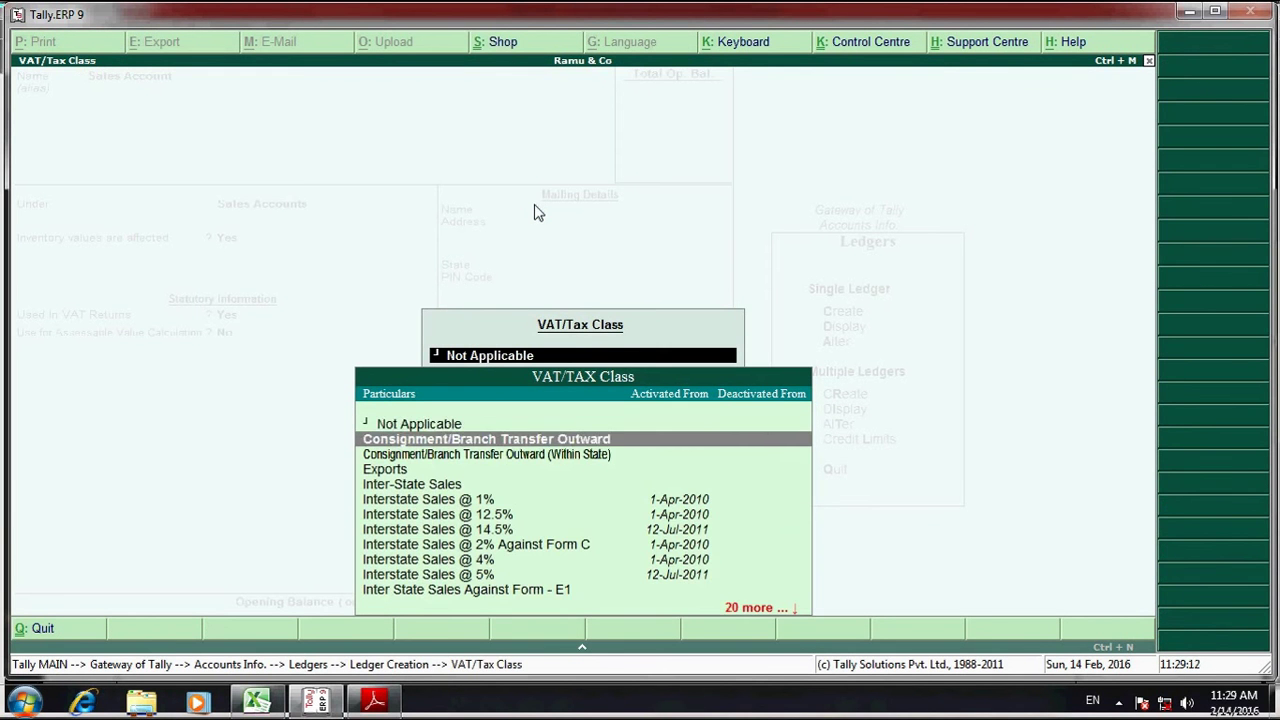
pyautogui.press('Down')
pyautogui.press('Down')
pyautogui.press('Down')
pyautogui.press('Down')
pyautogui.press('Down')
pyautogui.press('Down')
pyautogui.press('Down')
pyautogui.press('Down')
pyautogui.press('Down')
pyautogui.press('Down')
pyautogui.press('Down')
pyautogui.press('Down')
pyautogui.press('Down')
pyautogui.press('Down')
pyautogui.press('Down')
pyautogui.press('Down')
pyautogui.press('Down')
pyautogui.press('Down')
pyautogui.press('Down')
pyautogui.press('Up')
pyautogui.press('Up')
pyautogui.press('Up')
pyautogui.press('Up')
pyautogui.press('Up')
pyautogui.press('Up')
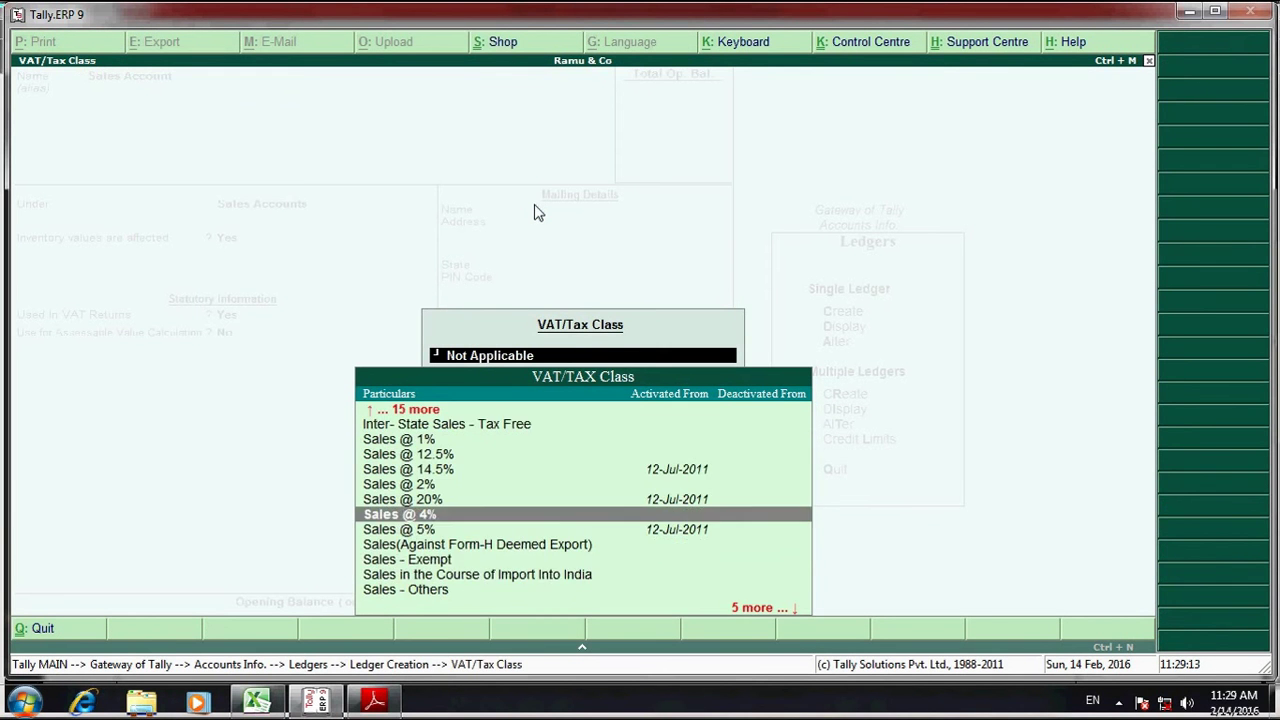
pyautogui.press('Up')
pyautogui.press('Up')
pyautogui.press('Return')
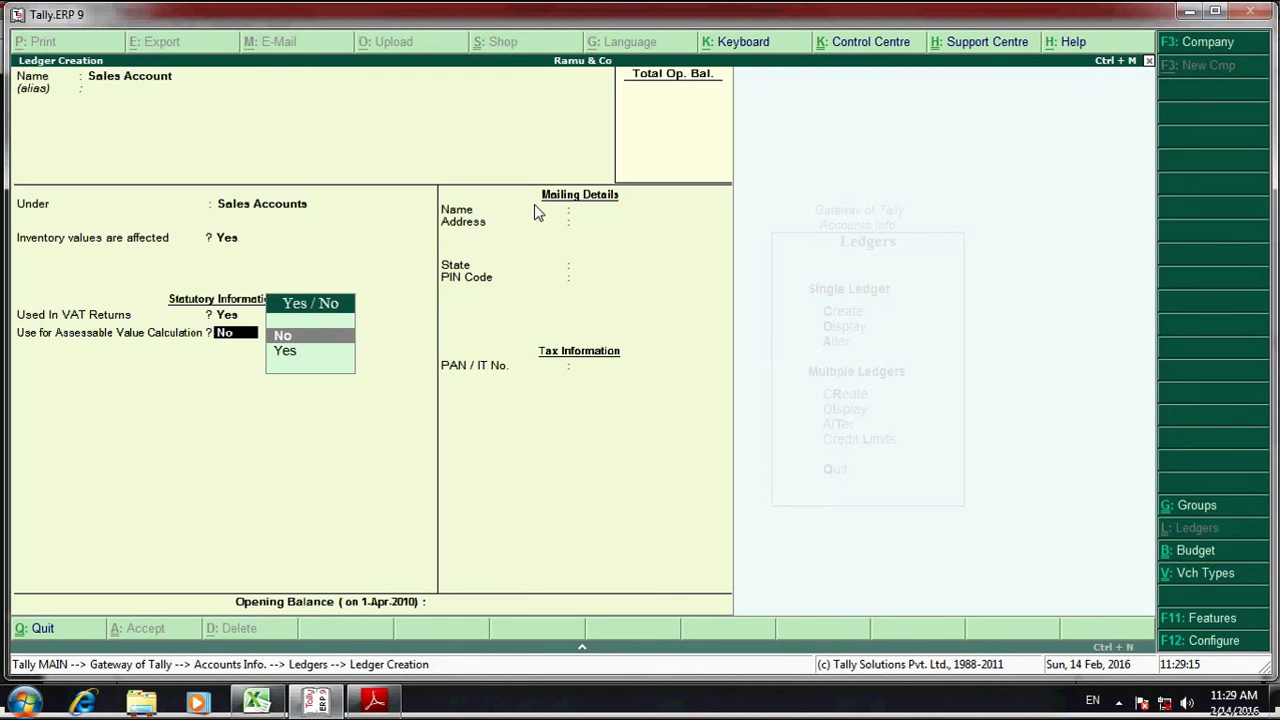
# - Save Sales Account and create ledger Output Vat 12.5% under Duties & Taxes
pyautogui.press('Return')
pyautogui.press('Return')
pyautogui.press('Return')
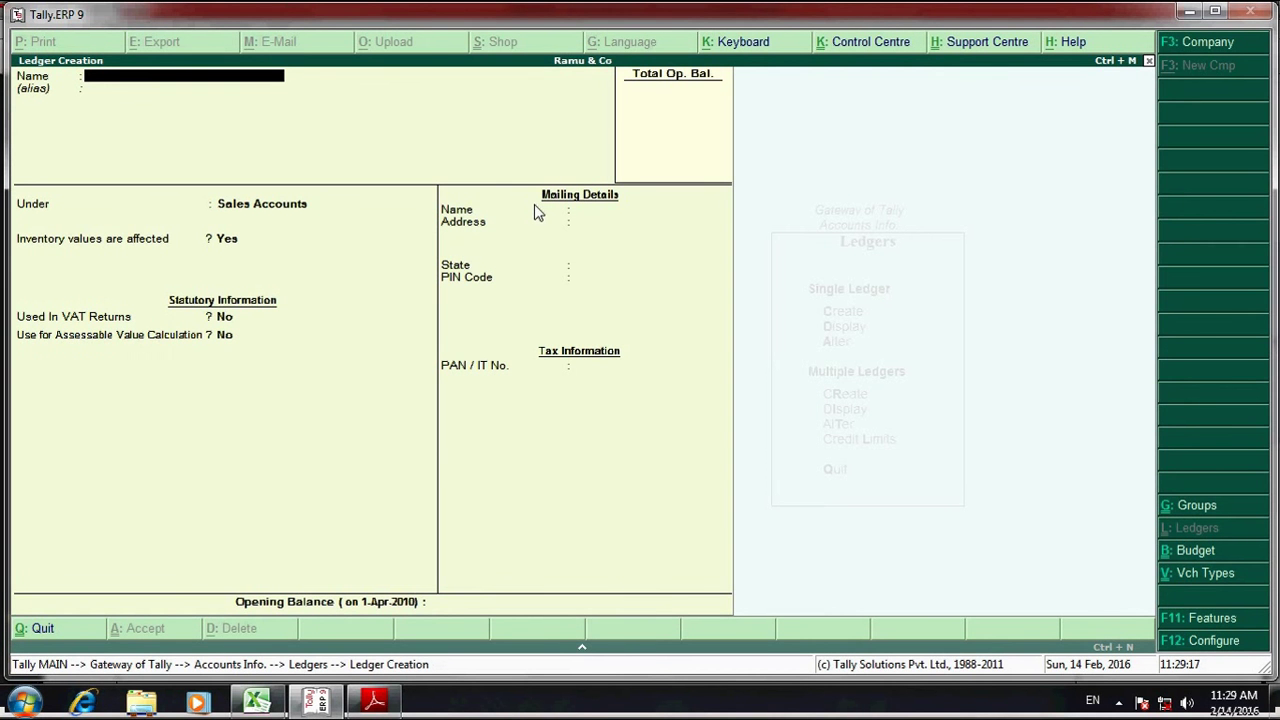
pyautogui.write('Output Vat')
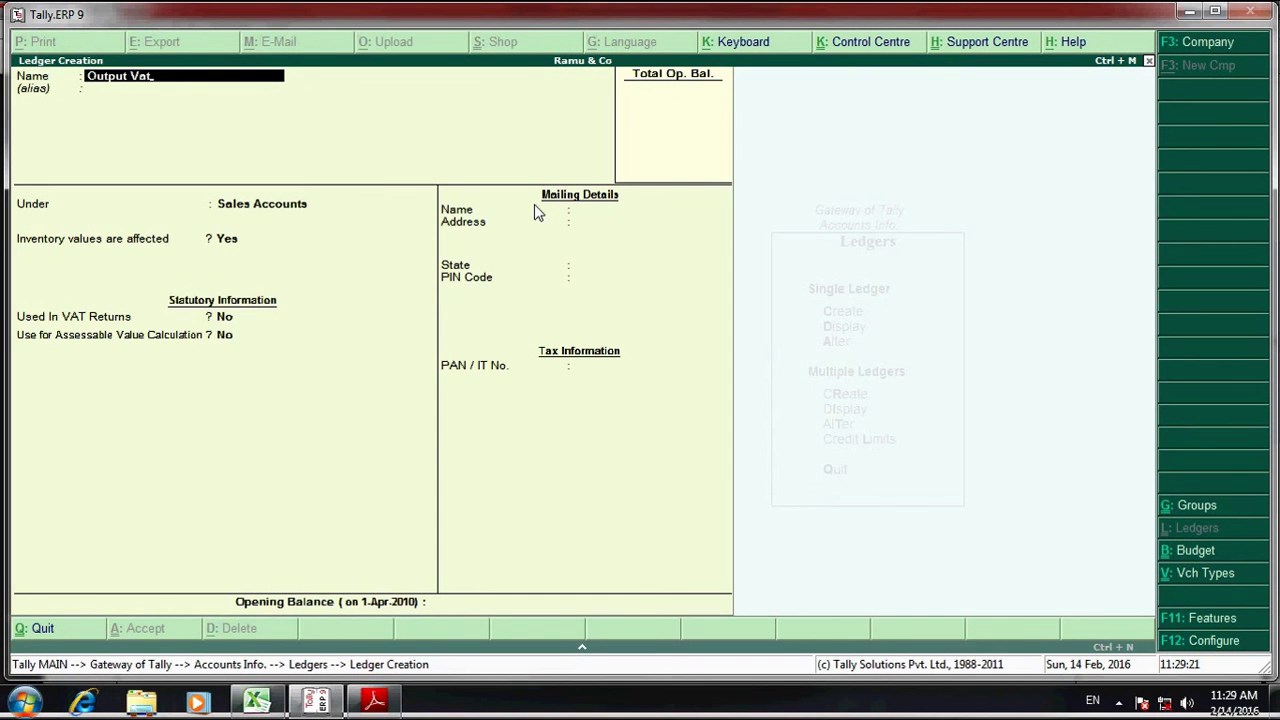
pyautogui.write(' 12.5%')
pyautogui.press('Return')
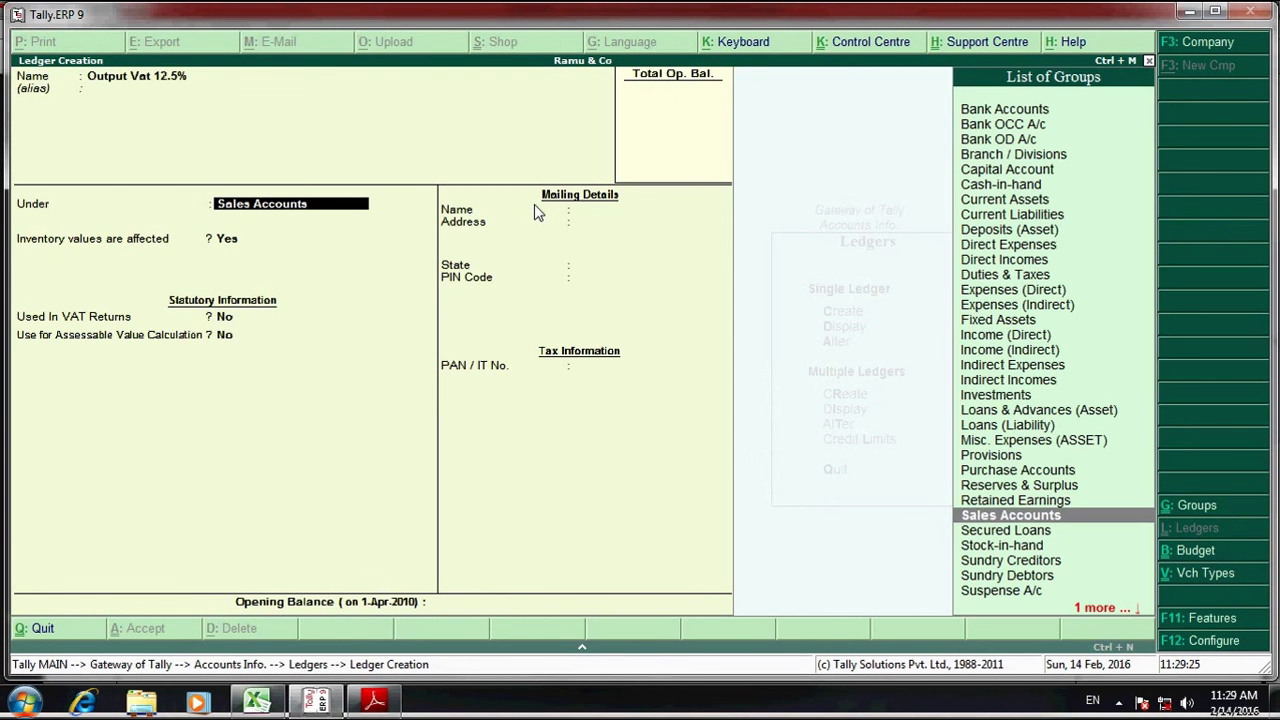
pyautogui.write('Du')
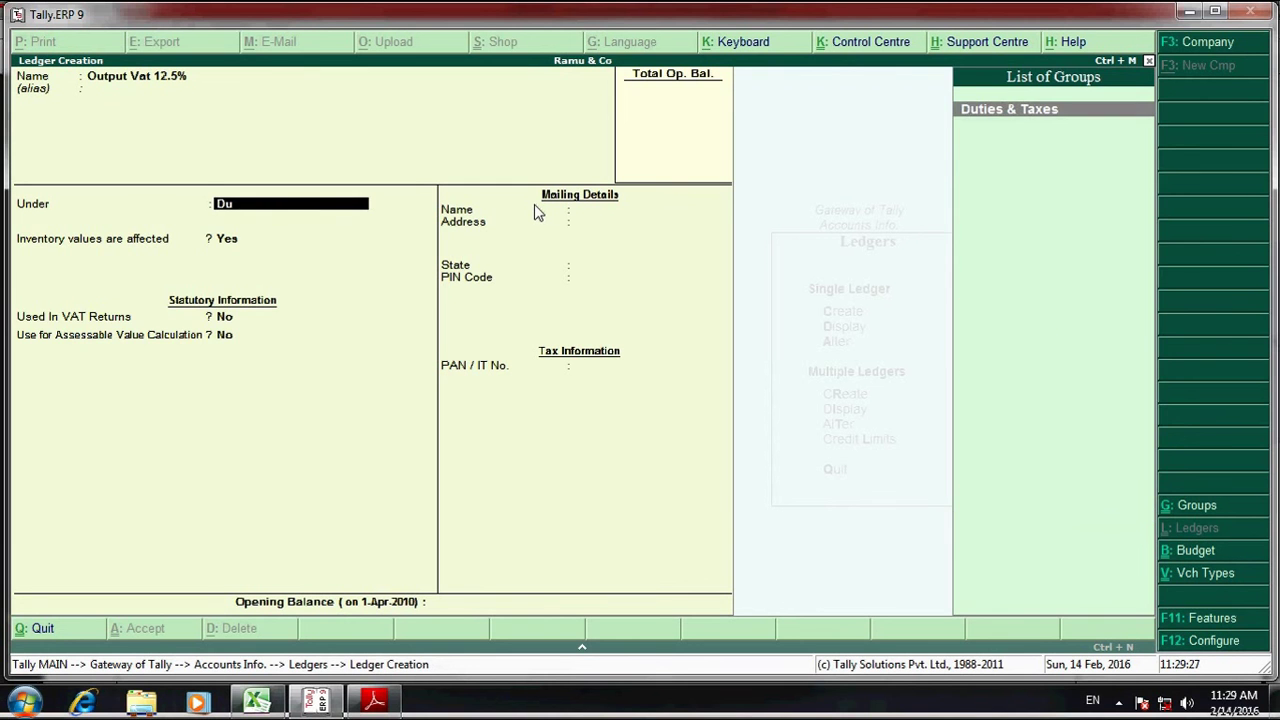
pyautogui.press('Return')
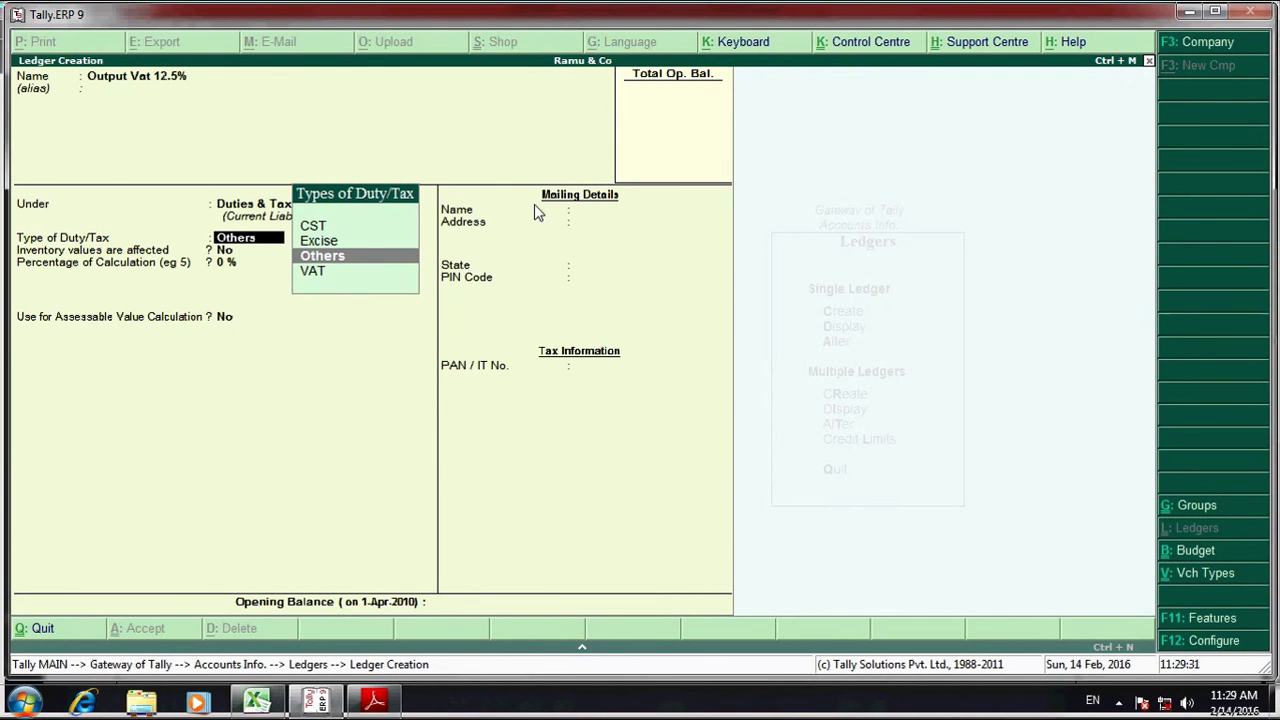
# - Set duty type VAT, sub type Output VAT, class Output VAT @ 12.5%, and save
pyautogui.press('Down')
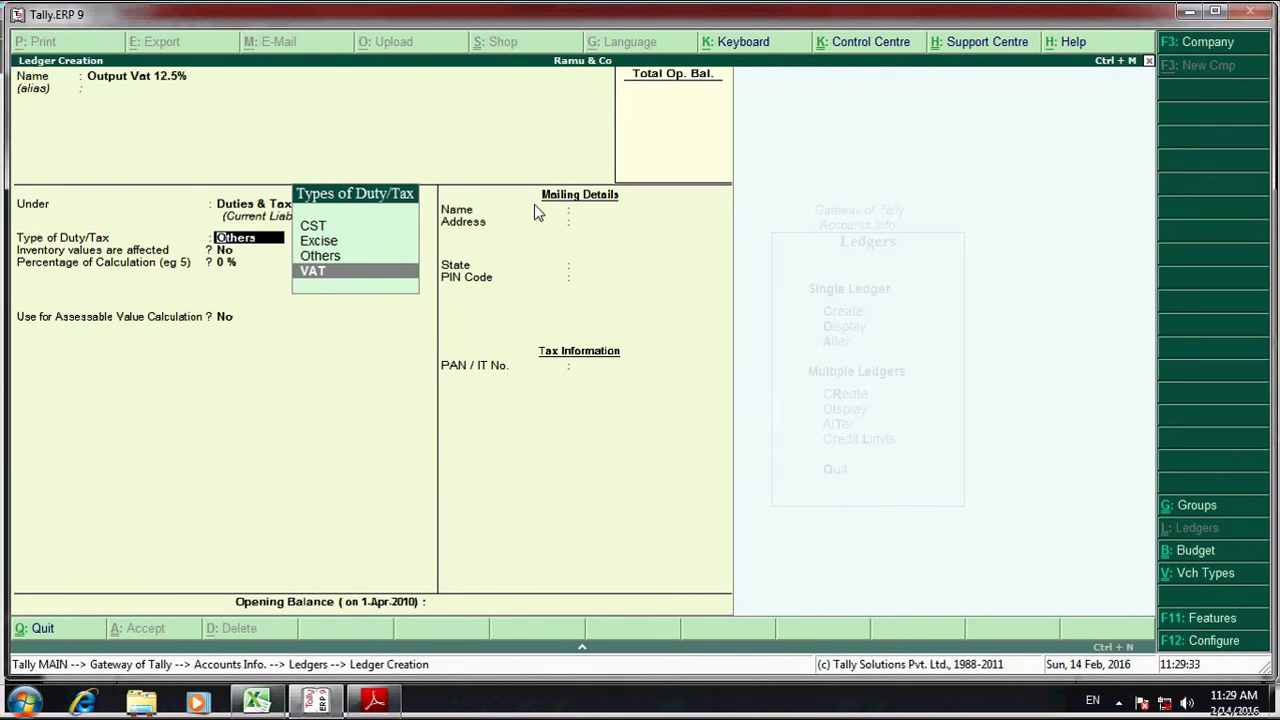
pyautogui.press('Return')
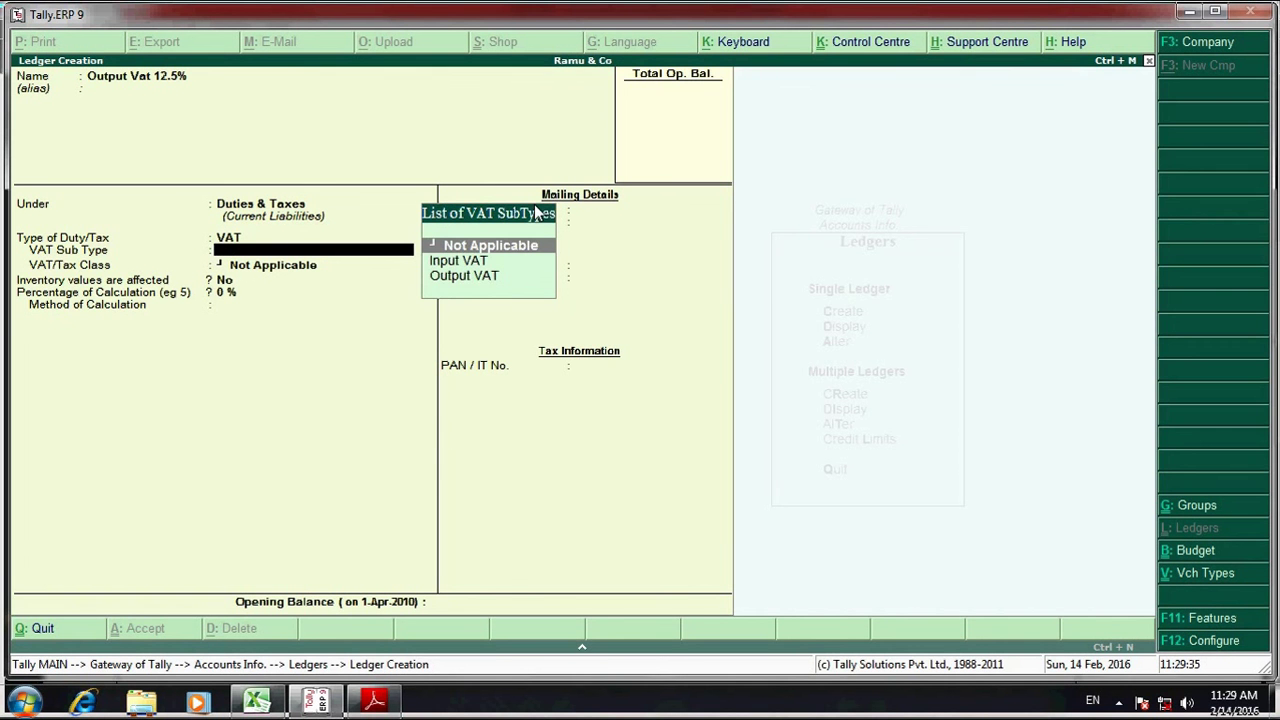
pyautogui.press('Down')
pyautogui.press('Down')
pyautogui.press('Return')
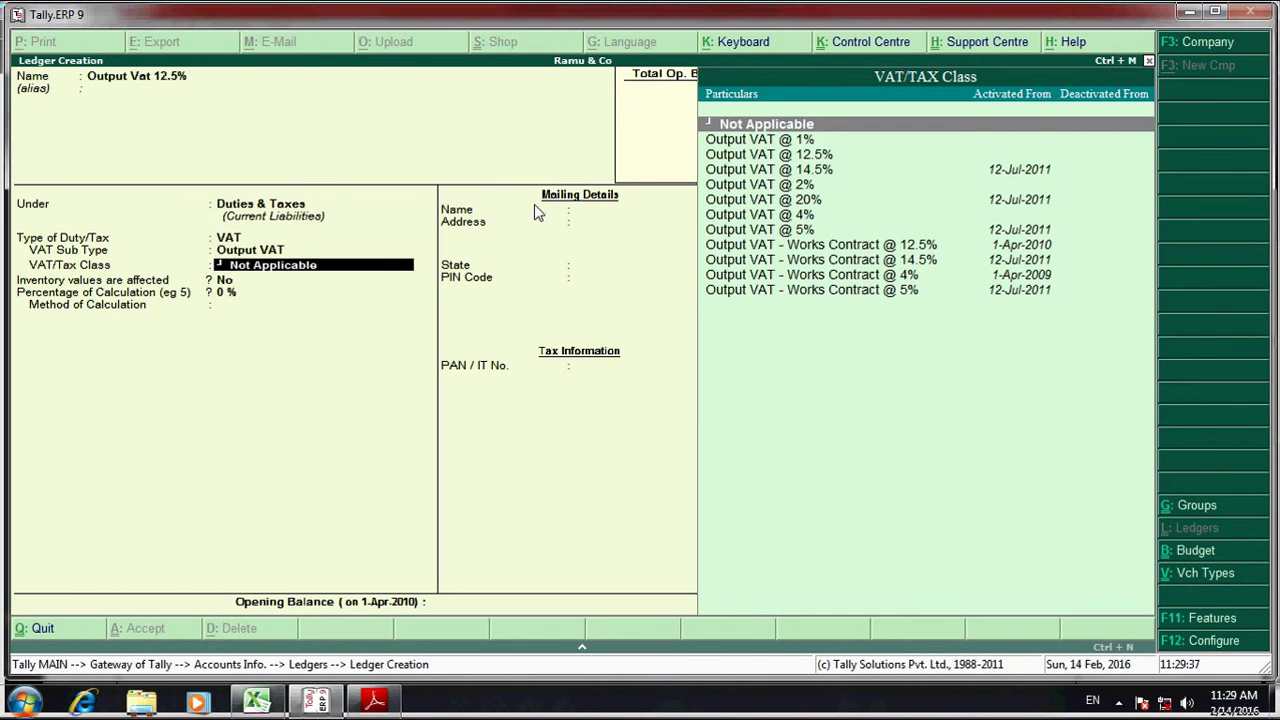
pyautogui.press('Down')
pyautogui.press('Down')
pyautogui.press('Return')
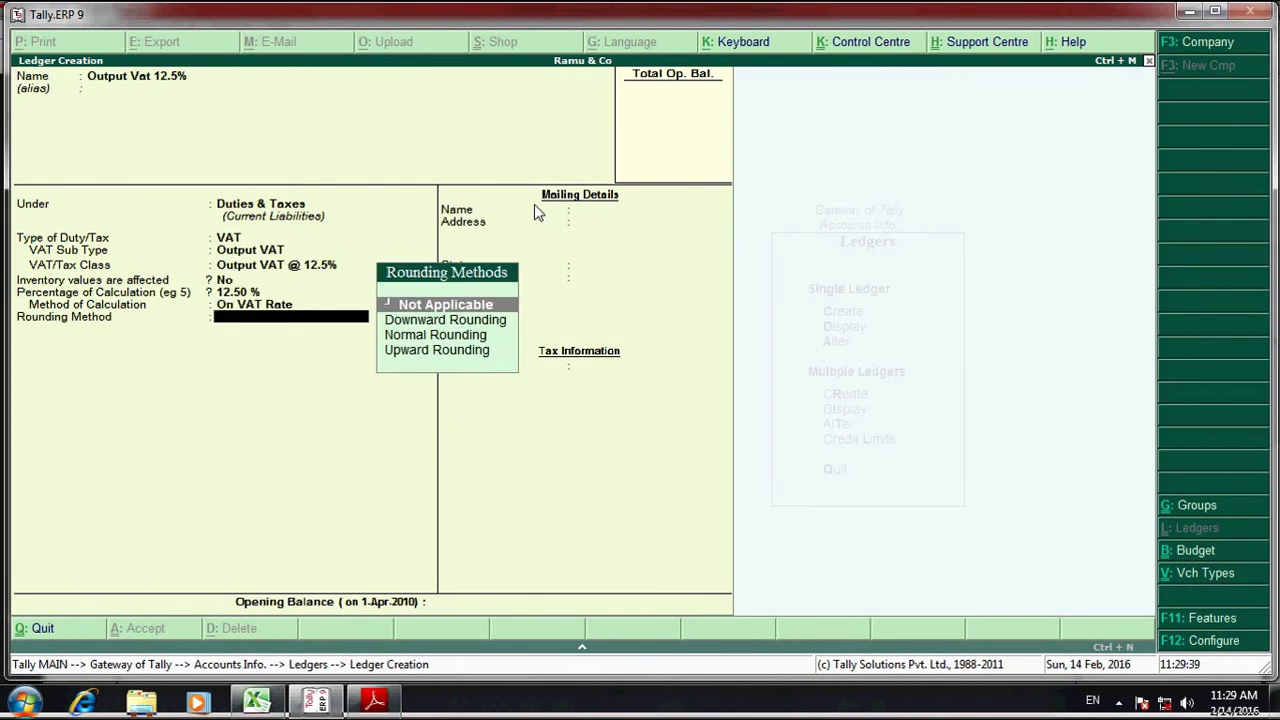
pyautogui.press('Return')
pyautogui.press('Return')
pyautogui.press('Return')
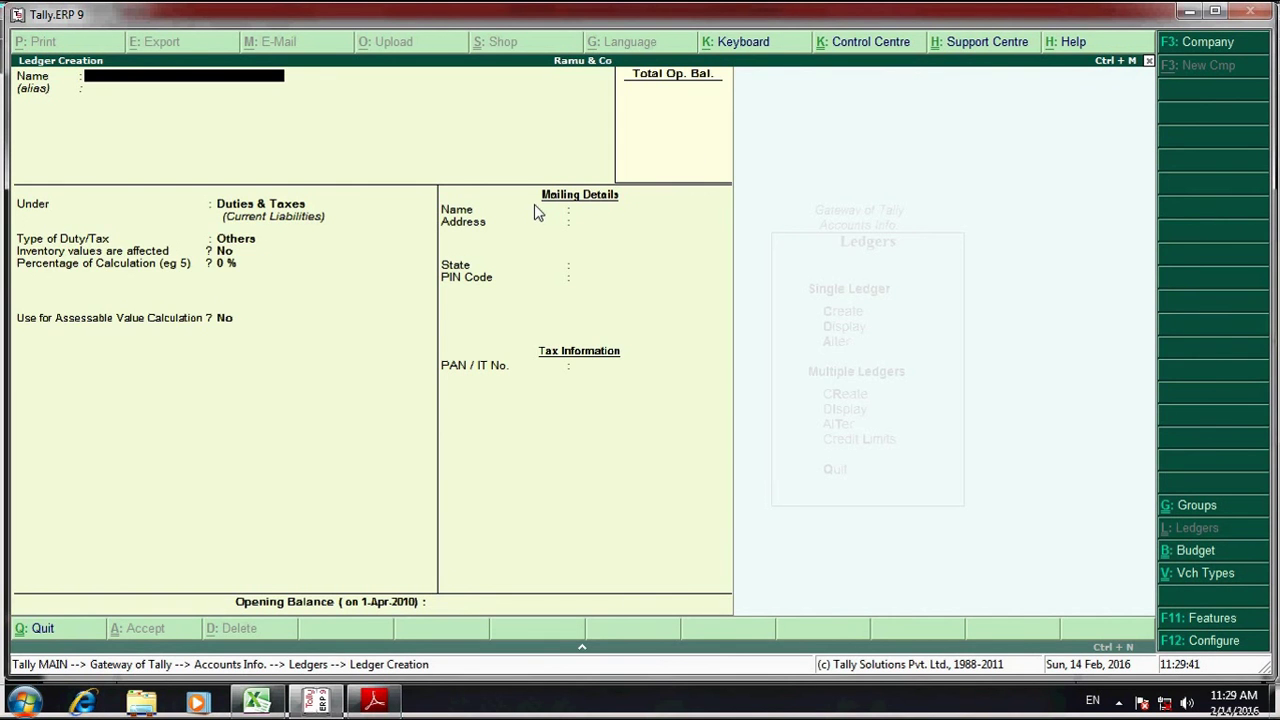
# - Back out to Gateway of Tally and open Accounting Vouchers entry
pyautogui.press('Escape')
pyautogui.press('Return')
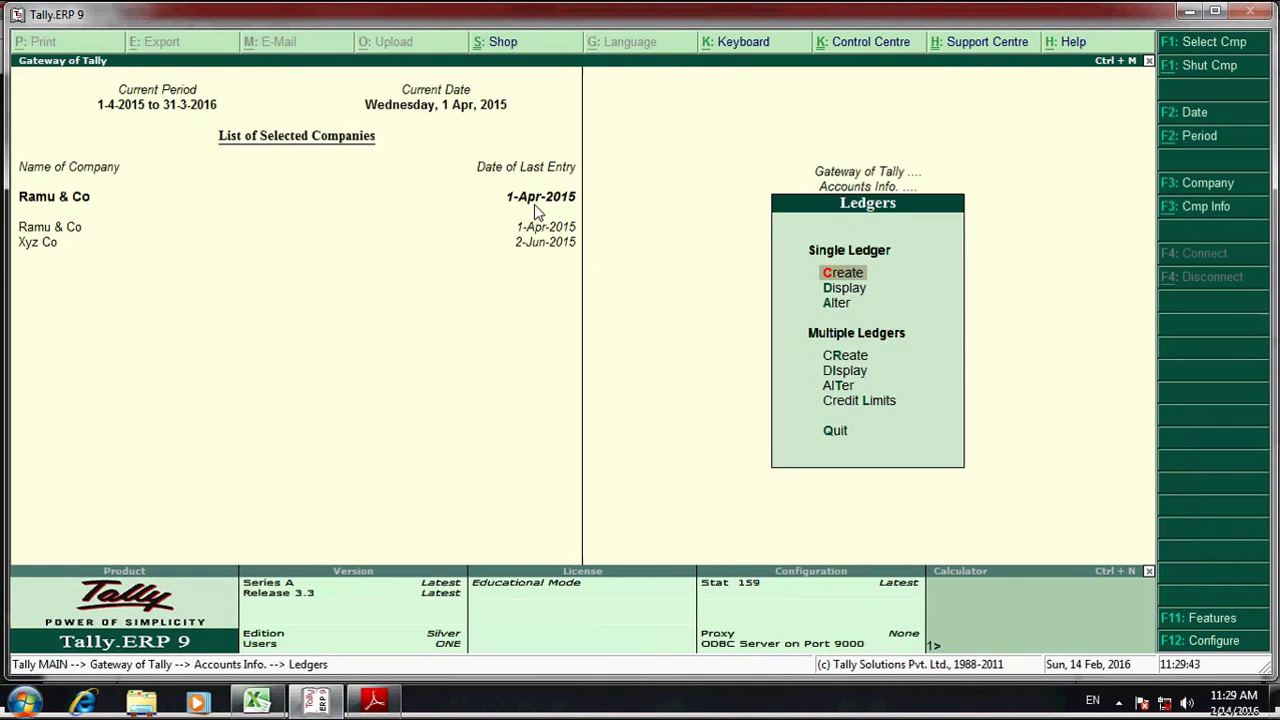
pyautogui.press('Escape')
pyautogui.press('Escape')
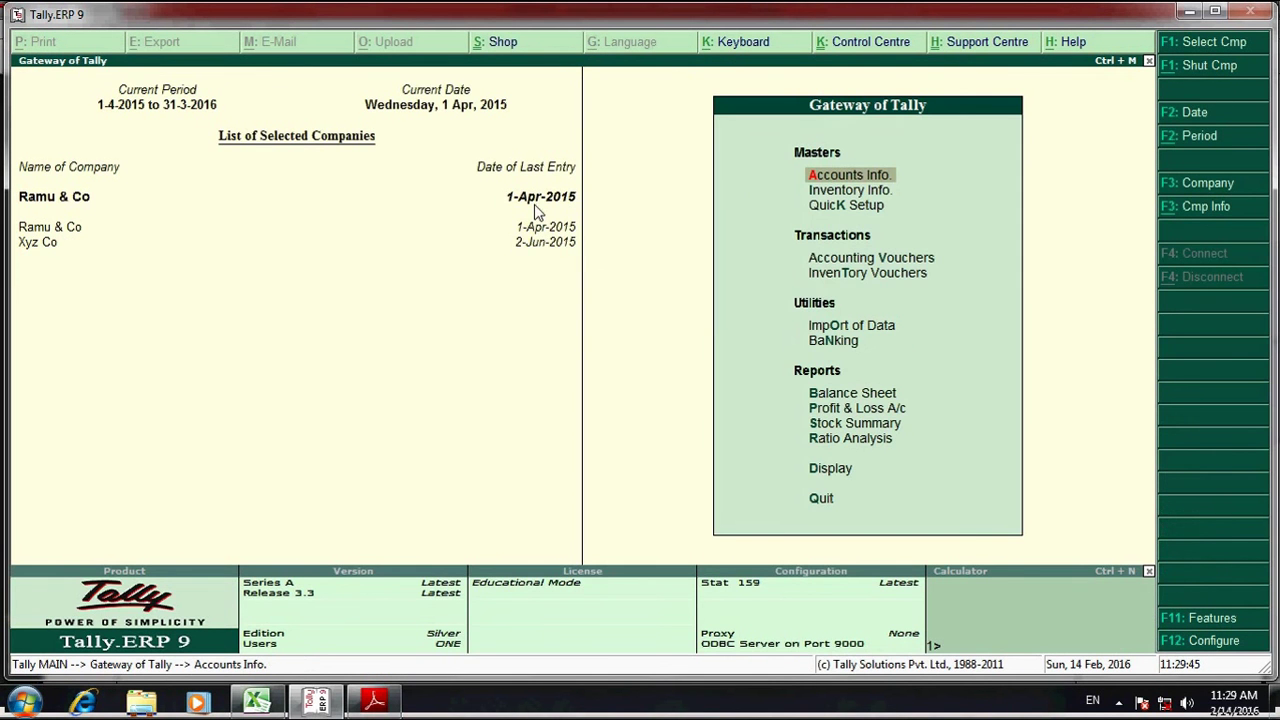
pyautogui.press('Down')
pyautogui.press('Down')
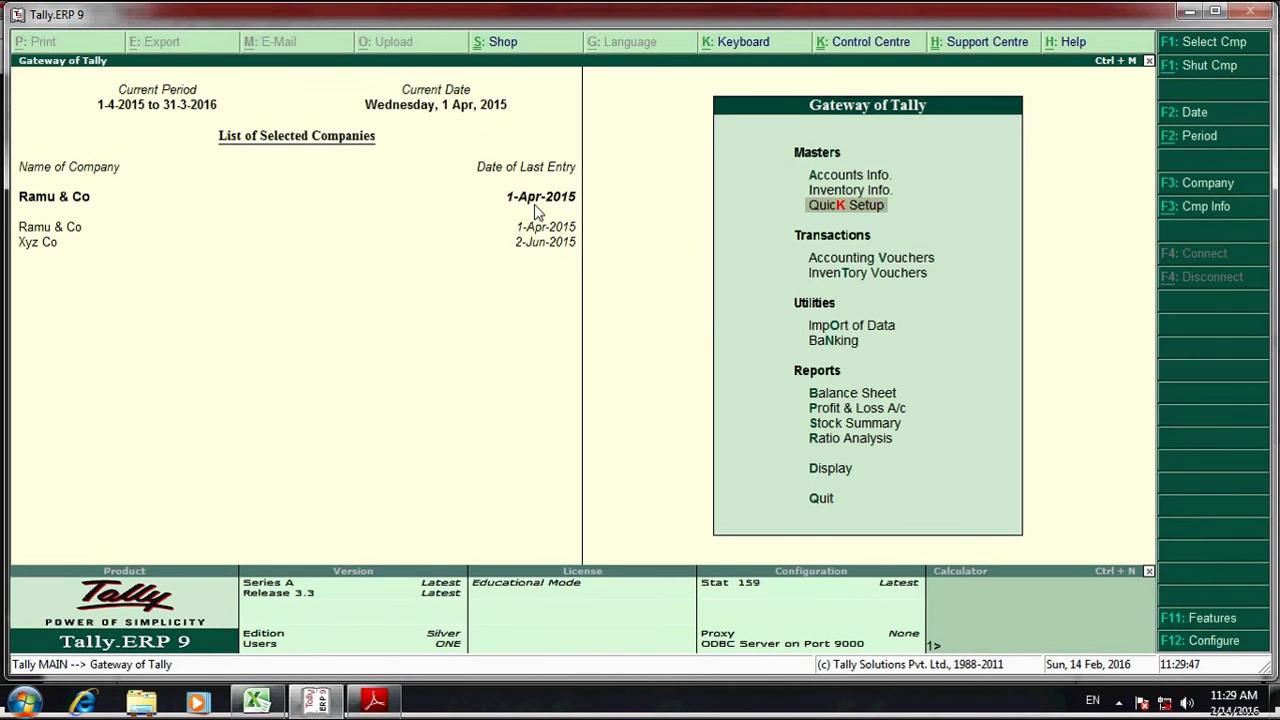
pyautogui.press('Down')
pyautogui.press('Down')
pyautogui.press('Up')
pyautogui.press('Return')
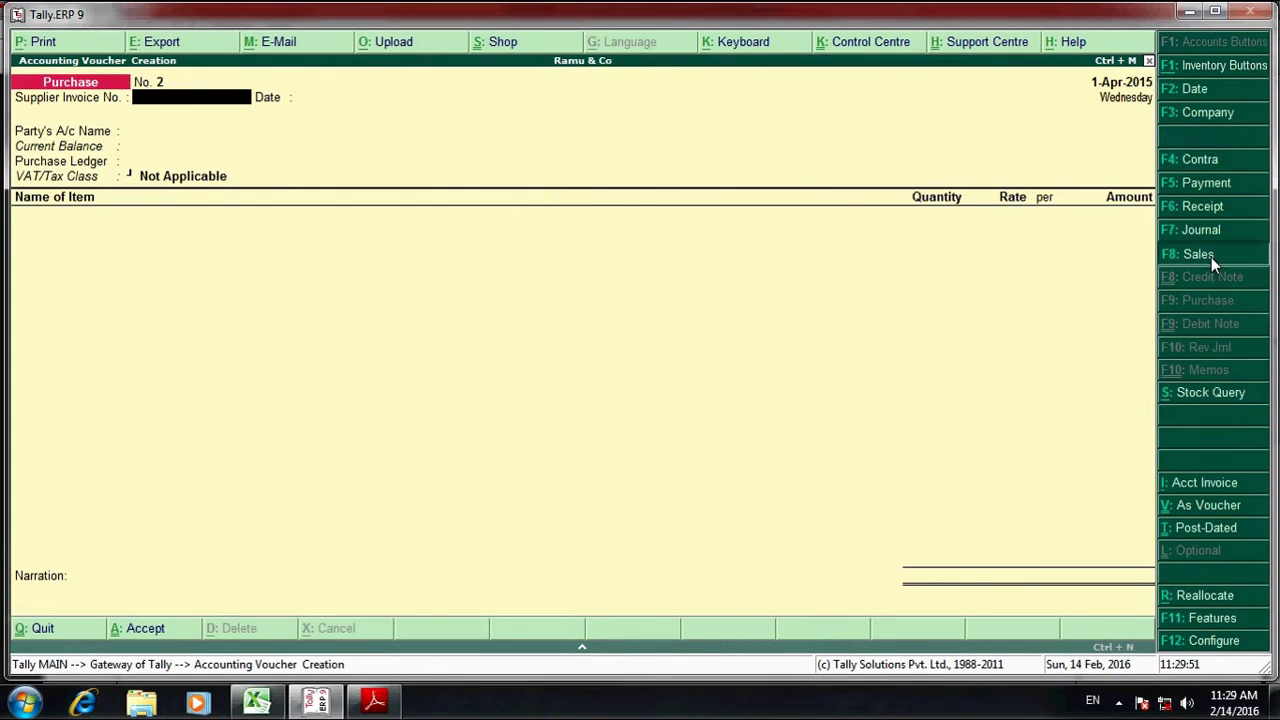
# - Switch the voucher type to Sales and choose Xyz as the party account
pyautogui.click(1211, 257)
pyautogui.press('Return')
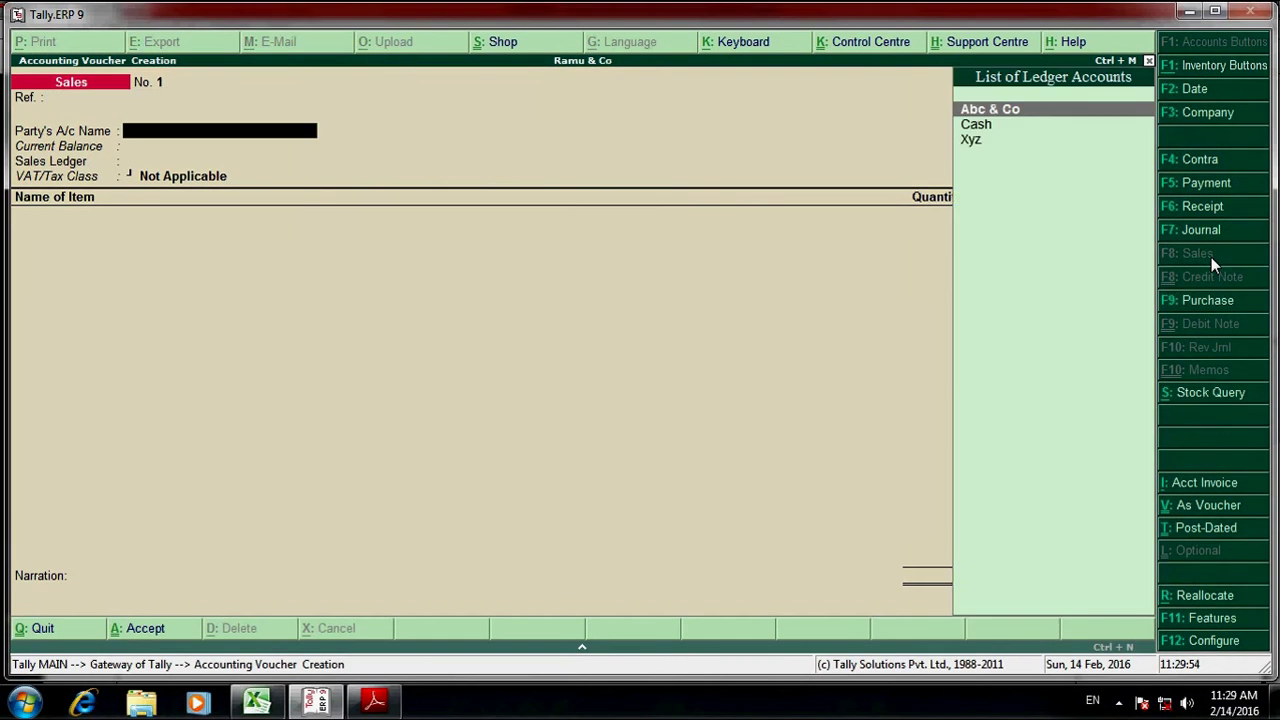
pyautogui.press('Down')
pyautogui.press('Down')
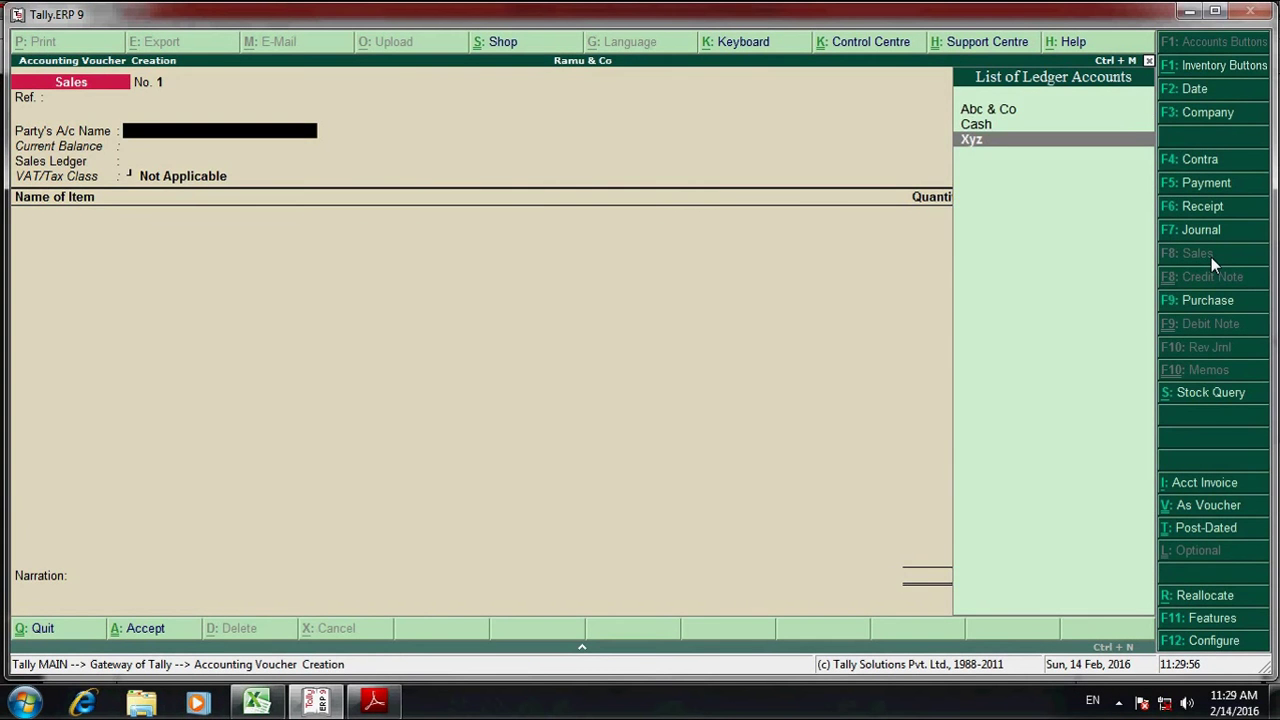
pyautogui.press('Return')
# - Look over the sales.pdf invoice details for reference
pyautogui.hotkey('alt', 'Tab')
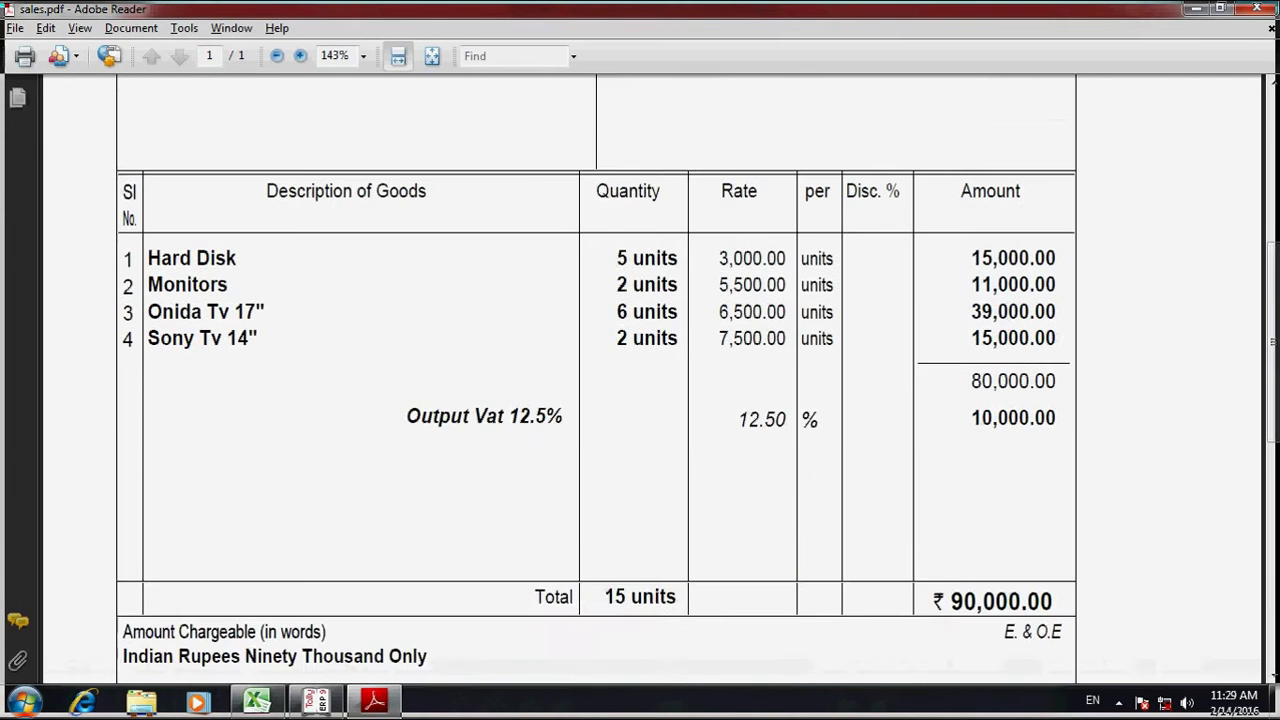
pyautogui.scroll(5, 930, 305)
pyautogui.scroll(3, 204, 182)
pyautogui.scroll(-1, 322, 162)
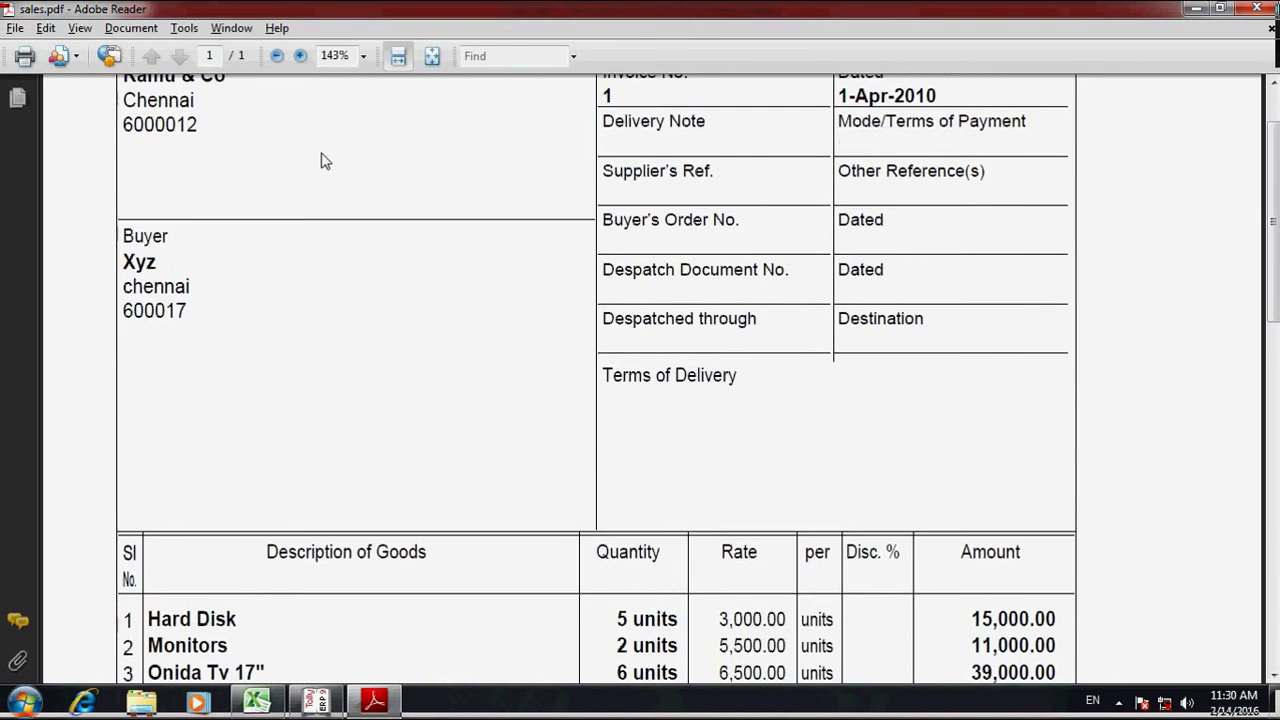
pyautogui.scroll(2, 322, 162)
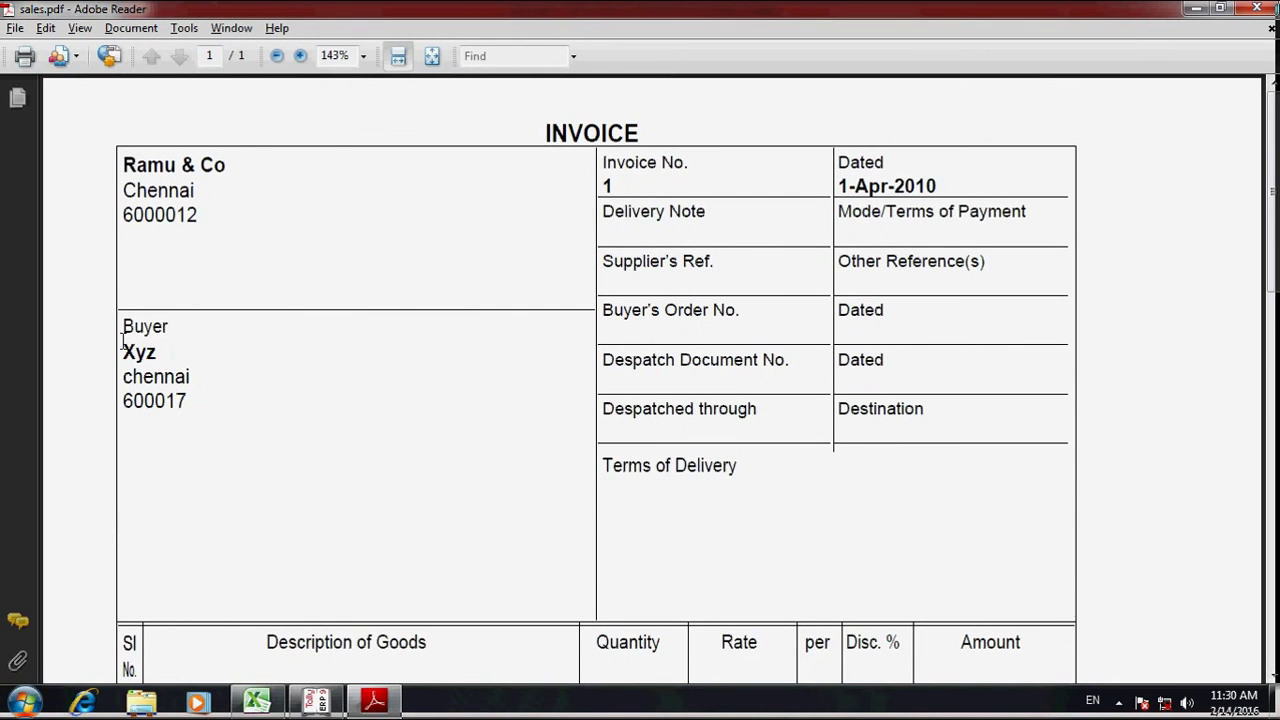
pyautogui.scroll(-7, 174, 365)
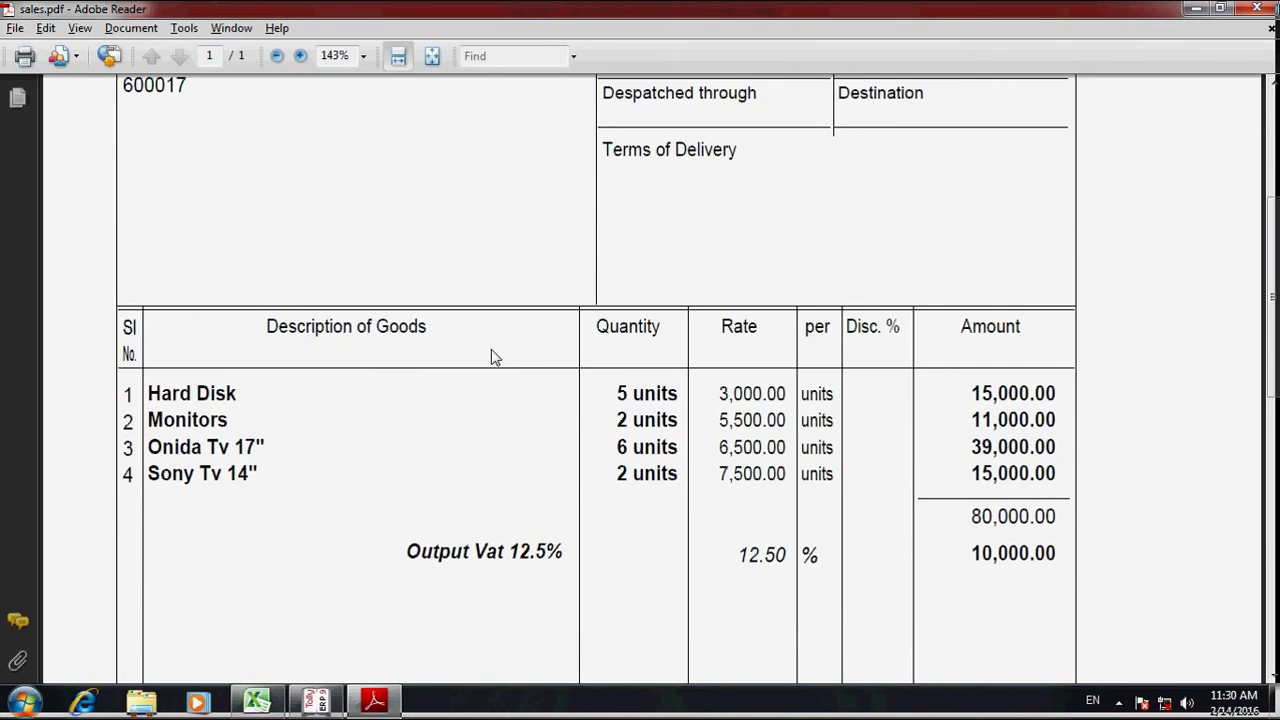
pyautogui.hotkey('alt', 'Tab')
# - Skip through the party despatch details and accept Sales Account as the sales ledger
pyautogui.press('Return')
pyautogui.press('Return')
pyautogui.press('Return')
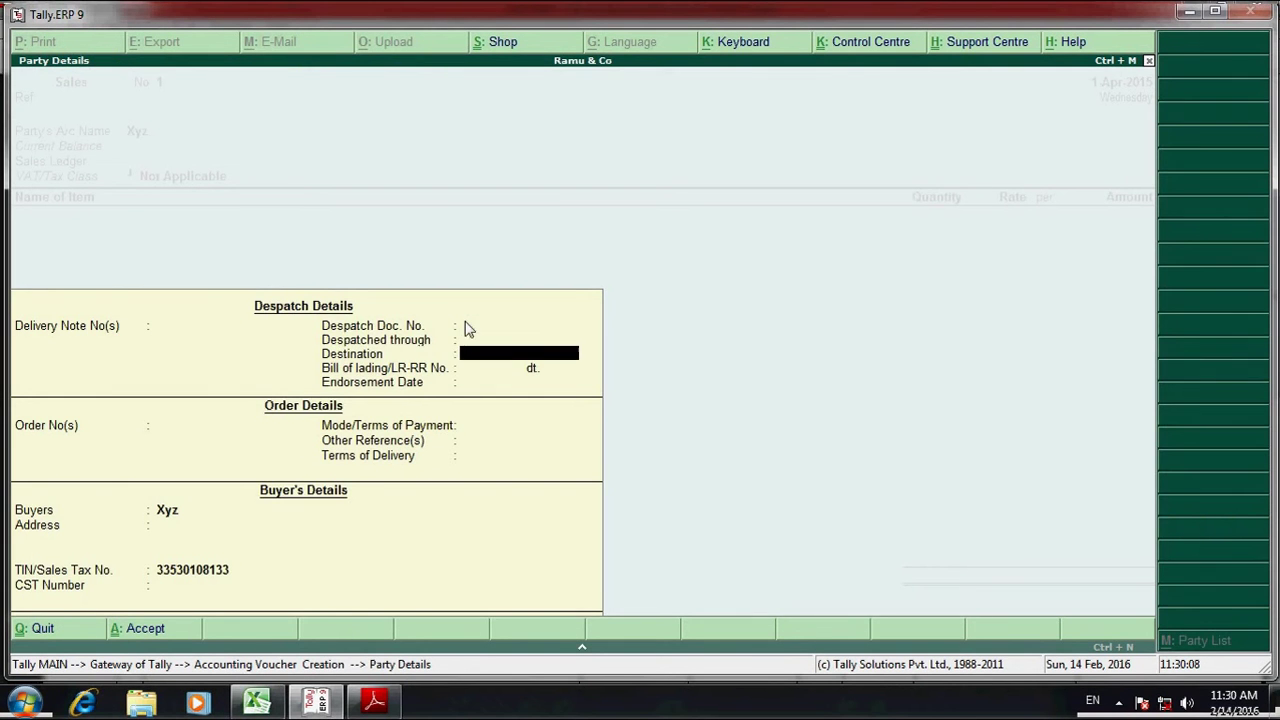
pyautogui.press('Return')
pyautogui.hotkey('ctrl', 'a')
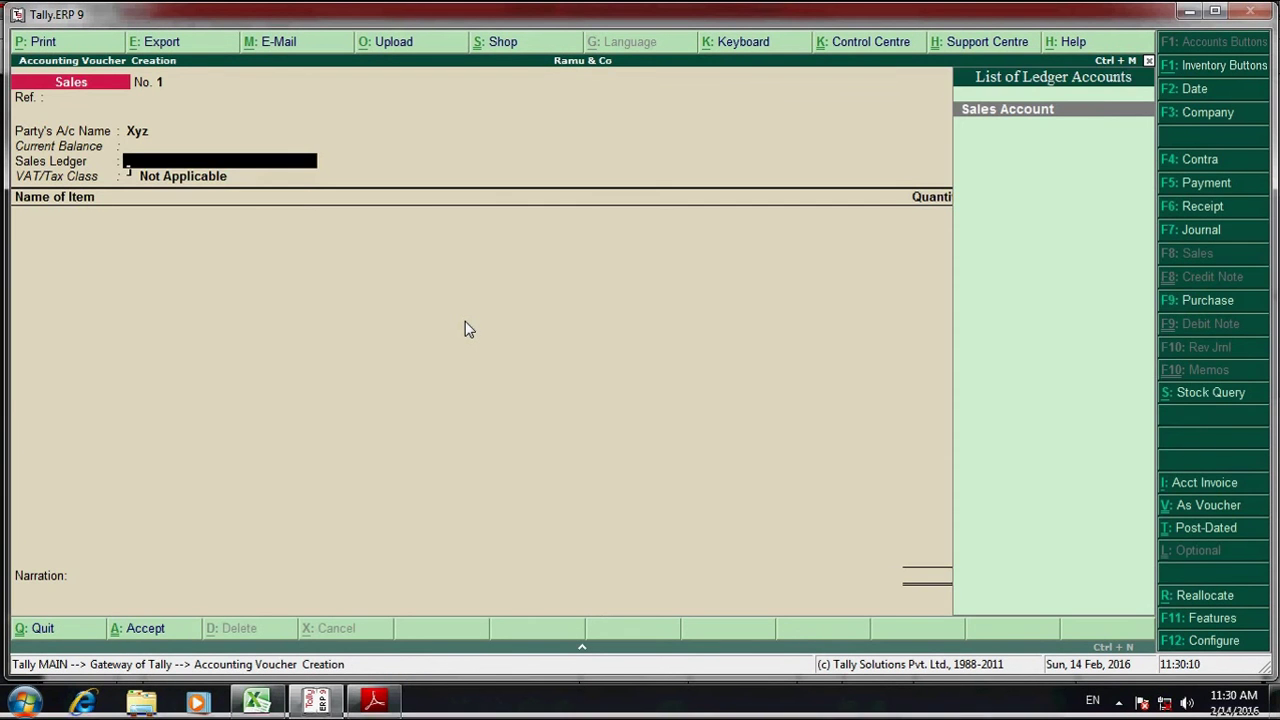
pyautogui.press('Return')
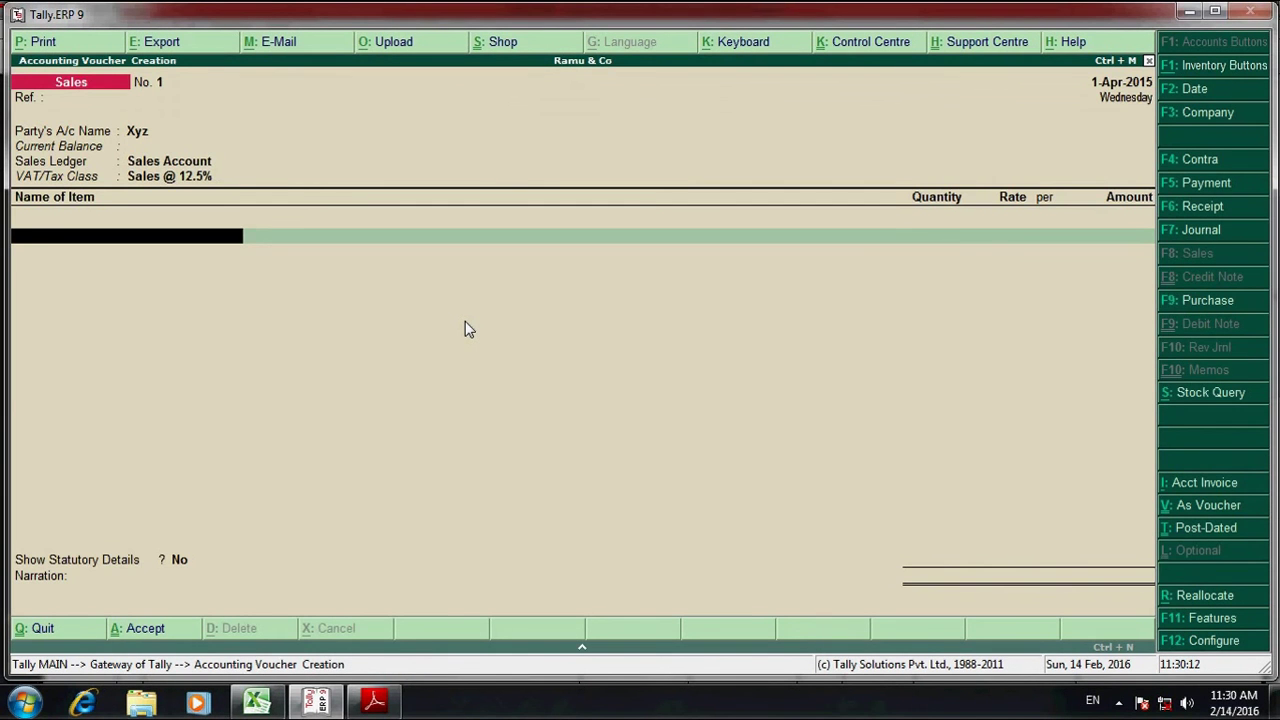
# - Enter Hard Disk as the first item: quantity 5 at rate 3000
pyautogui.hotkey('alt', 'Tab')
pyautogui.hotkey('alt', 'Tab')
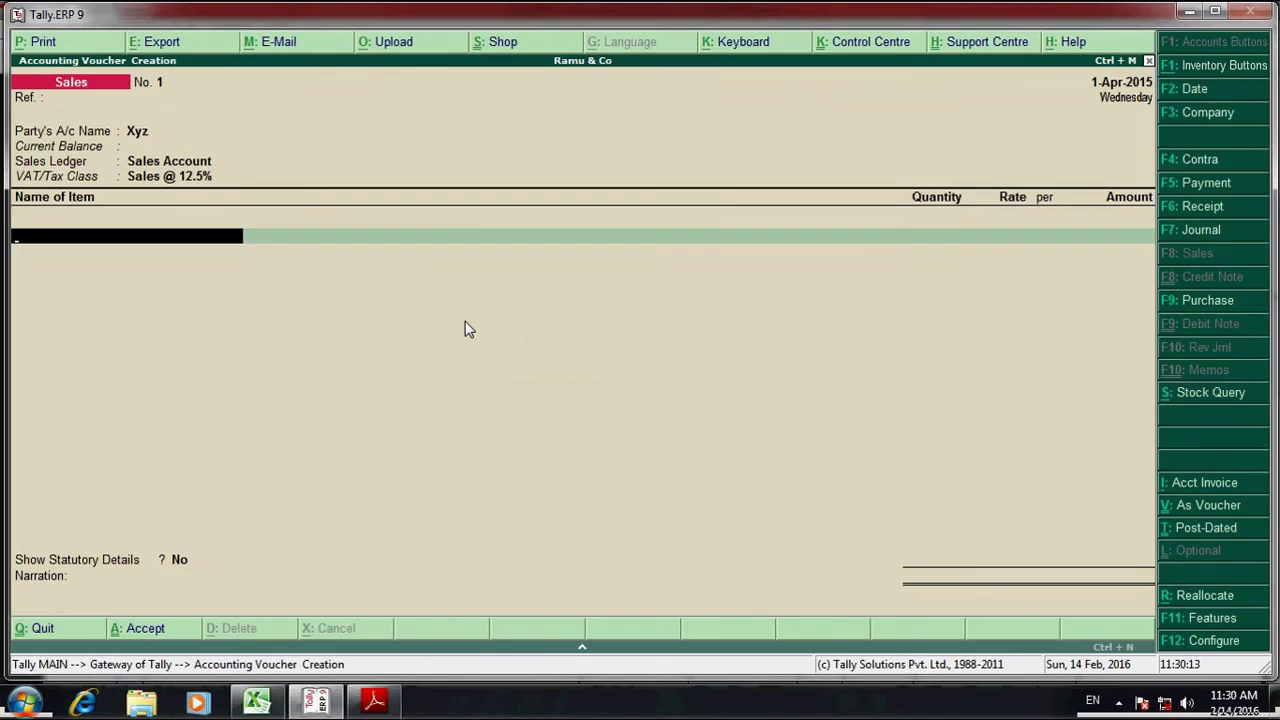
pyautogui.write('h')
pyautogui.press('Return')
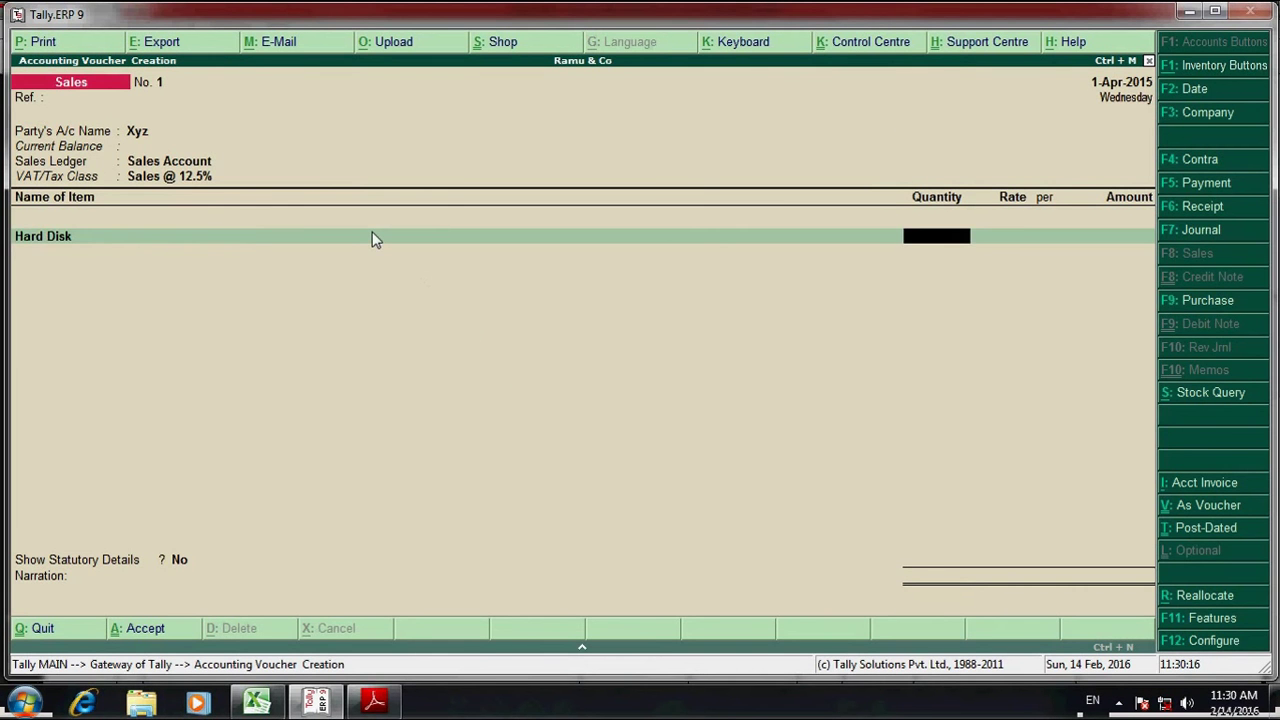
pyautogui.write('5')
pyautogui.press('Return')
pyautogui.hotkey('alt', 'Tab')
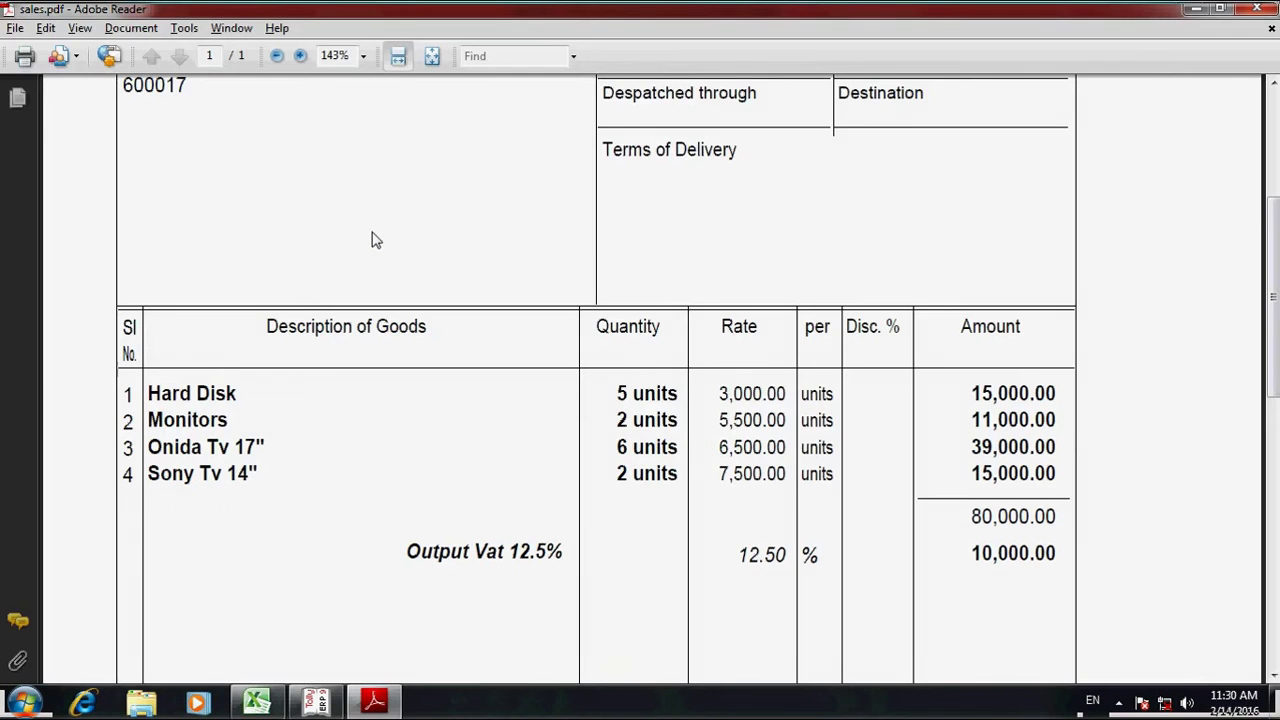
pyautogui.hotkey('alt', 'Tab')
pyautogui.write('3000')
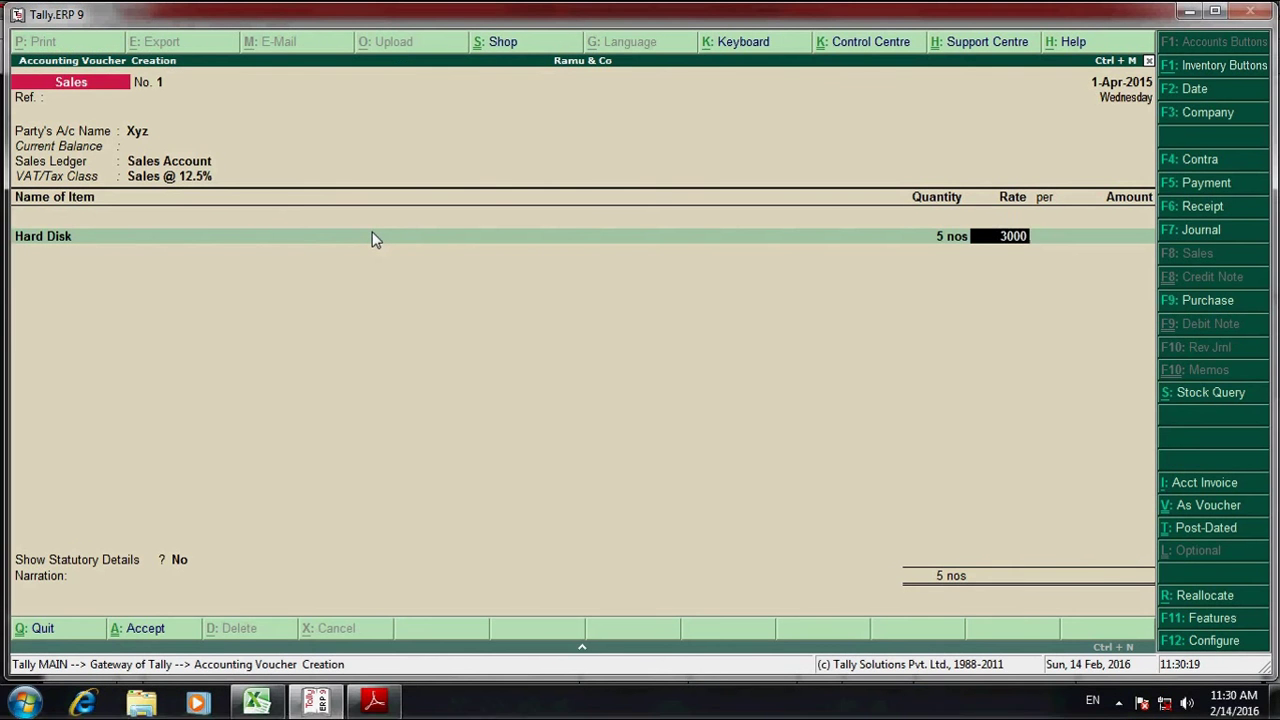
pyautogui.press('Return')
# - Add Monitors as the second item: quantity 2 at rate 5500
pyautogui.press('Return')
pyautogui.hotkey('alt', 'Tab')
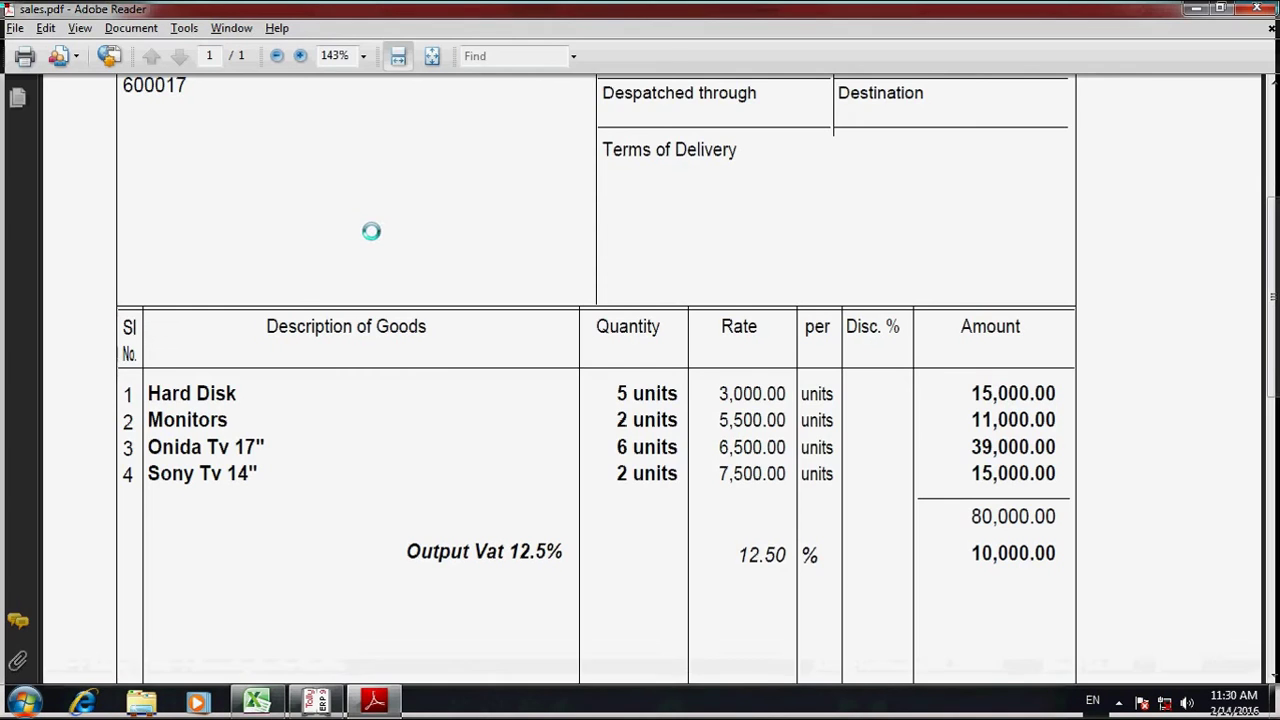
pyautogui.hotkey('alt', 'Tab')
pyautogui.write('Mo')
pyautogui.press('Return')
pyautogui.write('2')
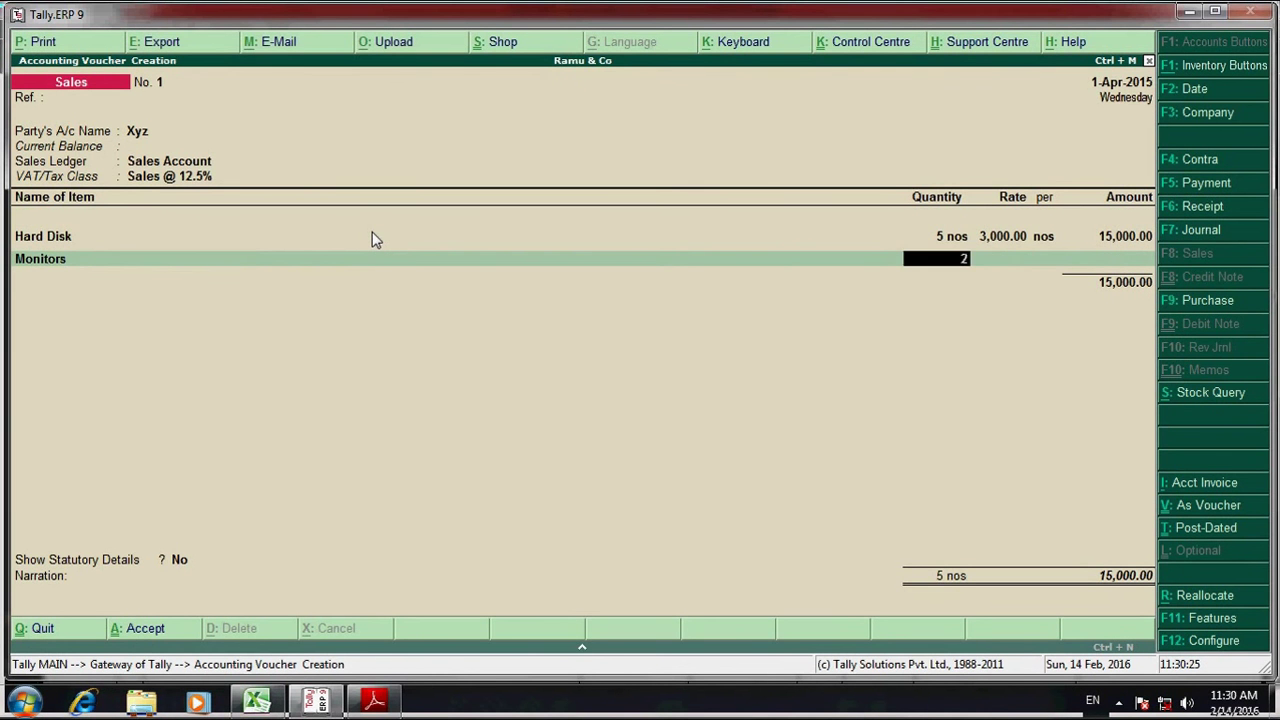
pyautogui.press('Return')
pyautogui.write('5500')
pyautogui.press('Return')
pyautogui.press('Return')
pyautogui.press('Return')
# - Add Onida Tv 17" as the third item: quantity 6 at a corrected rate of 6,500
pyautogui.hotkey('alt', 'Tab')
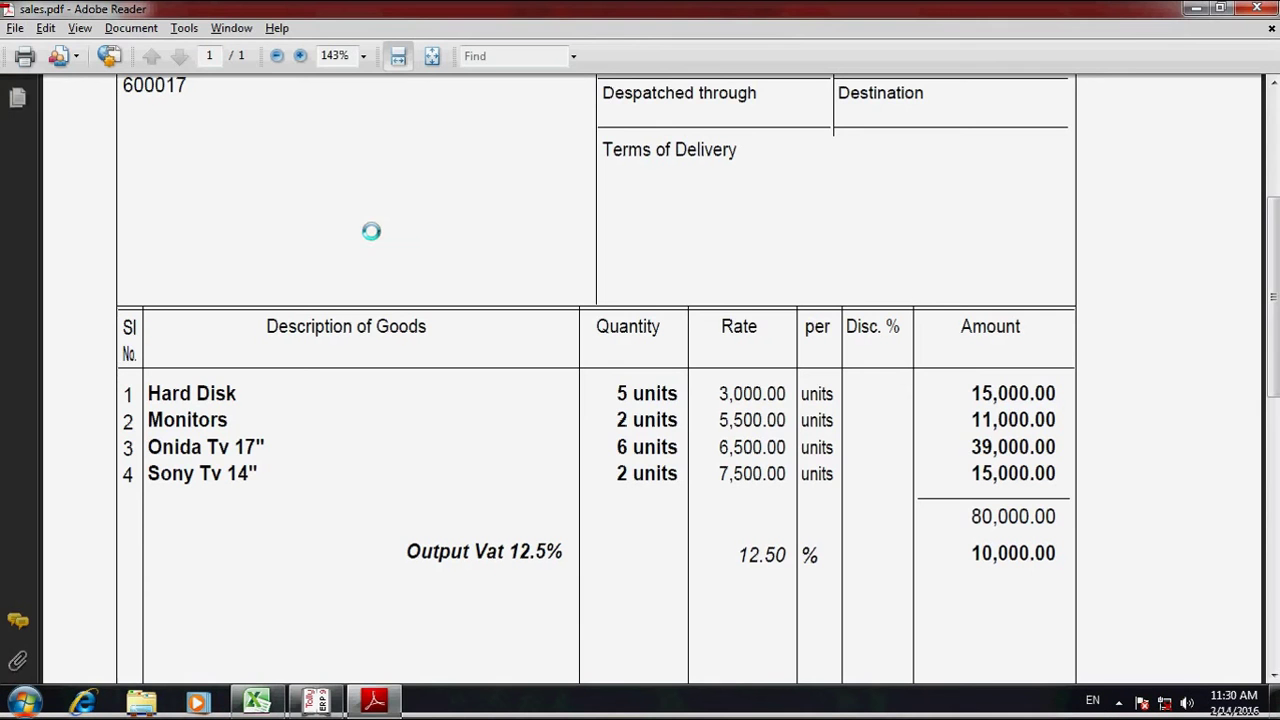
pyautogui.hotkey('alt', 'Tab')
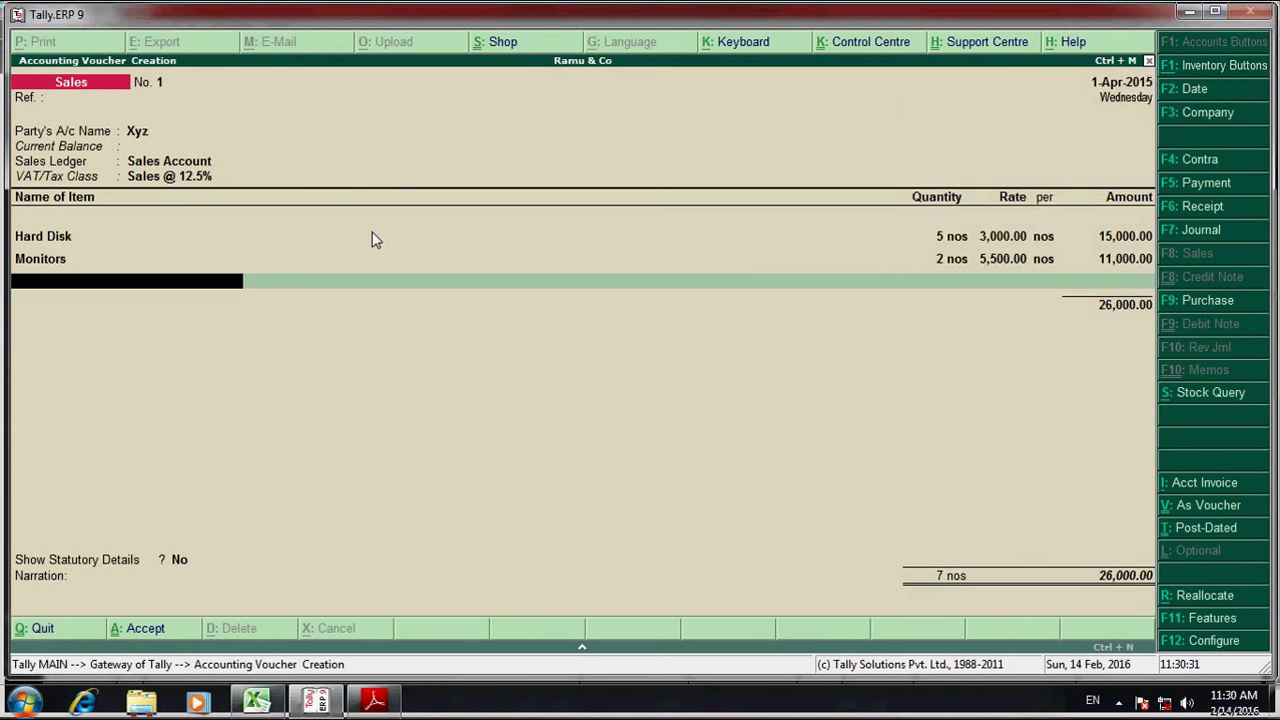
pyautogui.write('Oni')
pyautogui.press('Return')
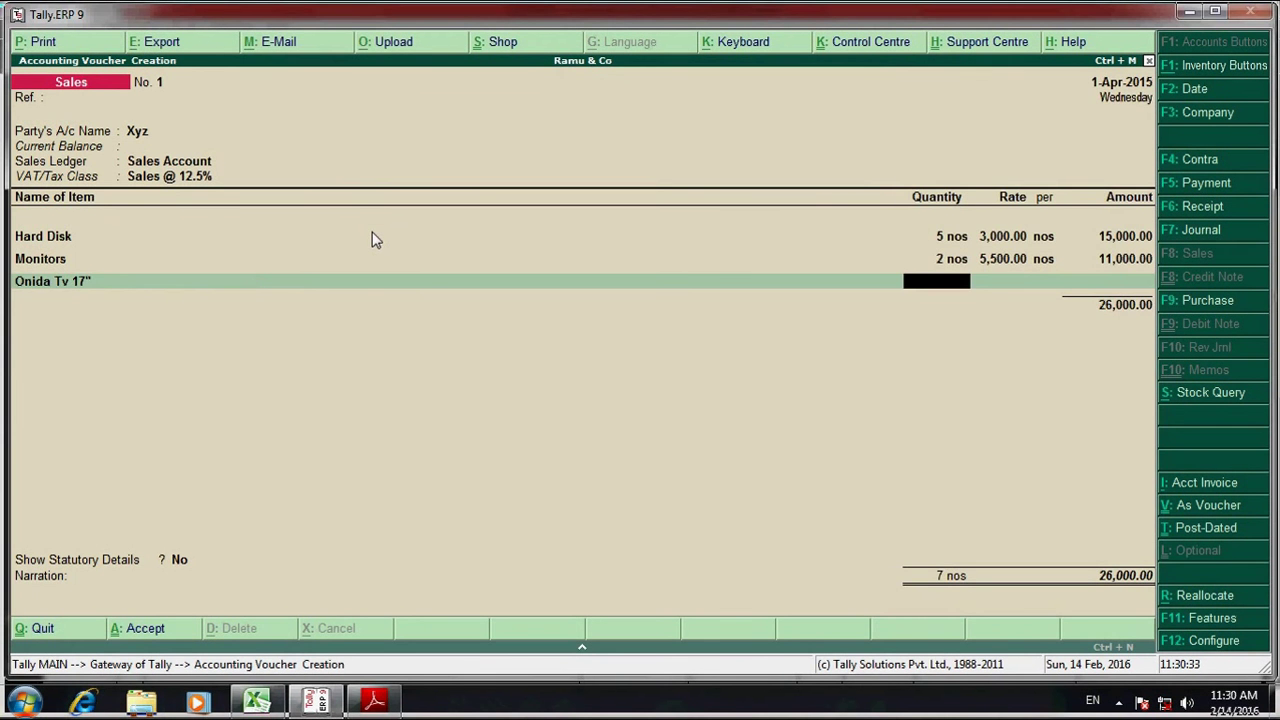
pyautogui.write('6')
pyautogui.press('Return')
pyautogui.write('6.50')
pyautogui.press('Return')
pyautogui.press('Return')
pyautogui.press('BackSpace')
pyautogui.press('BackSpace')
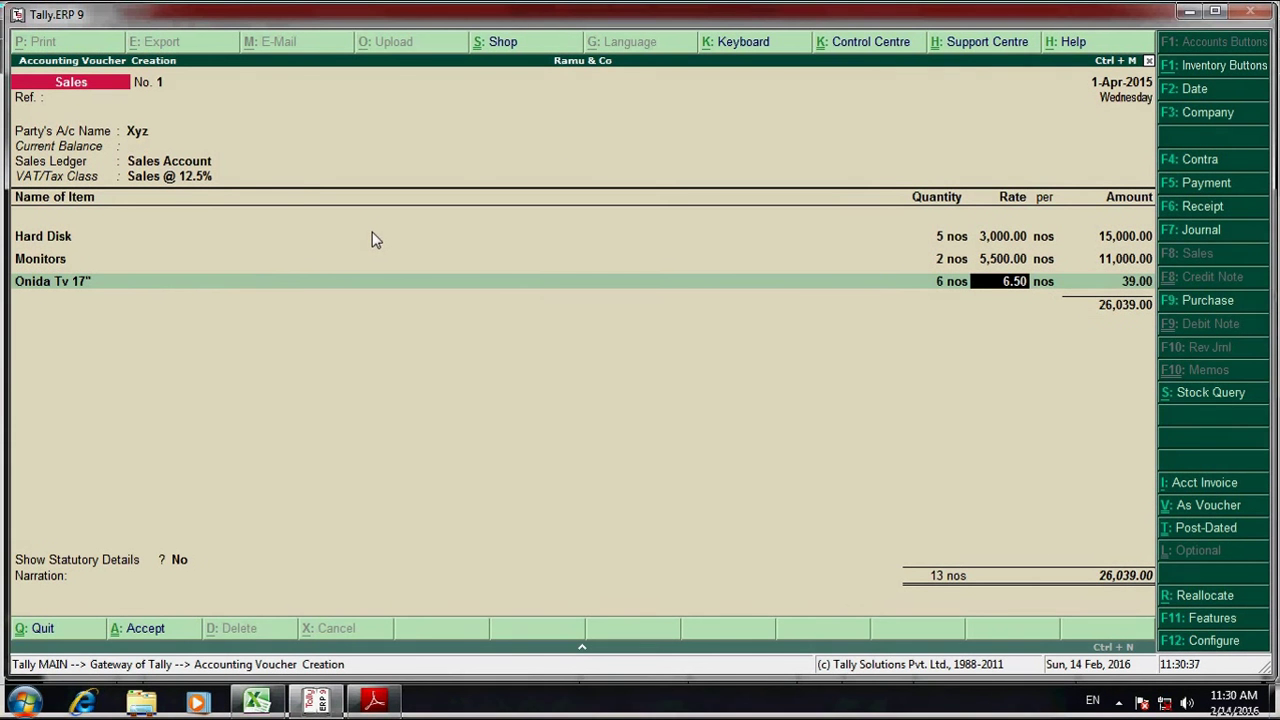
pyautogui.write('6500')
pyautogui.press('Return')
pyautogui.press('Return')
# - Add Sony Tv 14" as the fourth item: quantity 2 at rate 7,500
pyautogui.hotkey('alt', 'Tab')
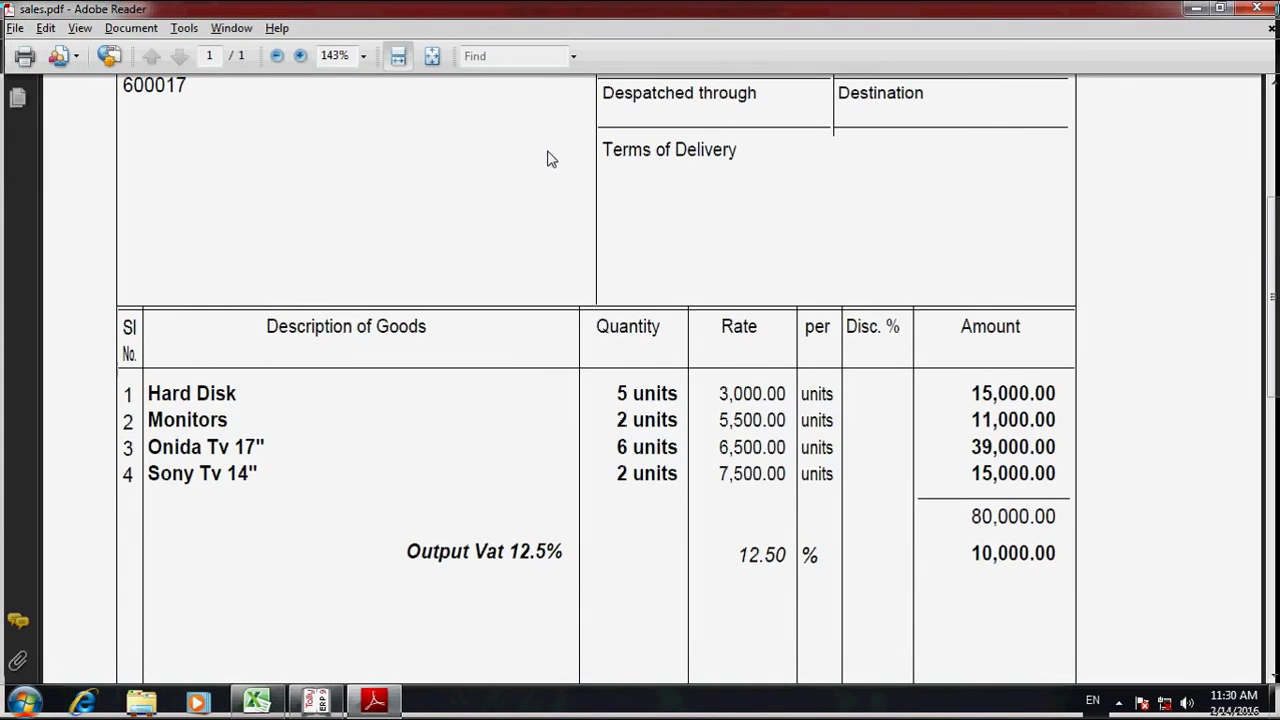
pyautogui.hotkey('alt', 'Tab')
pyautogui.write('S')
pyautogui.press('Return')
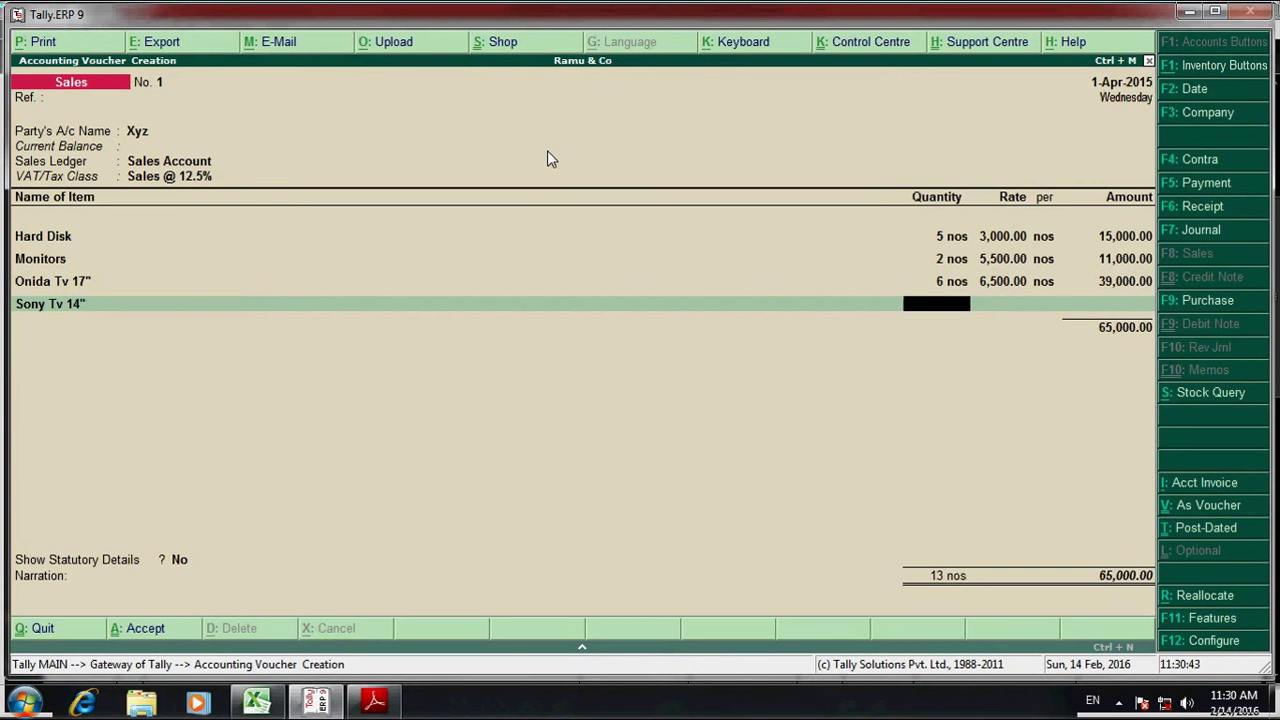
pyautogui.write('2 nos')
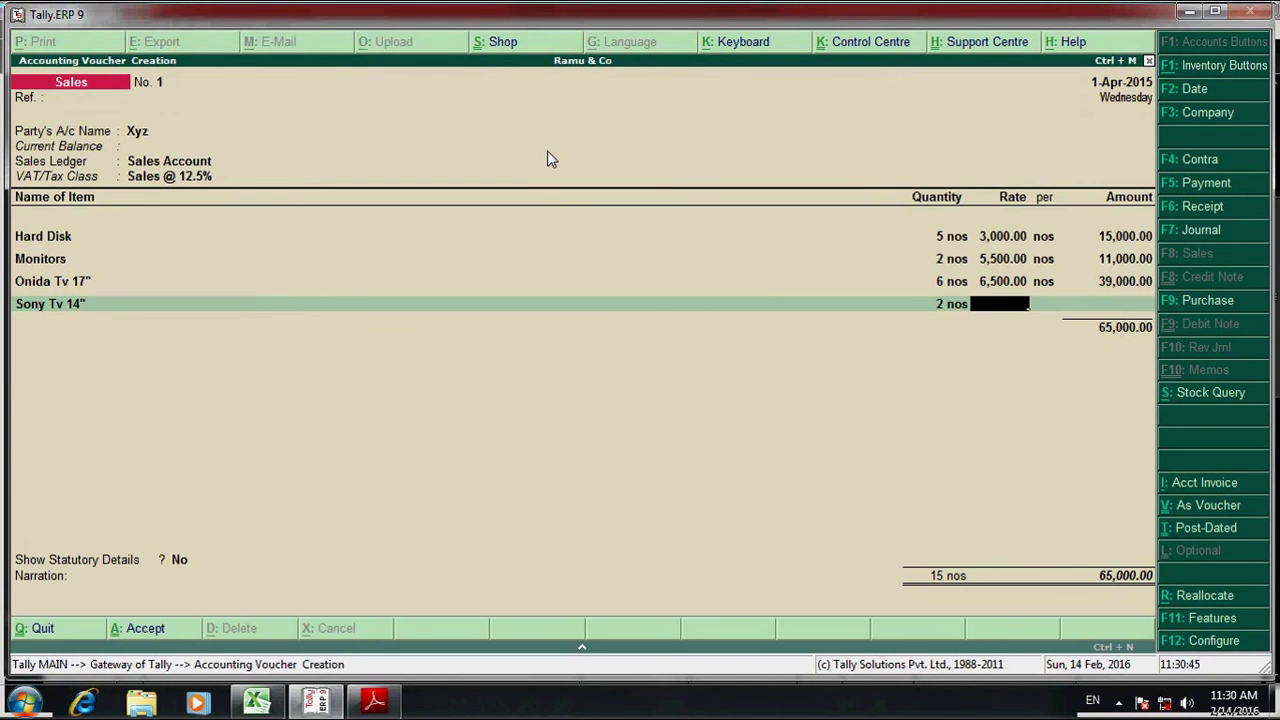
pyautogui.hotkey('alt', 'Tab')
pyautogui.hotkey('alt', 'Tab')
pyautogui.write('75')
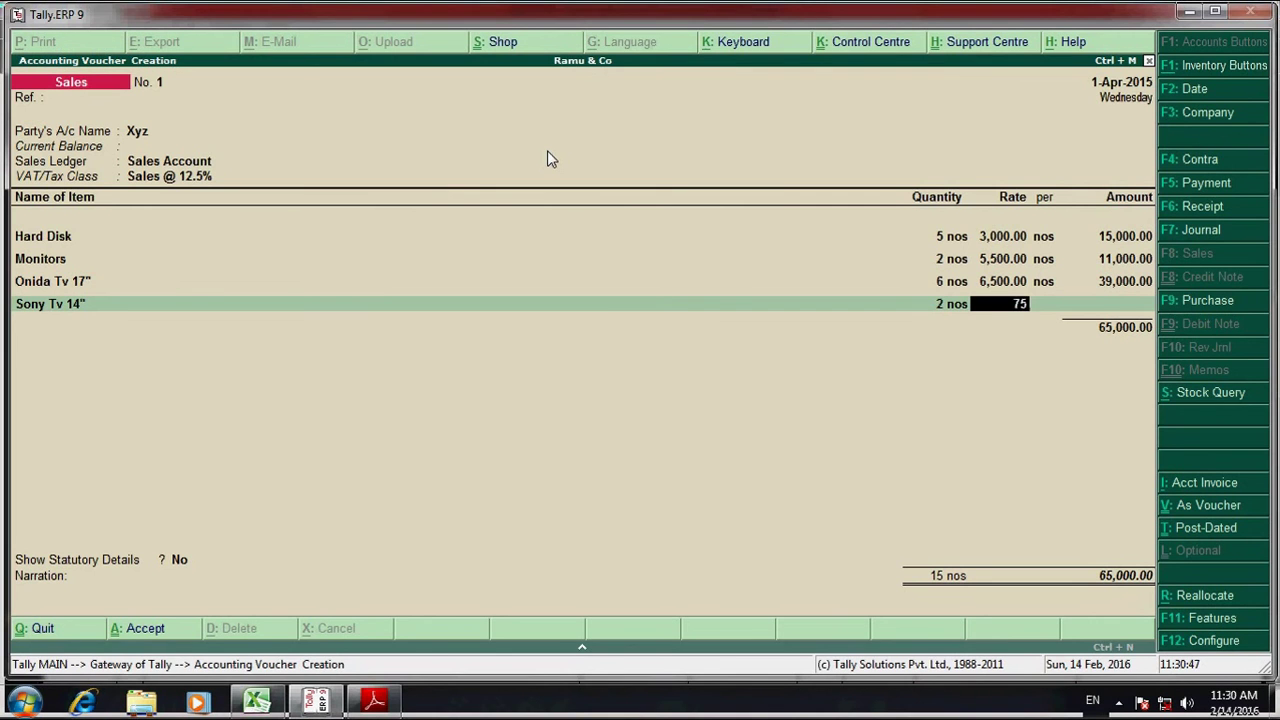
pyautogui.write('00')
pyautogui.press('Return')
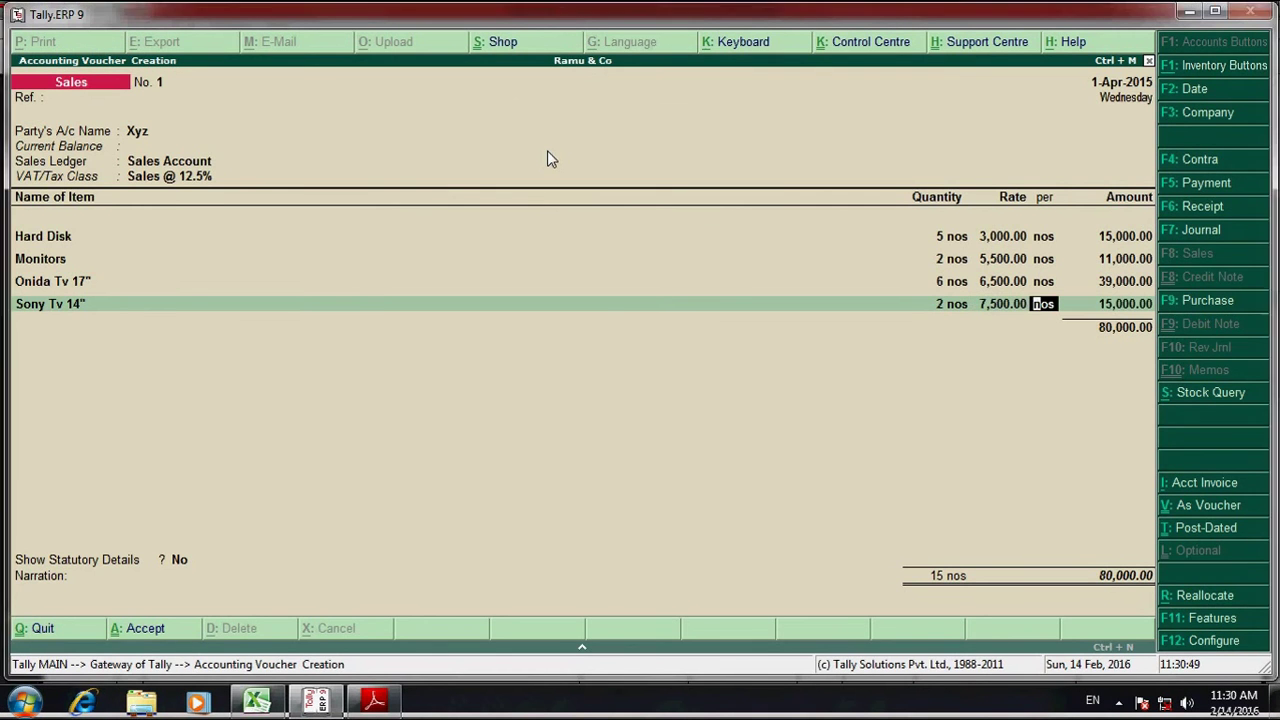
pyautogui.hotkey('alt', 'Tab')
pyautogui.hotkey('alt', 'Tab')
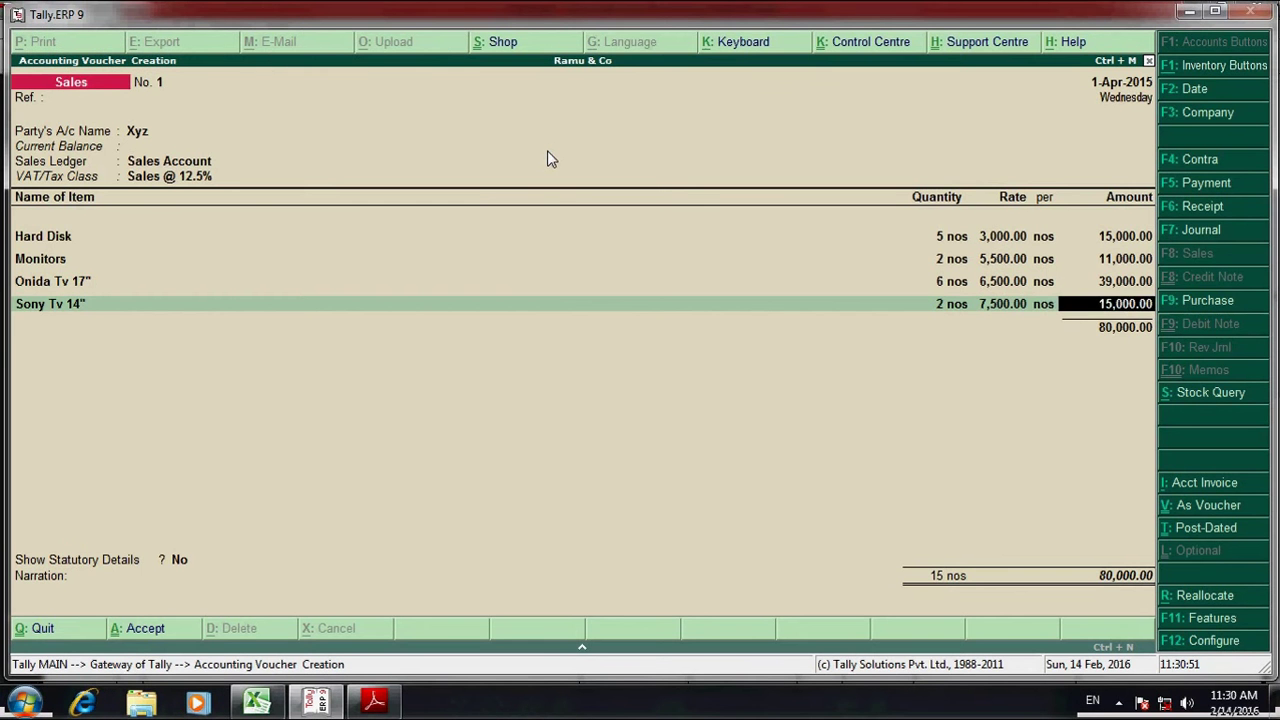
pyautogui.press('Return')
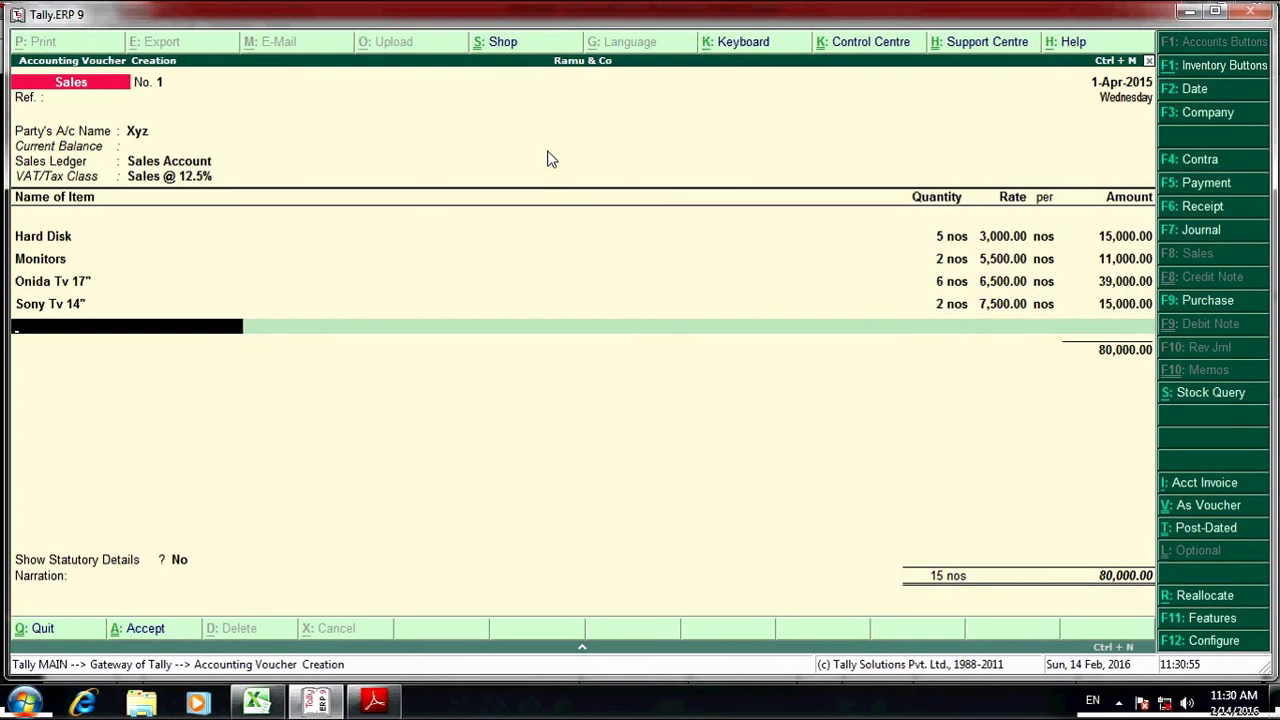
# - Add the Output Vat 12.5% tax line of 10,000 and accept the 90,000 voucher
pyautogui.press('Return')
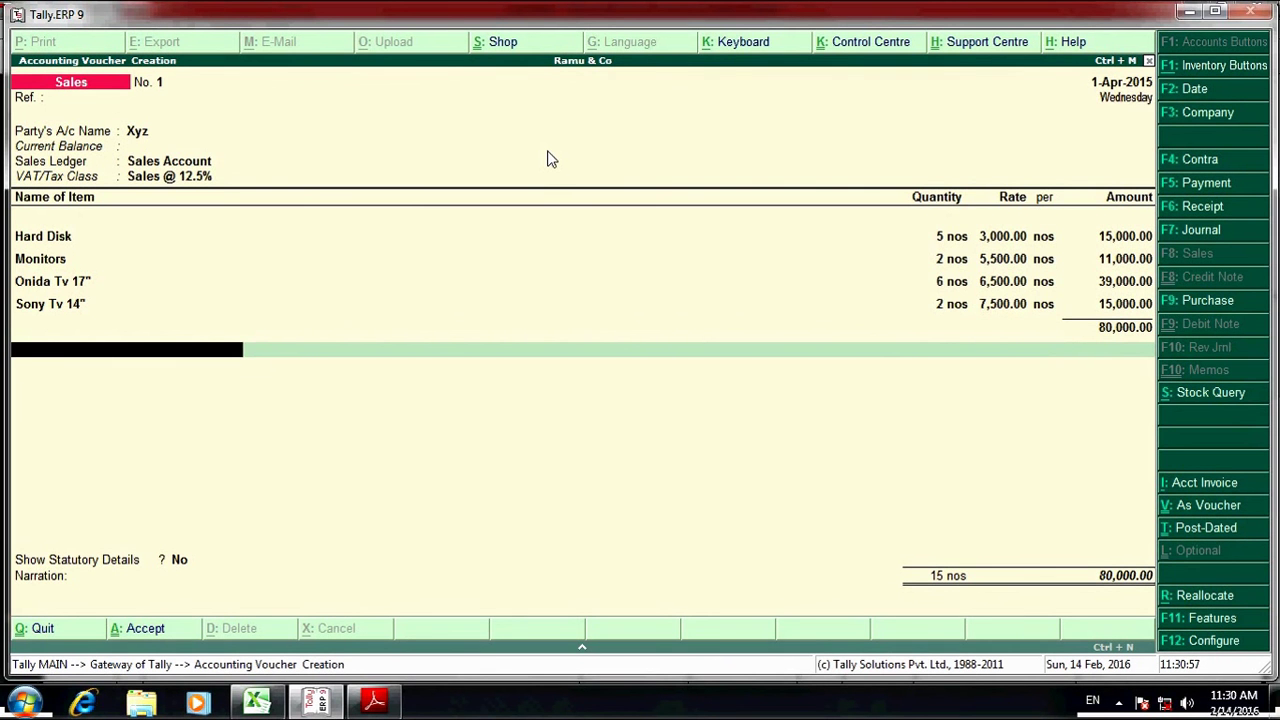
pyautogui.write('Out')
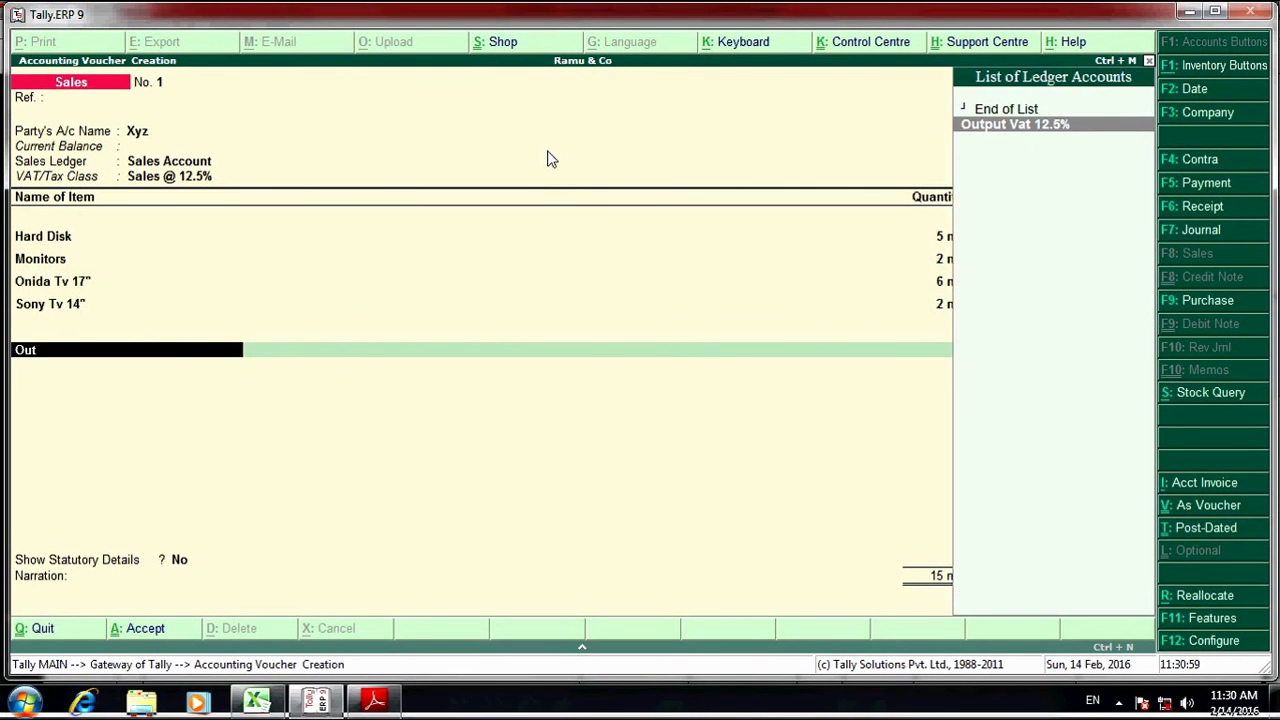
pyautogui.press('Return')
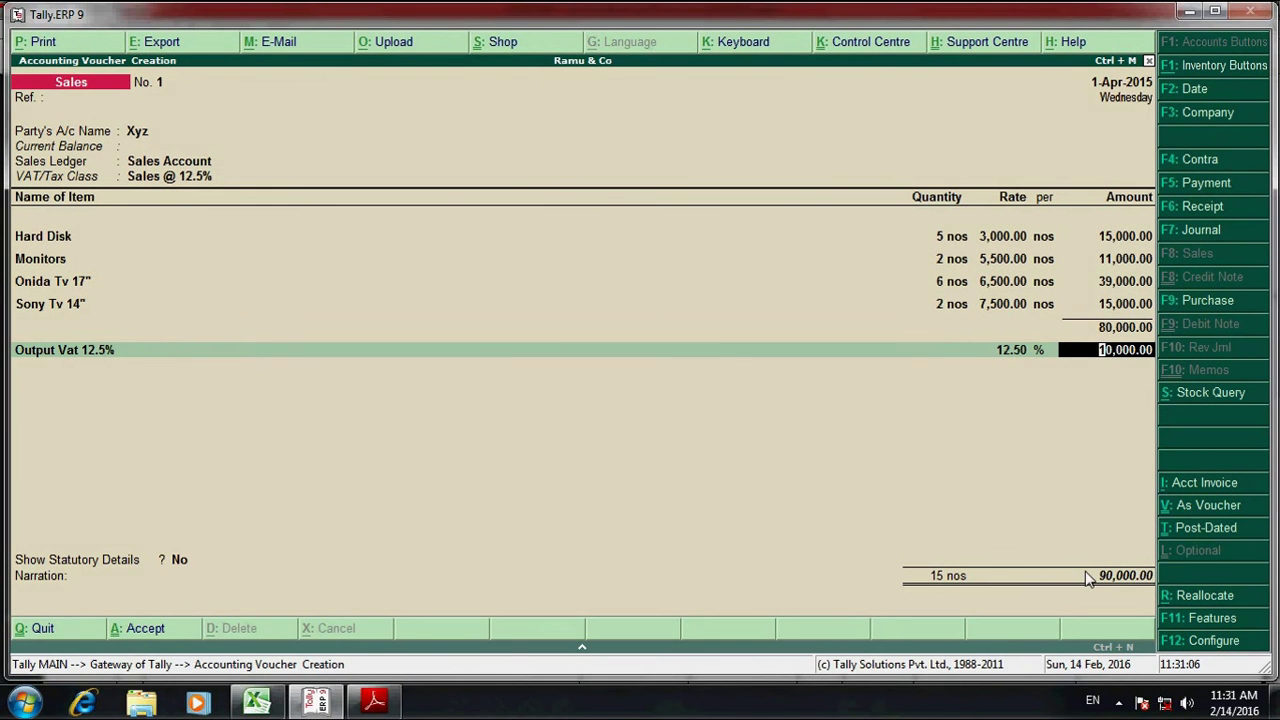
pyautogui.hotkey('alt', 'Tab')
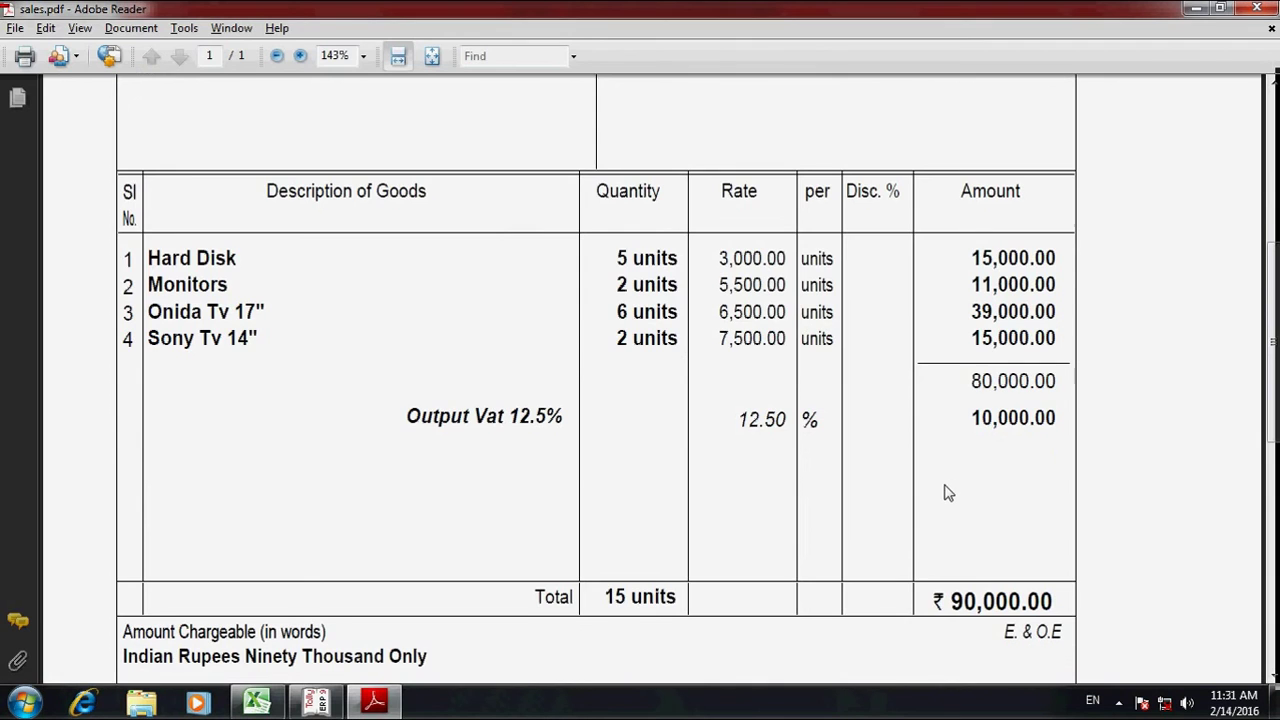
pyautogui.hotkey('alt', 'Tab')
pyautogui.press('Return')
pyautogui.press('Return')
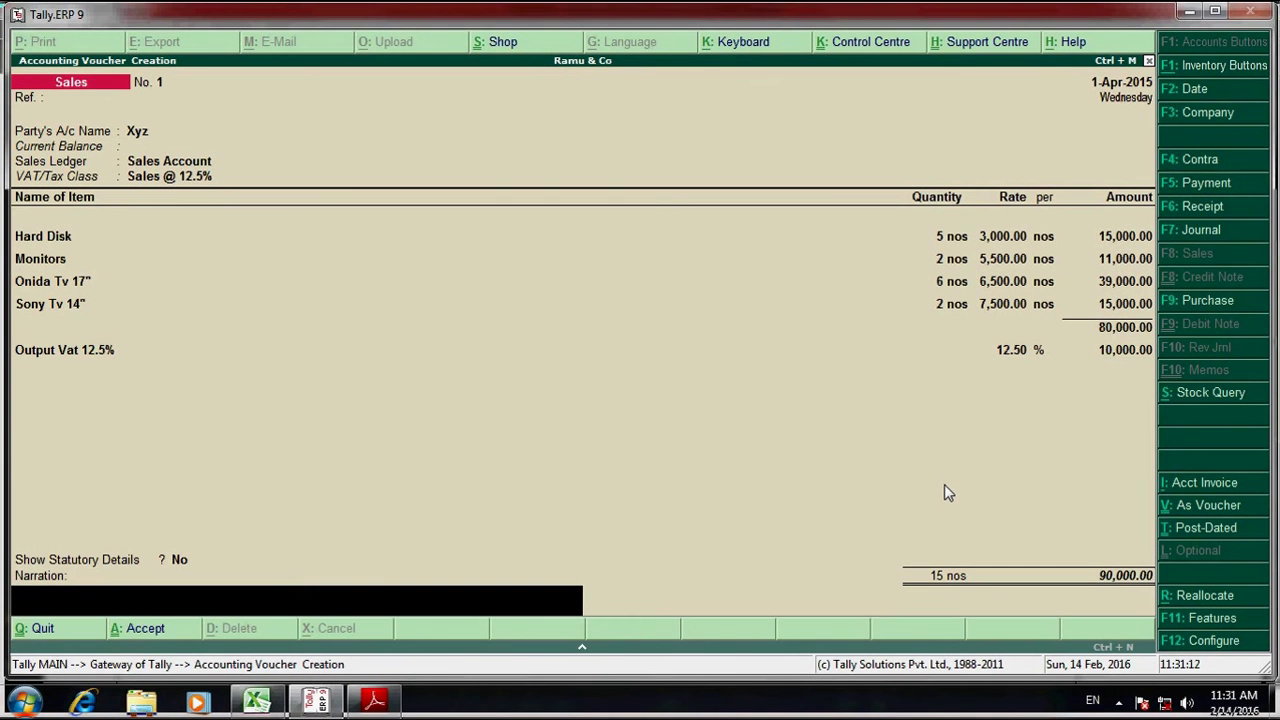
pyautogui.press('Return')
pyautogui.press('Return')
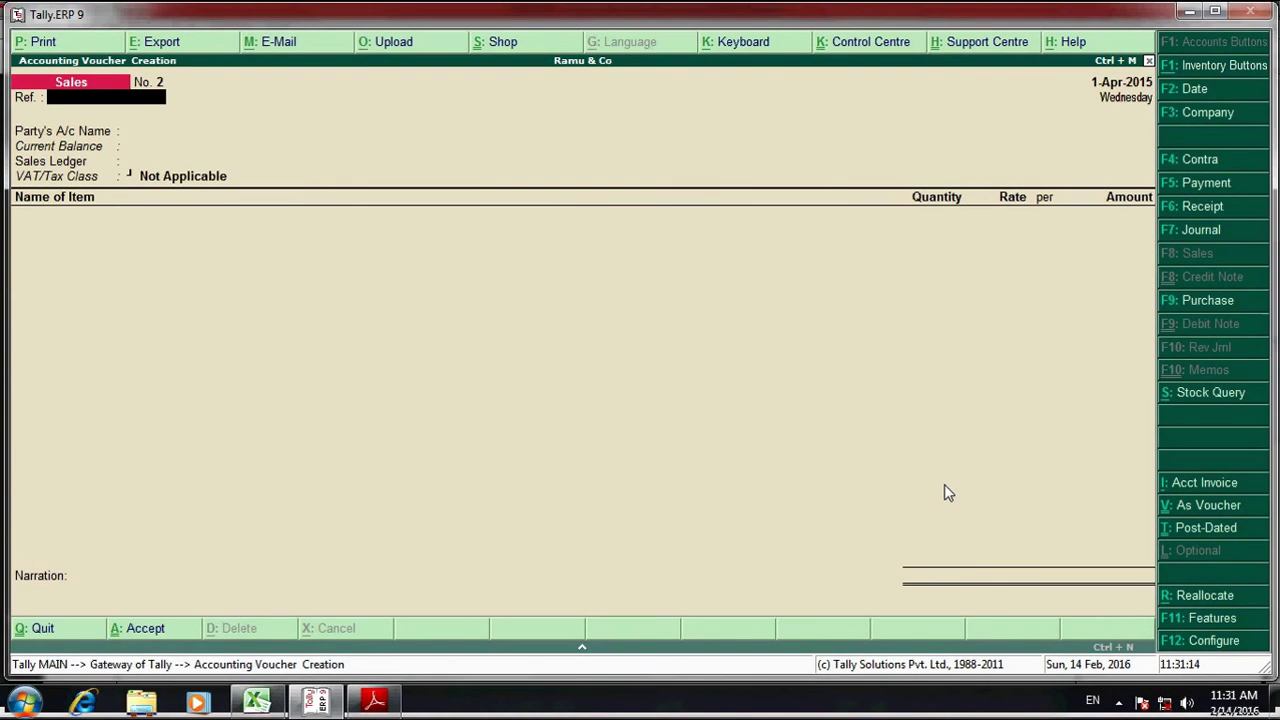
# - Open the Stock Summary with opening balance, inwards and outwards columns shown
pyautogui.press('Escape')
pyautogui.press('Return')
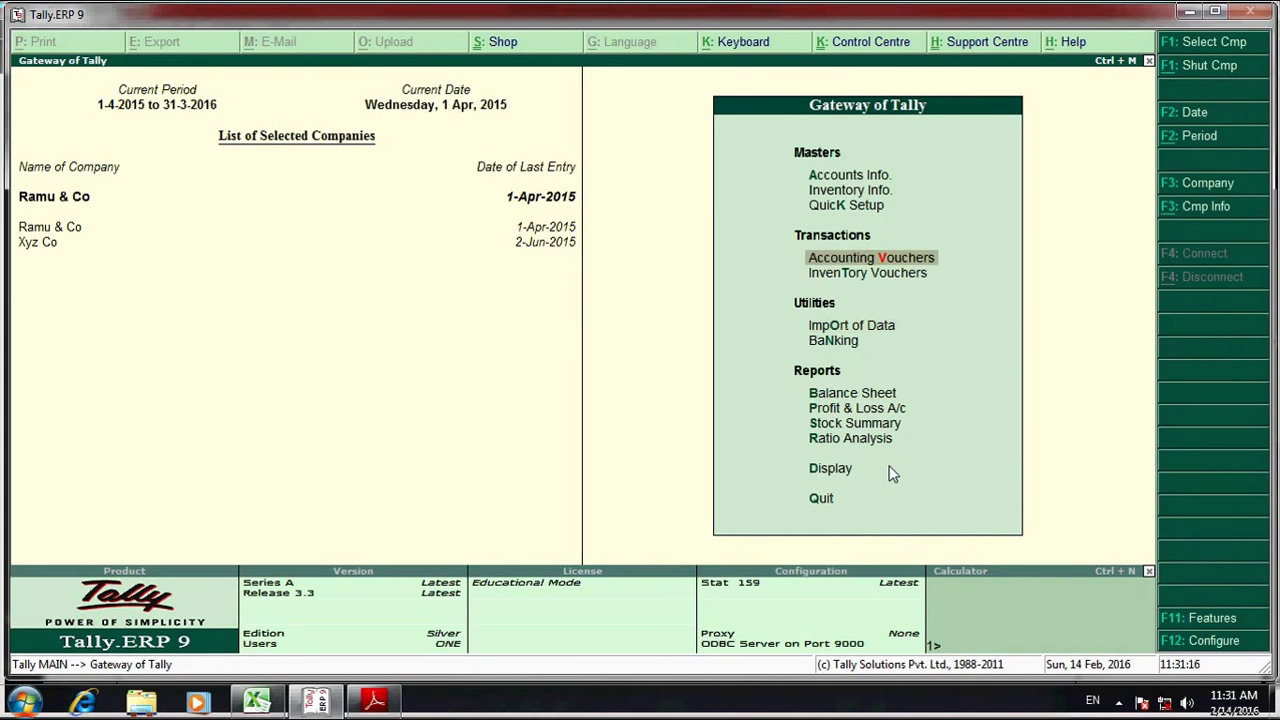
pyautogui.press('Down')
pyautogui.press('Down')
pyautogui.press('Down')
pyautogui.press('Down')
pyautogui.press('Down')
pyautogui.press('Down')
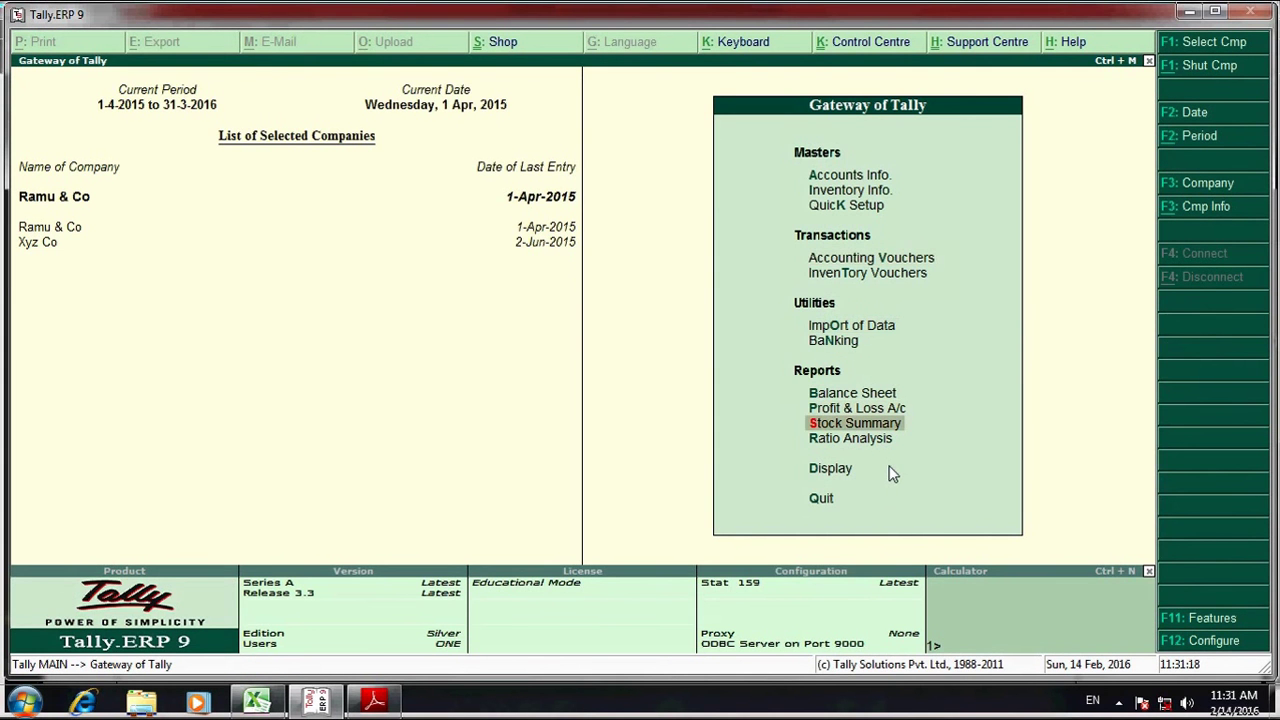
pyautogui.press('Return')
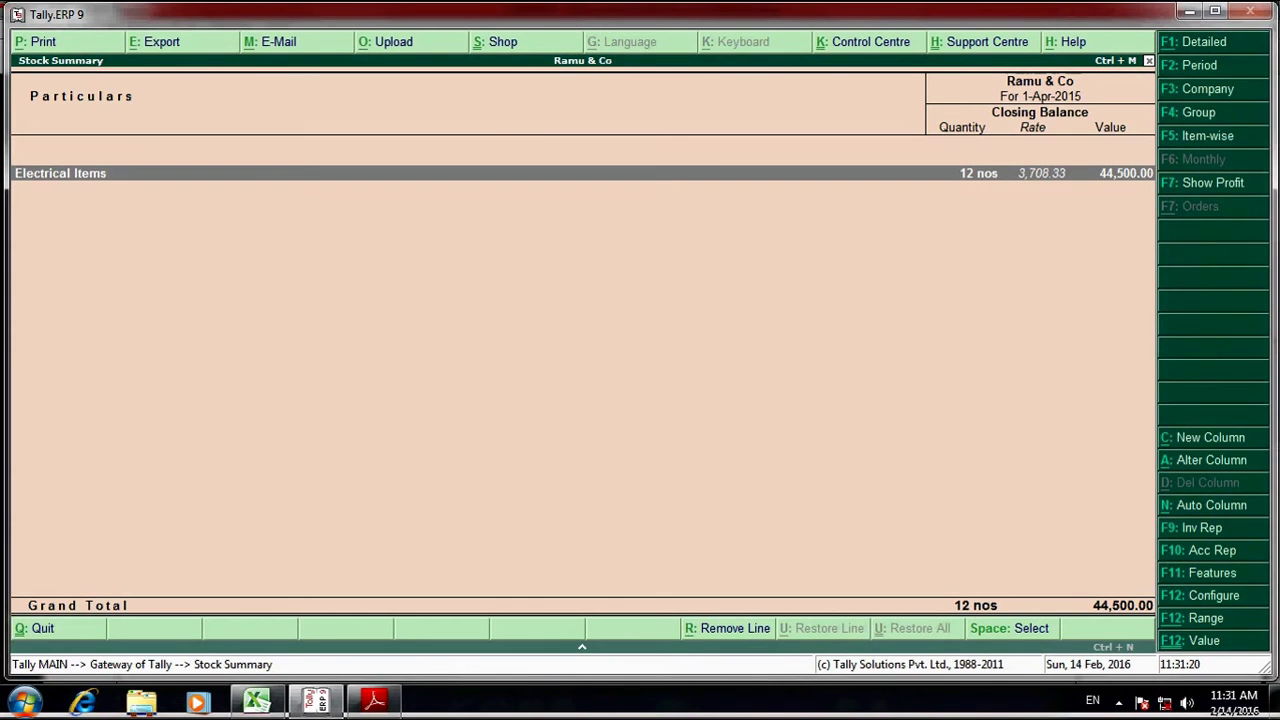
pyautogui.click(1195, 597)
pyautogui.press('Return')
pyautogui.press('Return')
pyautogui.press('Return')
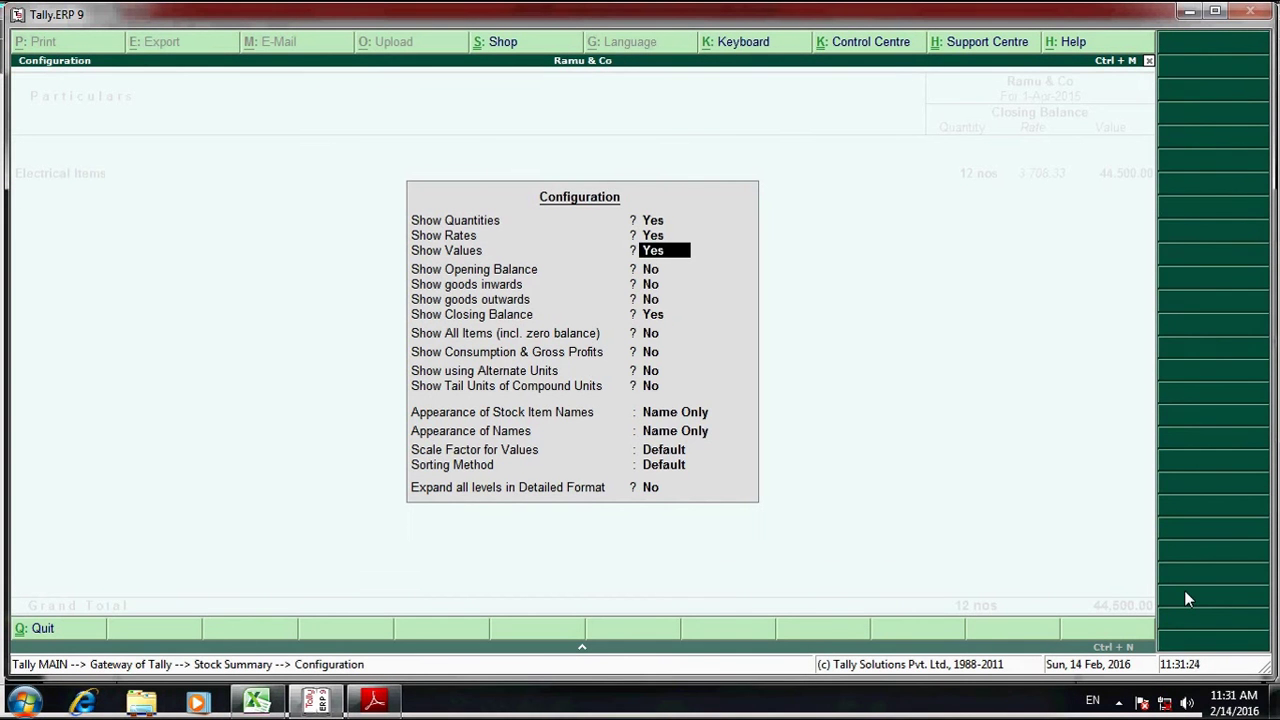
pyautogui.press('y')
pyautogui.press('y')
pyautogui.press('y')
pyautogui.press('Return')
pyautogui.press('Return')
pyautogui.press('Return')
pyautogui.press('Return')
pyautogui.press('Return')
pyautogui.press('Return')
pyautogui.press('Return')
pyautogui.press('Return')
pyautogui.press('Return')
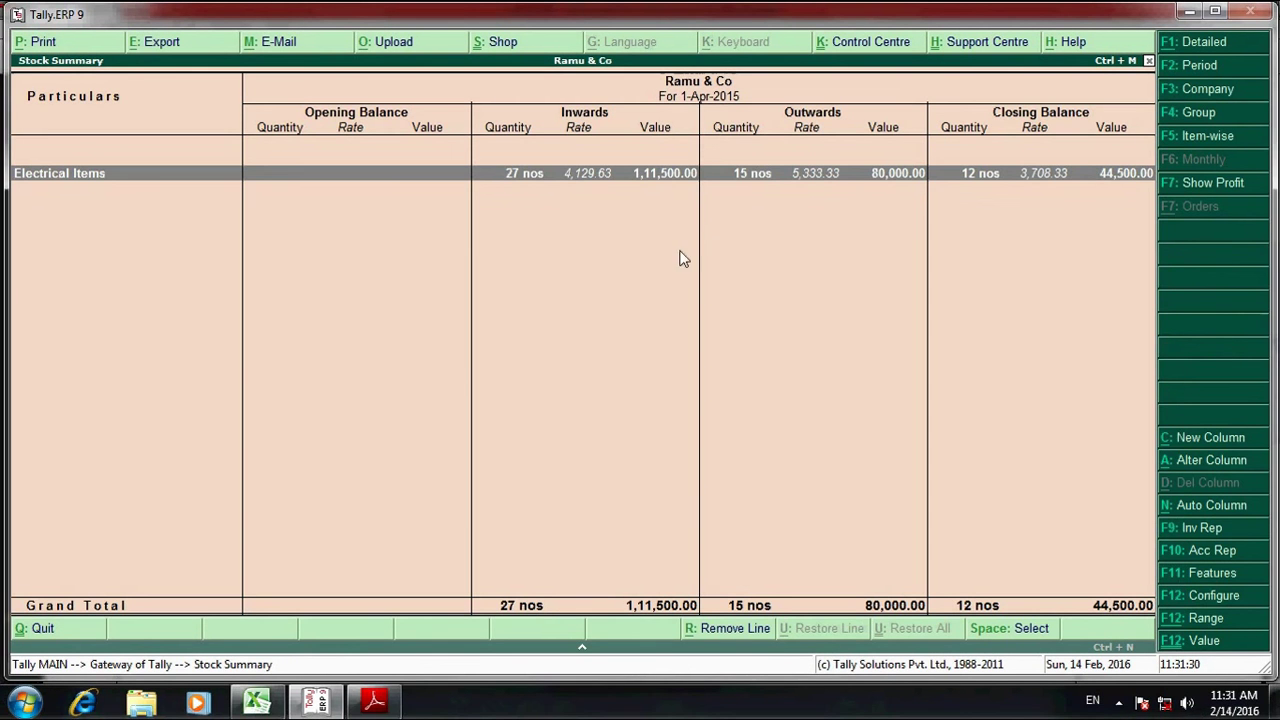
# - Expand Electrical Items and show gross profit (13,000.00), then return to the Gateway of Tally
pyautogui.hotkey('shift', 'Return')
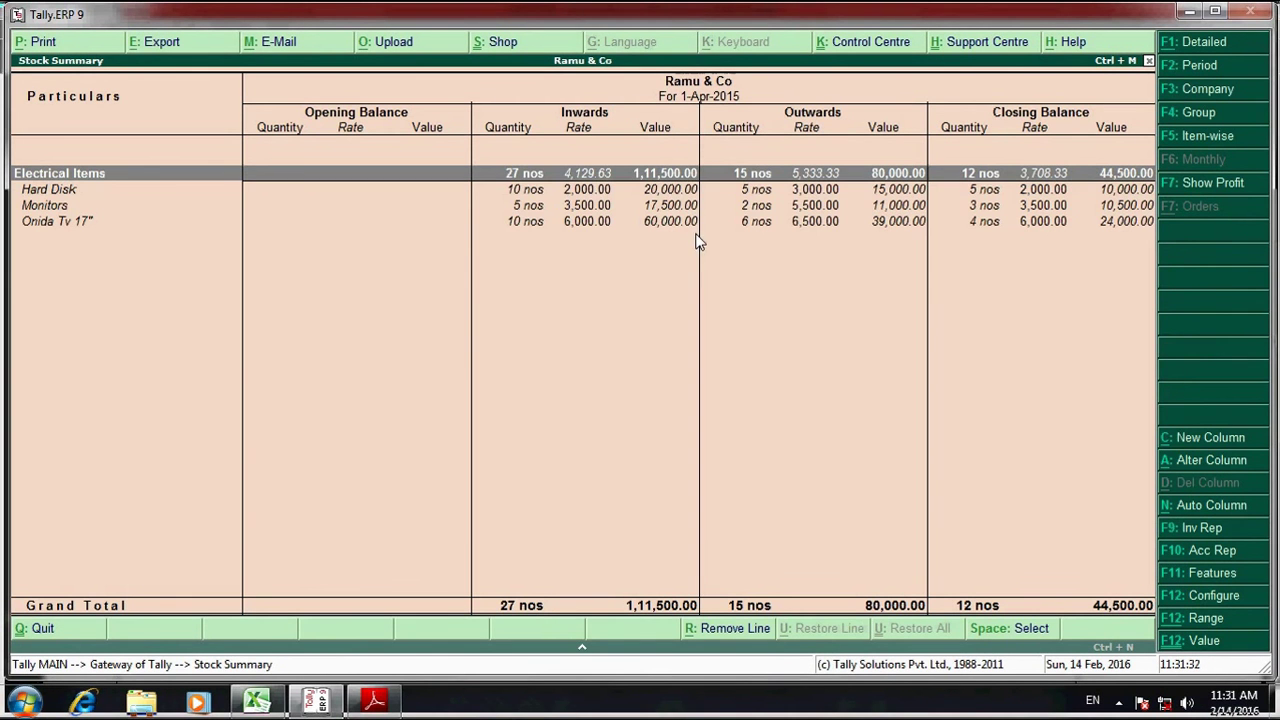
pyautogui.press('Down')
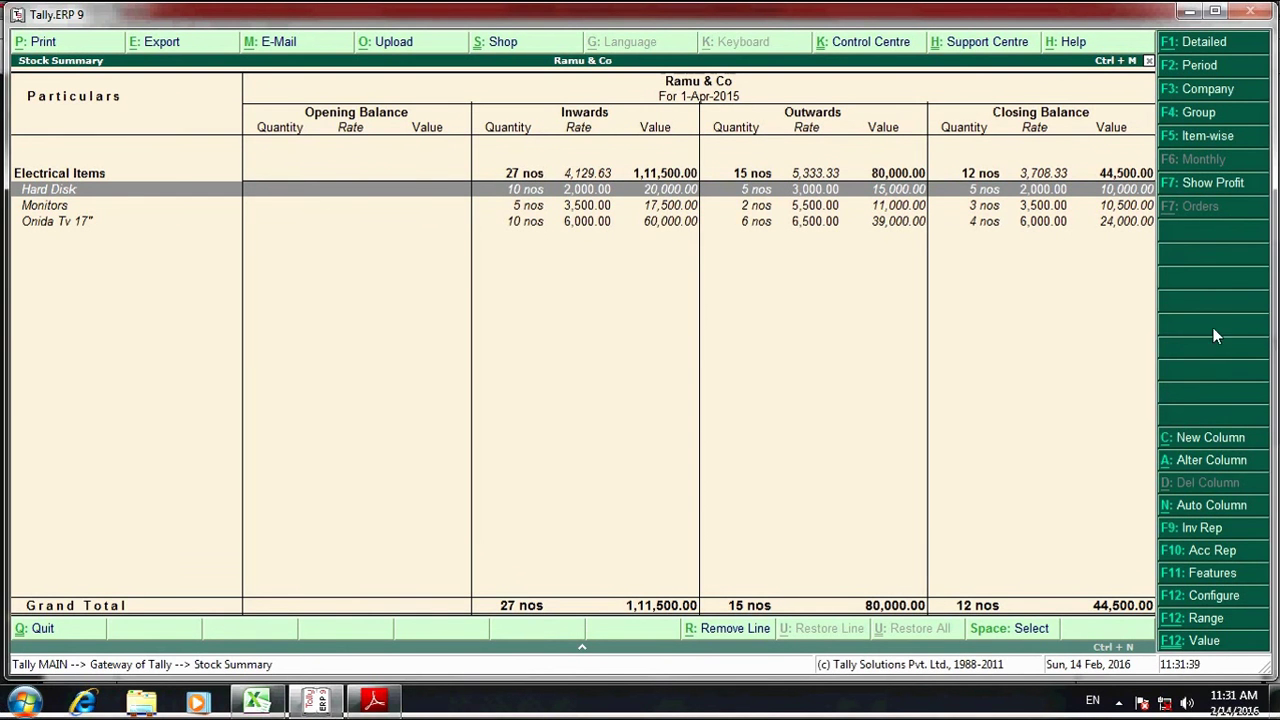
pyautogui.click(1201, 186)
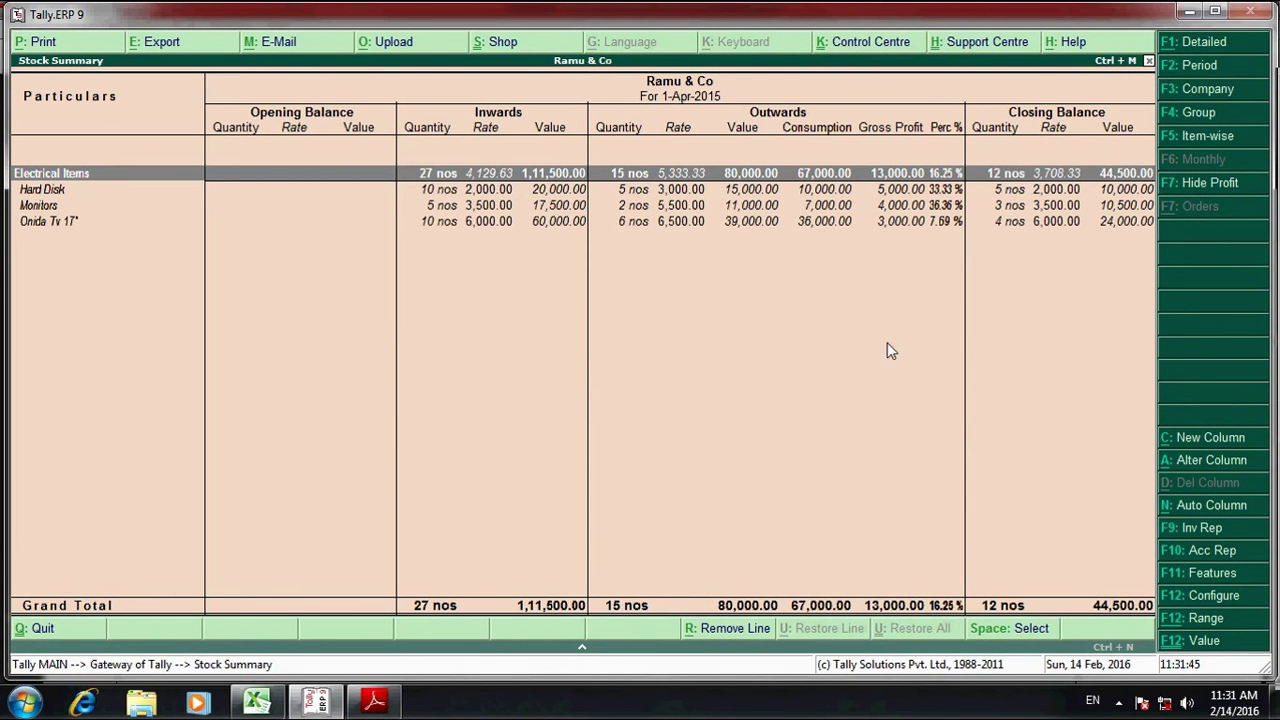
pyautogui.press('Escape')
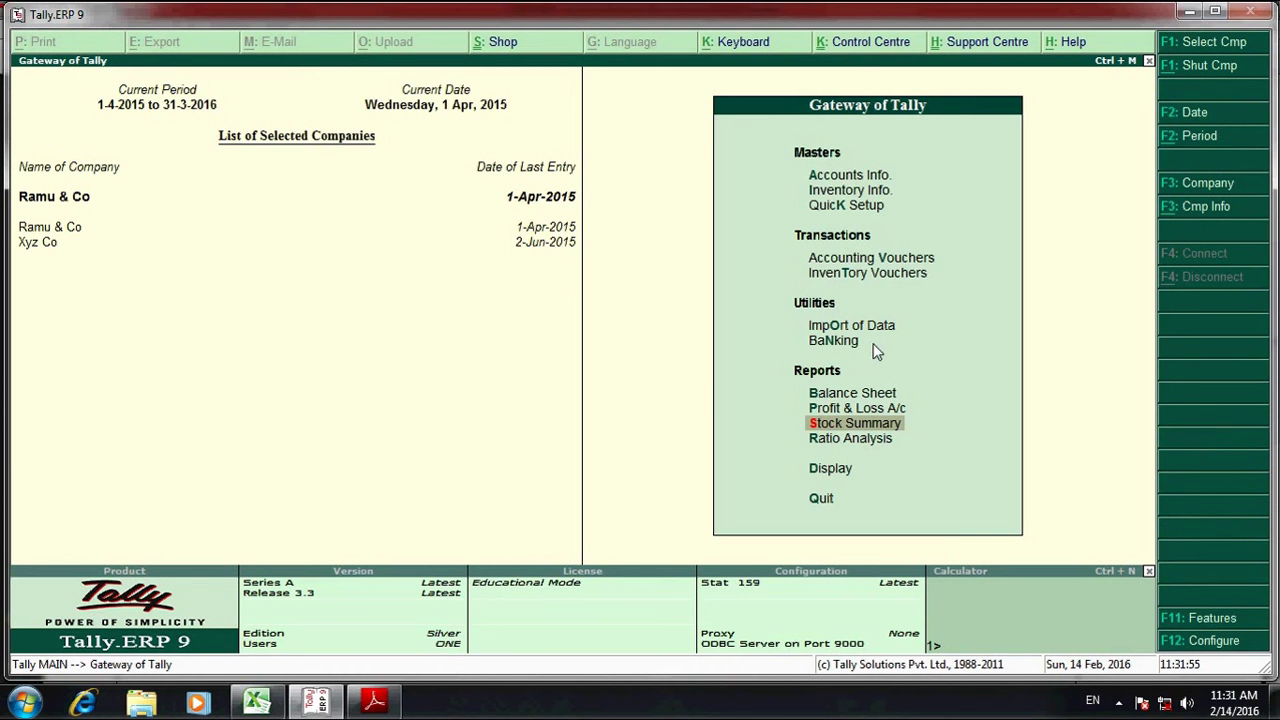
pyautogui.press('Down')
pyautogui.press('Down')
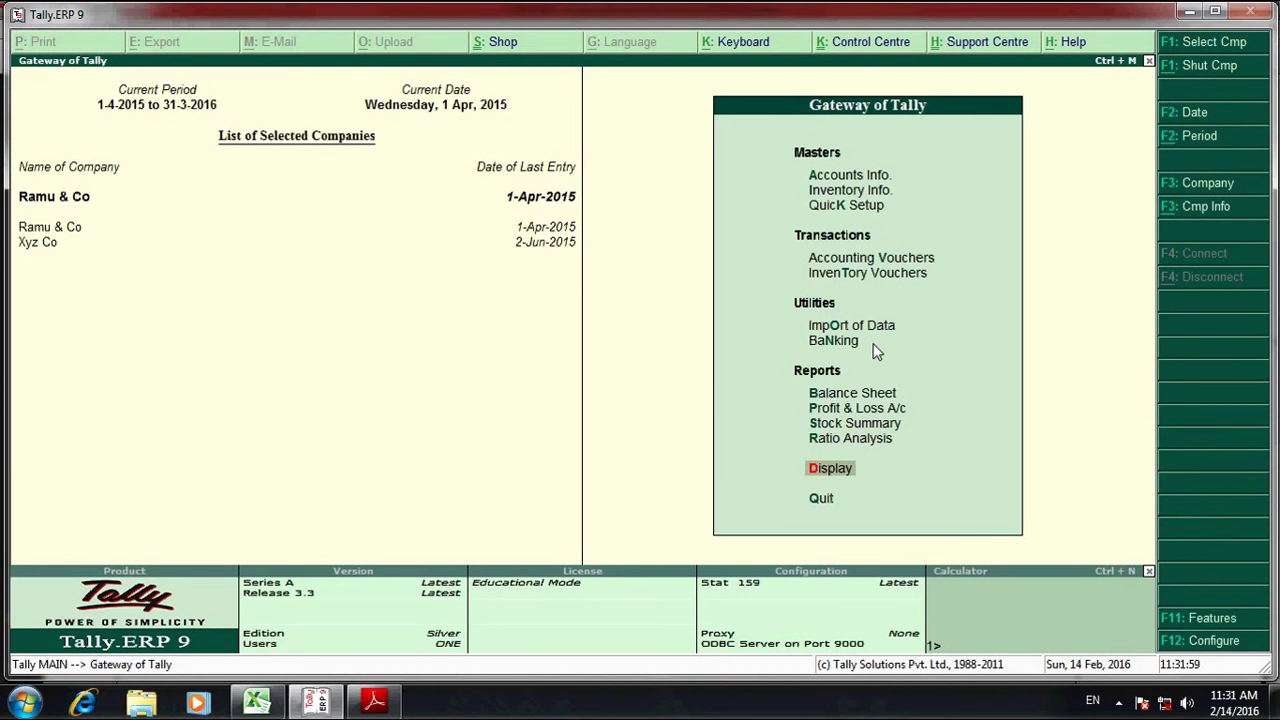
# - Open Display > Statutory Reports > VAT > VAT Computation, showing 3,937.50 VAT refundable
pyautogui.press('Return')
pyautogui.press('Down')
pyautogui.press('Down')
pyautogui.press('Down')
pyautogui.press('Down')
pyautogui.press('Down')
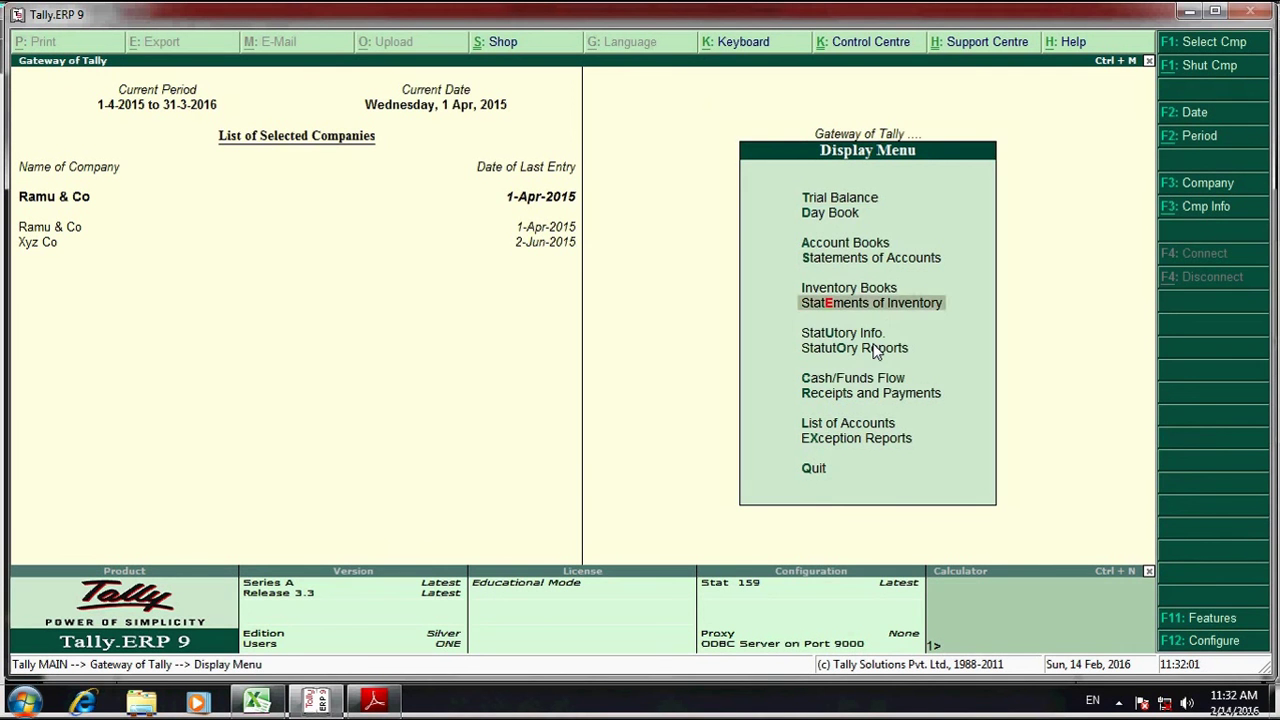
pyautogui.press('Down')
pyautogui.press('Down')
pyautogui.press('Return')
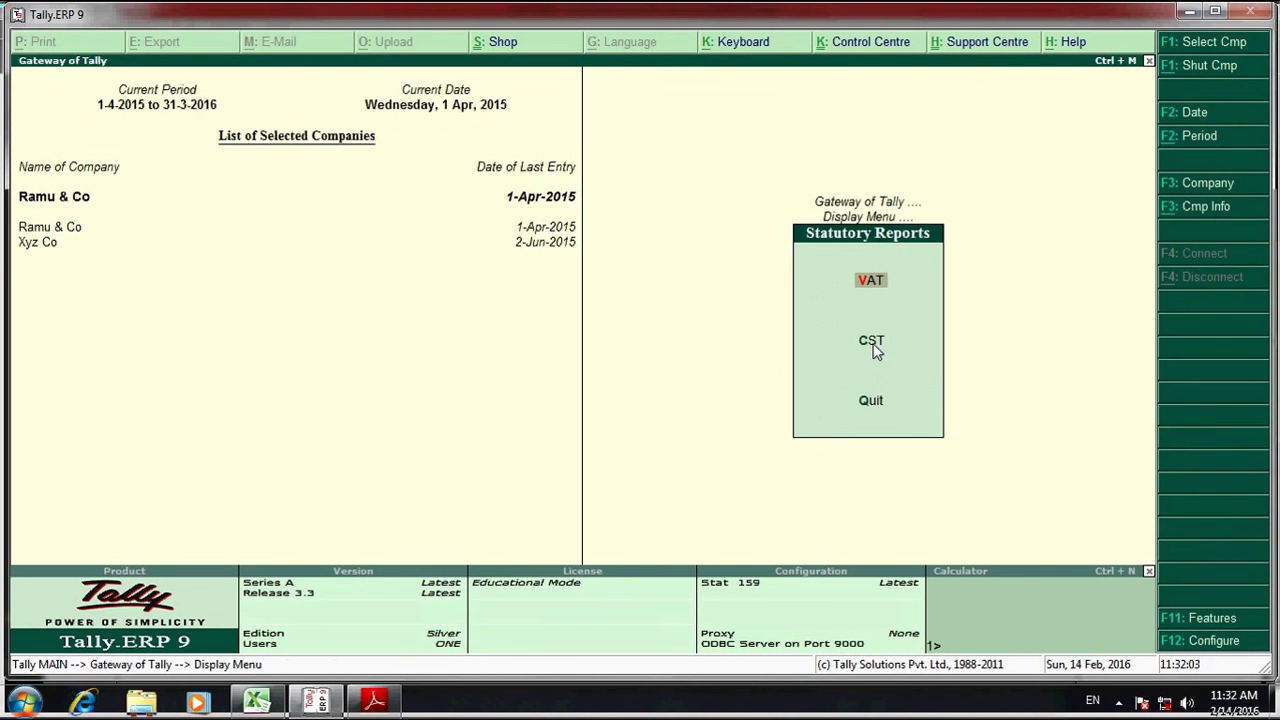
pyautogui.press('Return')
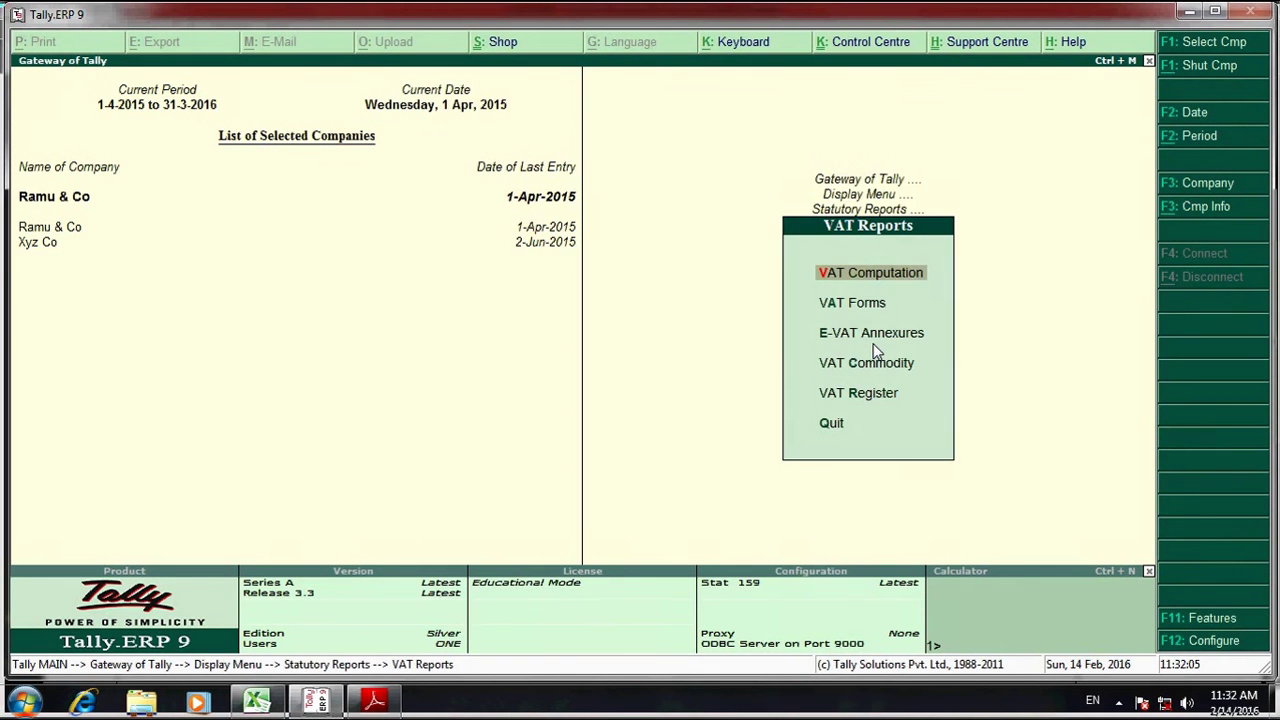
pyautogui.press('Return')
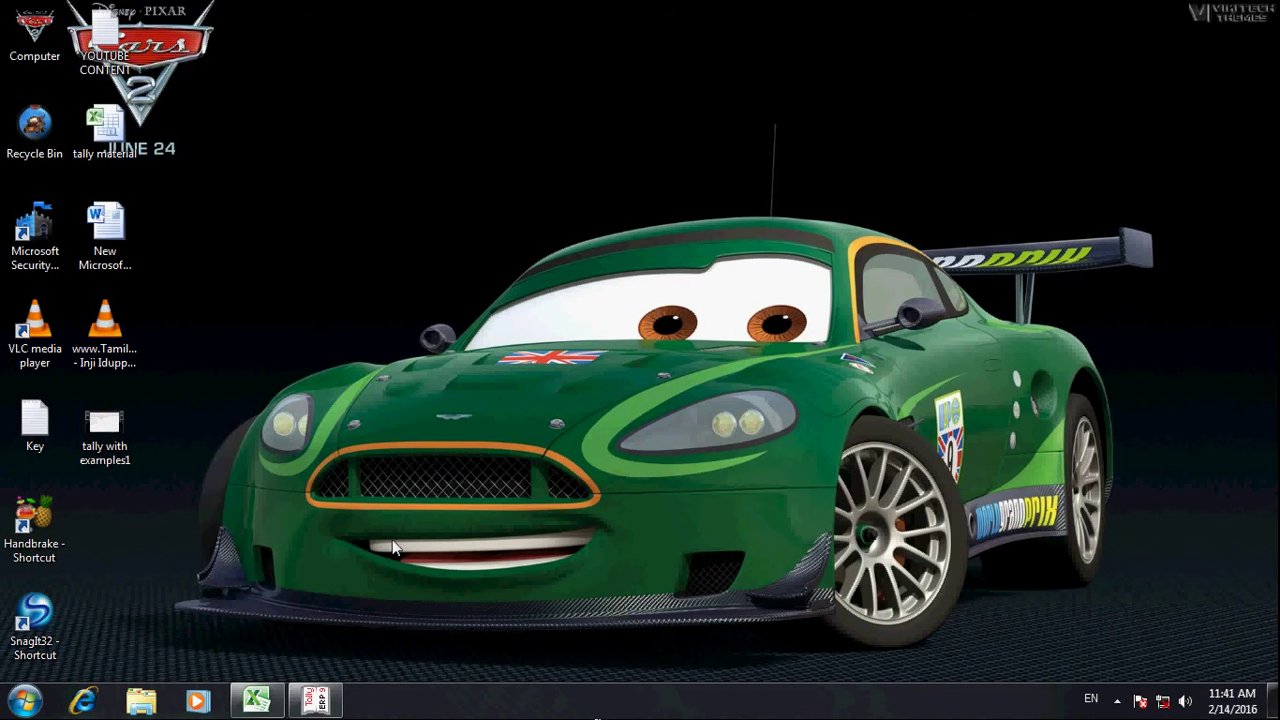
# - Bring back purchase2.pdf in Adobe Reader, then the Excel 'payment' workbook
pyautogui.click(257, 700)
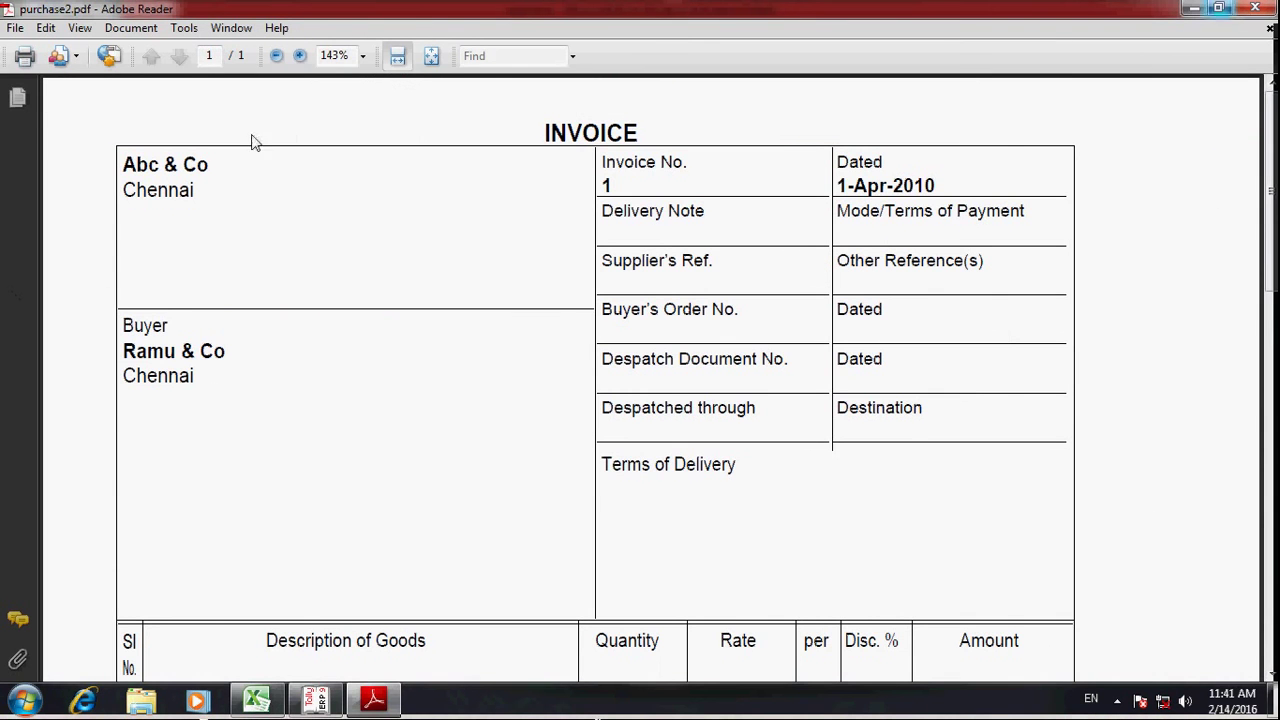
pyautogui.click(257, 700)
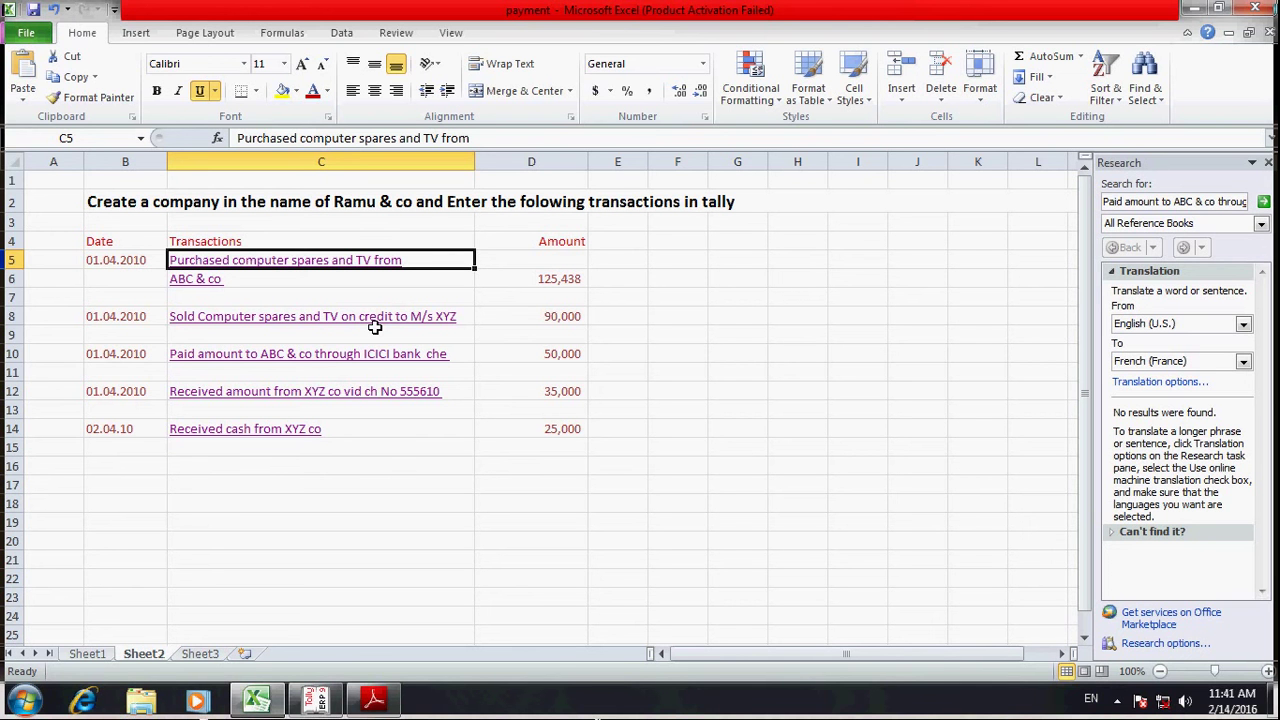
# - Go to the ICICI bank payment in C10 and follow its link to Sheet1's Proforma of Payment
pyautogui.press('Down')
pyautogui.press('Down')
pyautogui.press('Down')
pyautogui.press('Down')
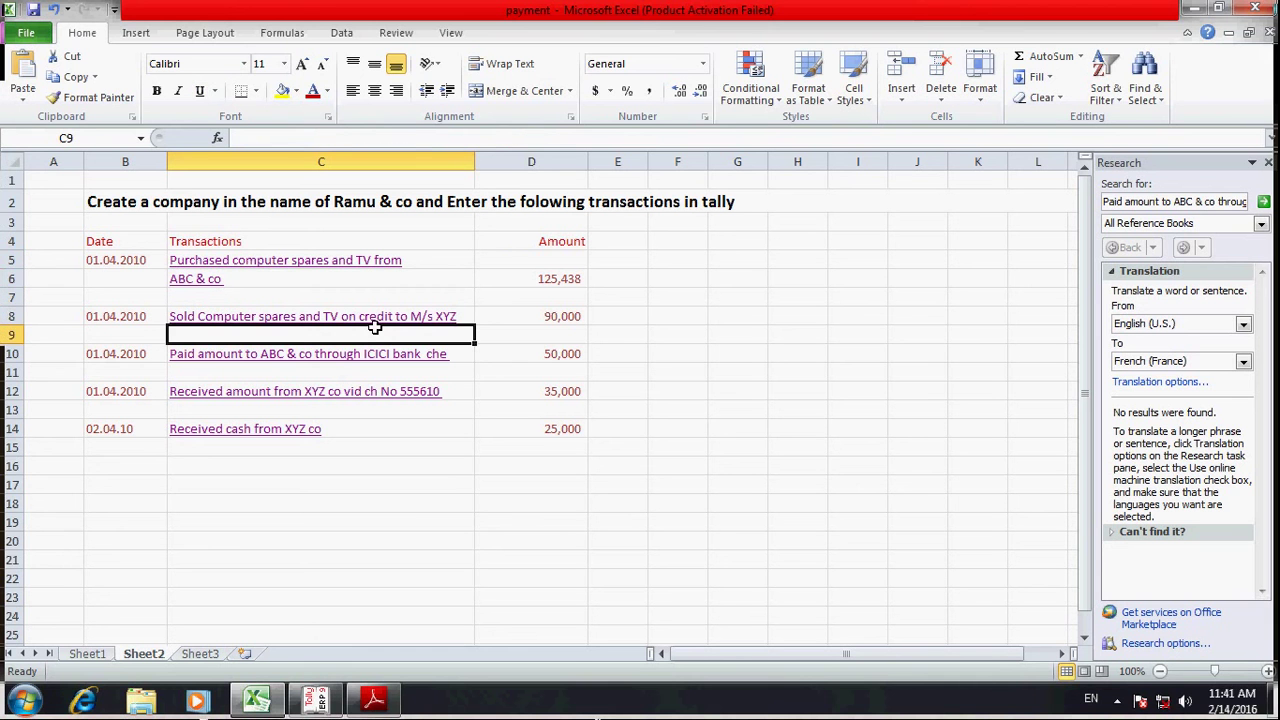
pyautogui.press('Down')
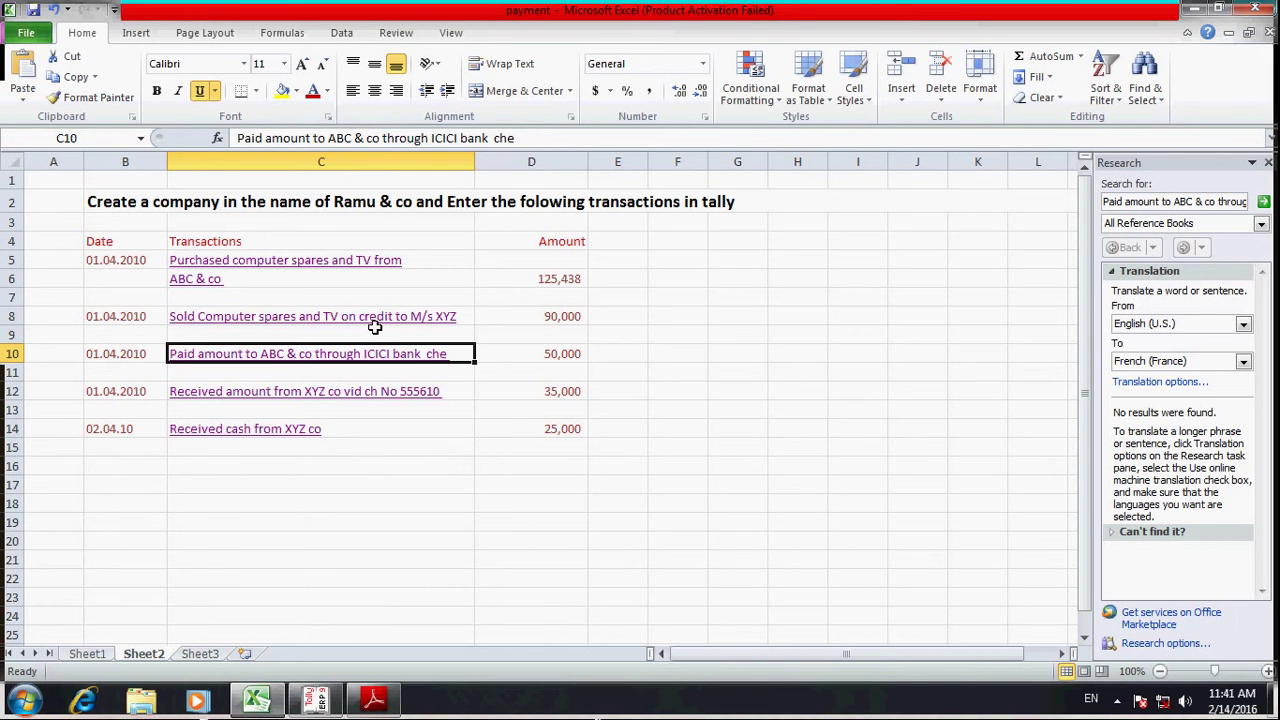
pyautogui.click(310, 364)
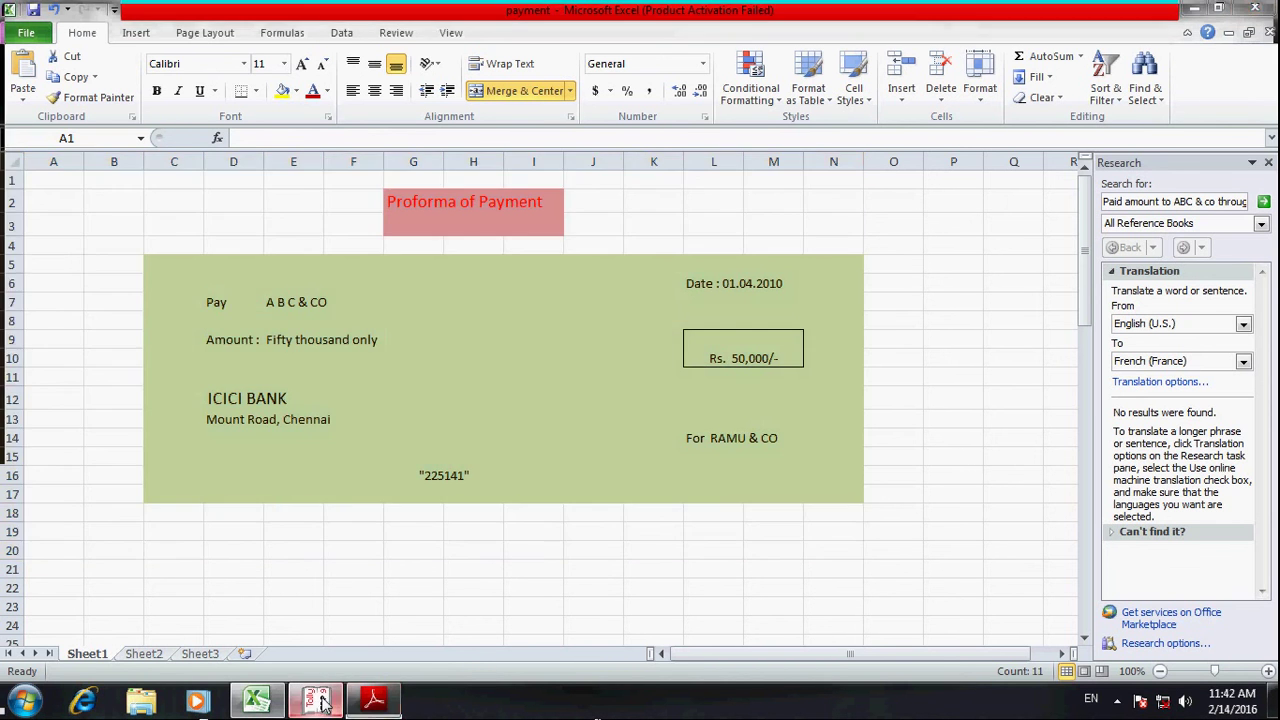
# - Leave the VAT report and start a Payment voucher from Accounting Vouchers
pyautogui.click(316, 701)
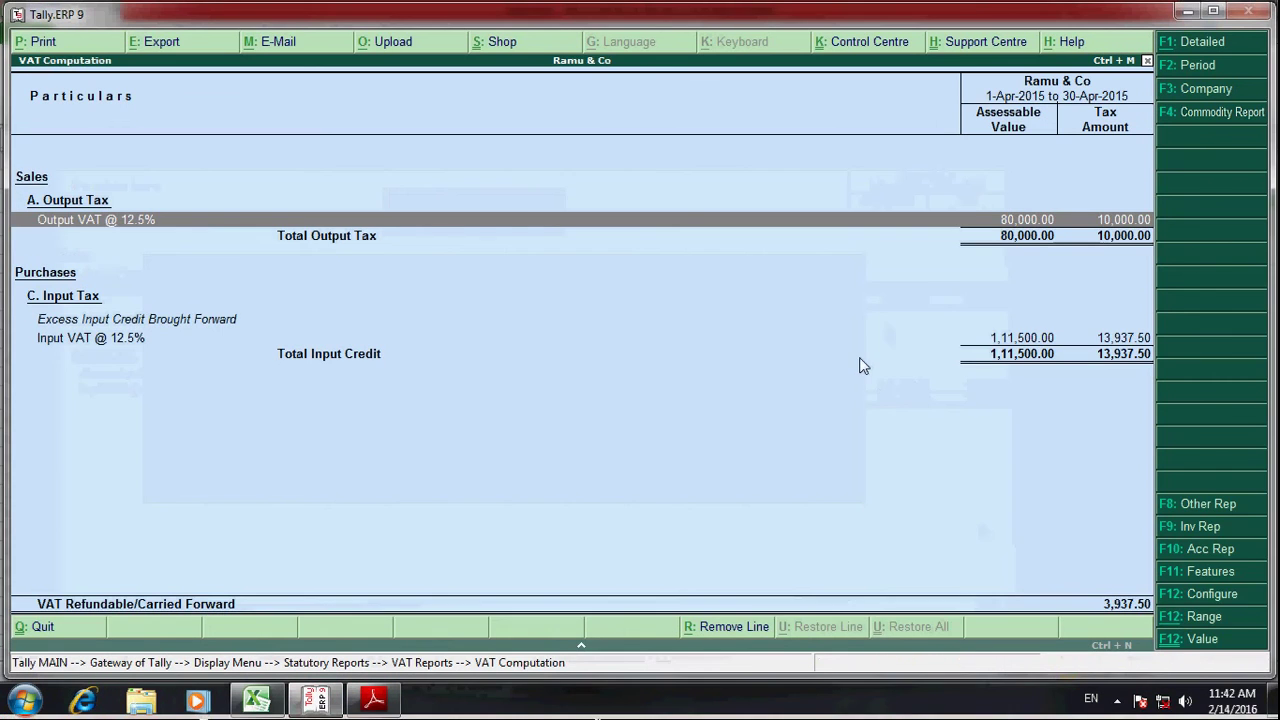
pyautogui.press('Escape')
pyautogui.press('Escape')
pyautogui.press('Escape')
pyautogui.press('Escape')
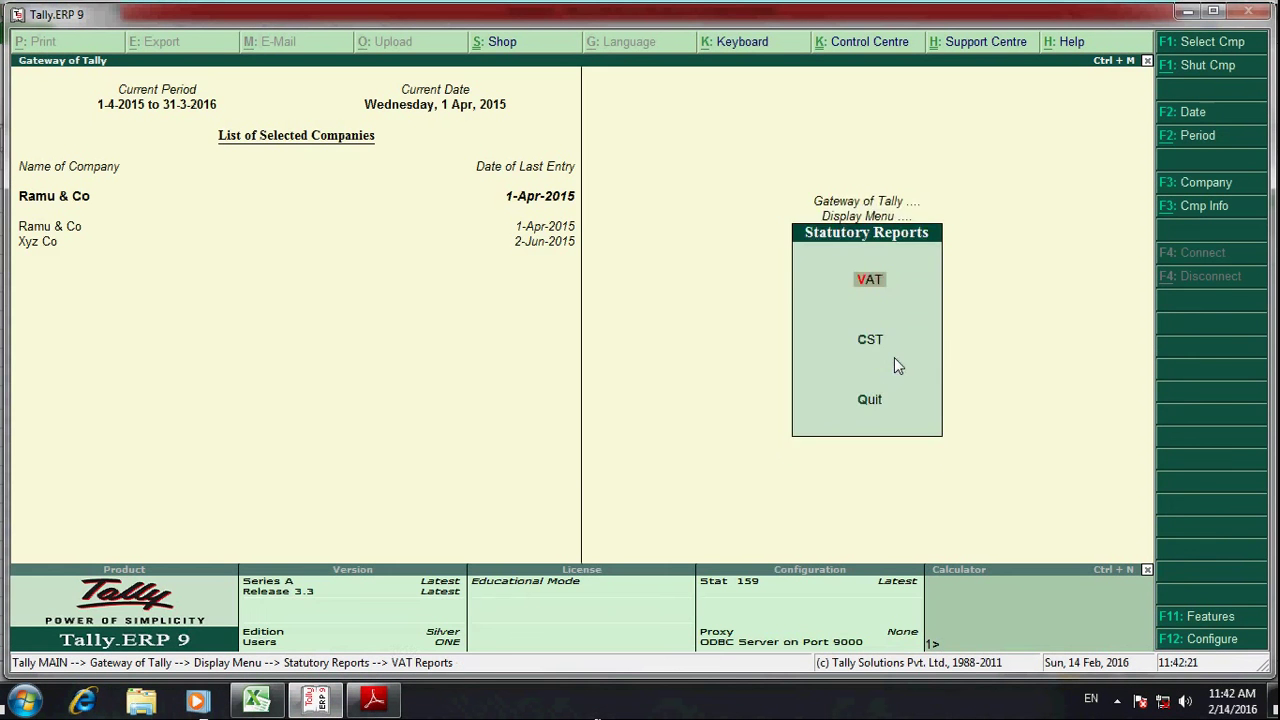
pyautogui.press('Up')
pyautogui.press('Up')
pyautogui.press('Up')
pyautogui.press('Up')
pyautogui.press('Up')
pyautogui.press('Up')
pyautogui.press('Up')
pyautogui.press('Up')
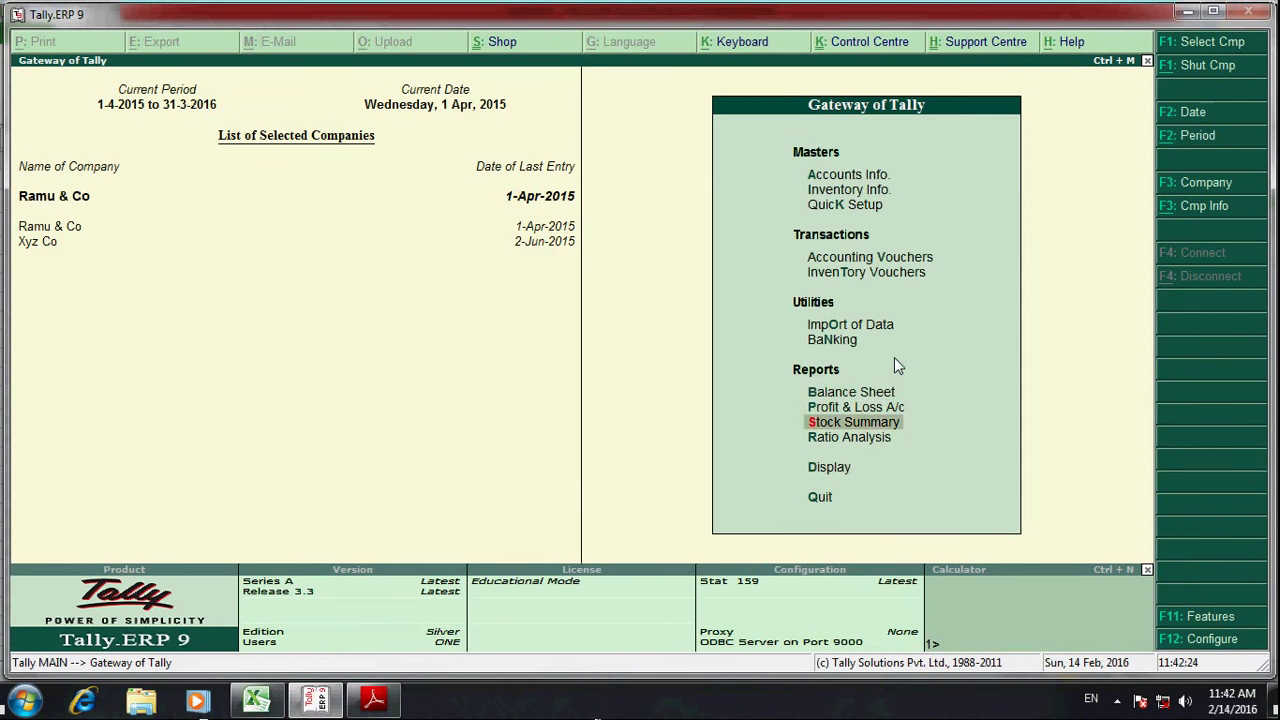
pyautogui.press('Return')
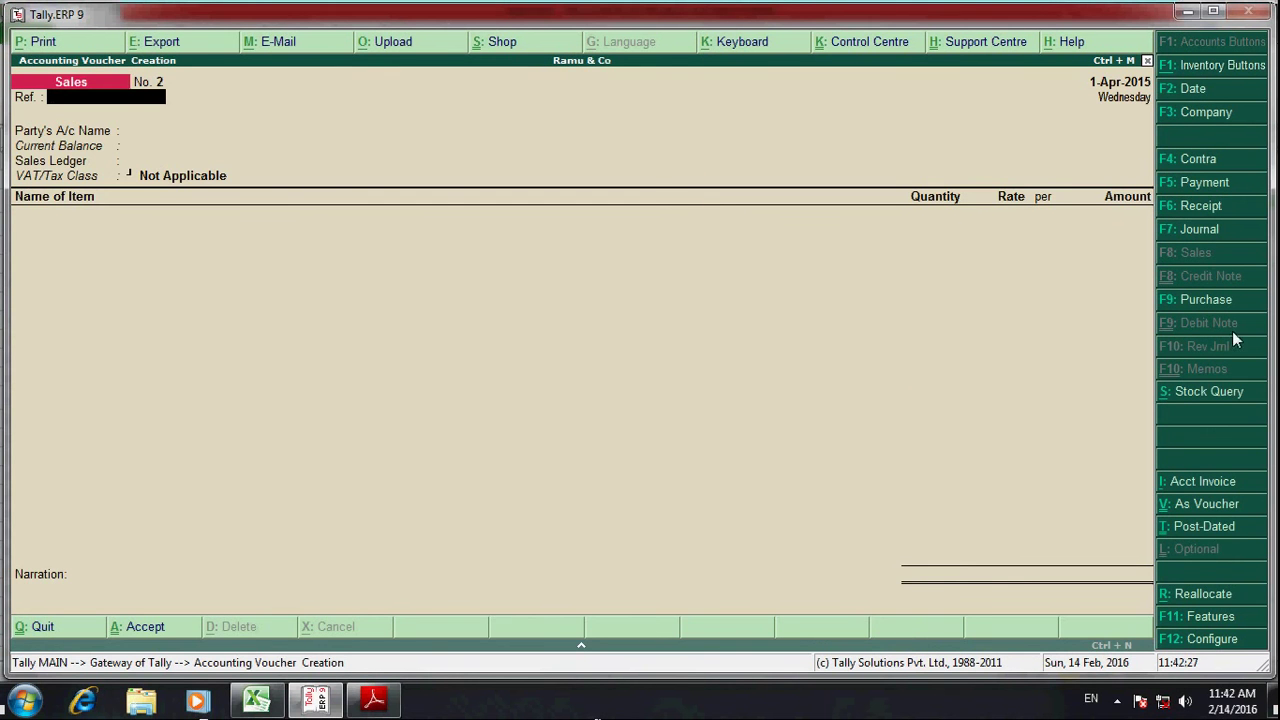
pyautogui.click(1198, 186)
# - Compare the Excel payment proforma with the blank Tally Payment voucher No. 1
pyautogui.click(256, 700)
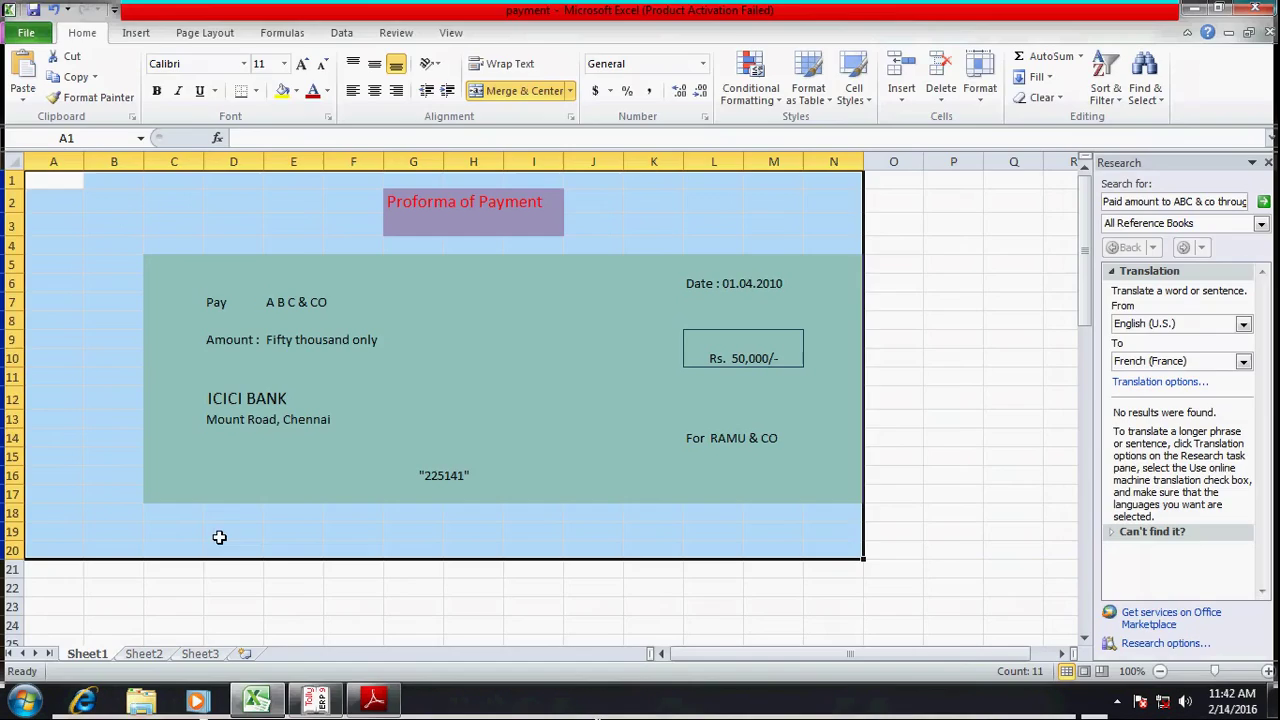
pyautogui.hotkey('alt', 'Tab')
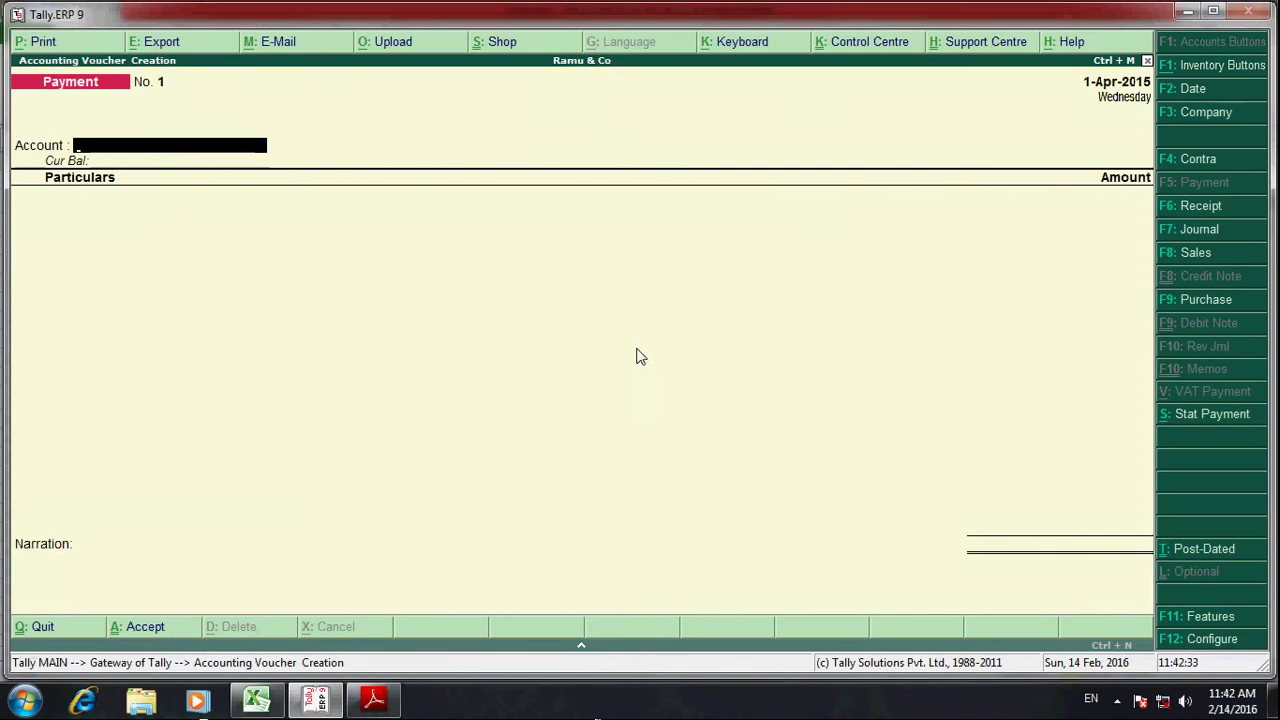
pyautogui.hotkey('alt', 'Tab')
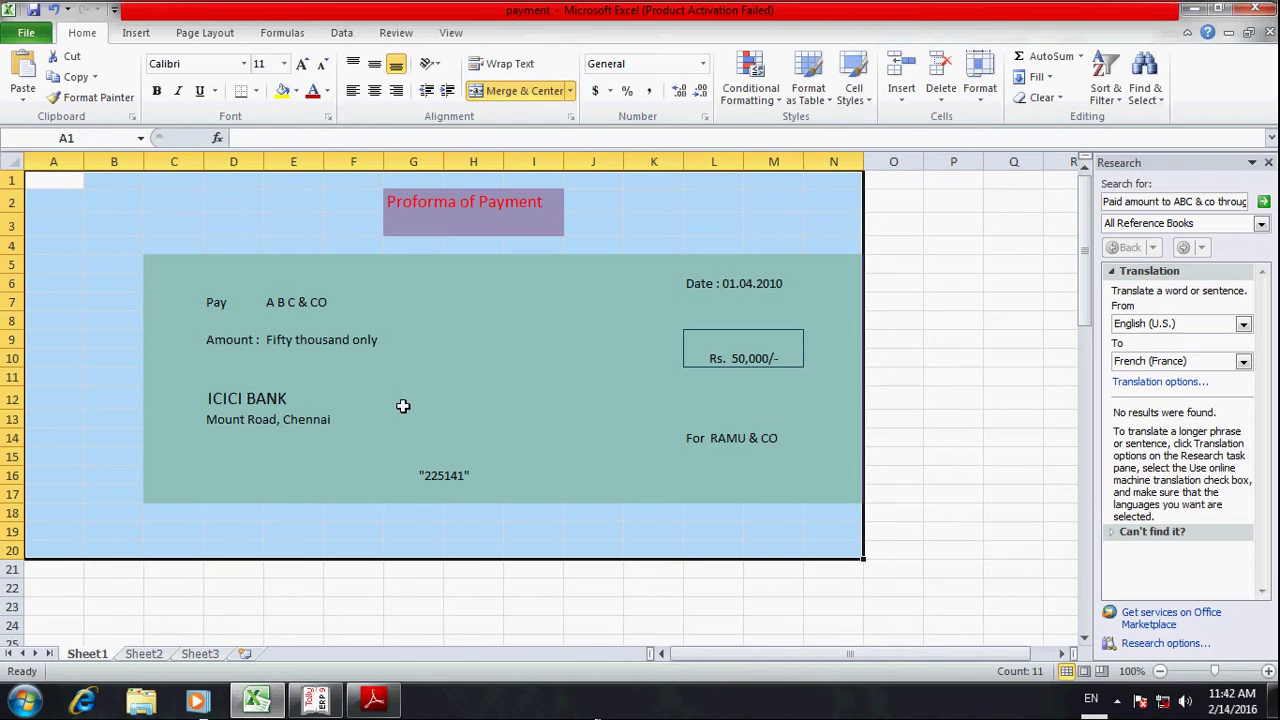
pyautogui.hotkey('alt', 'Tab')
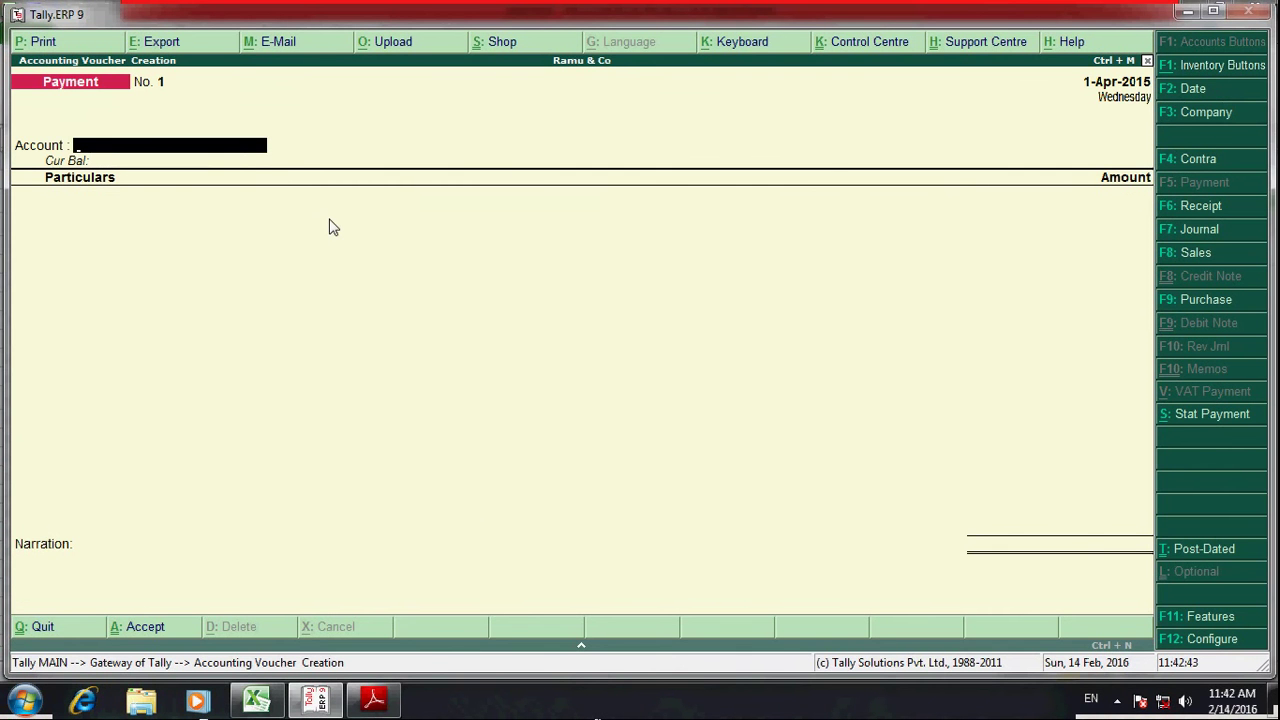
pyautogui.hotkey('alt', 'Tab')
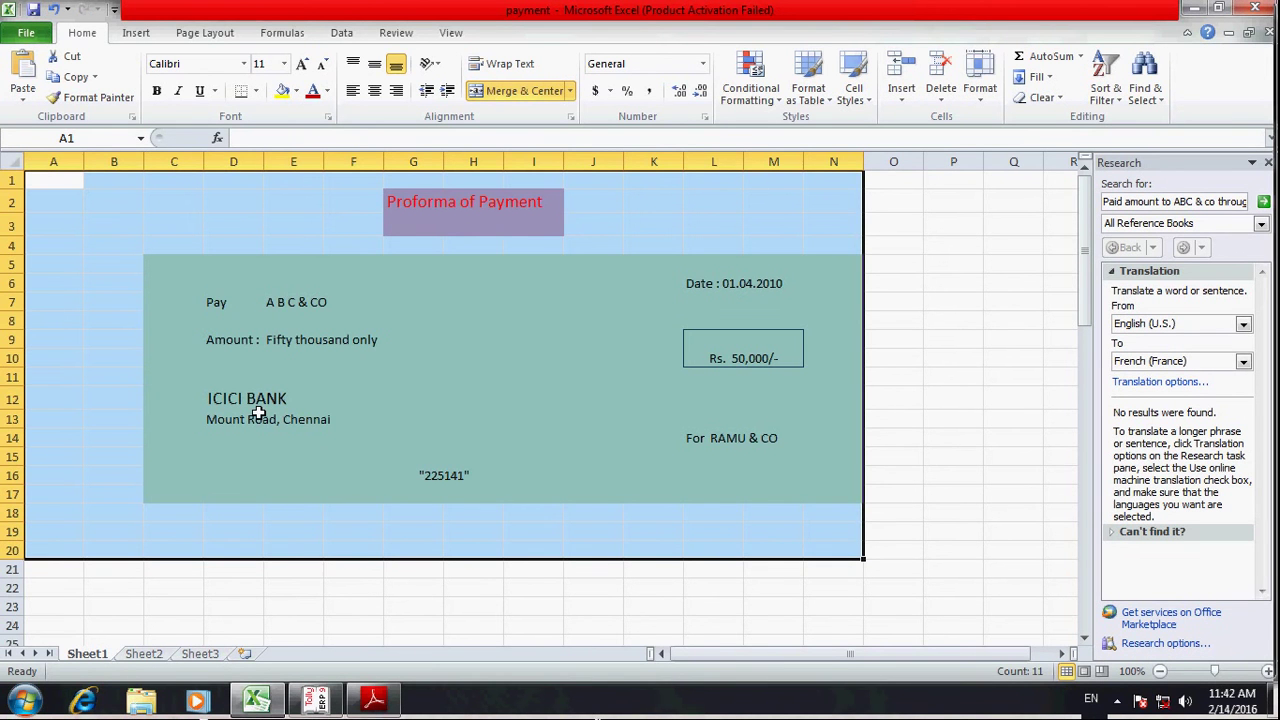
pyautogui.click(301, 400)
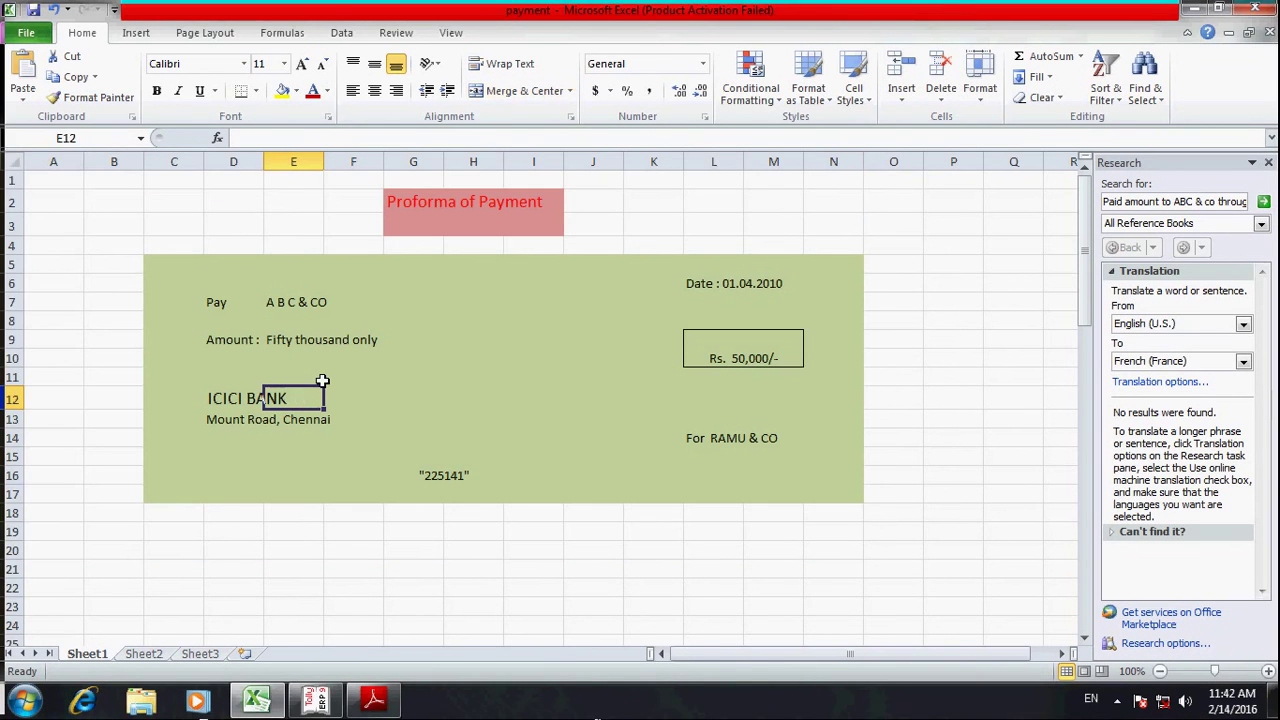
pyautogui.press('alt')
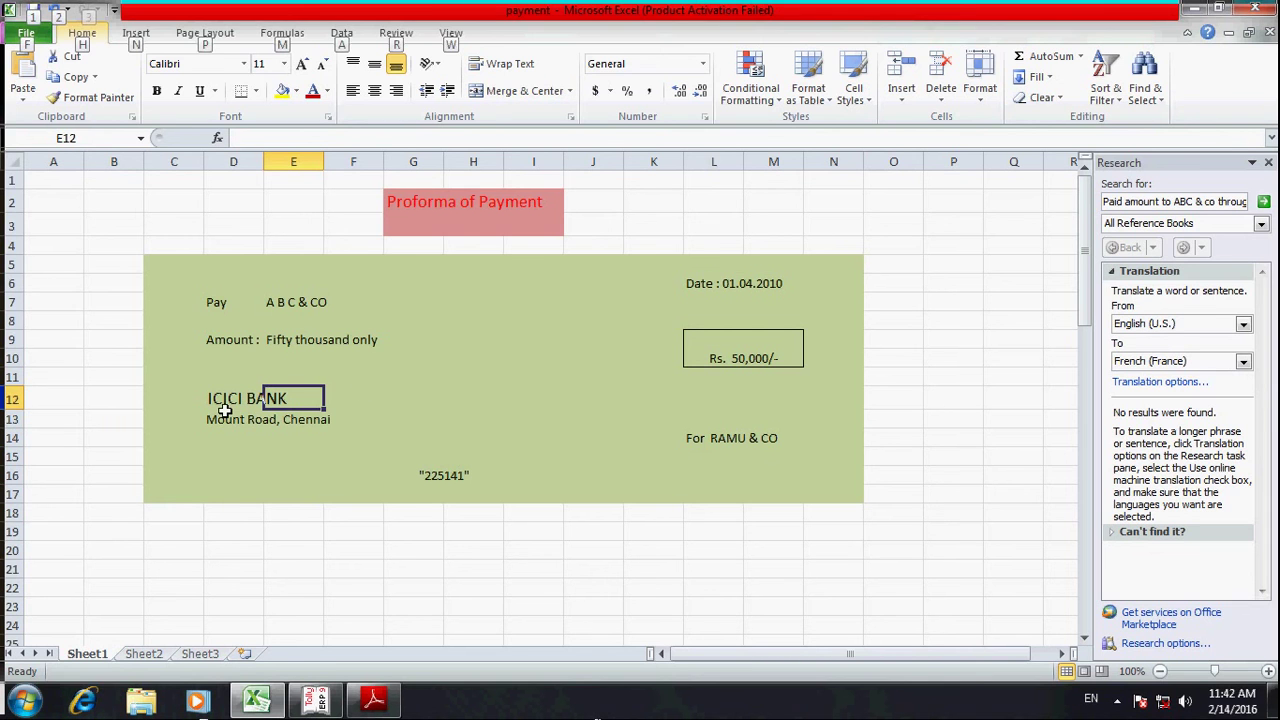
pyautogui.hotkey('alt', 'Tab')
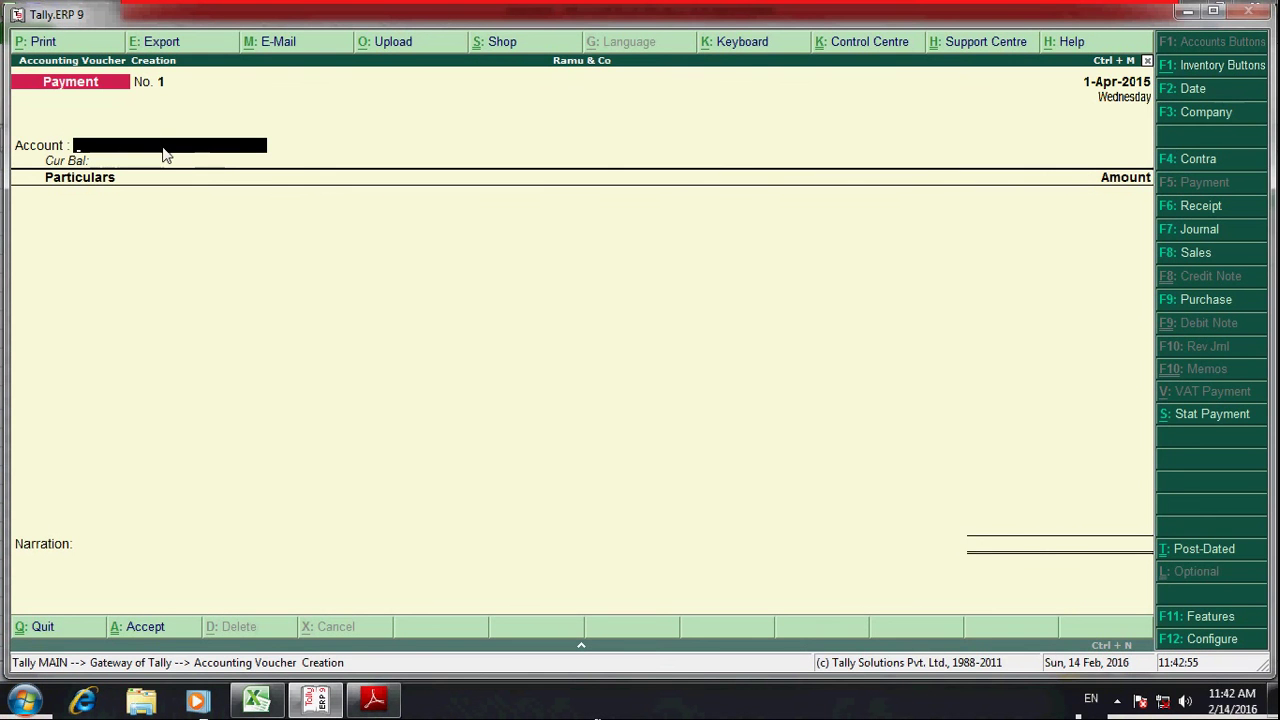
# - Create a new ledger from the Account field, named Icici Bank
pyautogui.write('S')
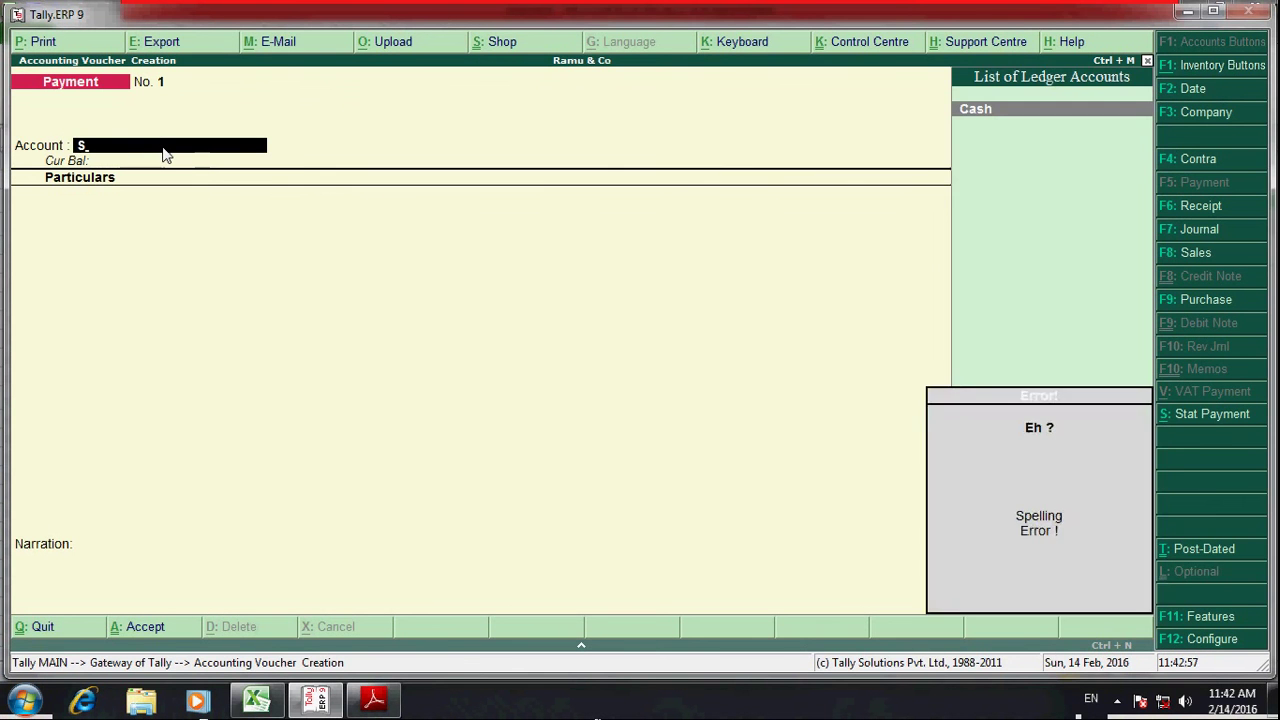
pyautogui.hotkey('alt', 'c')
pyautogui.write('Sb')
pyautogui.press('BackSpace')
pyautogui.press('BackSpace')
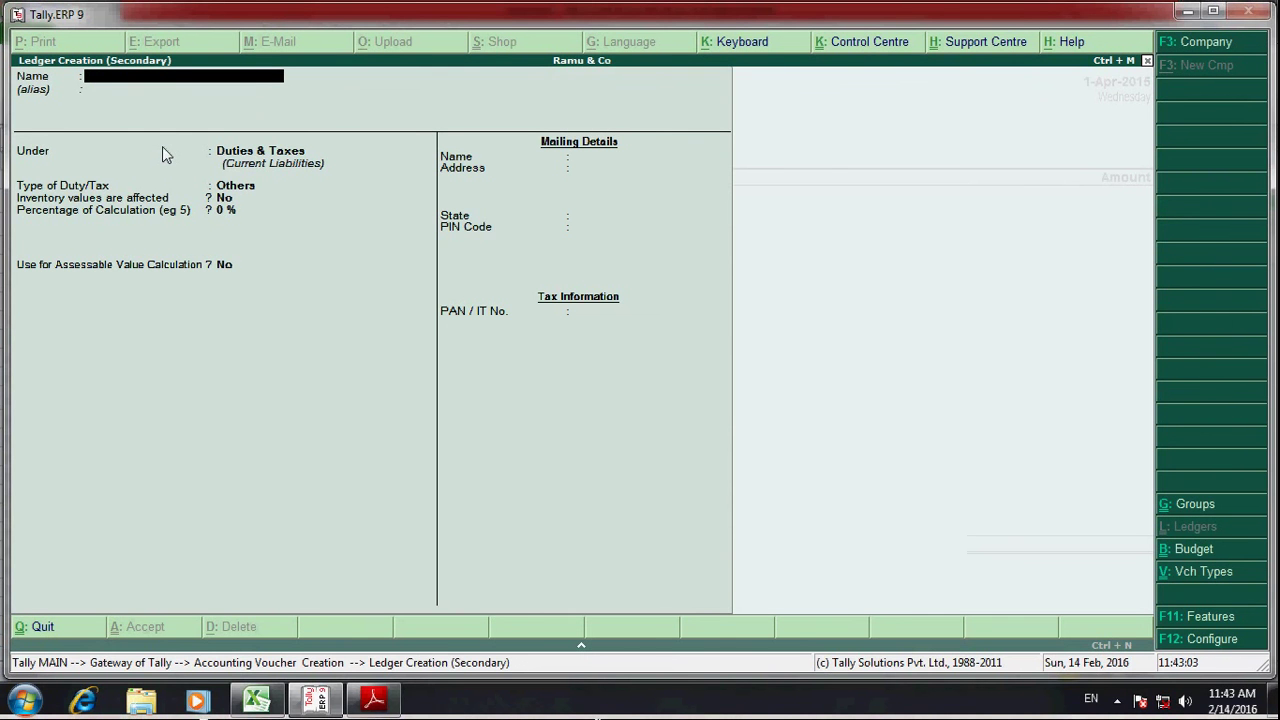
pyautogui.hotkey('alt', 'Tab')
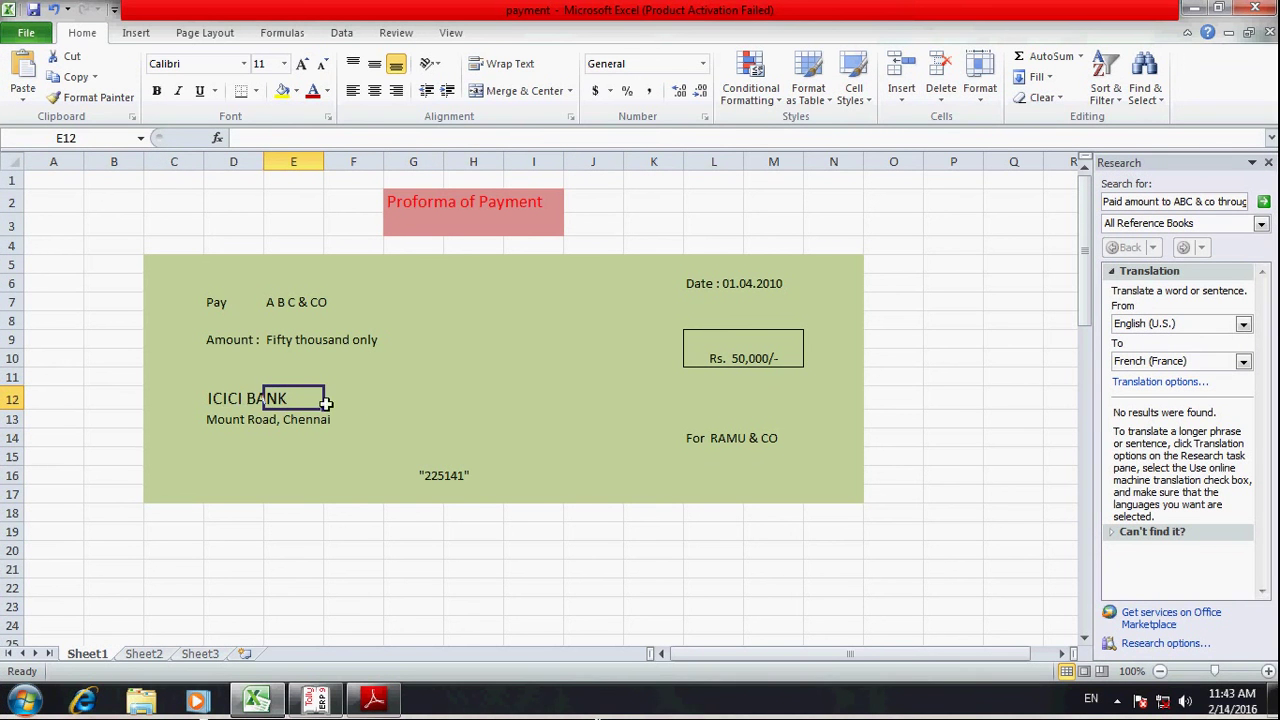
pyautogui.hotkey('alt', 'Tab')
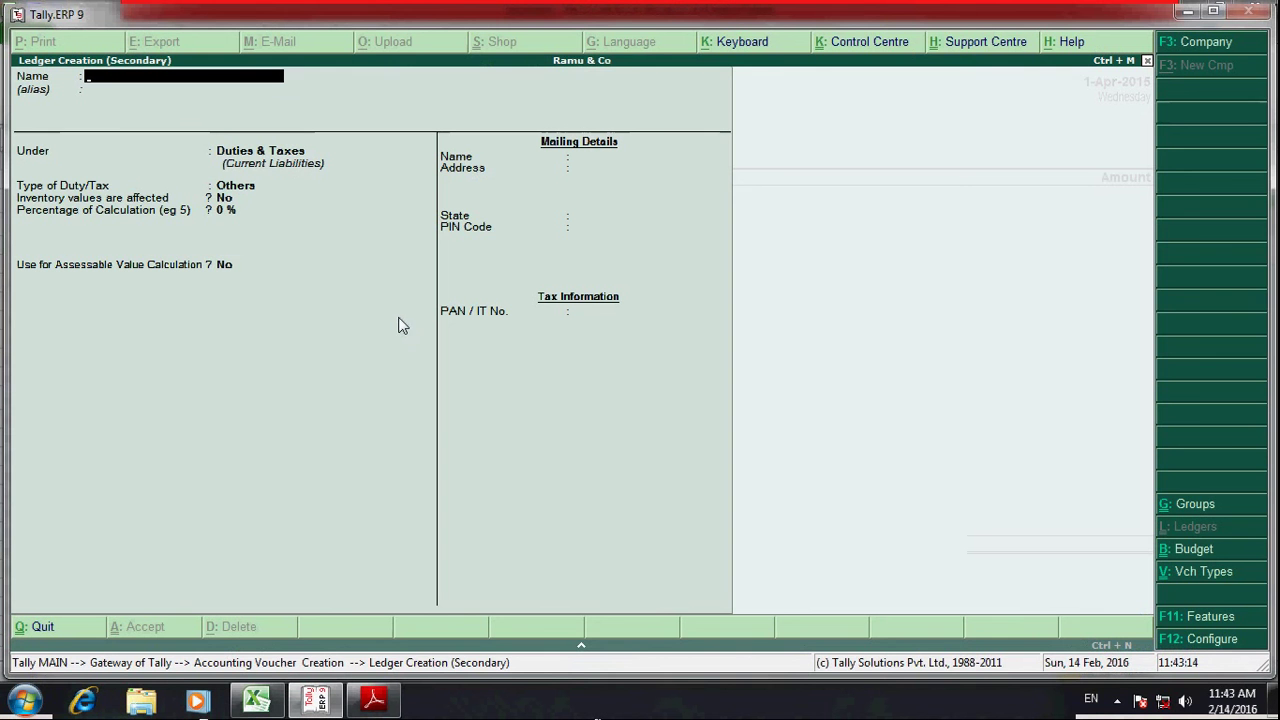
pyautogui.write('Icici Bank')
pyautogui.press('Return')
pyautogui.press('Return')
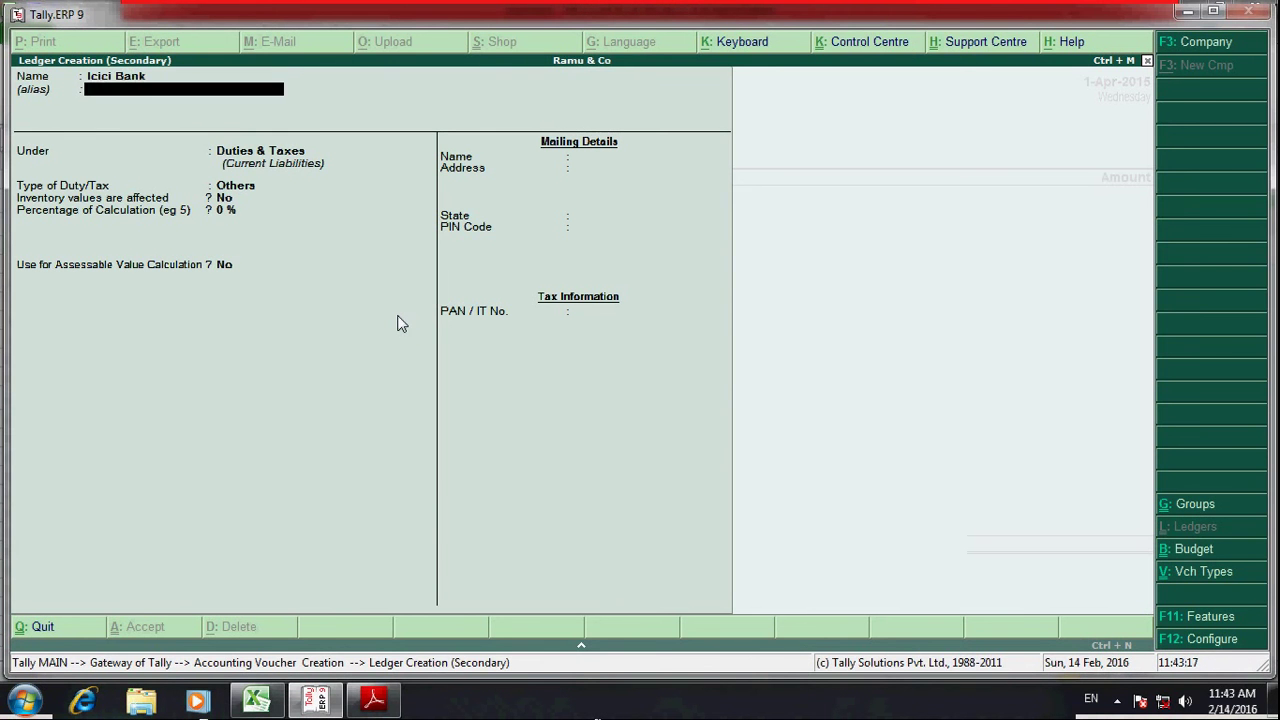
# - Place Icici Bank under Bank Accounts with default reconciliation date and State Not Applicable
pyautogui.write('Bank')
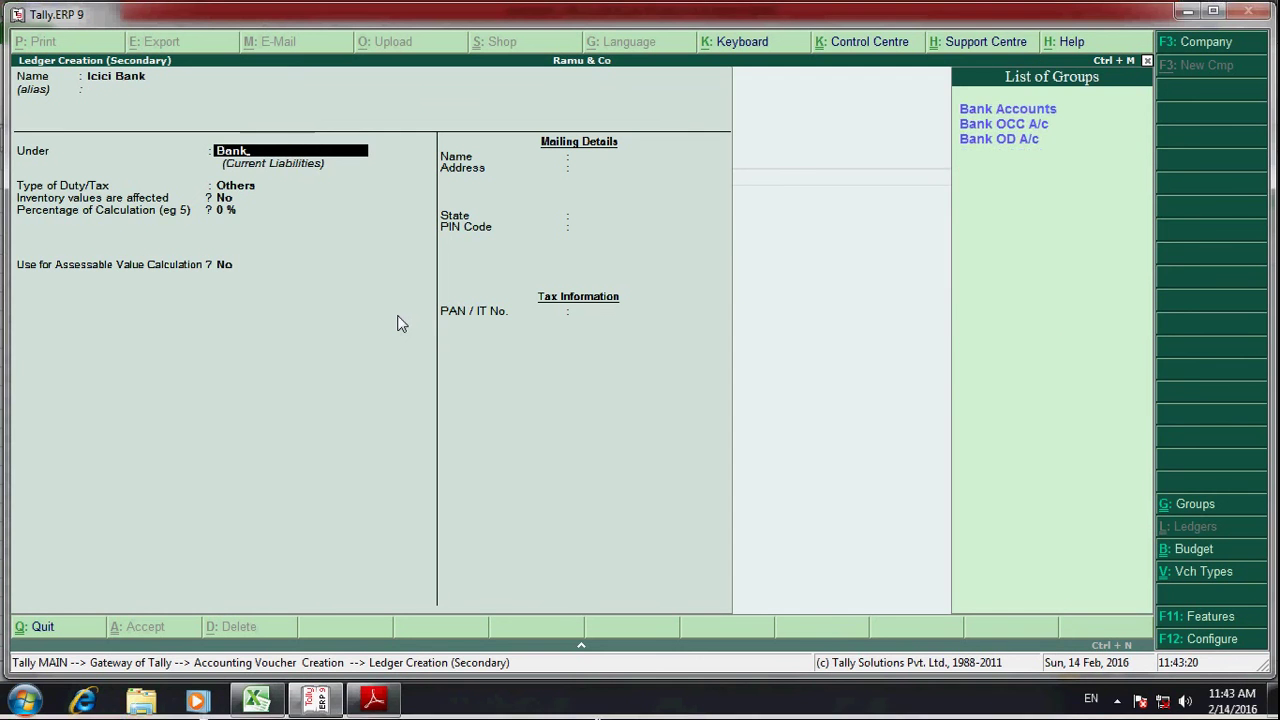
pyautogui.press('Return')
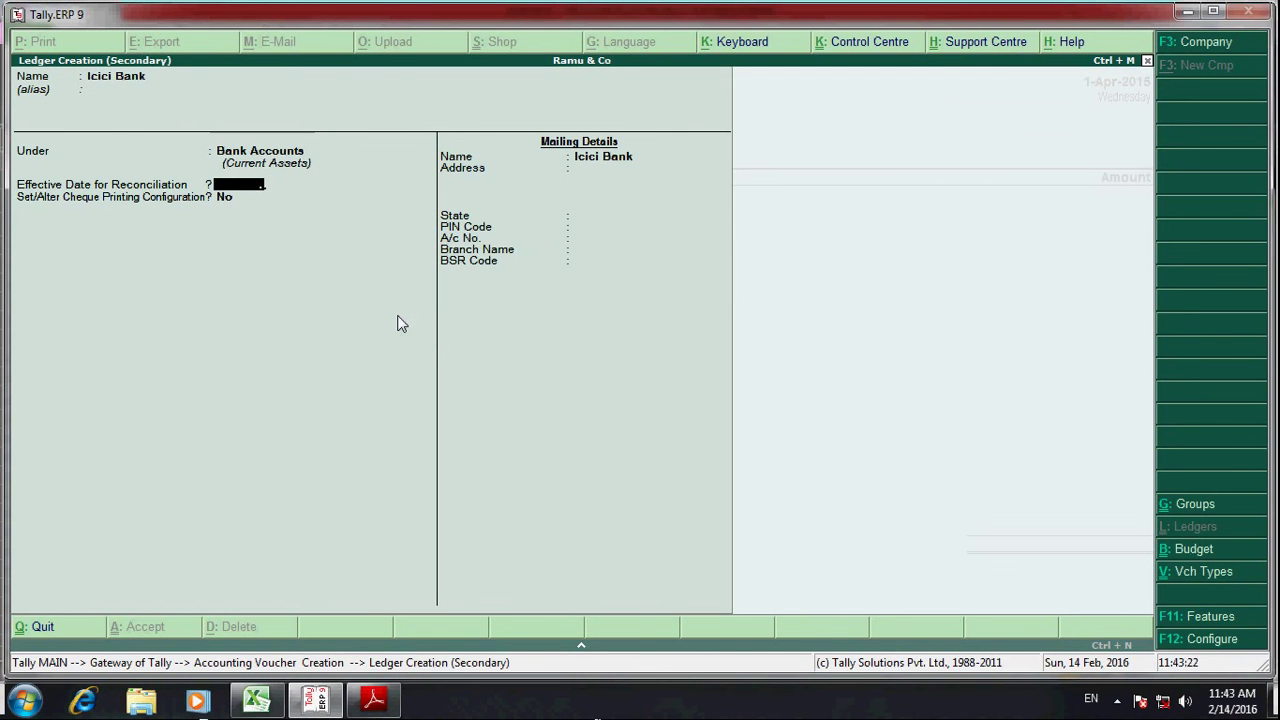
pyautogui.press('Return')
pyautogui.press('Return')
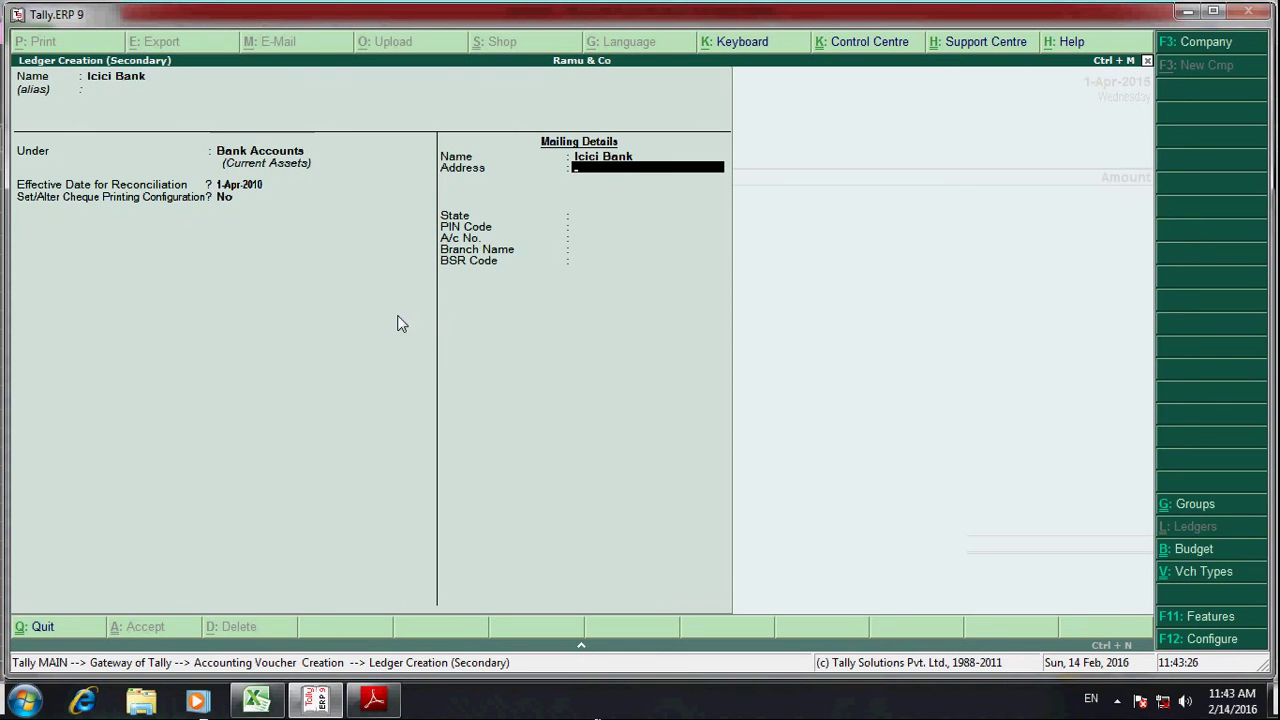
pyautogui.press('Return')
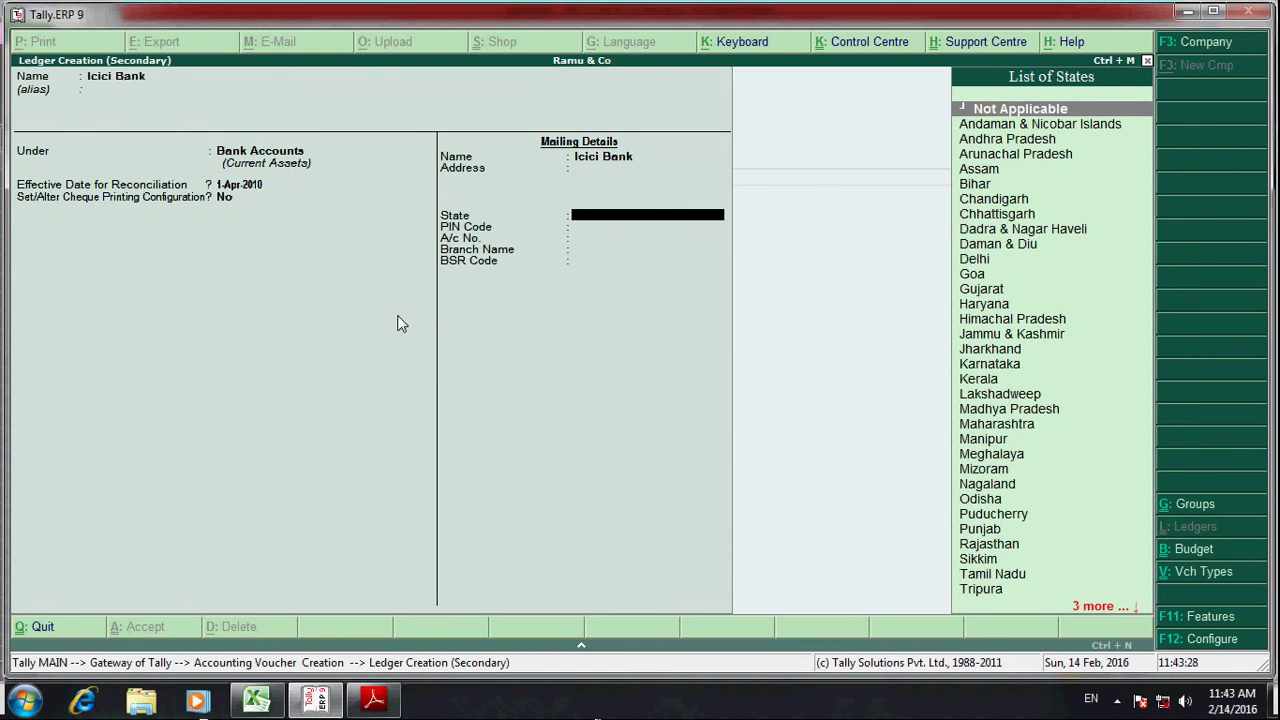
pyautogui.press('Return')
pyautogui.press('Return')
pyautogui.press('Return')
pyautogui.press('Return')
pyautogui.press('Return')
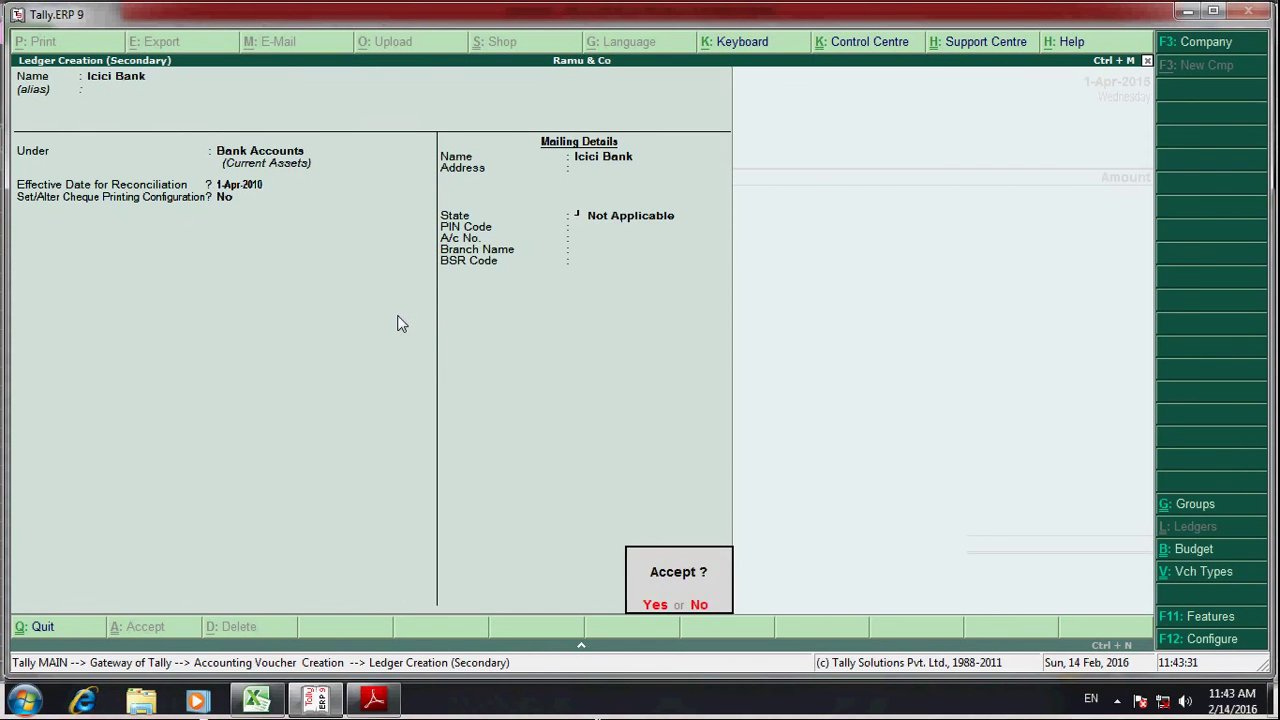
pyautogui.press('Return')
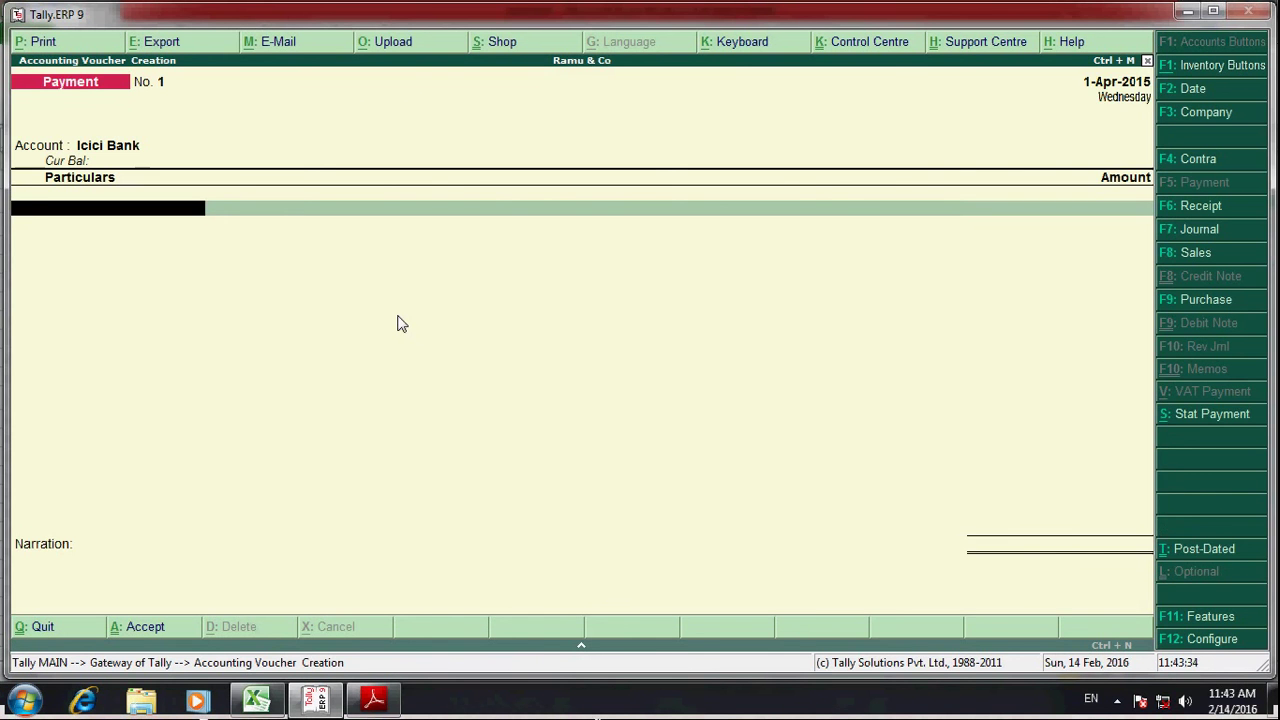
# - Pay Abc & Co 50,000, adjusted Agst Ref against pending bill 1
pyautogui.write('Abc')
pyautogui.press('Return')
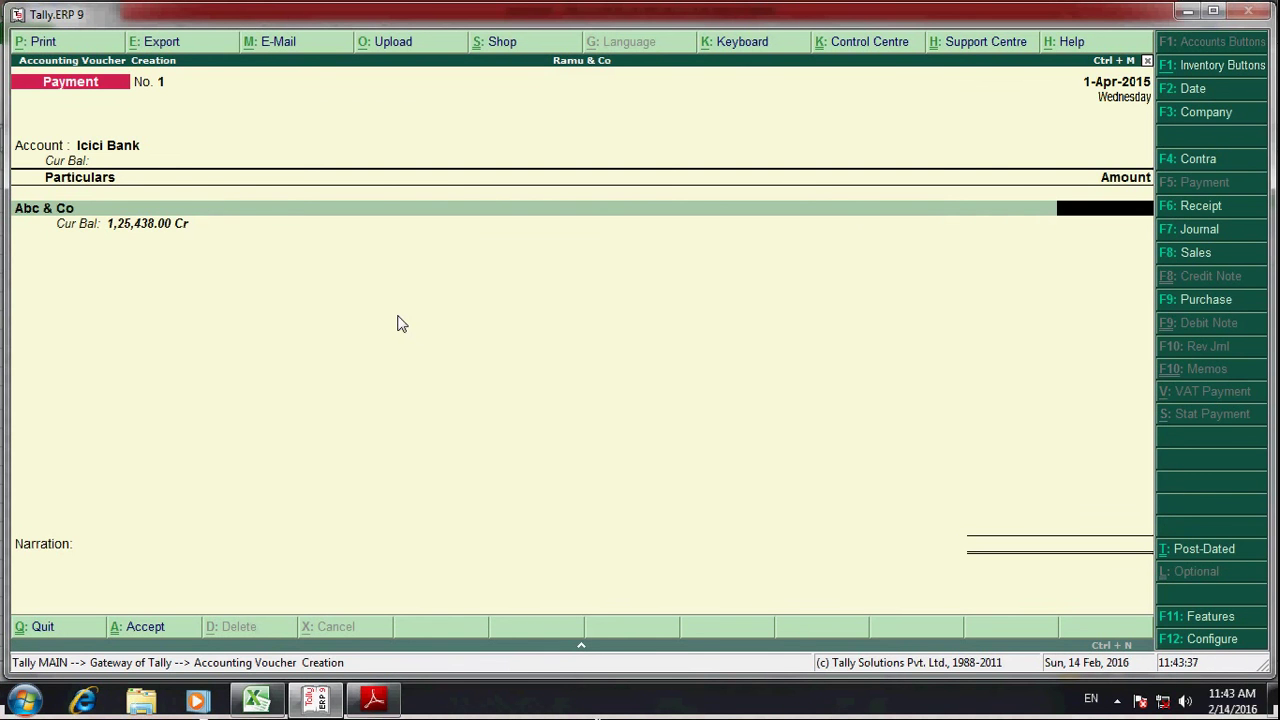
pyautogui.write('50,000')
pyautogui.press('Return')
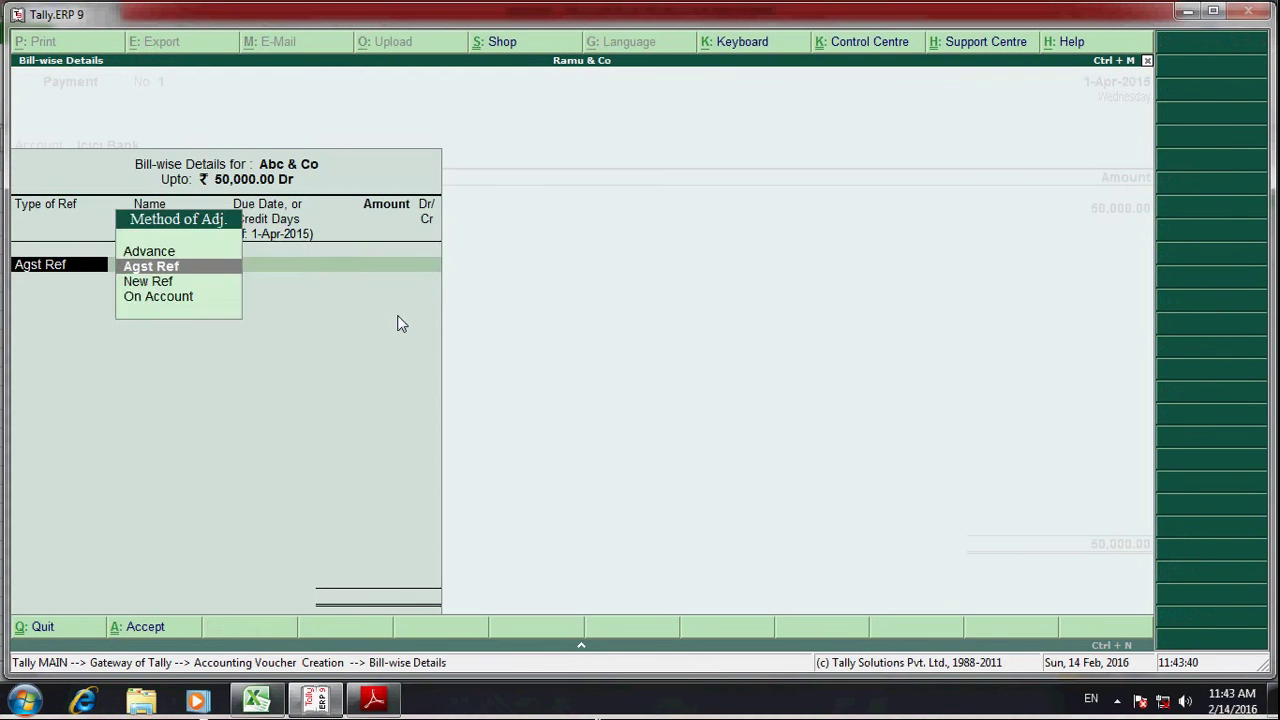
pyautogui.press('Return')
pyautogui.press('Return')
pyautogui.press('BackSpace')
pyautogui.press('BackSpace')
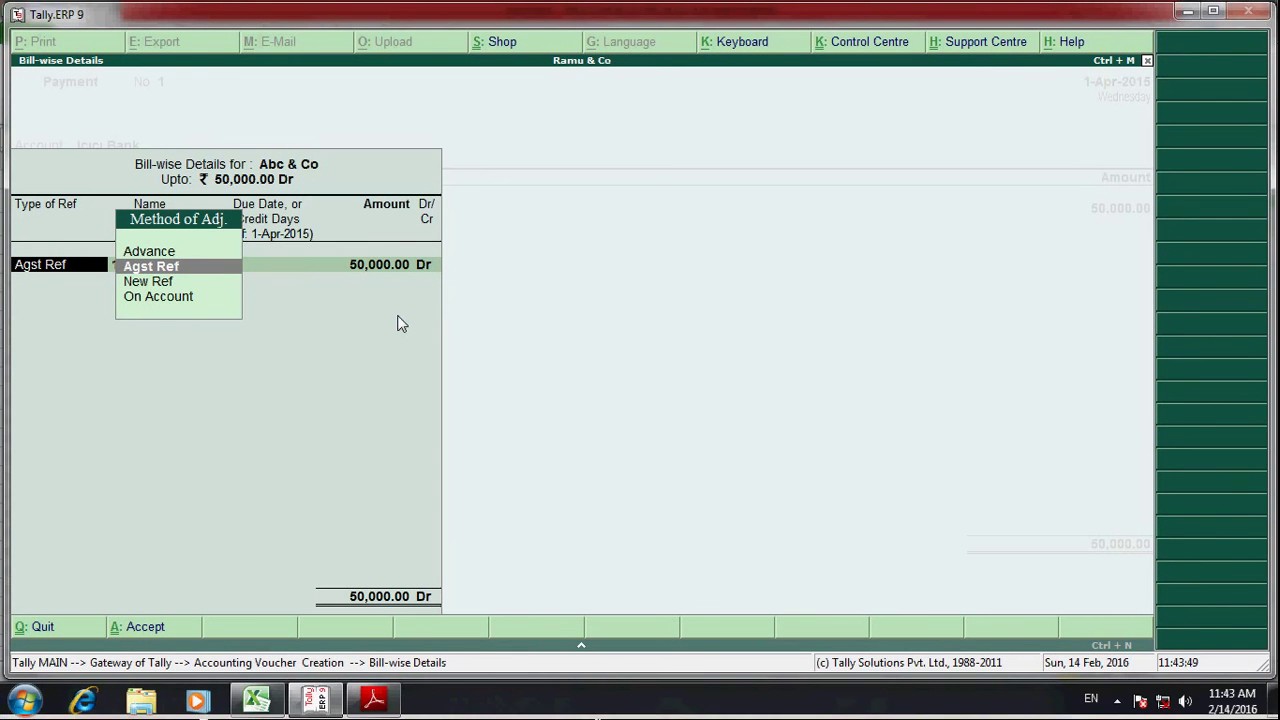
pyautogui.press('Return')
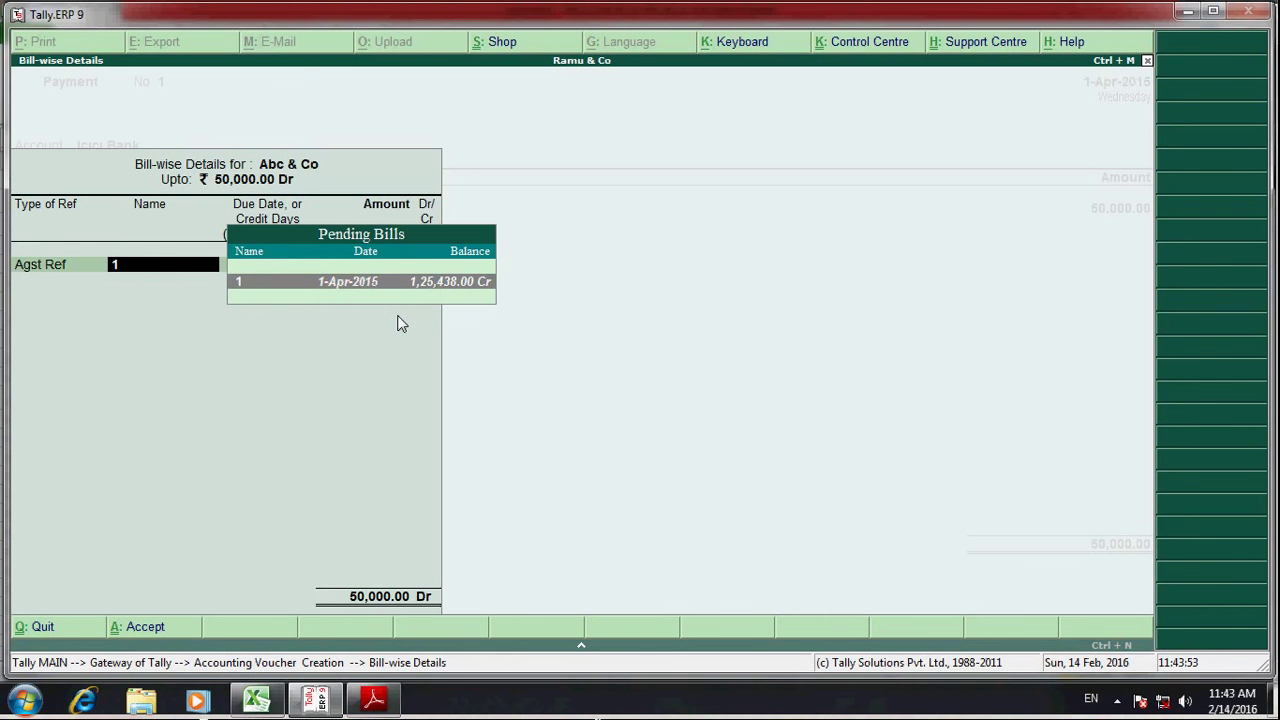
pyautogui.click(452, 282)
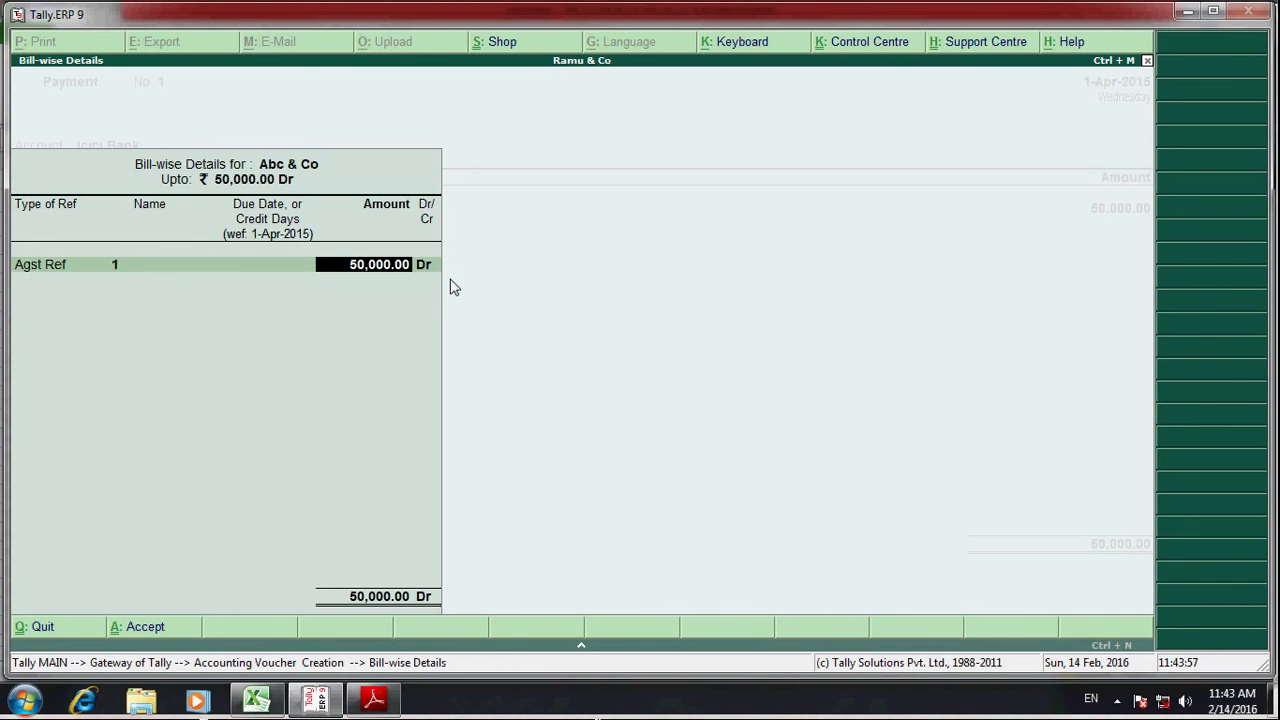
pyautogui.press('Return')
pyautogui.press('Return')
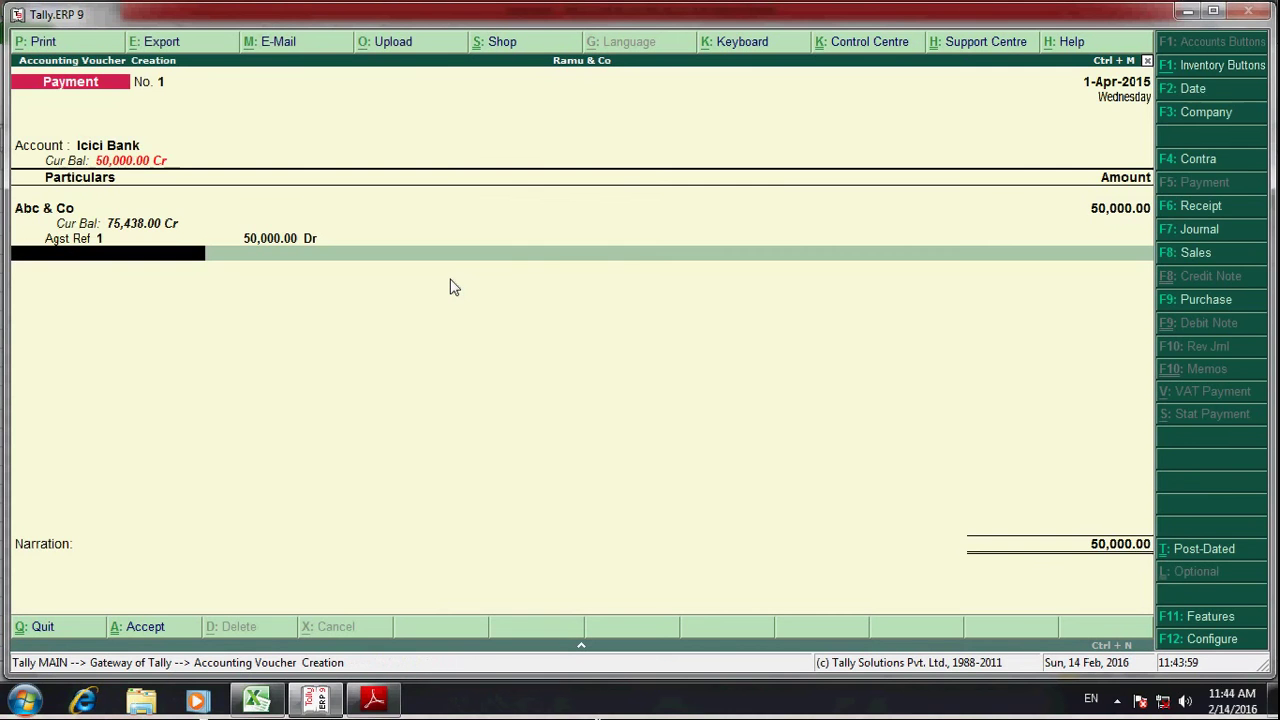
pyautogui.press('Return')
pyautogui.press('Return')
pyautogui.press('Return')
pyautogui.press('Return')
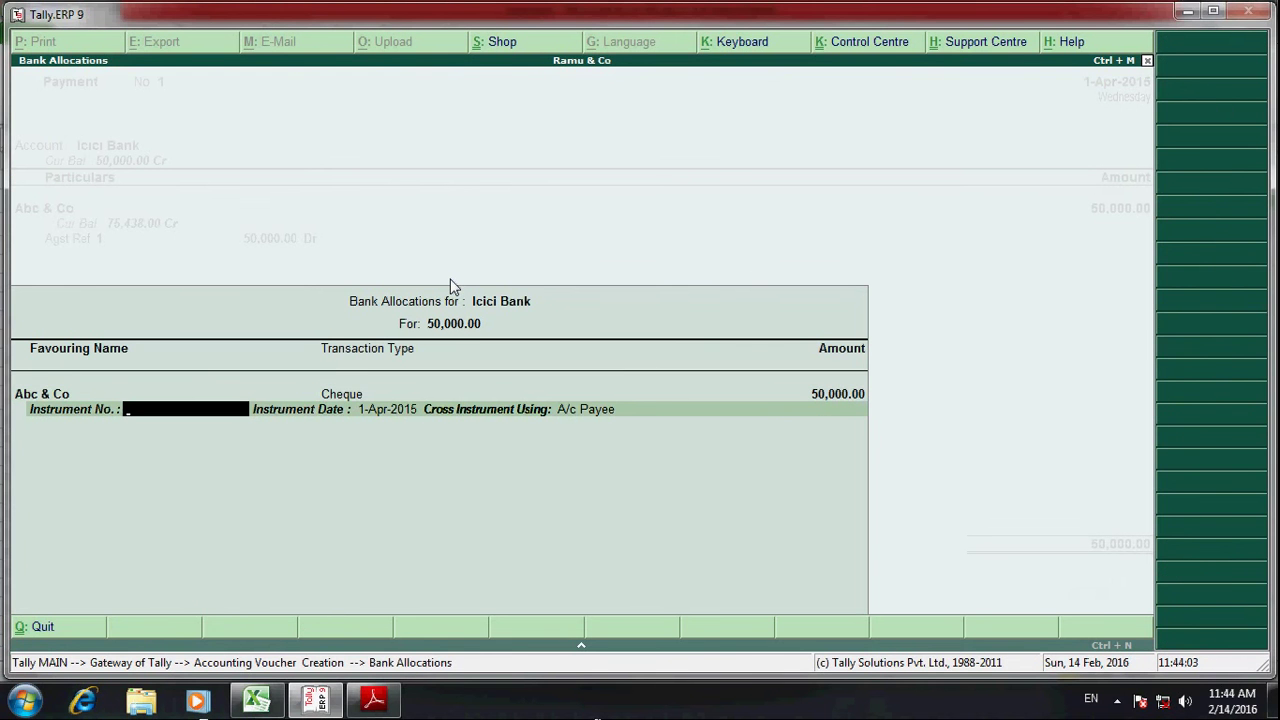
# - Copy cheque number 225141 from Excel into the Bank Allocations Instrument No. field
pyautogui.hotkey('alt', 'Tab')
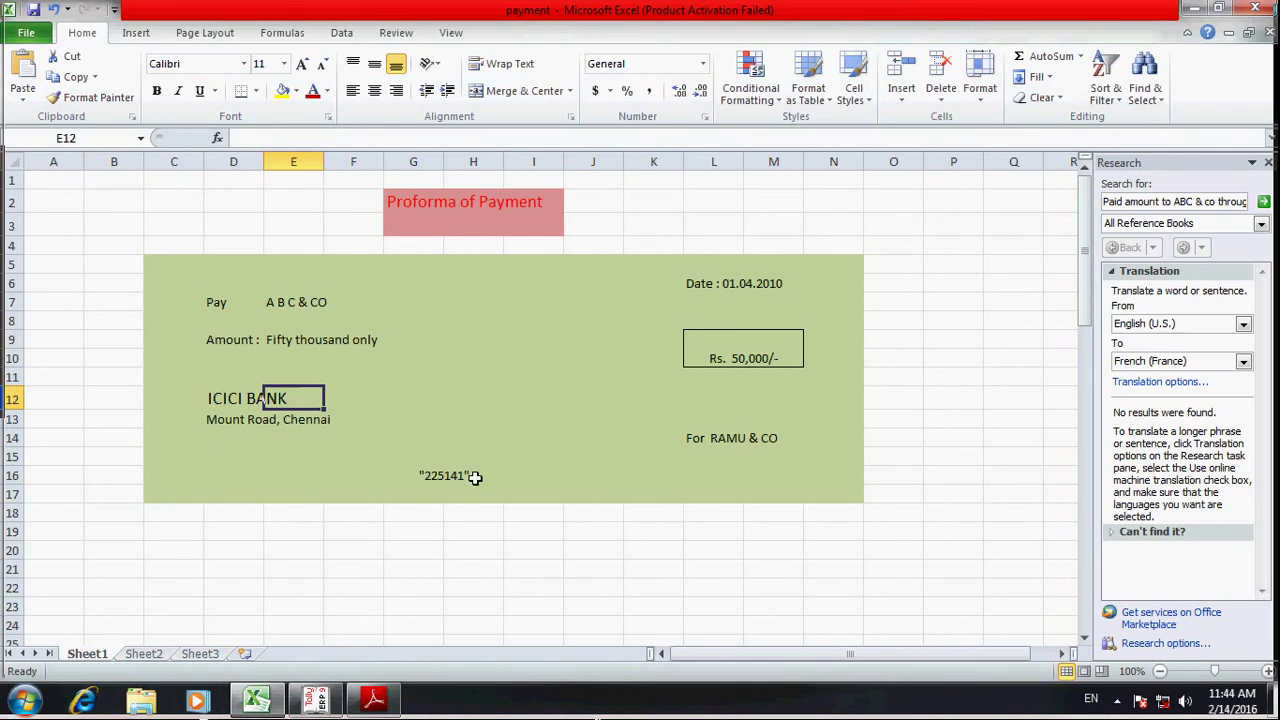
pyautogui.click(456, 478)
pyautogui.hotkey('ctrl', 'c')
pyautogui.hotkey('alt', 'Tab')
pyautogui.hotkey('ctrl', 'alt', 'v')
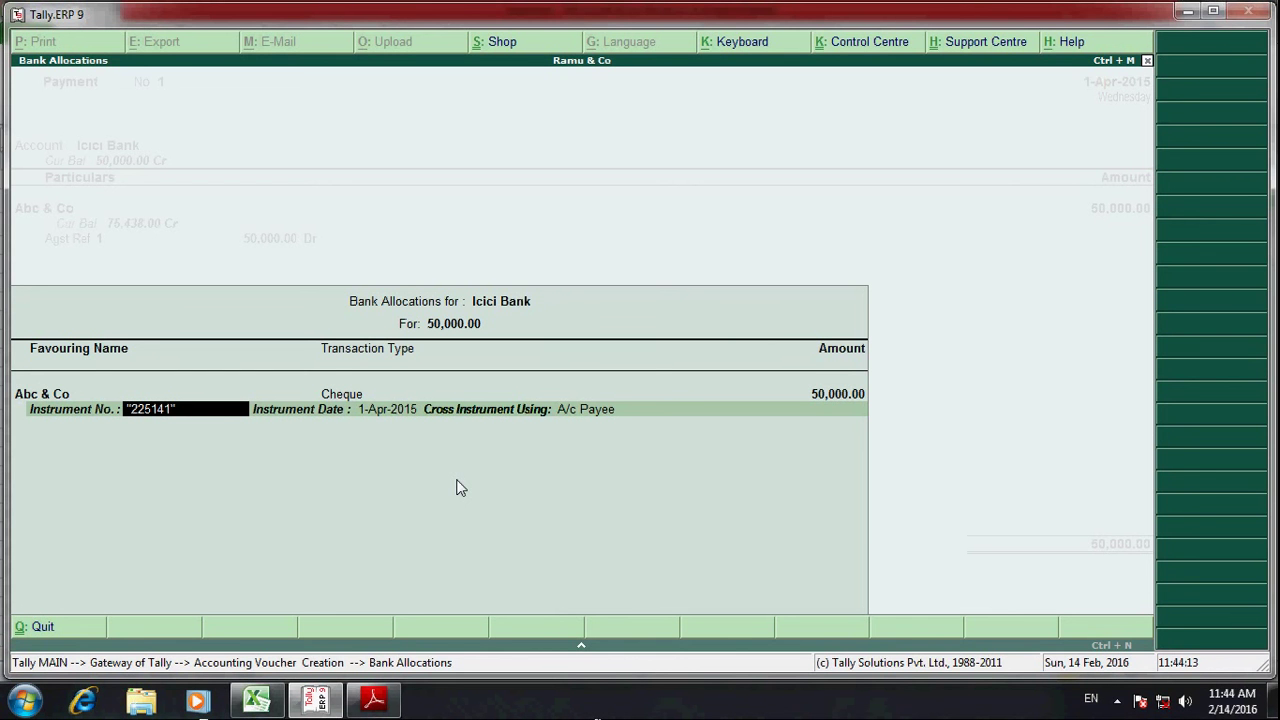
pyautogui.press('BackSpace')
pyautogui.press('BackSpace')
pyautogui.write('1')
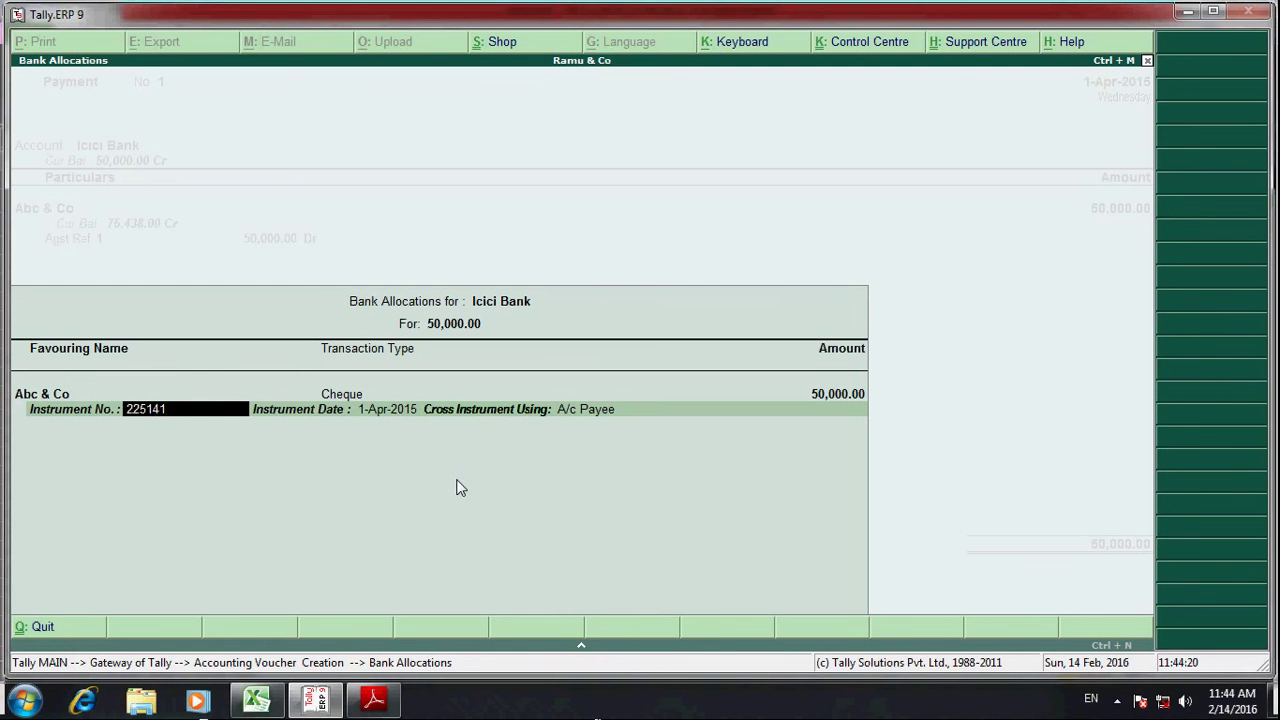
pyautogui.press('Return')
pyautogui.press('Return')
pyautogui.press('Return')
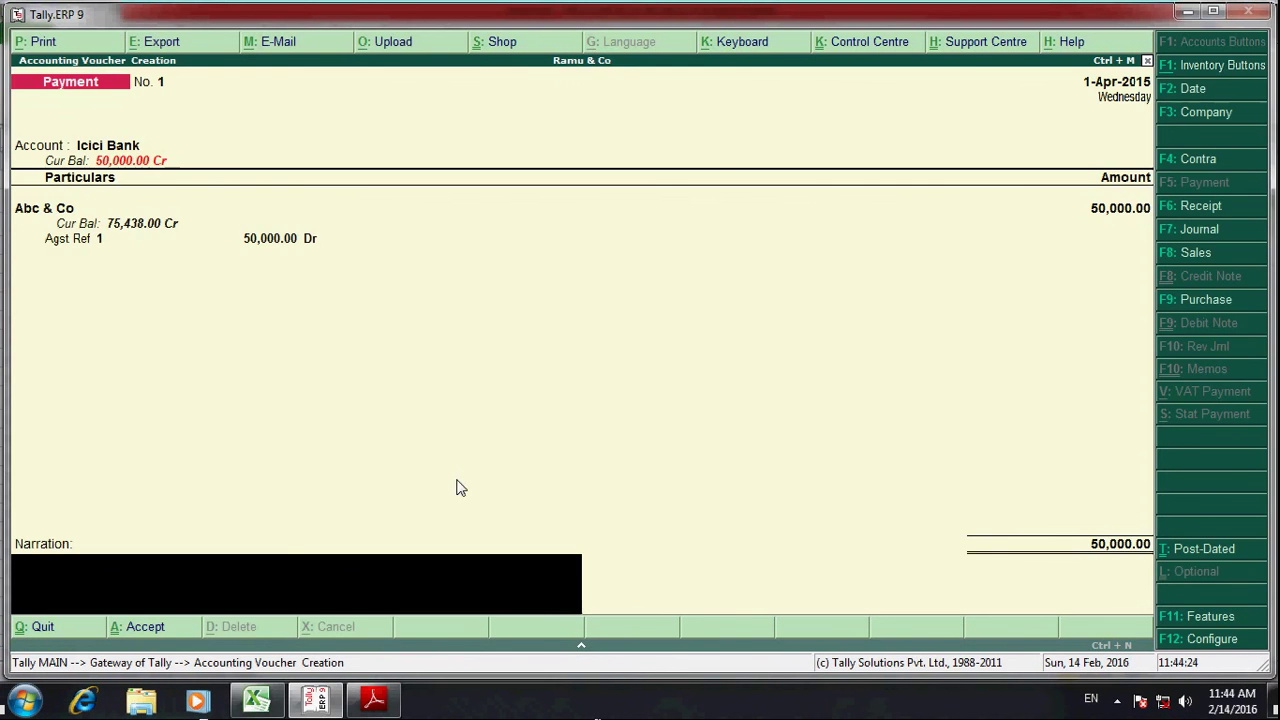
# - Save the payment voucher with narration 'paid icici bank ch "225141"'
pyautogui.write('paid icici bank ch')
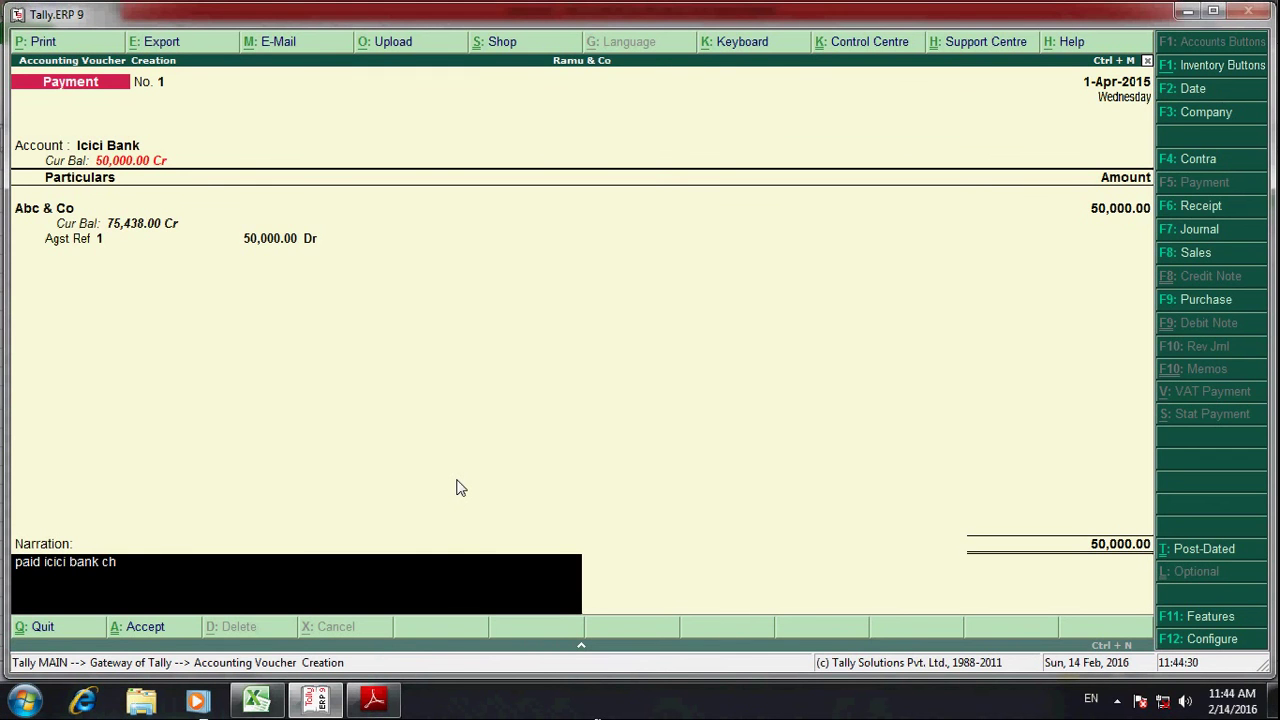
pyautogui.write(' "225141"')
pyautogui.press('Return')
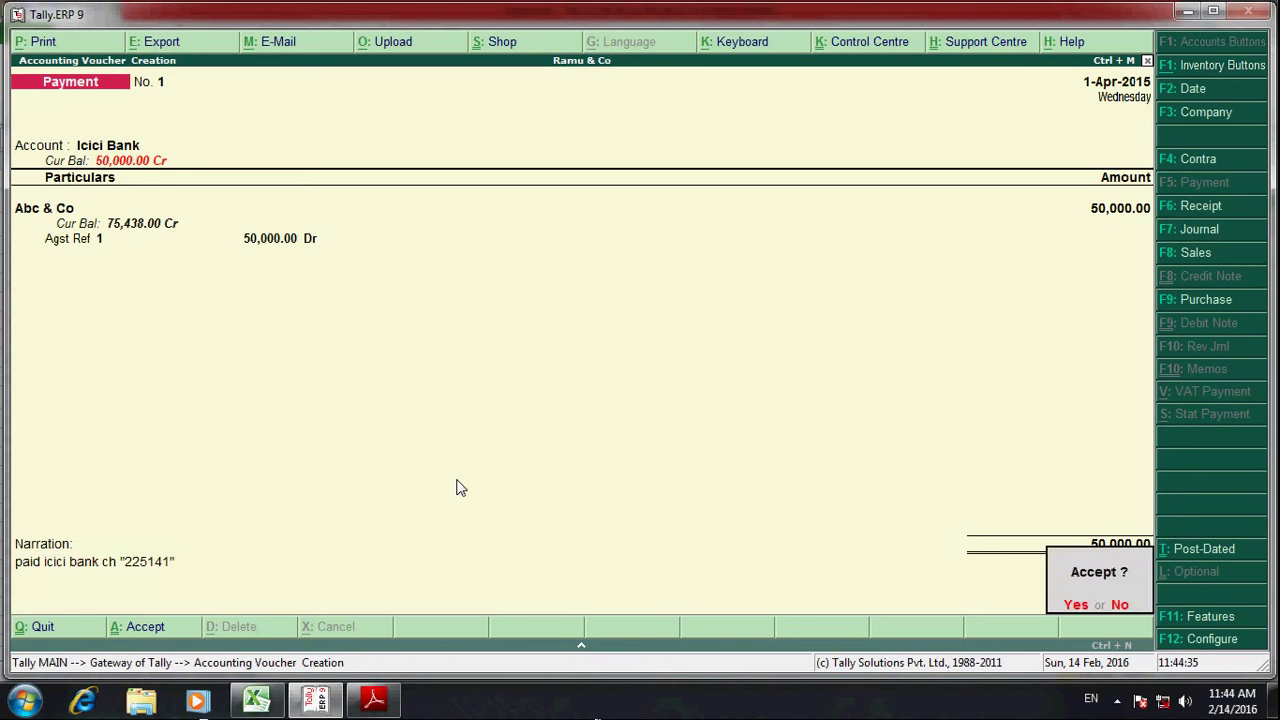
pyautogui.press('Return')
# - Glance at the Excel proforma, then return to Tally's blank Payment voucher No. 2
pyautogui.hotkey('alt', 'Tab')
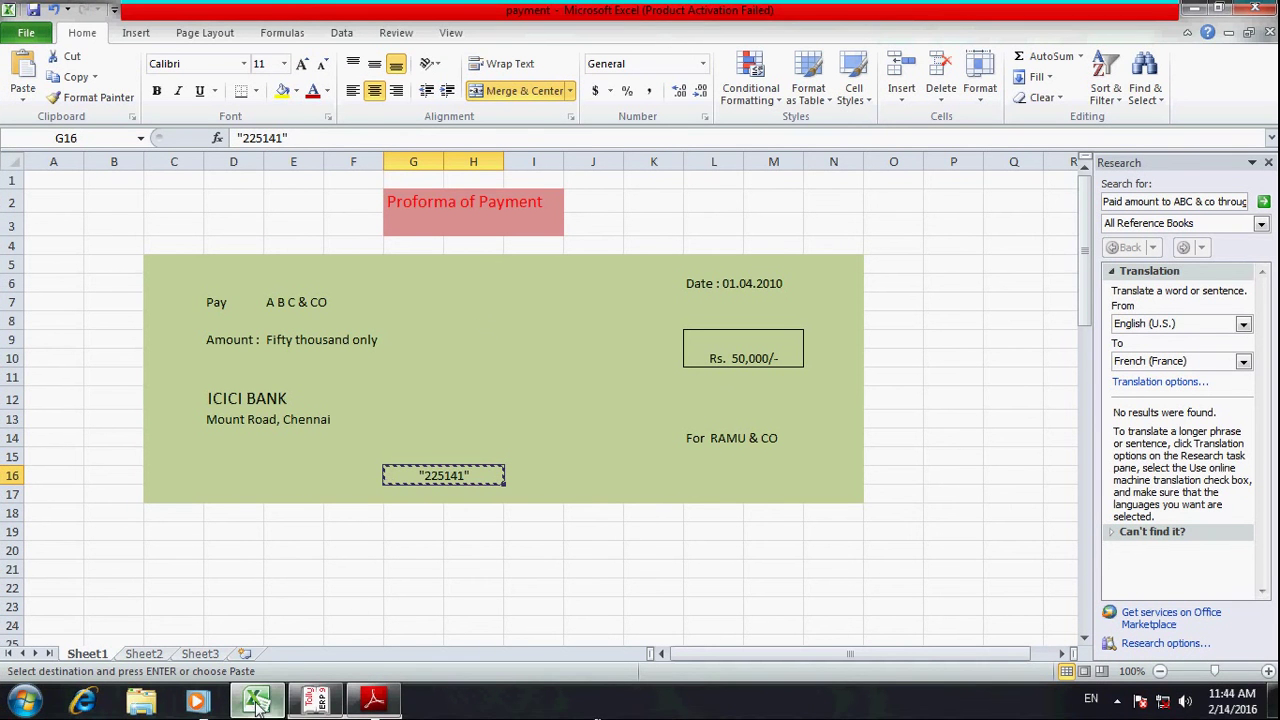
pyautogui.moveTo(258, 700)
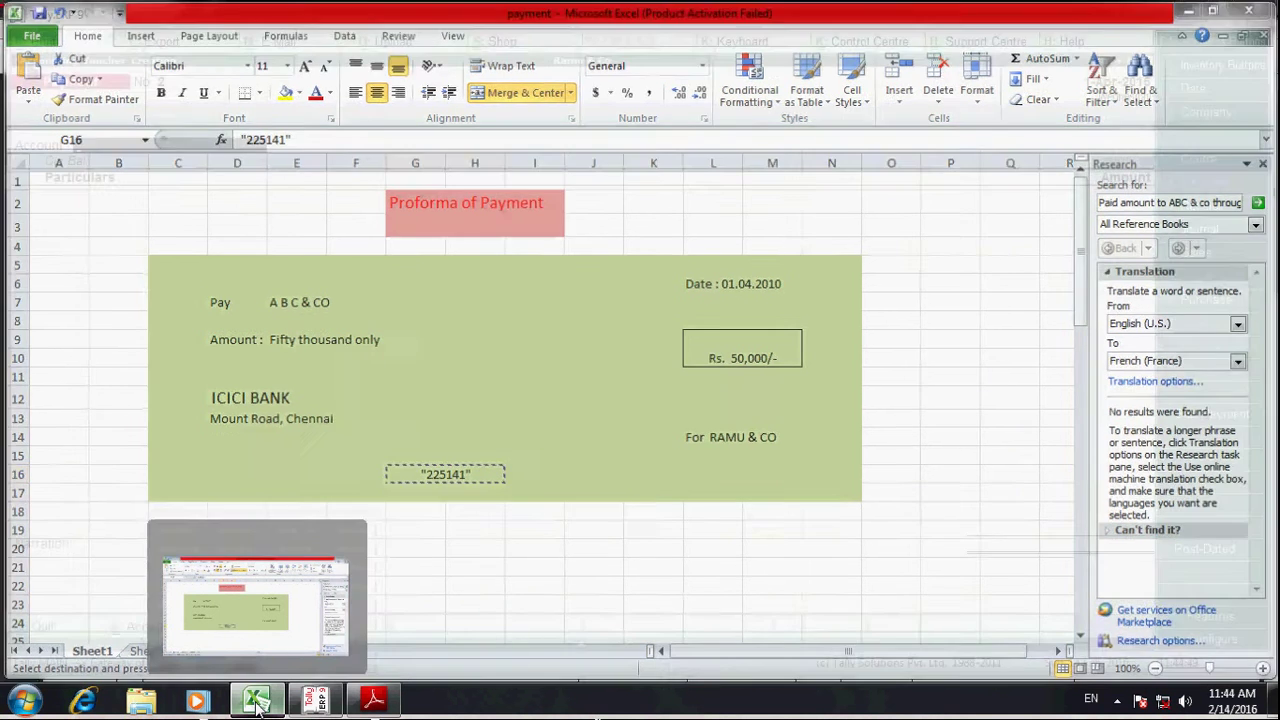
pyautogui.click(315, 700)
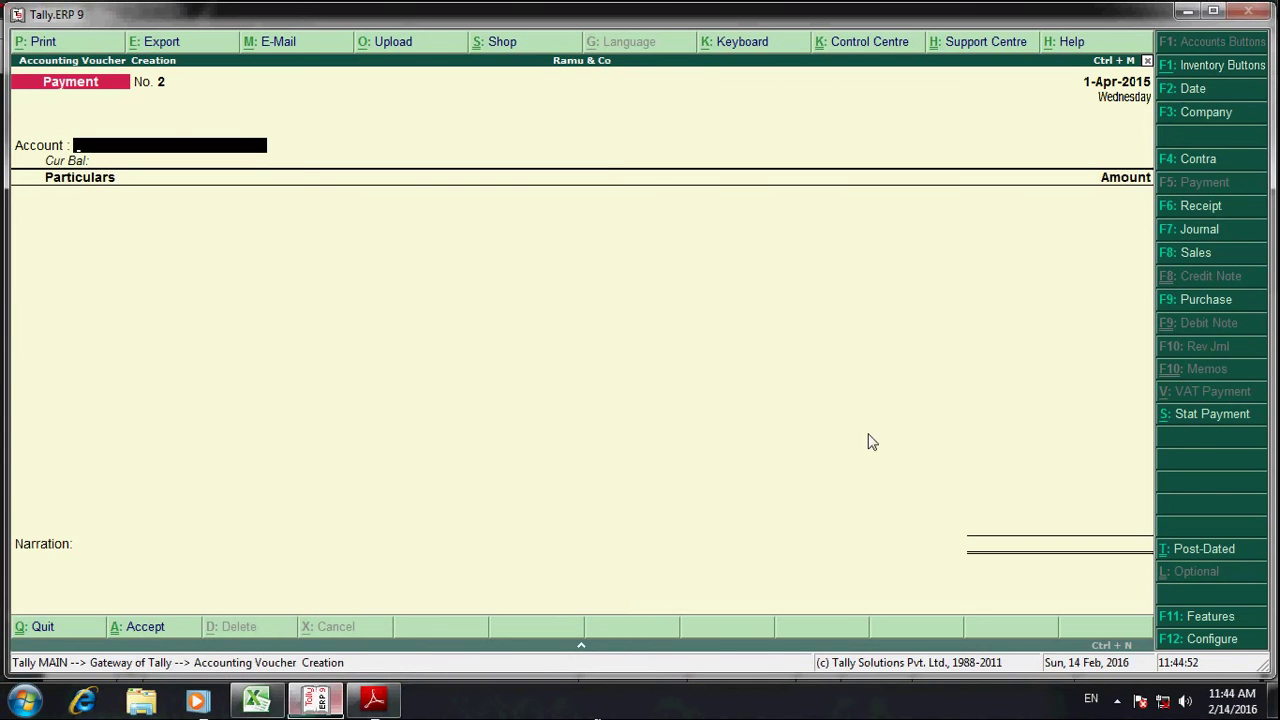
# - Follow the XYZ cheque receipt link on Sheet2 to the Proforma of Cheque Receipt for cheque 555610
pyautogui.click(256, 700)
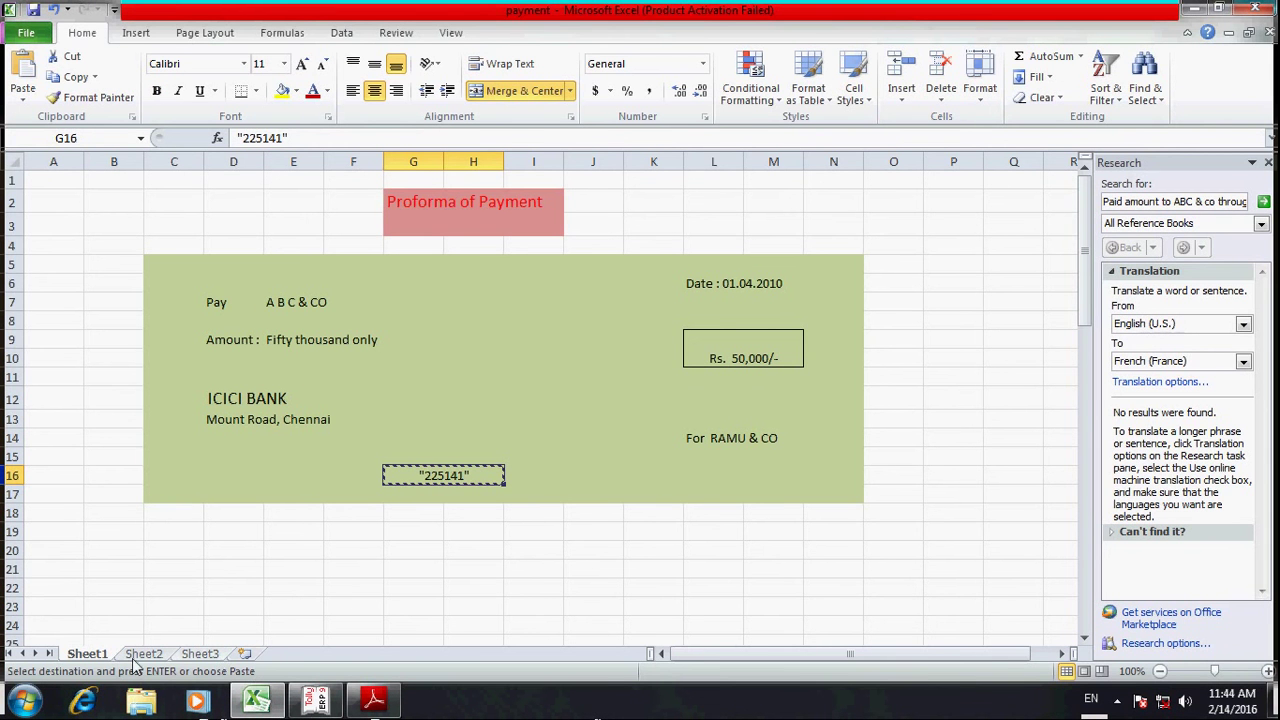
pyautogui.click(141, 656)
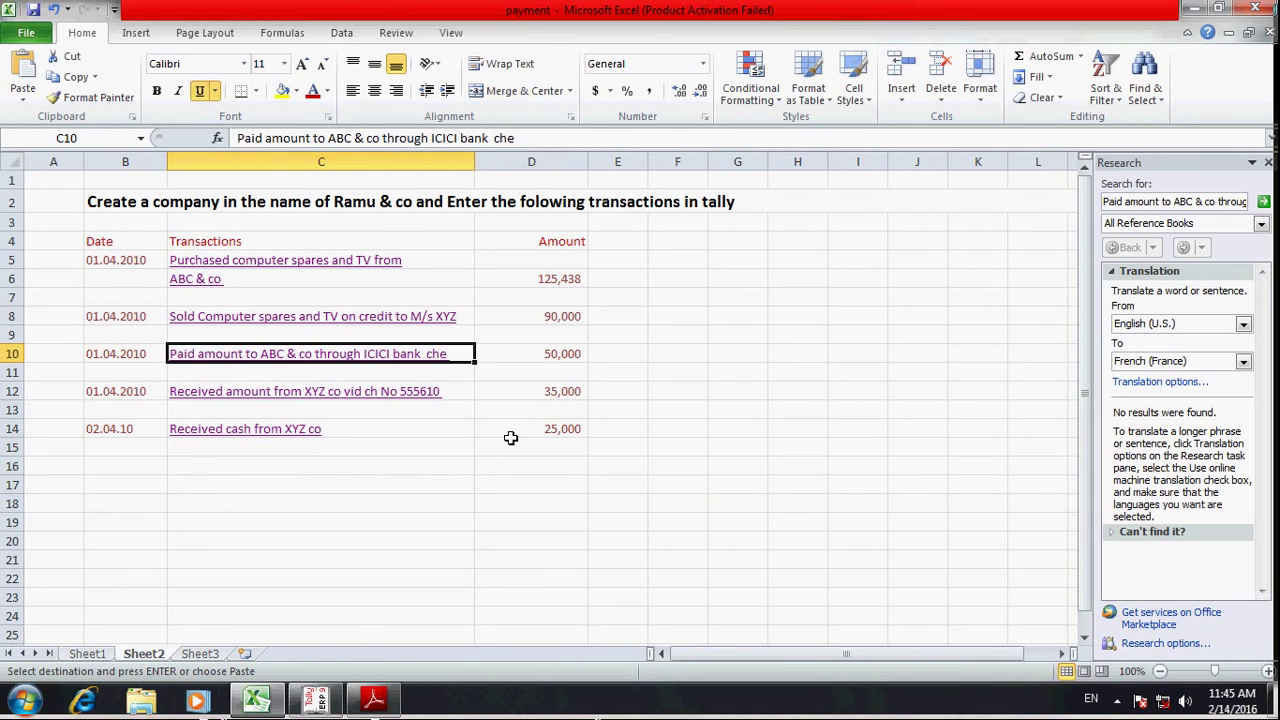
pyautogui.press('Right')
pyautogui.press('Left')
pyautogui.press('Down')
pyautogui.press('Down')
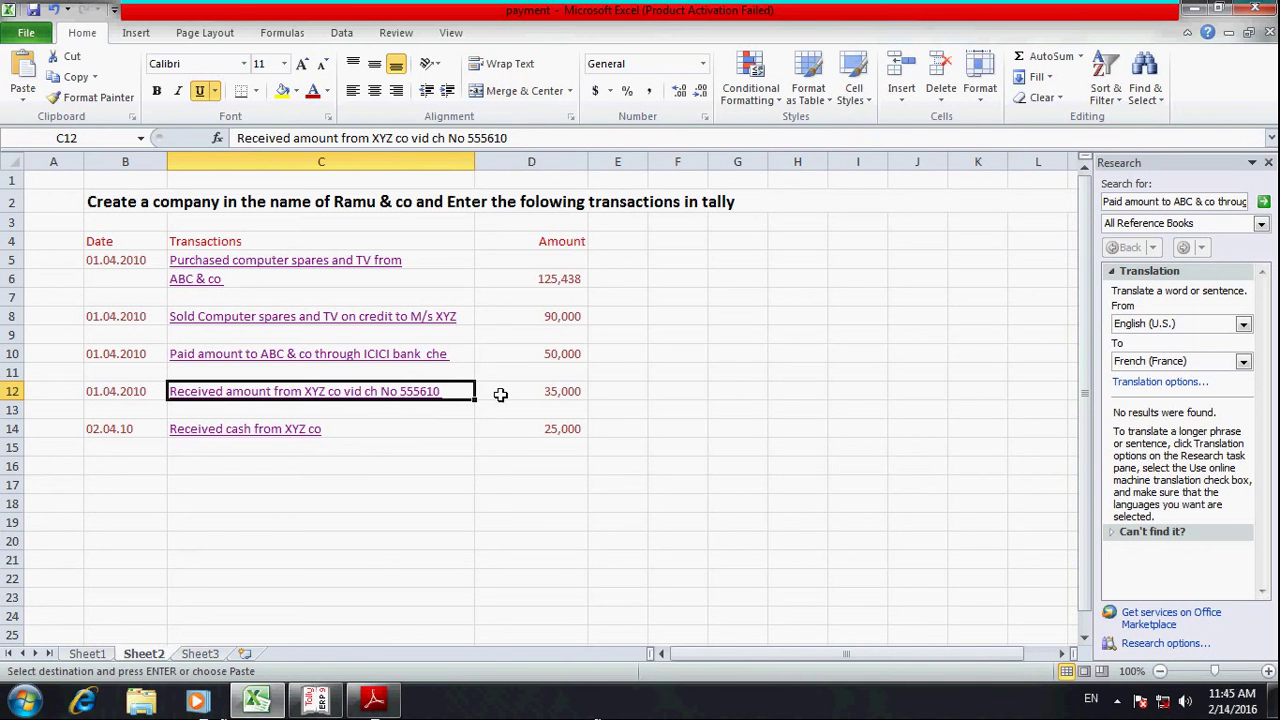
pyautogui.click(364, 398)
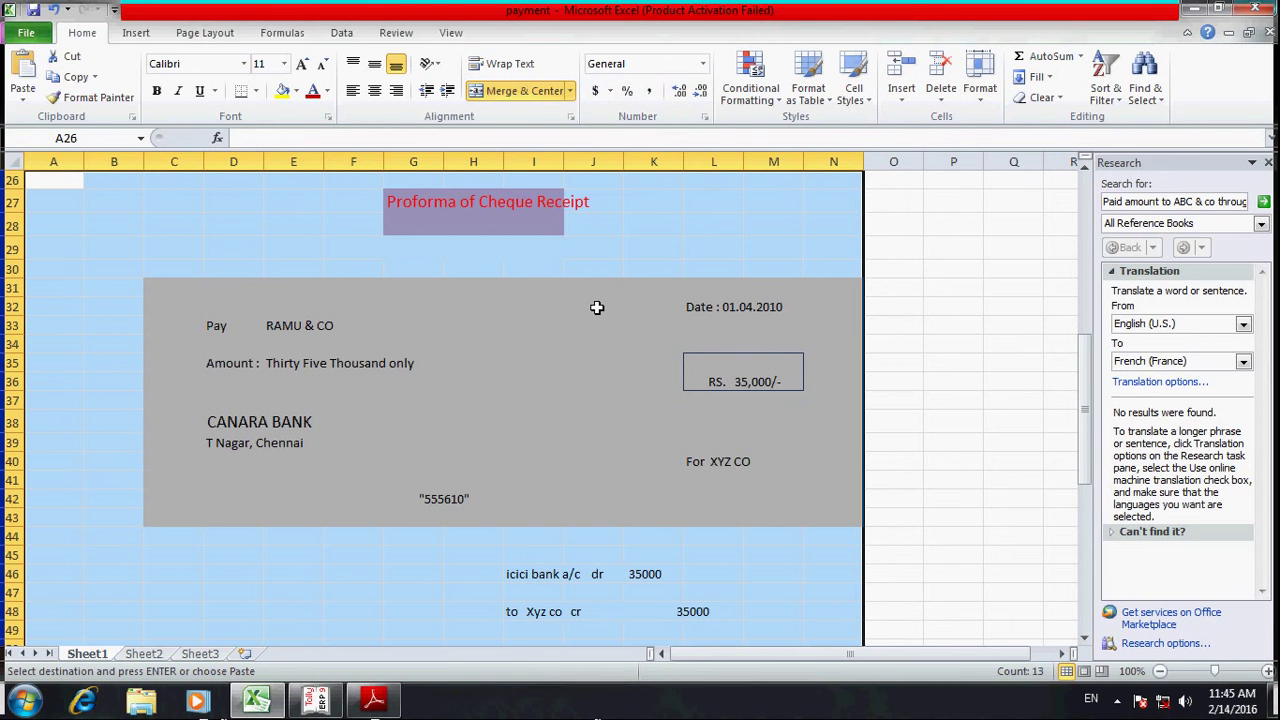
pyautogui.hotkey('alt', 'Tab')
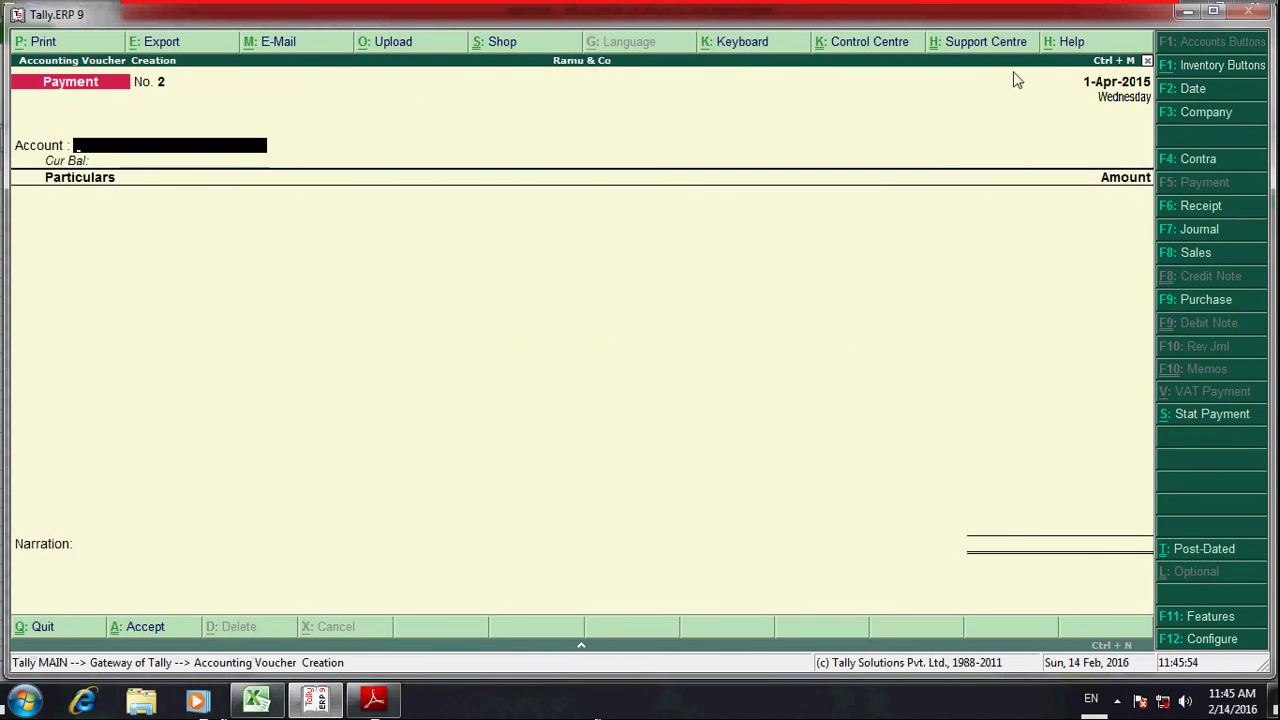
# - Start a Receipt voucher with Icici Bank as the account and Xyz as the party
pyautogui.click(1200, 206)
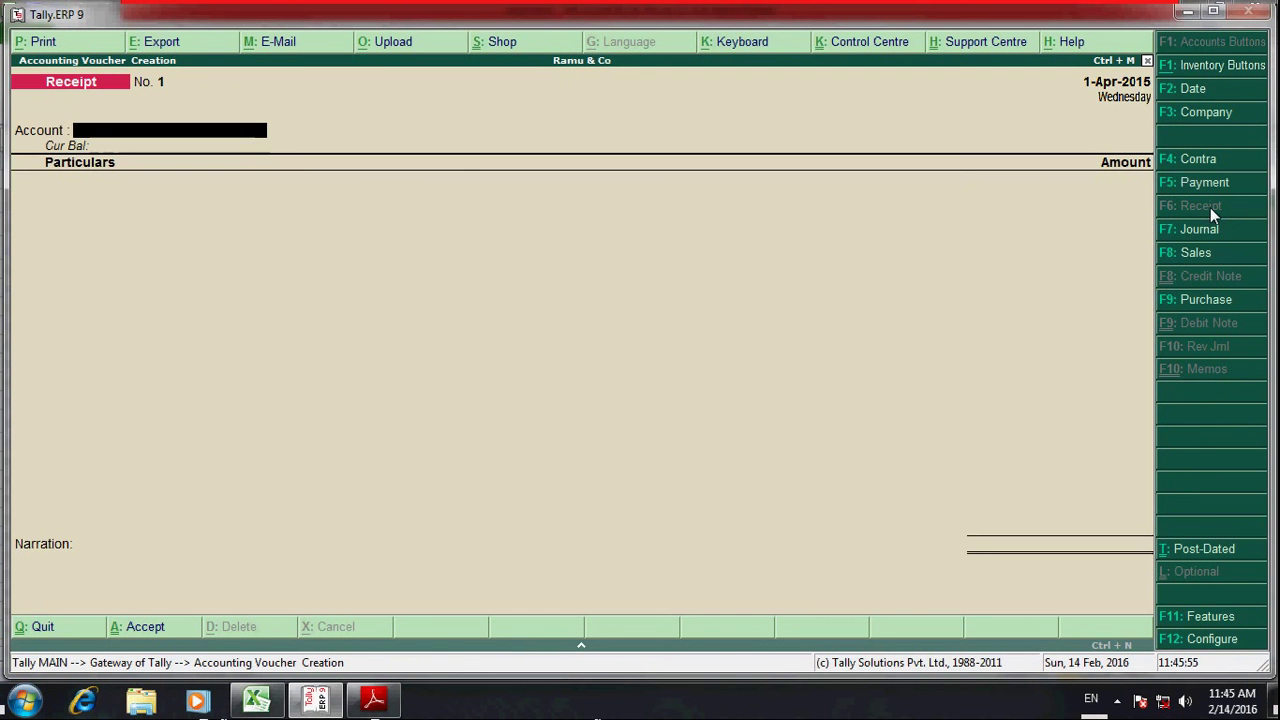
pyautogui.write('Ici')
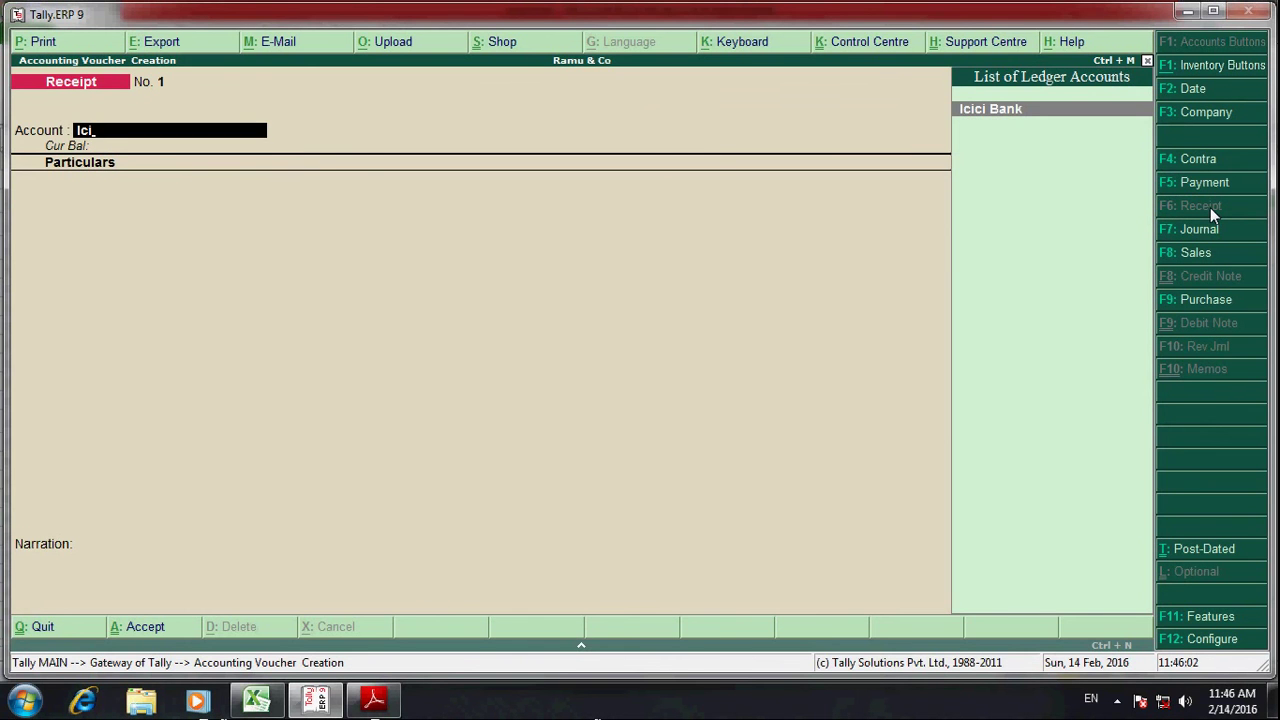
pyautogui.press('Return')
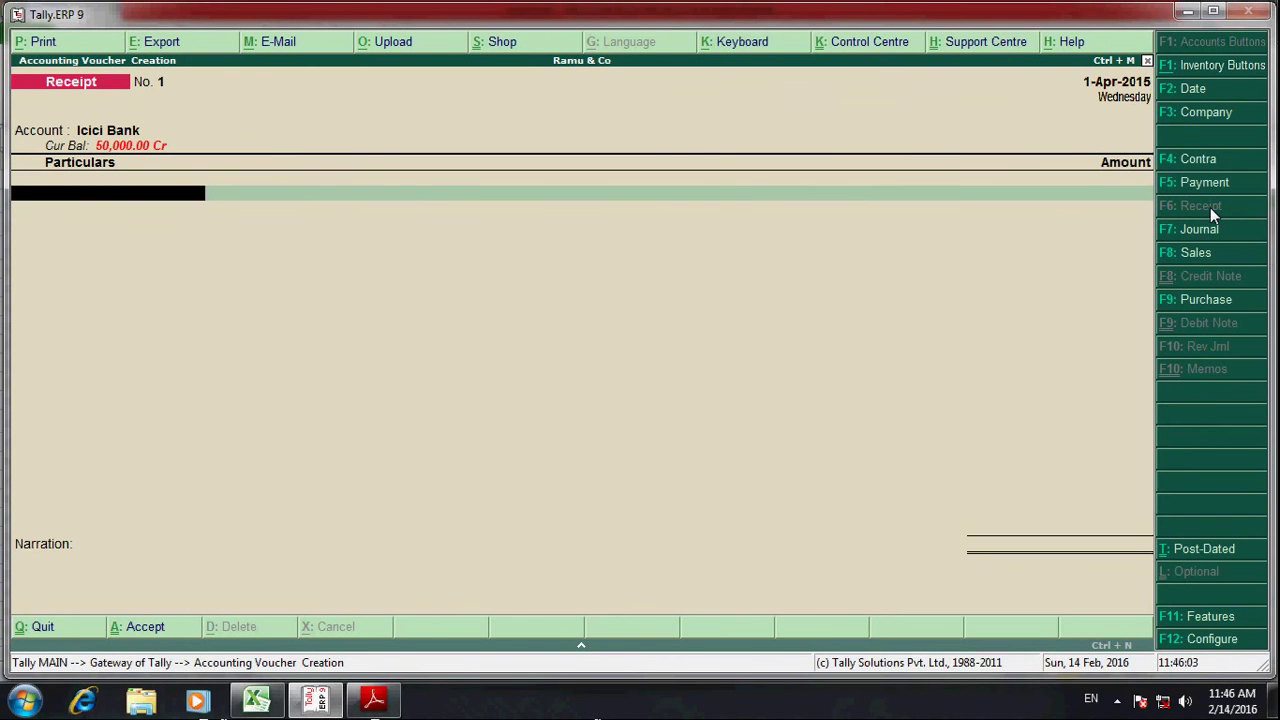
pyautogui.write('Xyz')
pyautogui.press('Return')
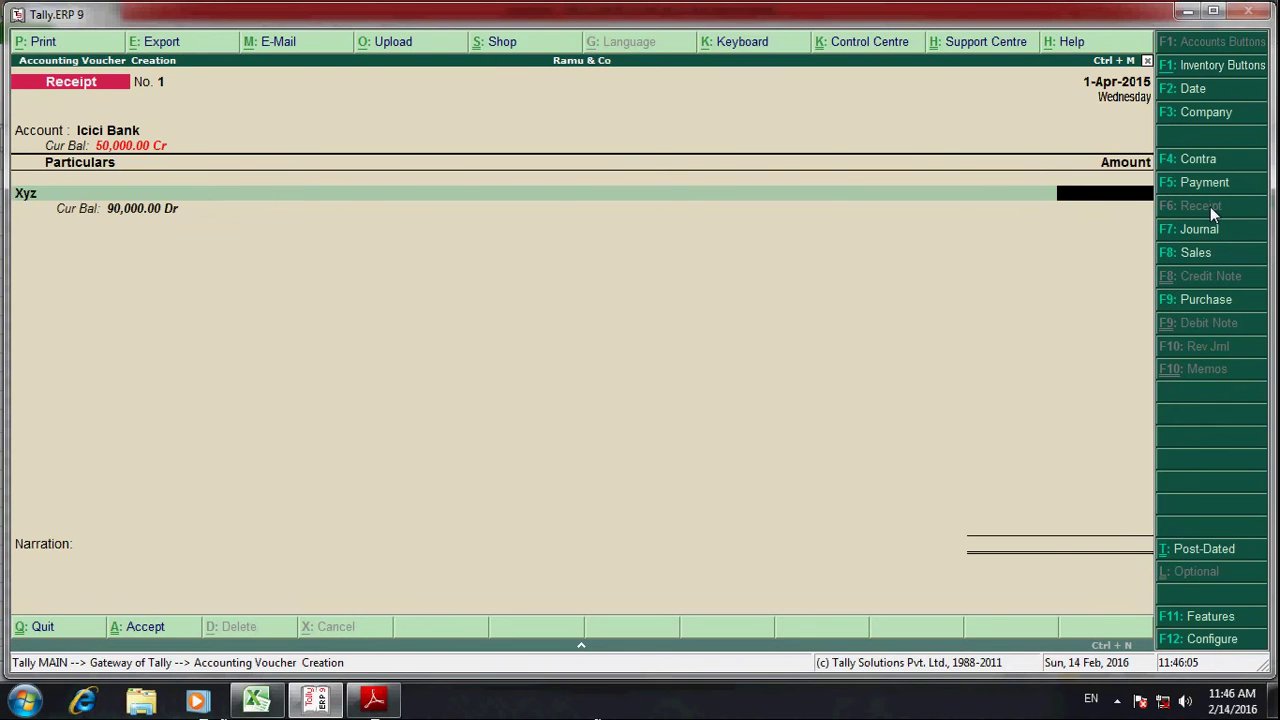
# - Enter 35,000 received from Xyz, adjusted against pending bill 1
pyautogui.hotkey('alt', 'Tab')
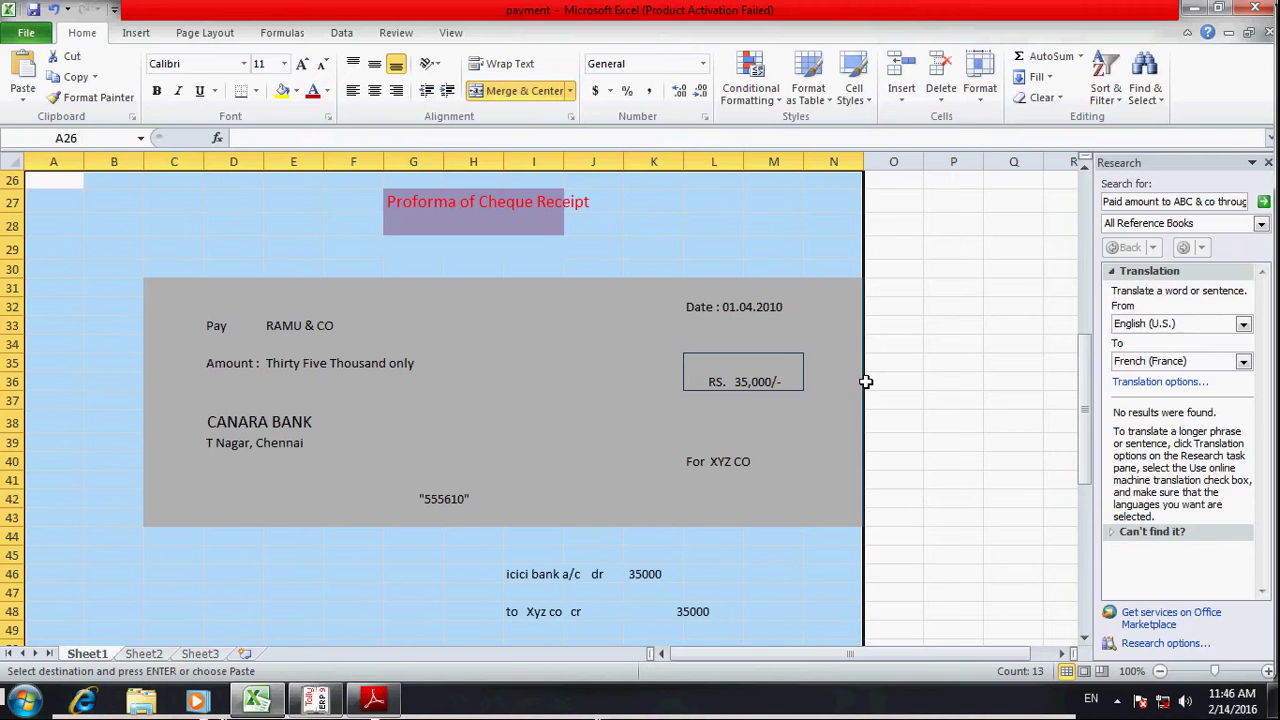
pyautogui.hotkey('alt', 'Tab')
pyautogui.write('35000')
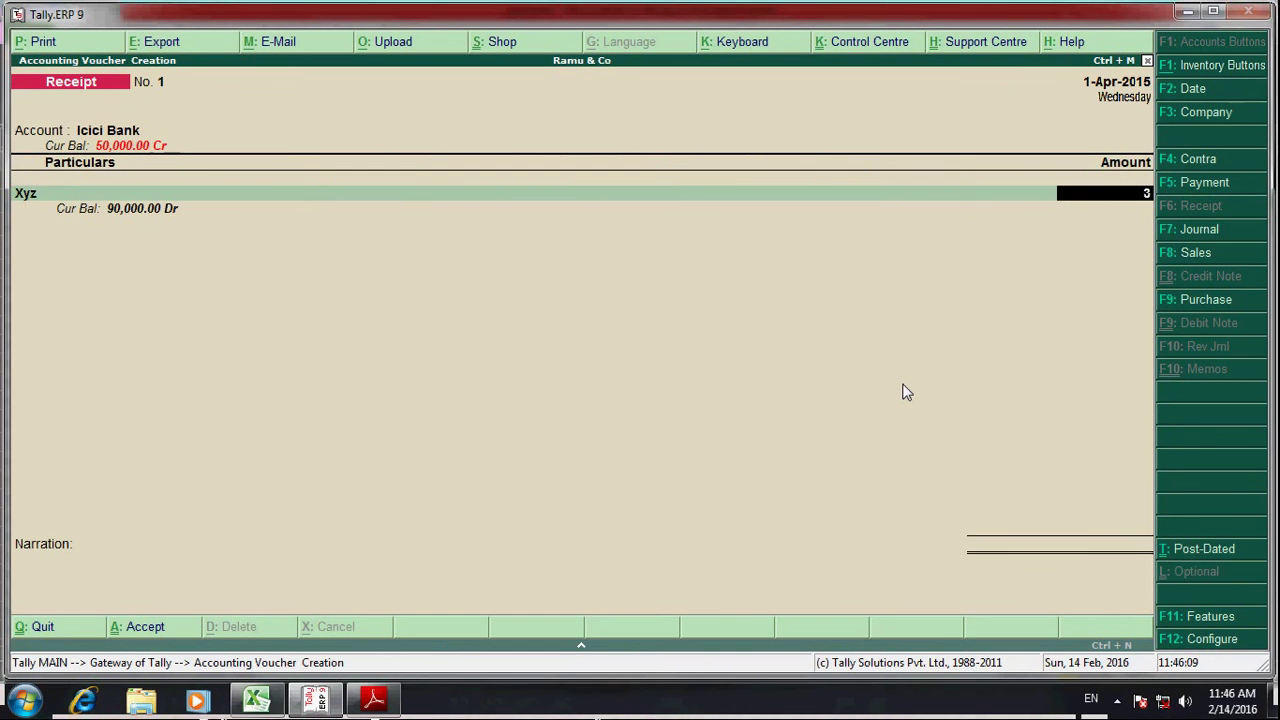
pyautogui.press('Return')
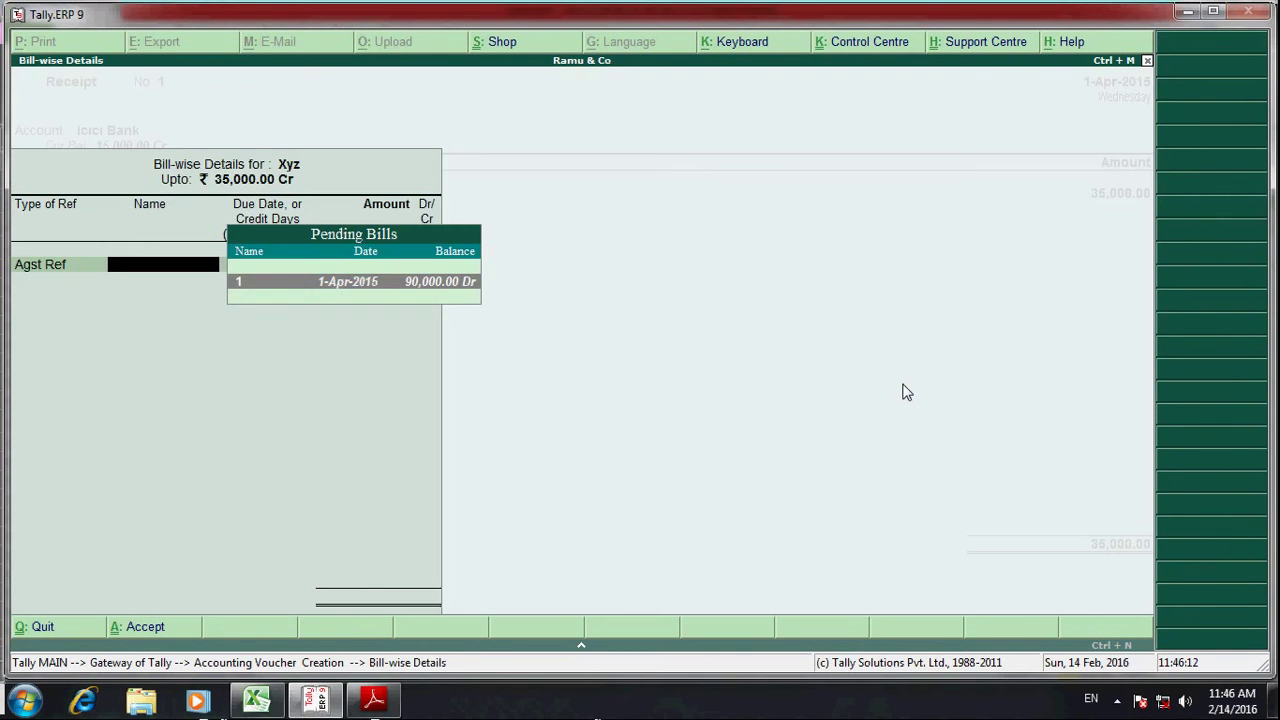
pyautogui.press('BackSpace')
pyautogui.press('Return')
pyautogui.press('Return')
pyautogui.press('Return')
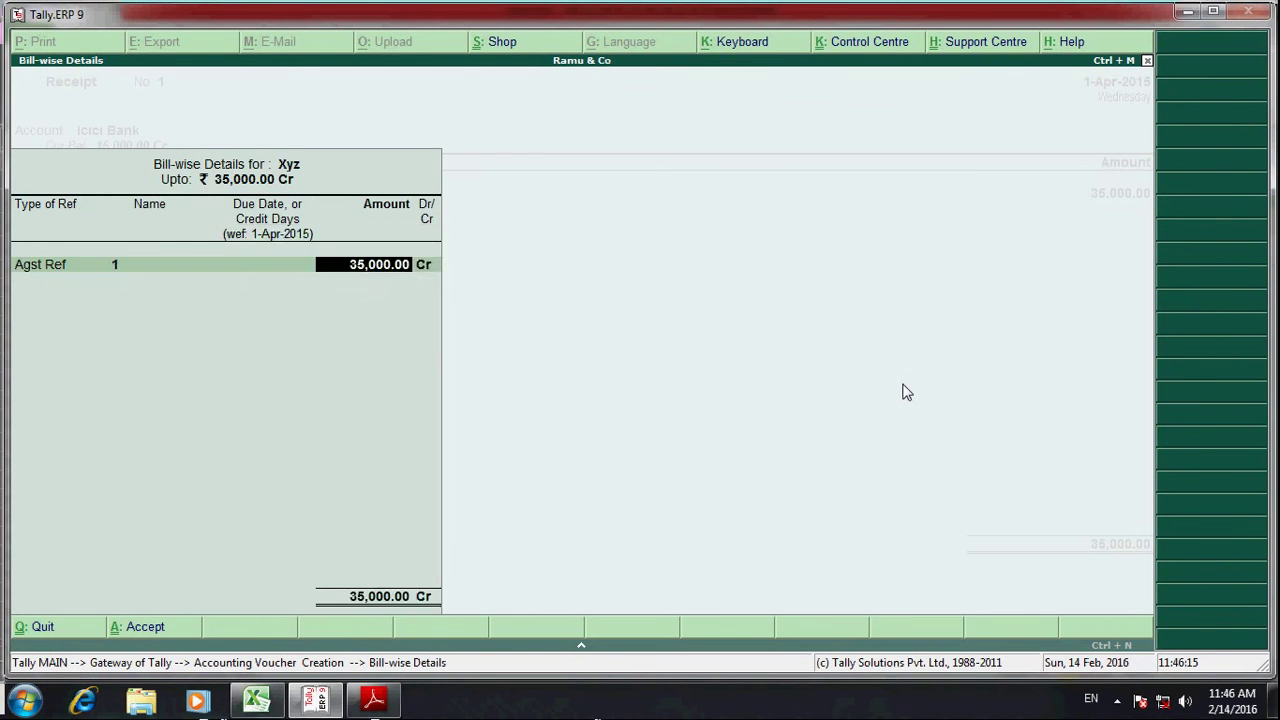
pyautogui.press('Return')
pyautogui.press('Return')
# - Fill the Icici Bank allocation with cheque 555610 drawn on Canara Bank
pyautogui.press('Return')
pyautogui.press('Return')
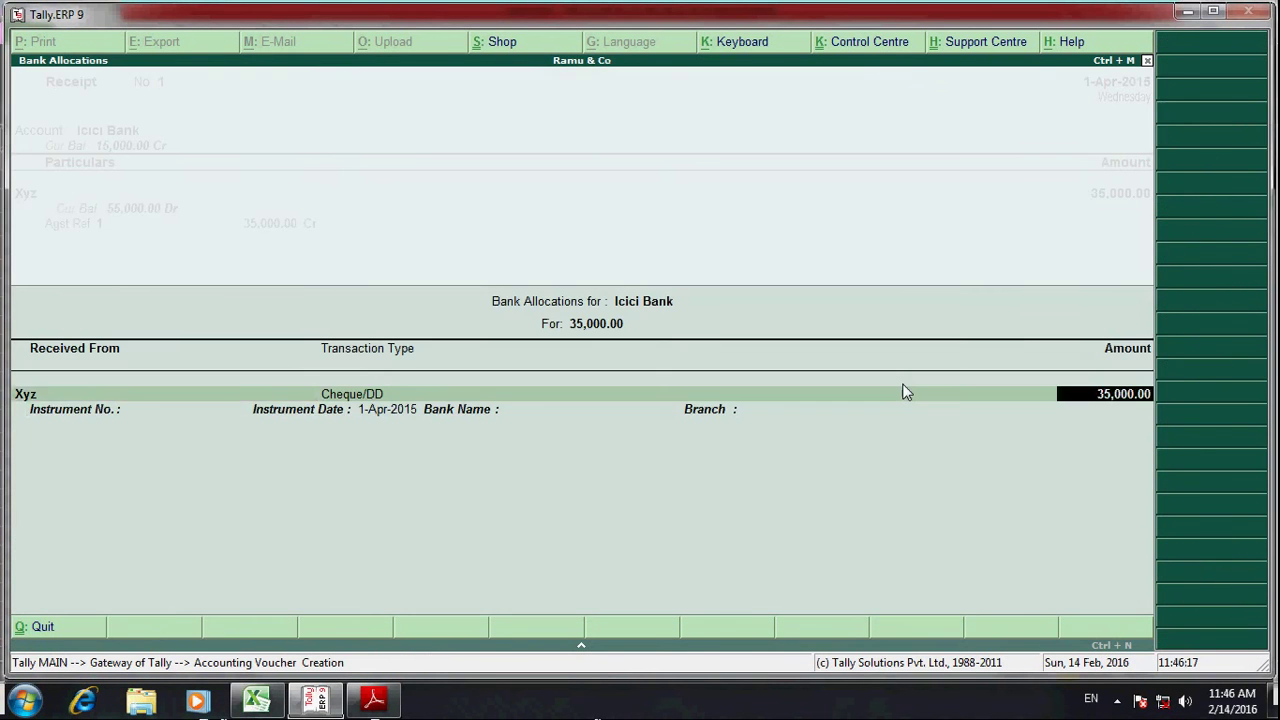
pyautogui.press('Return')
pyautogui.hotkey('alt', 'Tab')
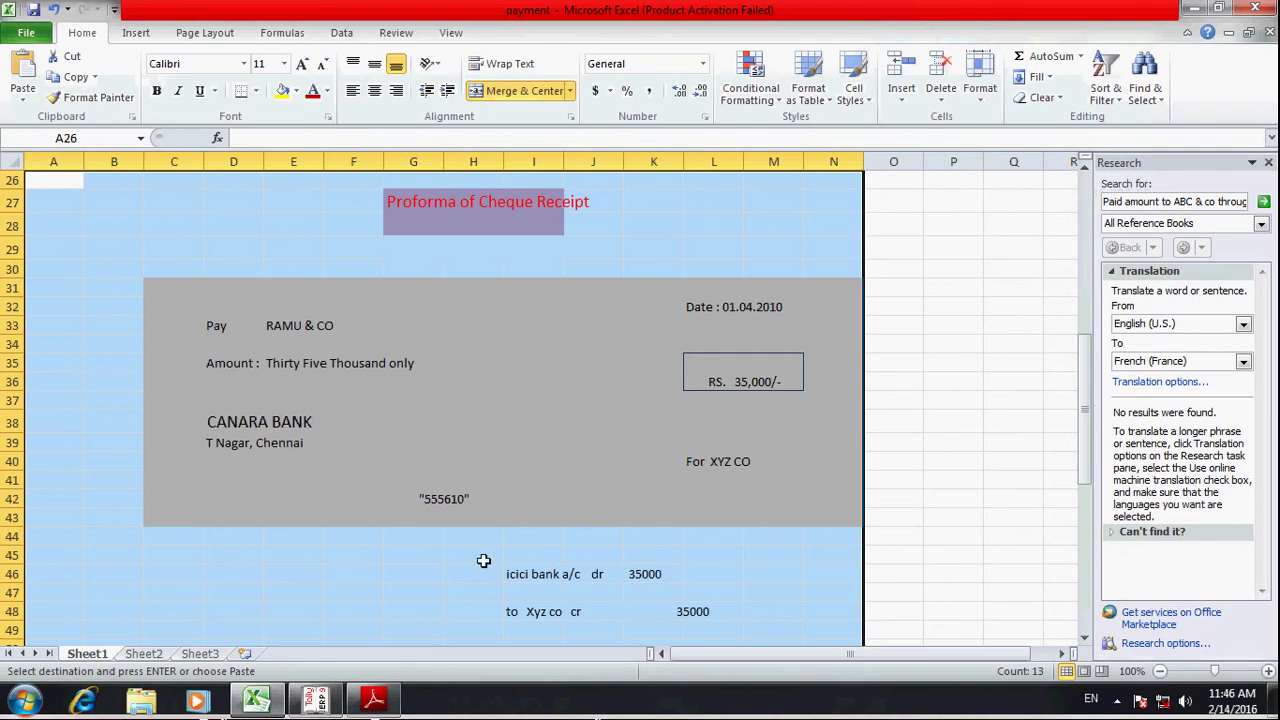
pyautogui.scroll(-1, 670, 518)
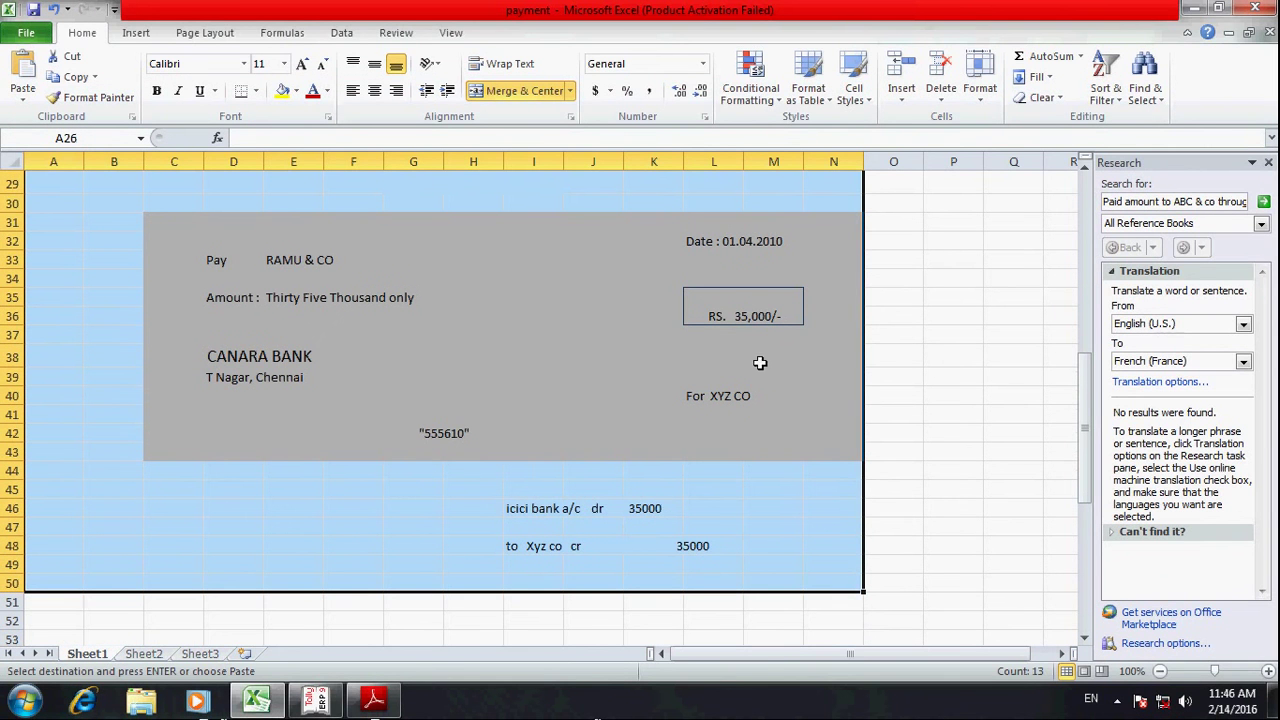
pyautogui.hotkey('alt', 'Tab')
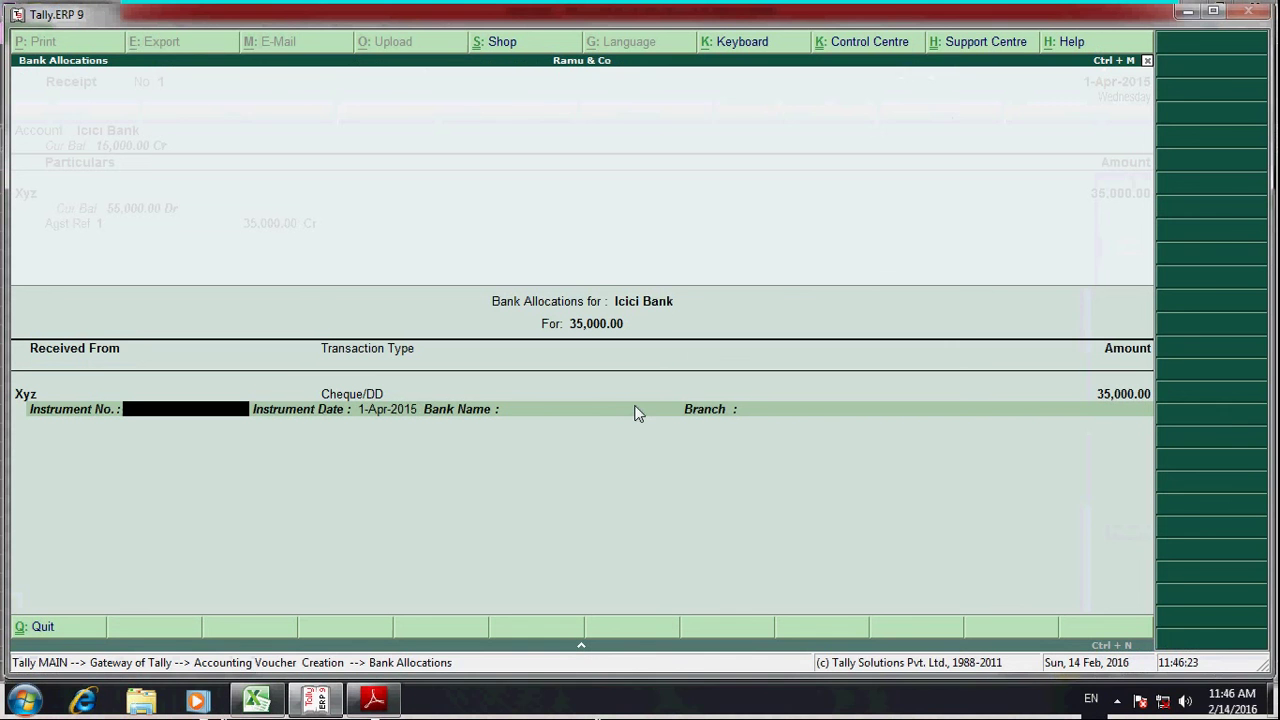
pyautogui.write('555610')
pyautogui.press('Return')
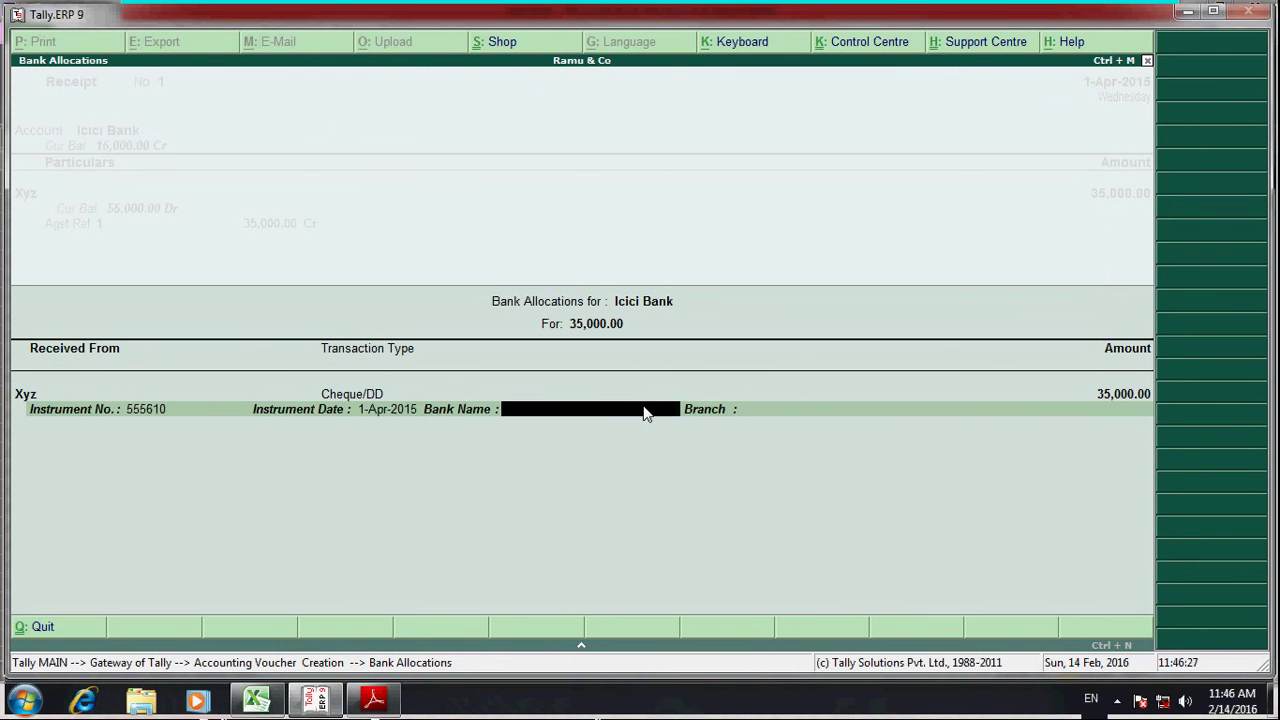
pyautogui.write('Canara Bank')
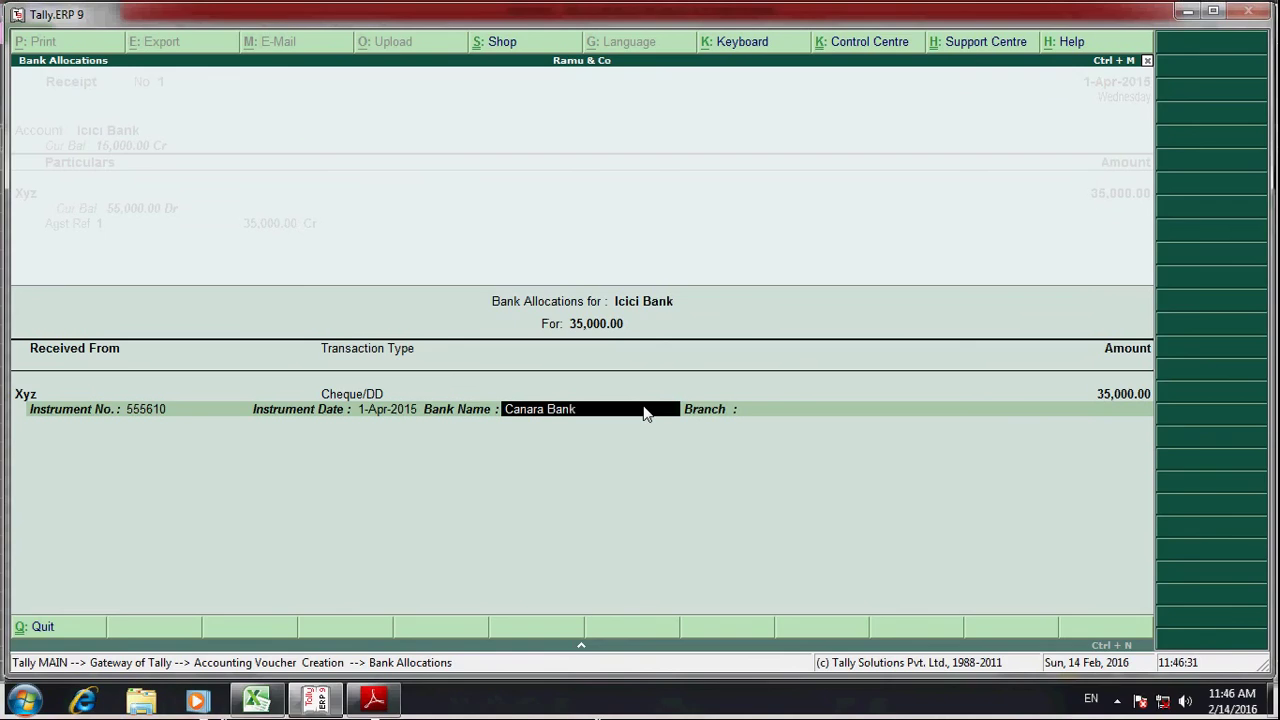
pyautogui.press('Return')
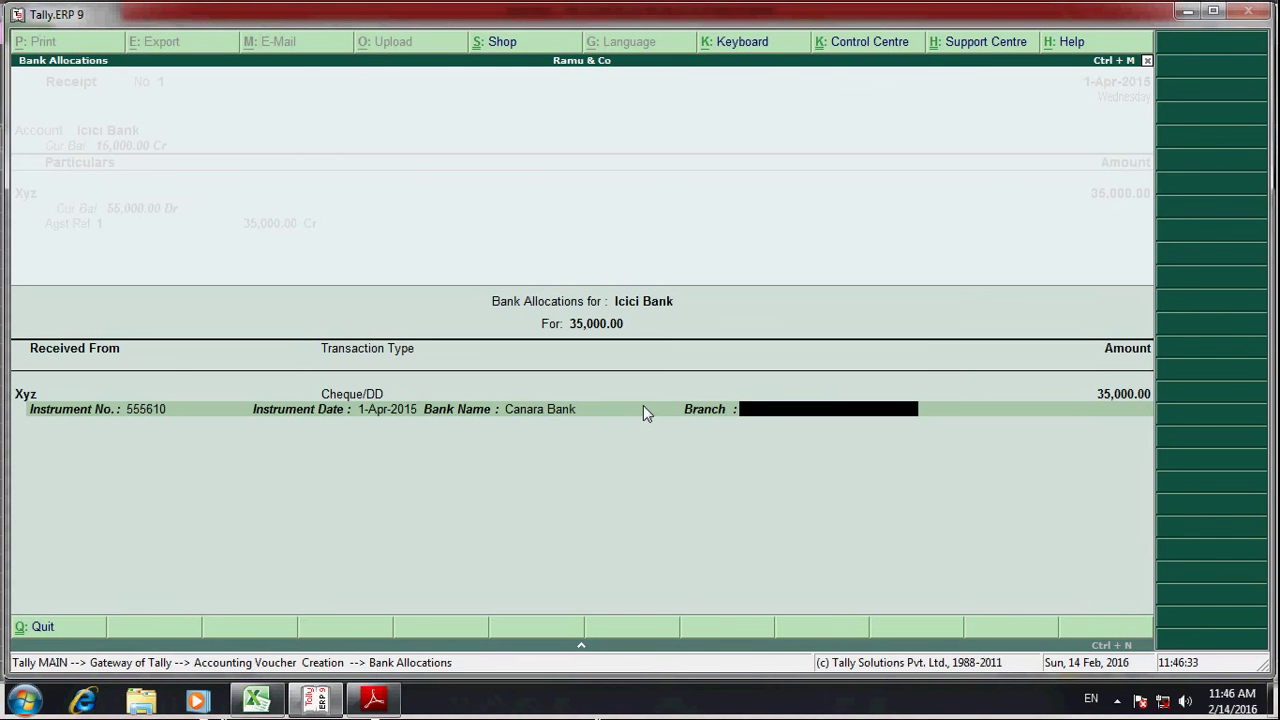
pyautogui.press('Return')
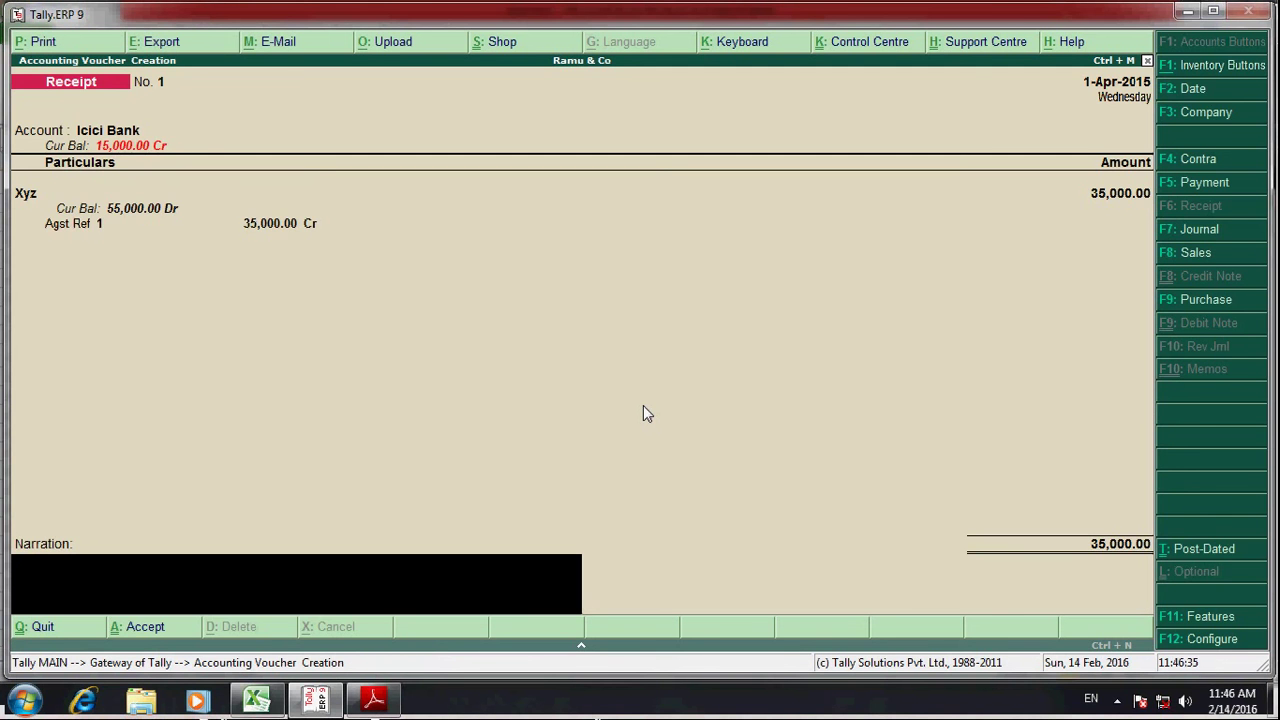
# - Enter the narration 'being recd amount from xyz vide canara bank ch 555610' and save the receipt
pyautogui.write('bing')
pyautogui.press('BackSpace')
pyautogui.press('BackSpace')
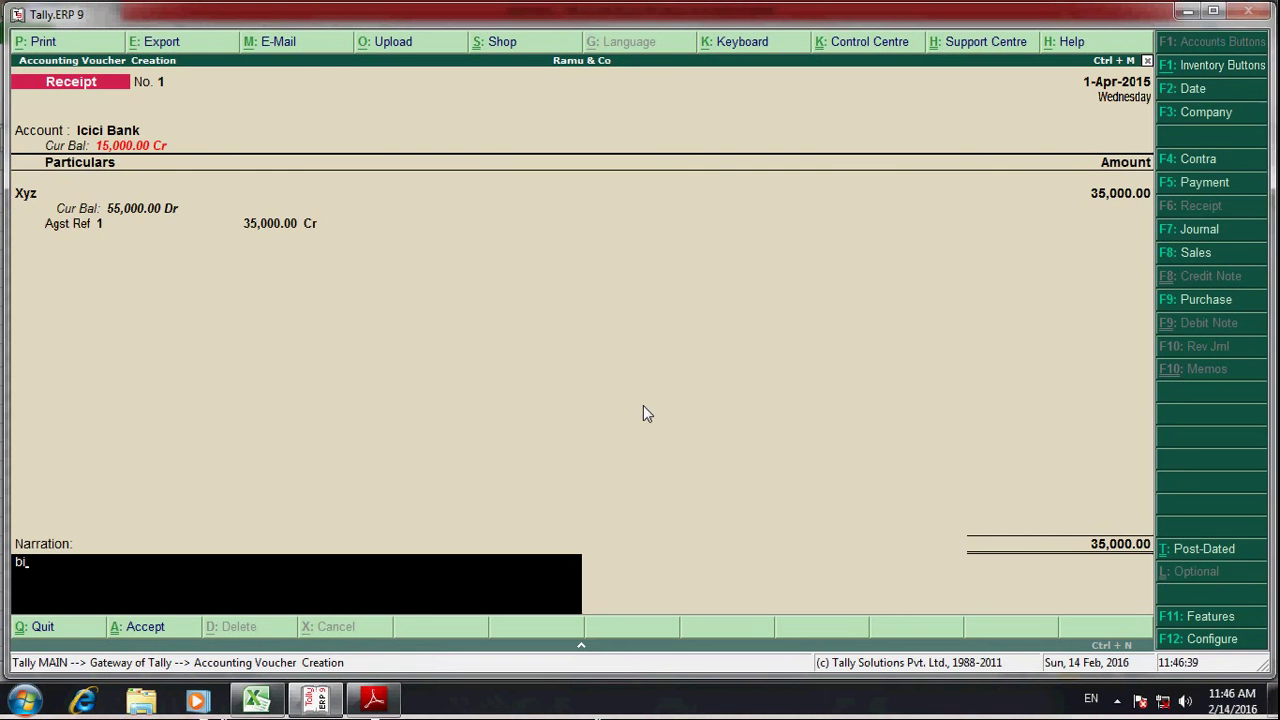
pyautogui.write('eing')
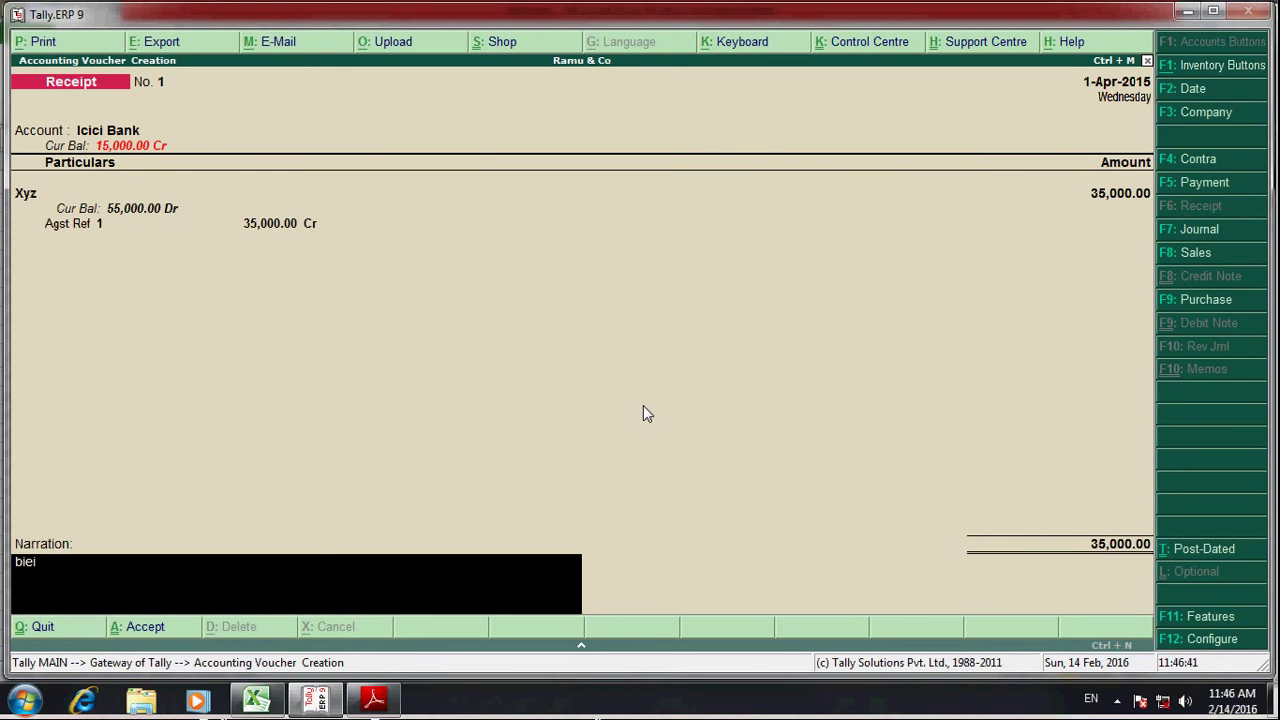
pyautogui.press('BackSpace')
pyautogui.press('BackSpace')
pyautogui.press('BackSpace')
pyautogui.press('BackSpace')
pyautogui.write('eing')
pyautogui.write(' rcd')
pyautogui.press('BackSpace')
pyautogui.press('BackSpace')
pyautogui.write('e')
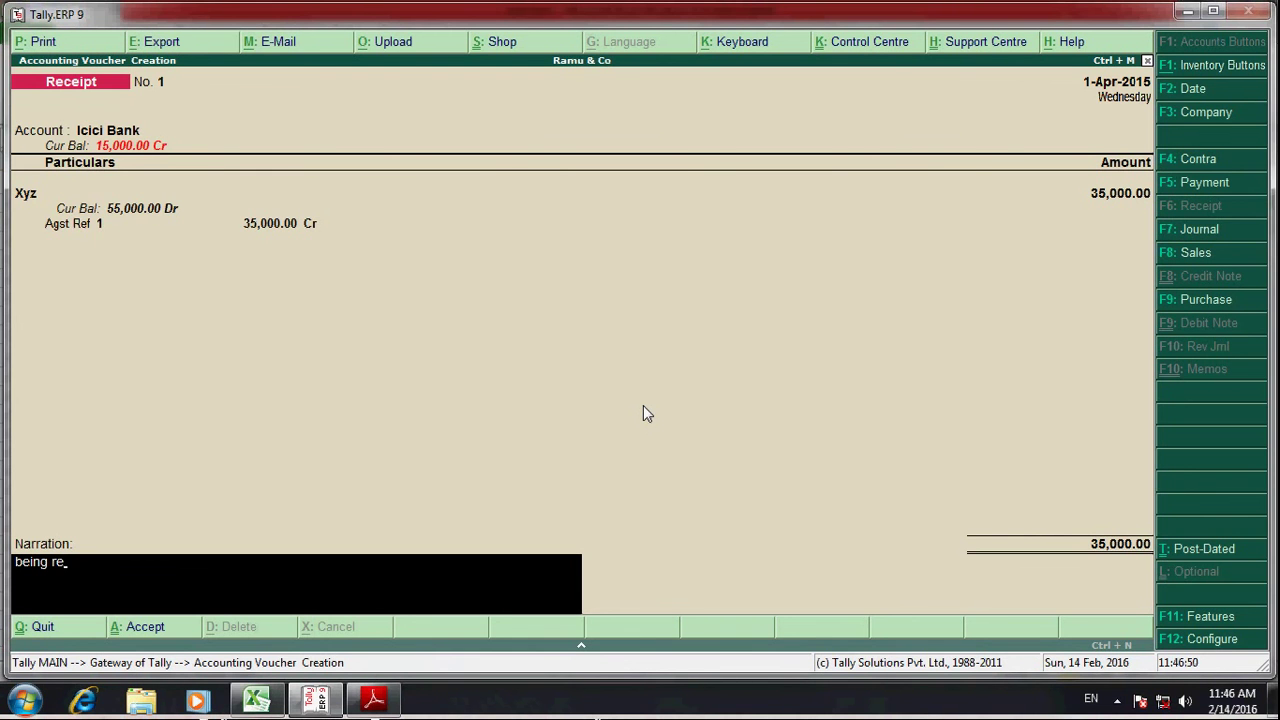
pyautogui.write('cd amount')
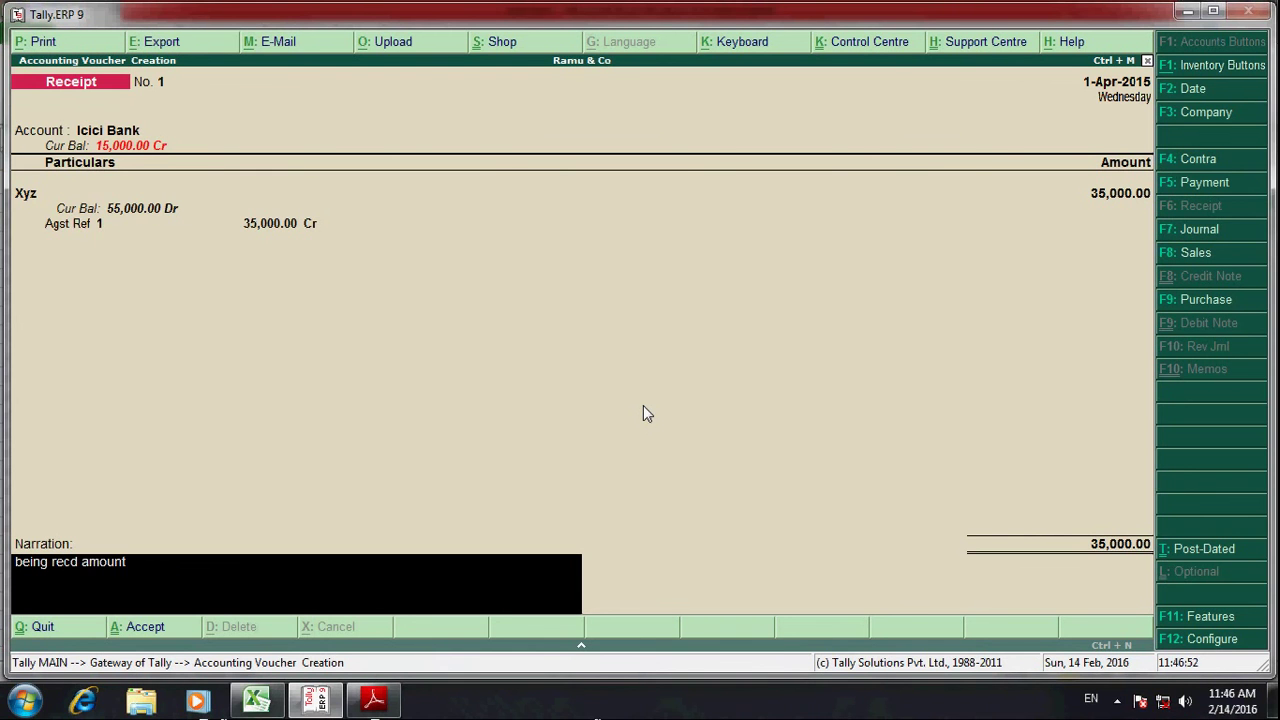
pyautogui.write(' from xyz  vide canara bank ceh')
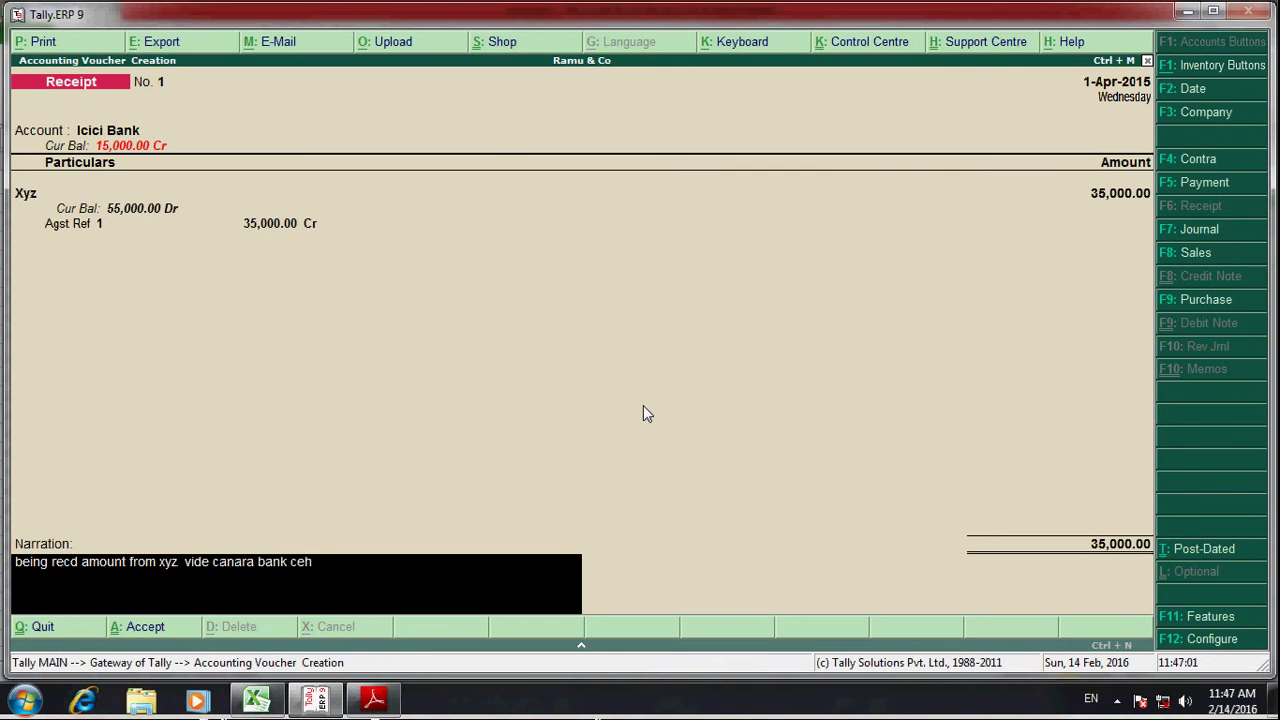
pyautogui.hotkey('alt', 'Tab')
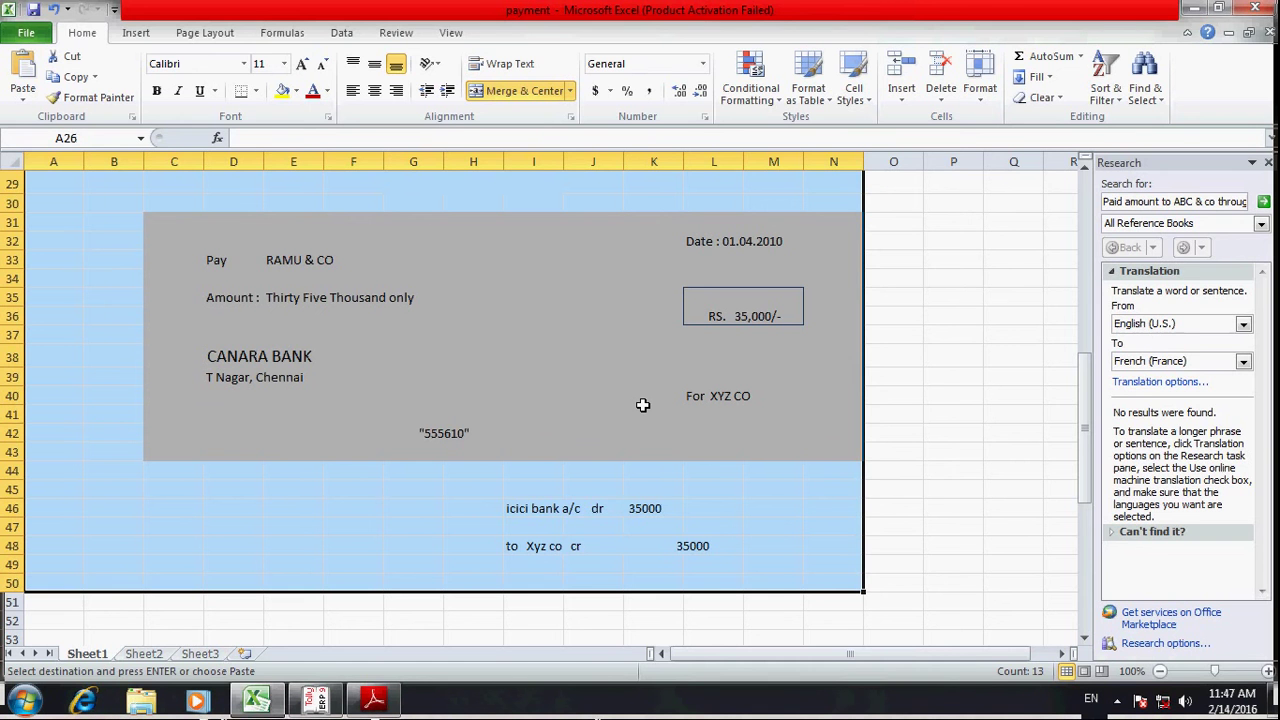
pyautogui.press('alt')
pyautogui.hotkey('alt', 'Tab')
pyautogui.write('5556')
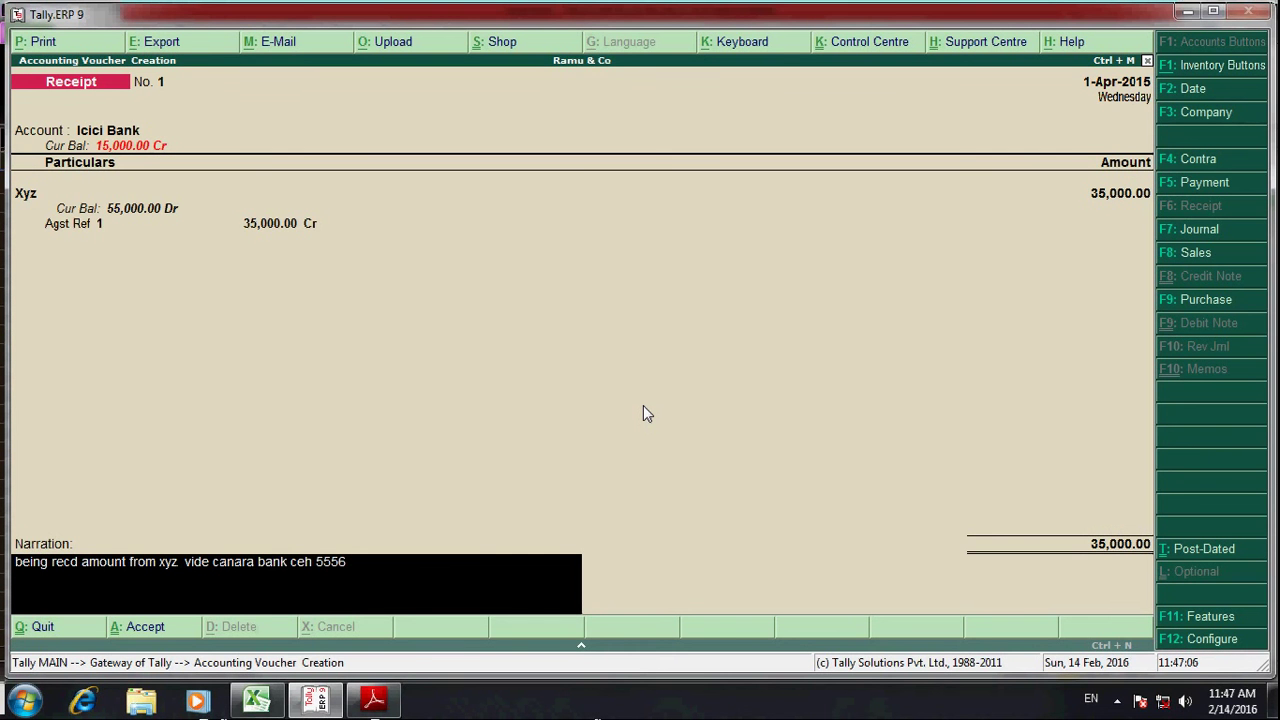
pyautogui.write('10')
pyautogui.press('Left')
pyautogui.press('Left')
pyautogui.press('Left')
pyautogui.press('Left')
pyautogui.press('Left')
pyautogui.press('Left')
pyautogui.press('Left')
pyautogui.press('Left')
pyautogui.press('Left')
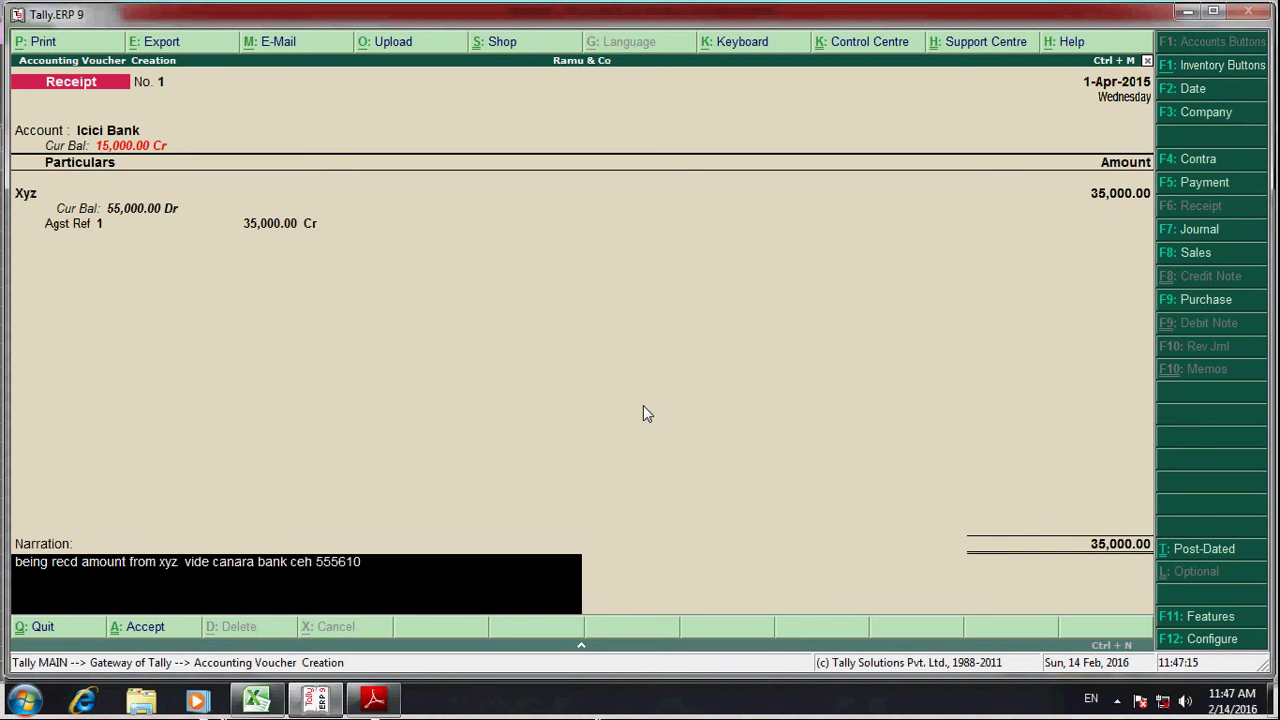
pyautogui.press('Delete')
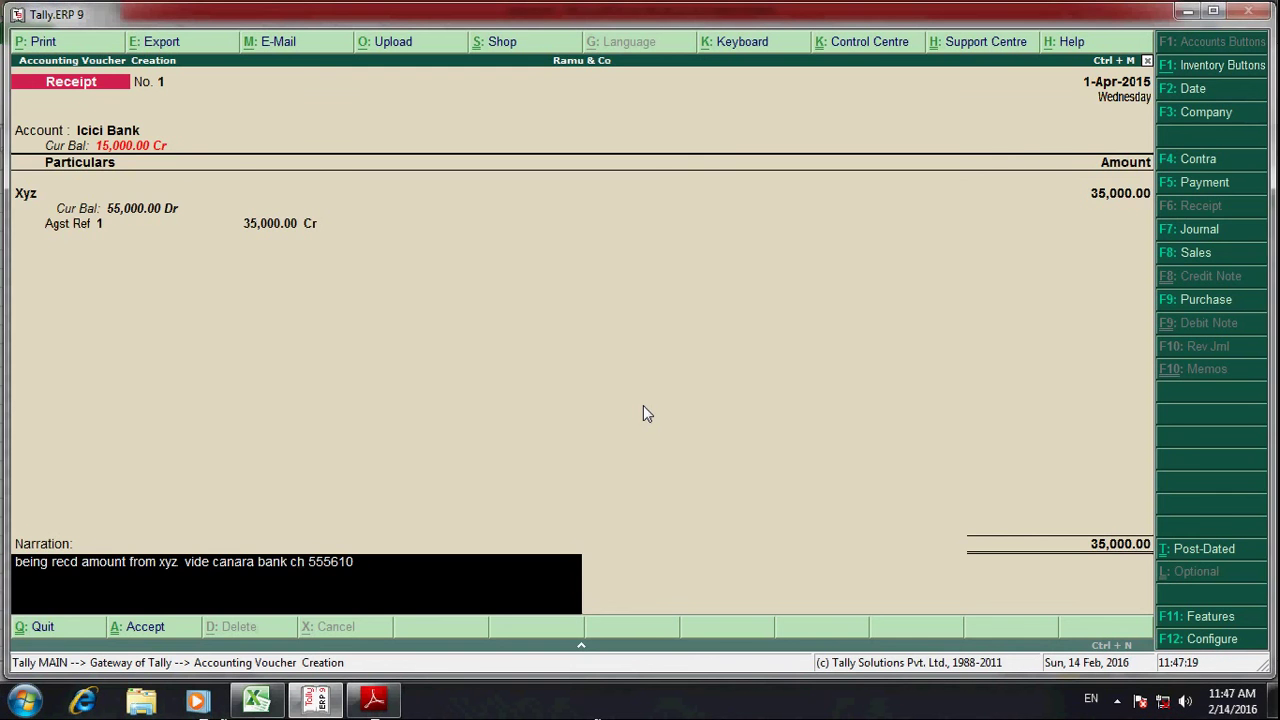
pyautogui.press('Return')
pyautogui.press('Return')
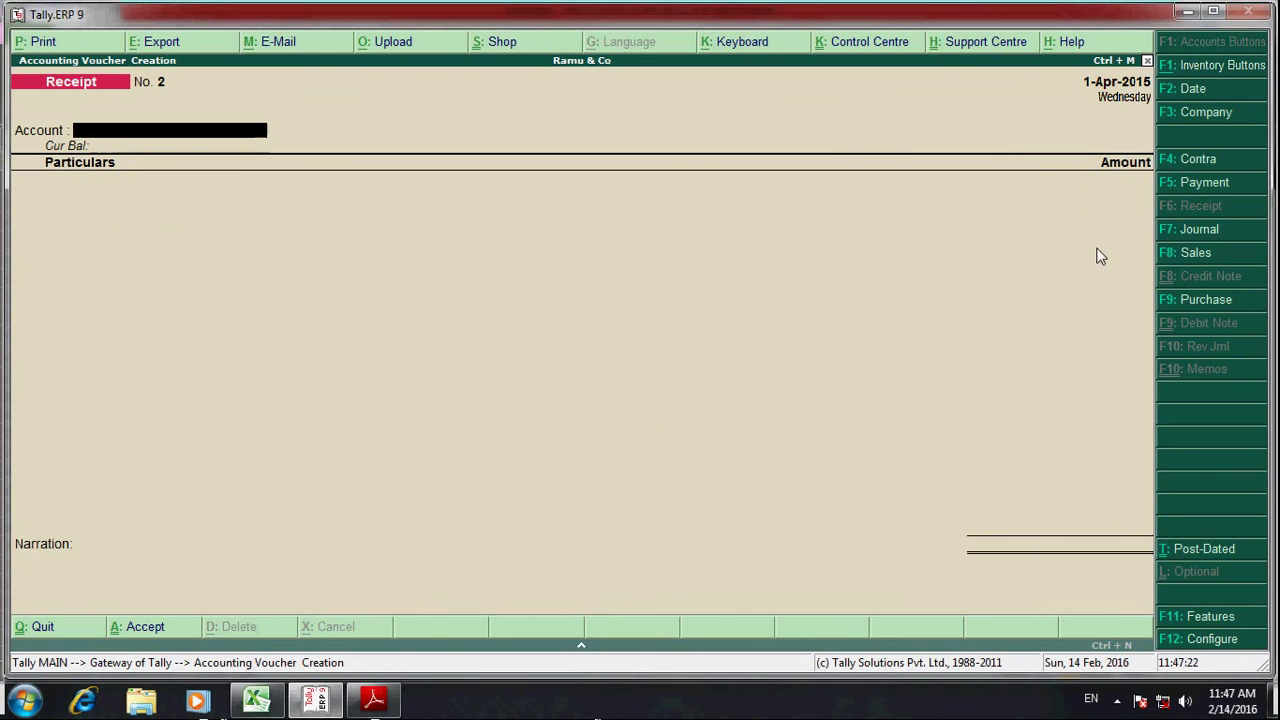
# - Open the Icici Bank ledger through Display > Account Books > Ledger
pyautogui.hotkey('alt', 'Tab')
pyautogui.scroll(-2, 750, 498)
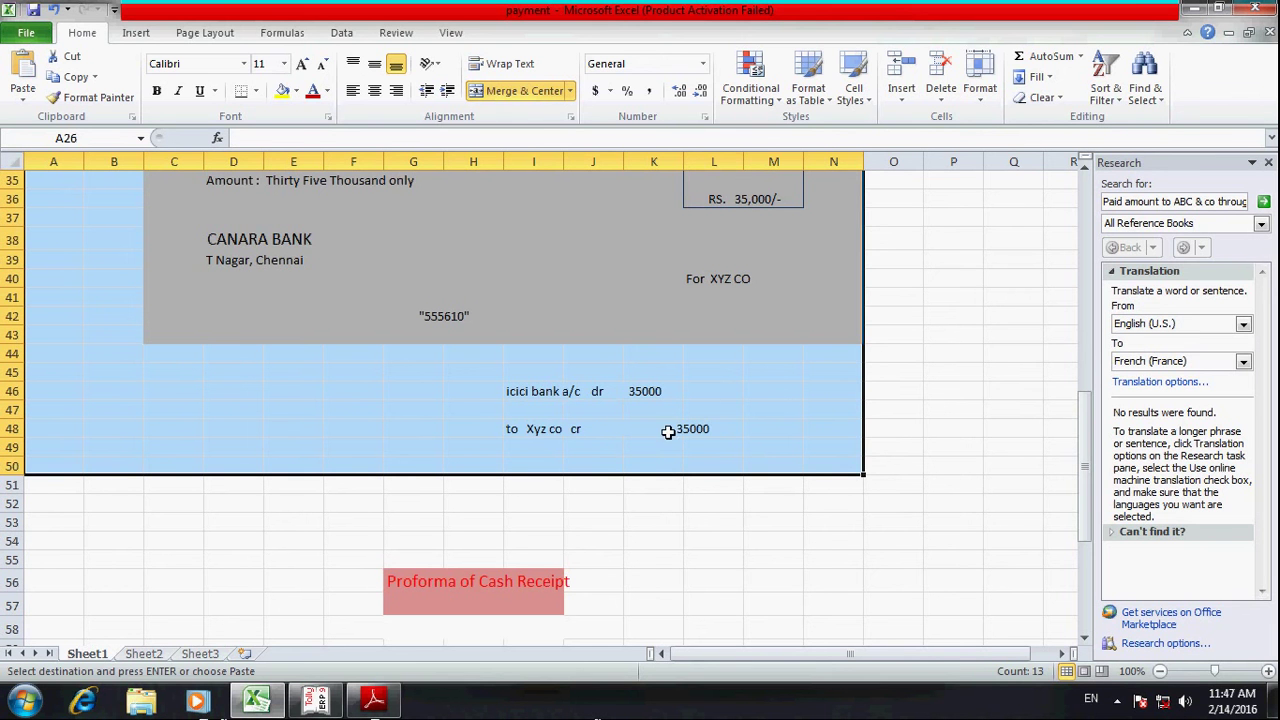
pyautogui.hotkey('alt', 'Tab')
pyautogui.press('Escape')
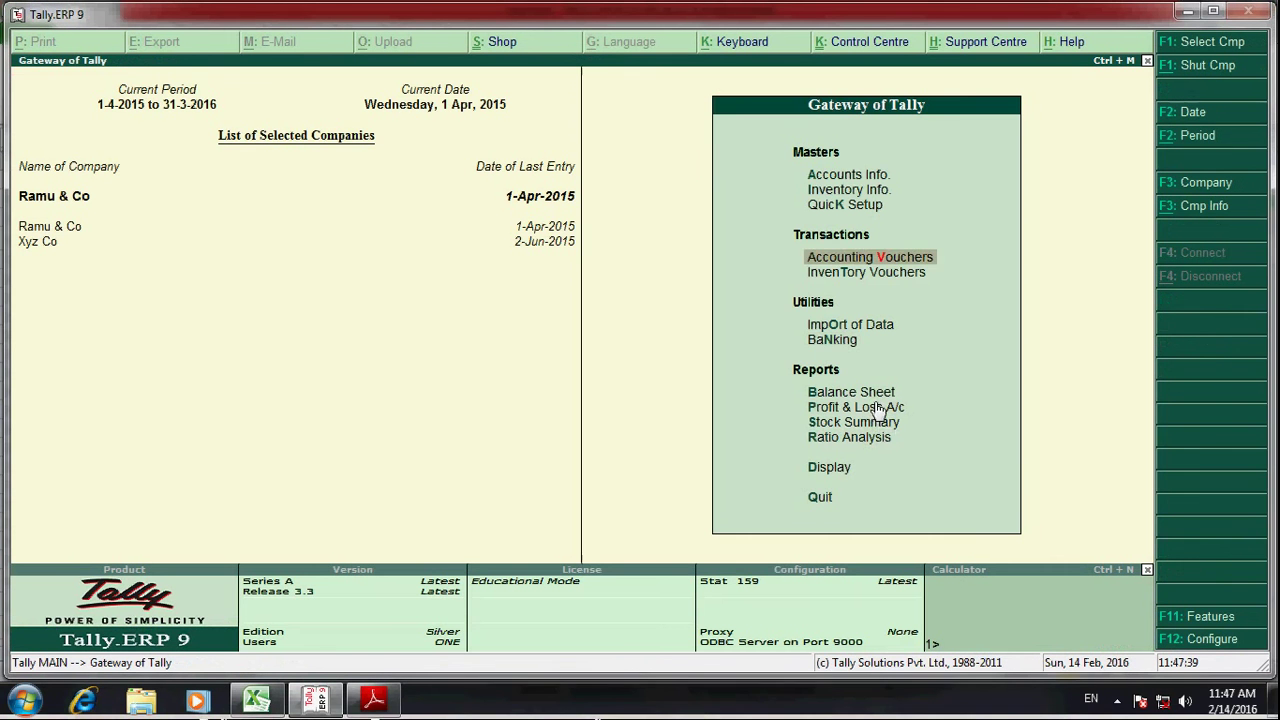
pyautogui.press('Down')
pyautogui.press('Down')
pyautogui.press('Down')
pyautogui.press('Down')
pyautogui.press('Down')
pyautogui.press('Down')
pyautogui.press('Down')
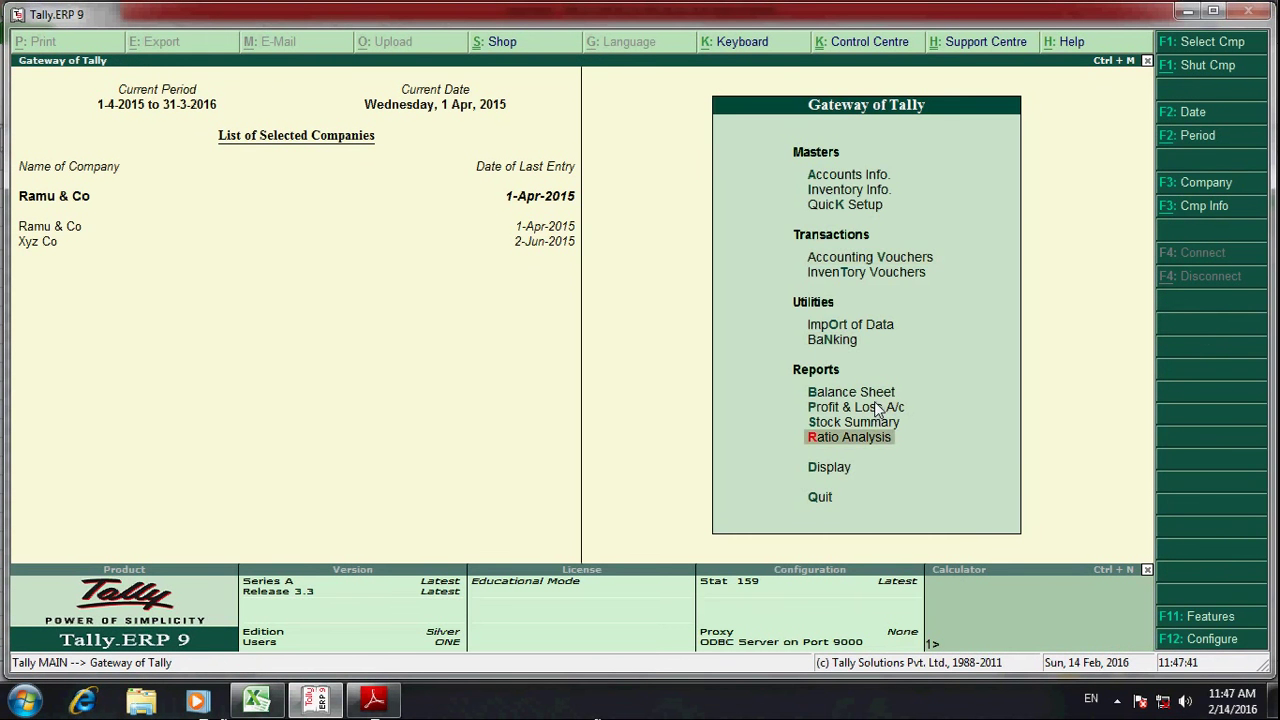
pyautogui.press('Down')
pyautogui.press('Return')
pyautogui.press('Down')
pyautogui.press('Down')
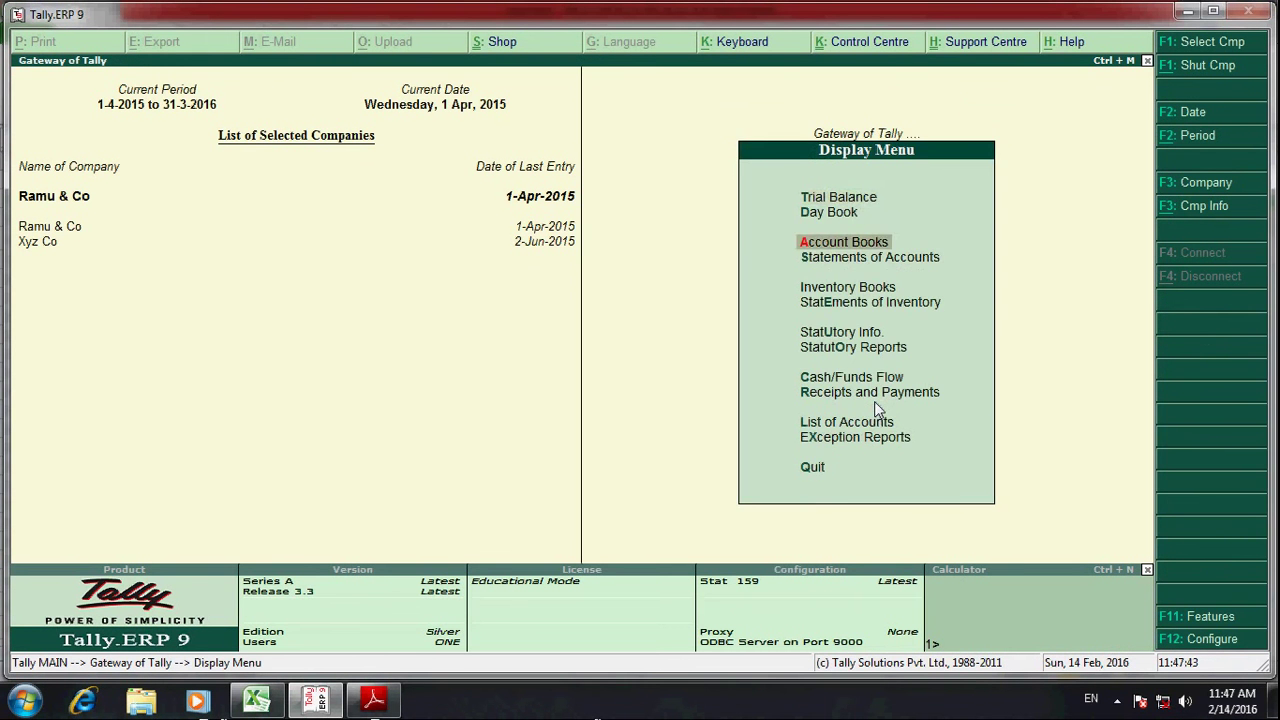
pyautogui.press('Return')
pyautogui.press('Down')
pyautogui.press('Return')
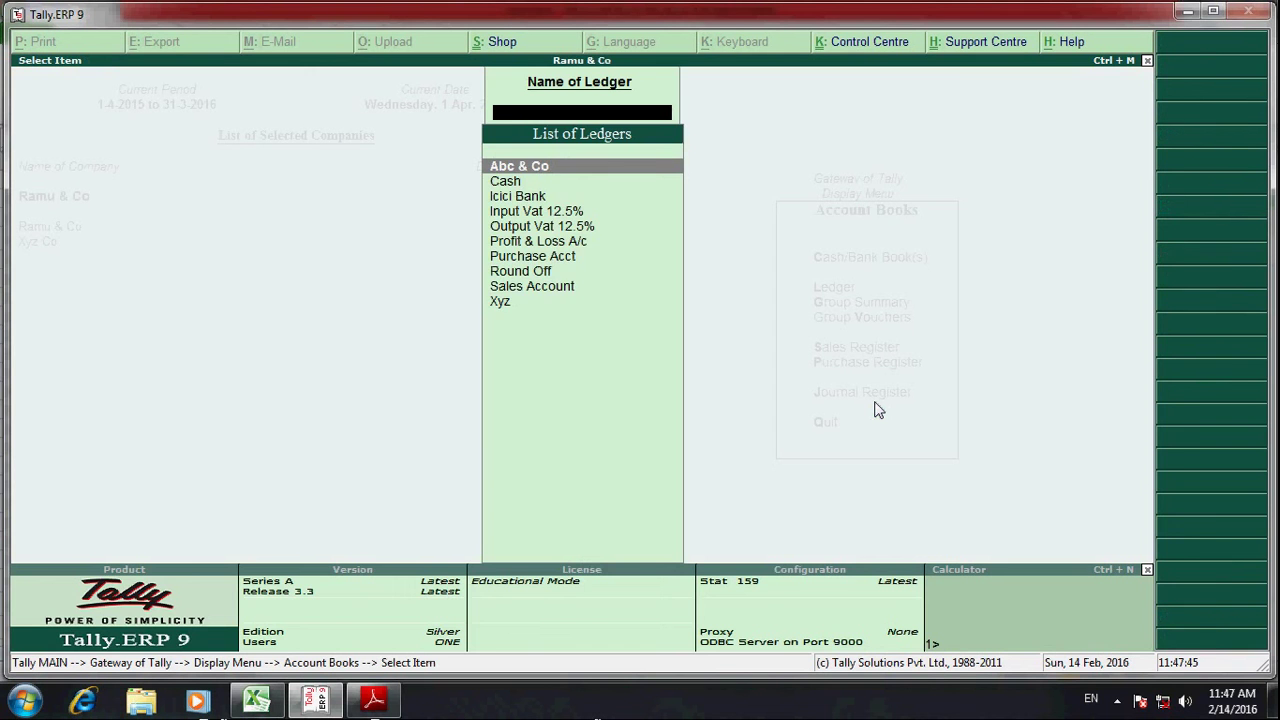
pyautogui.write('Ici')
pyautogui.press('Return')
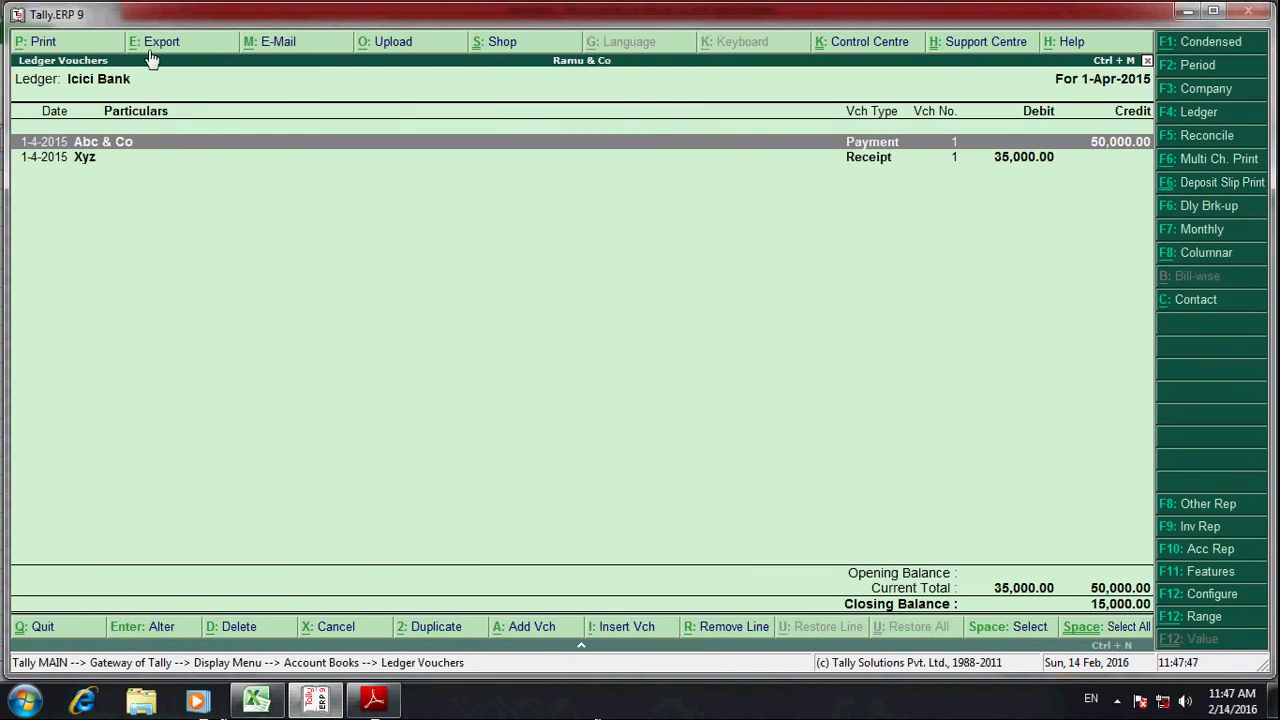
# - Select the Xyz receipt in the Icici Bank ledger and compare it with the Excel entry
pyautogui.click(1028, 158)
pyautogui.hotkey('alt', 'Tab')
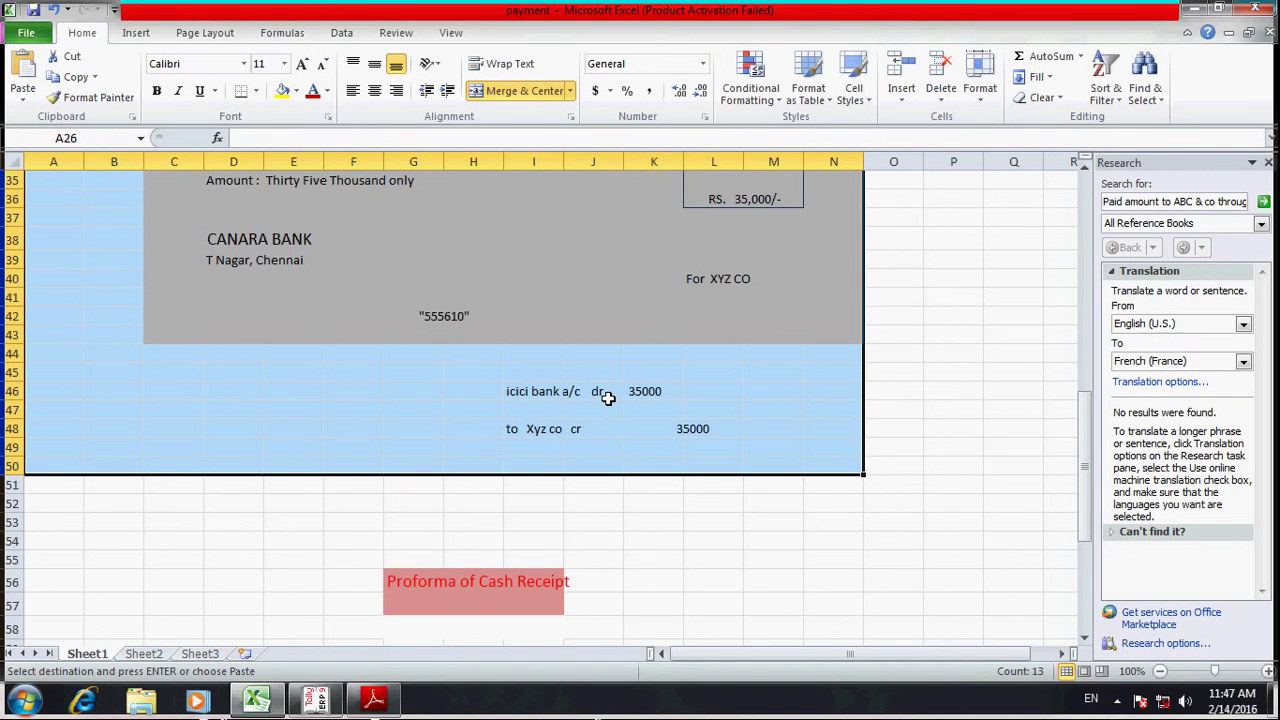
pyautogui.hotkey('alt', 'Tab')
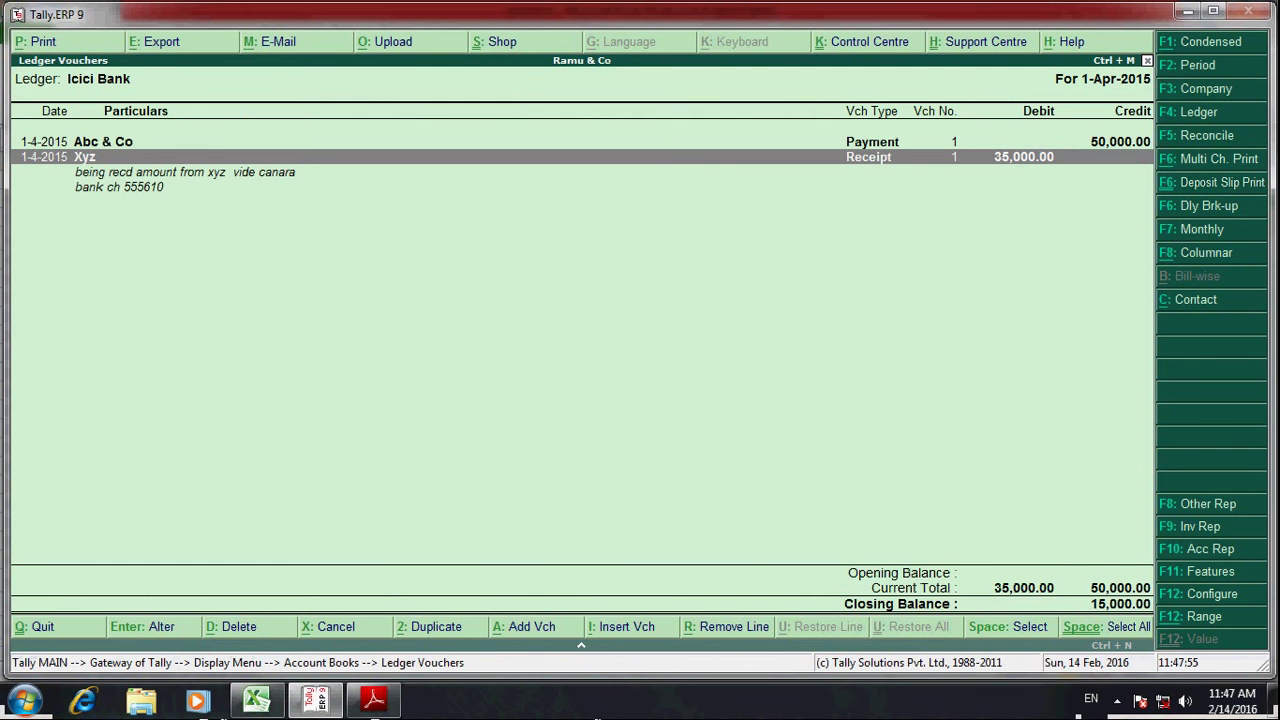
pyautogui.hotkey('alt', 'Tab')
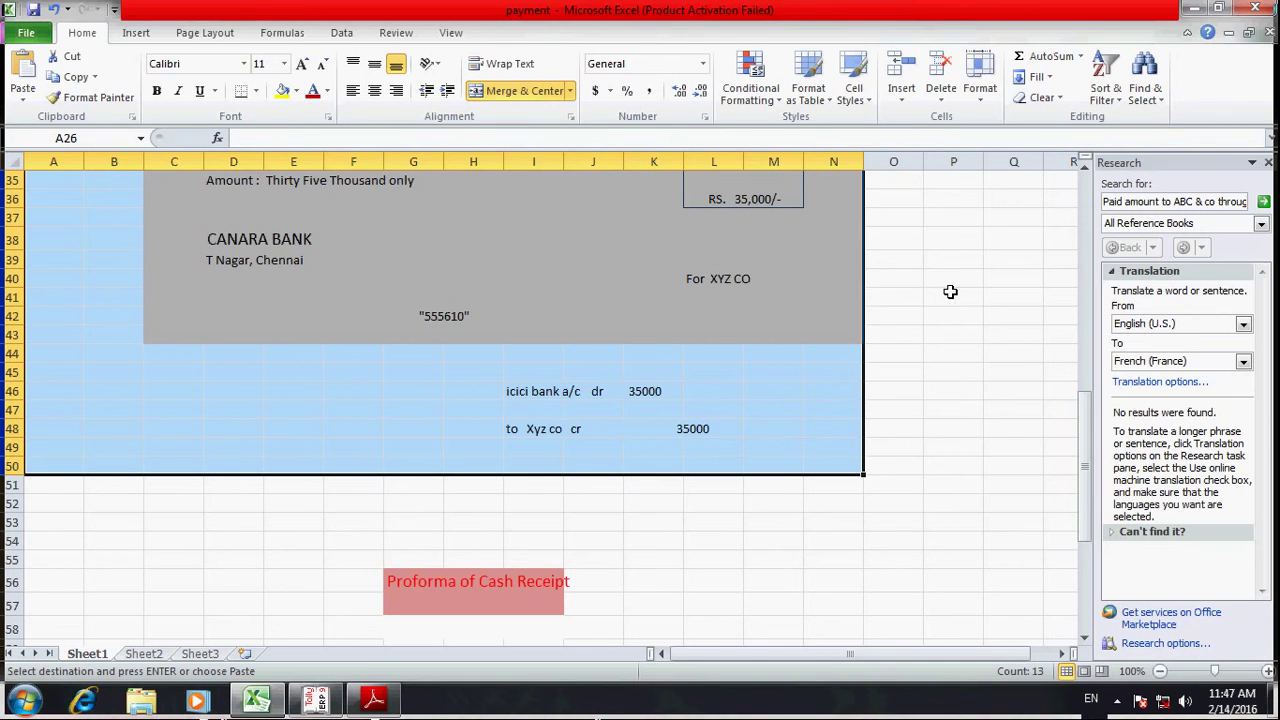
pyautogui.hotkey('alt', 'Tab')
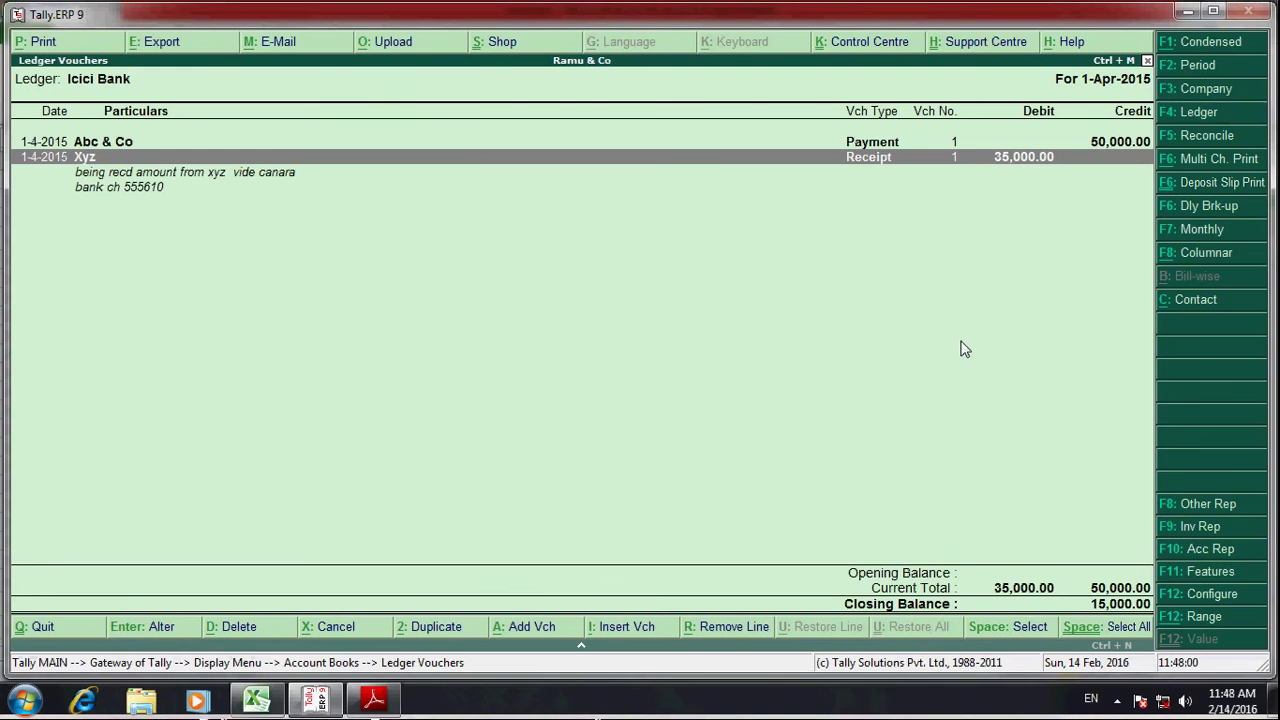
# - Switch the report to the Xyz ledger, then close it and return to Excel
pyautogui.click(1205, 116)
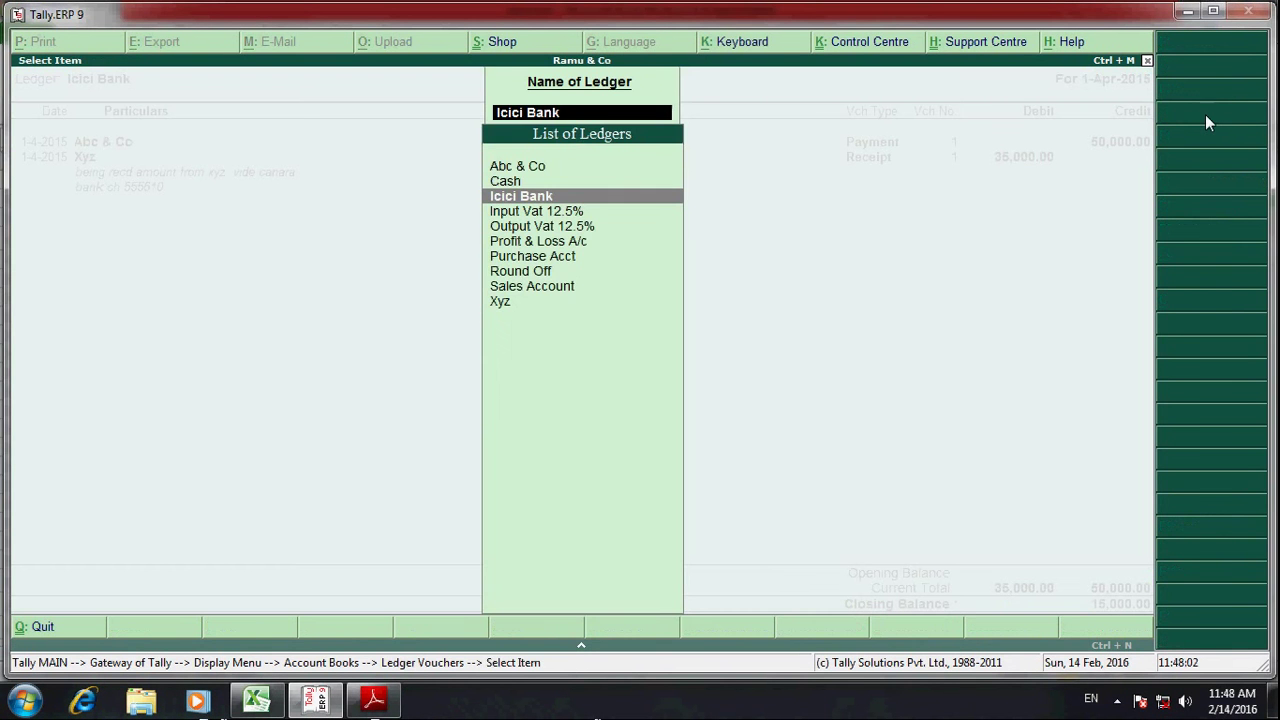
pyautogui.write('Xyz')
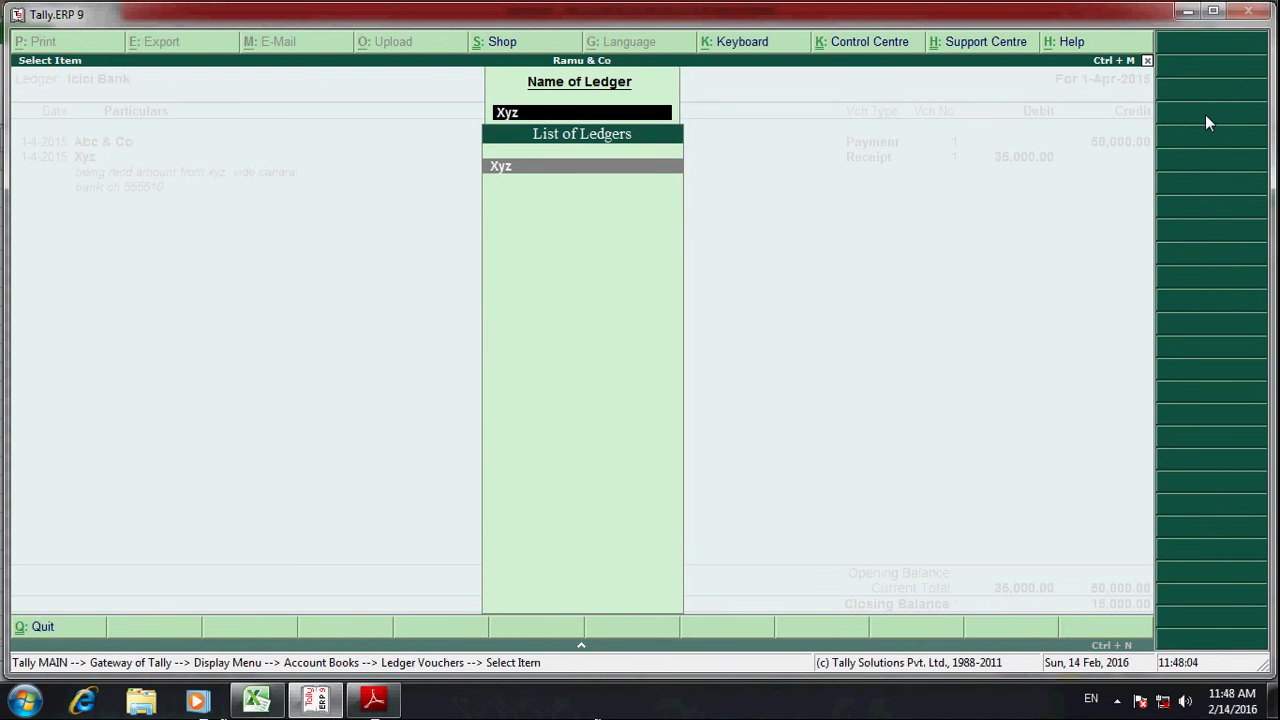
pyautogui.press('Return')
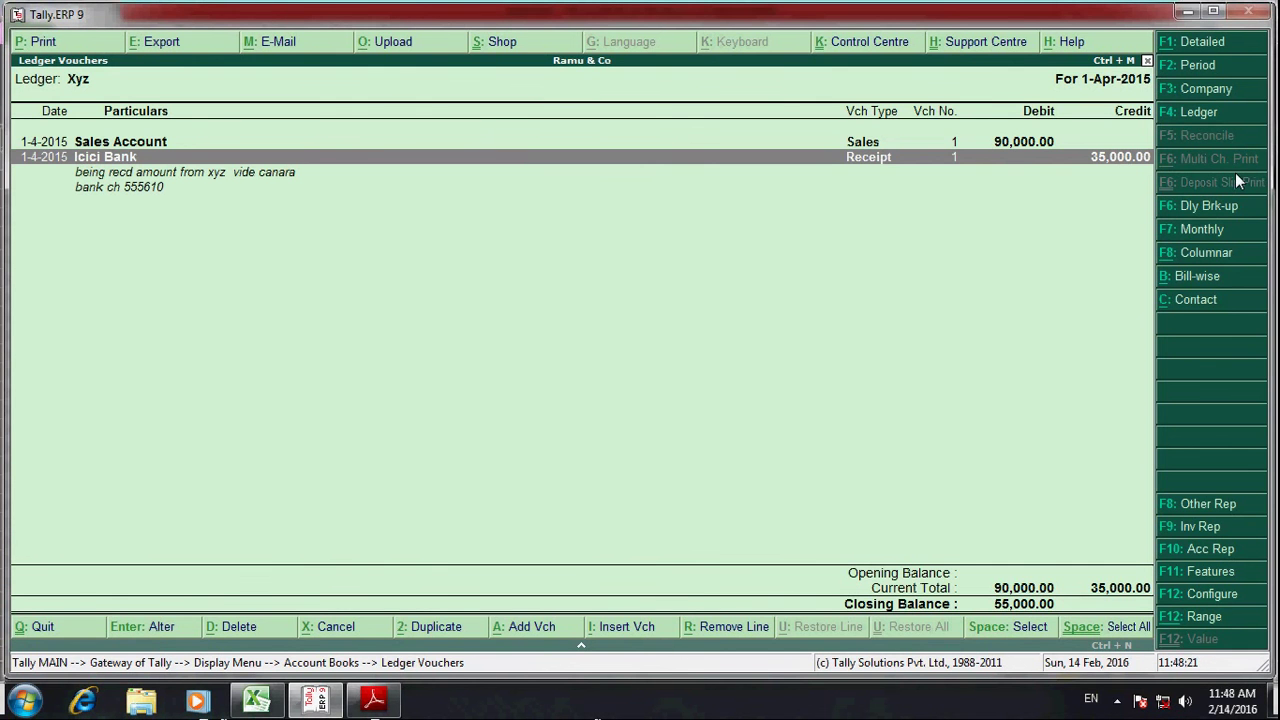
pyautogui.press('Escape')
pyautogui.press('Escape')
pyautogui.press('Escape')
pyautogui.hotkey('alt', 'Tab')
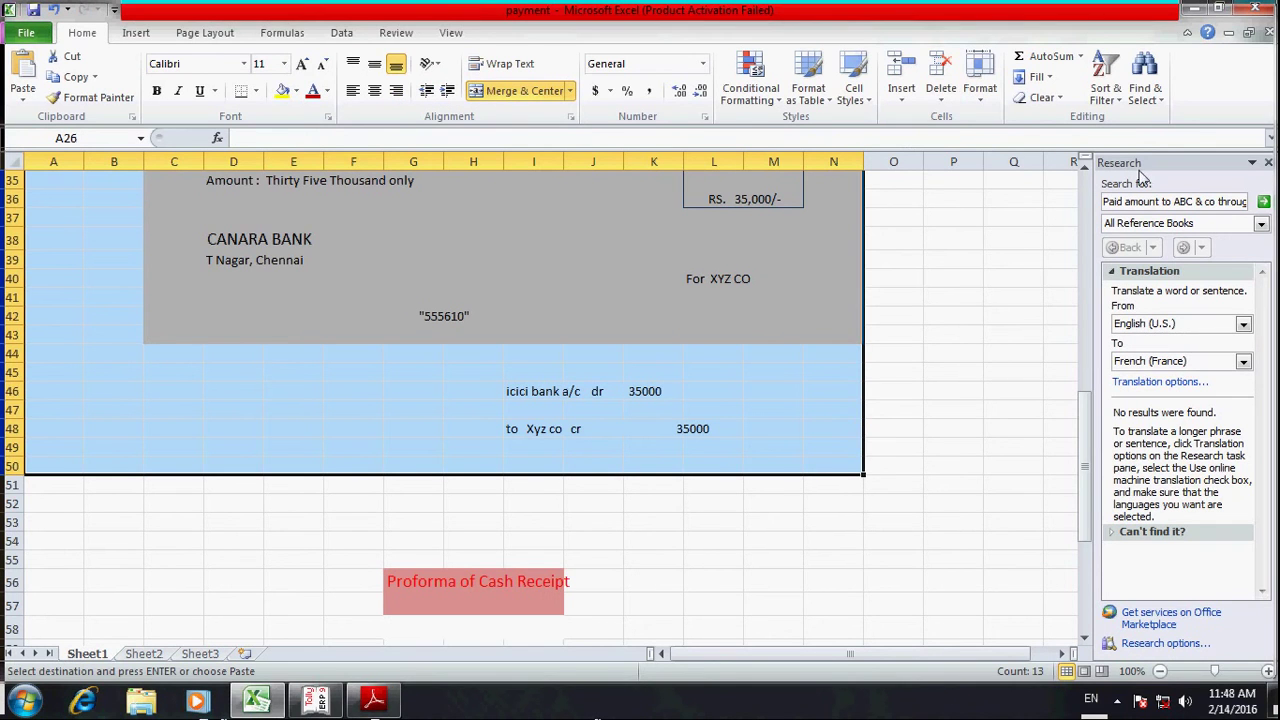
# - Follow Sheet2's 'Received cash from XYZ co' link to the Rs. 25,000 Proforma of Cash Receipt
pyautogui.click(318, 700)
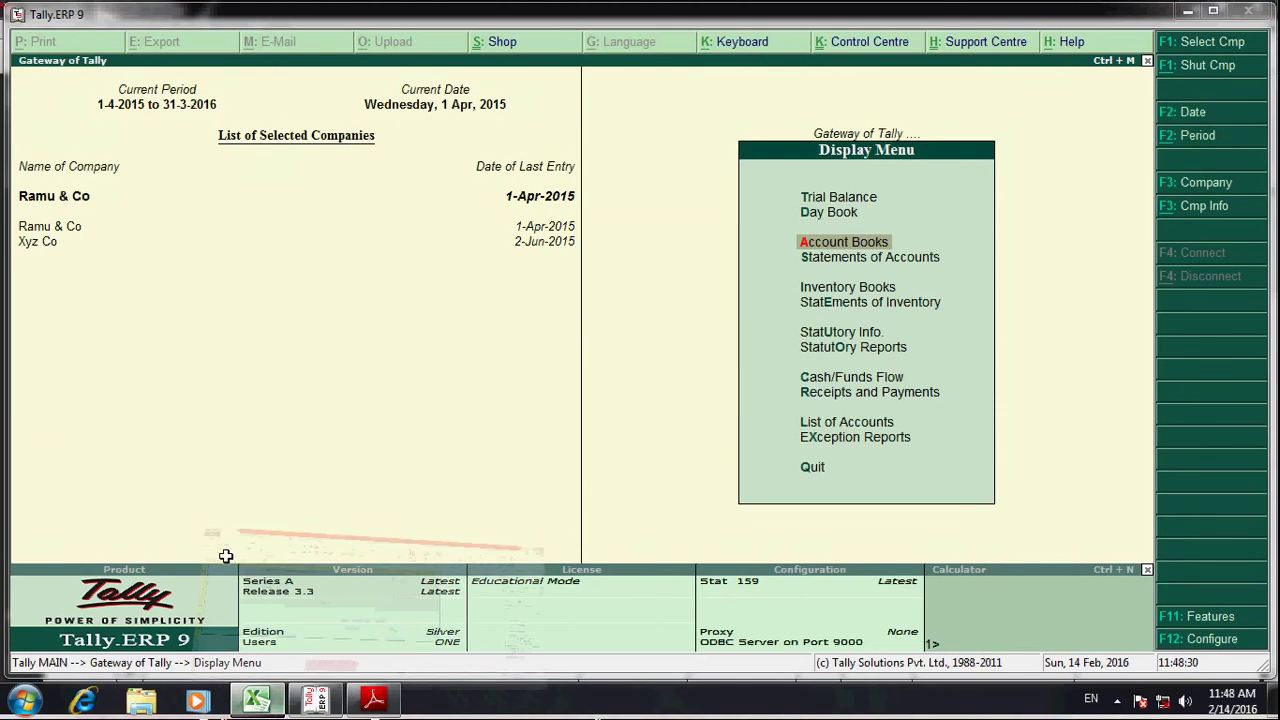
pyautogui.click(215, 603)
pyautogui.click(143, 654)
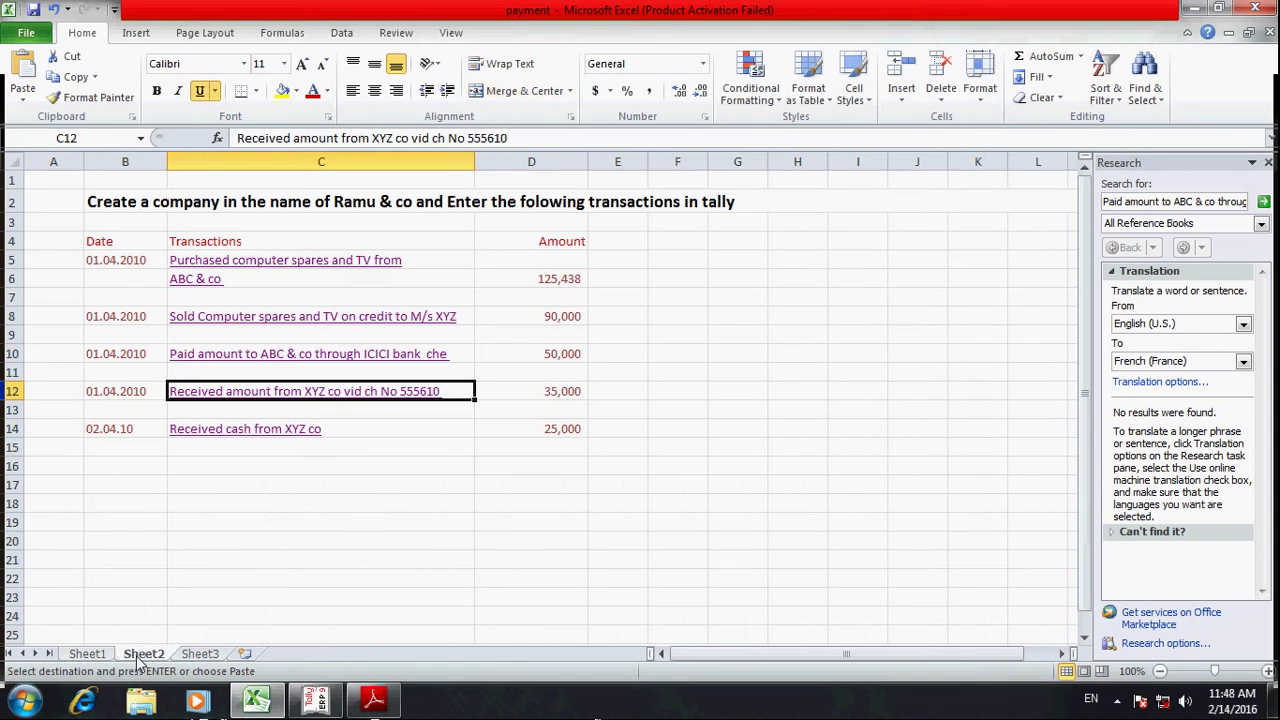
pyautogui.press('Down')
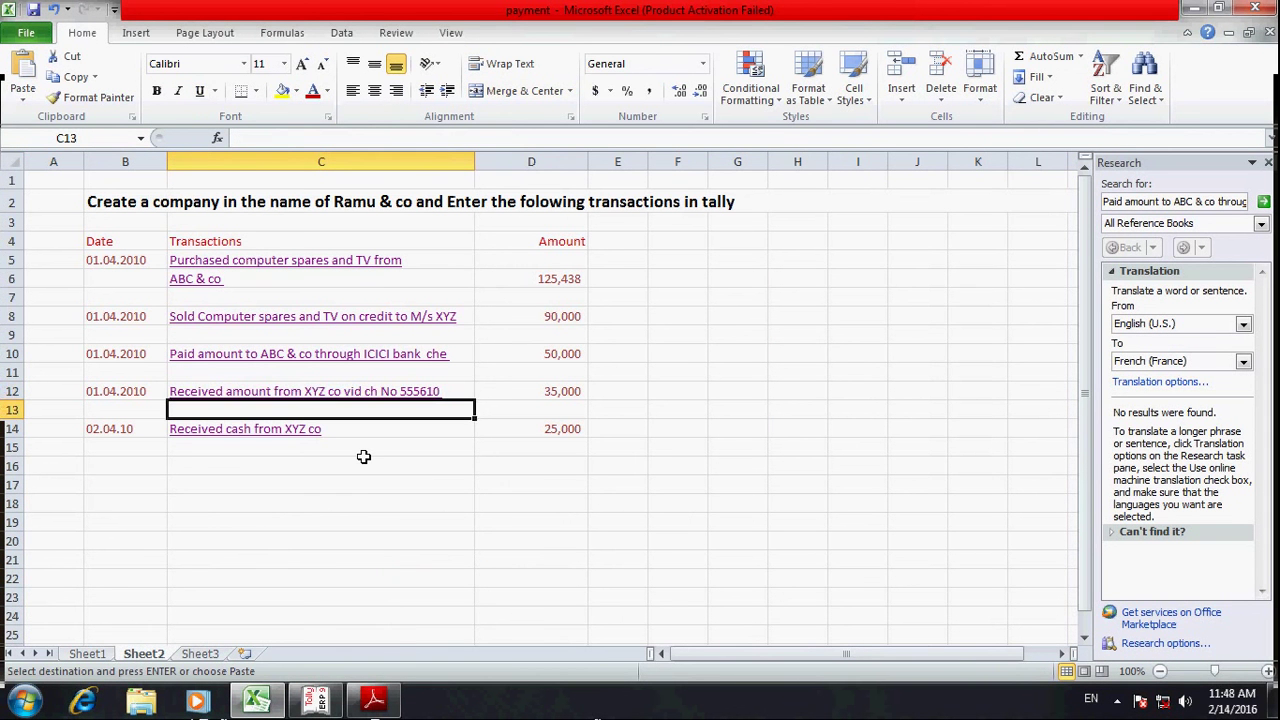
pyautogui.press('Down')
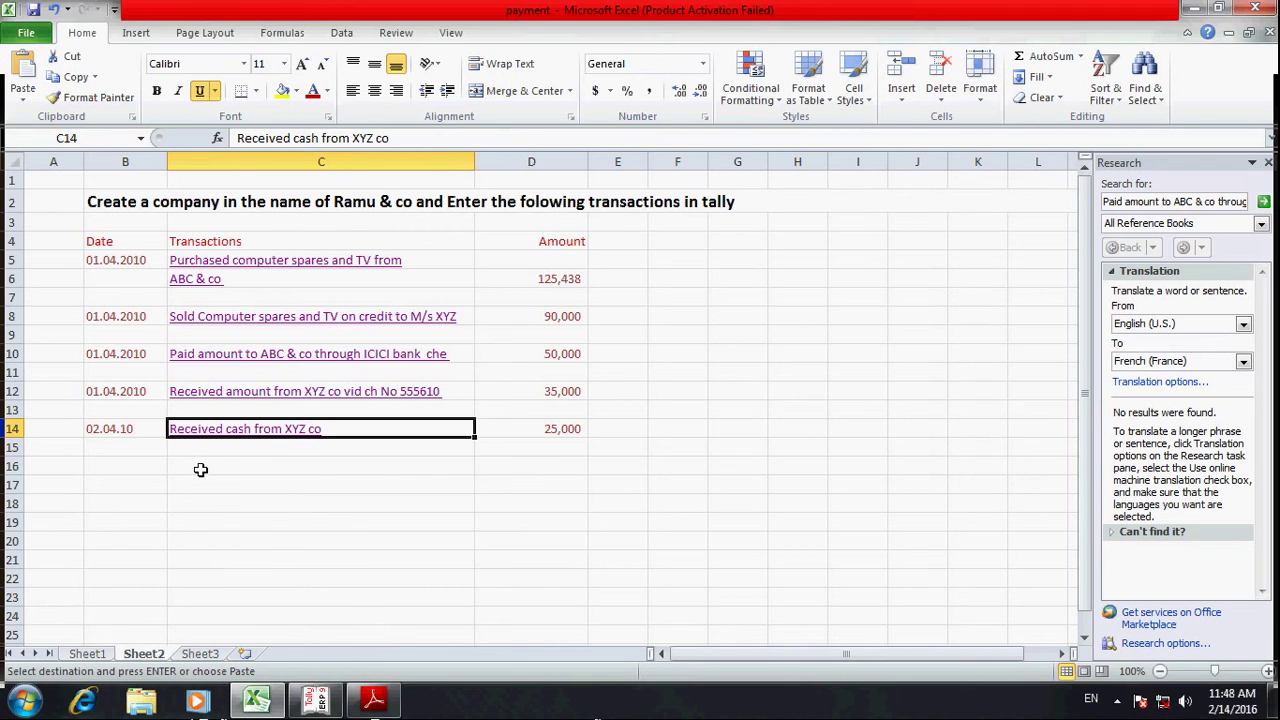
pyautogui.click(265, 432)
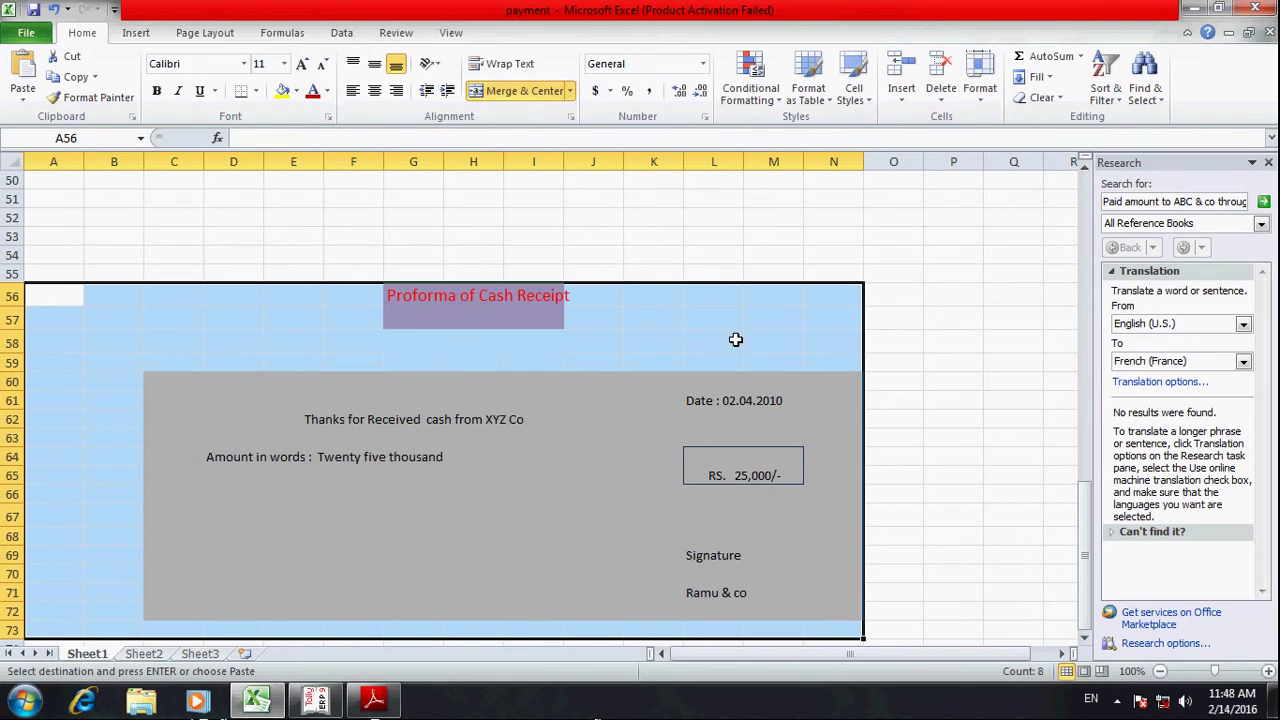
# - Open a blank Receipt voucher No. 2 from Gateway's Accounting Vouchers, then return to Excel
pyautogui.hotkey('alt', 'Tab')
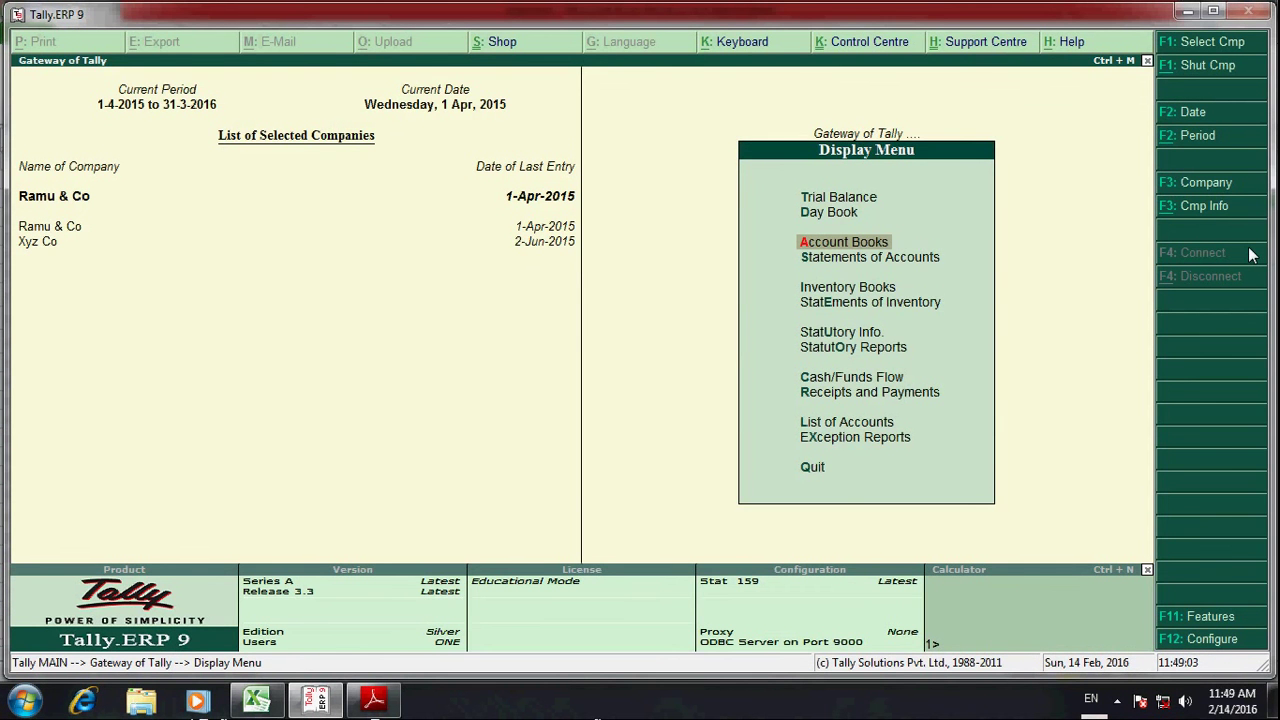
pyautogui.press('Escape')
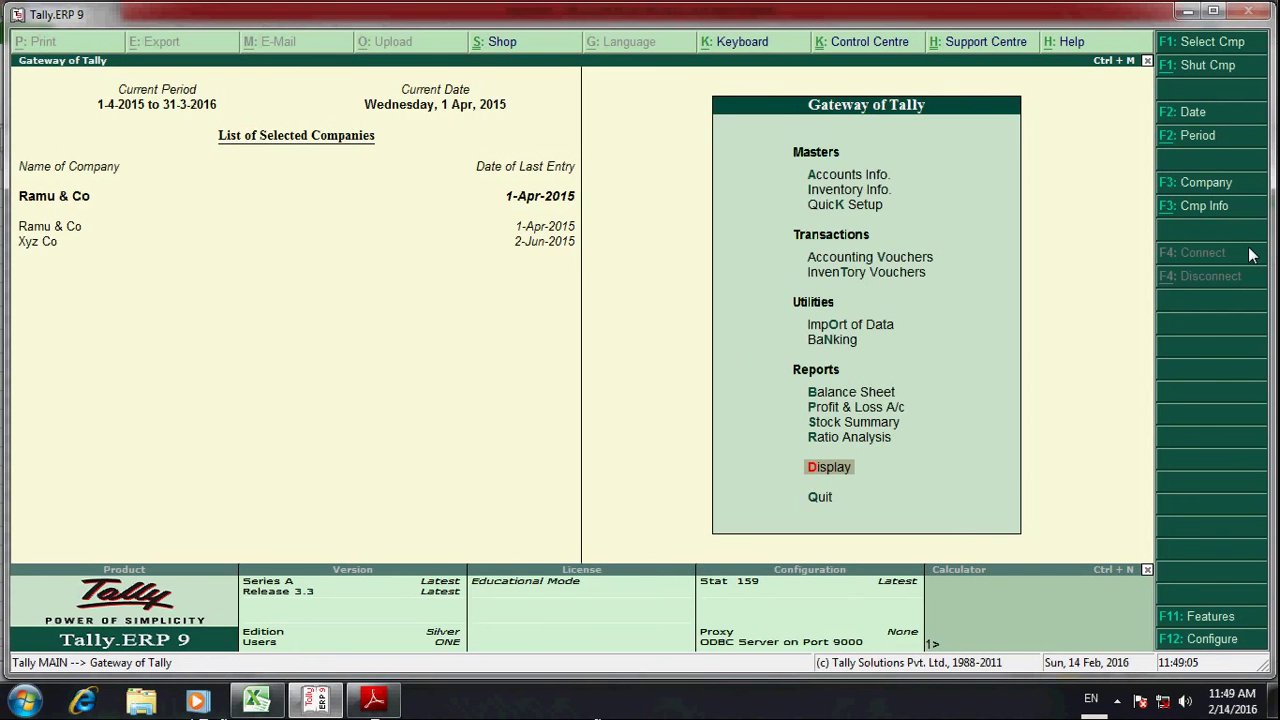
pyautogui.press('Up')
pyautogui.press('Up')
pyautogui.press('Up')
pyautogui.press('Up')
pyautogui.press('Up')
pyautogui.press('Up')
pyautogui.press('Up')
pyautogui.press('Up')
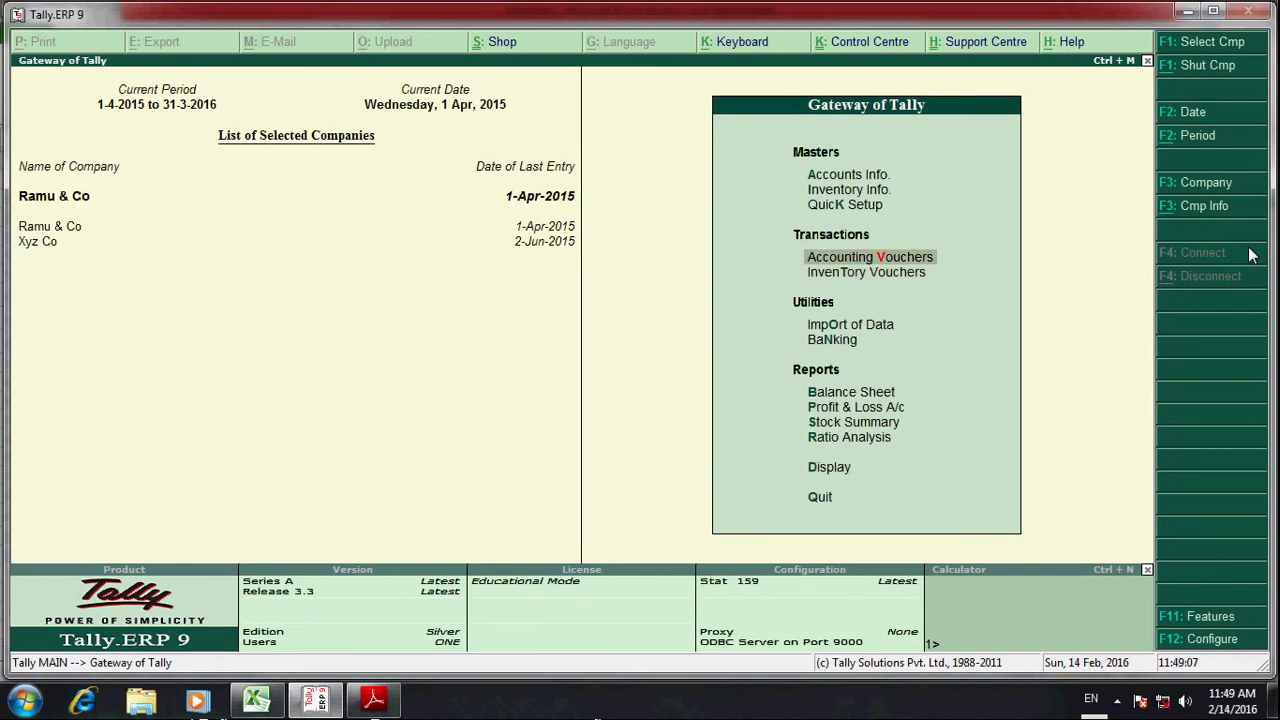
pyautogui.press('Return')
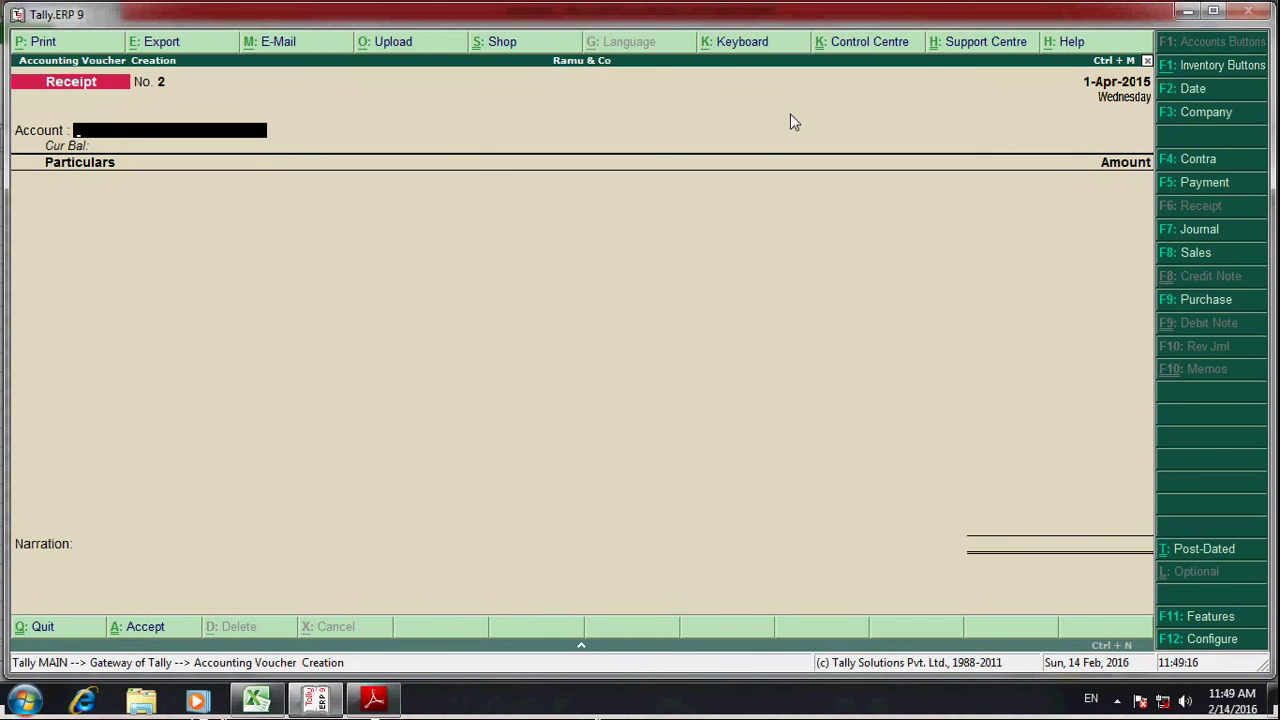
pyautogui.hotkey('alt', 'Tab')
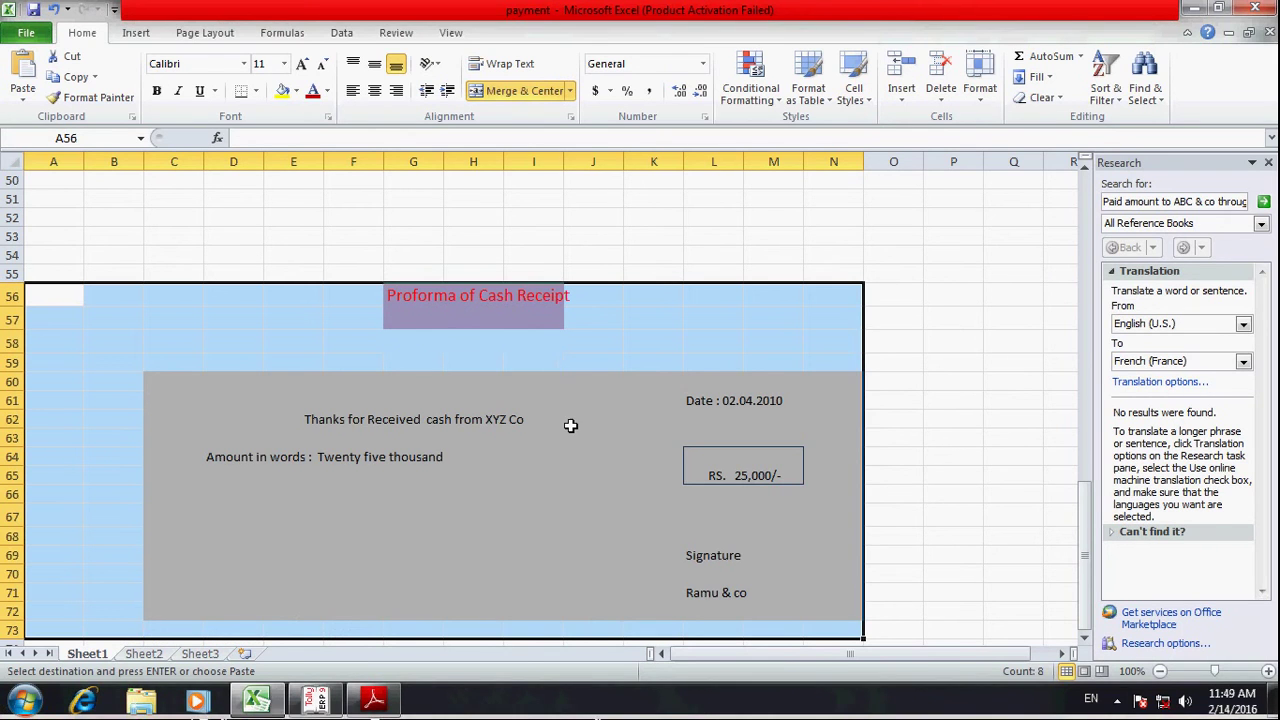
# - Set Cash as the receiving account and Xyz as the paying party on receipt No. 2
pyautogui.hotkey('alt', 'Tab')
pyautogui.write('Cas')
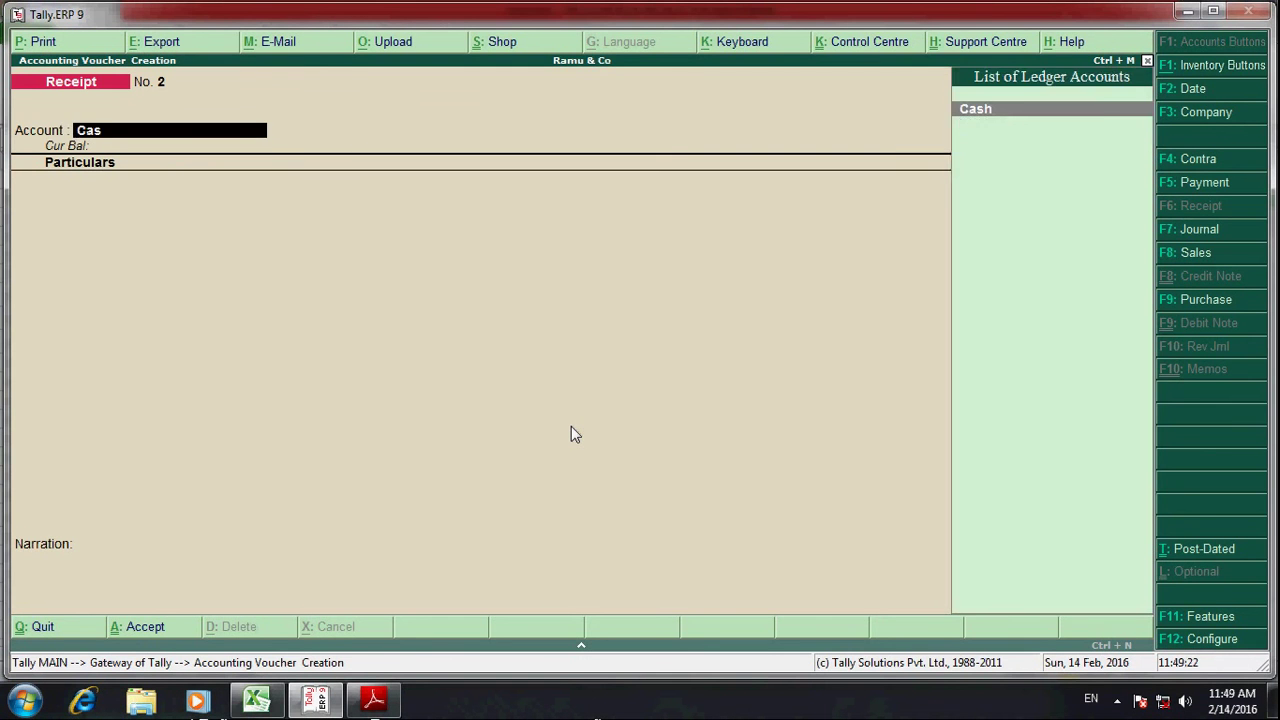
pyautogui.press('Return')
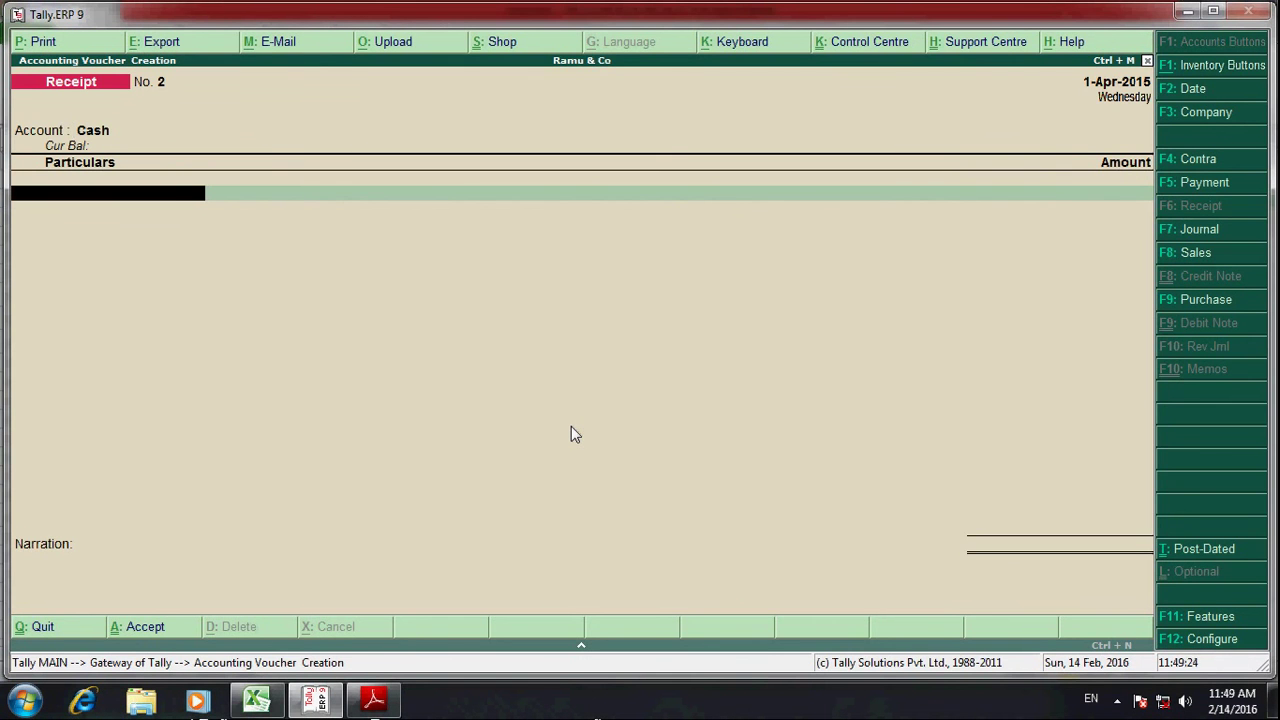
pyautogui.hotkey('alt', 'Tab')
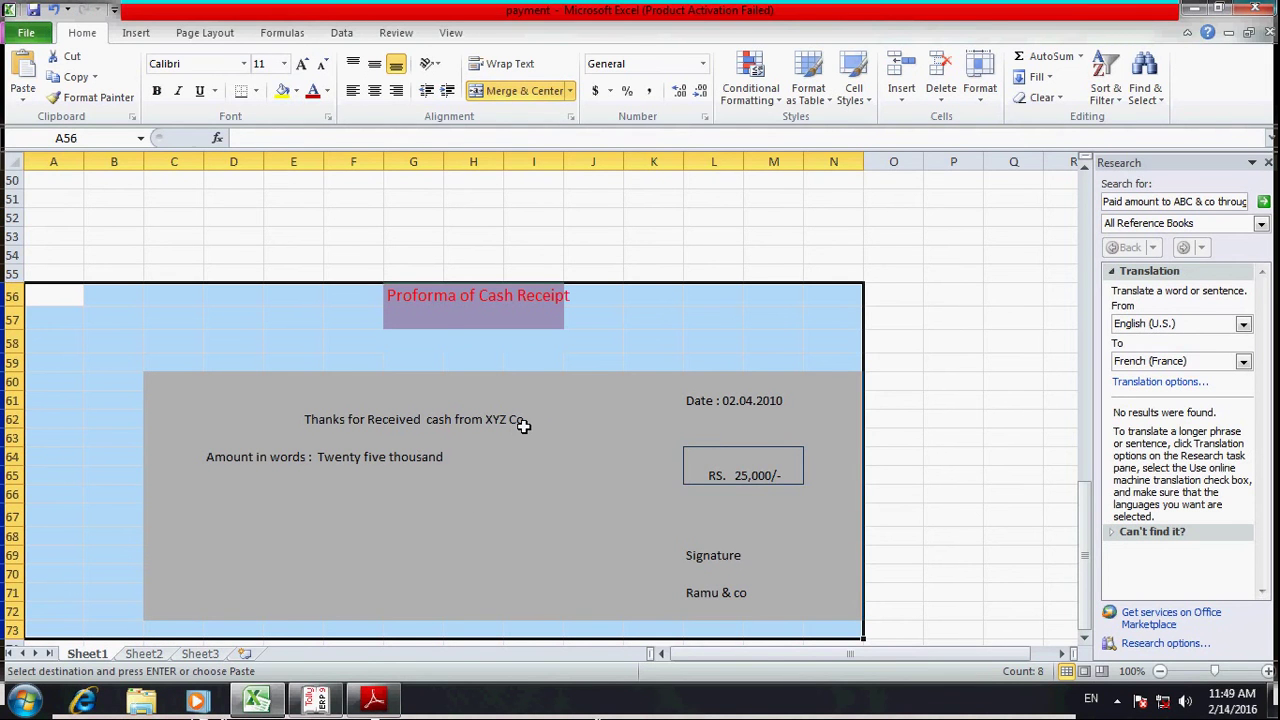
pyautogui.hotkey('alt', 'Tab')
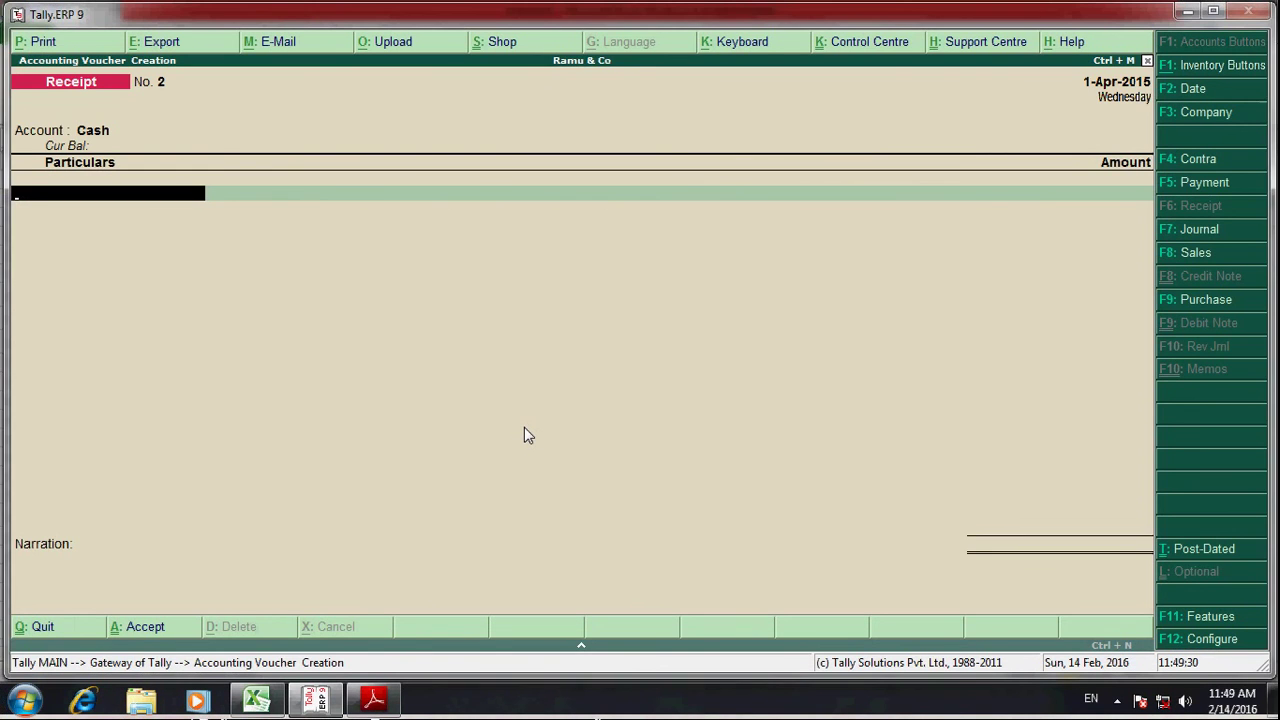
pyautogui.write('Xyz')
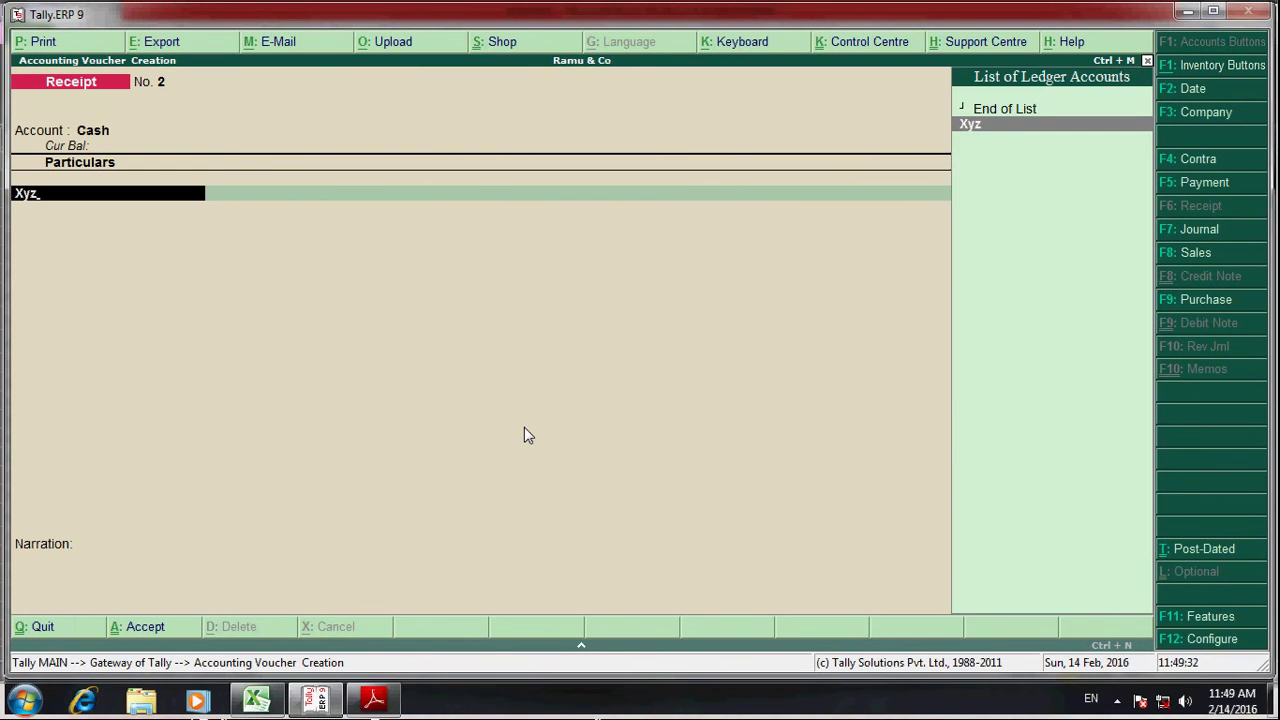
pyautogui.press('Return')
# - Enter 25,000 from Xyz, correcting the mistyped amount, allocated against bill reference 1
pyautogui.hotkey('alt', 'Tab')
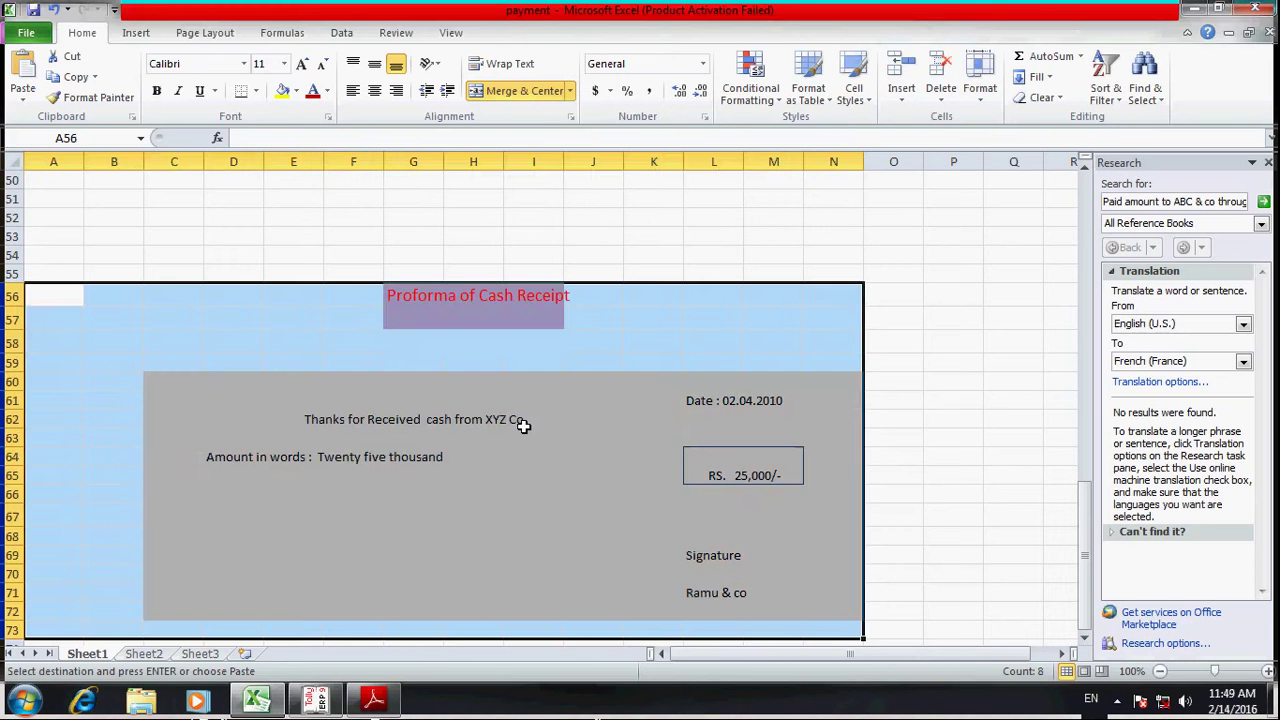
pyautogui.hotkey('alt', 'Tab')
pyautogui.write('2,5')
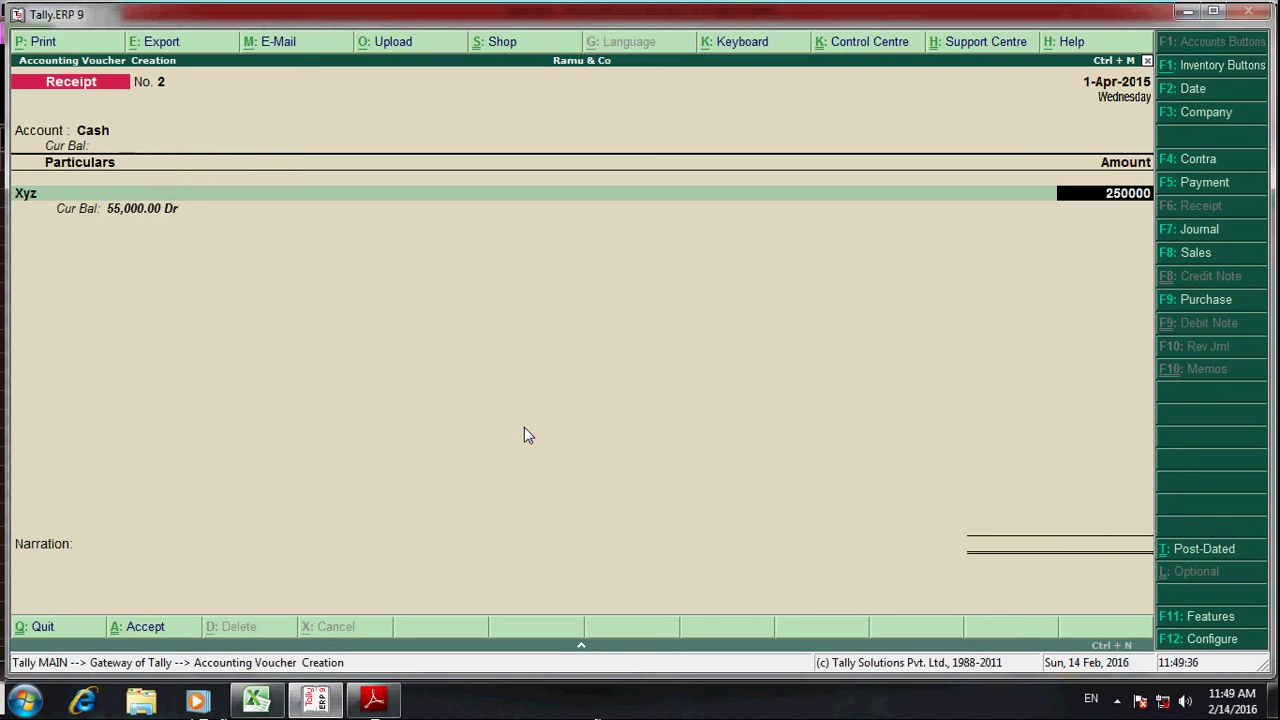
pyautogui.write('0,000')
pyautogui.press('Return')
pyautogui.write('agst r')
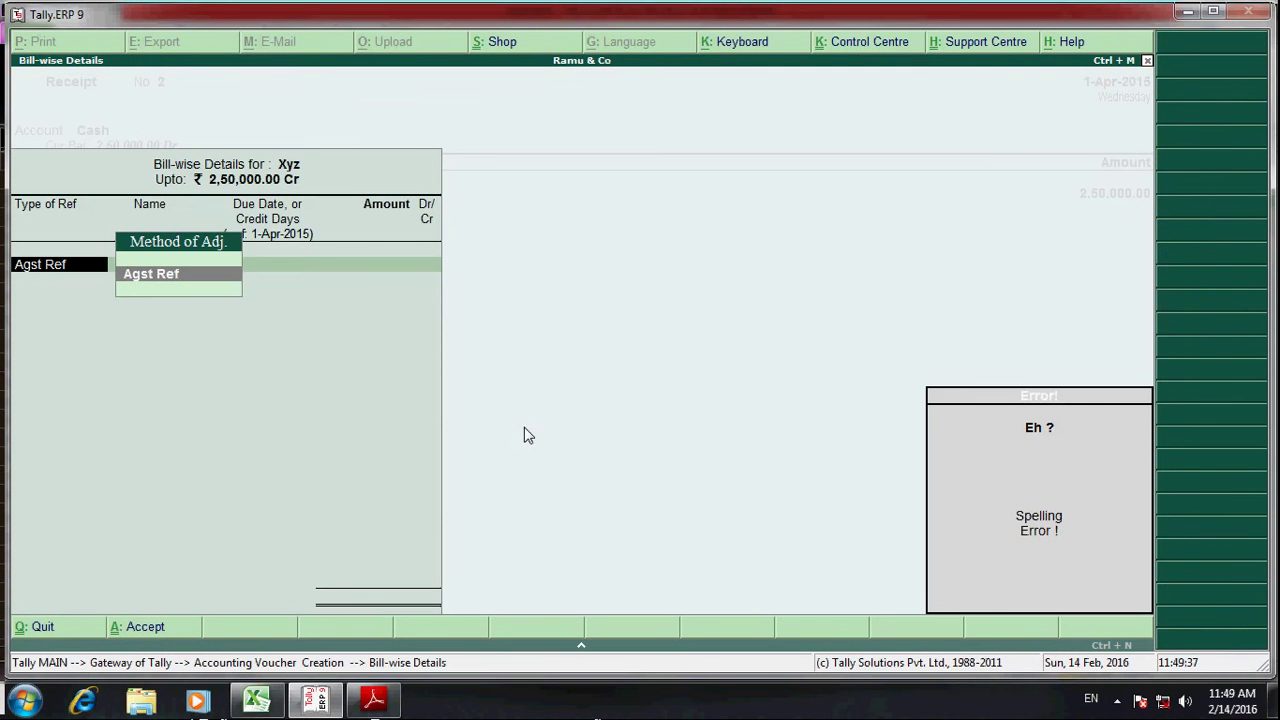
pyautogui.press('BackSpace')
pyautogui.press('BackSpace')
pyautogui.press('BackSpace')
pyautogui.press('BackSpace')
pyautogui.press('BackSpace')
pyautogui.press('BackSpace')
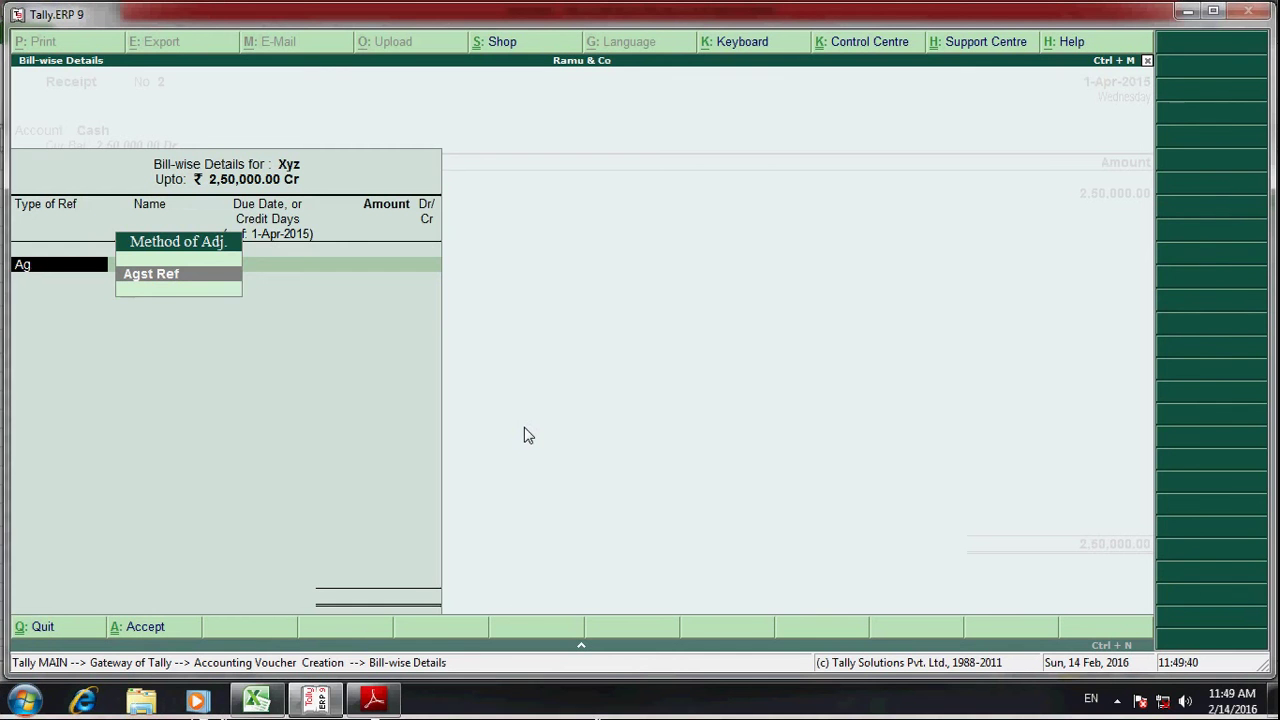
pyautogui.press('Escape')
pyautogui.write('25000')
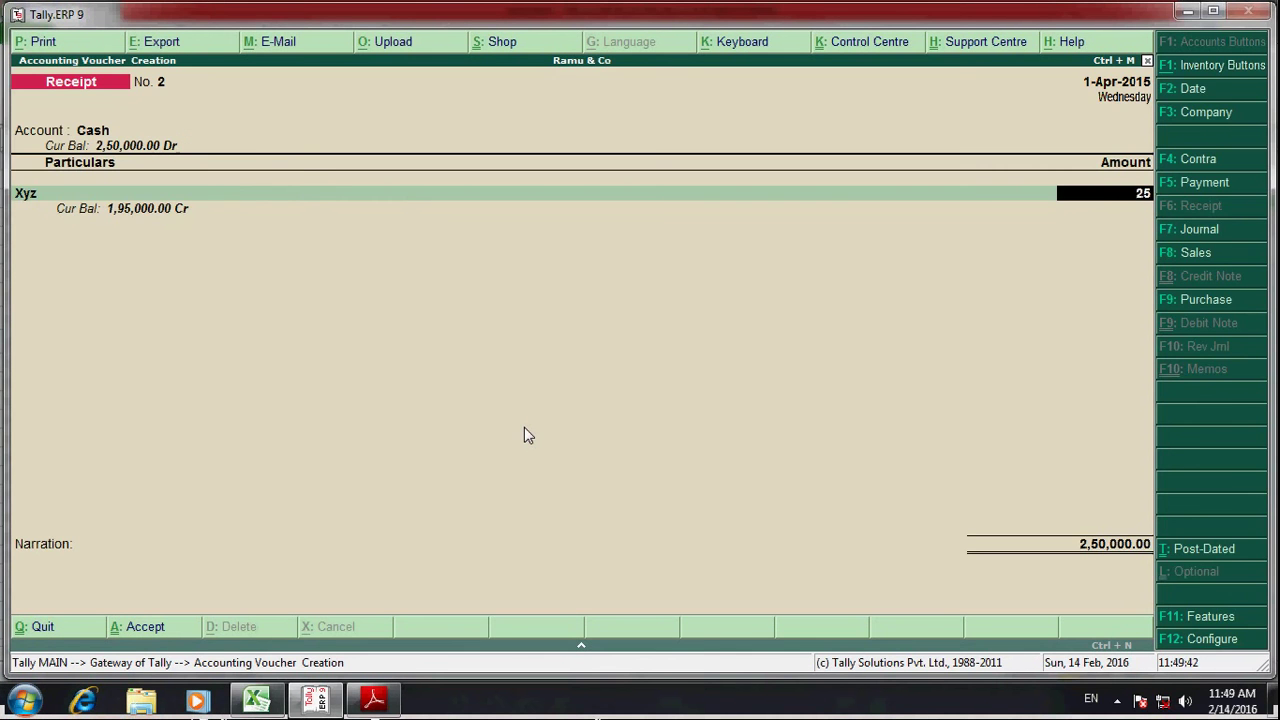
pyautogui.press('Return')
pyautogui.press('Return')
pyautogui.press('Return')
pyautogui.press('Return')
pyautogui.press('Return')
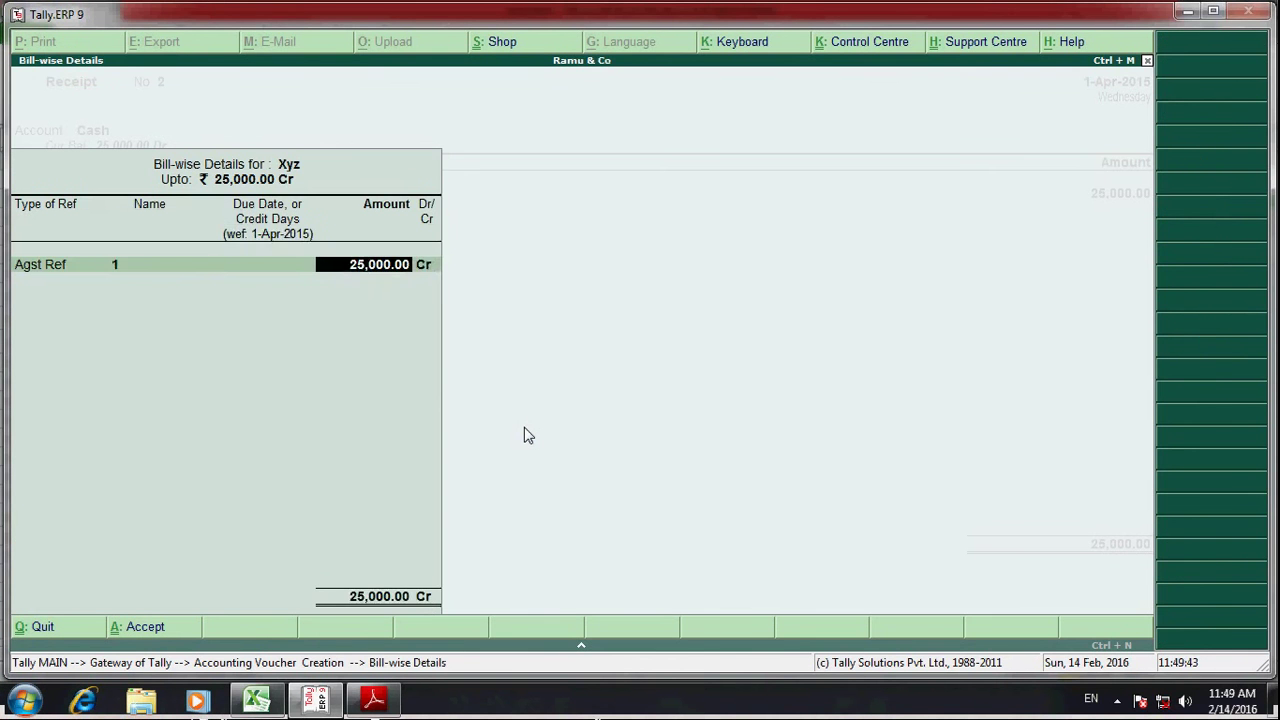
pyautogui.press('Return')
pyautogui.press('Return')
pyautogui.press('Return')
pyautogui.press('Return')
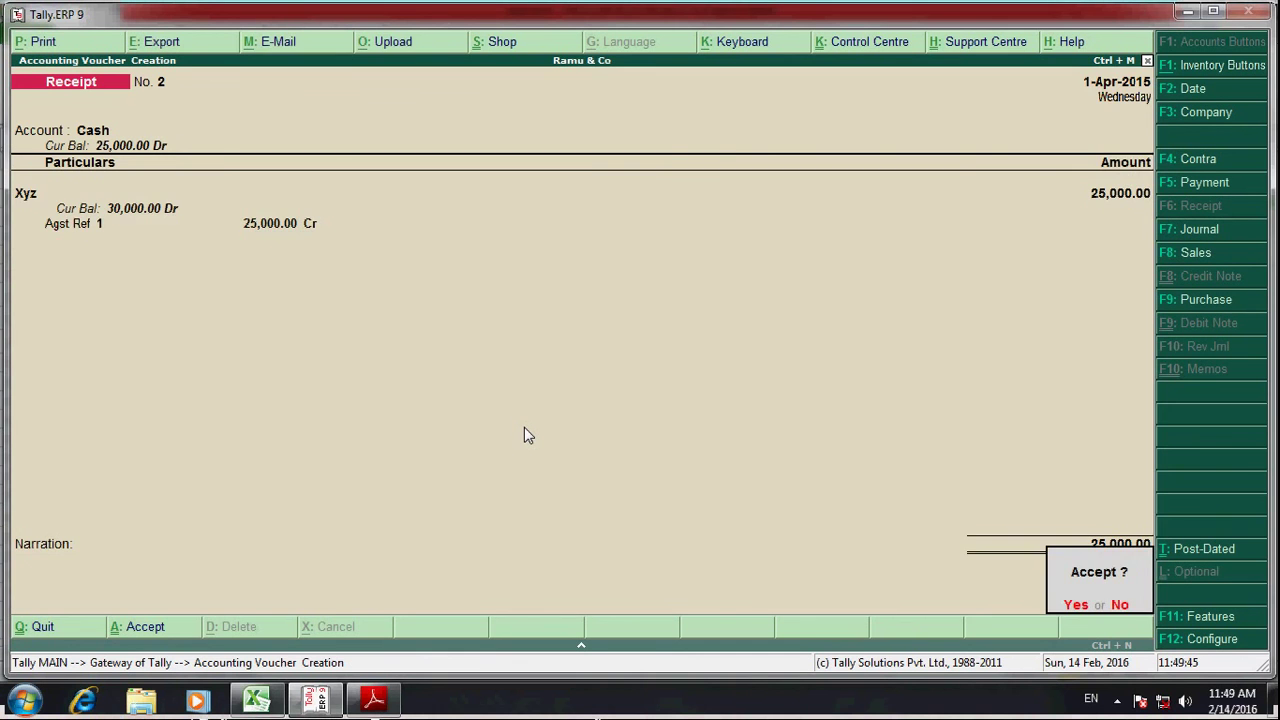
# - Add narration 'Being amount recd from xyz', accept the receipt, and quit to Gateway of Tally
pyautogui.press('Escape')
pyautogui.press('Return')
pyautogui.press('Return')
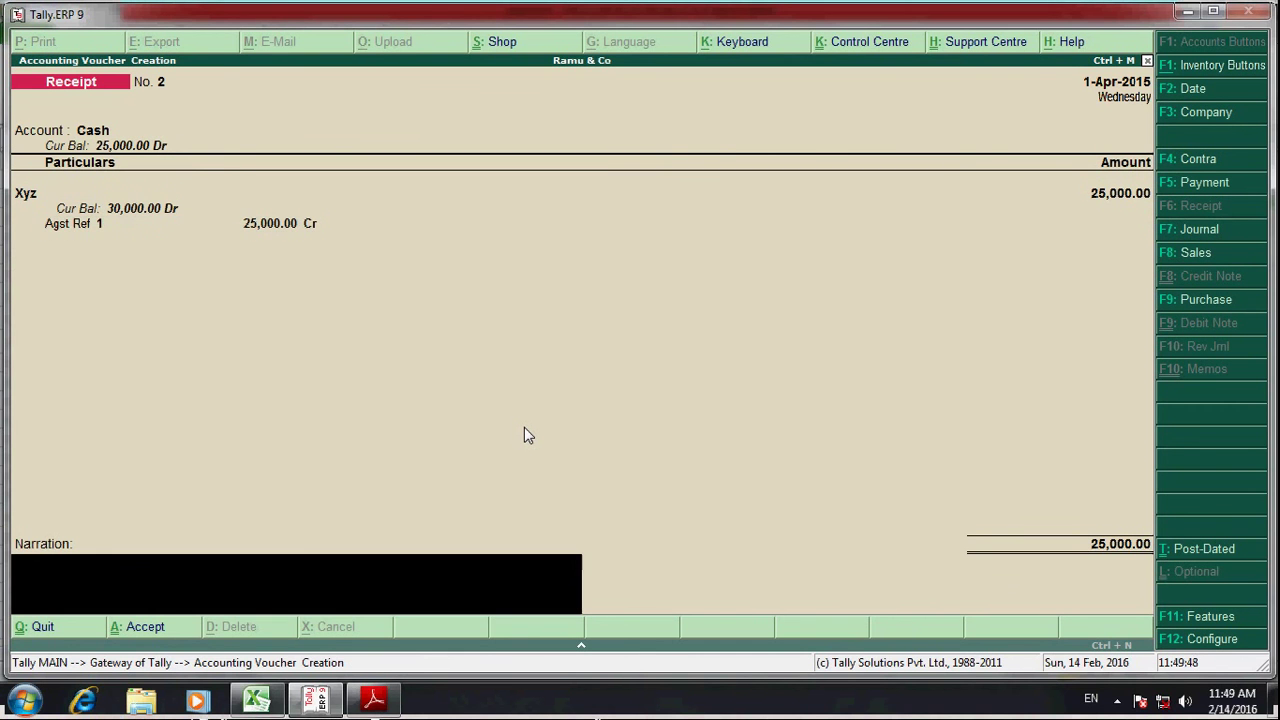
pyautogui.write('Be')
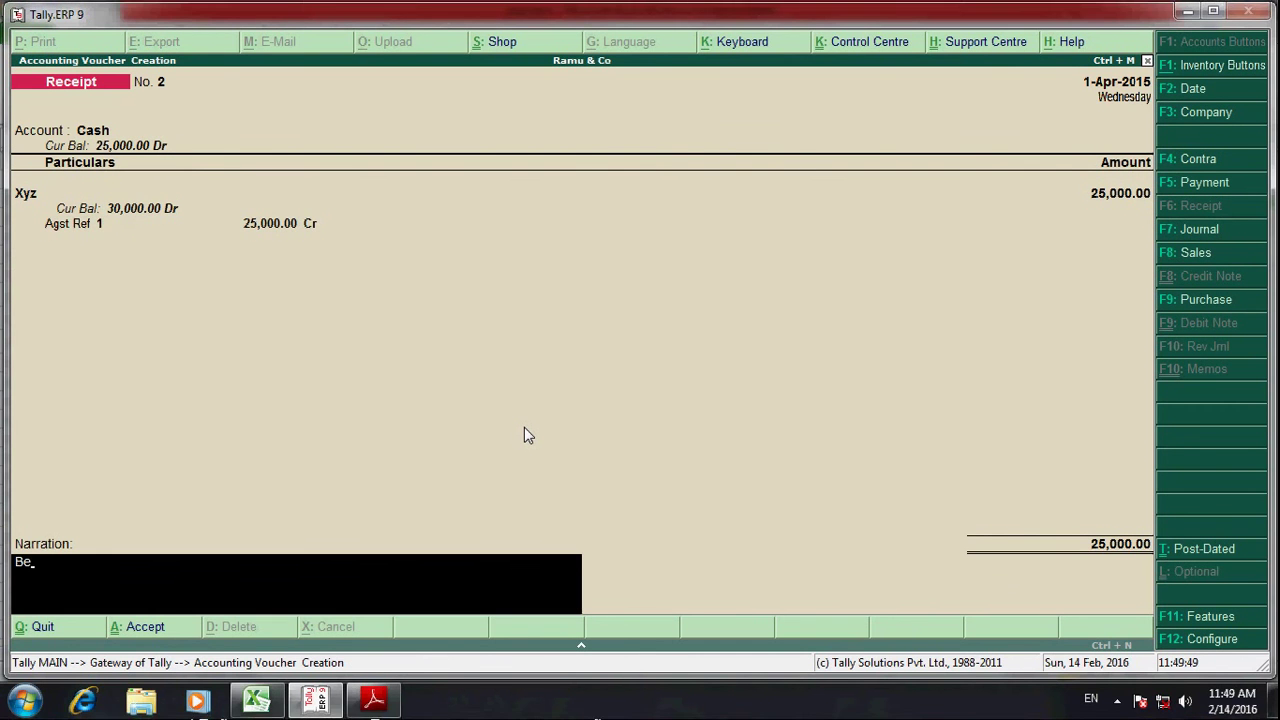
pyautogui.write('ing amount ')
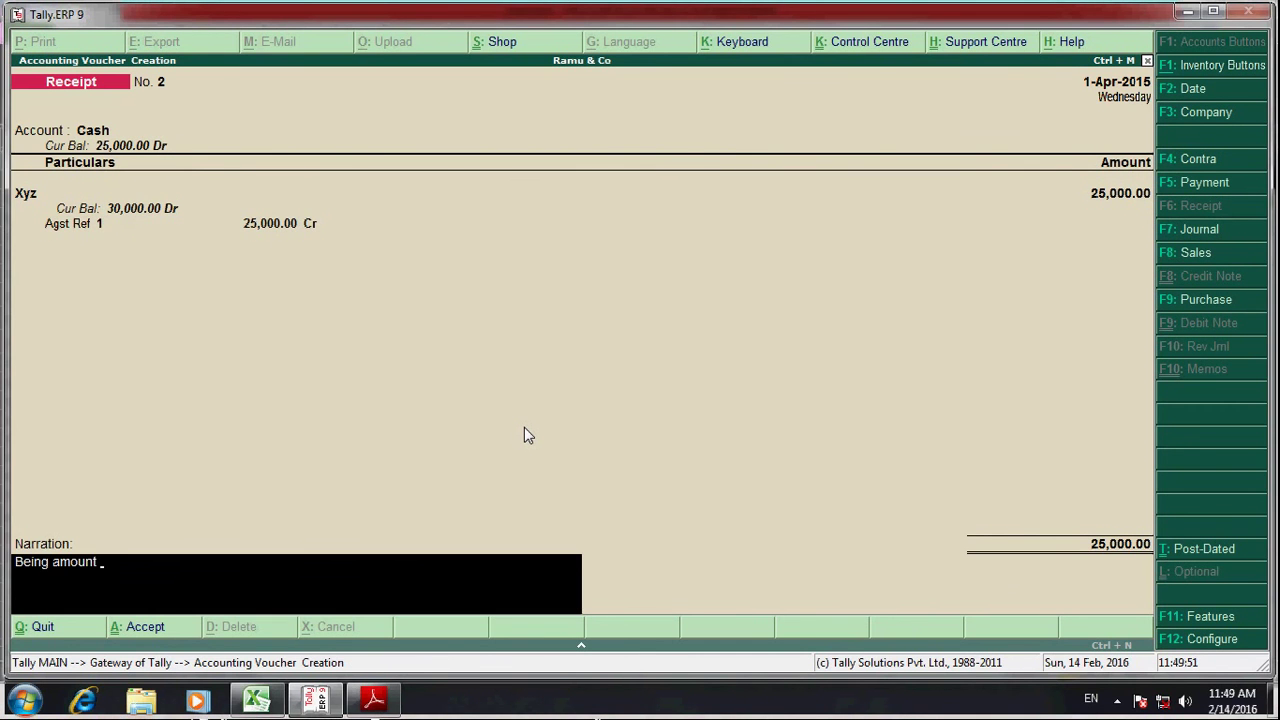
pyautogui.write('recd from xyz')
pyautogui.press('Return')
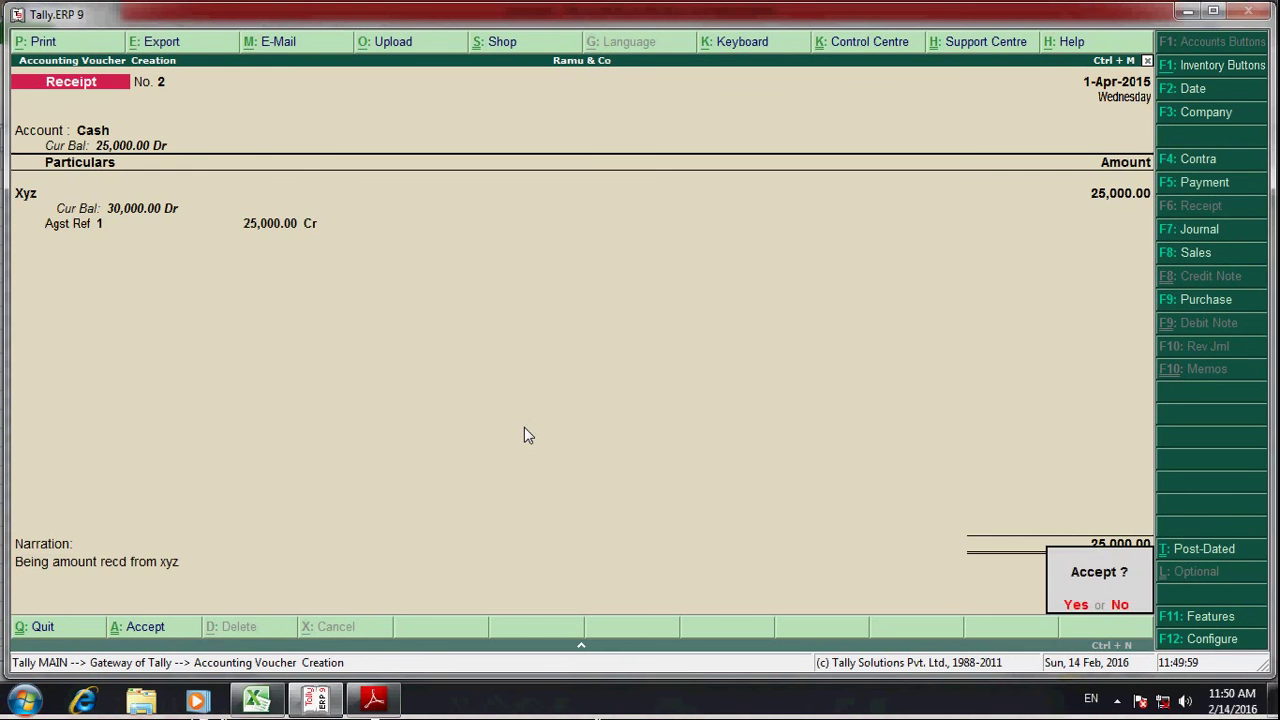
pyautogui.press('Return')
pyautogui.press('Escape')
pyautogui.press('Return')
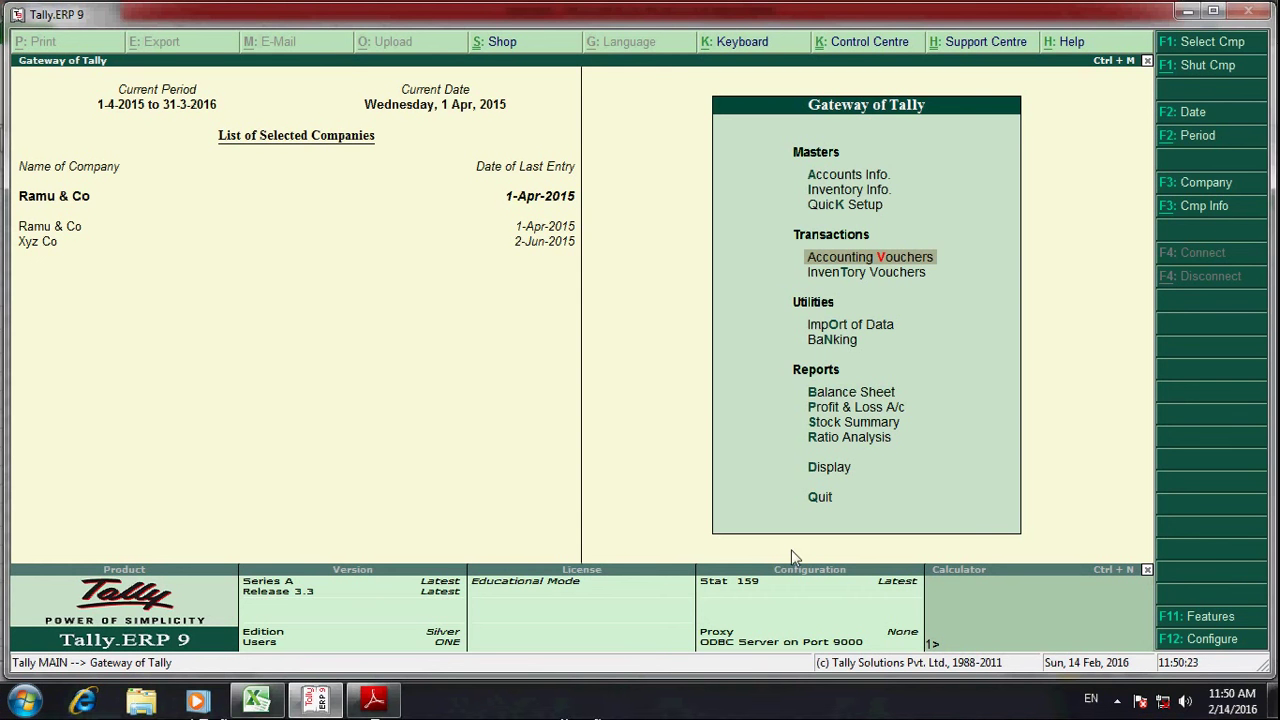
# - Open the Stock Item report for Hard Disk to see its monthly summary
pyautogui.press('Down')
pyautogui.press('Down')
pyautogui.press('Down')
pyautogui.press('Down')
pyautogui.press('Down')
pyautogui.press('Down')
pyautogui.press('Down')
pyautogui.press('Down')
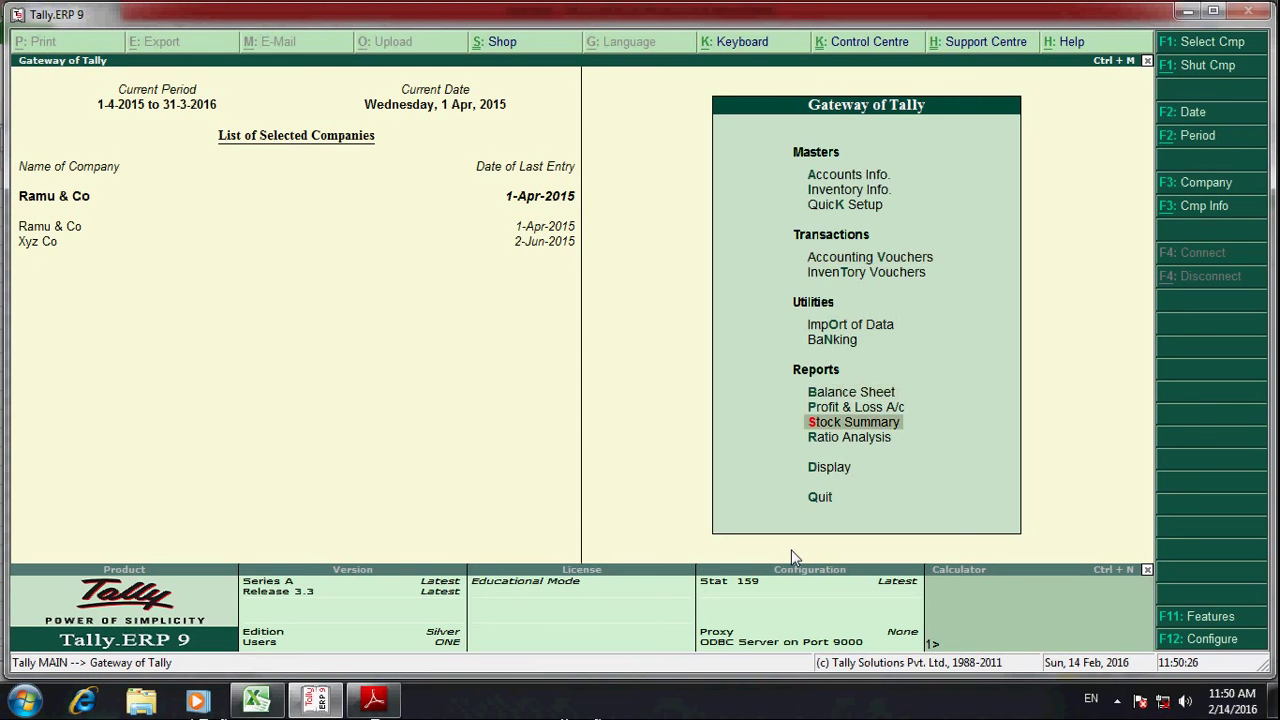
pyautogui.press('Return')
pyautogui.press('Down')
pyautogui.press('Down')
pyautogui.press('Down')
pyautogui.press('Down')
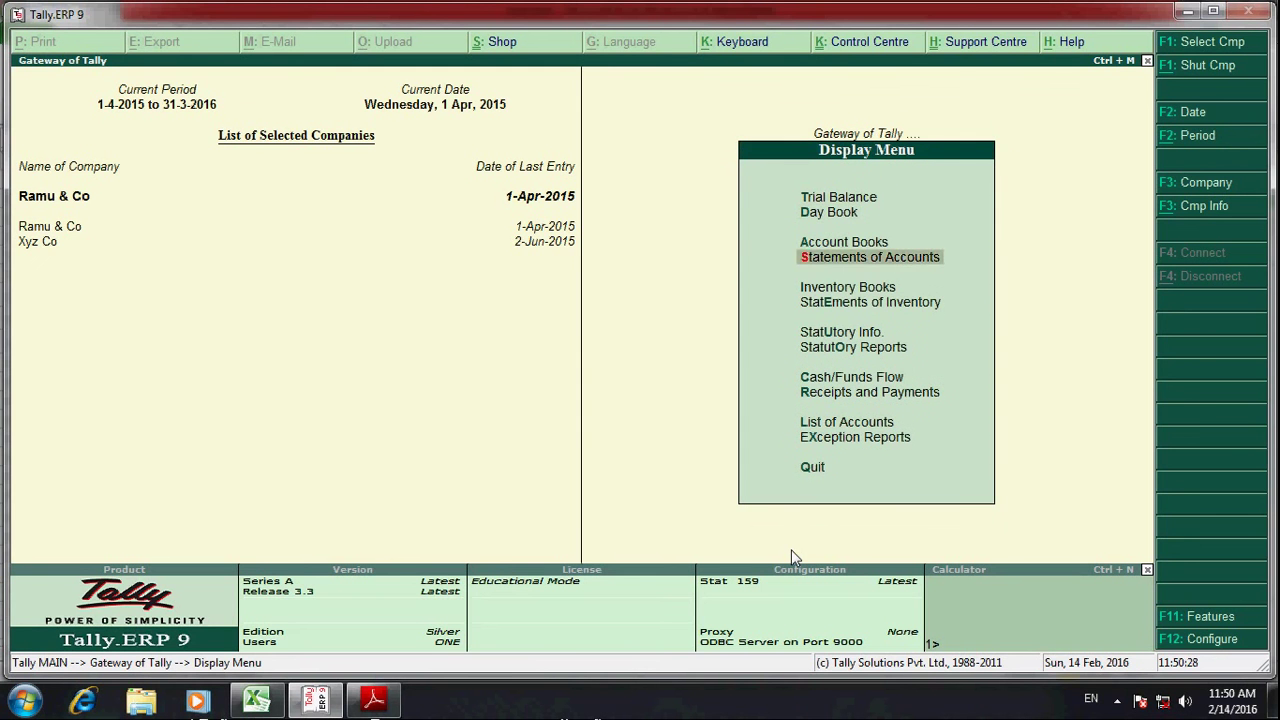
pyautogui.press('Up')
pyautogui.press('Down')
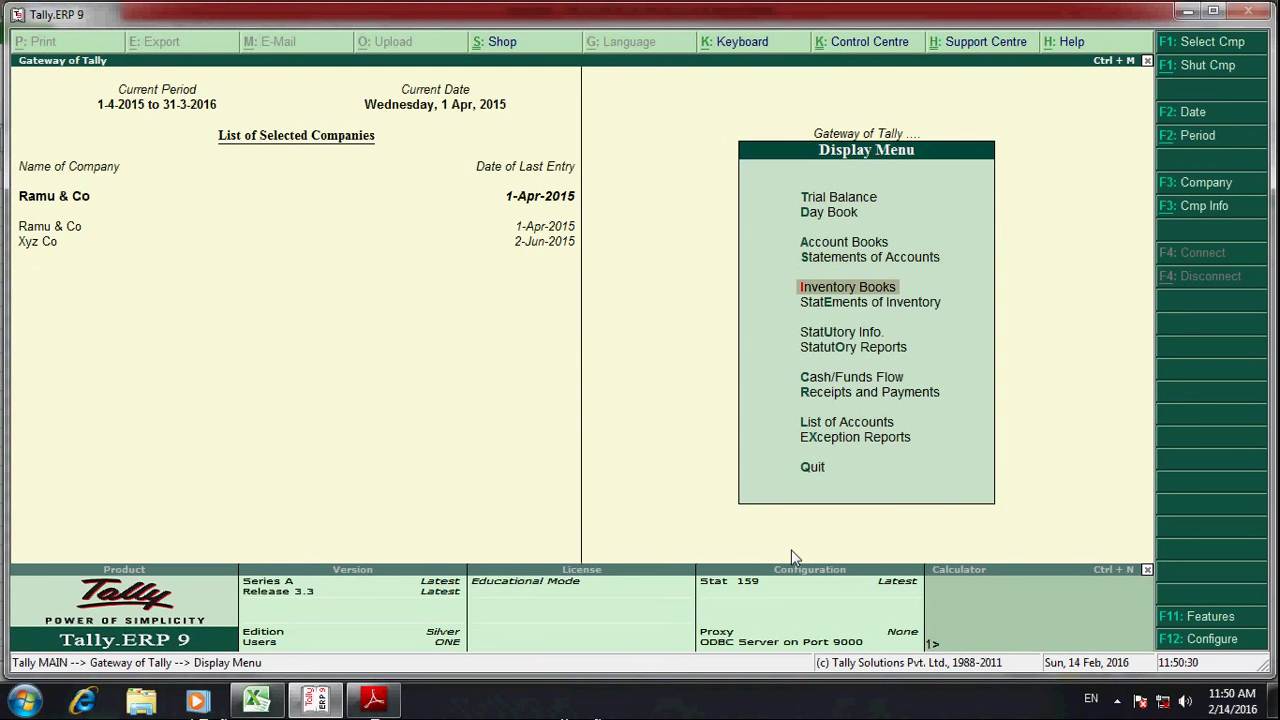
pyautogui.press('Return')
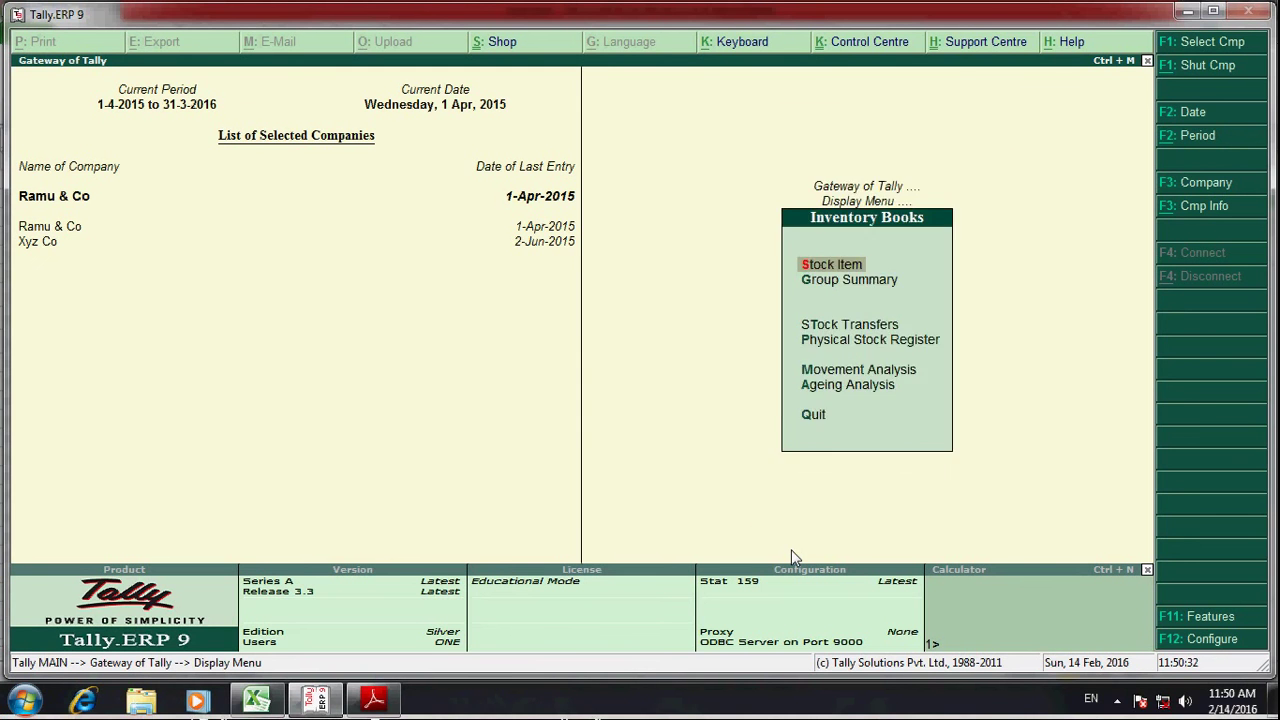
pyautogui.press('Return')
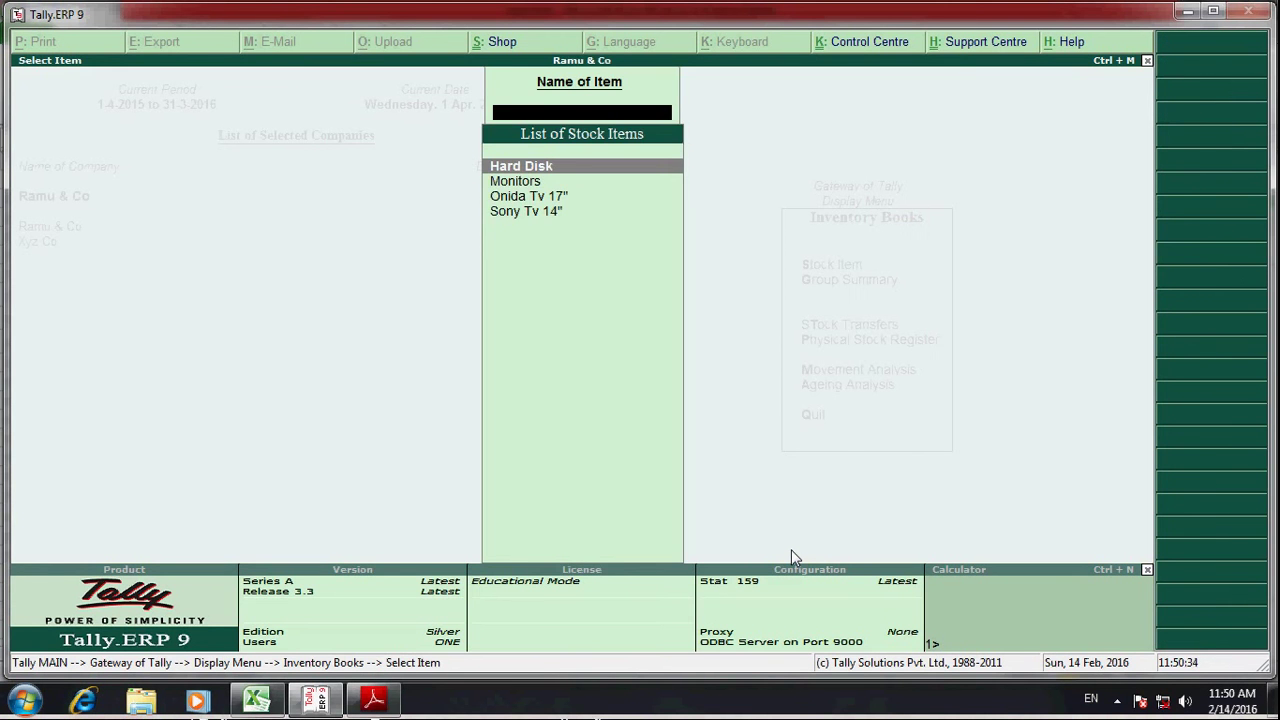
pyautogui.write('Ha')
pyautogui.press('Return')
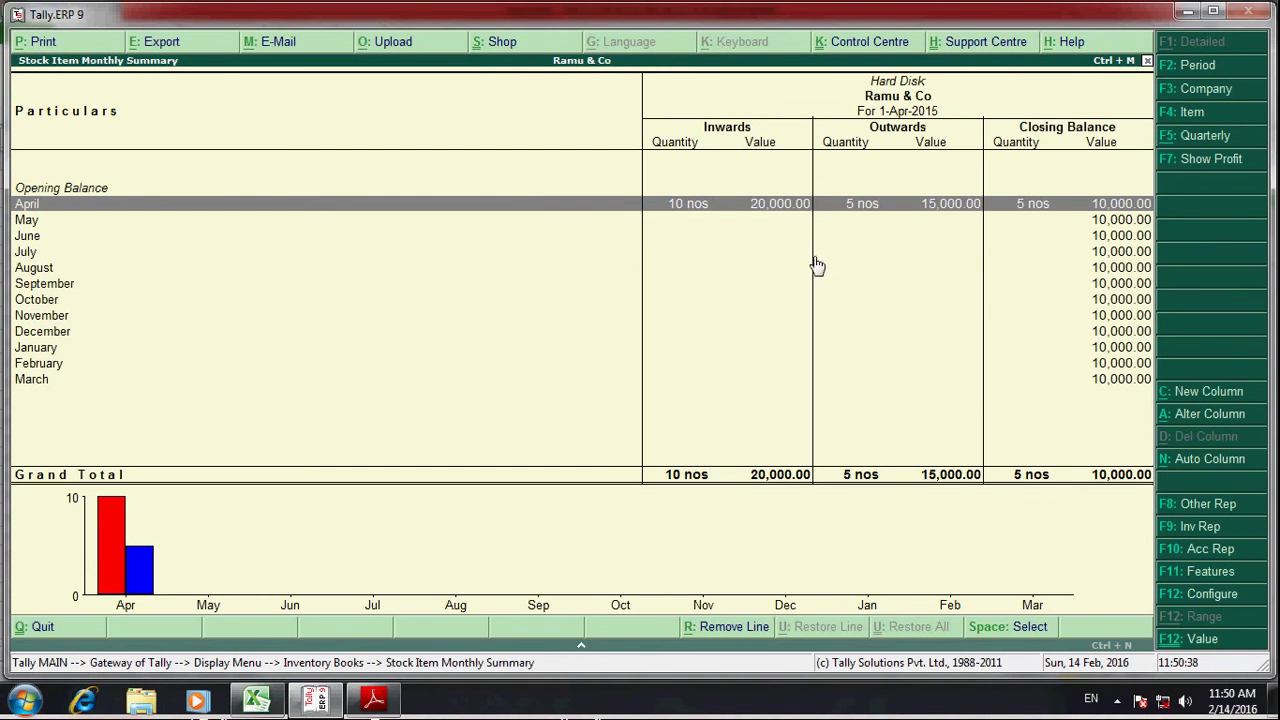
# - Drill into Hard Disk's April vouchers, including the Xyz sale, then return to the Display Menu
pyautogui.press('Return')
pyautogui.press('Down')
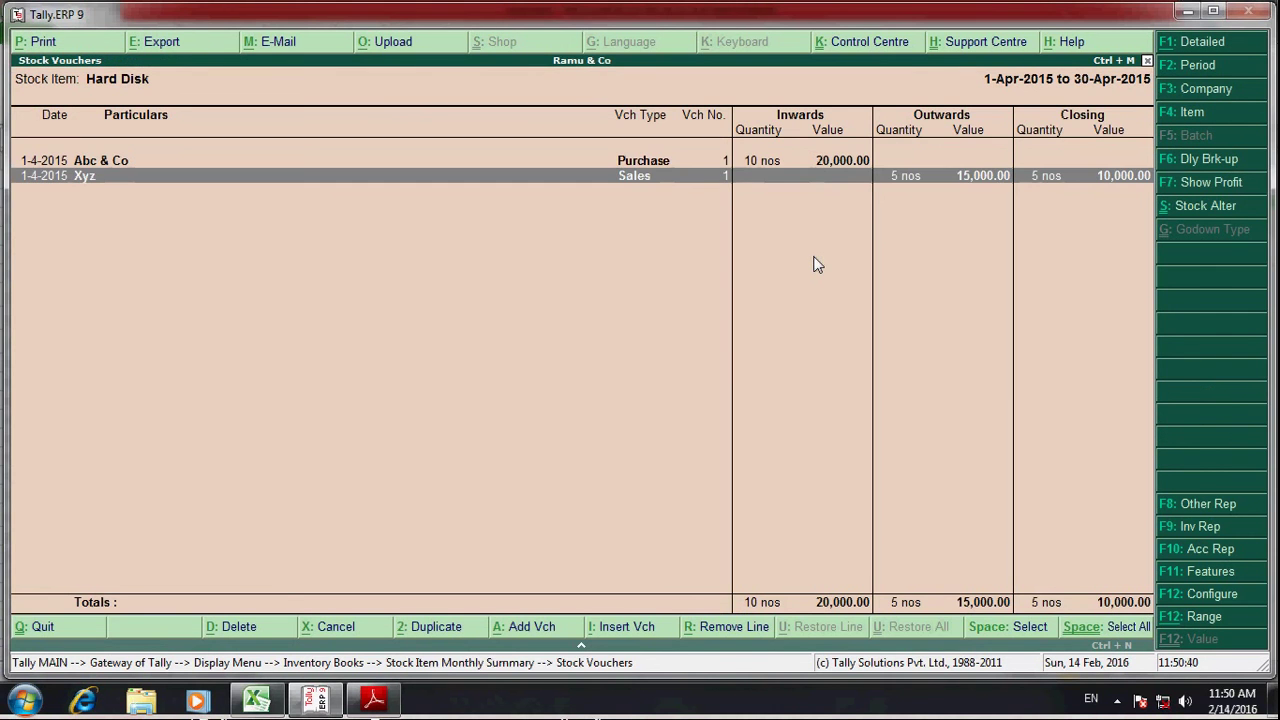
pyautogui.press('Escape')
pyautogui.press('Escape')
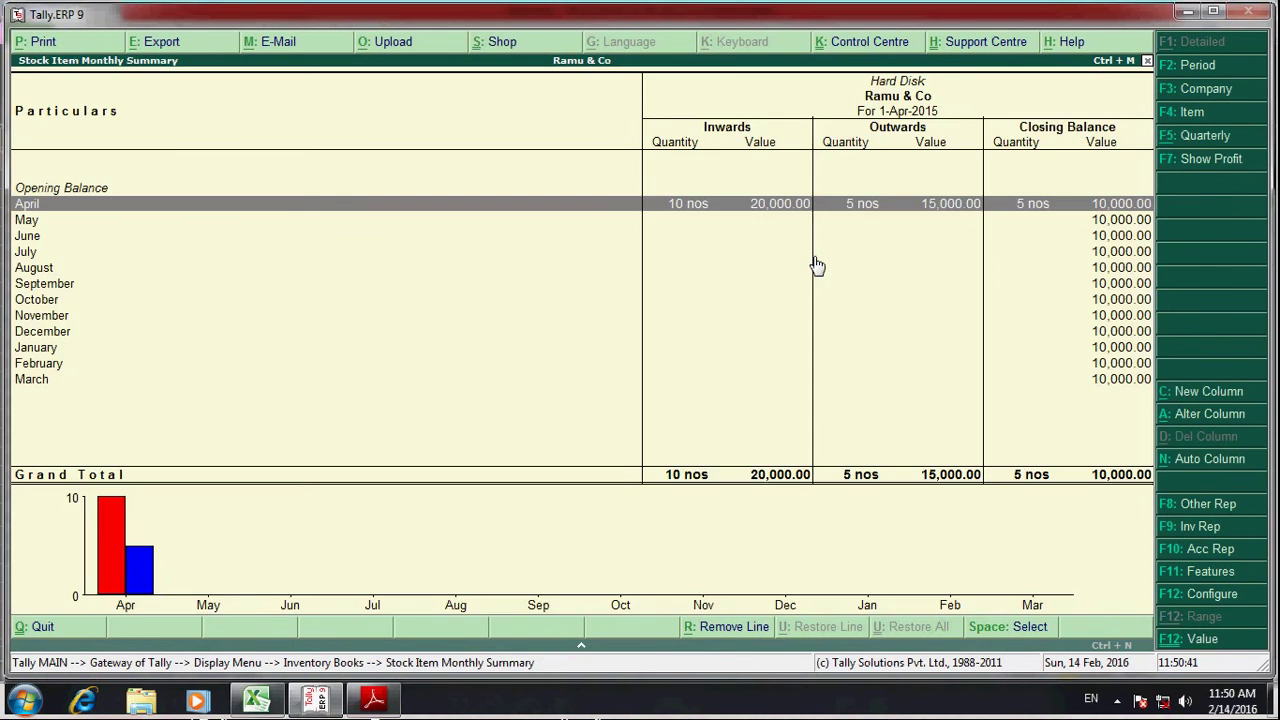
pyautogui.press('Escape')
pyautogui.press('Escape')
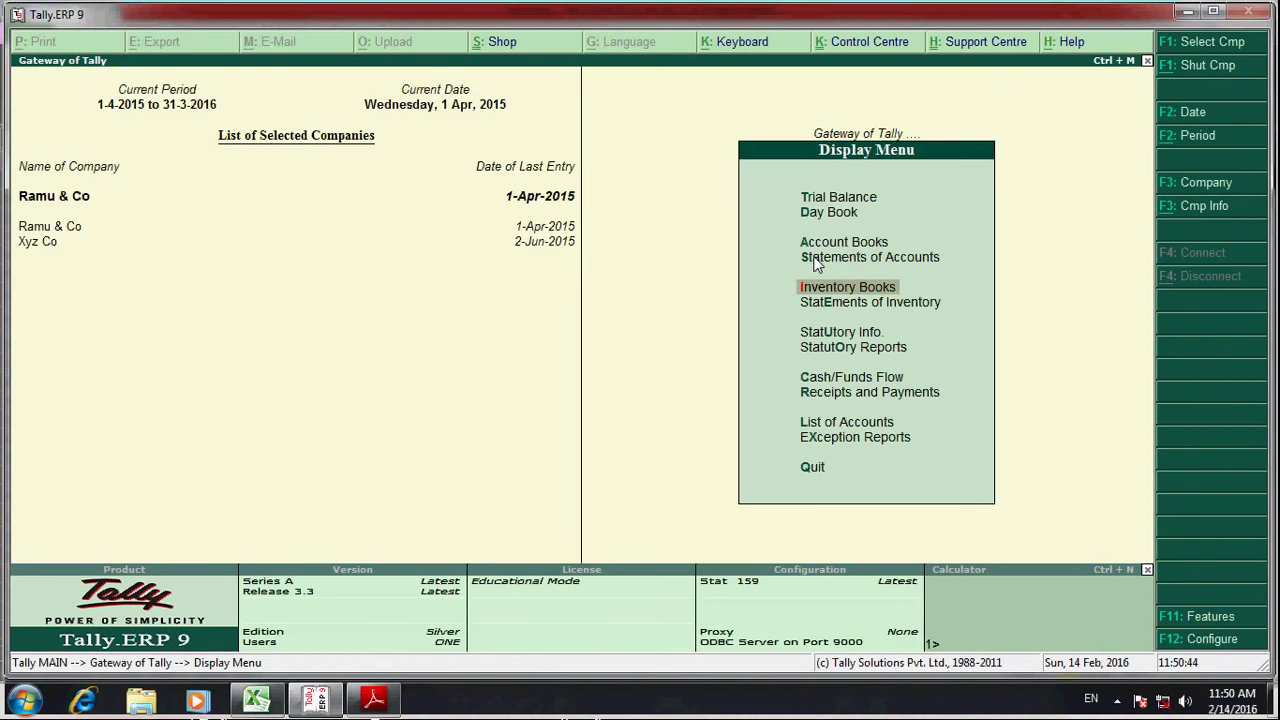
# - Open the Abc & Co ledger showing 75,438.00 closing balance
pyautogui.press('Up')
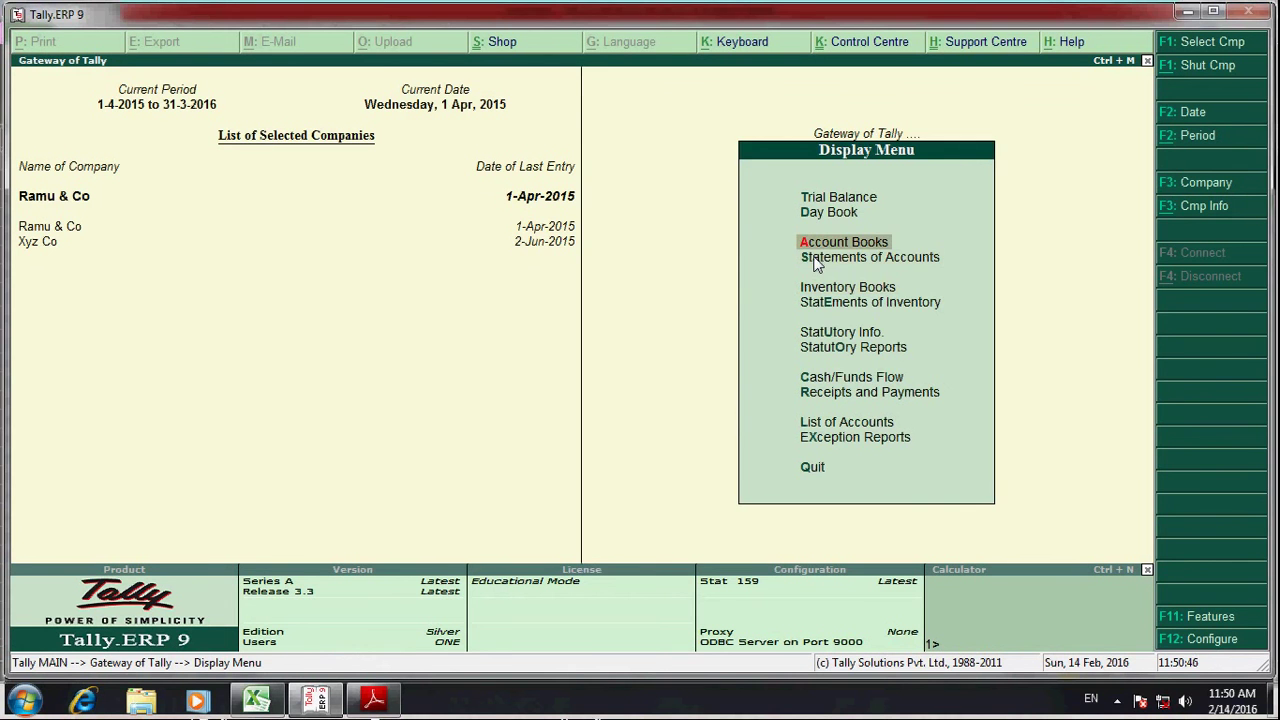
pyautogui.press('Return')
pyautogui.press('Down')
pyautogui.press('Return')
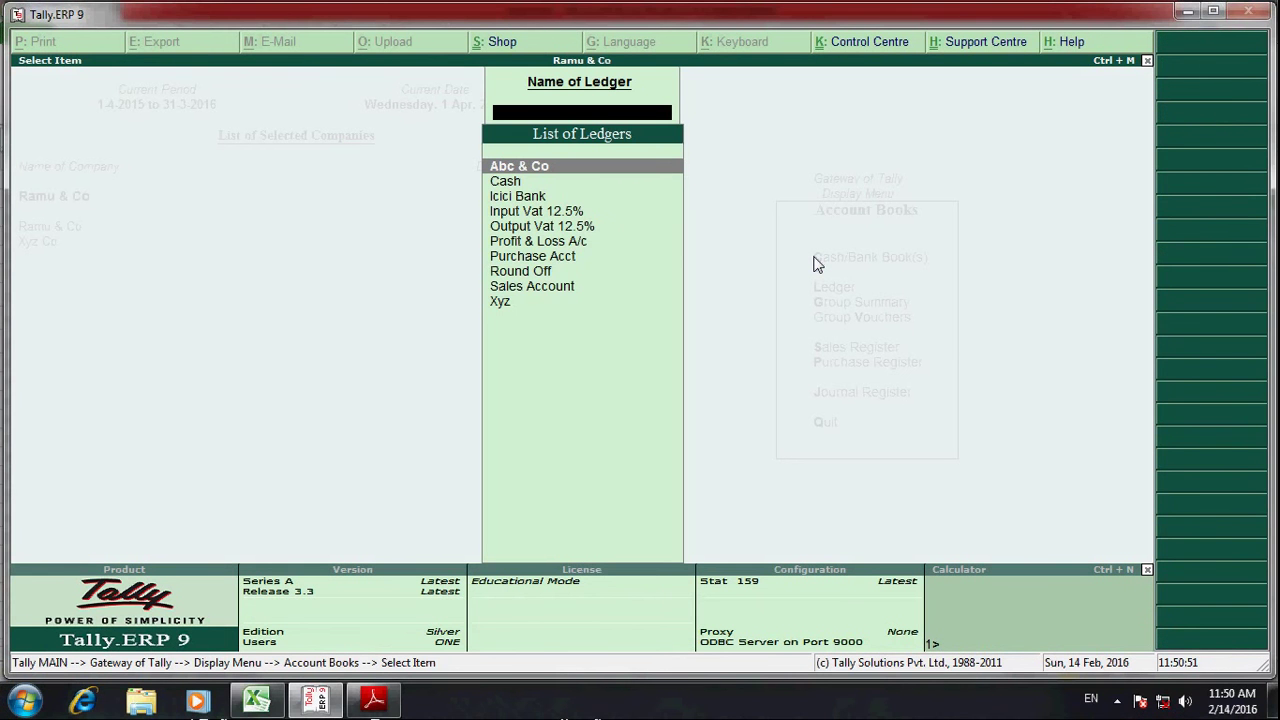
pyautogui.press('Return')
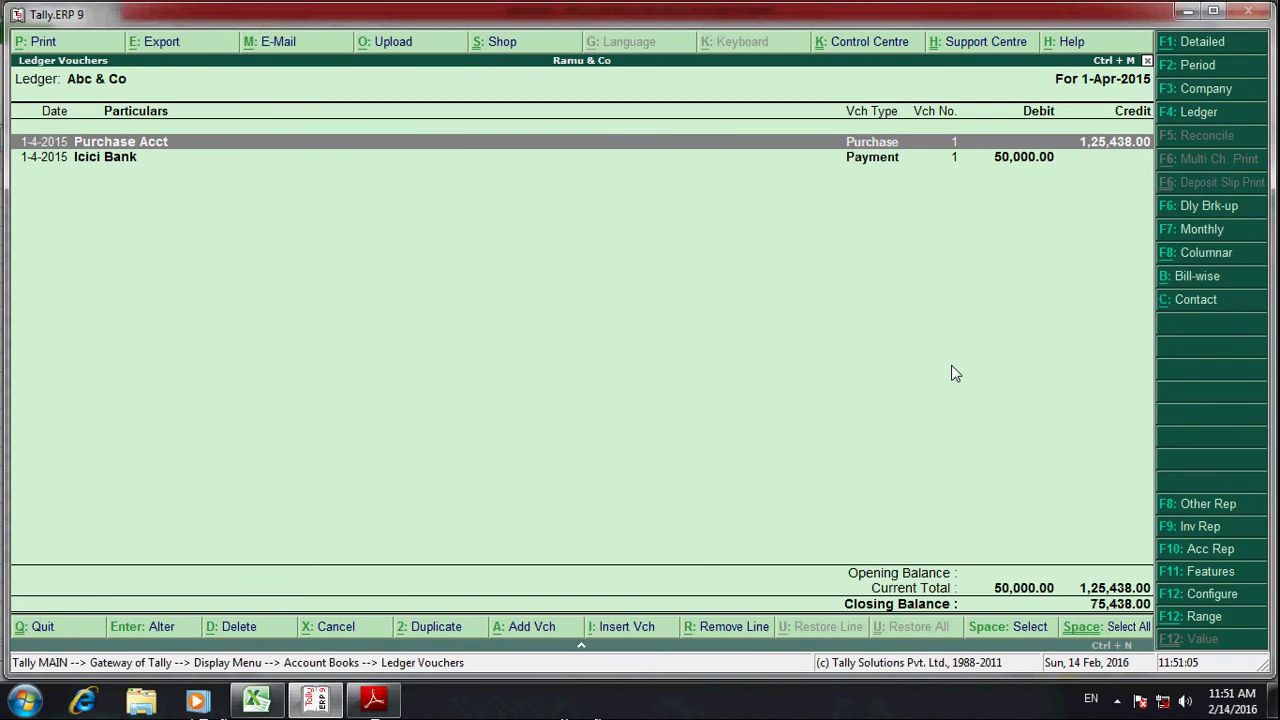
# - Switch to the Icici Bank ledger with the 35,000 receipt from Xyz
pyautogui.press('Escape')
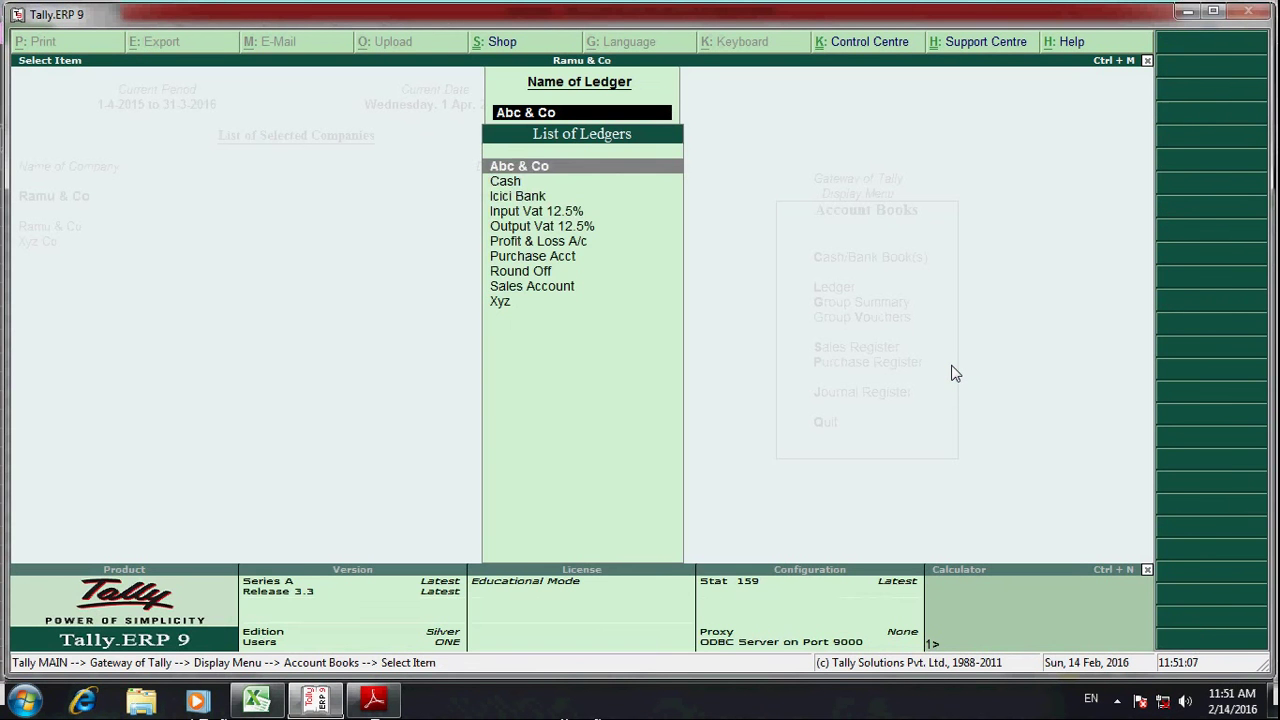
pyautogui.press('Down')
pyautogui.press('Down')
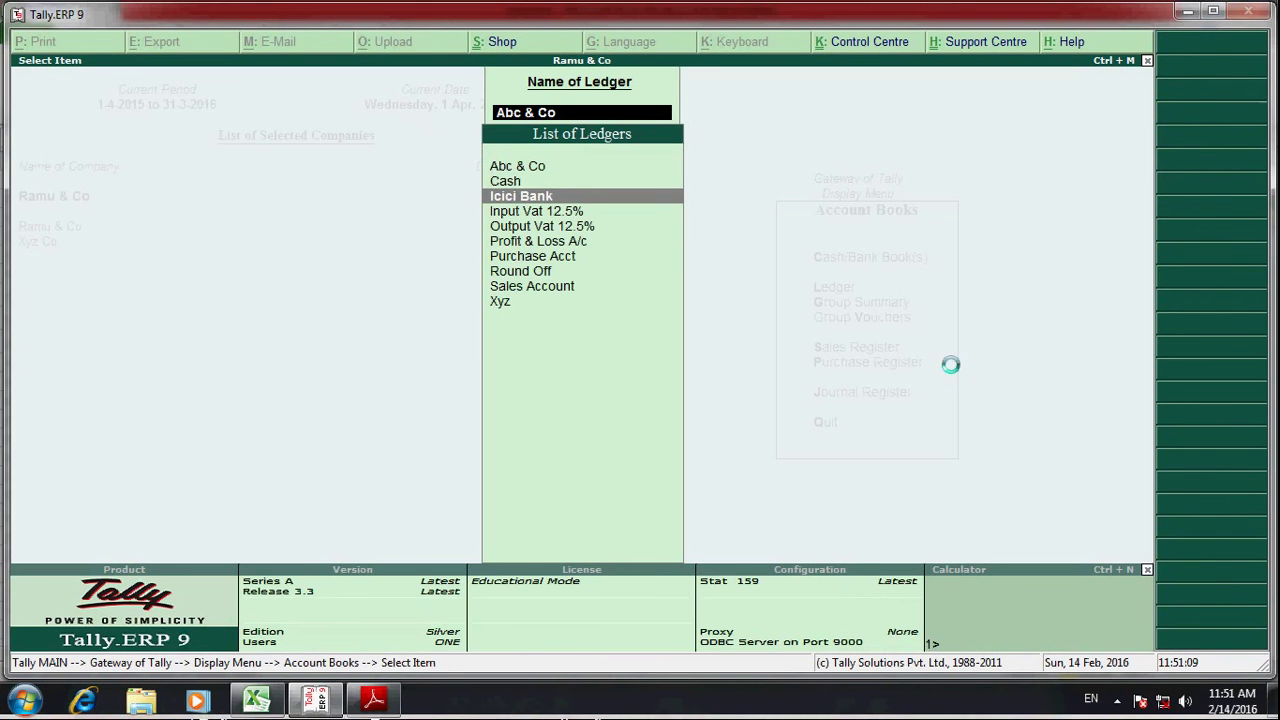
pyautogui.press('Return')
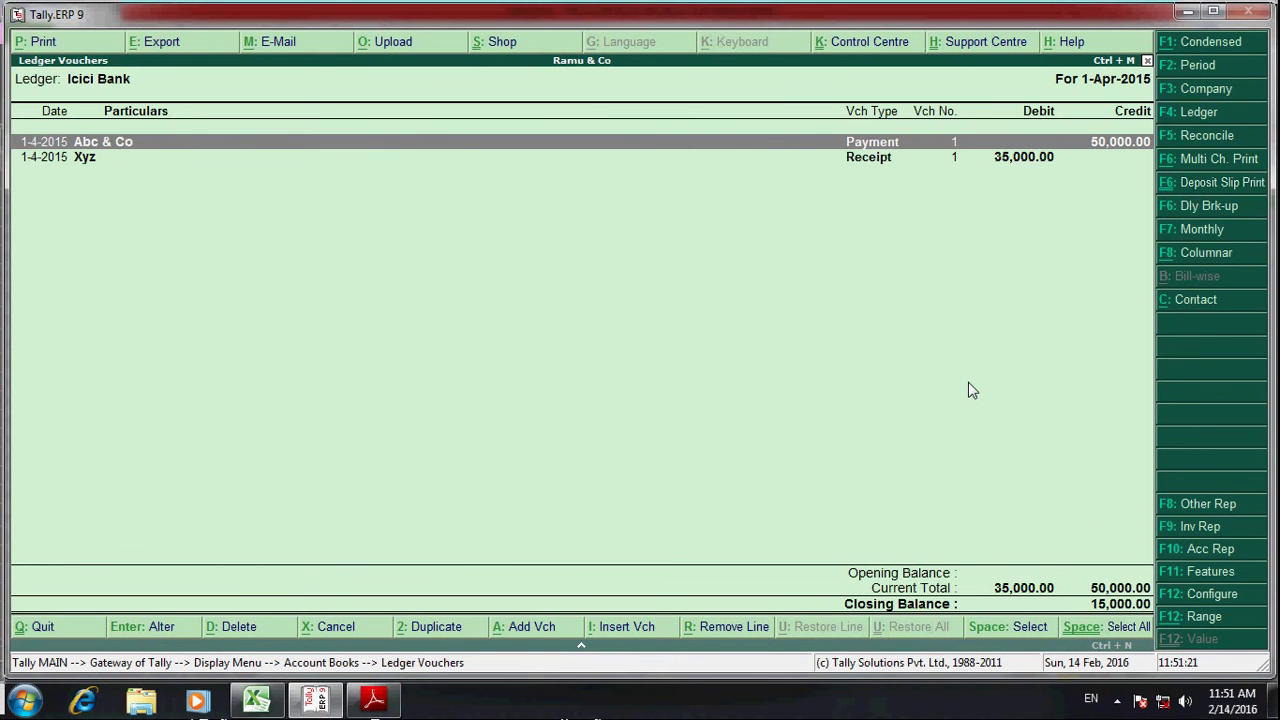
# - View the Input Vat 12.5% and Output Vat 12.5% ledger reports
pyautogui.press('Escape')
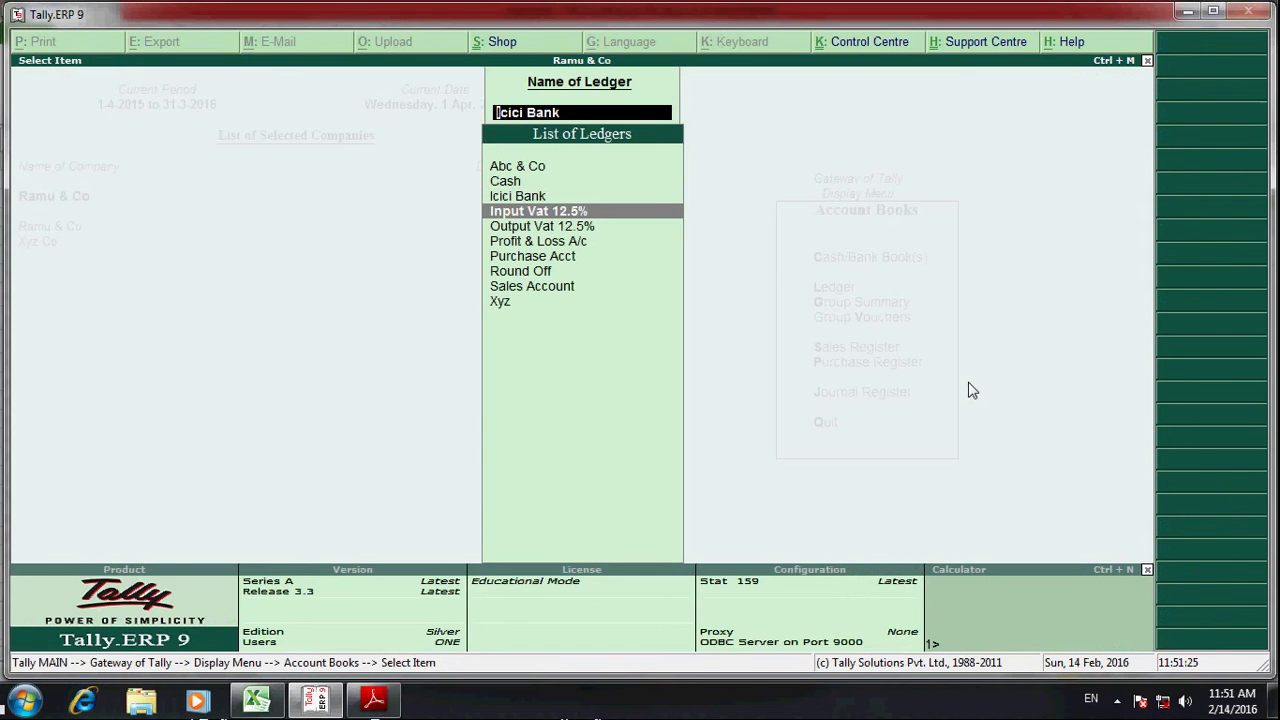
pyautogui.press('Return')
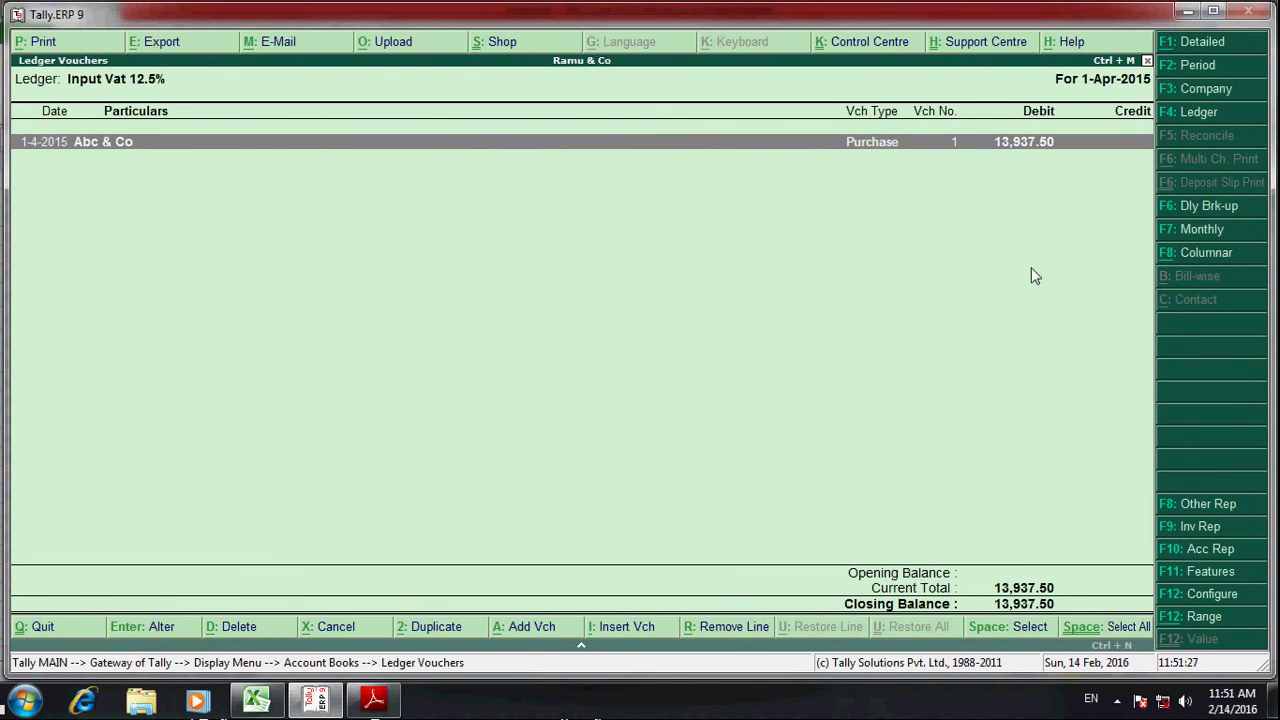
pyautogui.press('Escape')
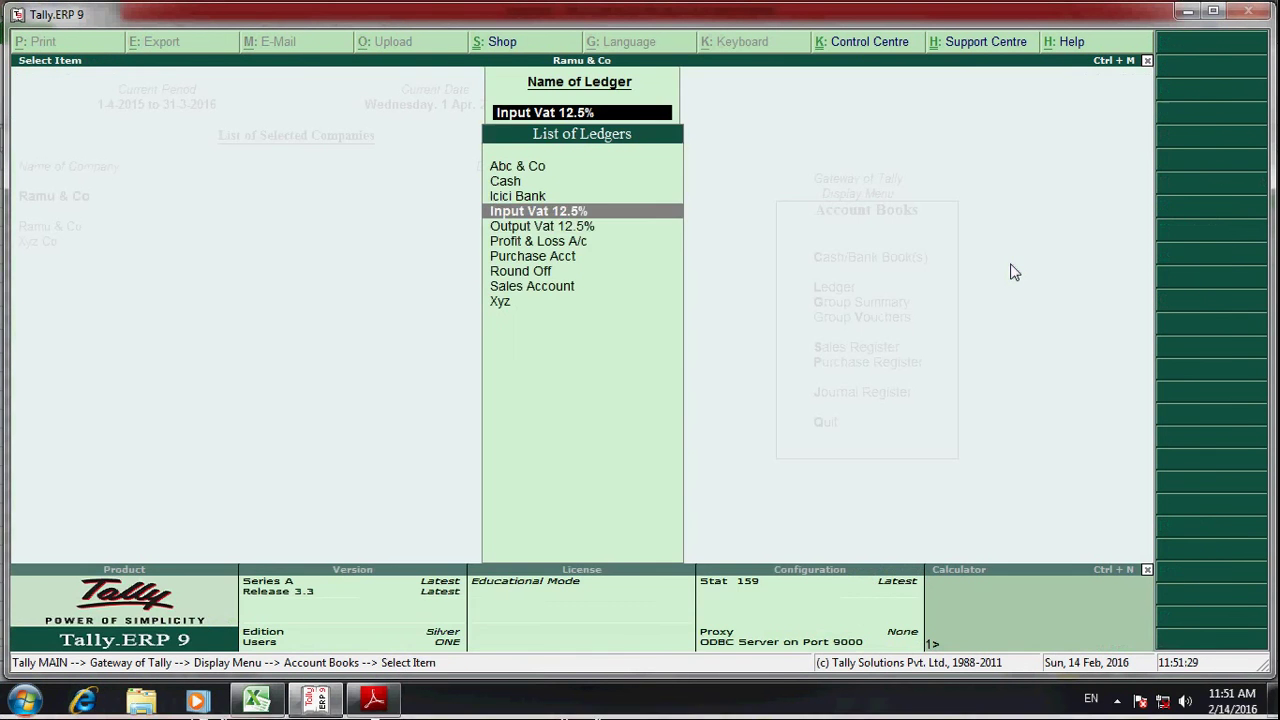
pyautogui.press('Down')
pyautogui.press('Return')
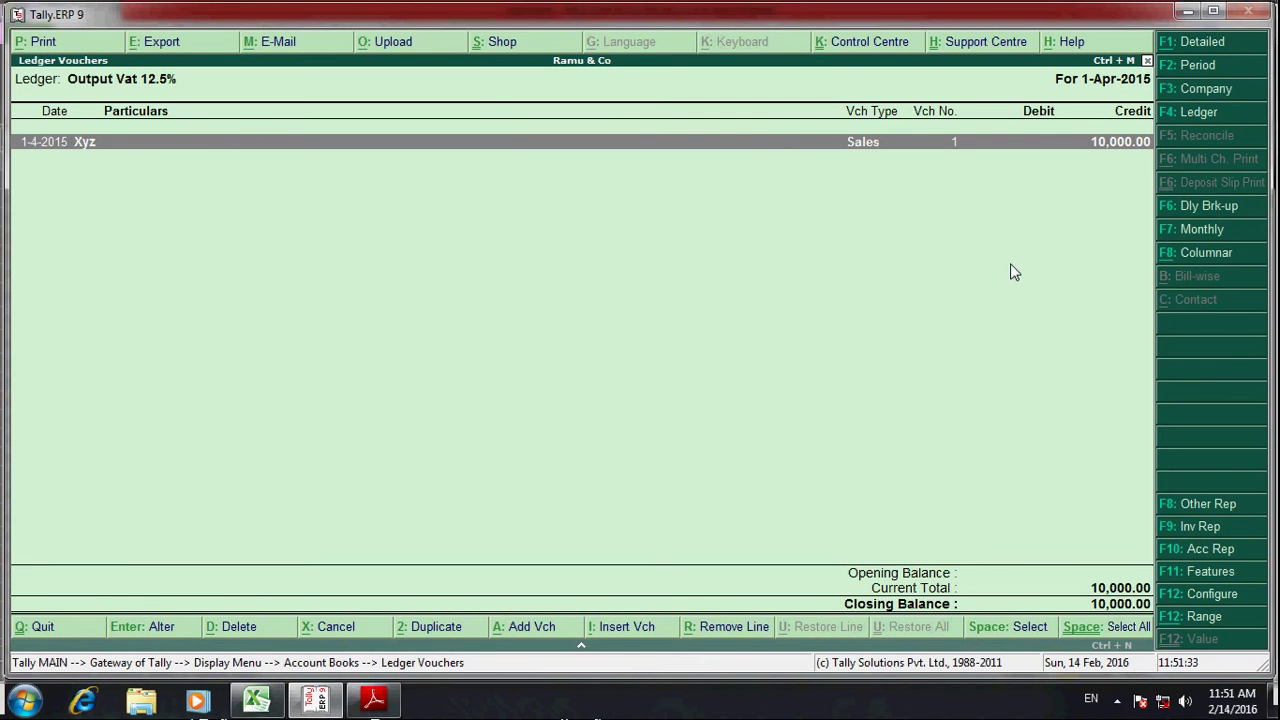
pyautogui.press('Escape')
pyautogui.press('Down')
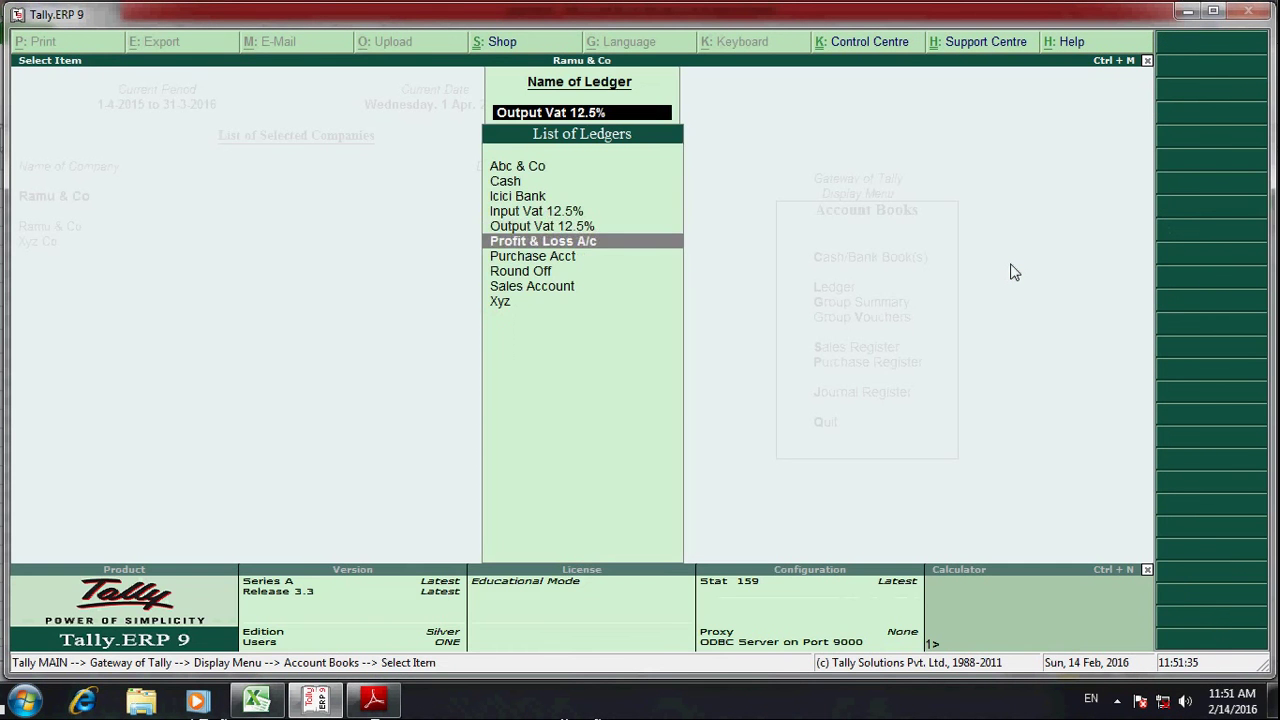
# - Review the Purchase Acct ledger vouchers, closing at 1,11,500.00
pyautogui.press('Return')
pyautogui.press('Escape')
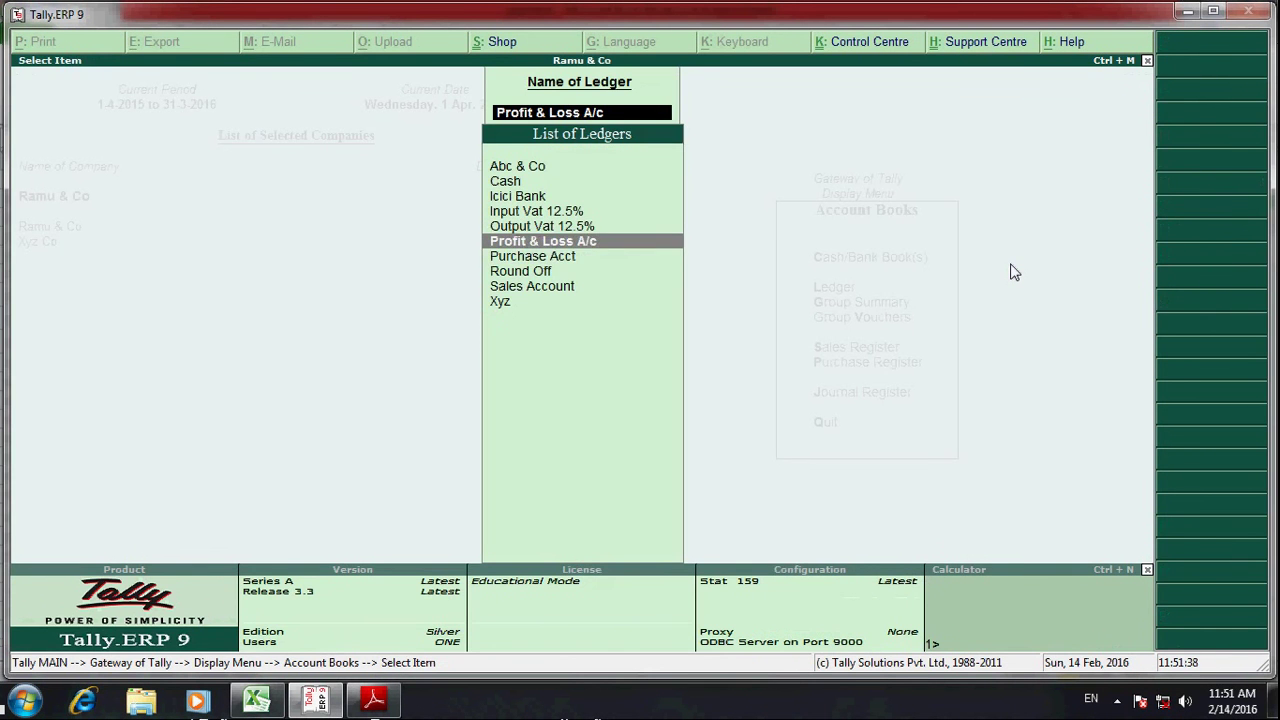
pyautogui.press('Down')
pyautogui.press('Return')
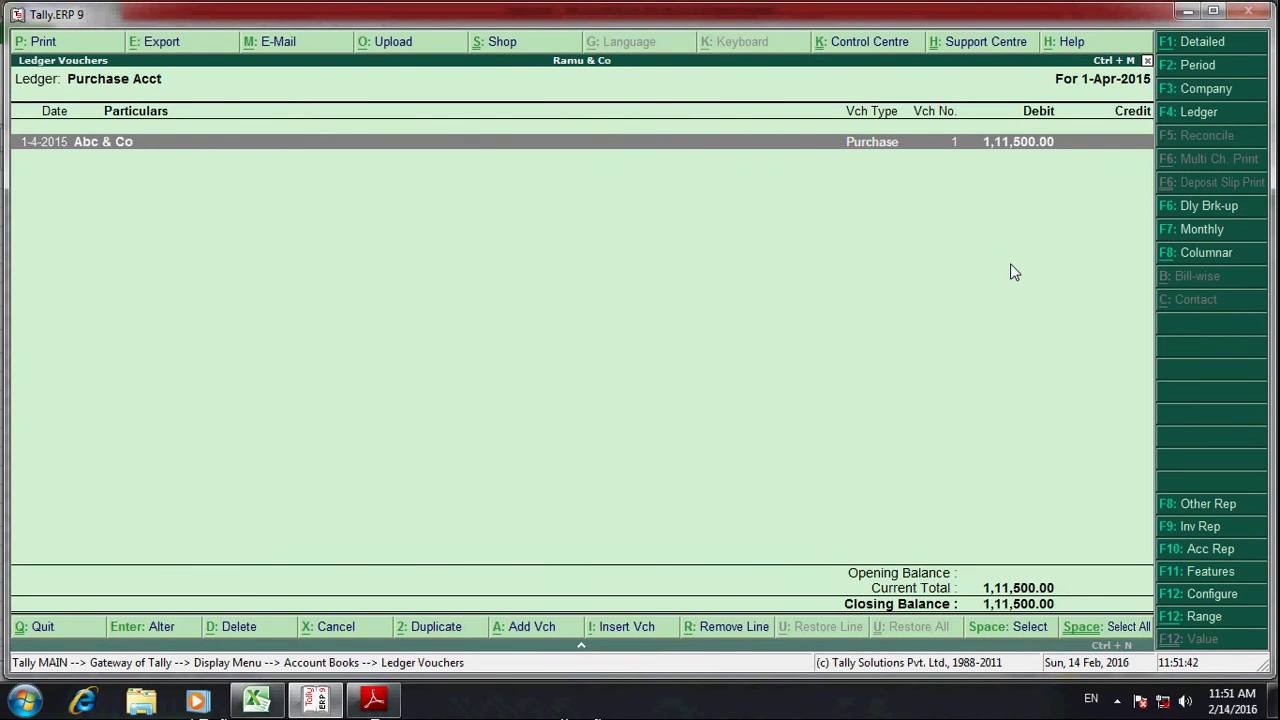
pyautogui.press('Escape')
# - Review the Sales Account ledger, closing at 80,000.00, then exit to the Display Menu
pyautogui.press('Down')
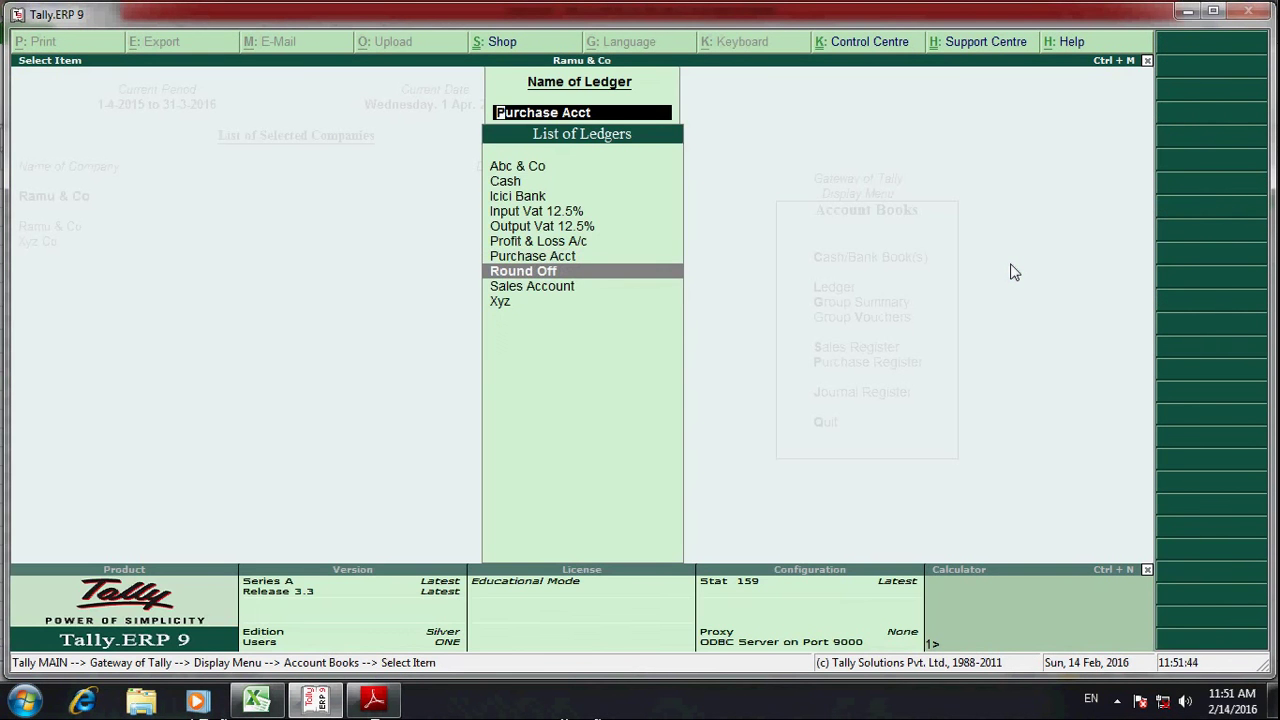
pyautogui.press('Down')
pyautogui.press('Return')
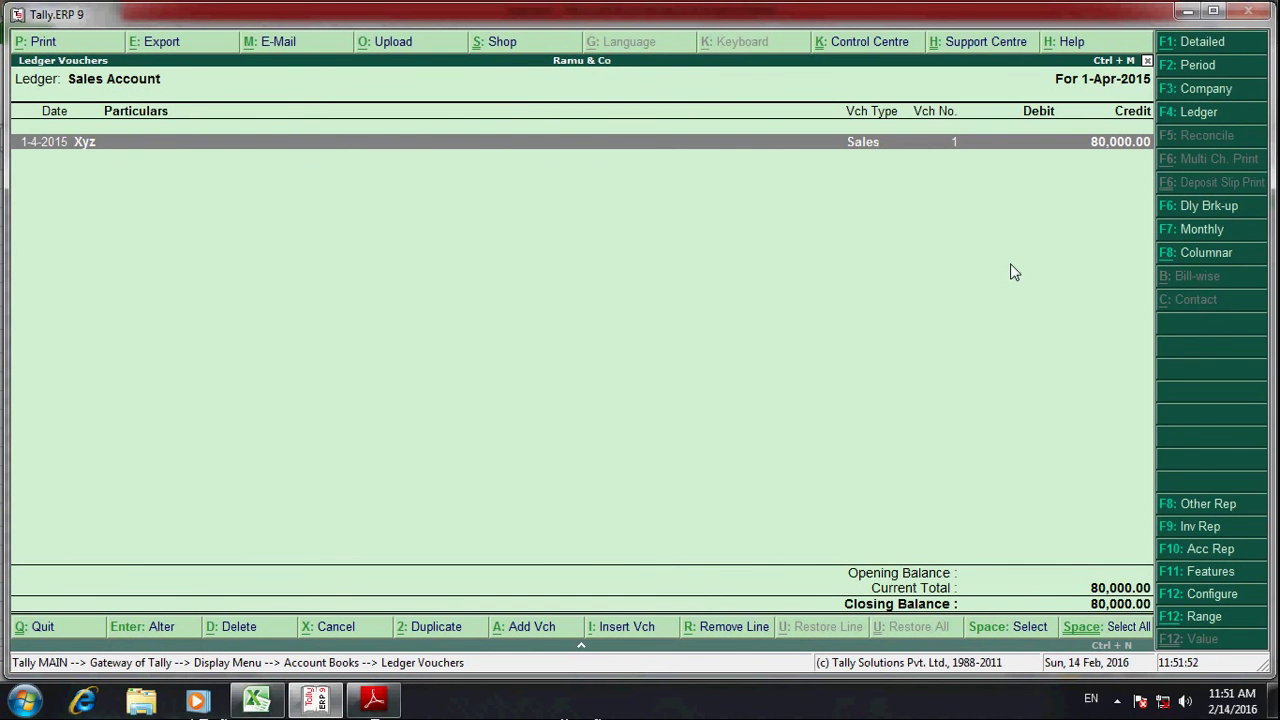
pyautogui.press('Escape')
pyautogui.press('Escape')
pyautogui.press('Escape')
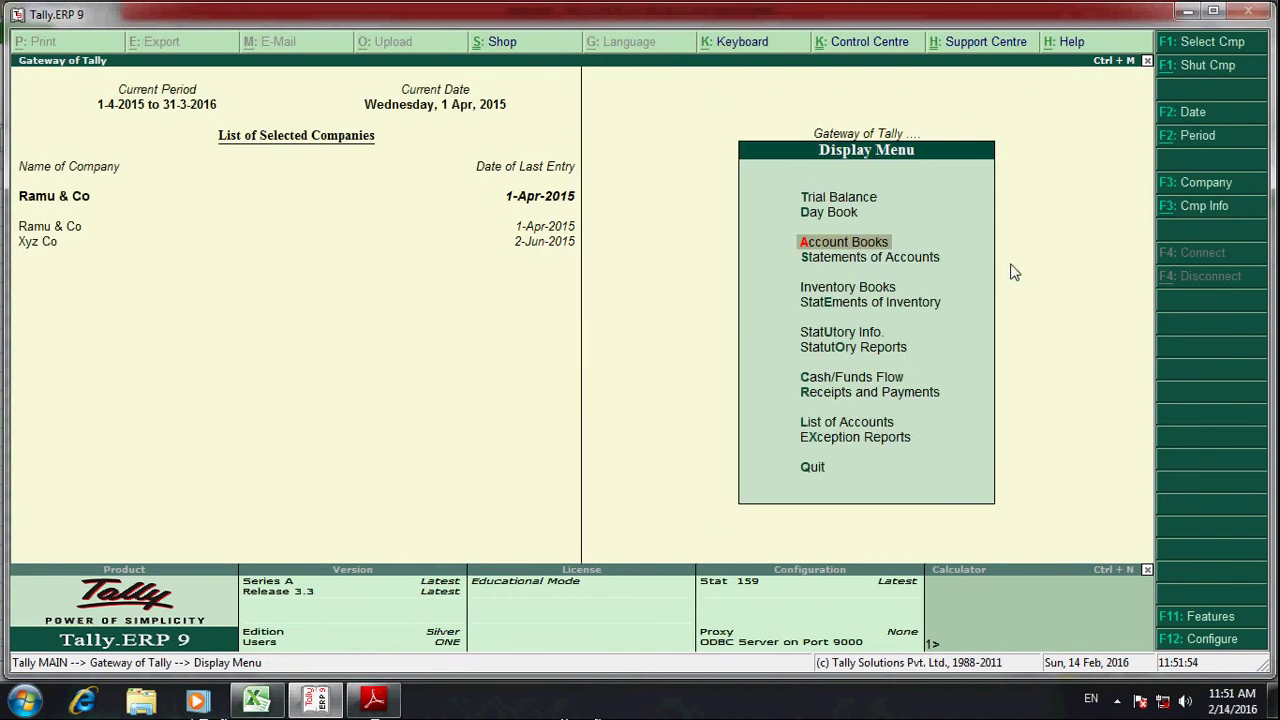
# - Review the Profit & Loss A/c rows: gross profit 13,000.00, nett profit 12,999.50
pyautogui.press('Down')
pyautogui.press('Down')
pyautogui.press('Down')
pyautogui.press('Escape')
pyautogui.press('Up')
pyautogui.press('Up')
pyautogui.press('Up')
pyautogui.press('Return')
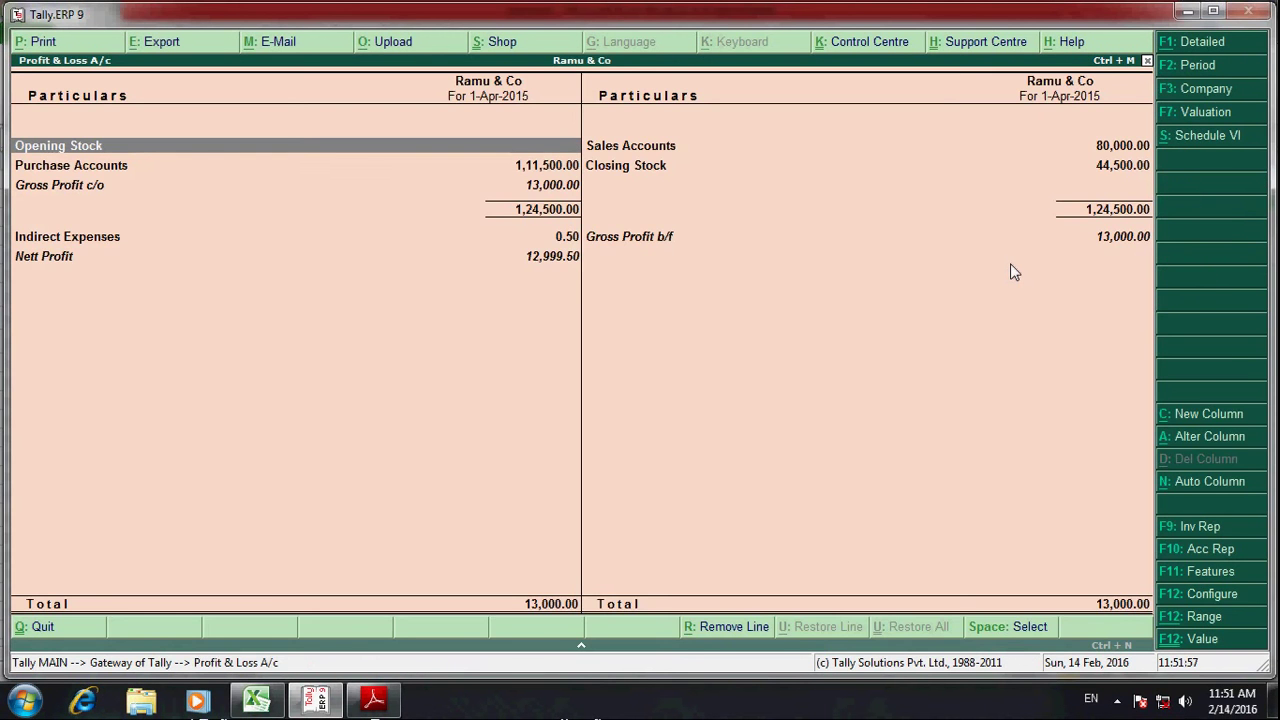
pyautogui.press('Down')
pyautogui.press('Right')
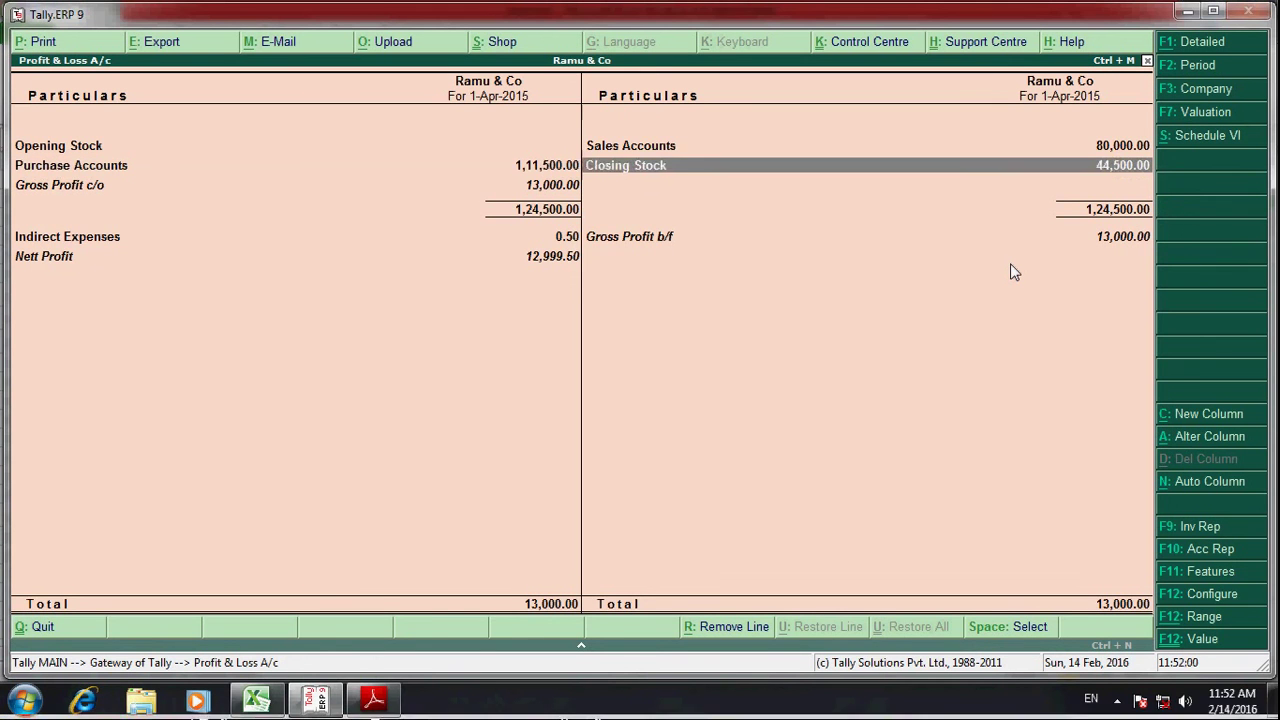
pyautogui.press('Up')
pyautogui.press('Down')
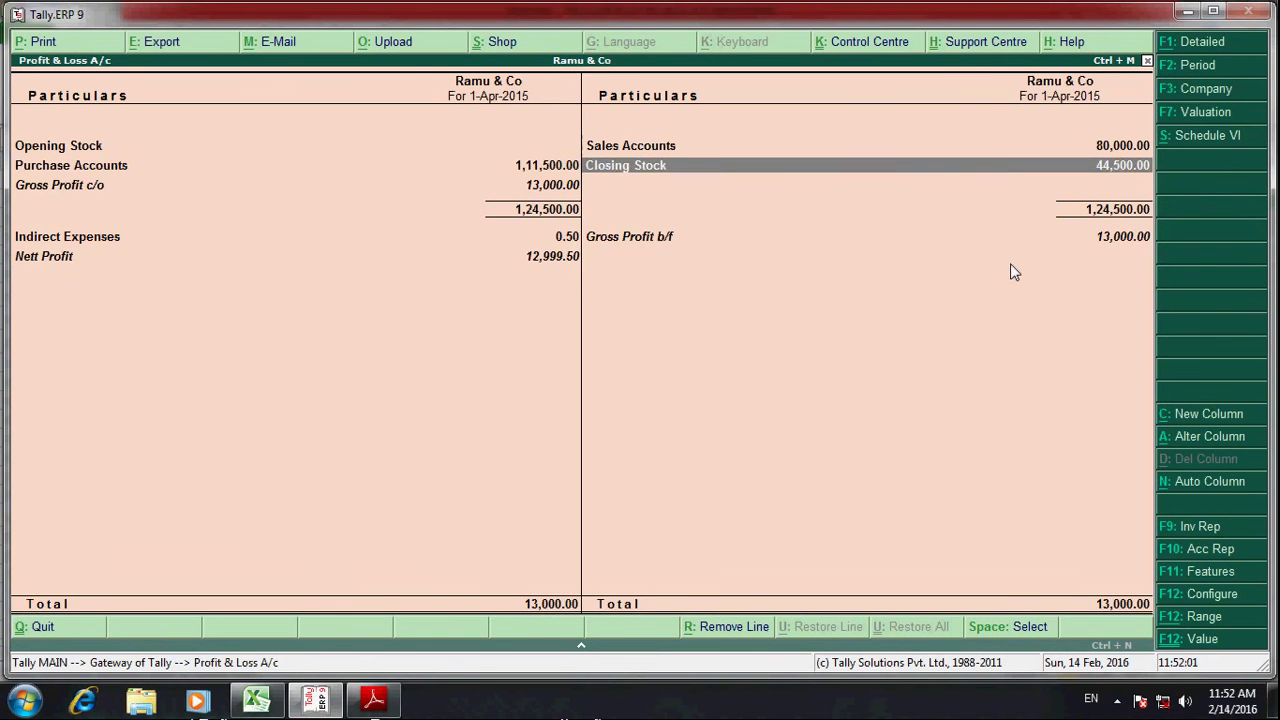
pyautogui.press('Down')
pyautogui.press('Down')
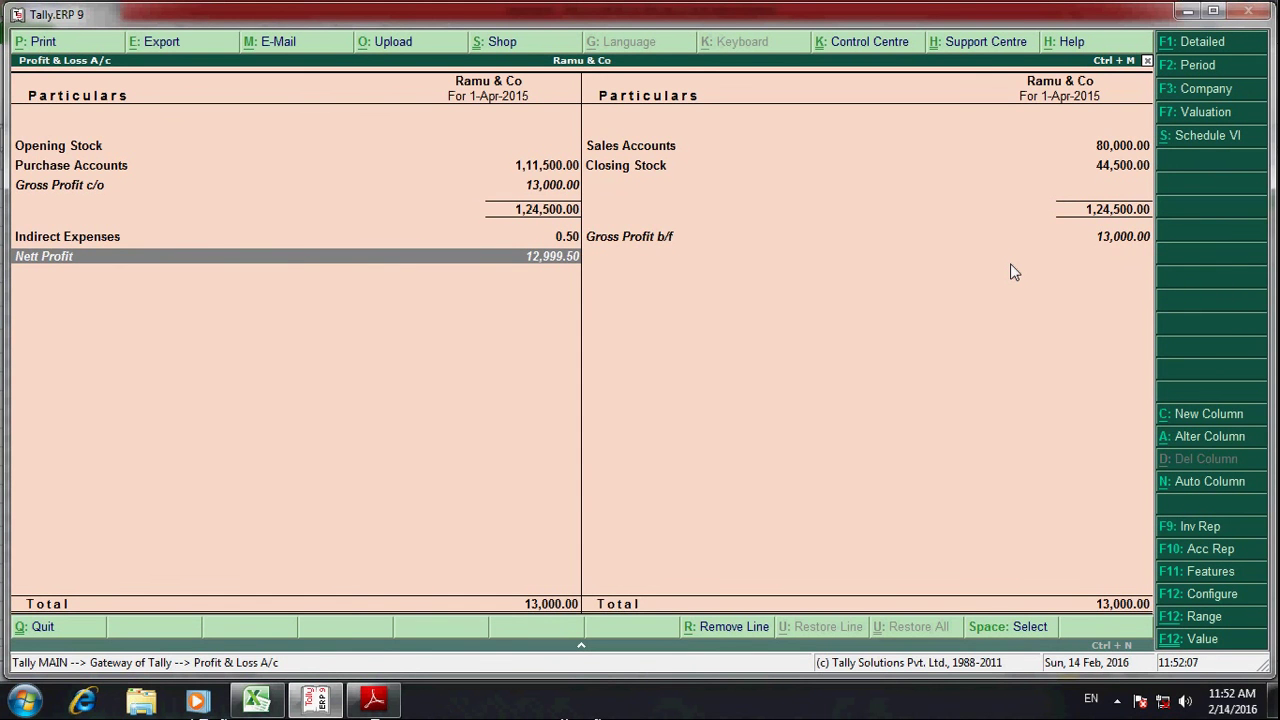
pyautogui.press('Up')
pyautogui.press('Up')
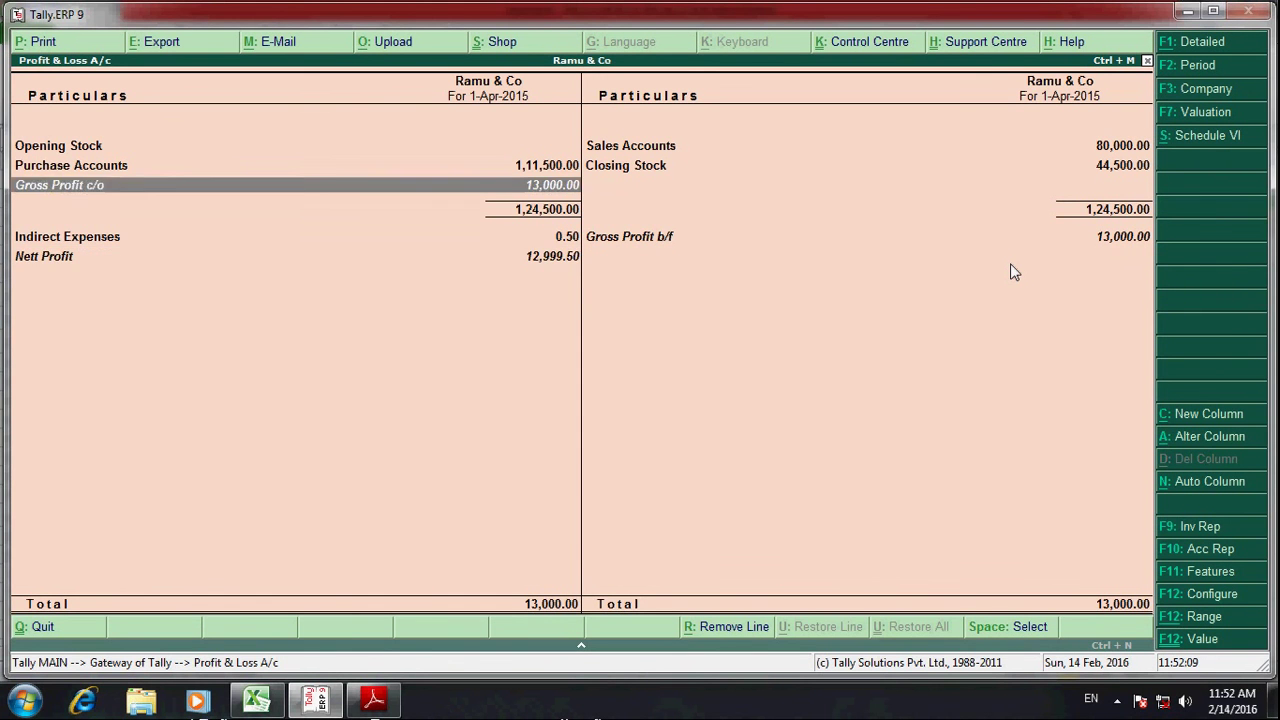
pyautogui.press('Right')
pyautogui.press('Left')
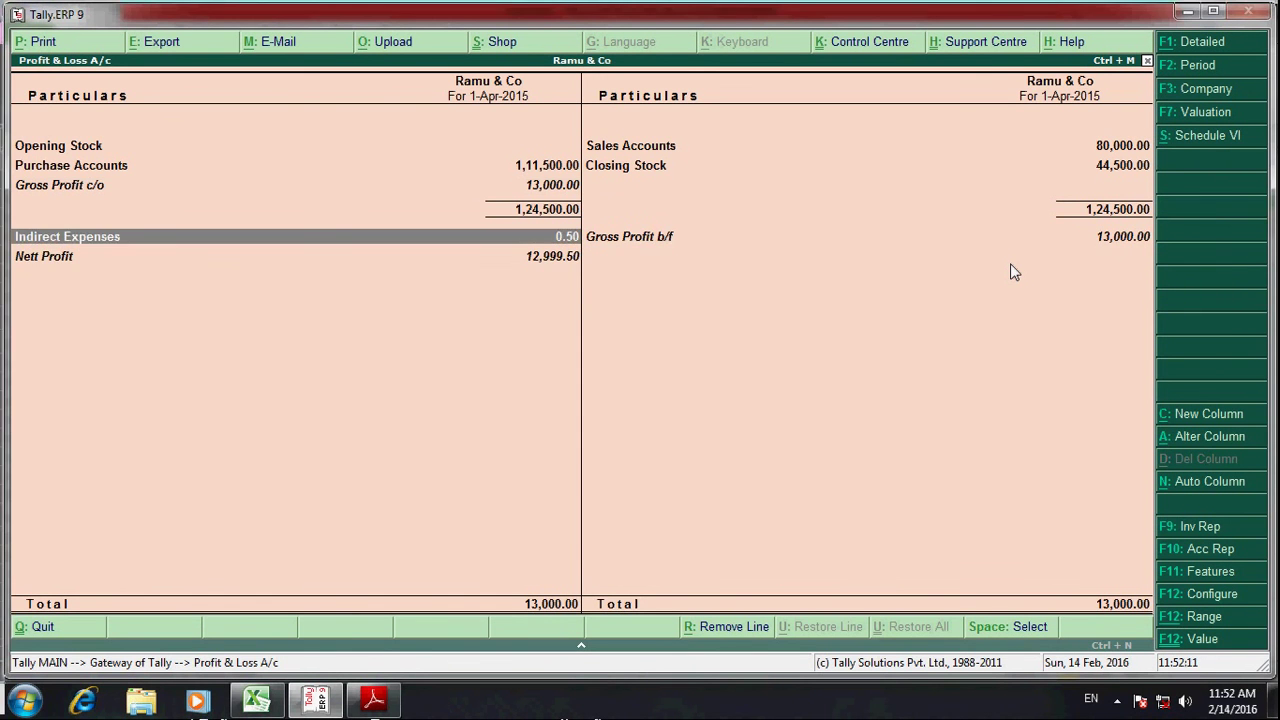
pyautogui.press('Escape')
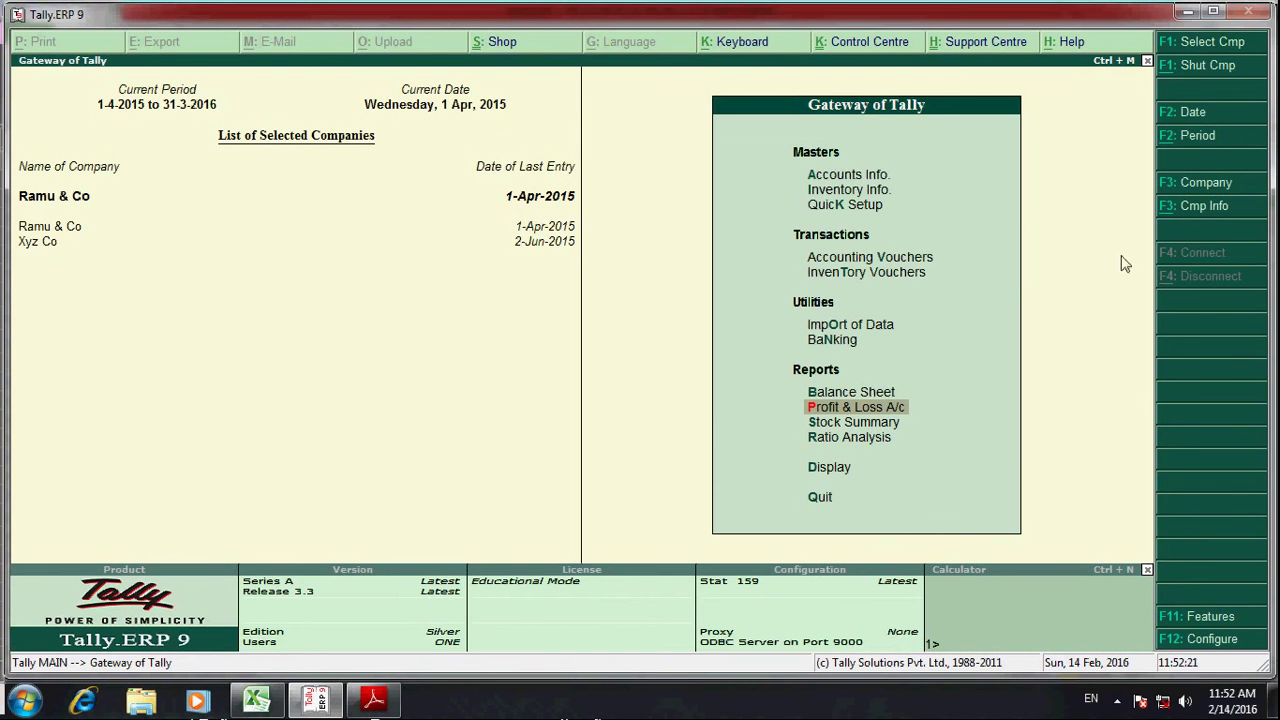
# - Enter a contact phone number in cell H76 of the payment workbook
pyautogui.hotkey('alt', 'Tab')
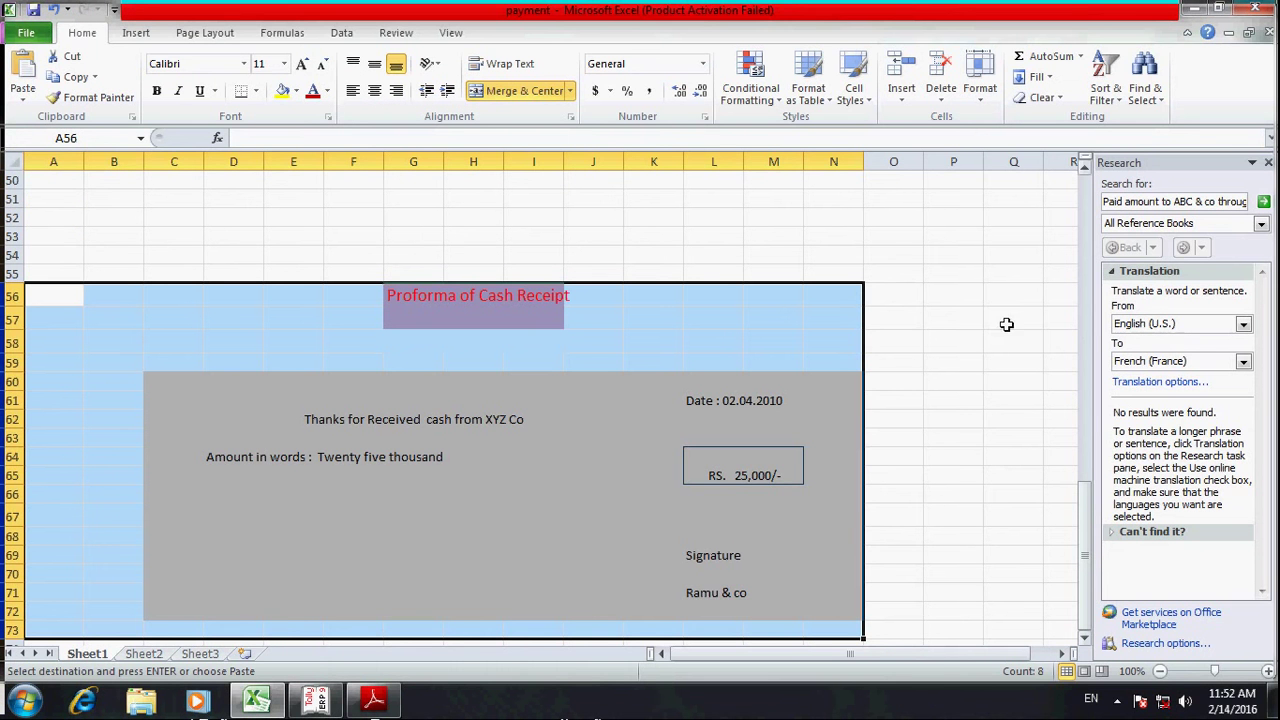
pyautogui.scroll(-3, 943, 580)
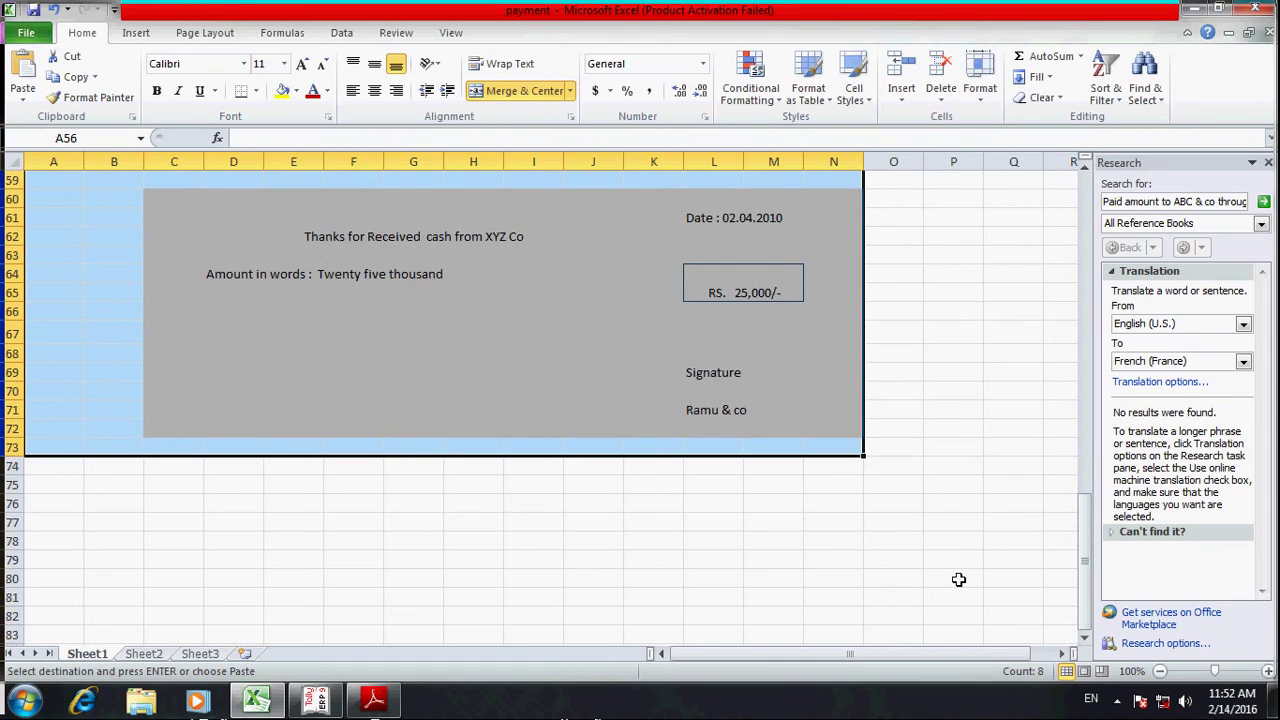
pyautogui.click(463, 505)
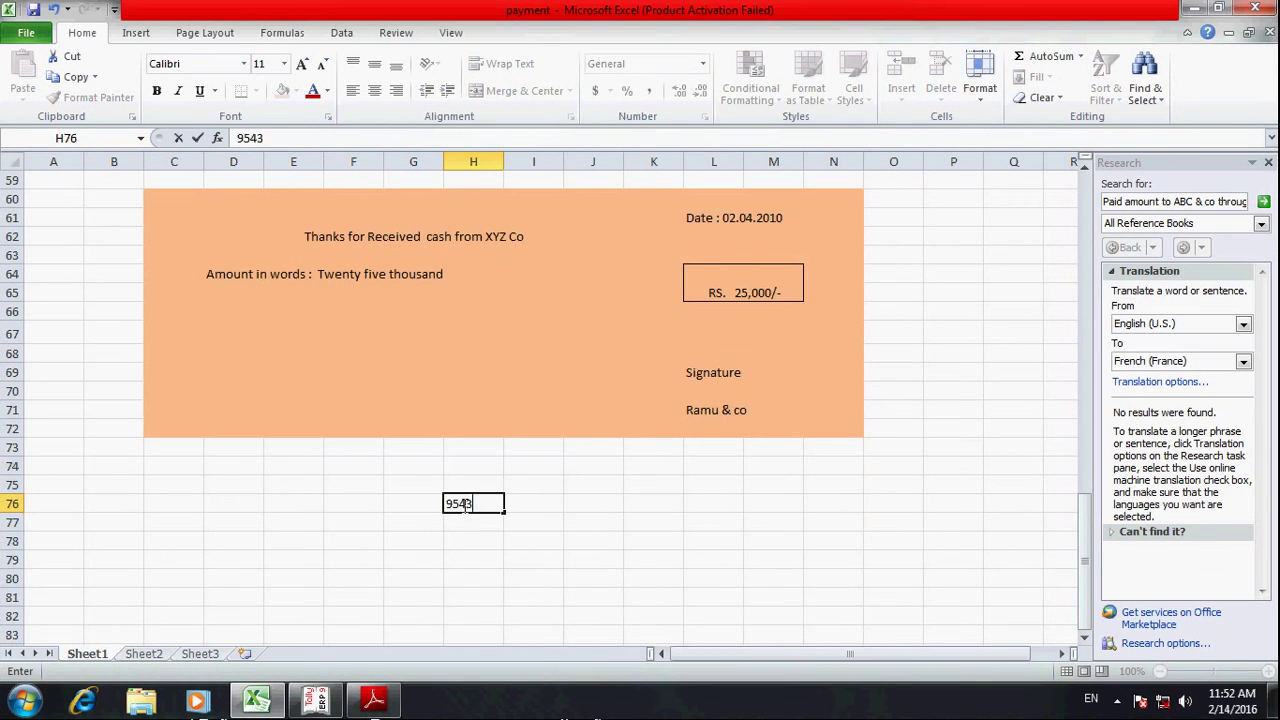
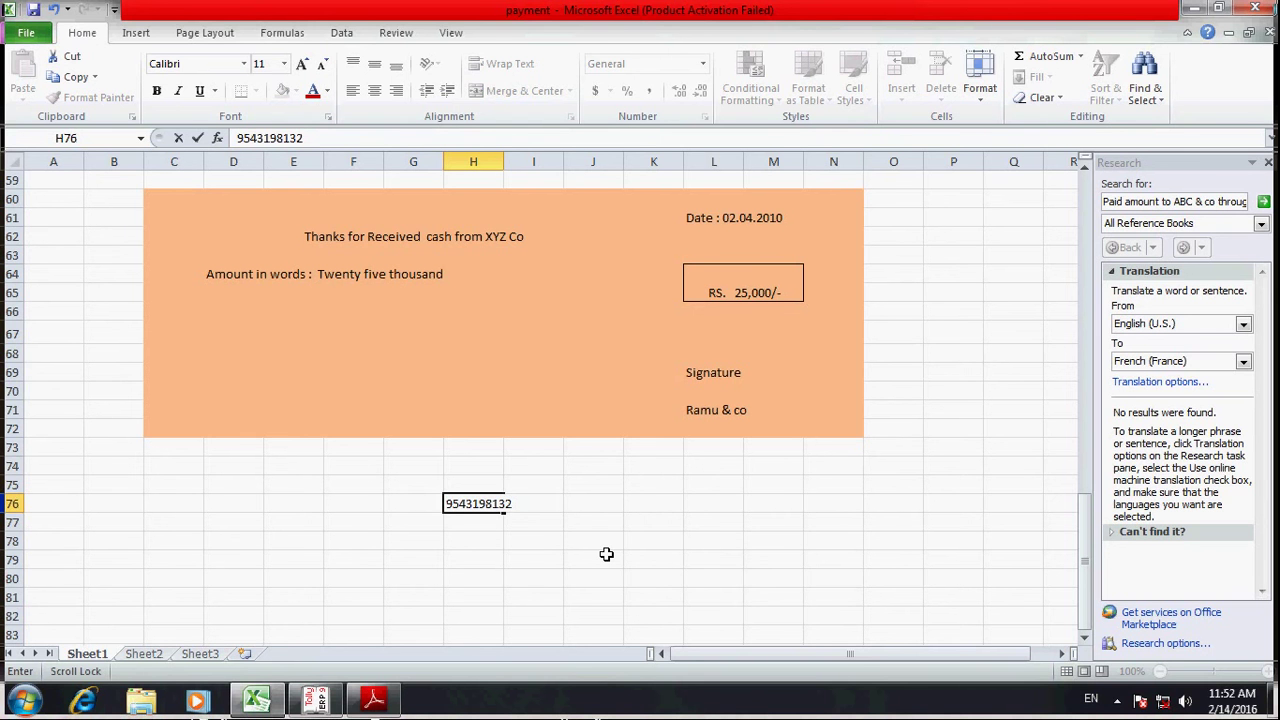
pyautogui.press('Return')
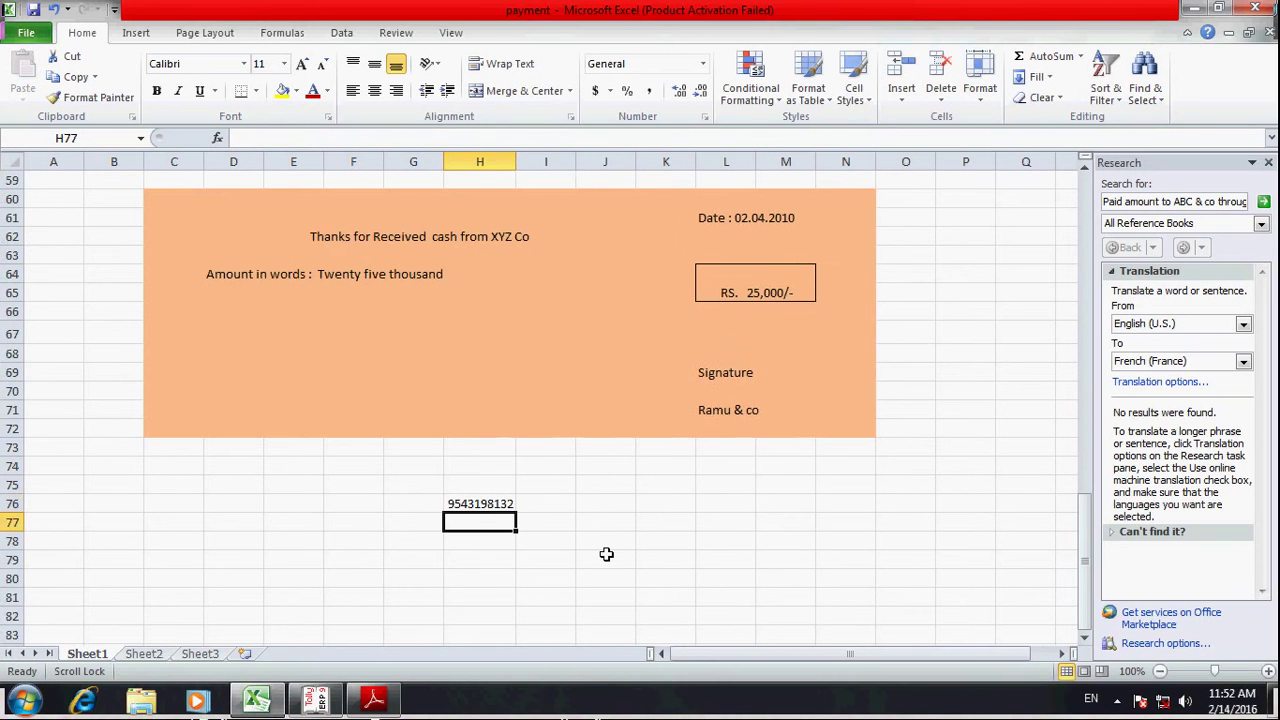
# - Type a contact e-mail address into cell H77
pyautogui.press('Up')
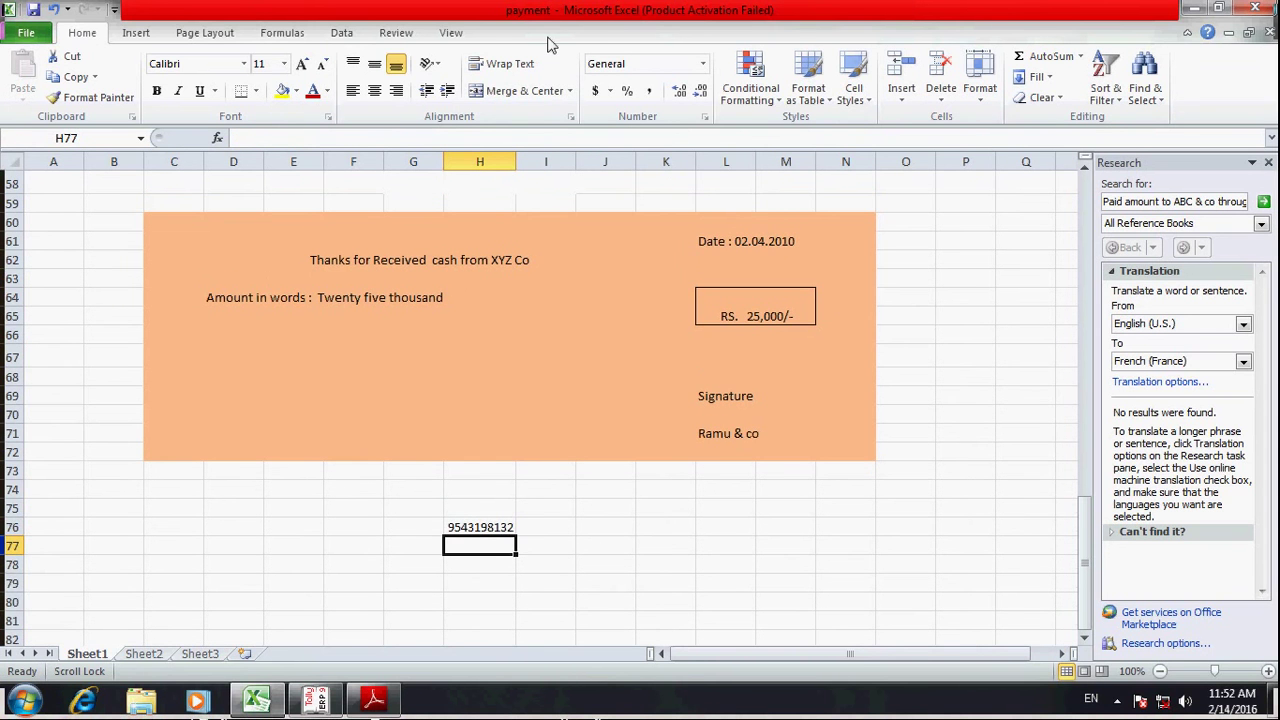
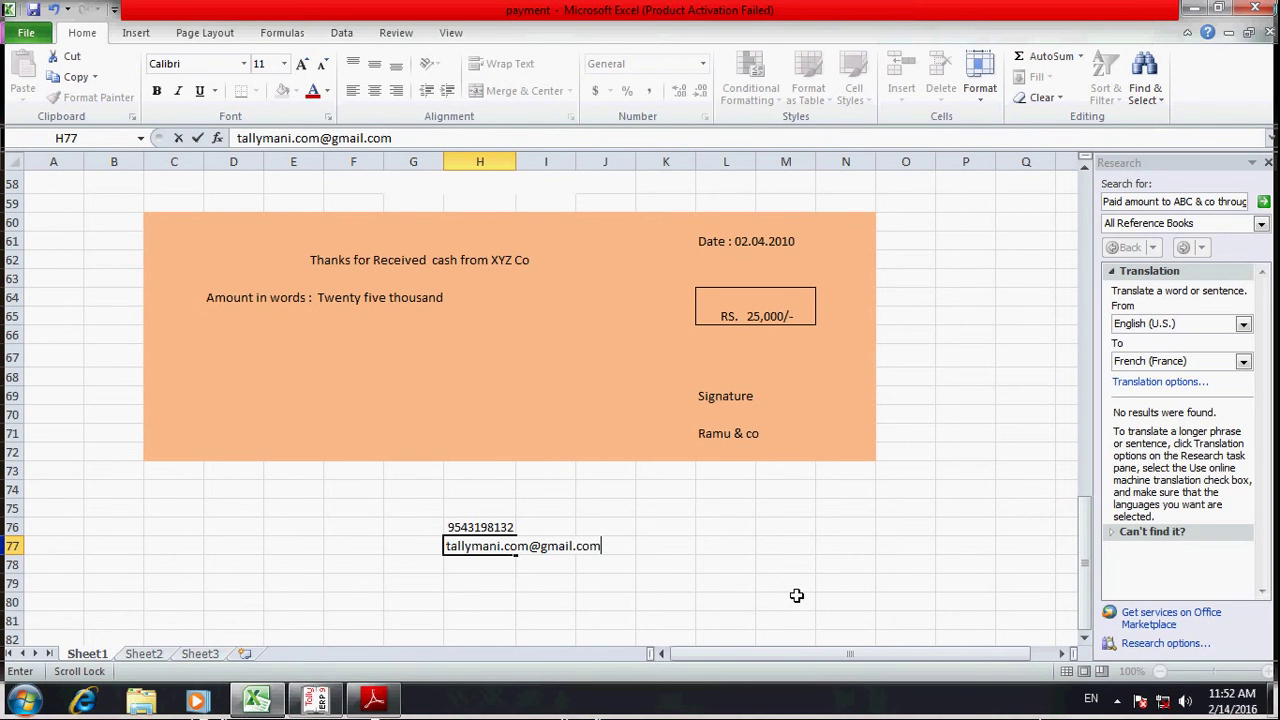
pyautogui.moveTo(322, 707)
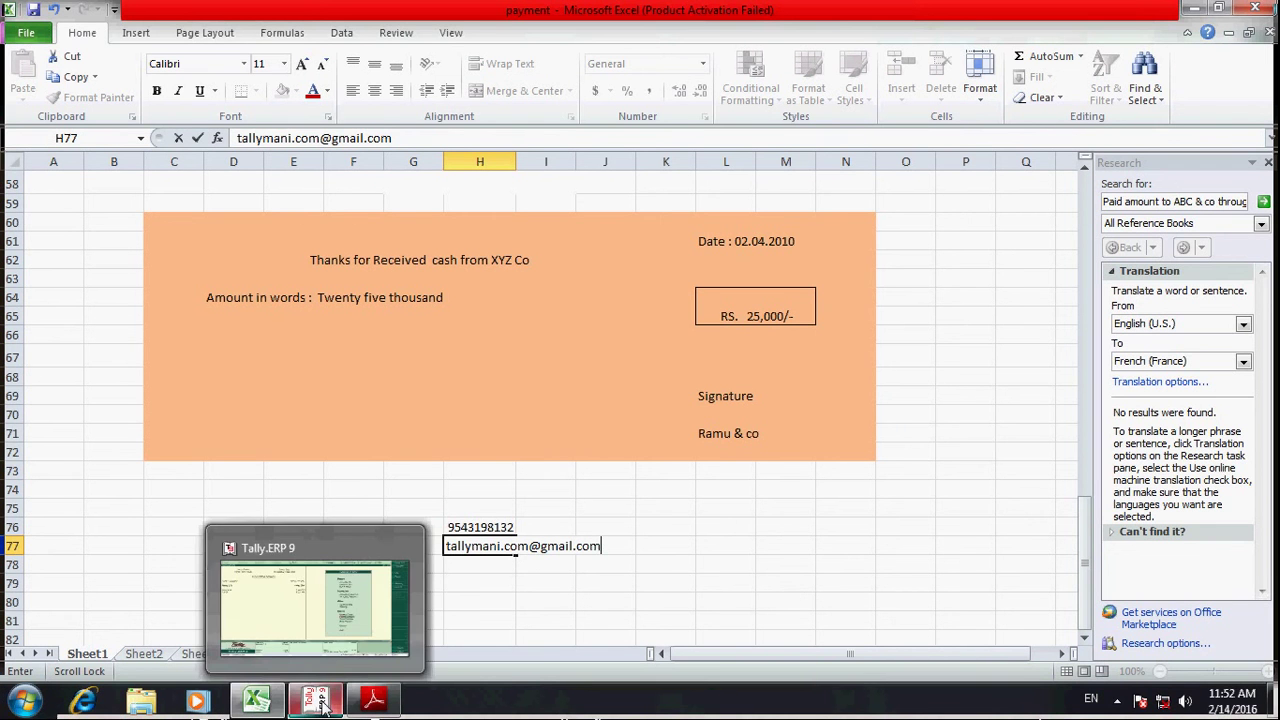